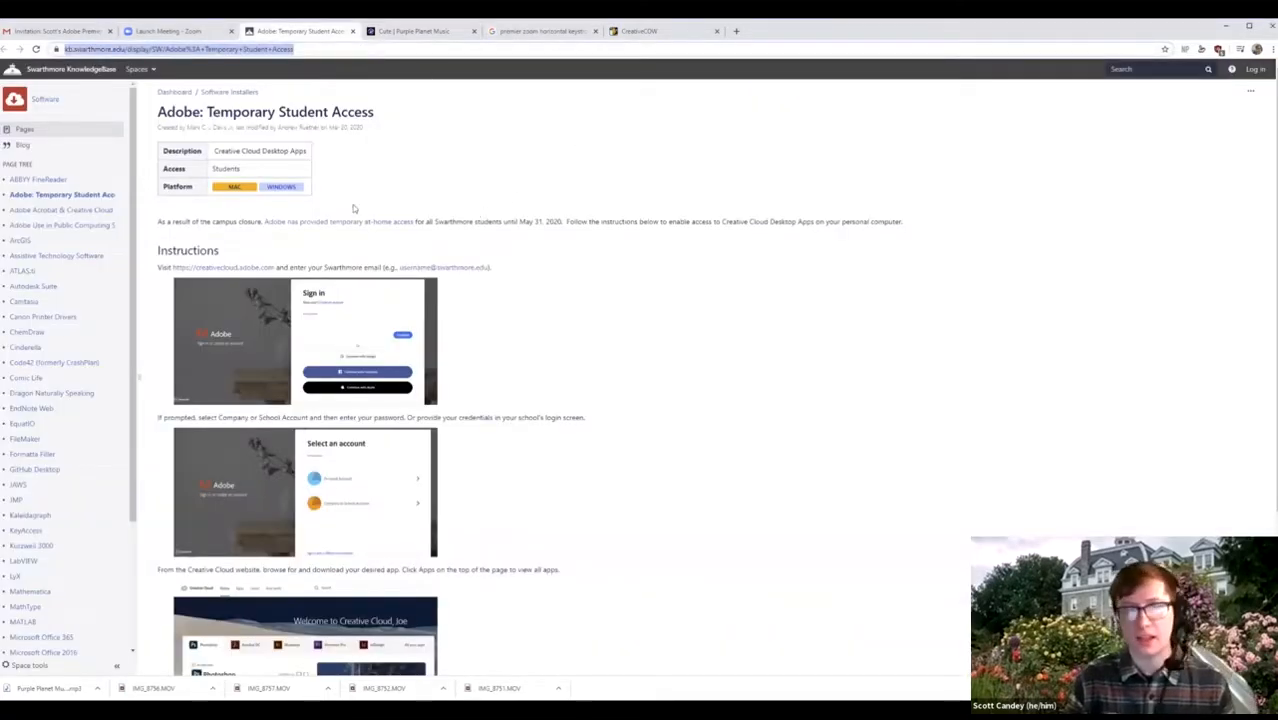
Select the knowledge-base page address and scroll through the sign-in instructions.
click(316, 50)
triple_click(316, 50)
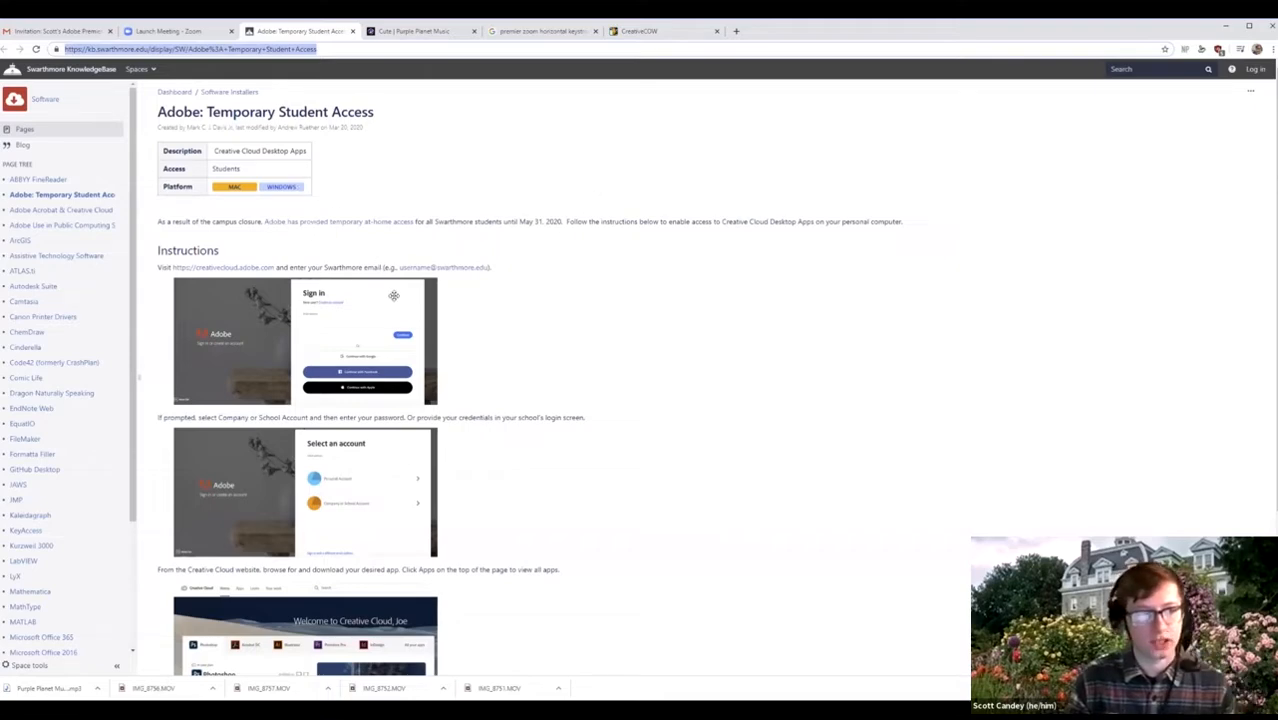
scroll(393, 297, down, 3)
scroll(390, 210, down, 1)
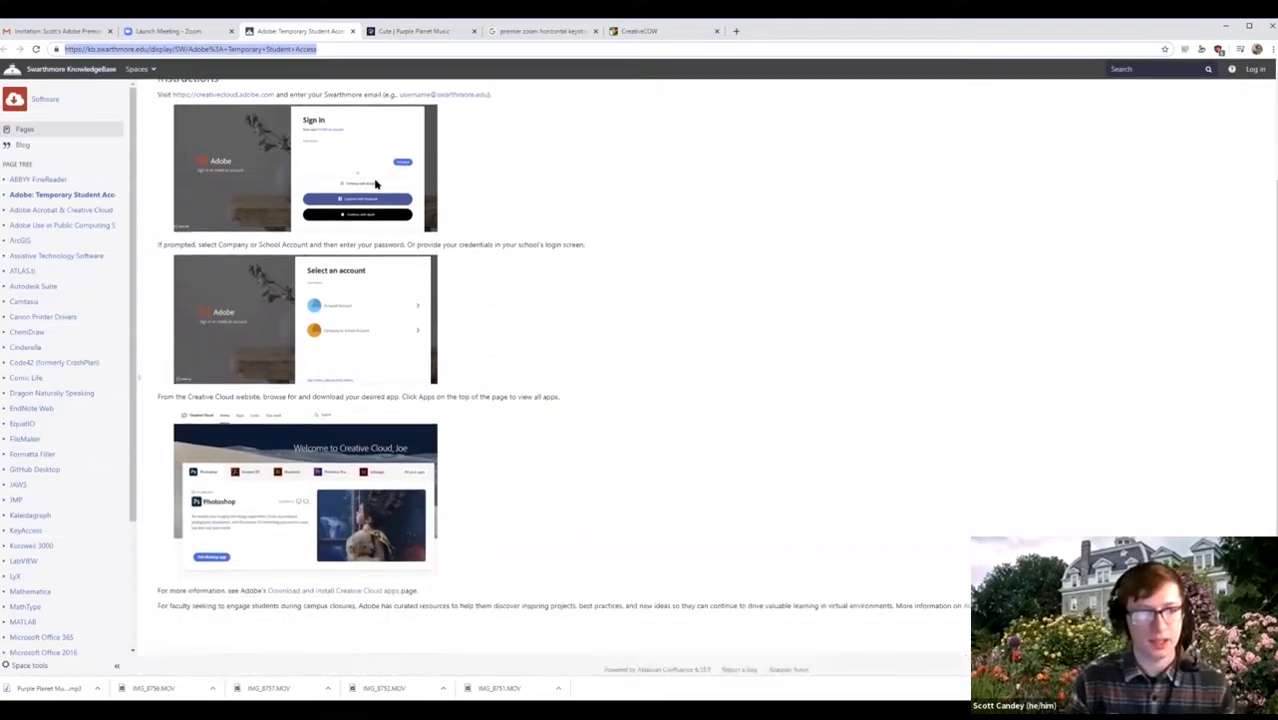
scroll(456, 268, up, 1)
scroll(456, 269, down, 1)
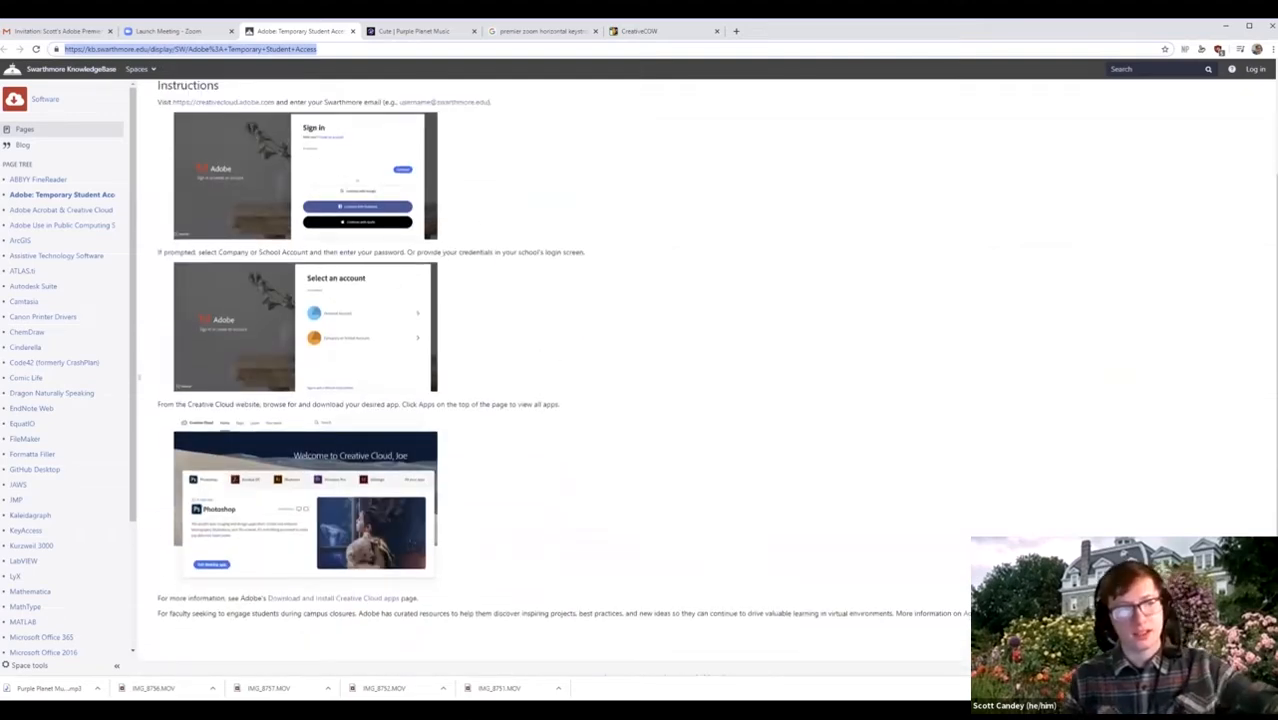
scroll(465, 355, up, 1)
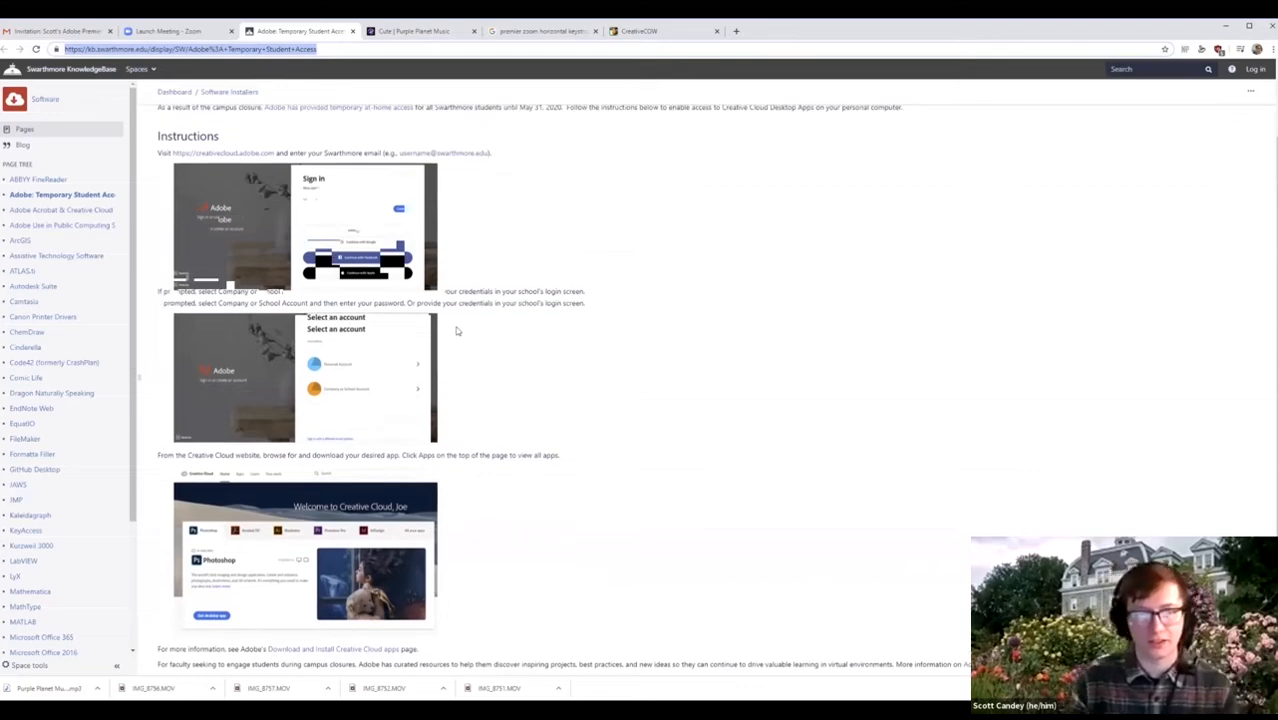
Open Creative Cloud and sign in with the school email as a company or school account.
click(224, 157)
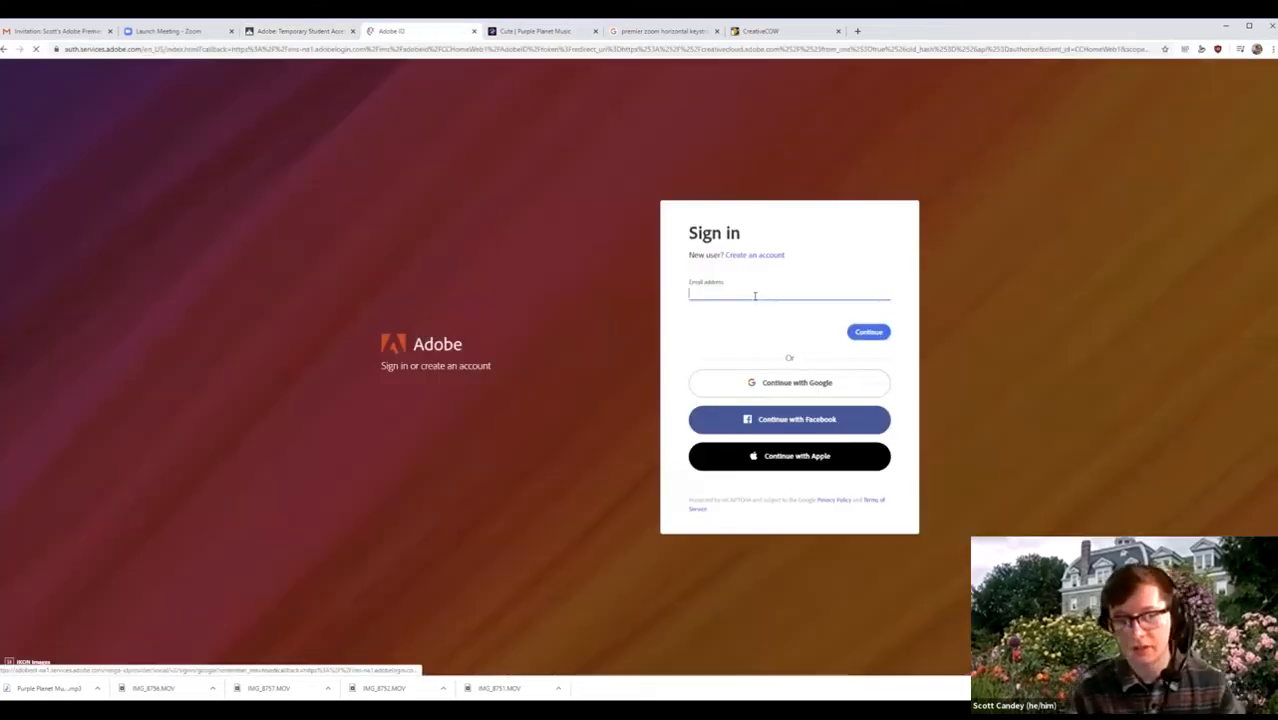
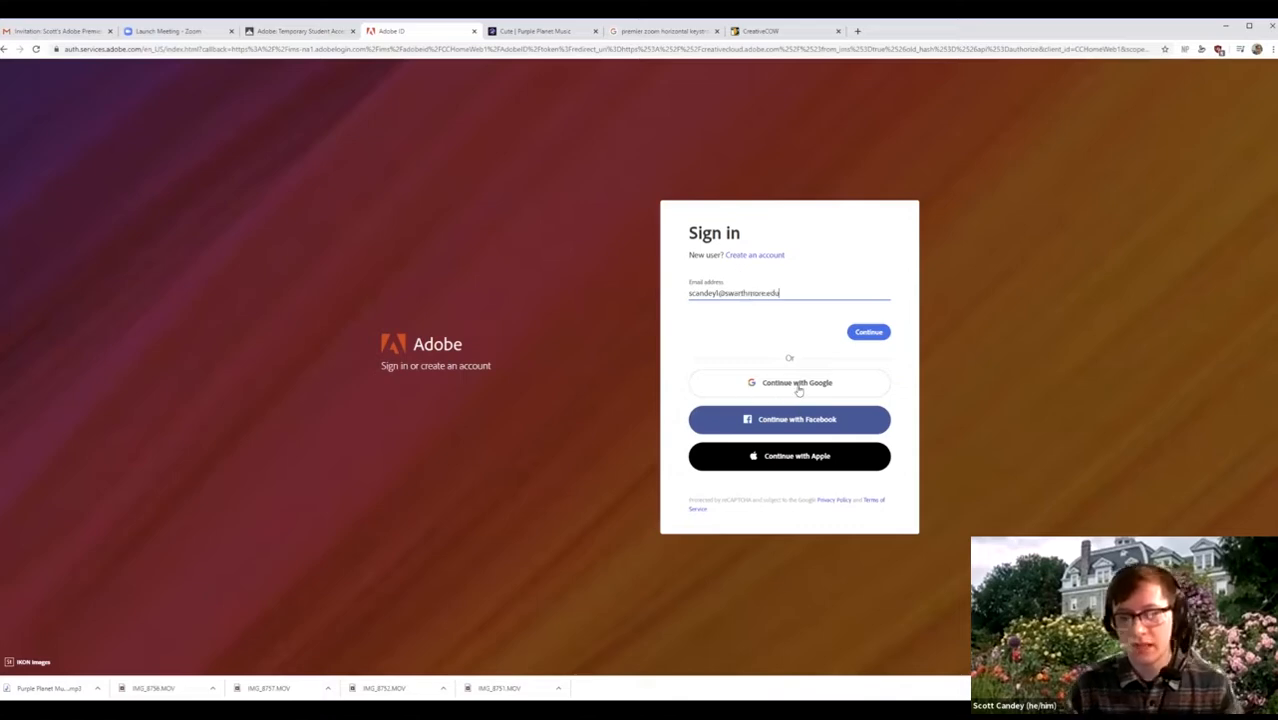
key(Return)
click(762, 380)
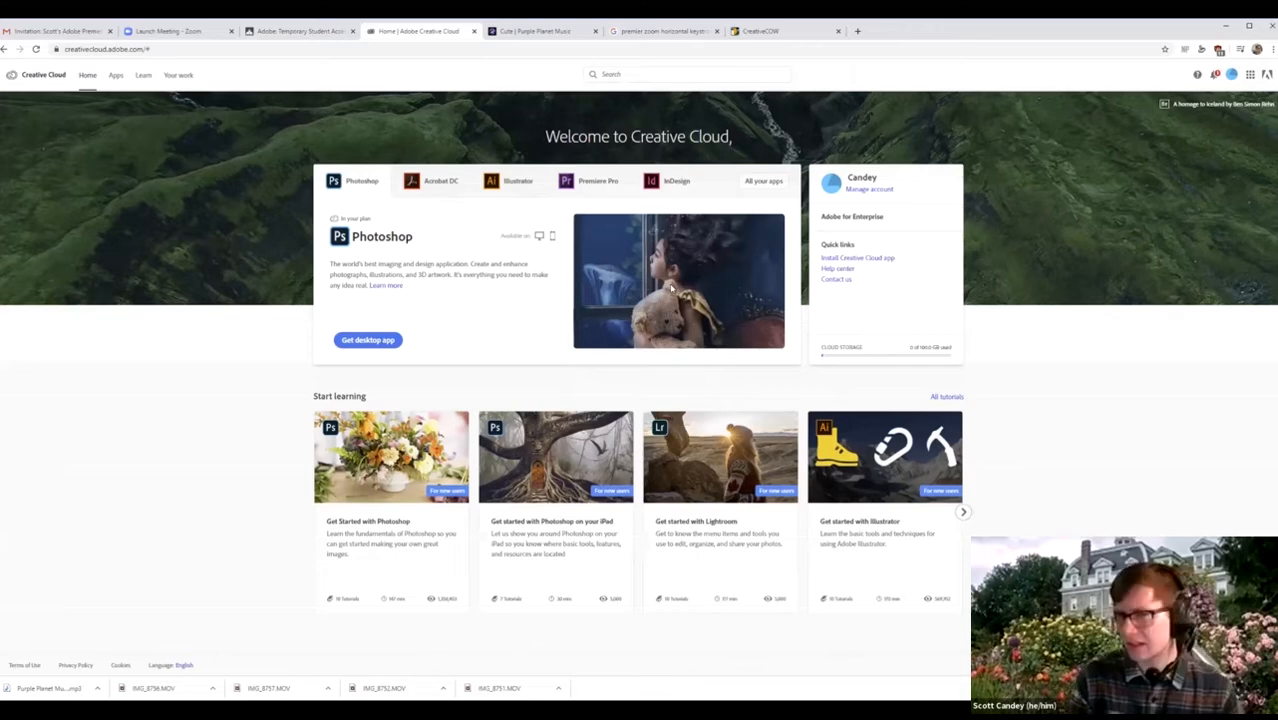
Show Premiere Pro's details on the home card and request the desktop app.
click(572, 189)
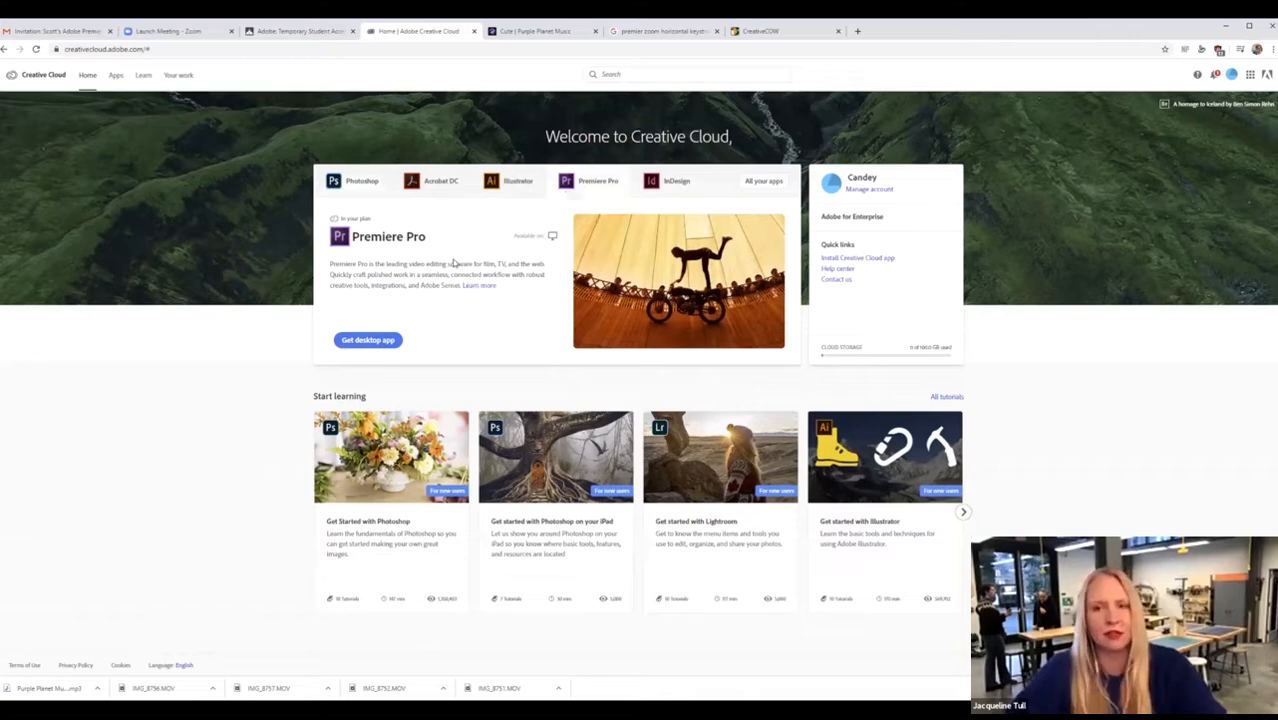
triple_click(432, 285)
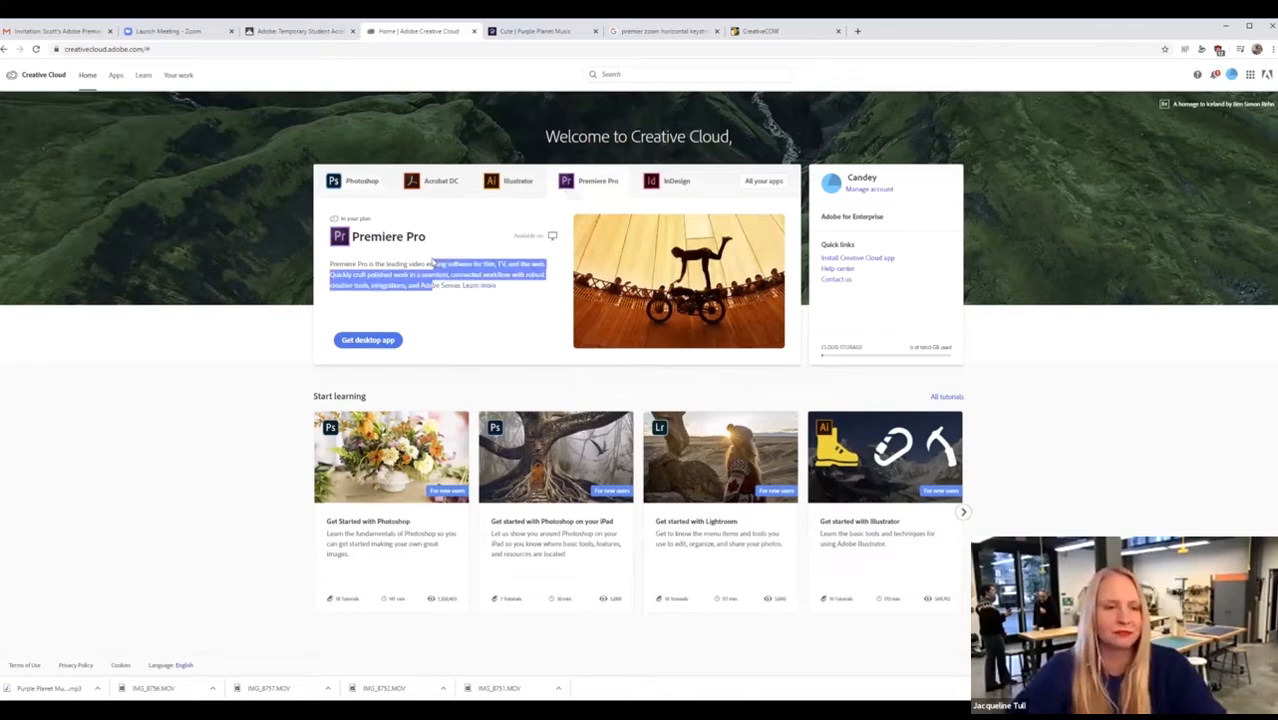
click(412, 334)
click(383, 341)
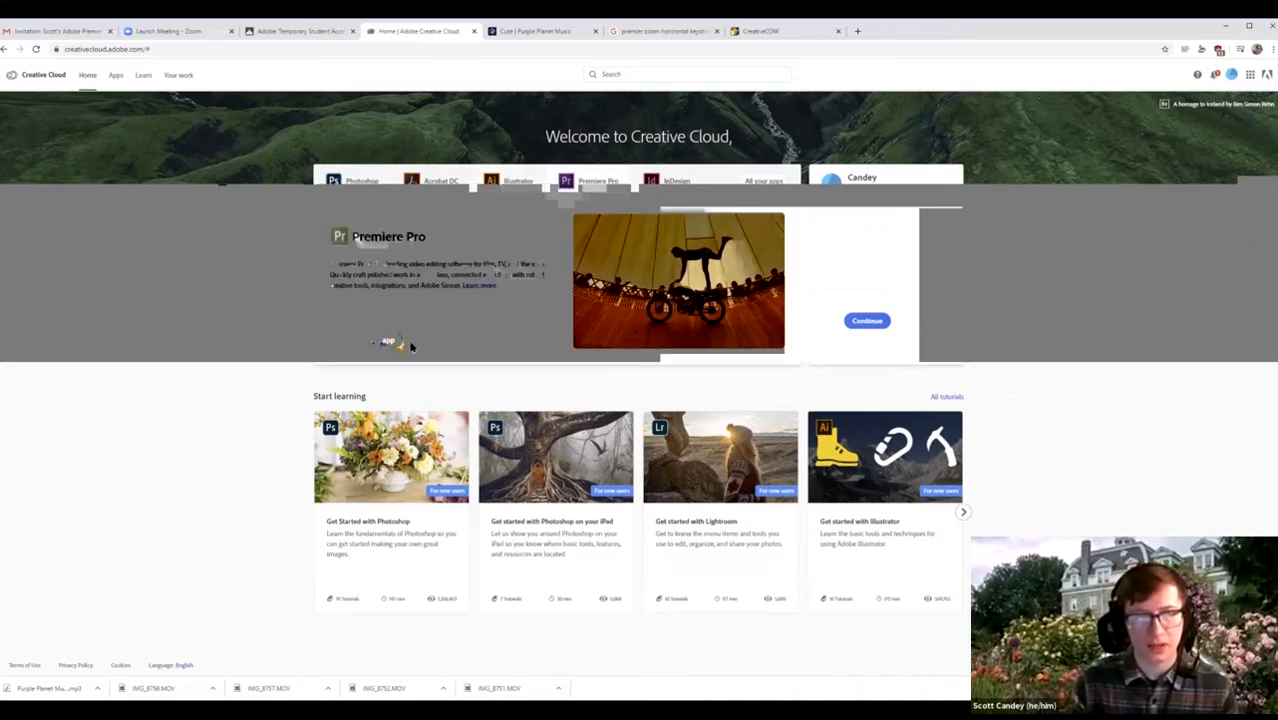
Browse the Premiere Pro app page's overview and courses, then return to All apps.
click(372, 349)
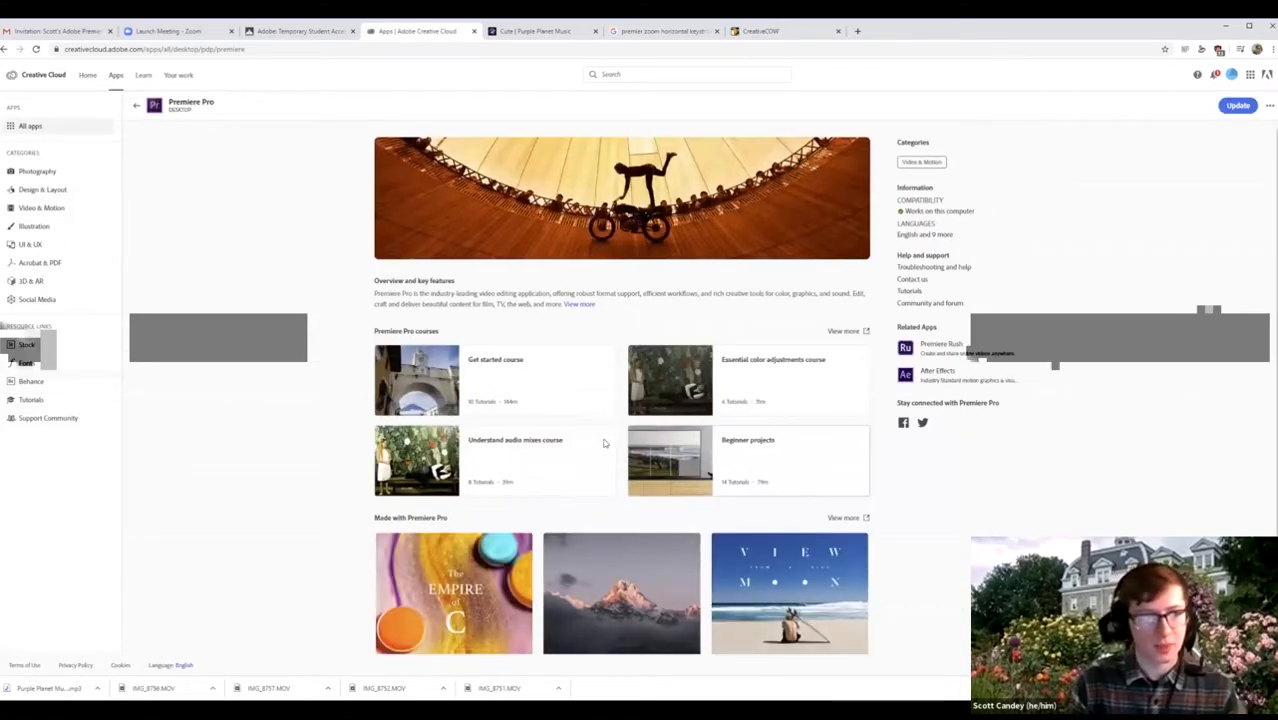
scroll(539, 408, down, 1)
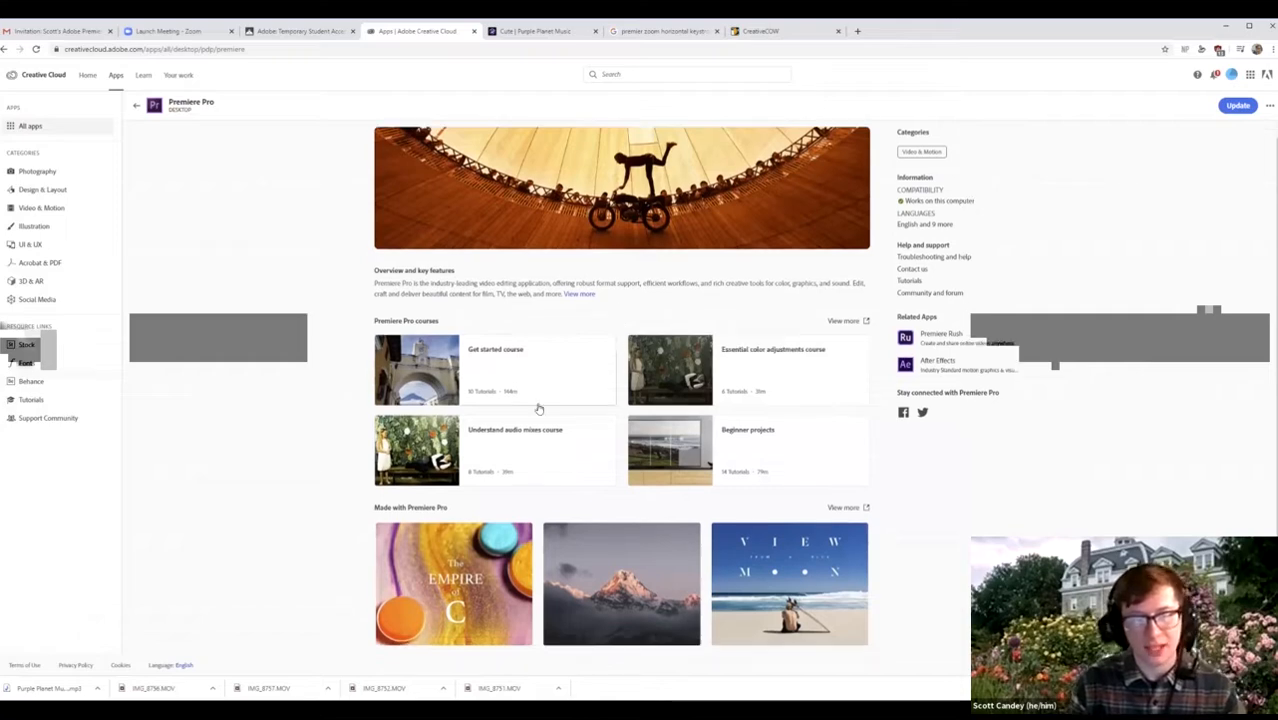
scroll(800, 252, up, 1)
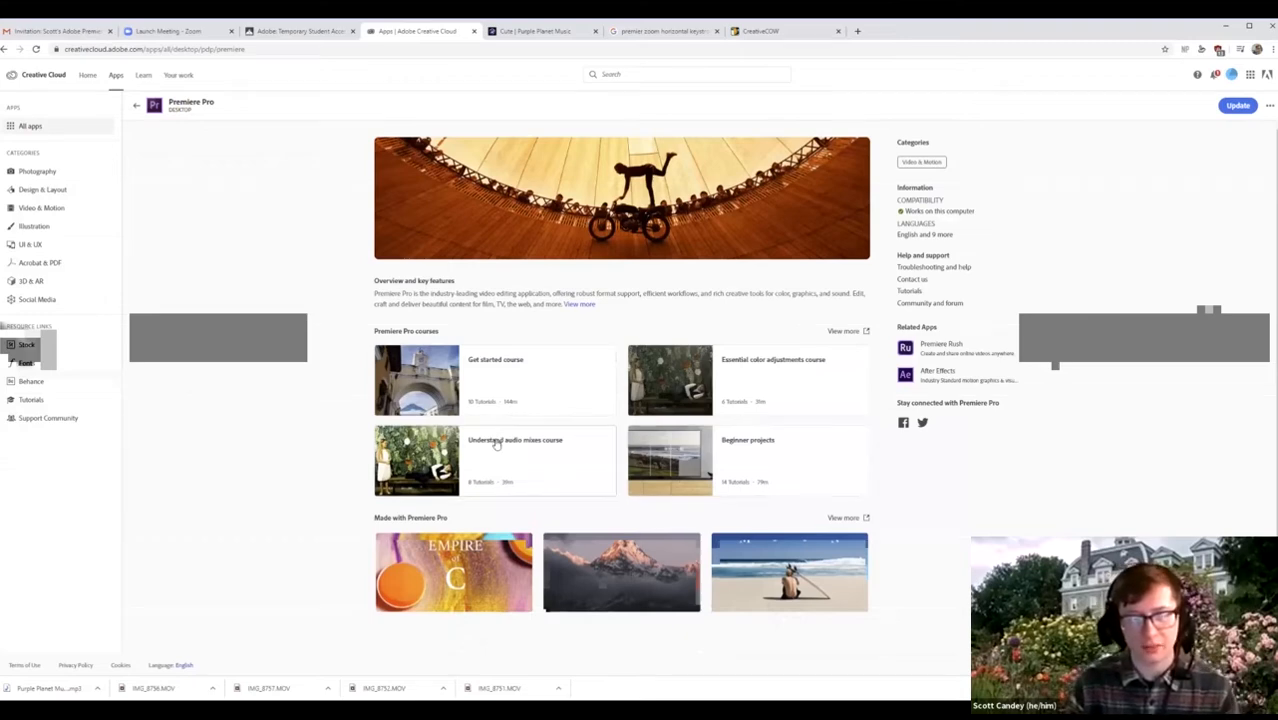
scroll(450, 530, down, 1)
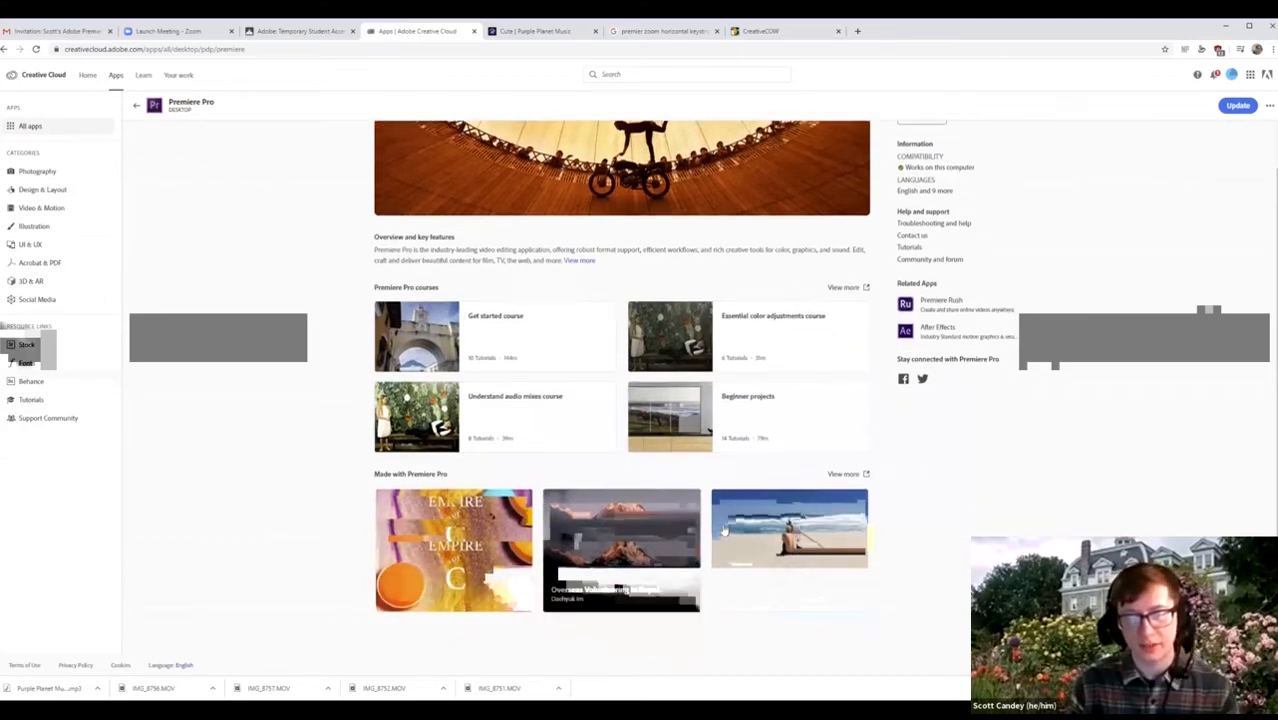
scroll(126, 171, up, 1)
scroll(111, 107, up, 1)
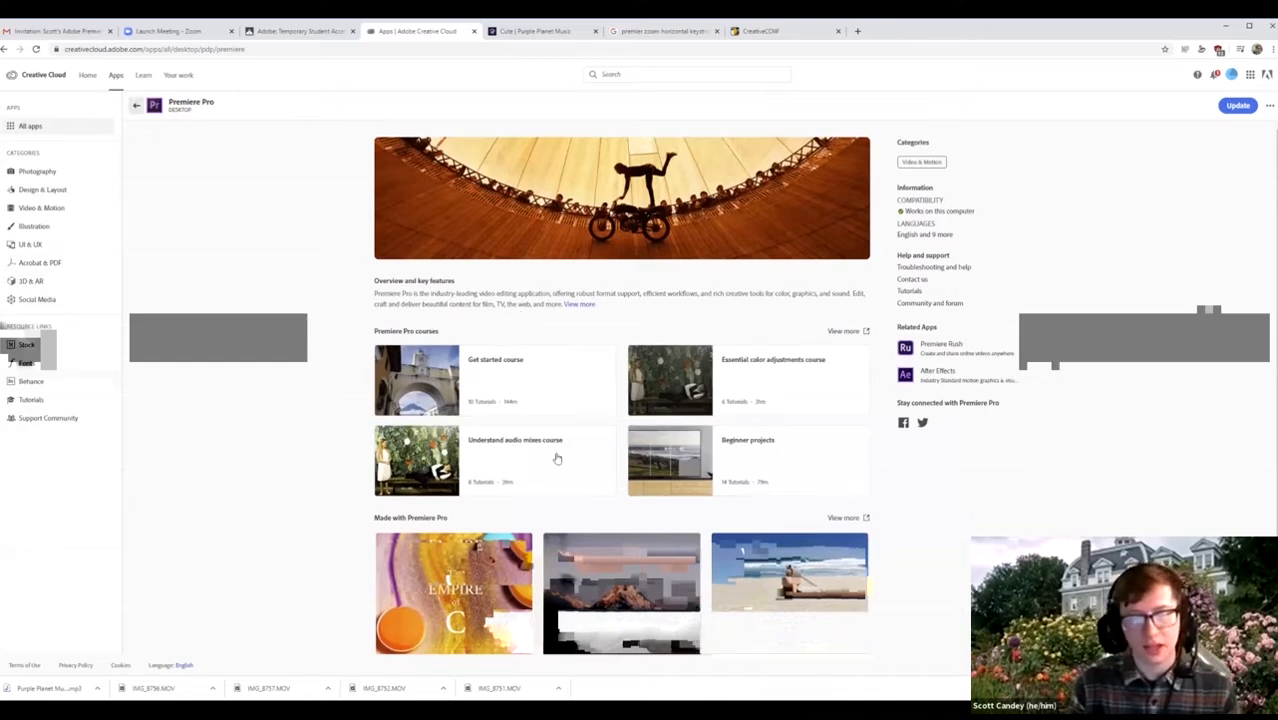
key(alt+Left)
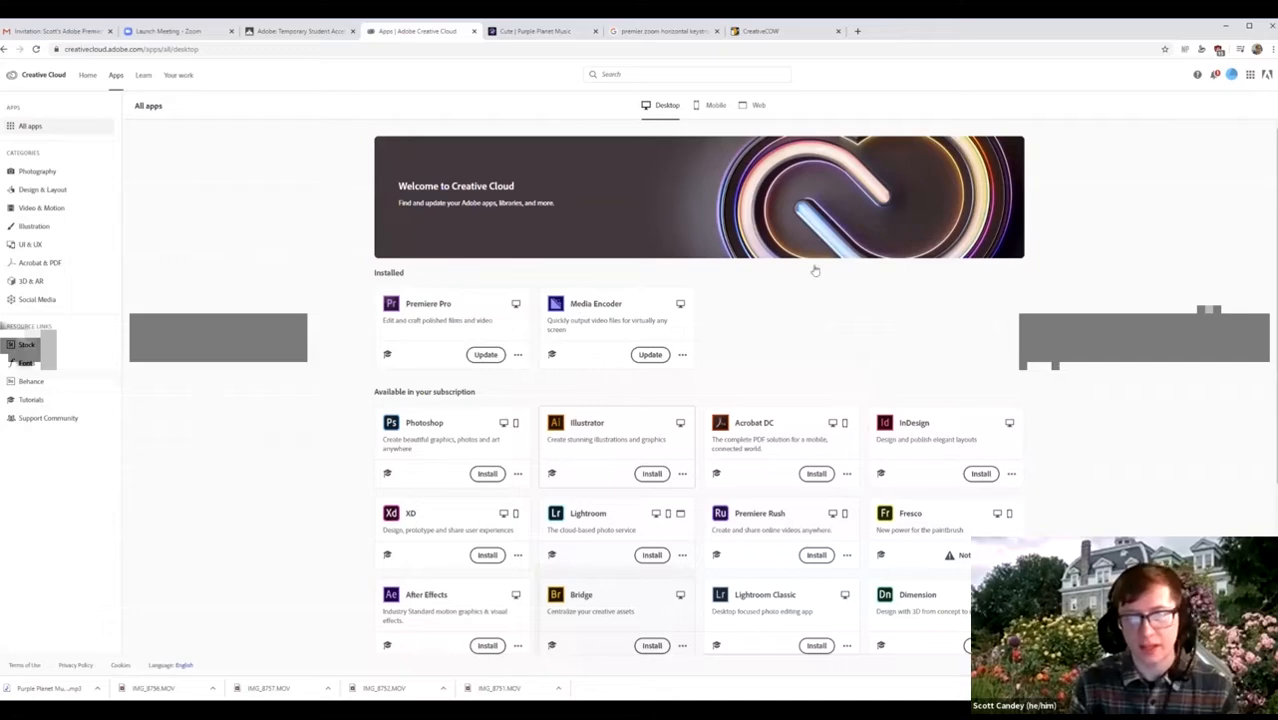
Check Premiere Pro under Installed in All apps, then switch to the Premiere Pro window.
scroll(644, 211, down, 3)
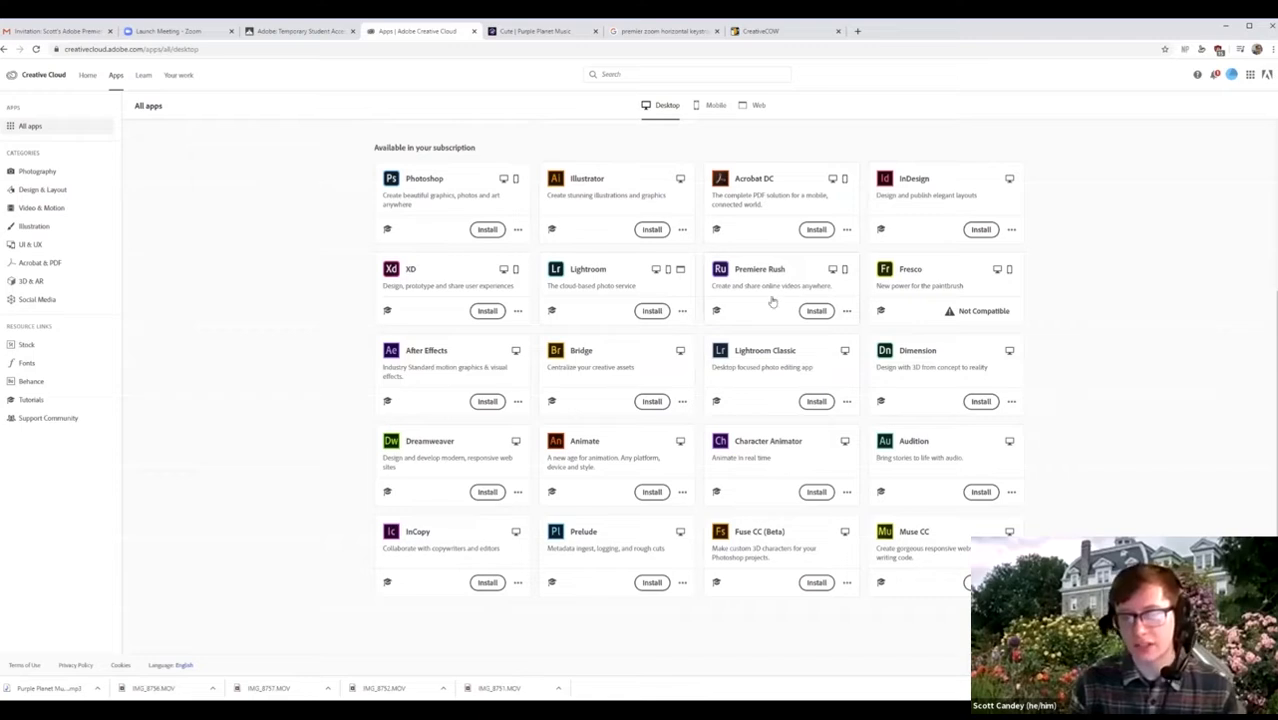
scroll(781, 428, up, 1)
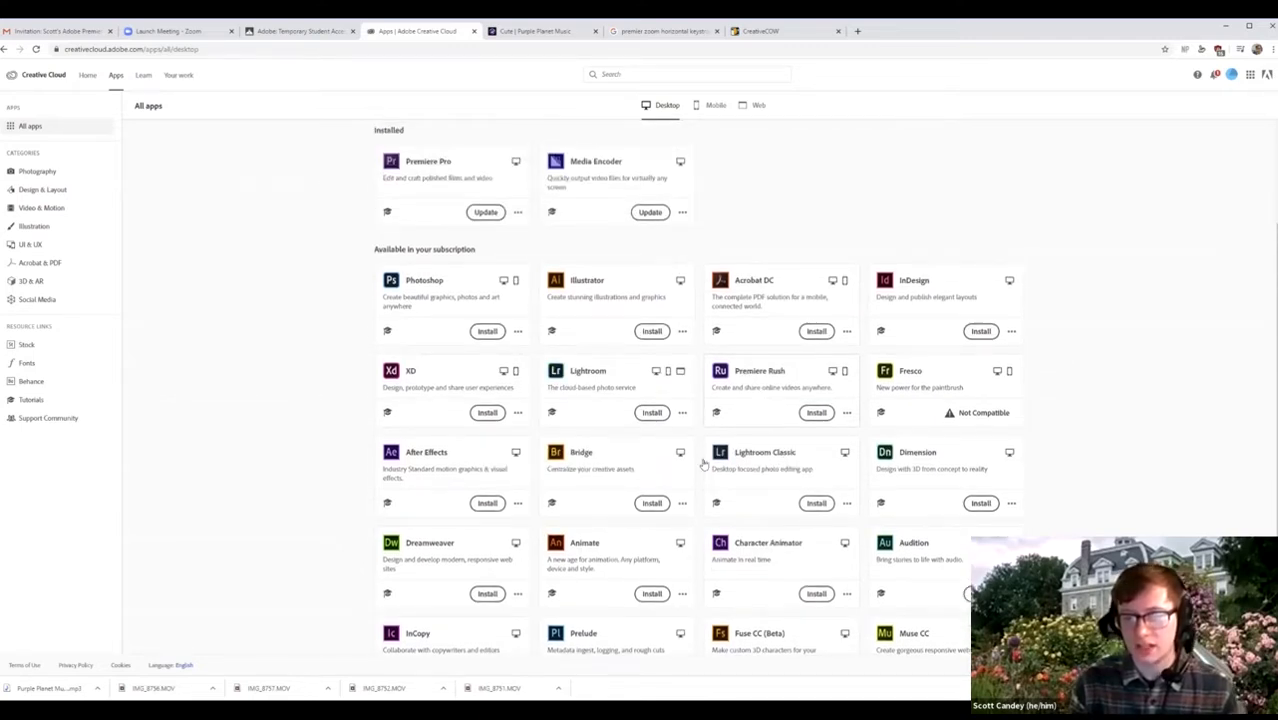
scroll(740, 470, down, 1)
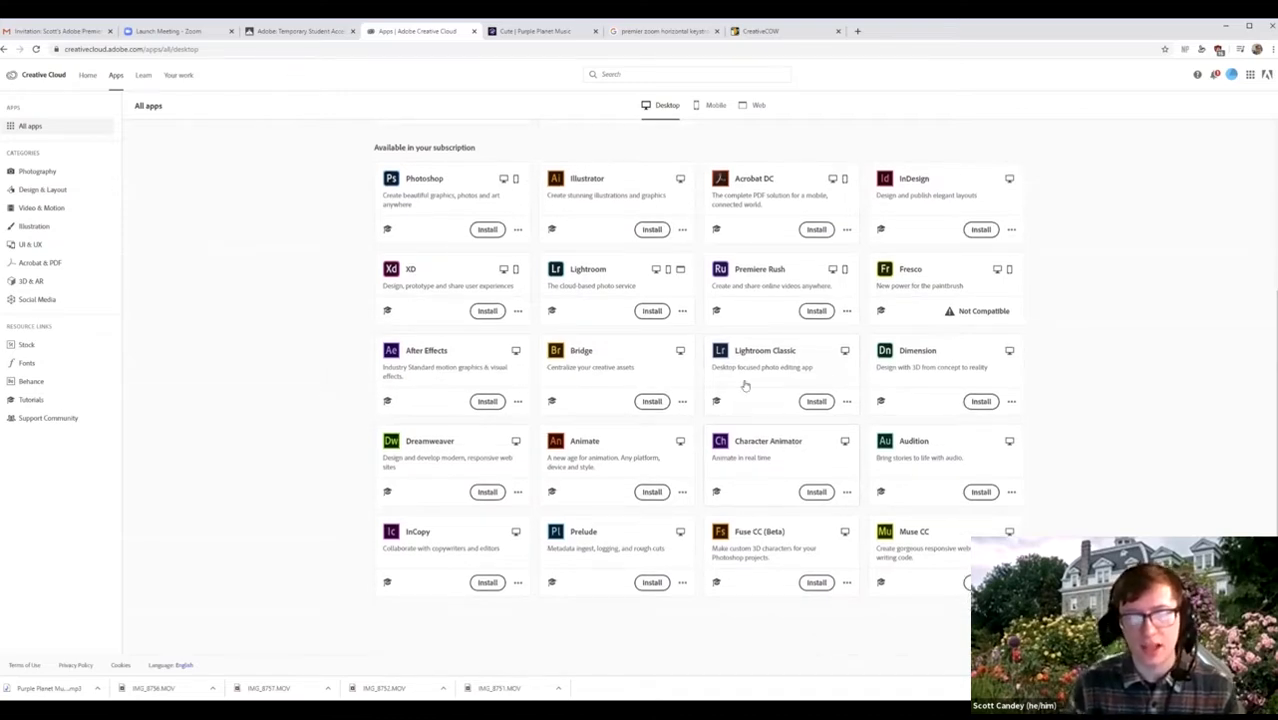
scroll(600, 375, up, 1)
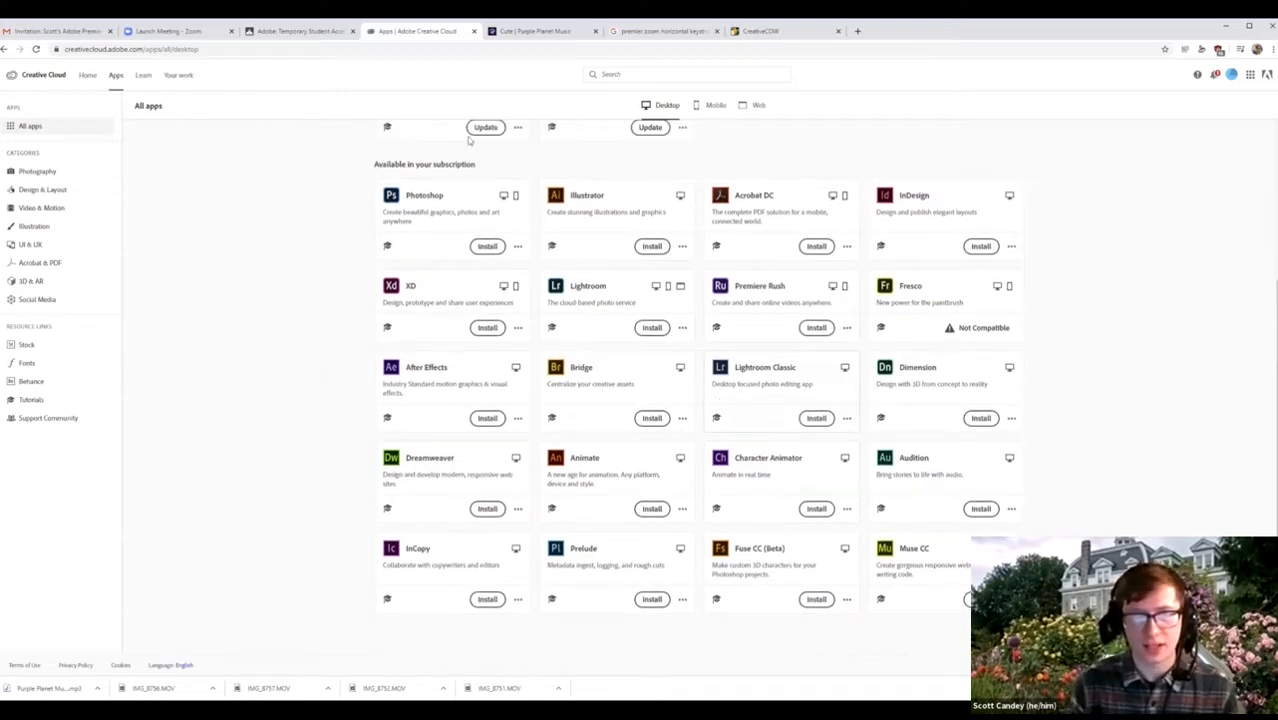
scroll(469, 141, up, 2)
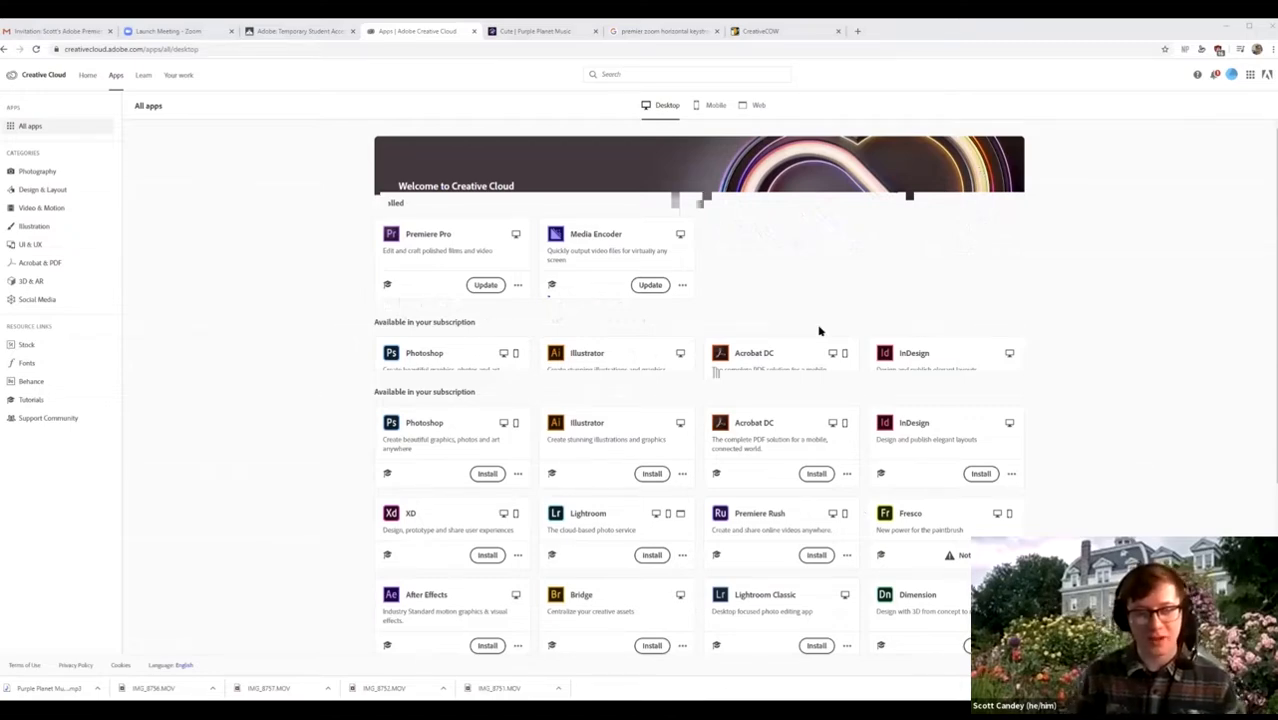
key(alt+Tab)
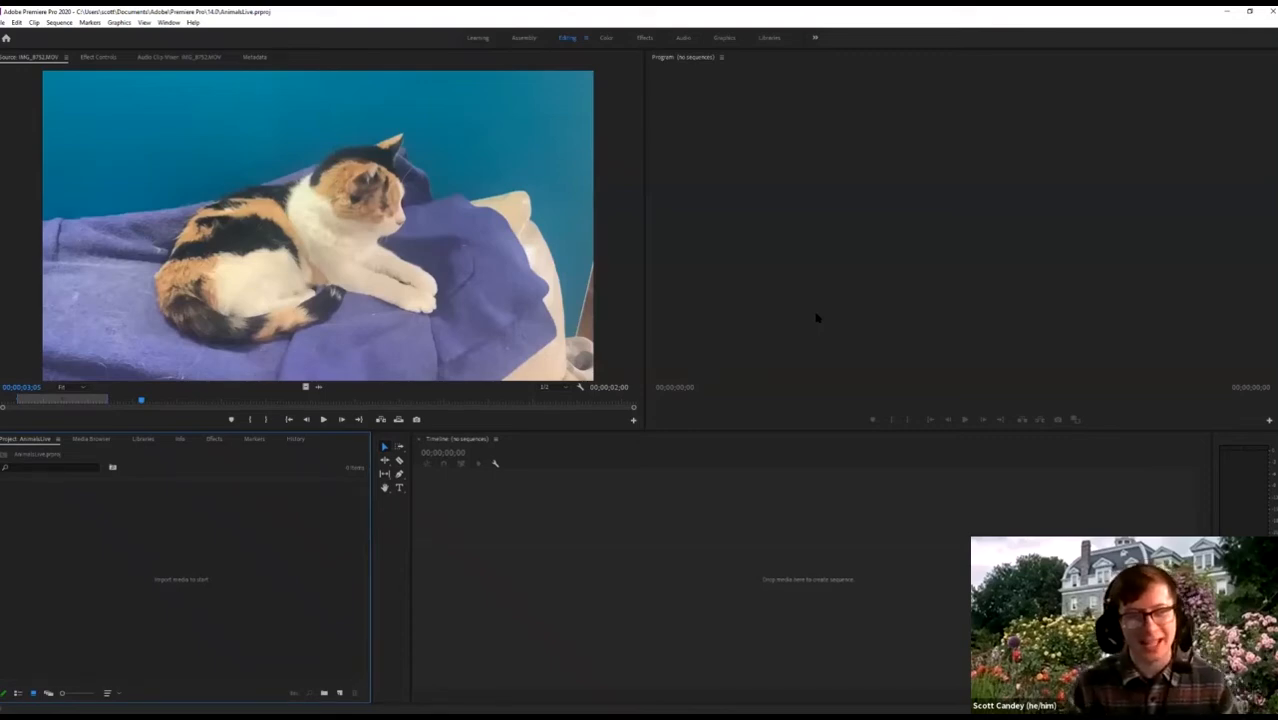
click(85, 400)
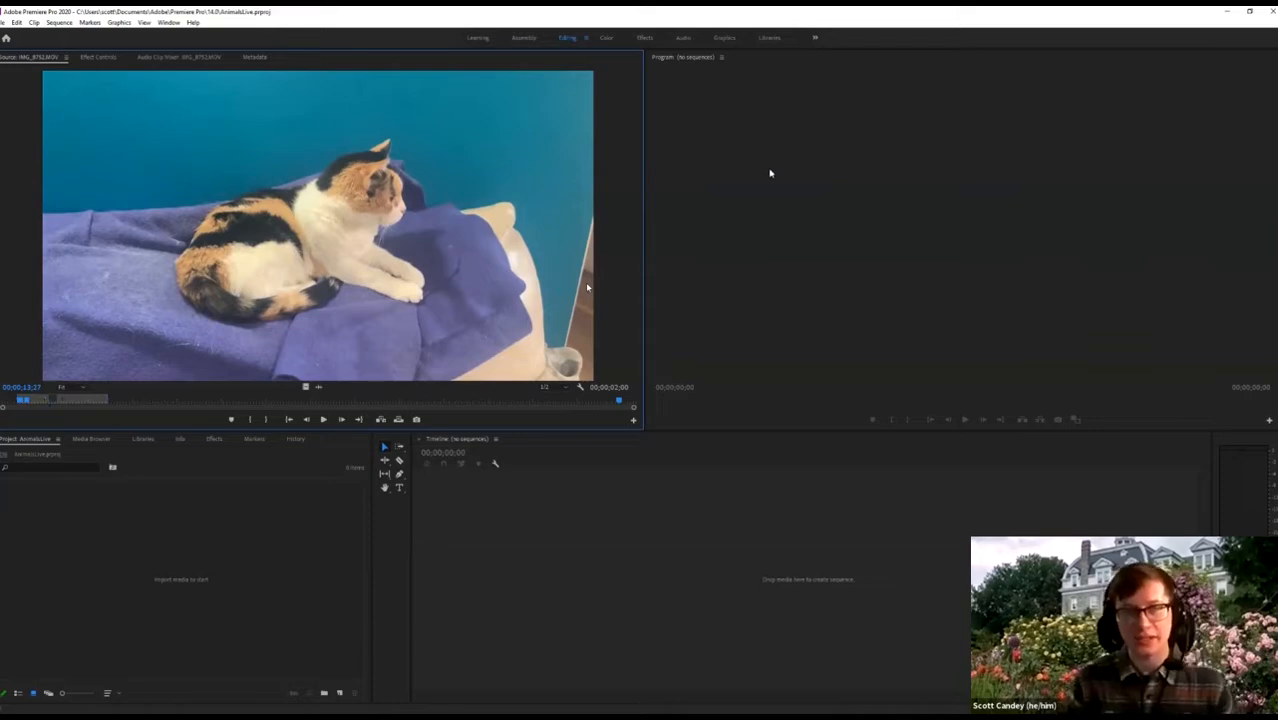
click(94, 440)
click(140, 441)
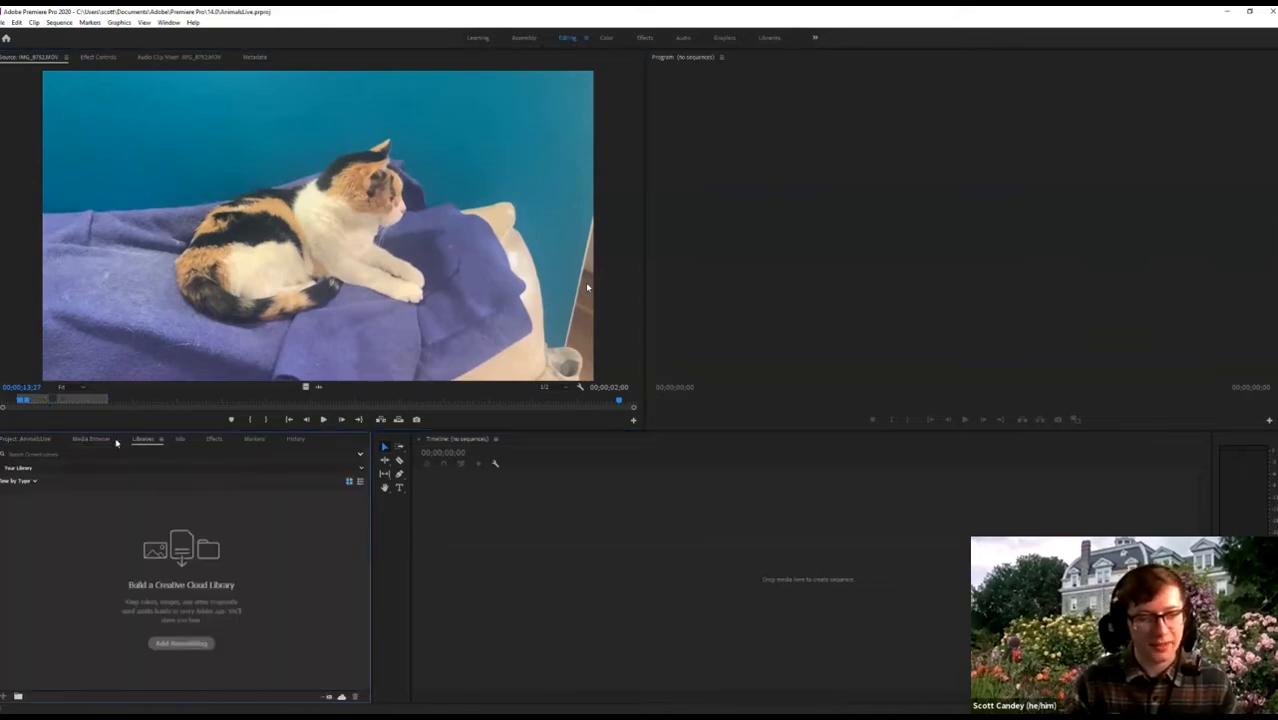
click(92, 440)
click(13, 441)
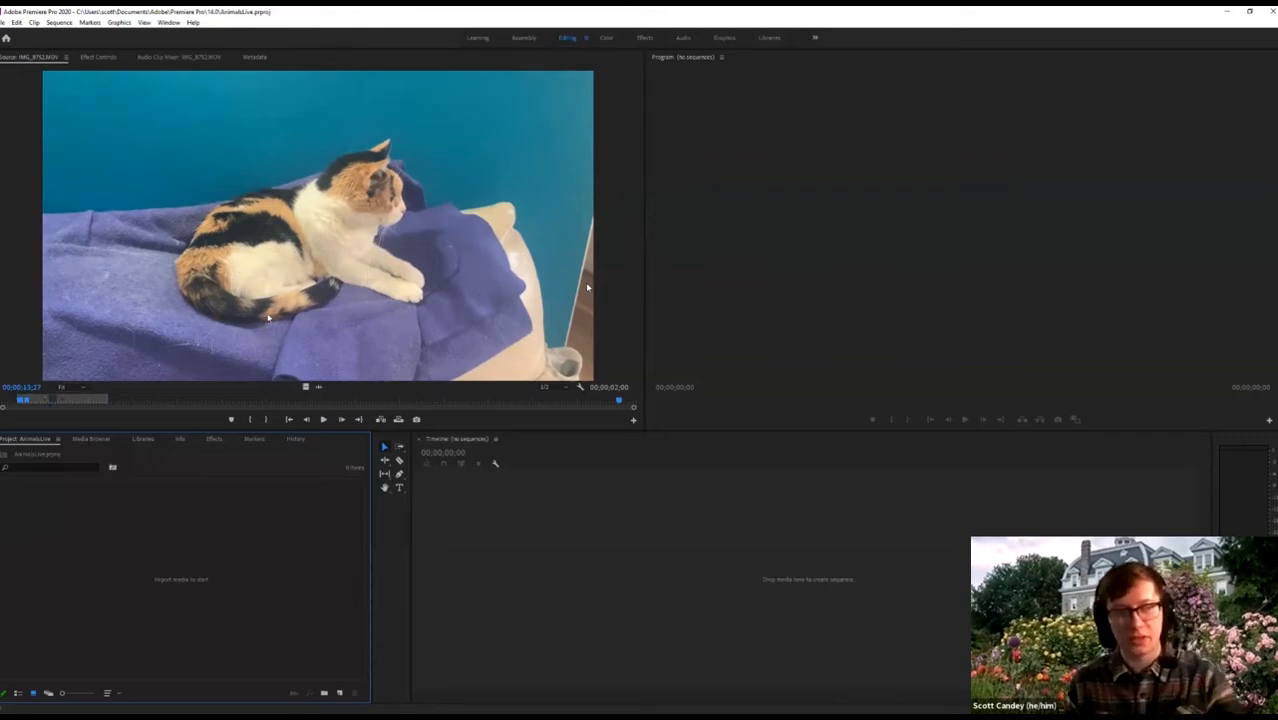
click(268, 197)
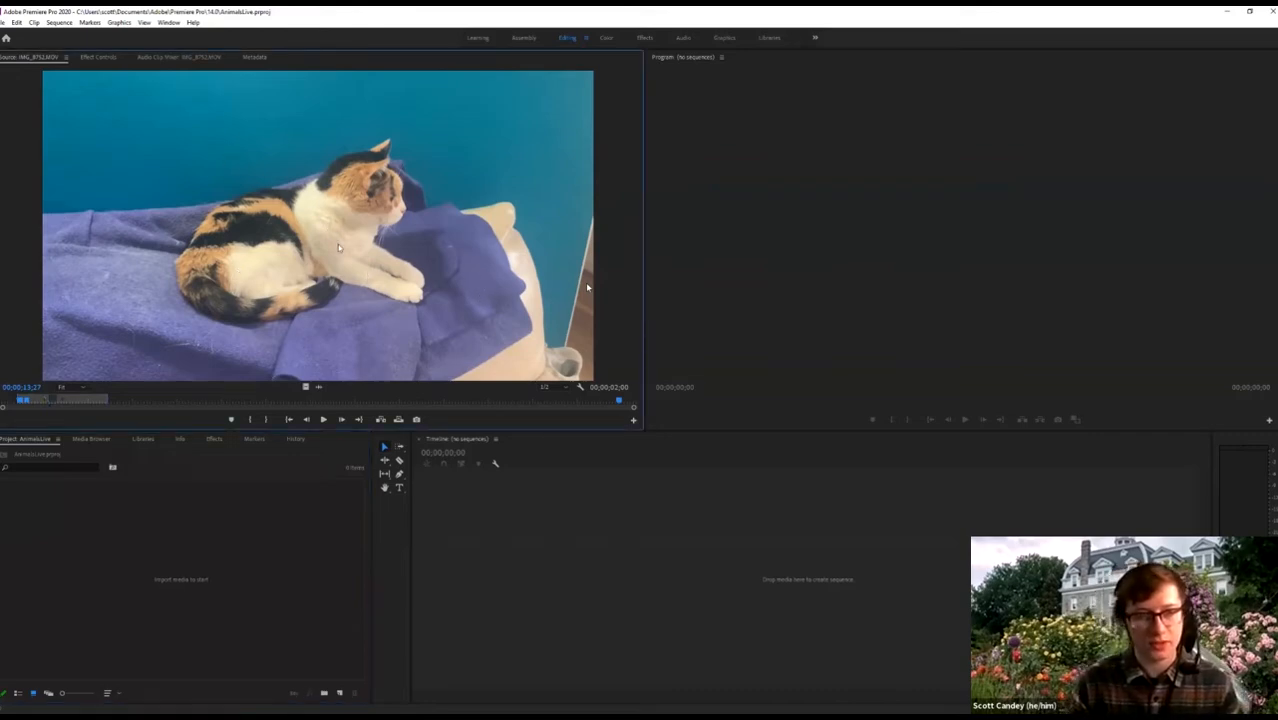
drag(85, 402, 10, 401)
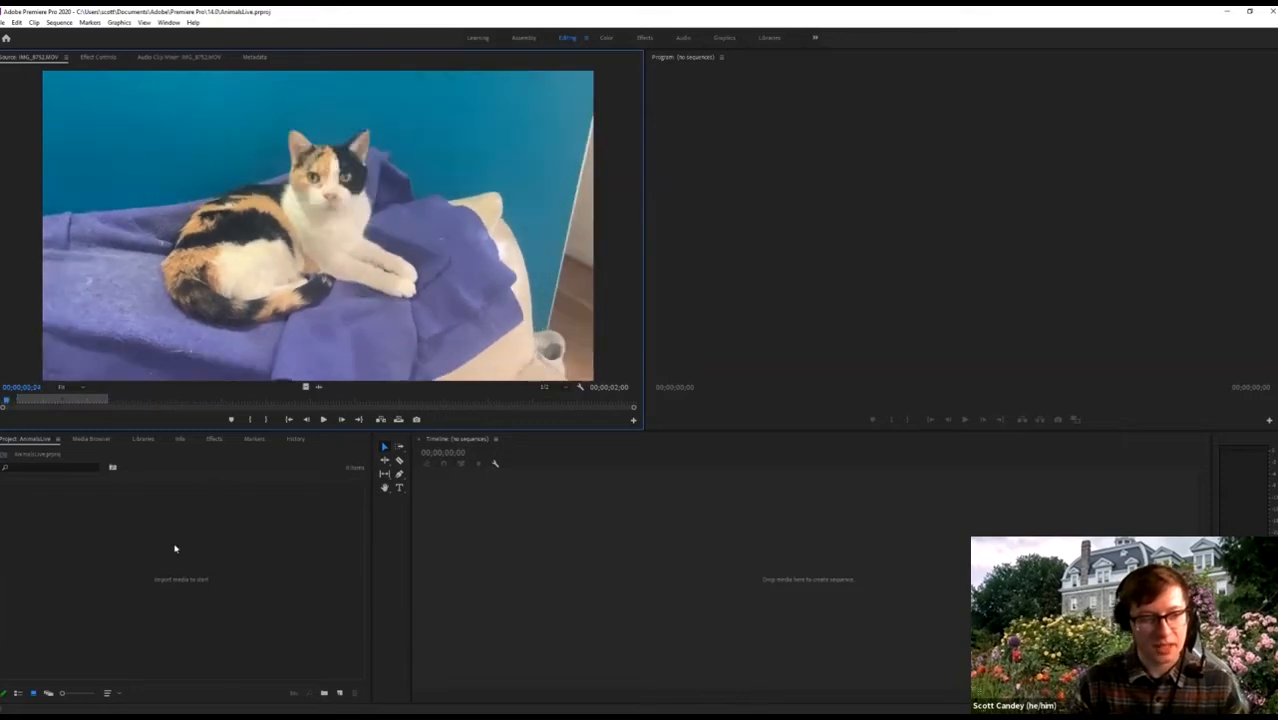
click(165, 550)
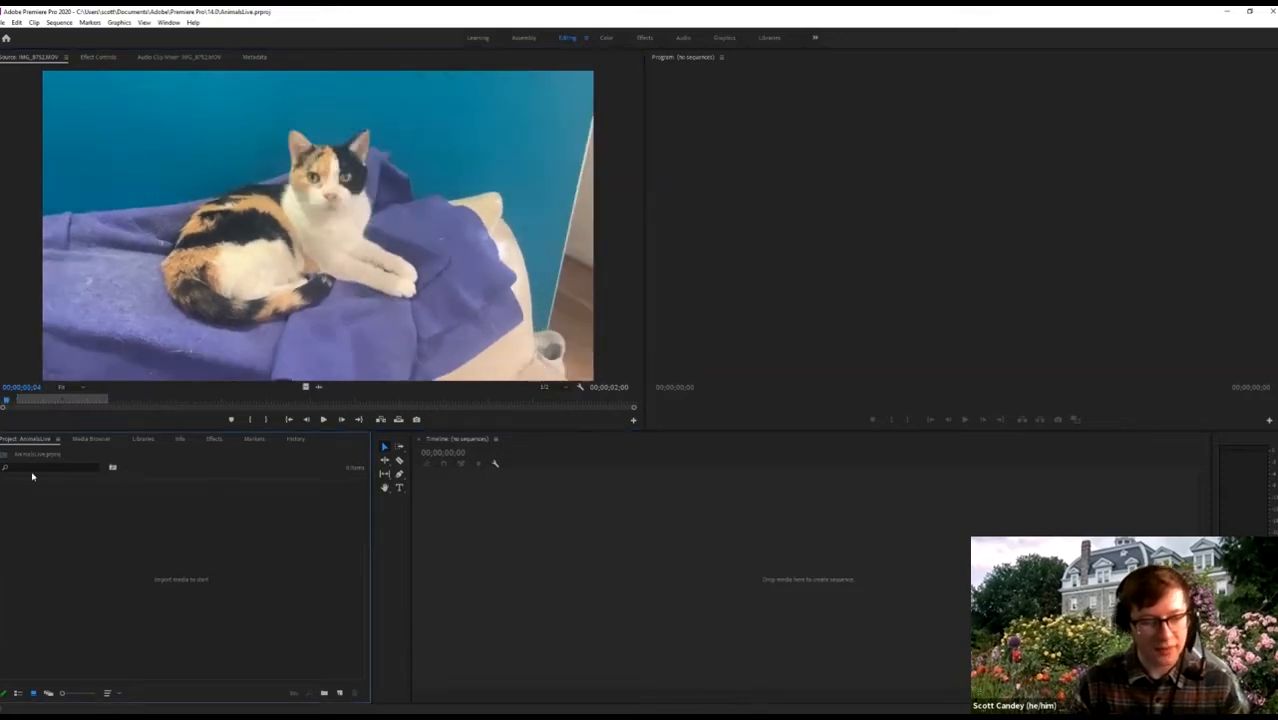
Import the four IMG .MOV cat clips and the Purple Planet MP3 from the Animals folder.
click(88, 439)
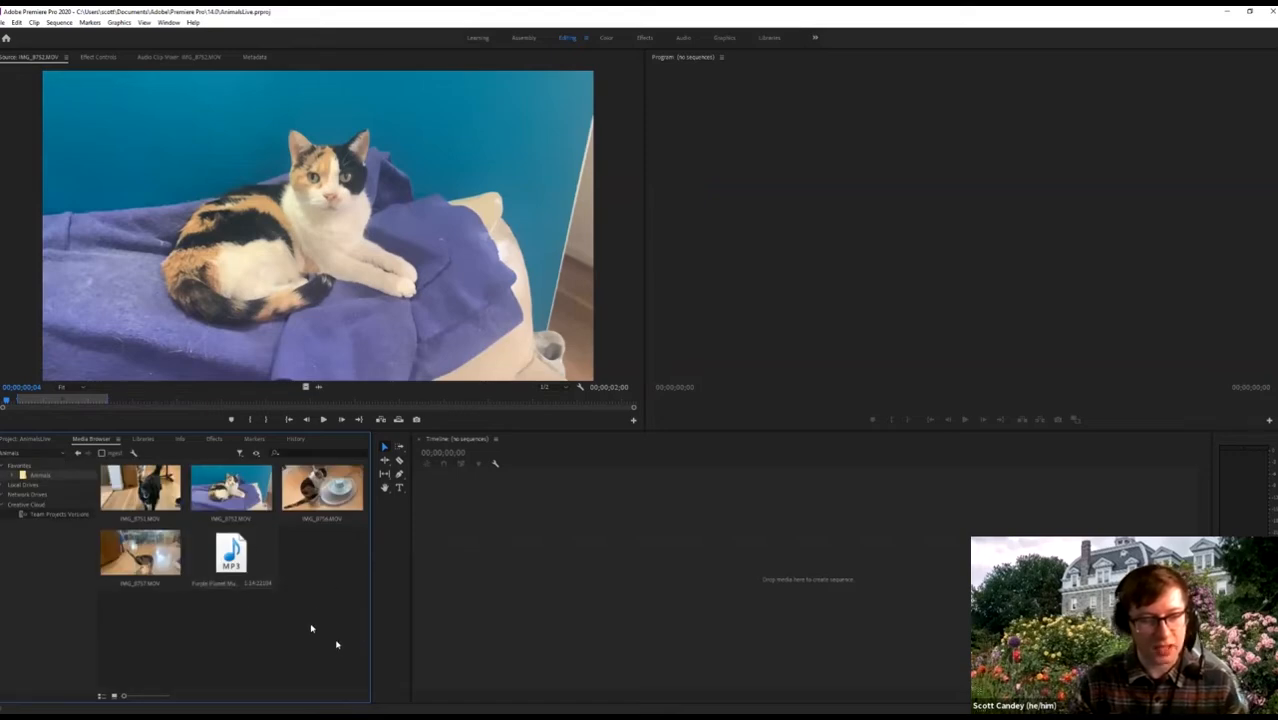
drag(333, 634, 97, 462)
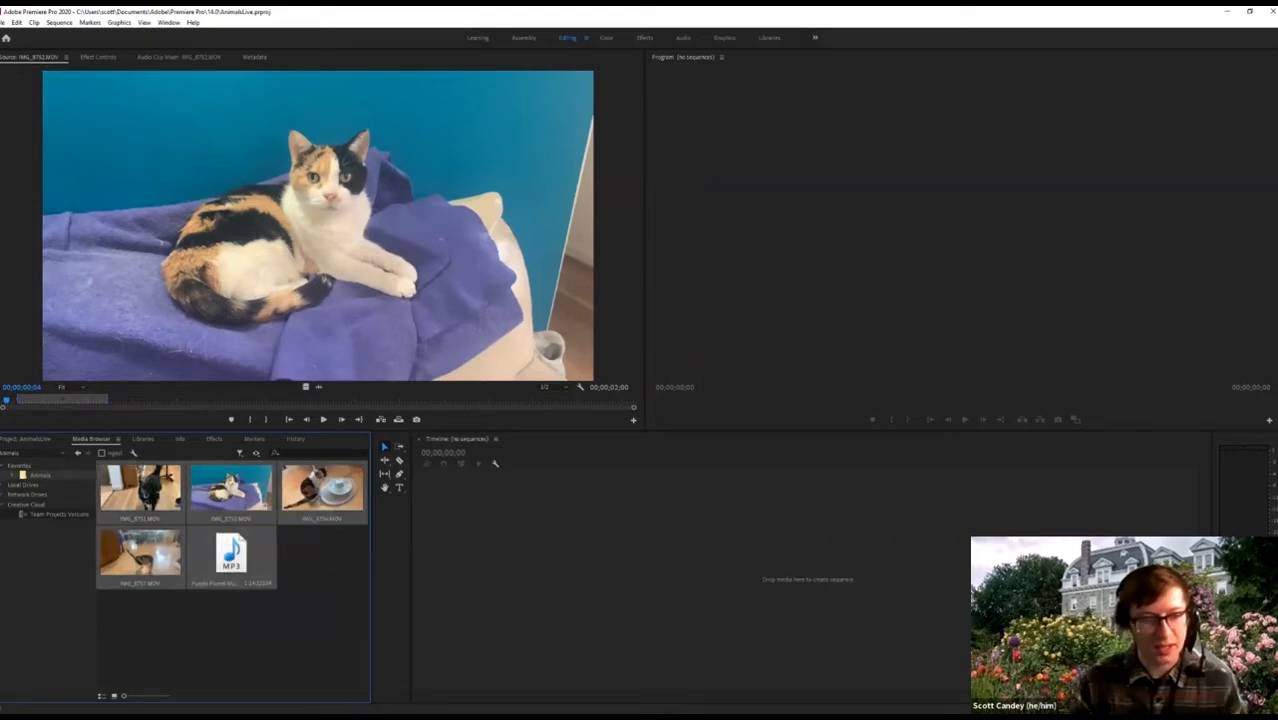
right_click(163, 492)
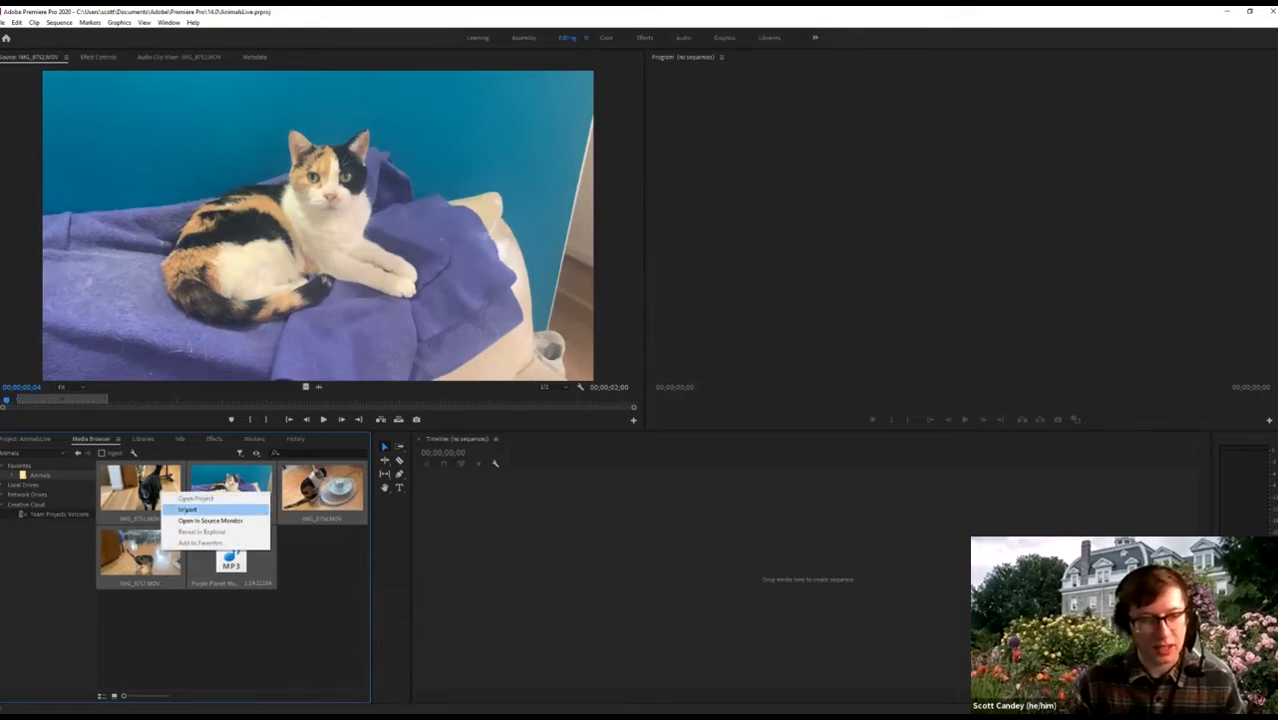
click(200, 509)
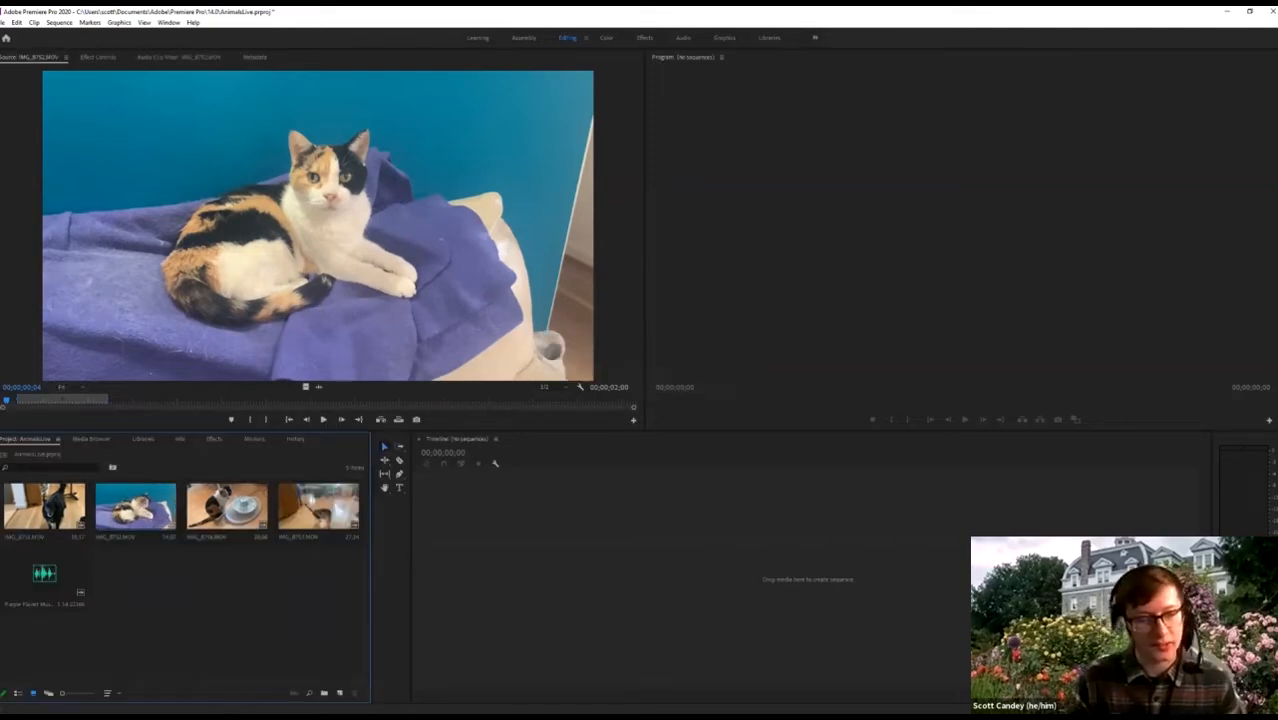
Preview the calico cat, cat-at-fountain and fourth clips in the Source Monitor.
double_click(122, 532)
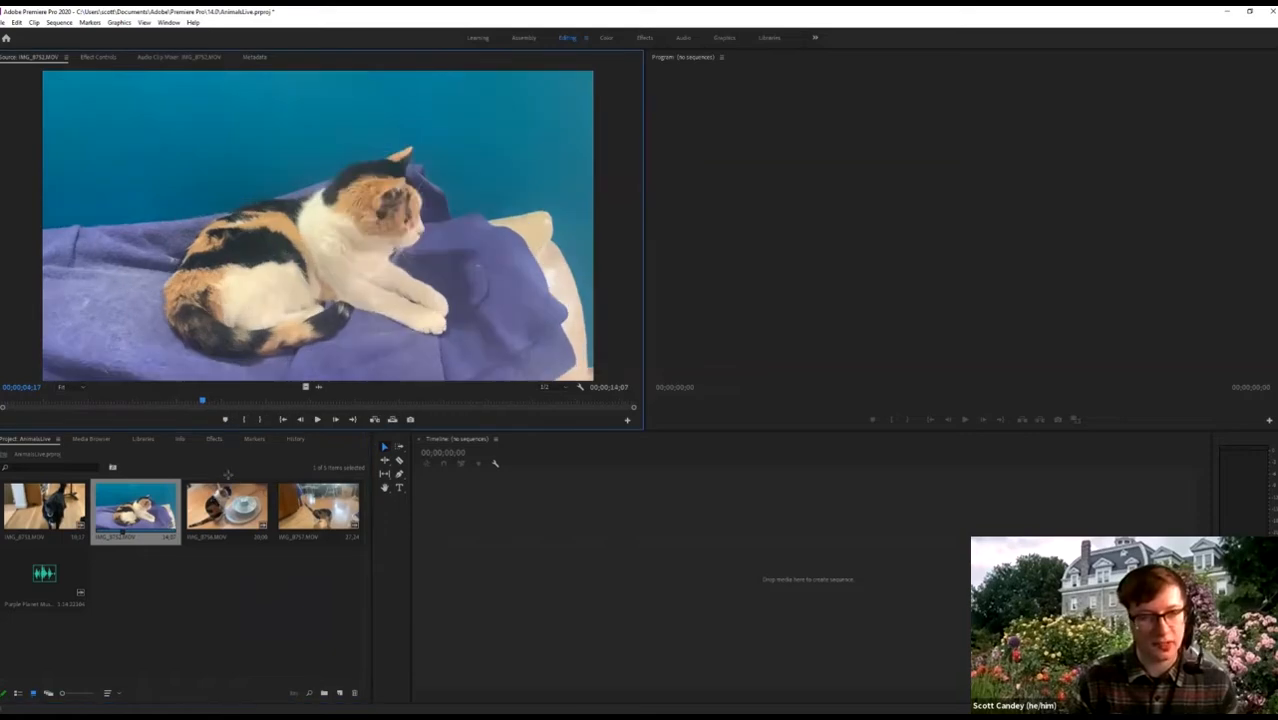
double_click(217, 530)
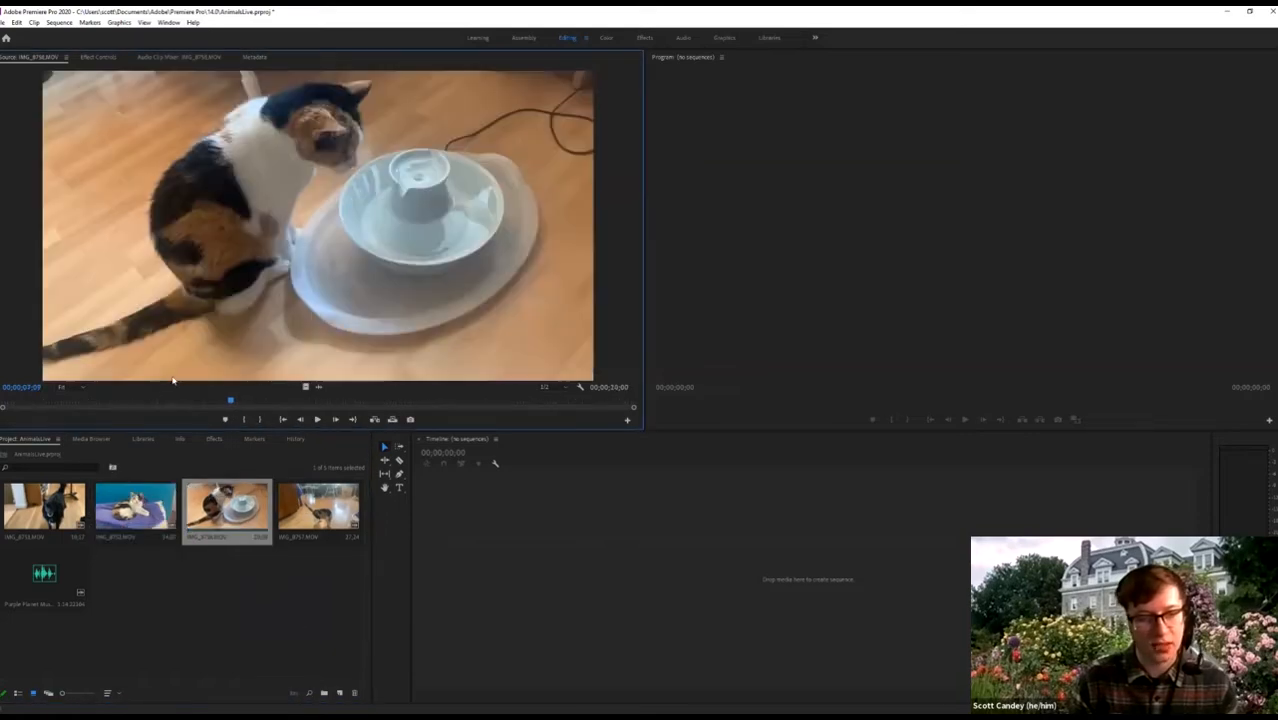
click(306, 513)
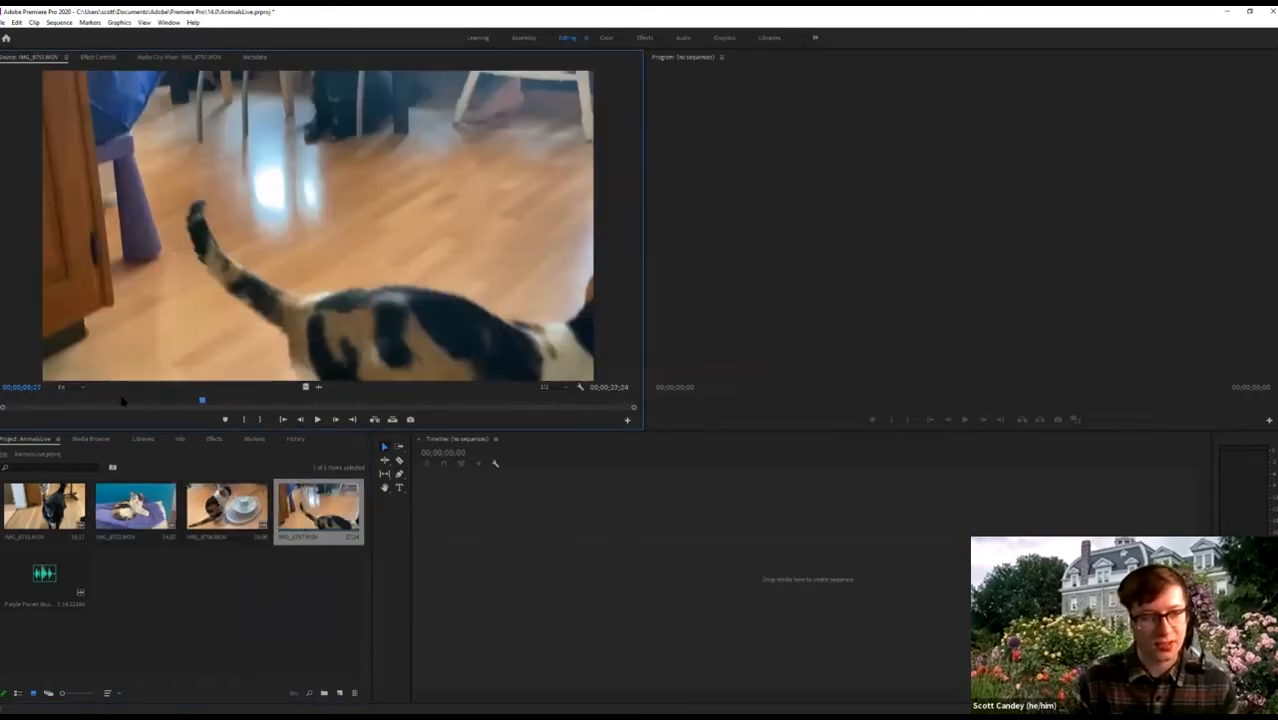
click(489, 399)
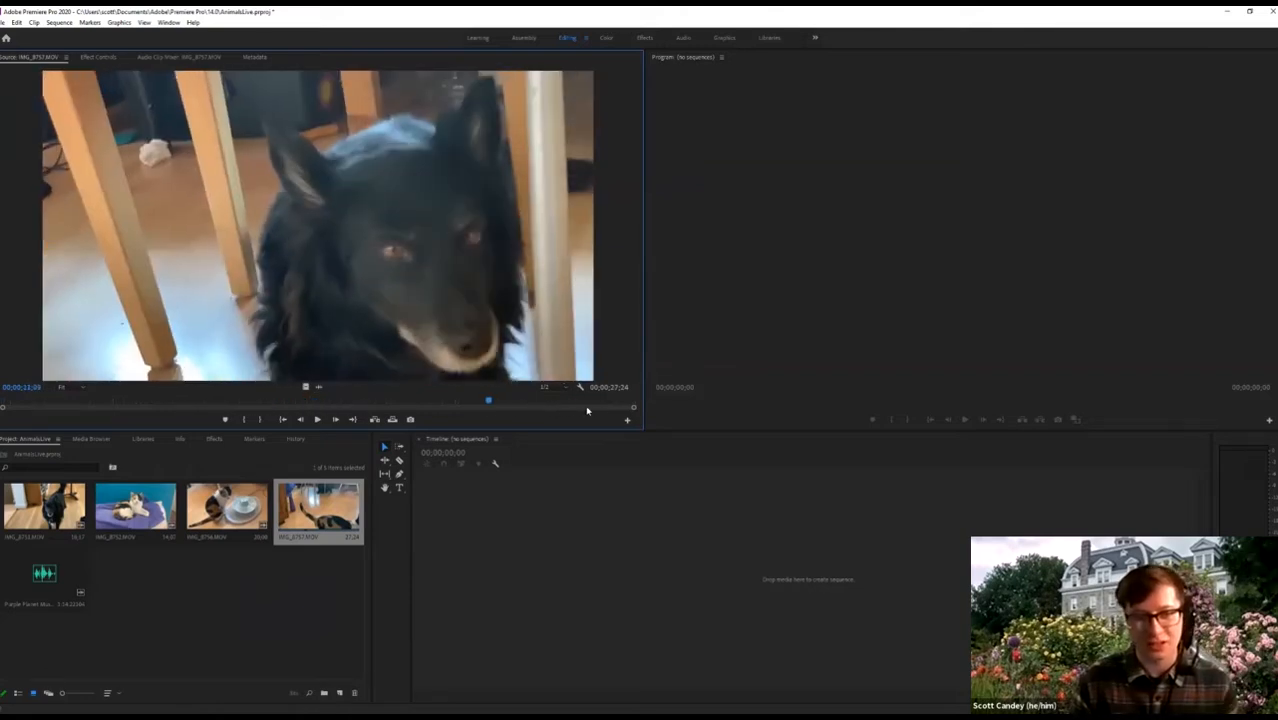
drag(587, 408, 606, 408)
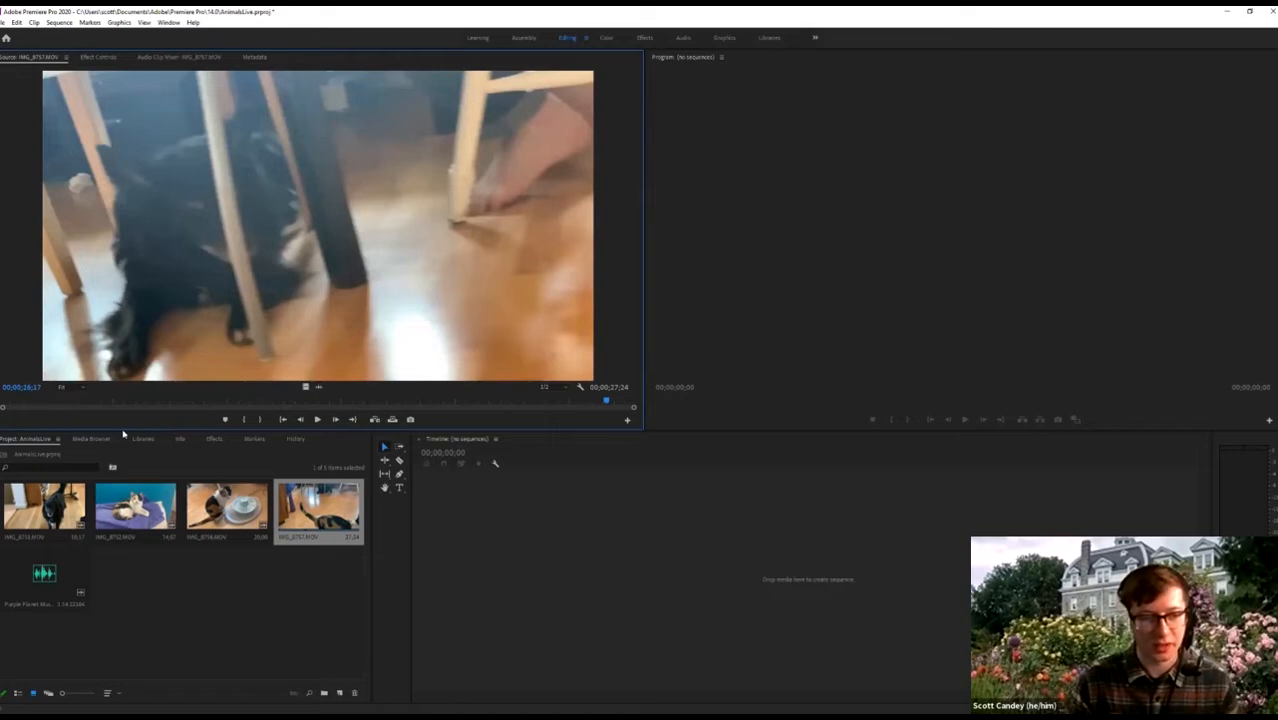
double_click(135, 508)
drag(161, 405, 579, 408)
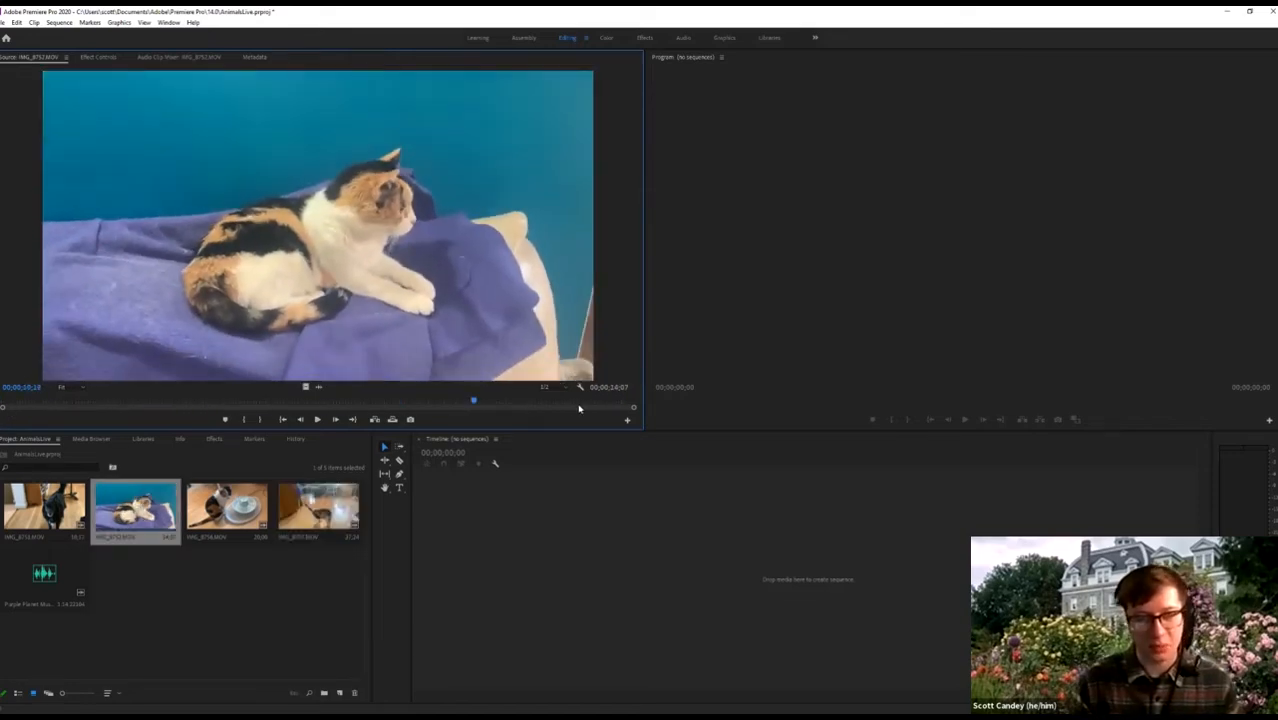
Trim dog clip IMG_8751 with In at 13;02 and Out at 17;09.
double_click(14, 510)
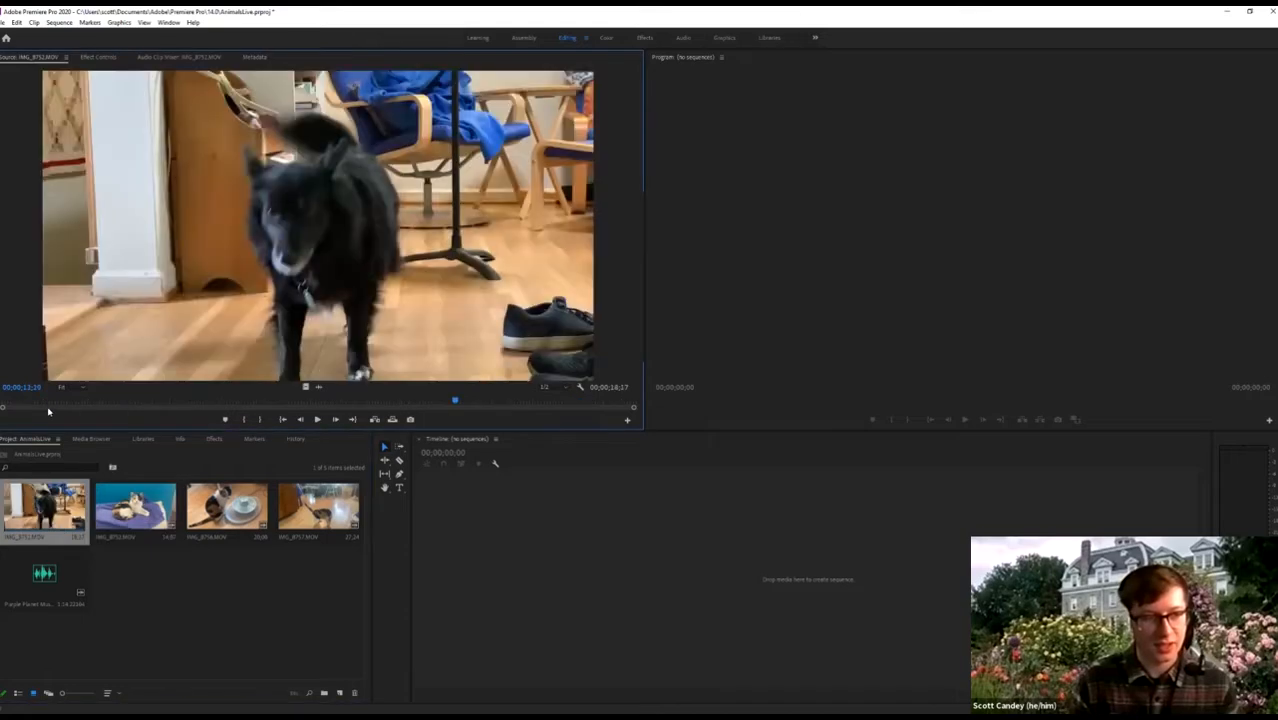
key(space)
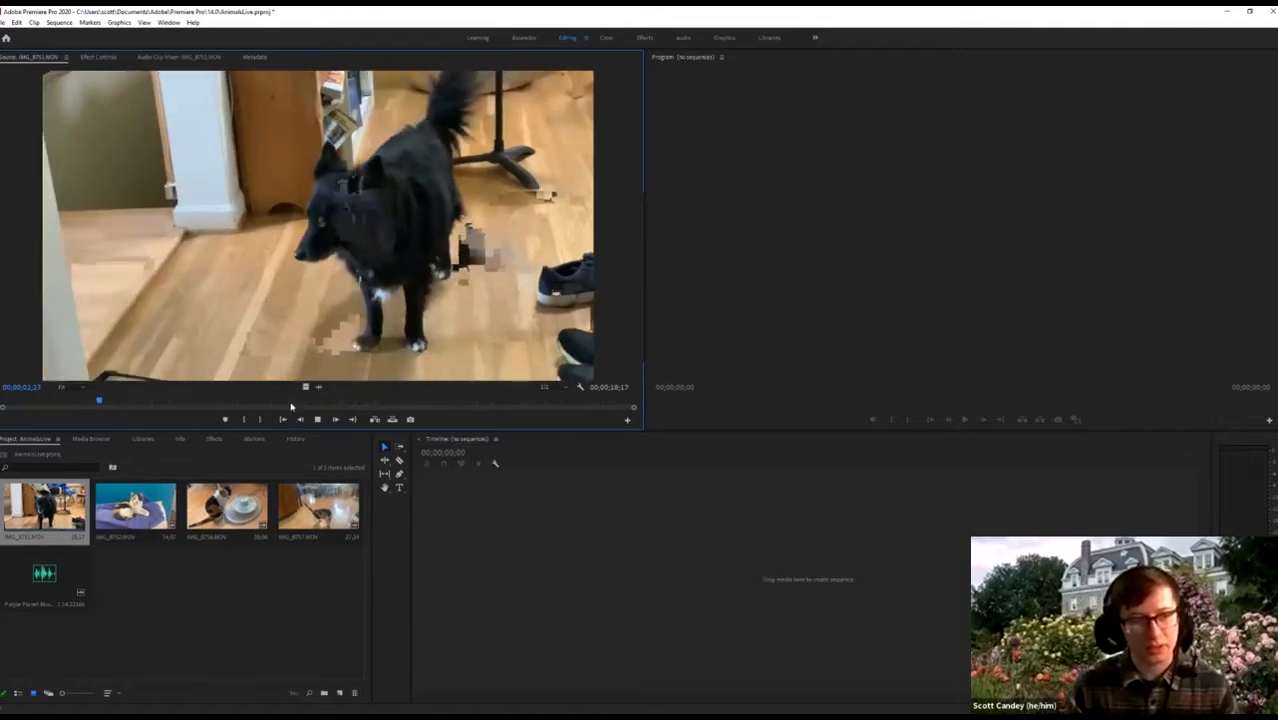
key(space)
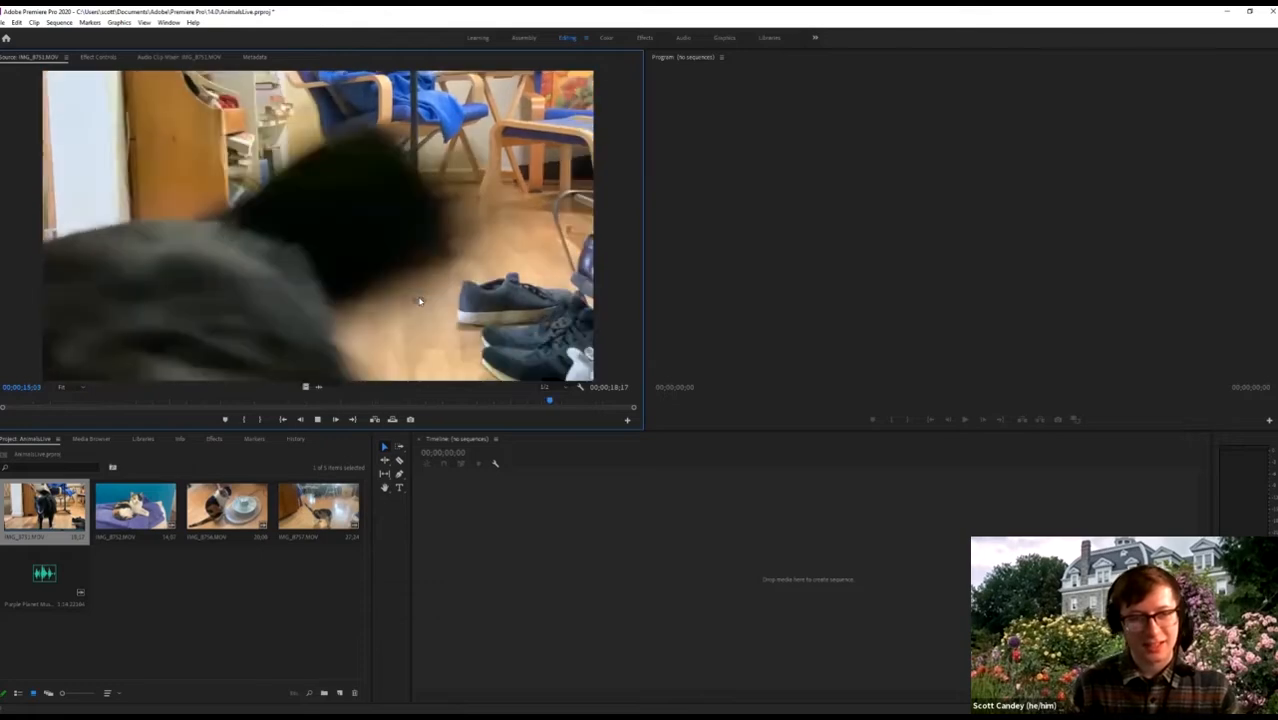
key(space)
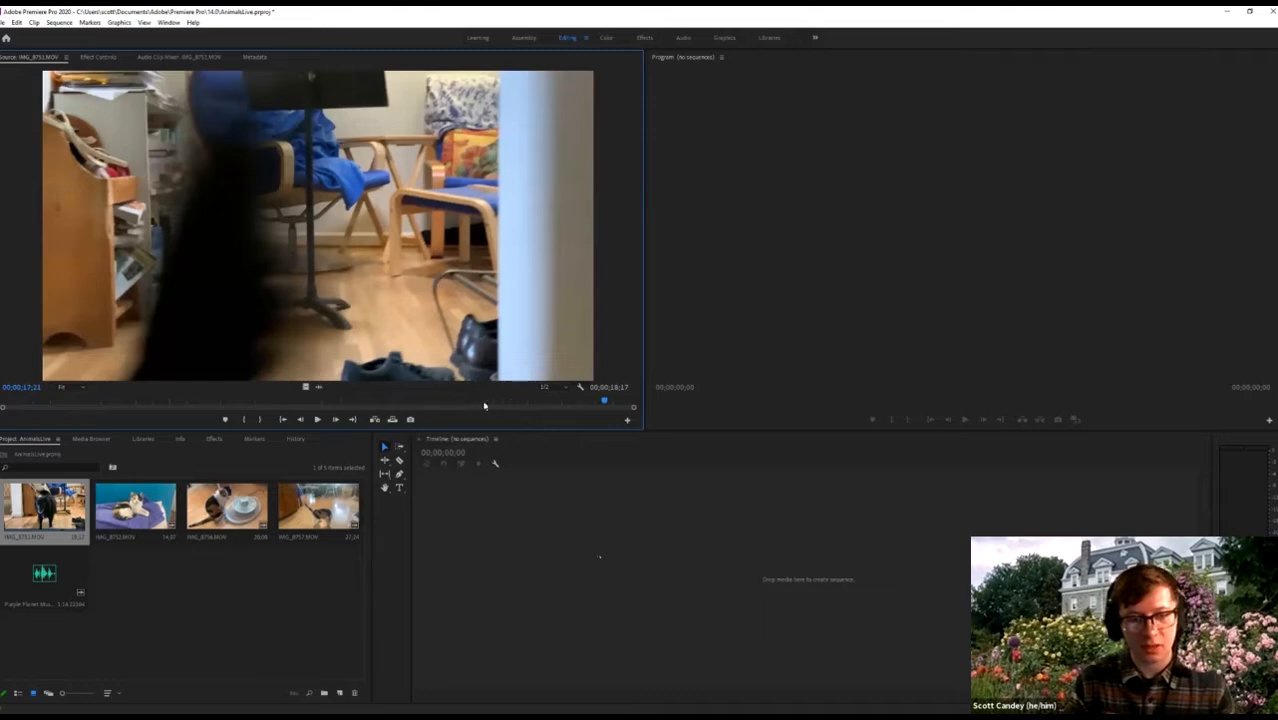
drag(462, 405, 446, 402)
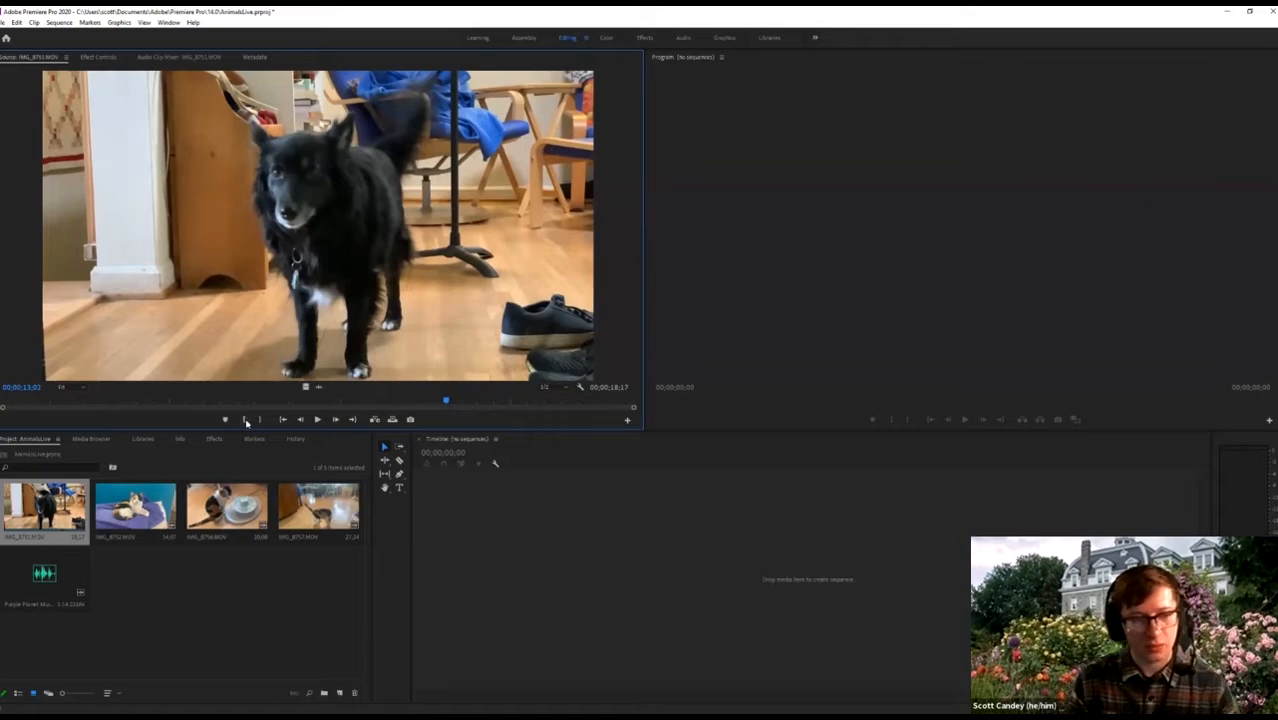
click(289, 420)
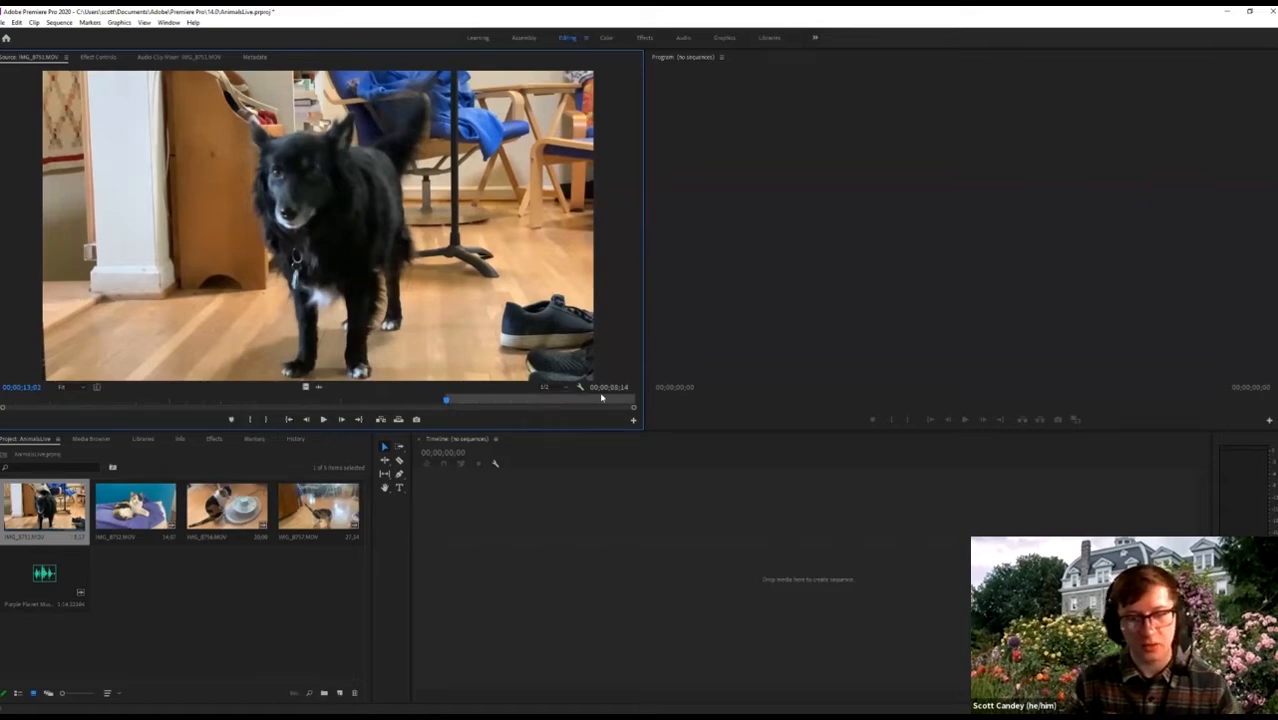
click(591, 399)
click(589, 399)
key(Left)
key(Left)
key(Left)
key(Left)
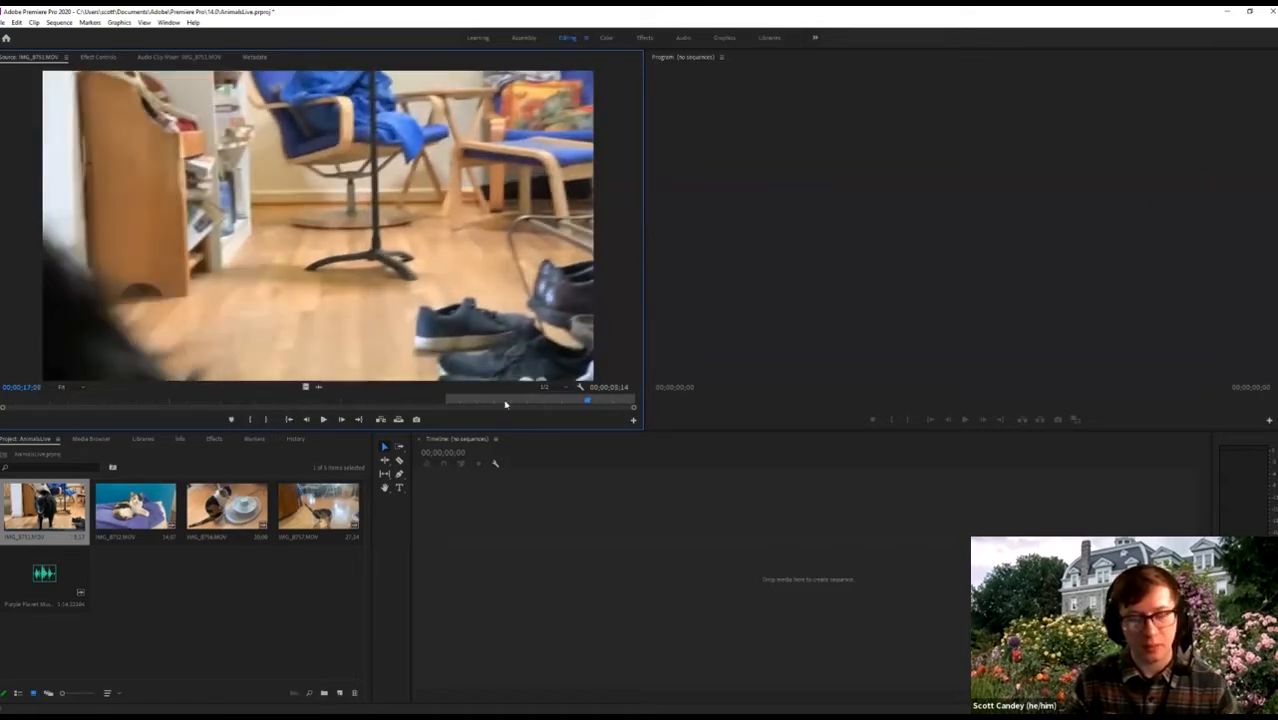
mouse_move(569, 402)
mouse_down()
mouse_move(465, 403)
mouse_move(592, 400)
mouse_up()
click(591, 401)
key(o)
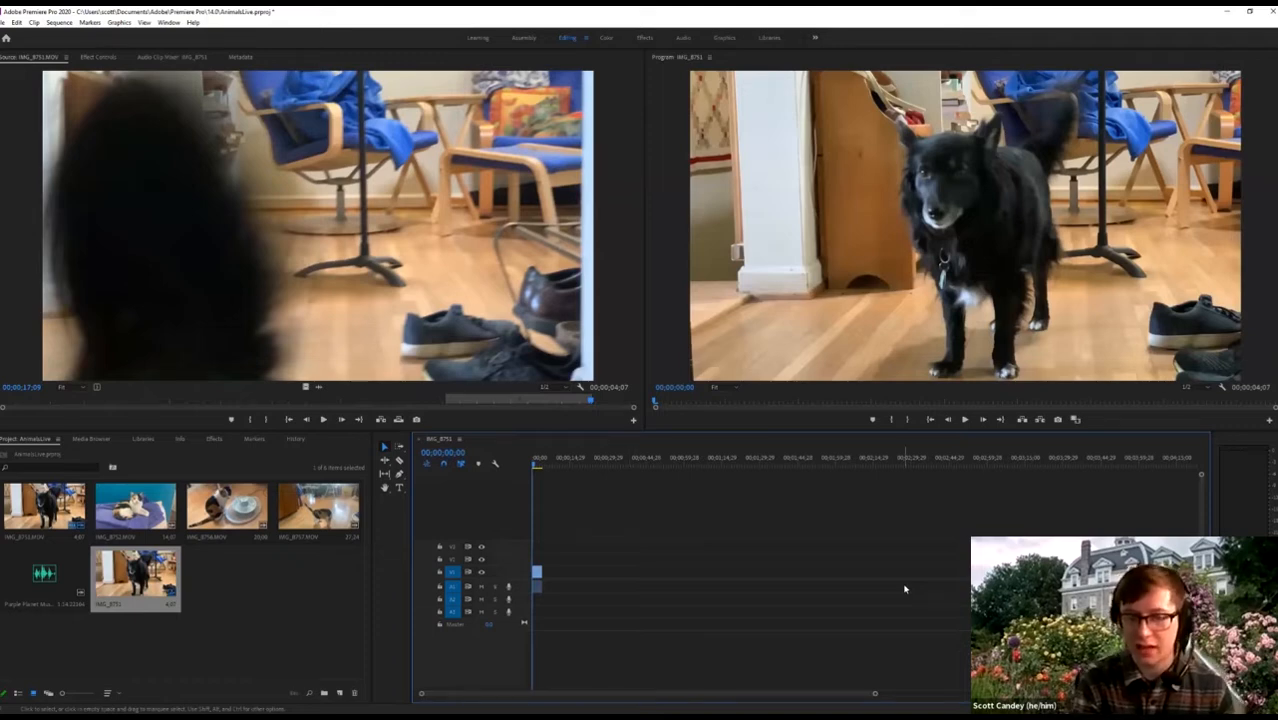
Zoom the Timeline and make the Audio 1 track taller.
key(=)
key(=)
key(=)
key(=)
key(=)
key(=)
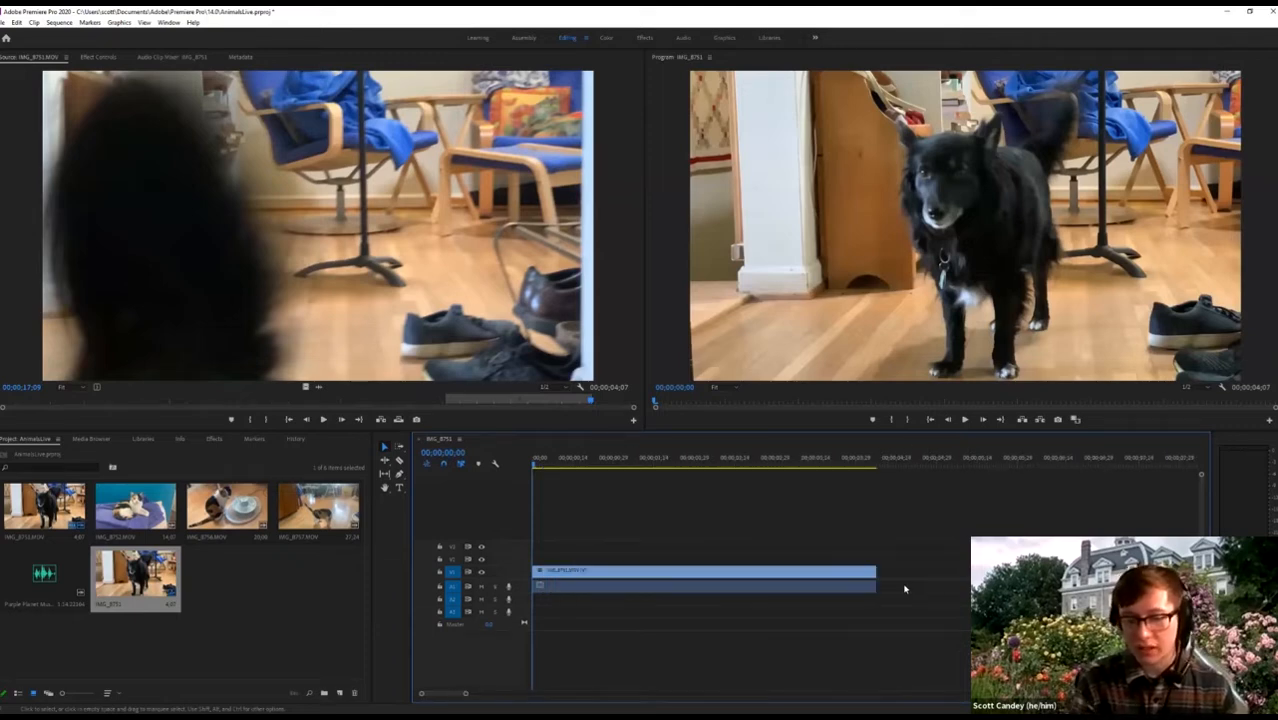
key(minus)
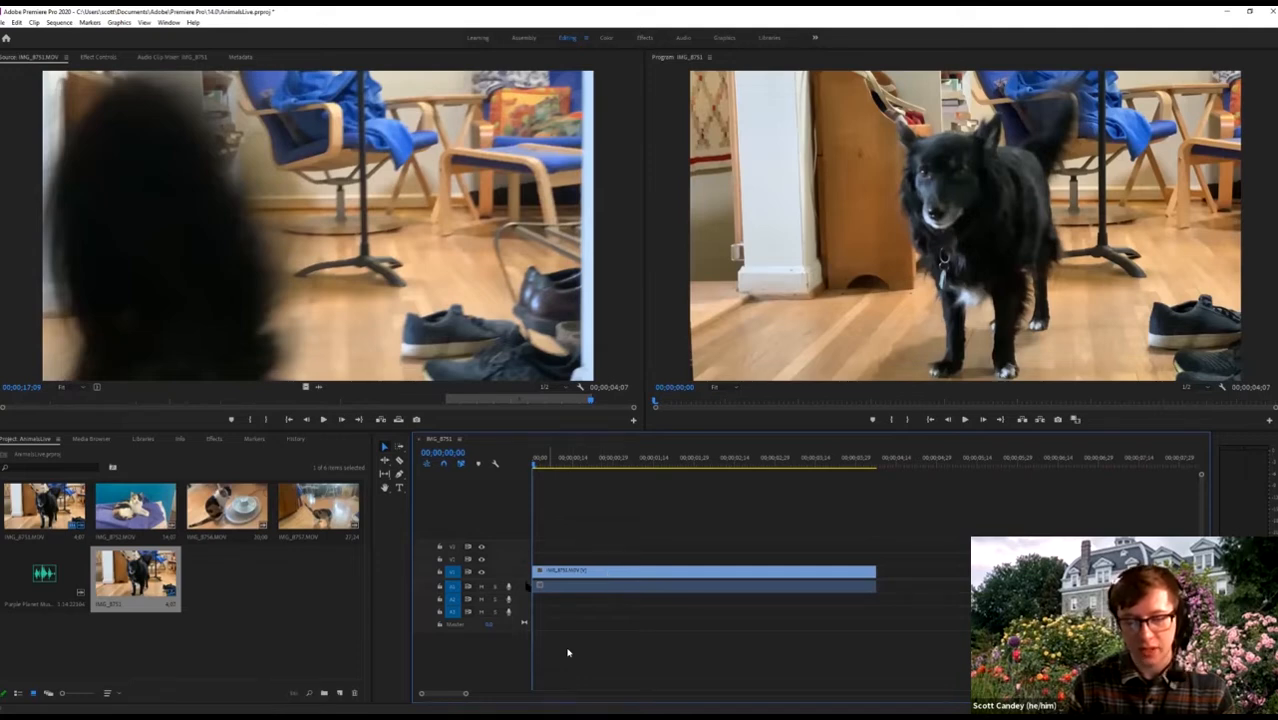
drag(494, 592, 497, 623)
Play back the 00;00;04;07 trimmed dog clip sequence from its start several times.
key(space)
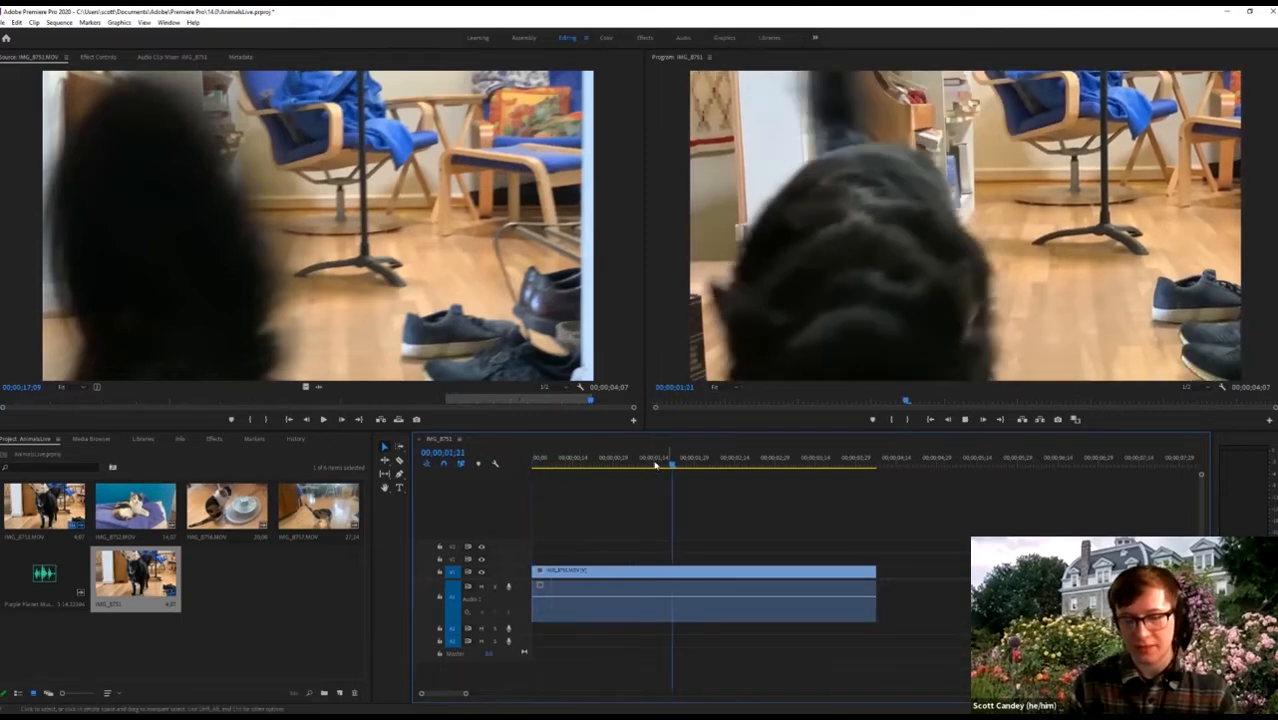
click(559, 462)
key(space)
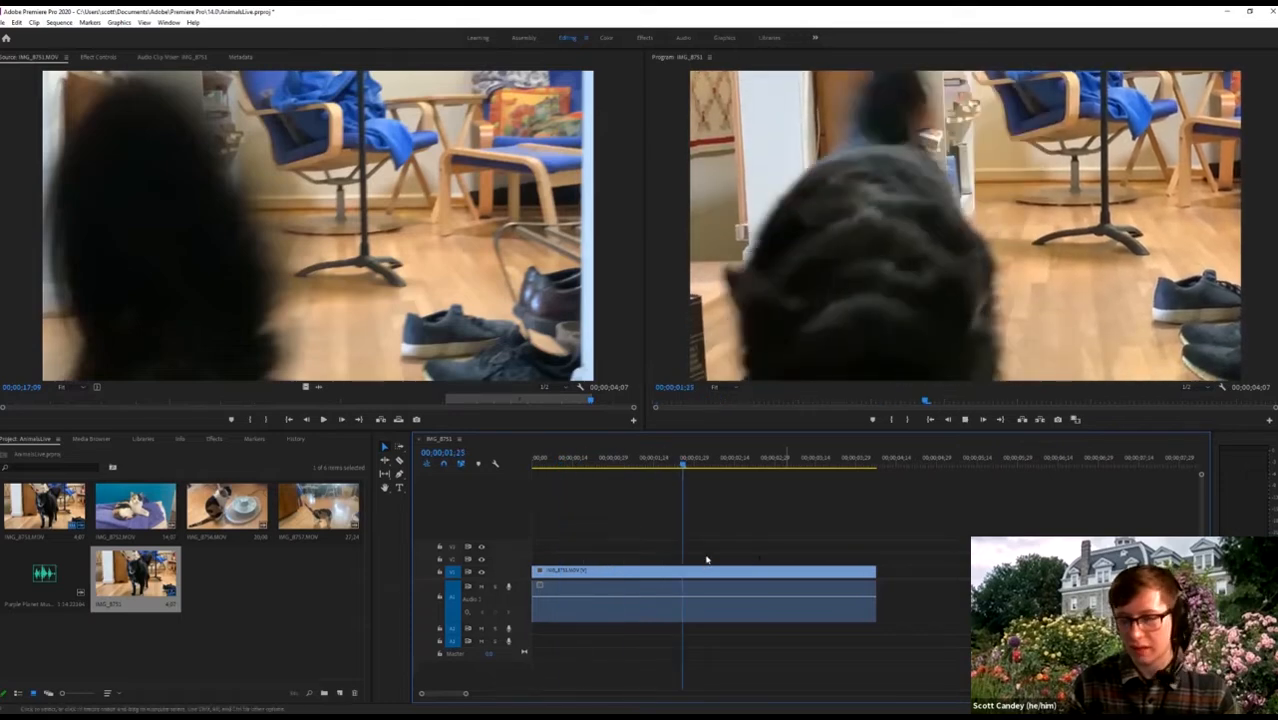
key(space)
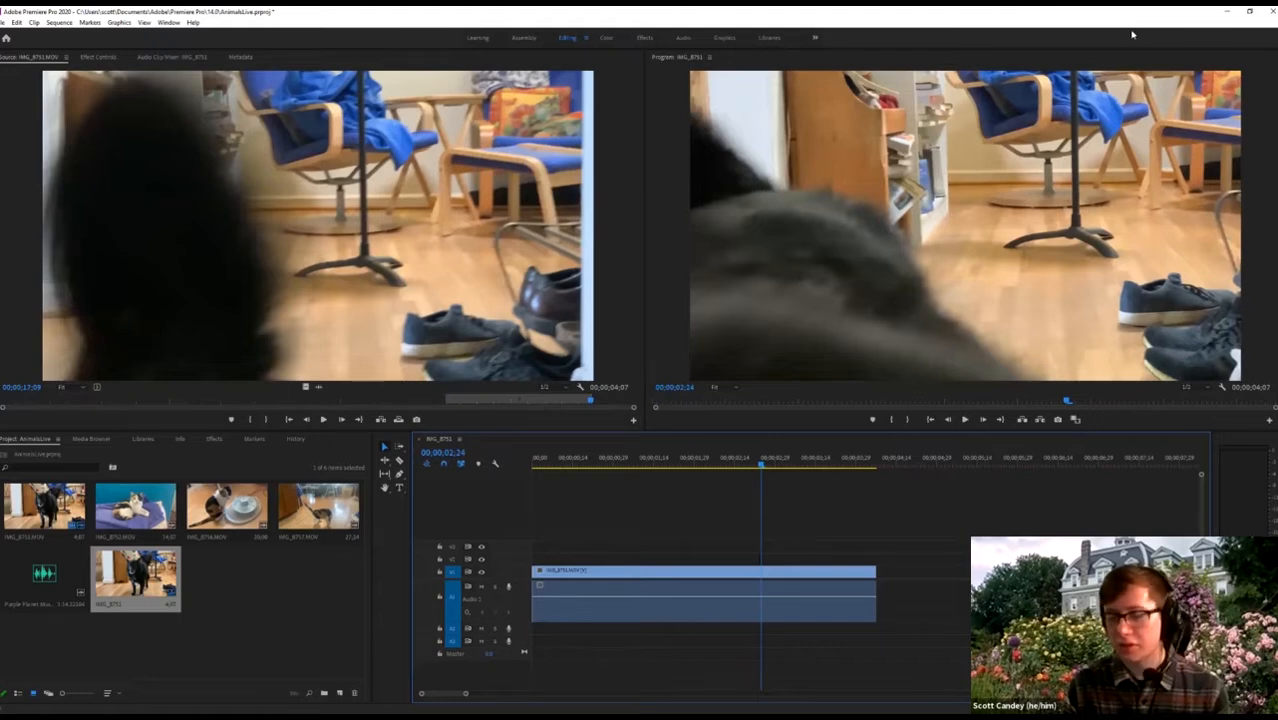
drag(729, 467, 559, 531)
click(547, 463)
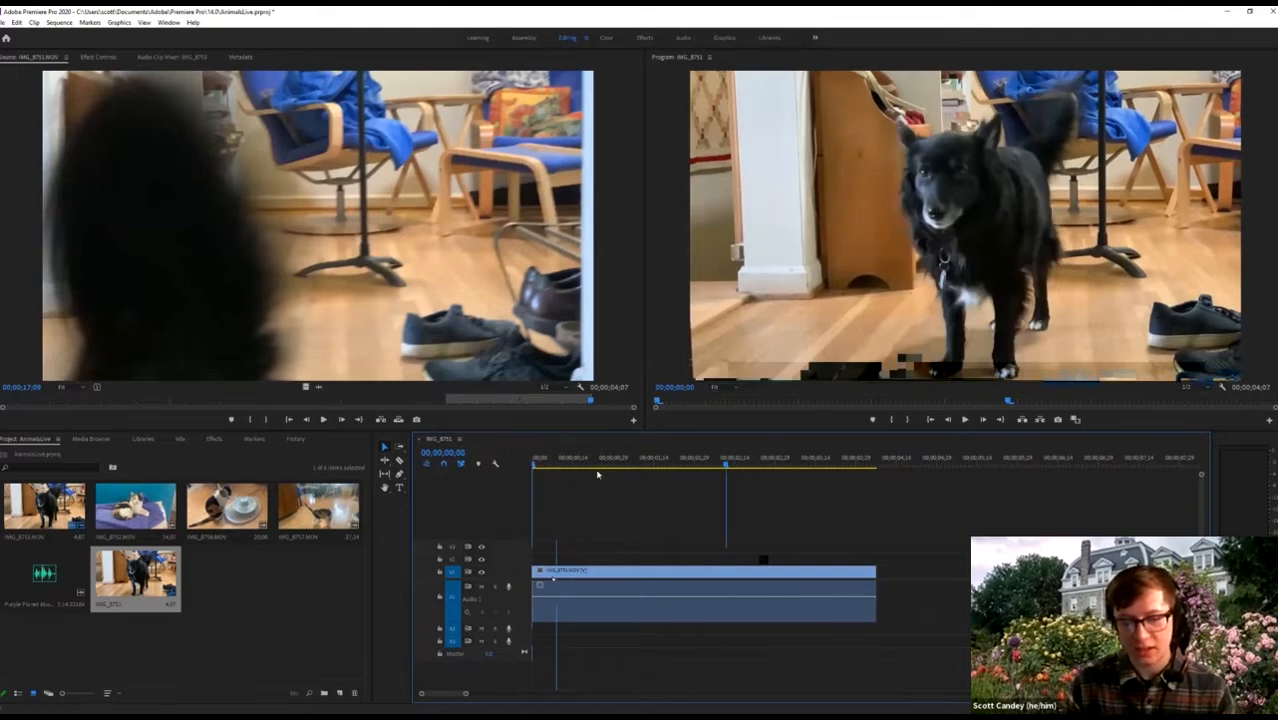
key(space)
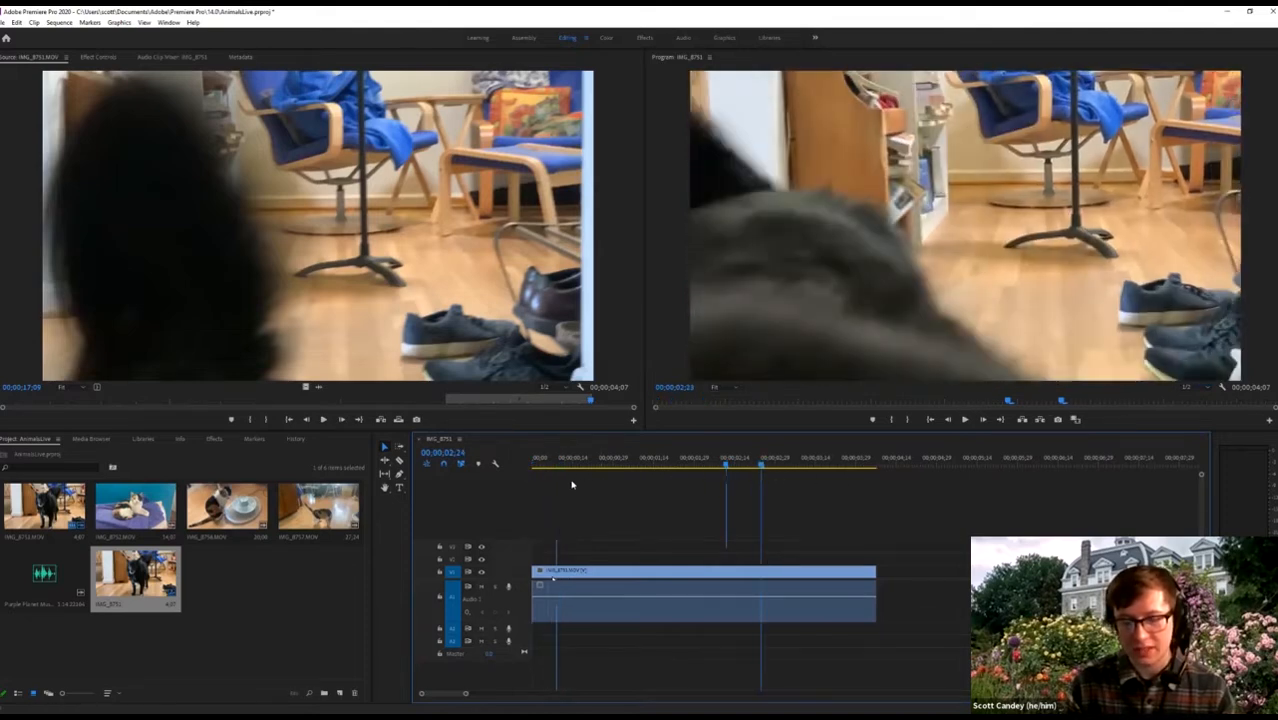
key(j)
key(l)
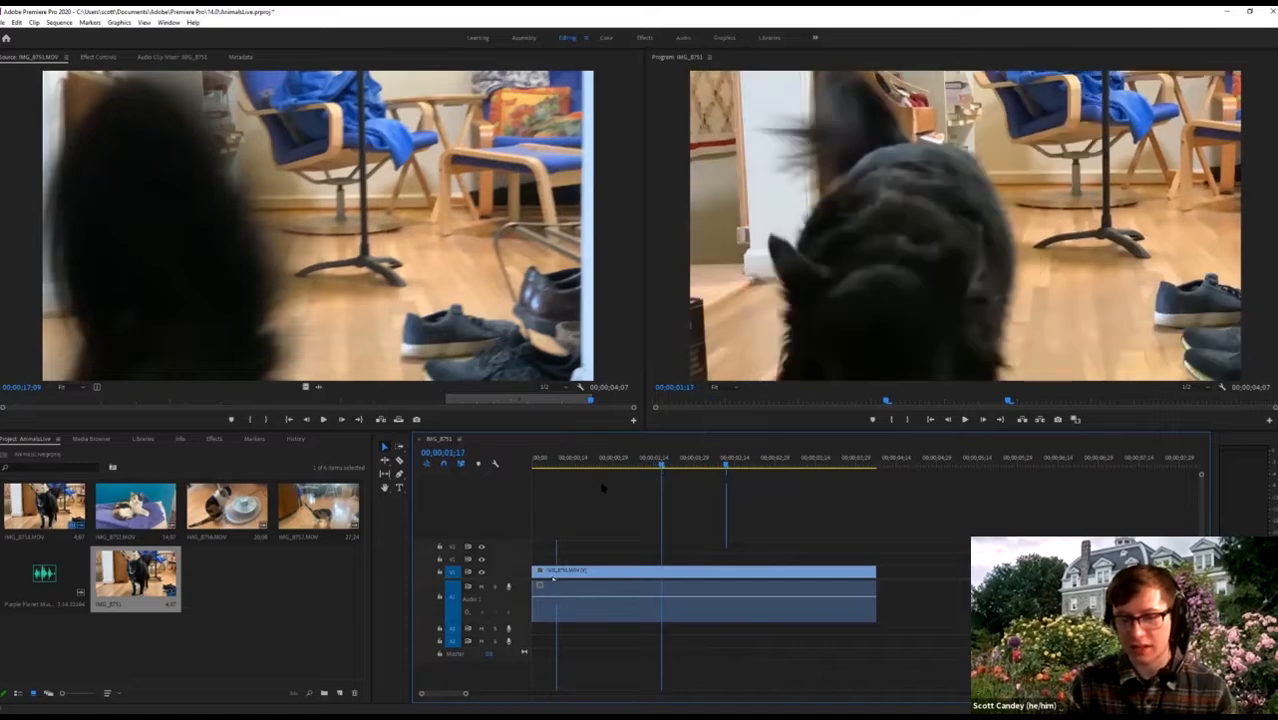
key(k)
key(k)
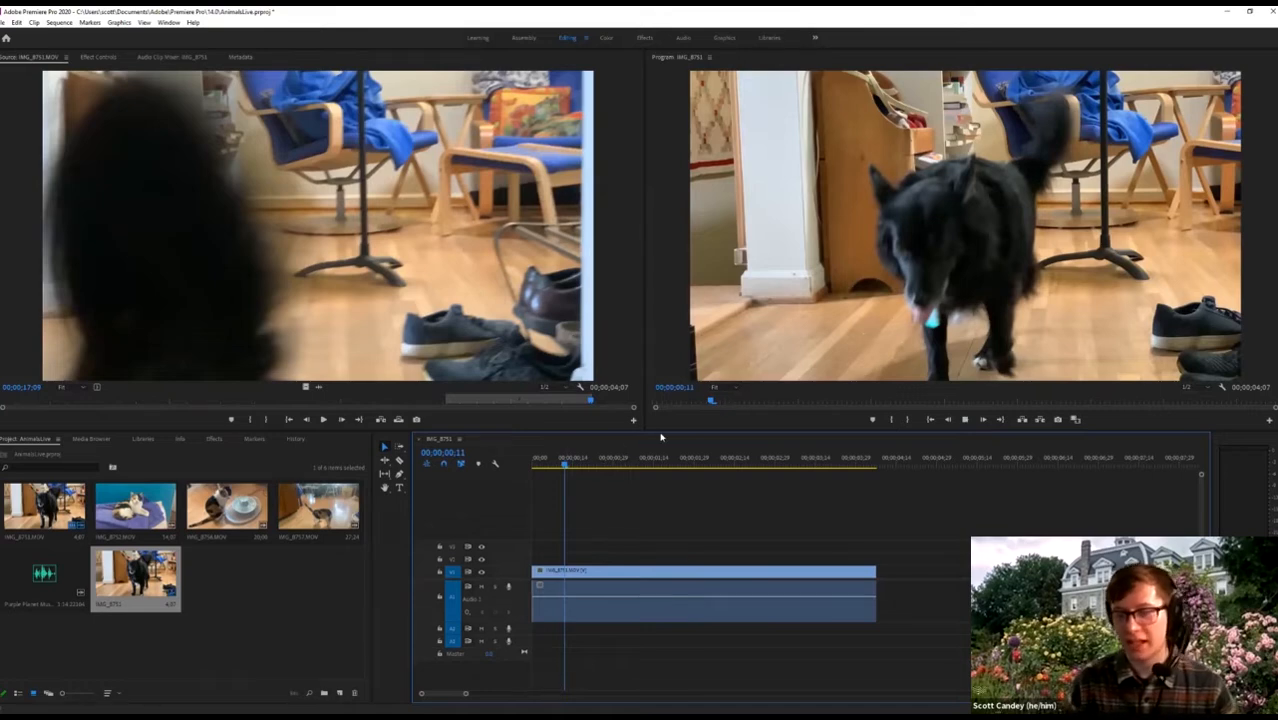
key(l)
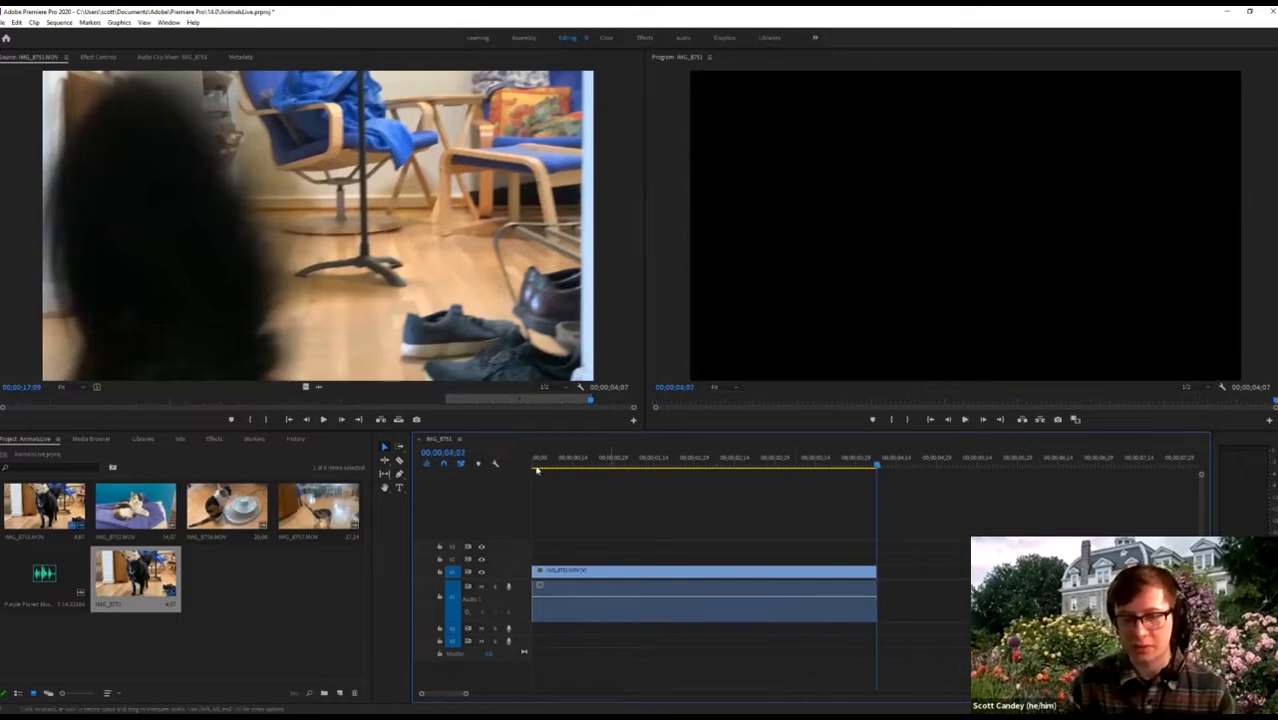
key(l)
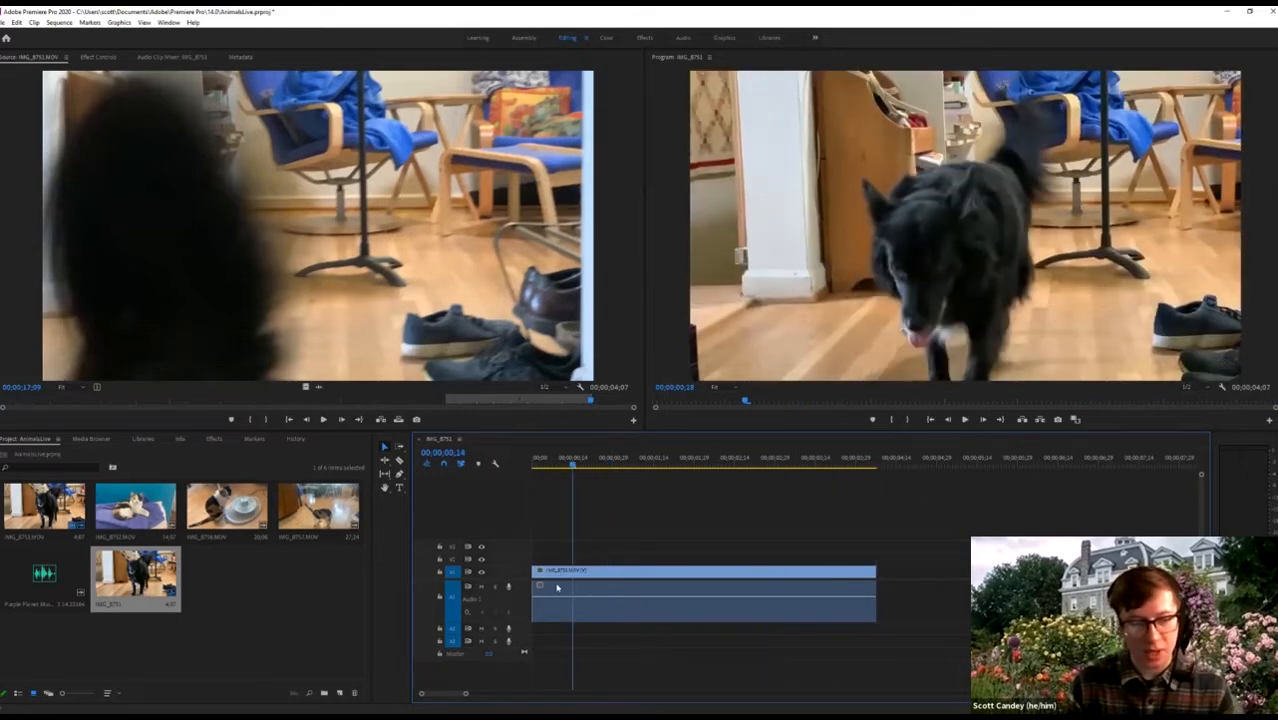
key(space)
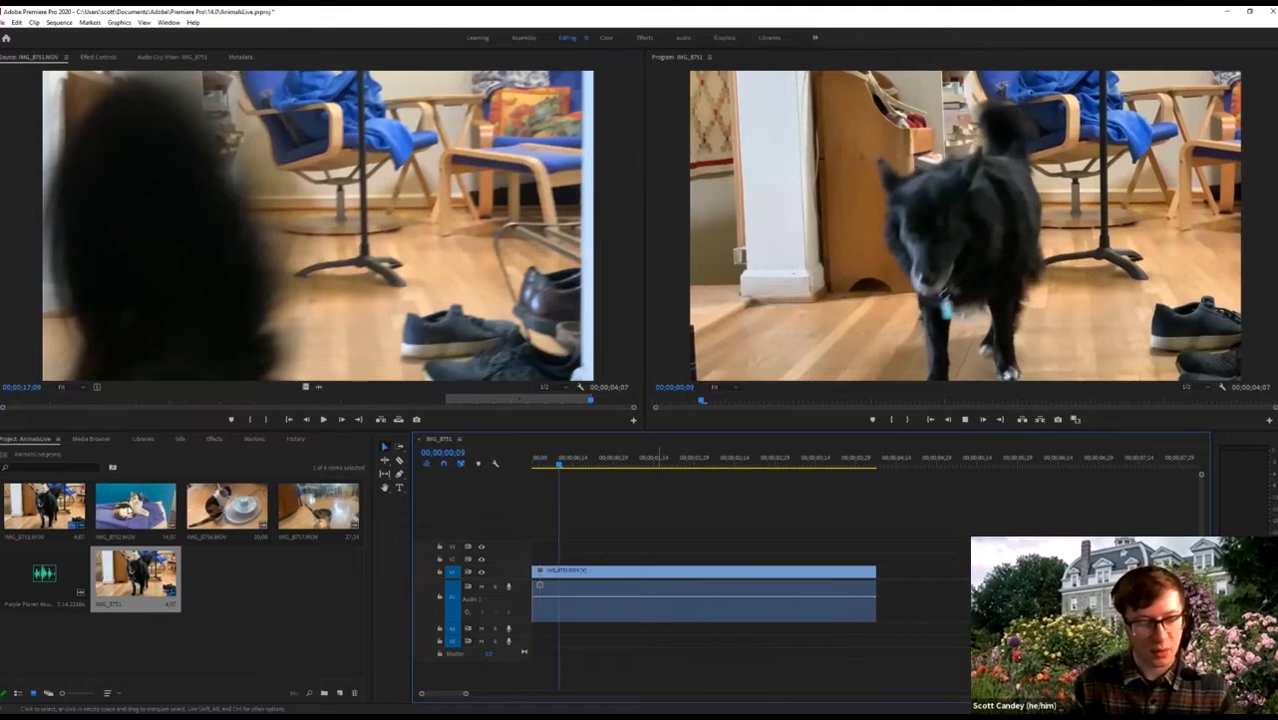
Mark a 00;00;03;00 In-to-Out span on IMG_8752.MOV and drag it after the dog clip.
double_click(130, 508)
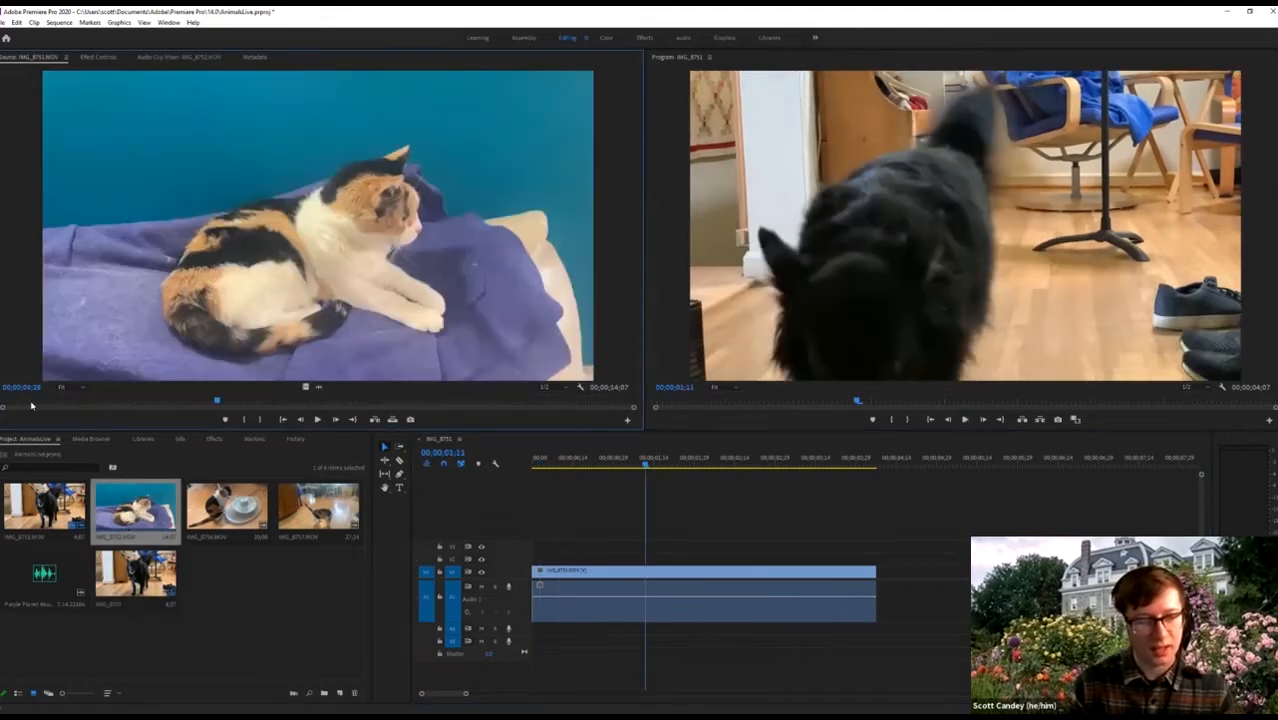
click(28, 403)
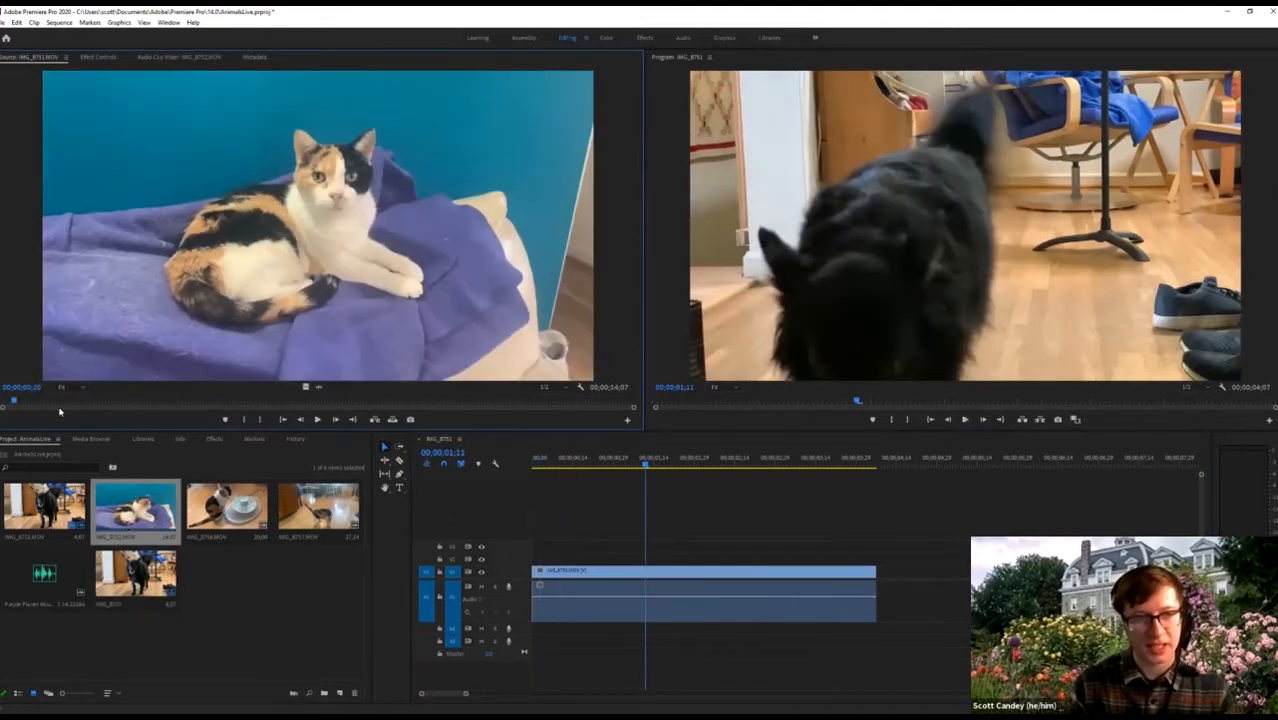
drag(31, 405, 46, 405)
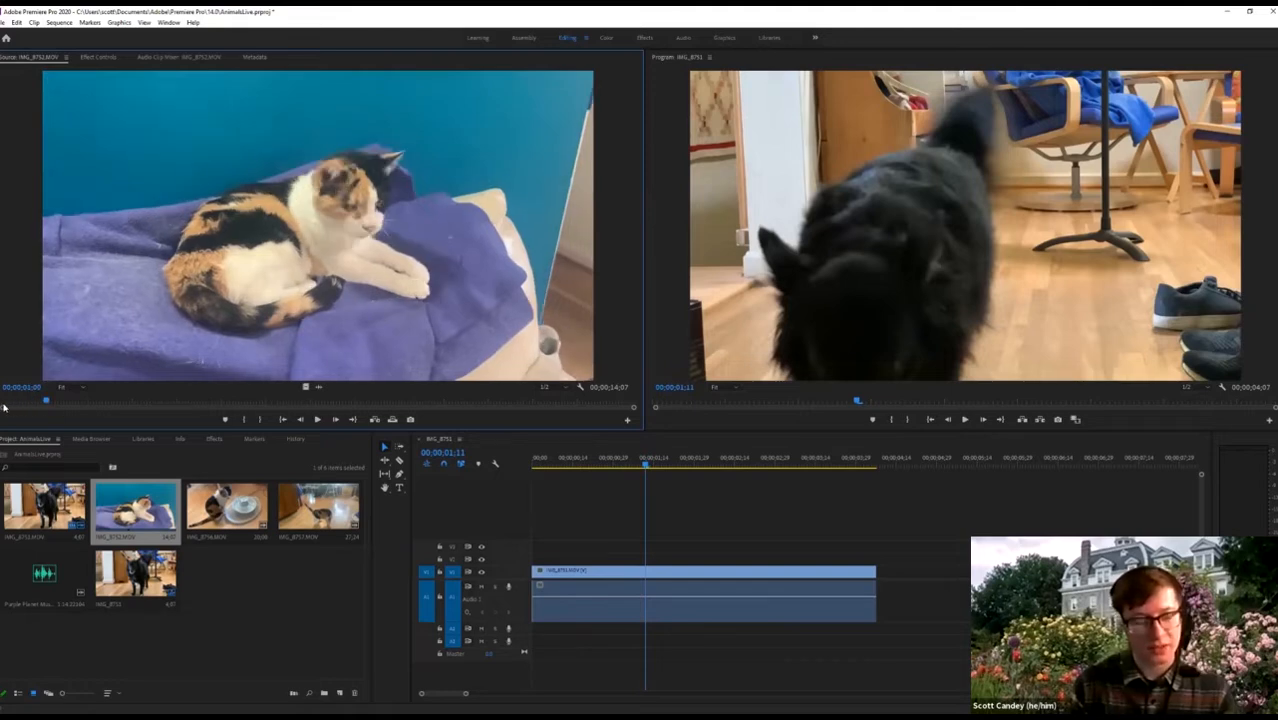
key(space)
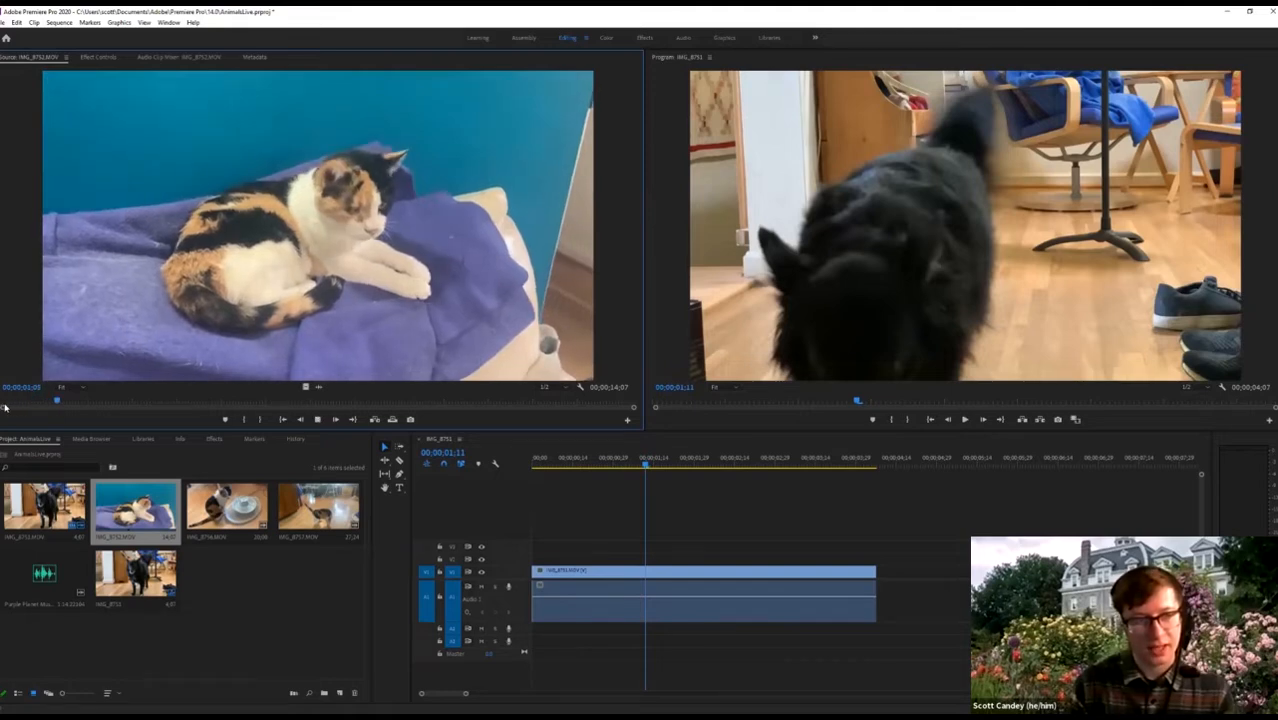
click(71, 401)
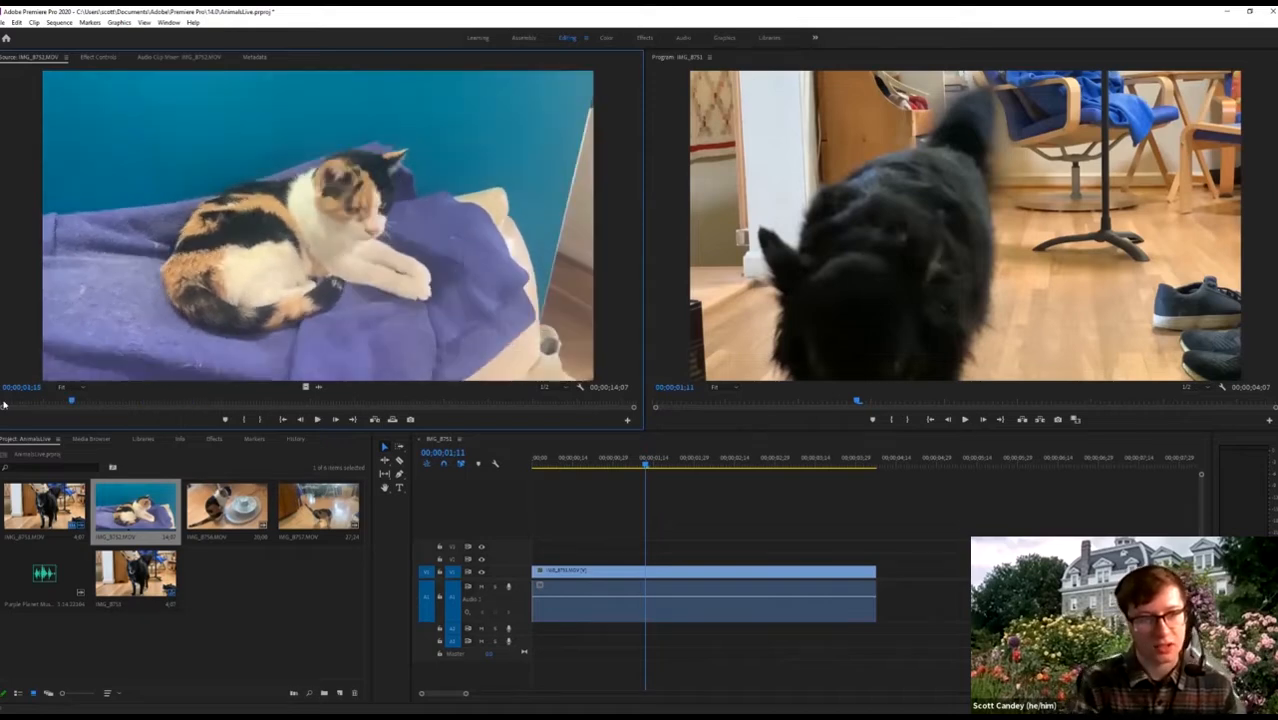
key(space)
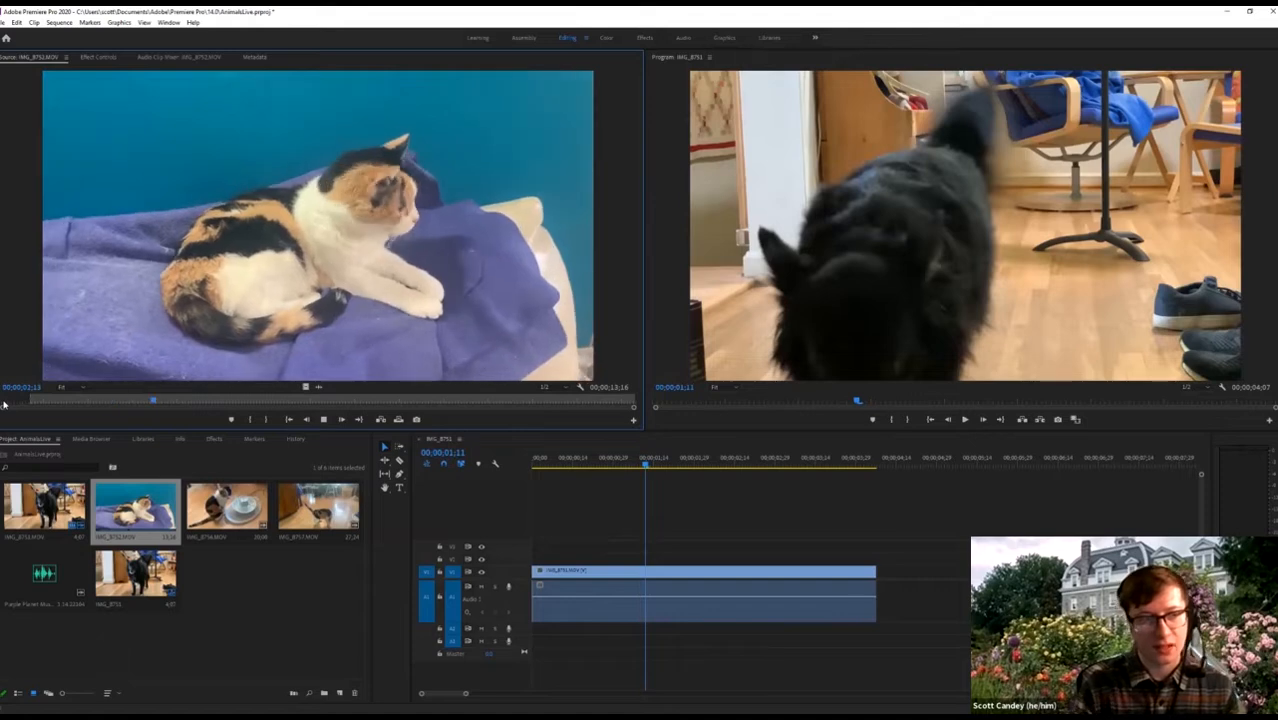
key(o)
key(space)
drag(206, 401, 32, 410)
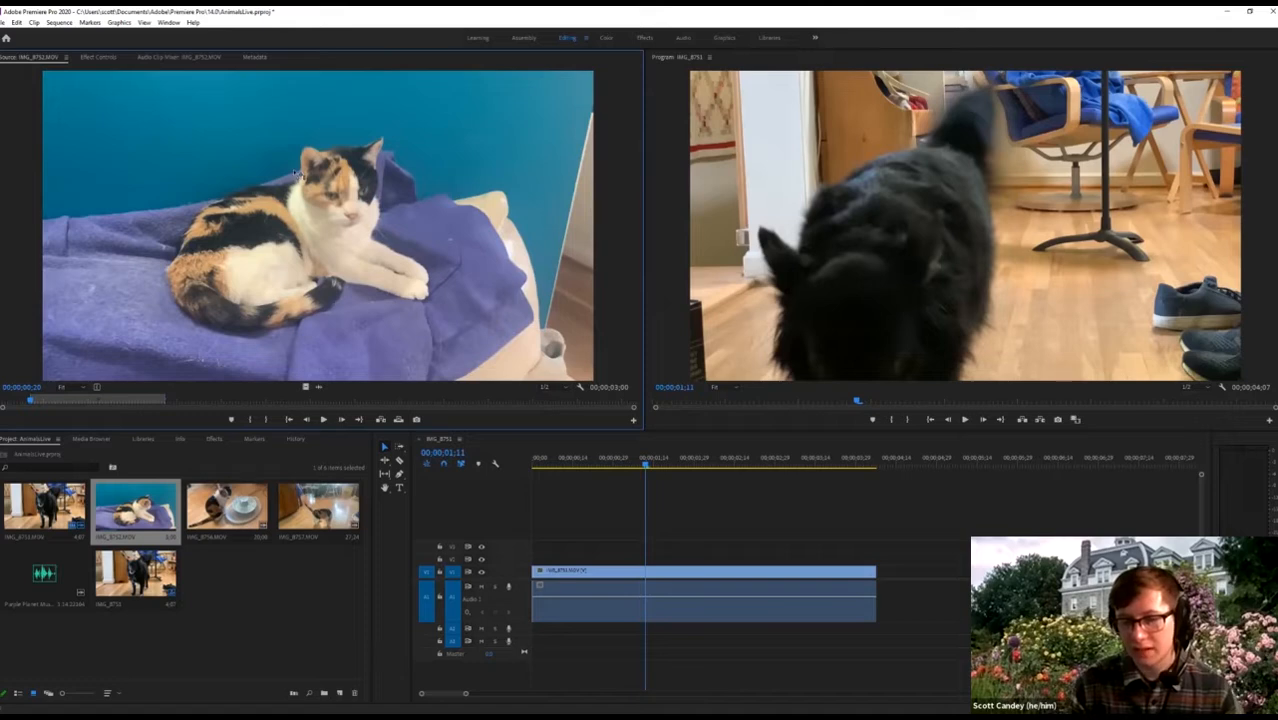
drag(296, 173, 878, 583)
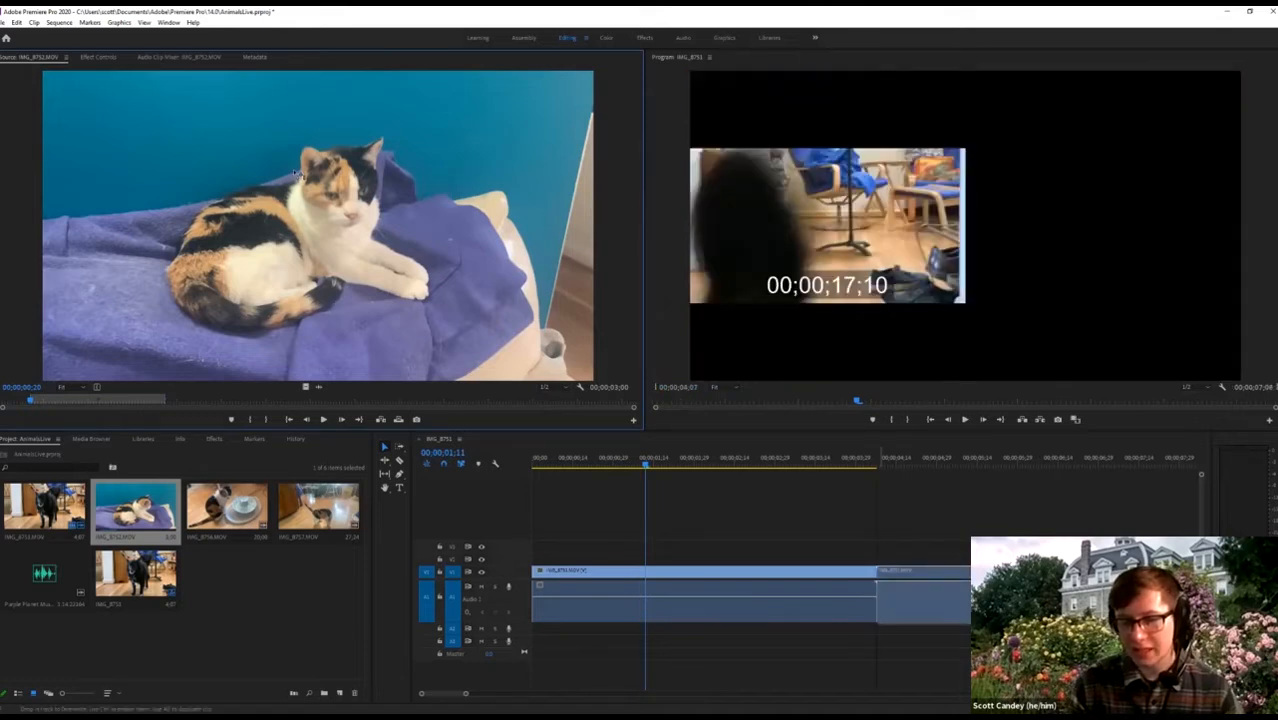
Play the 00;00;07;08 sequence from the start and from the cat clip at 00;00;03;07.
click(836, 465)
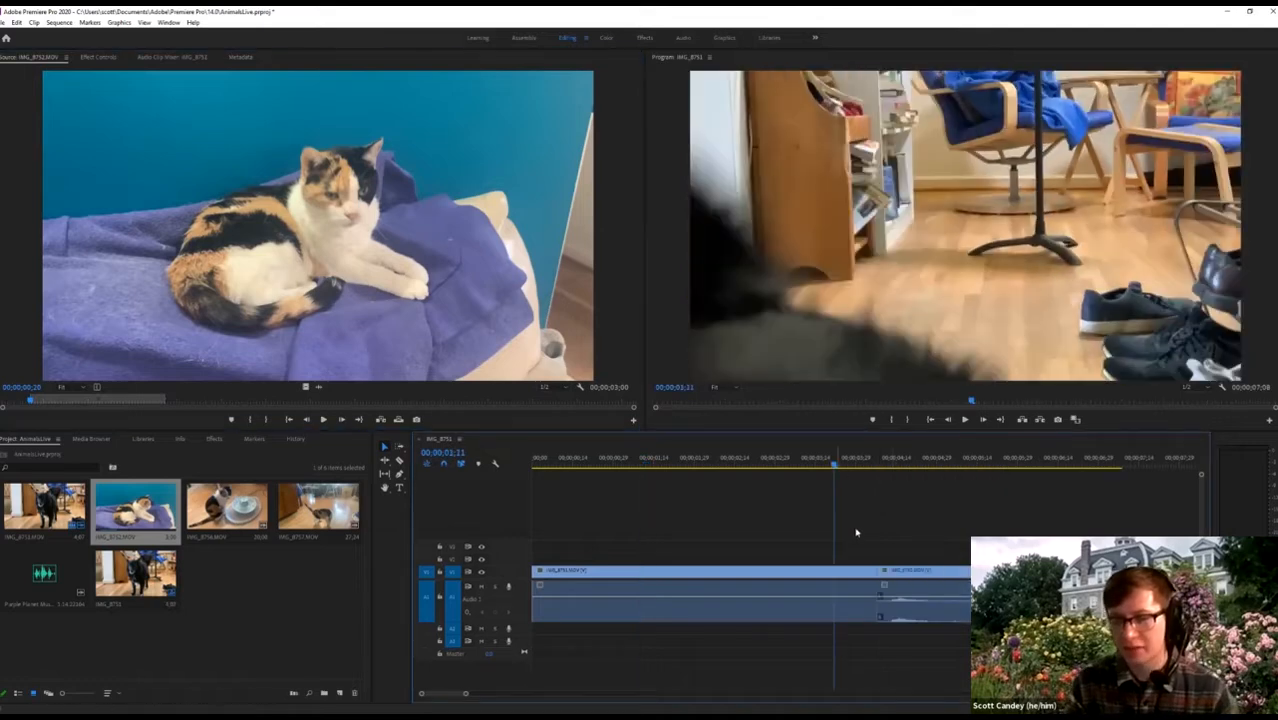
key(space)
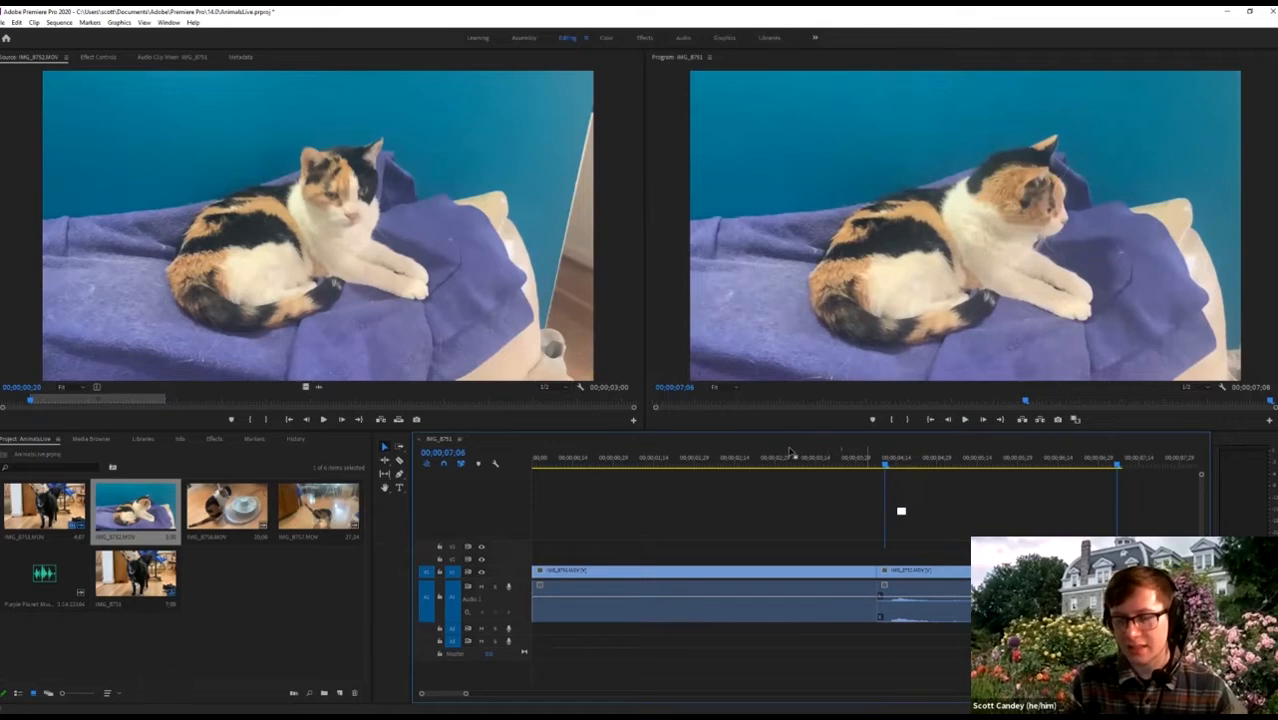
click(672, 459)
click(604, 459)
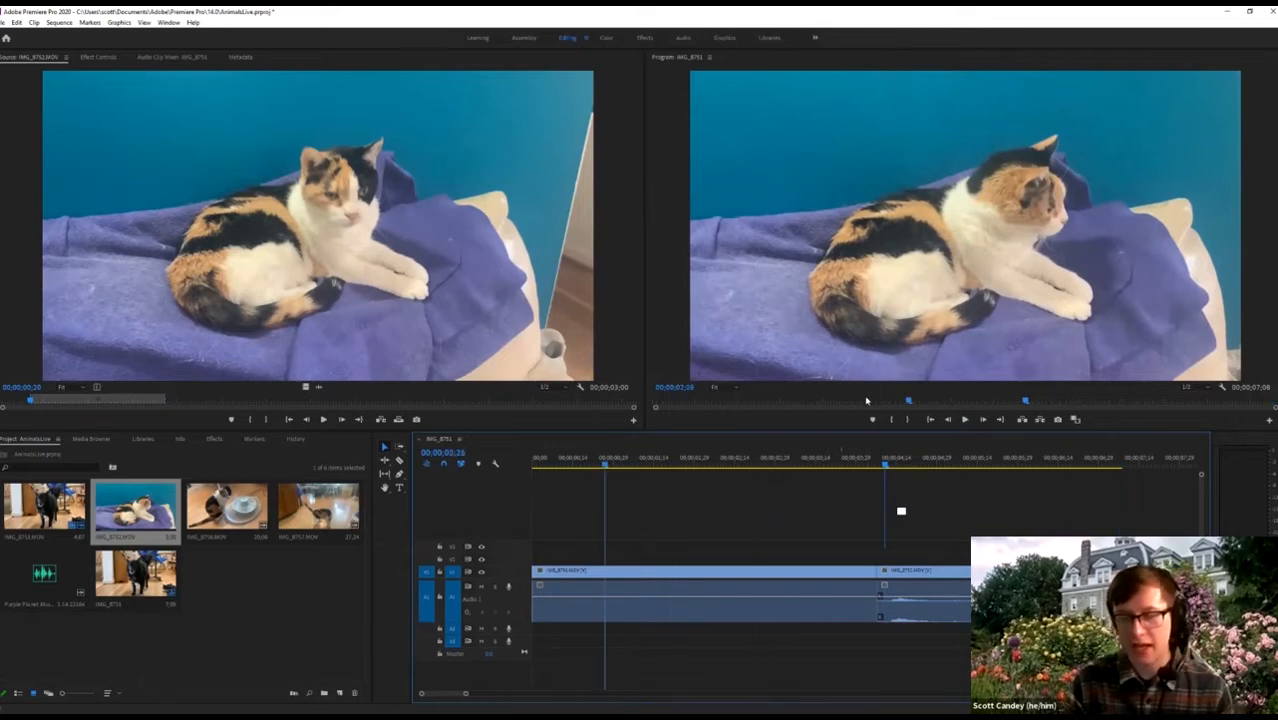
key(Home)
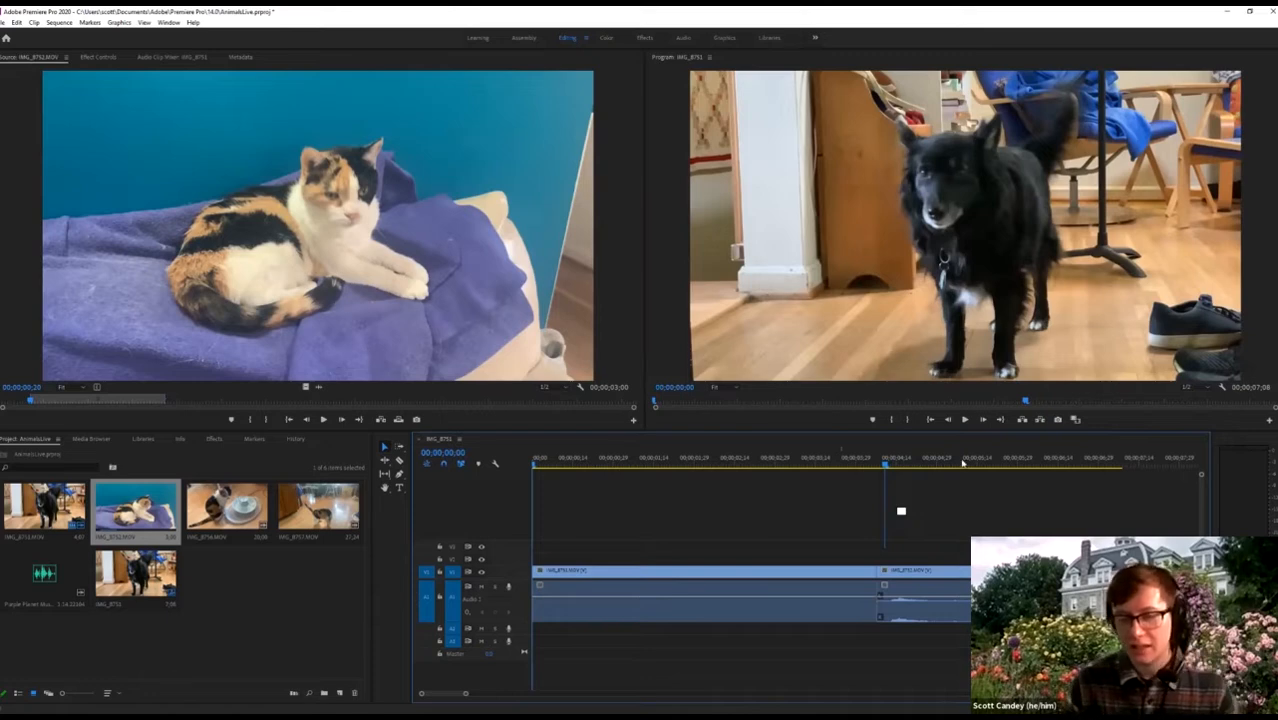
key(space)
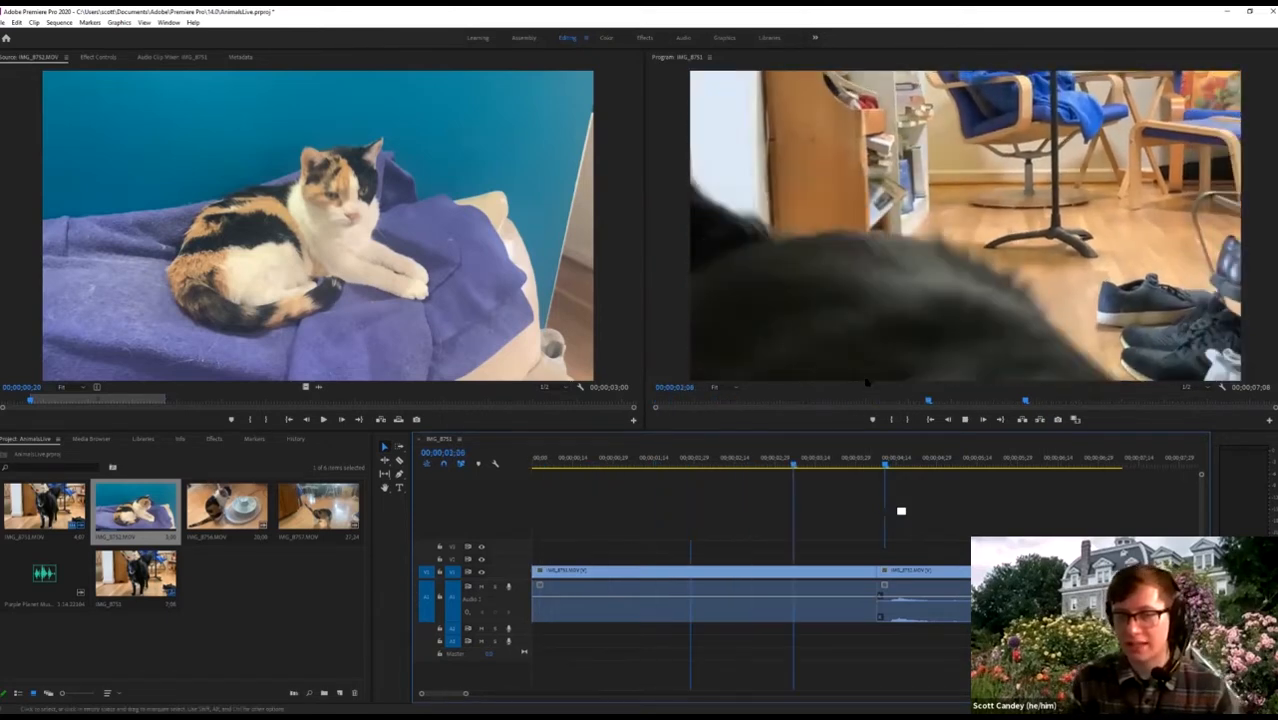
drag(581, 460, 493, 467)
key(space)
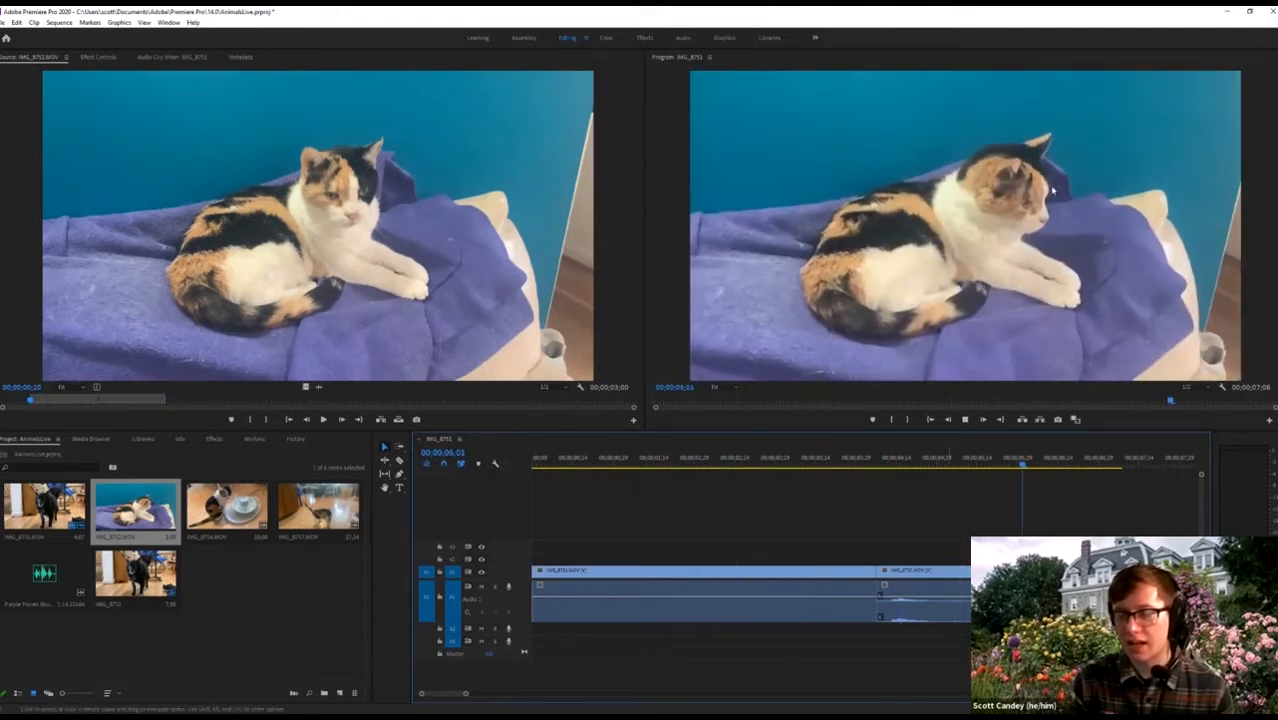
click(877, 462)
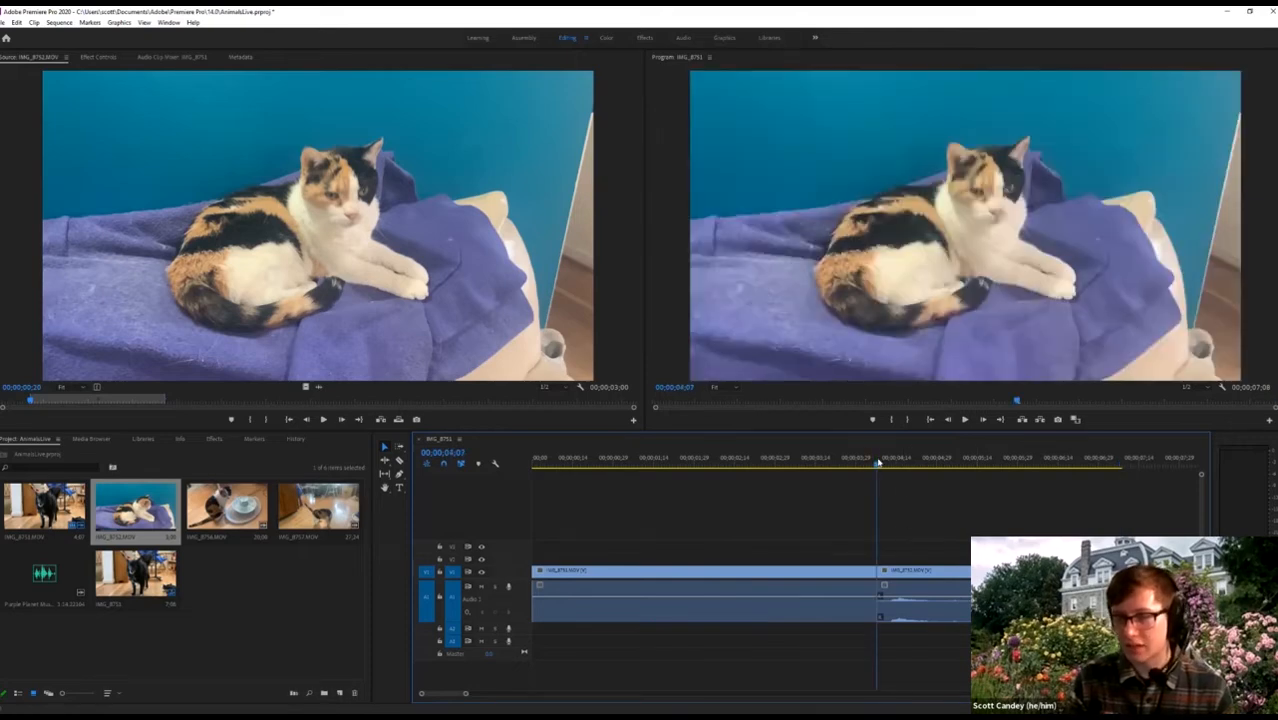
key(space)
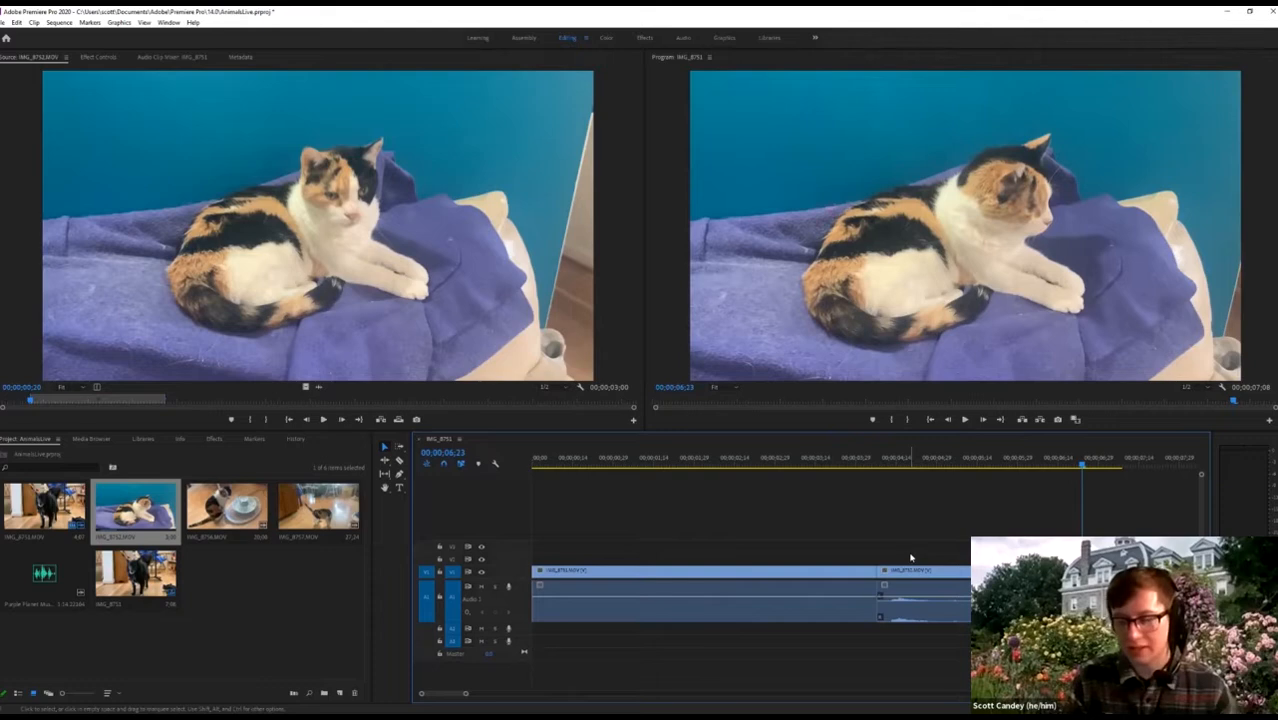
drag(620, 460, 507, 463)
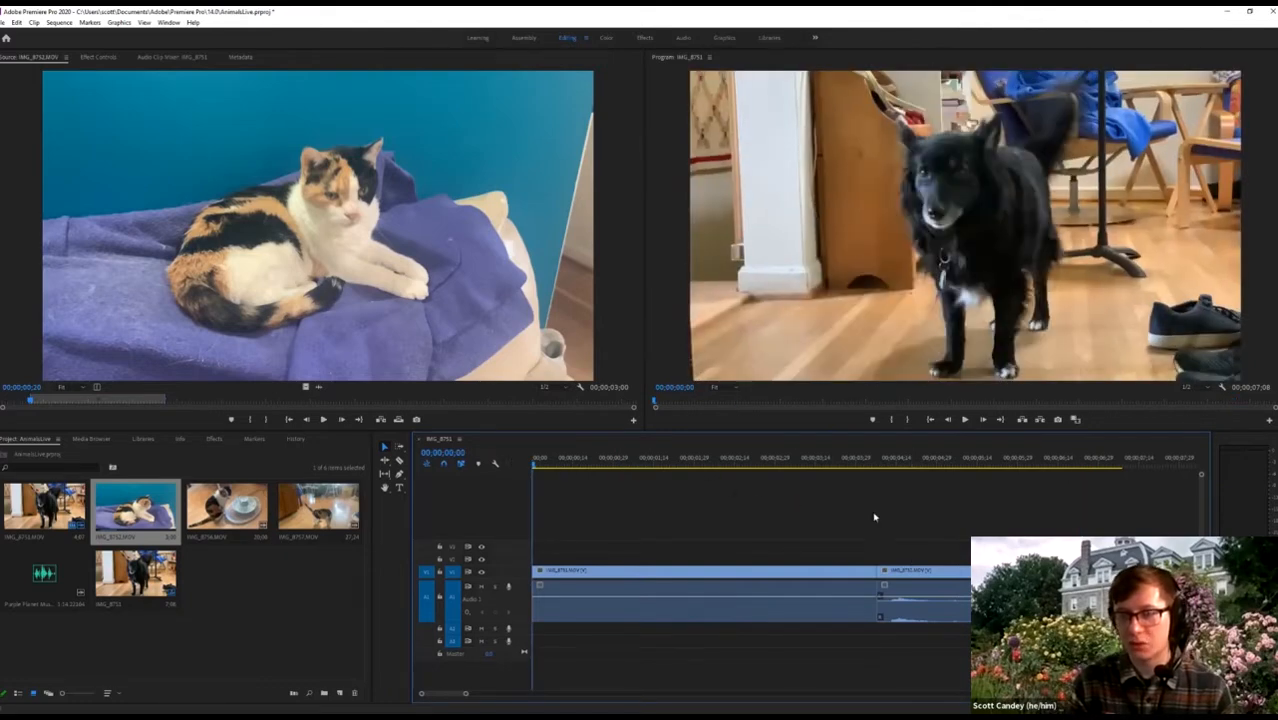
key(space)
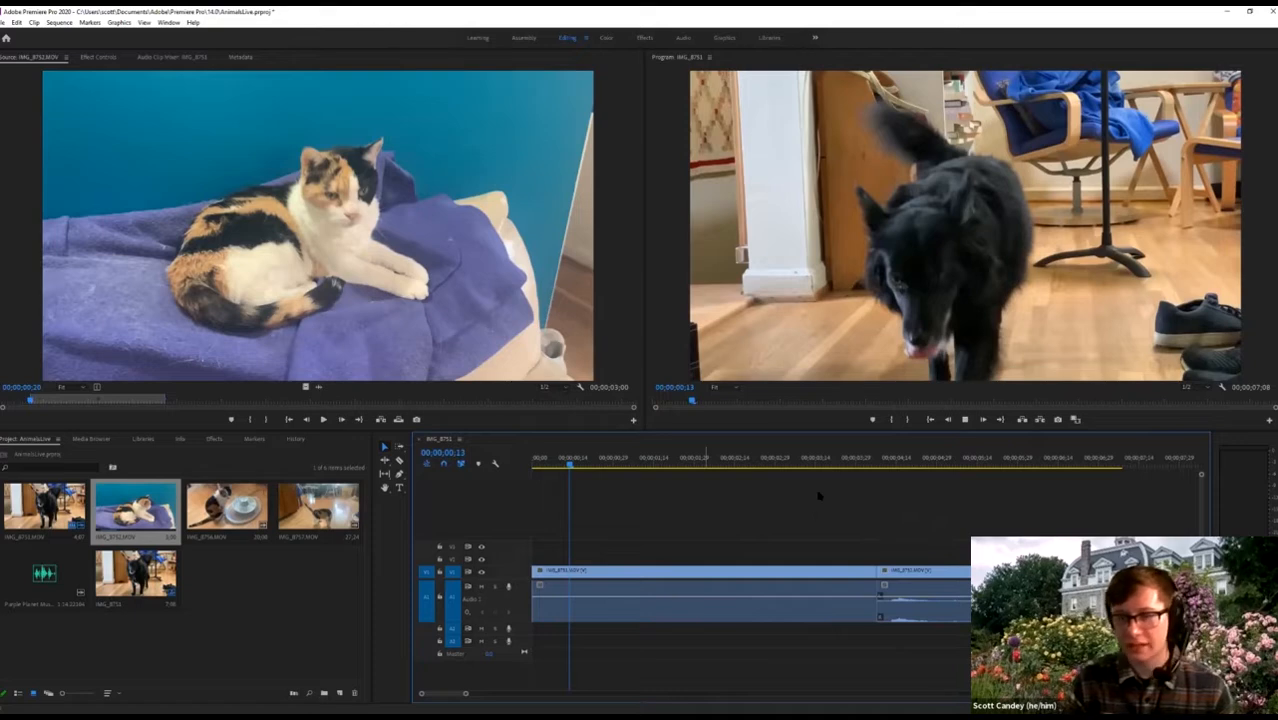
Reposition the black dog clip, then unlink its audio from its video.
click(755, 573)
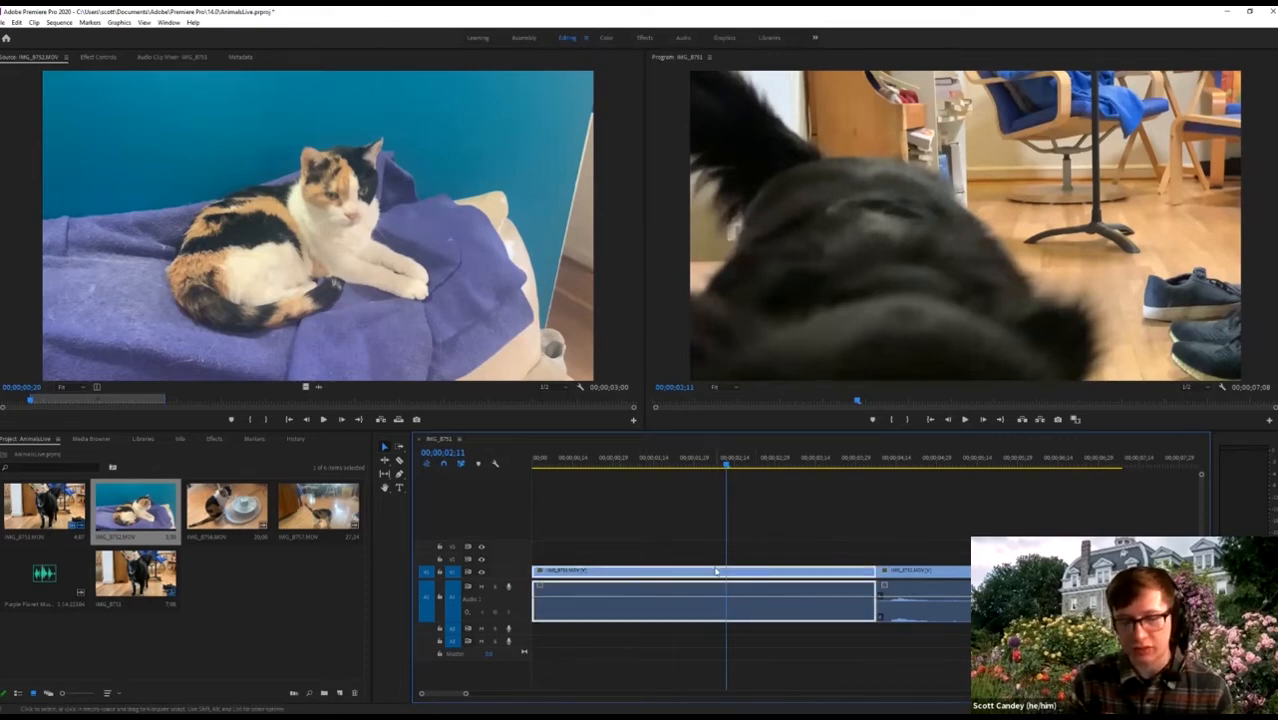
drag(716, 578, 716, 579)
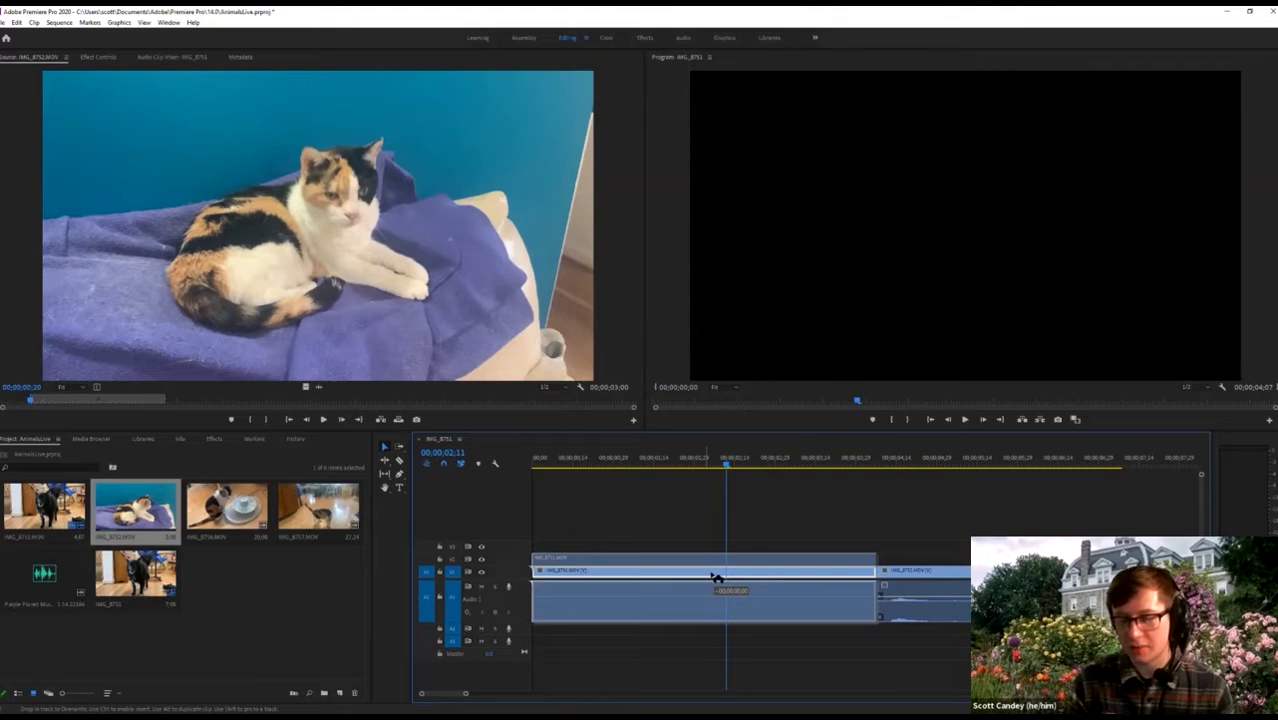
drag(716, 578, 750, 611)
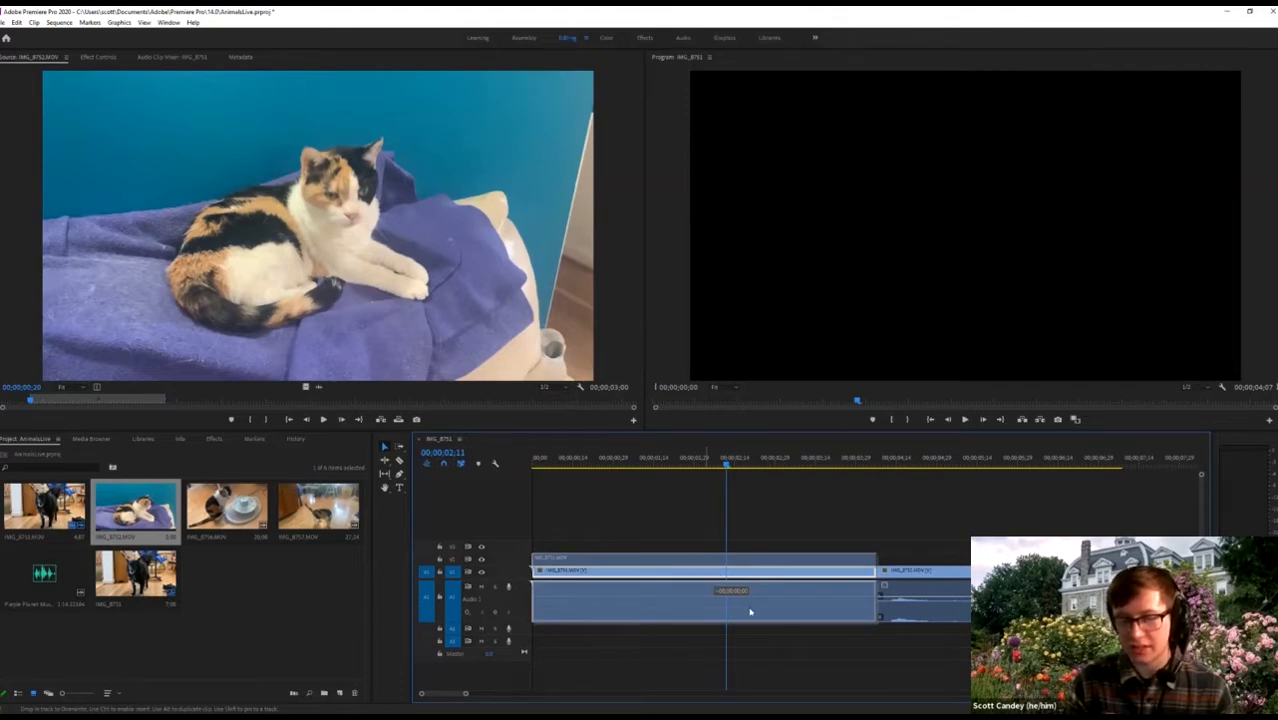
drag(673, 558, 673, 558)
click(712, 661)
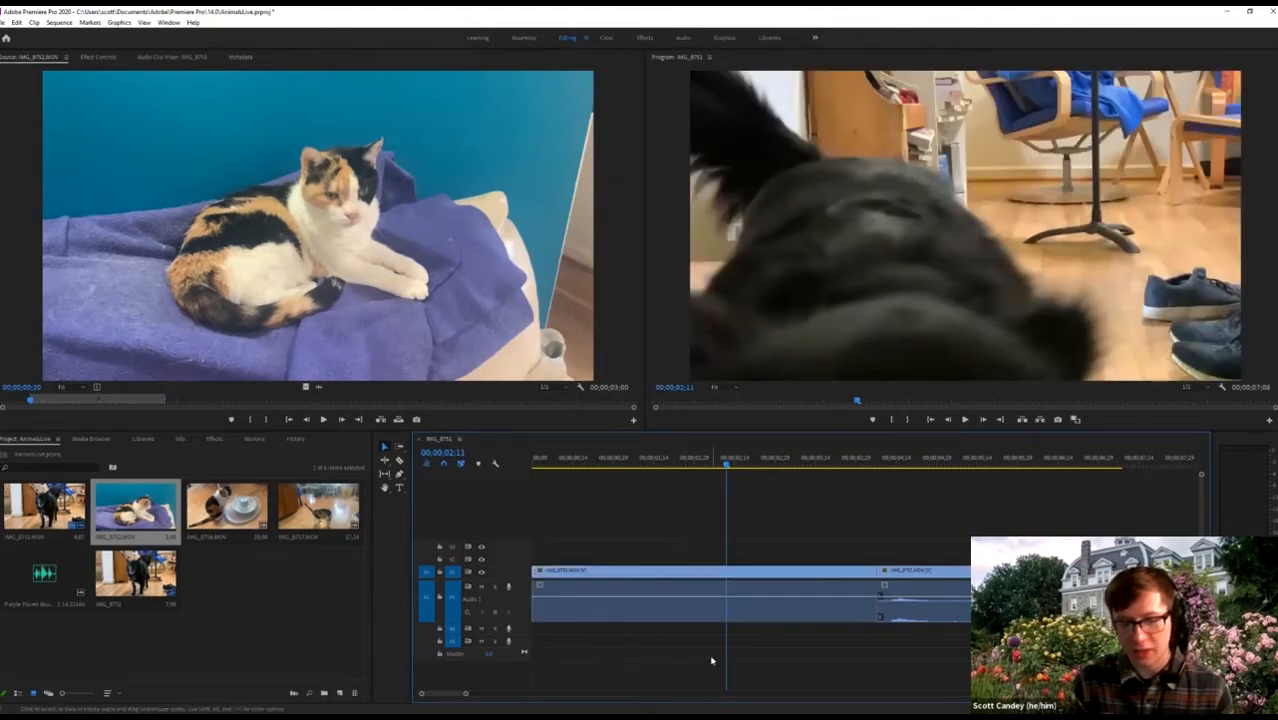
click(671, 592)
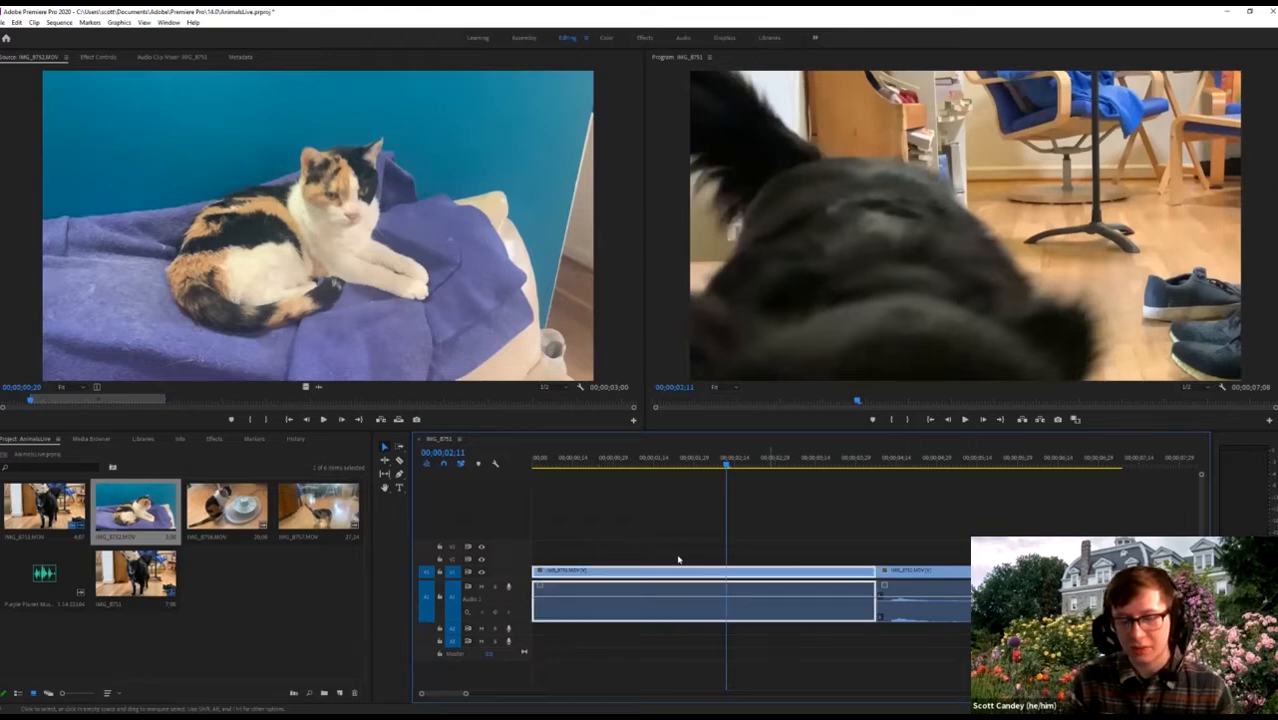
right_click(669, 573)
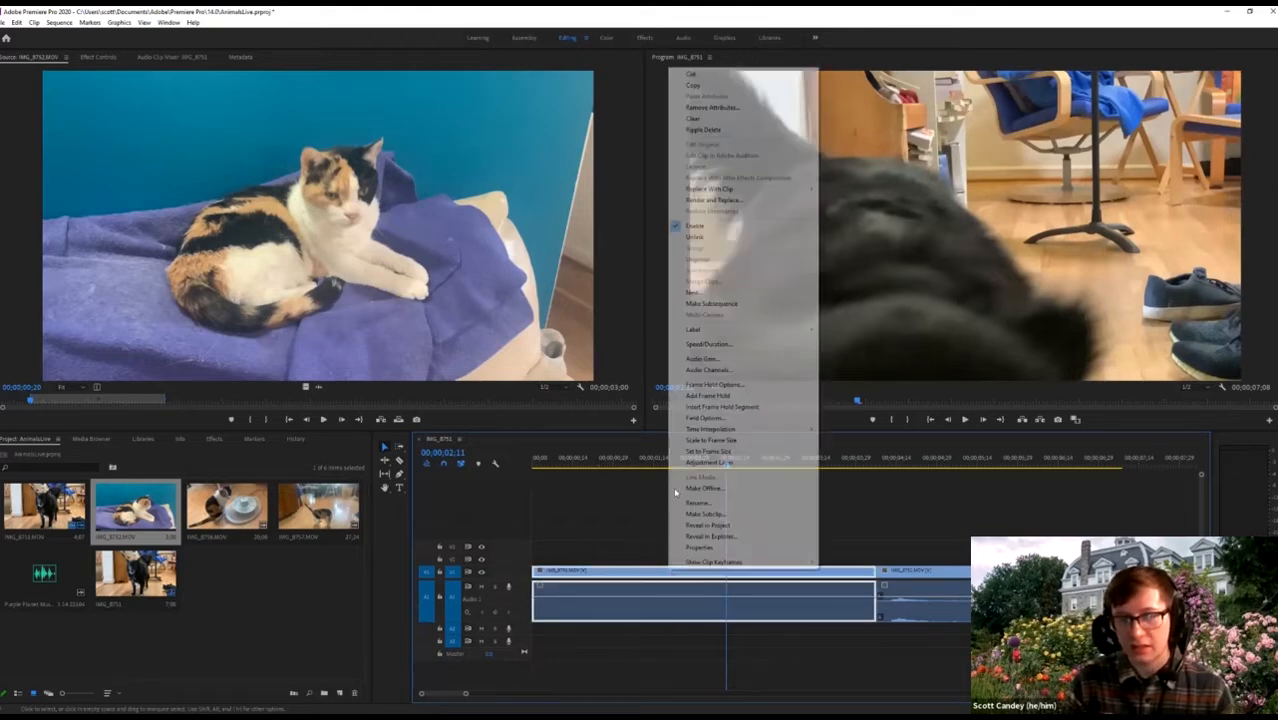
click(695, 236)
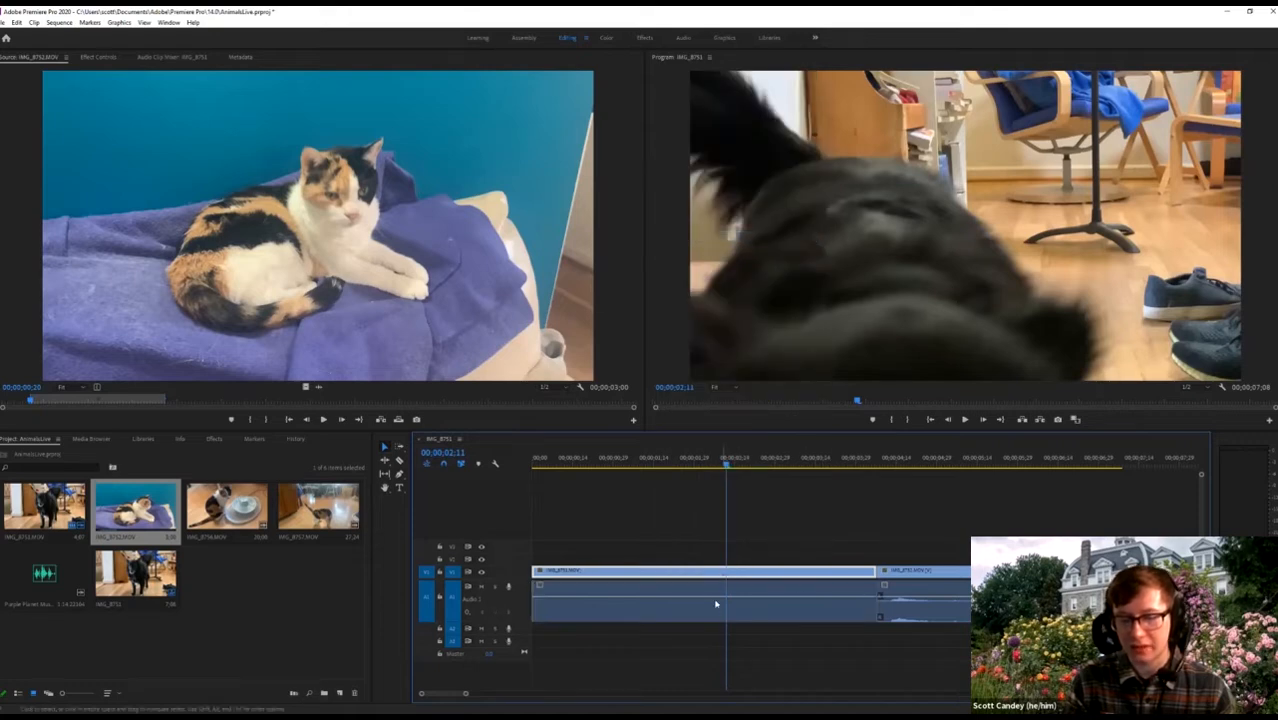
Play the cat clip in the sequence and move the playhead back to 00;00;01;08.
click(928, 586)
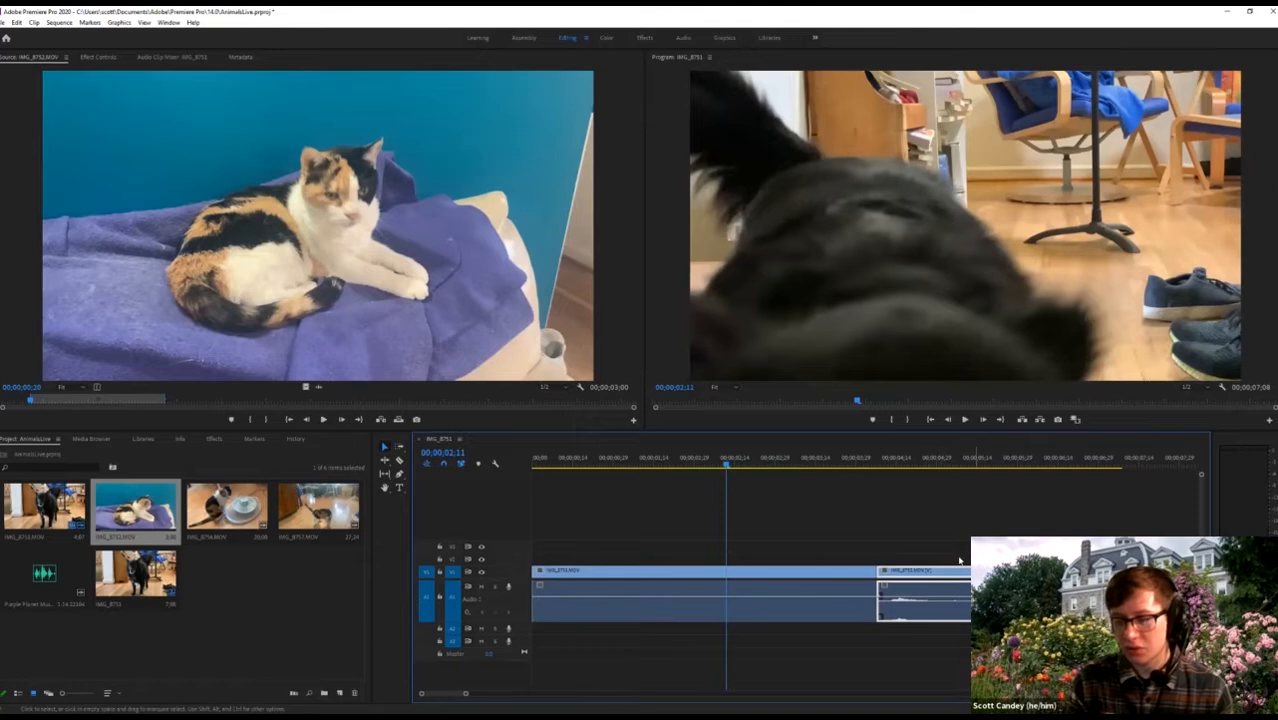
click(888, 466)
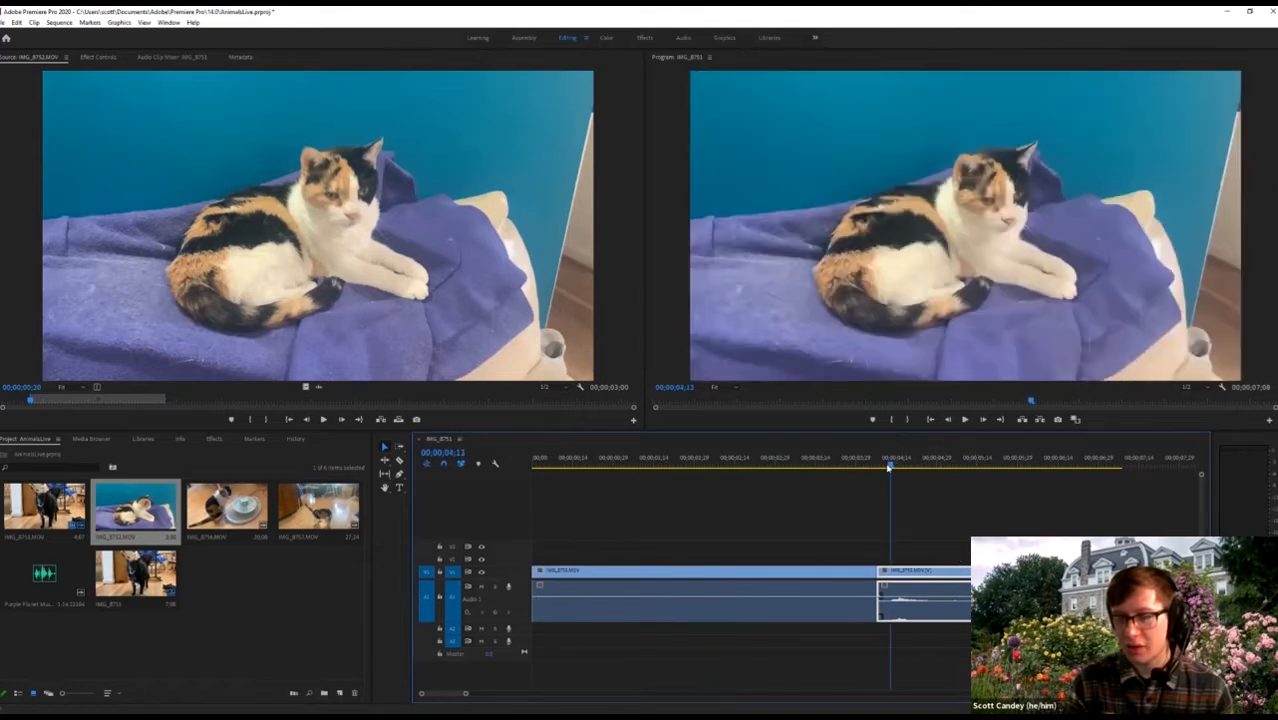
key(space)
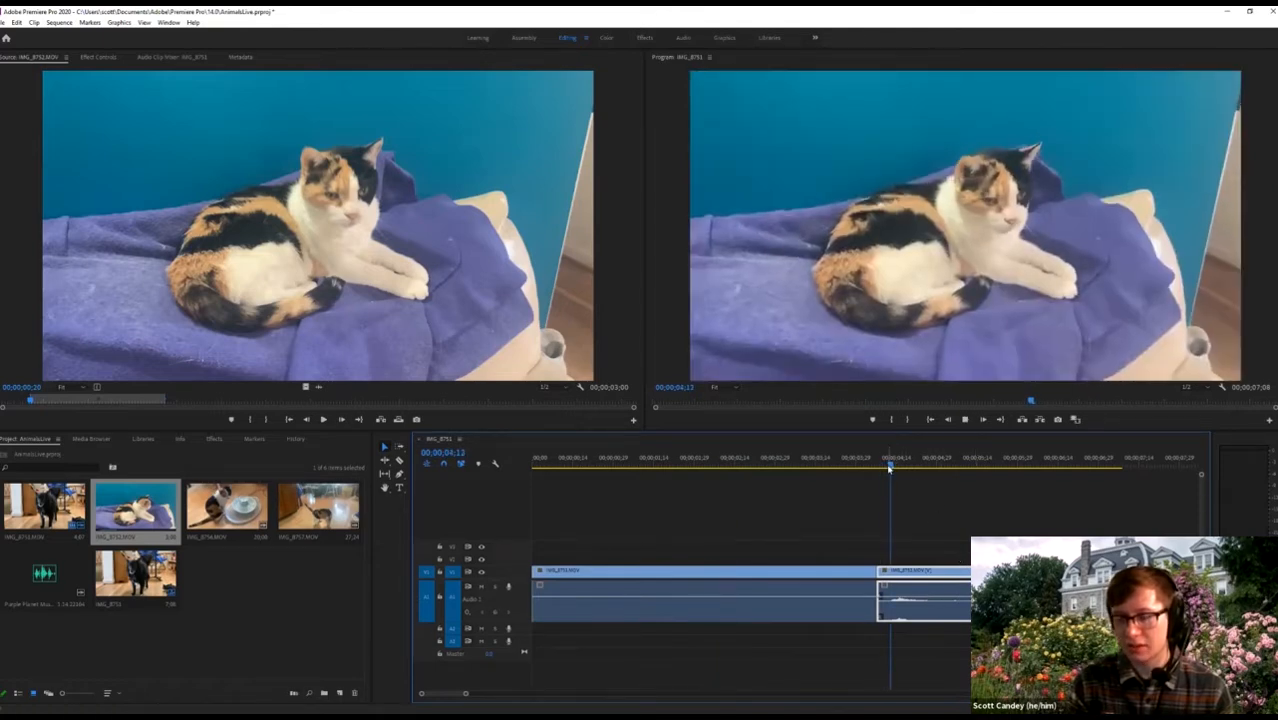
click(740, 575)
key(space)
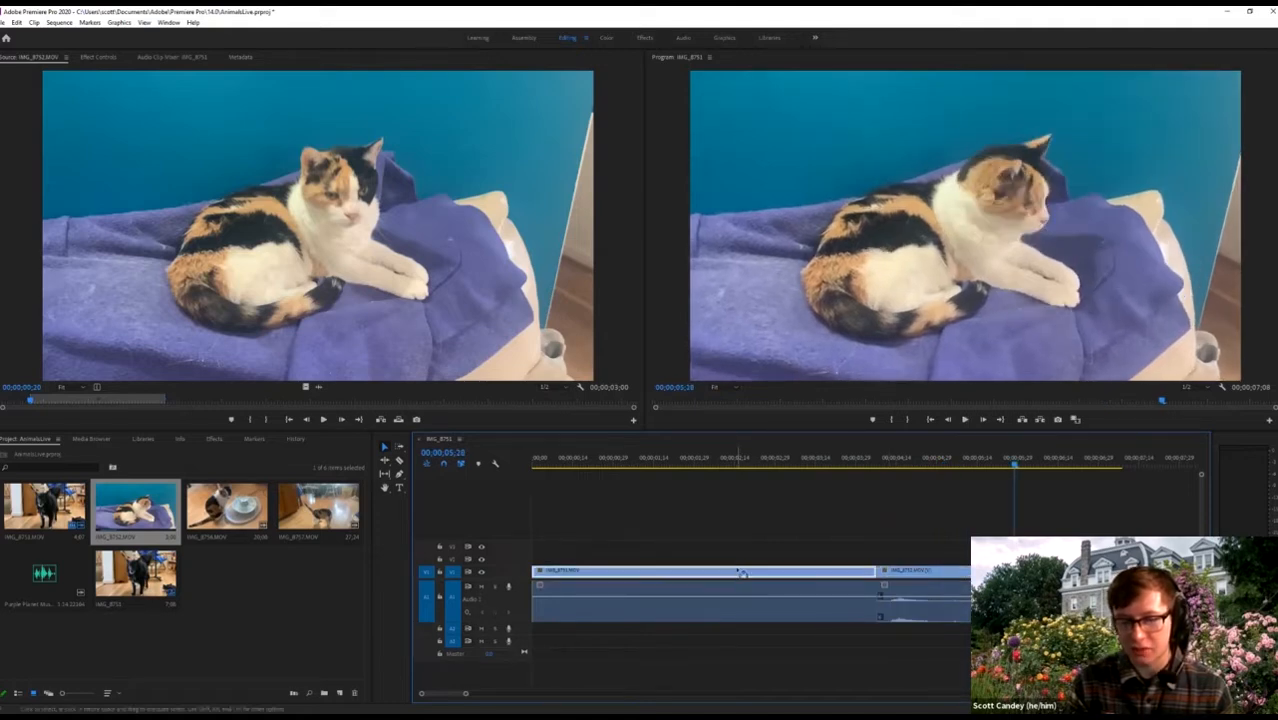
click(637, 462)
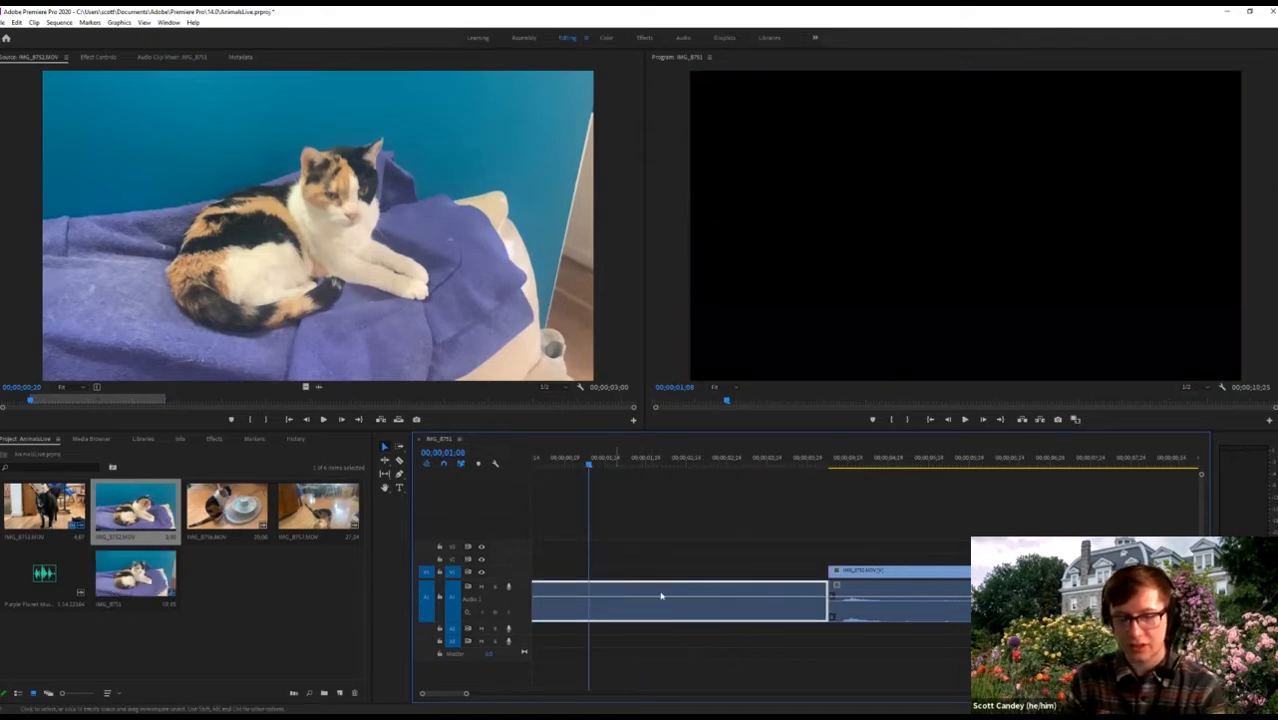
Delete the dog clip's separated audio, move cat clip IMG_8752 to 00;00, and preview.
key(ctrl+z)
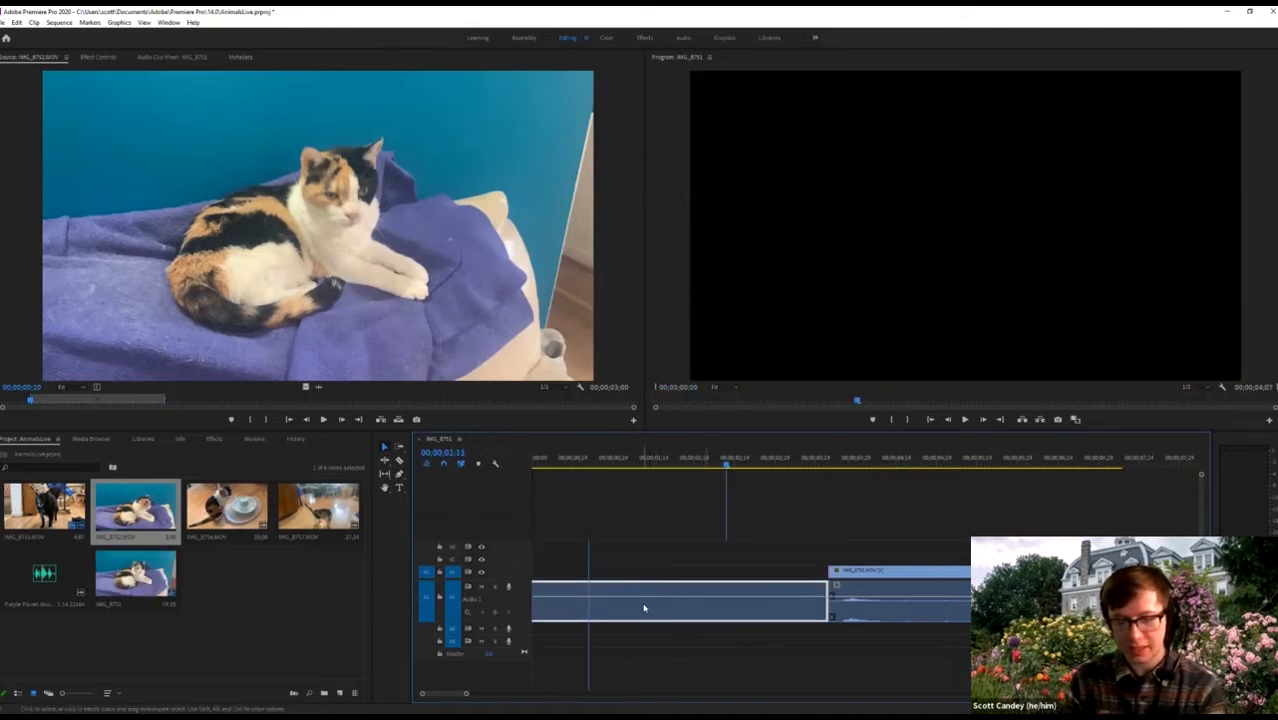
key(Delete)
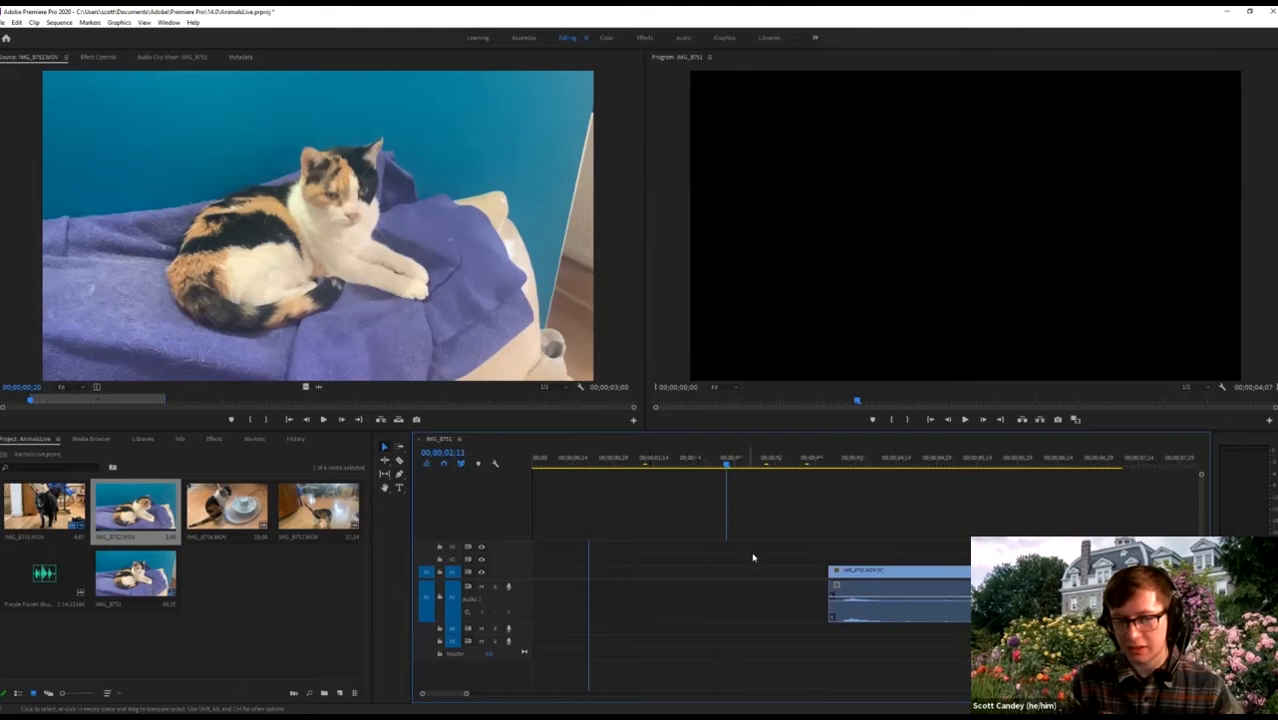
drag(756, 551, 821, 563)
click(935, 574)
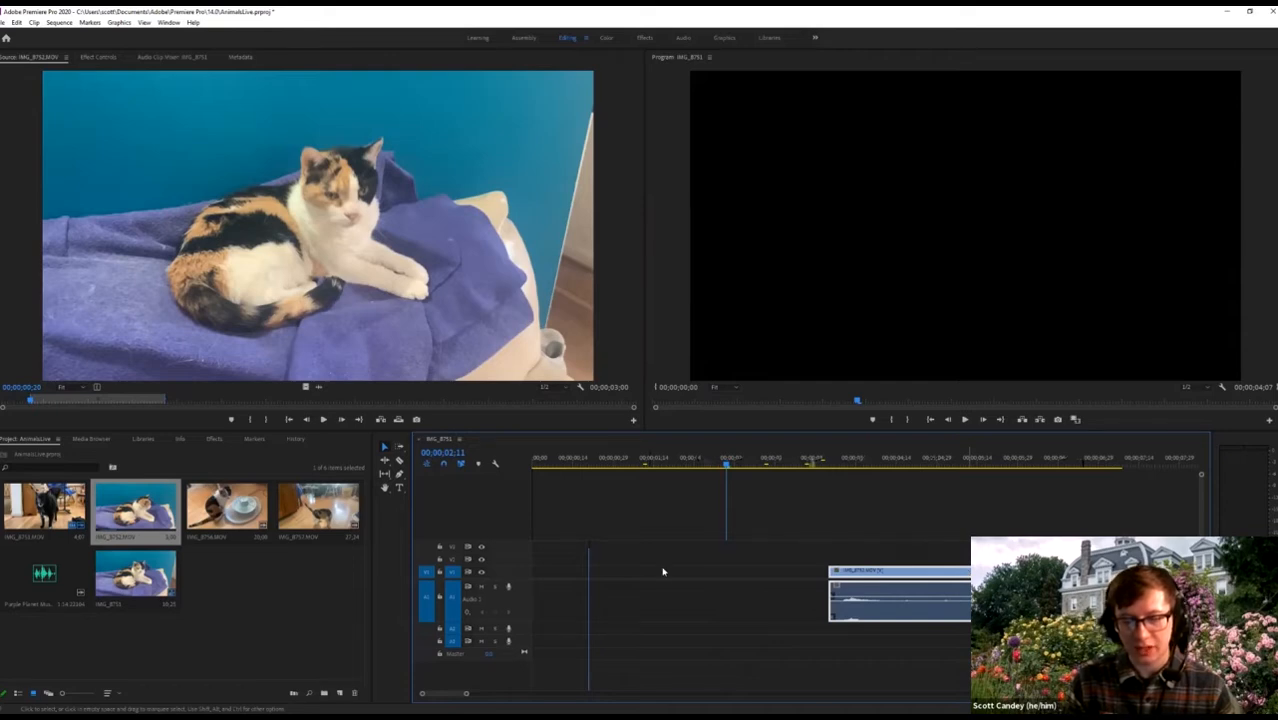
mouse_move(658, 564)
mouse_down()
mouse_move(688, 573)
mouse_move(637, 573)
mouse_up()
click(1094, 510)
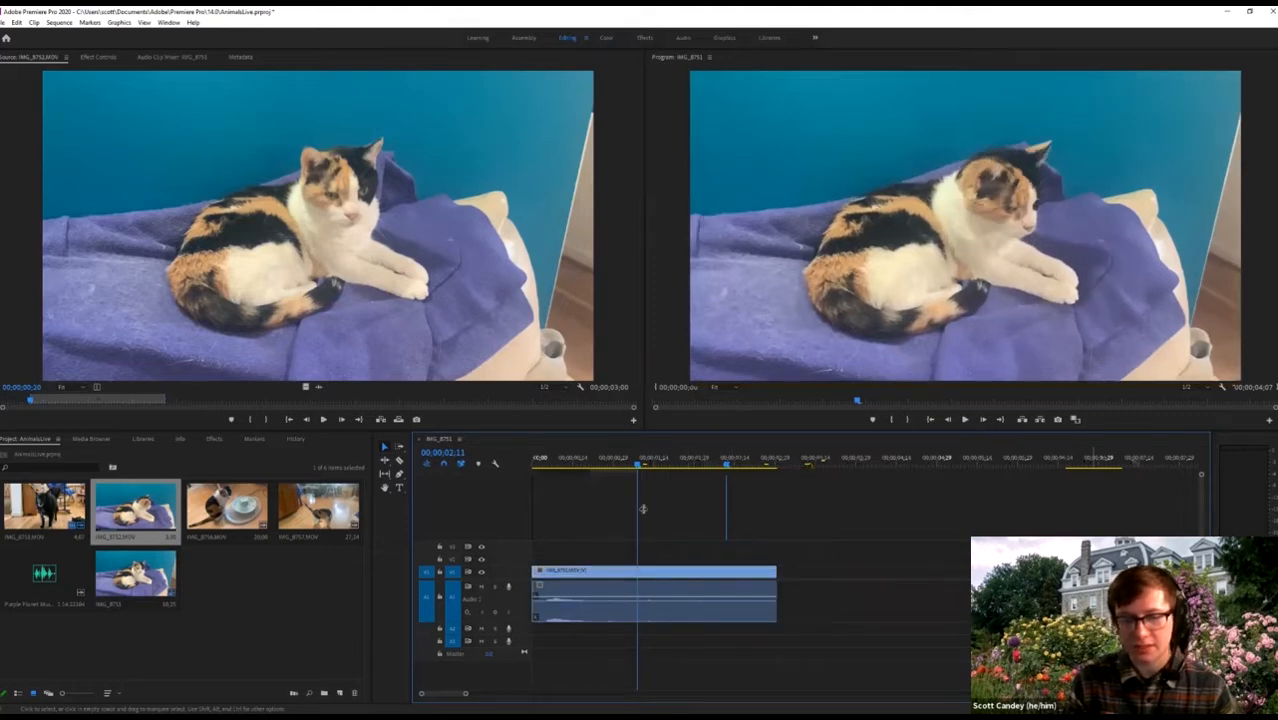
drag(635, 466, 509, 466)
key(space)
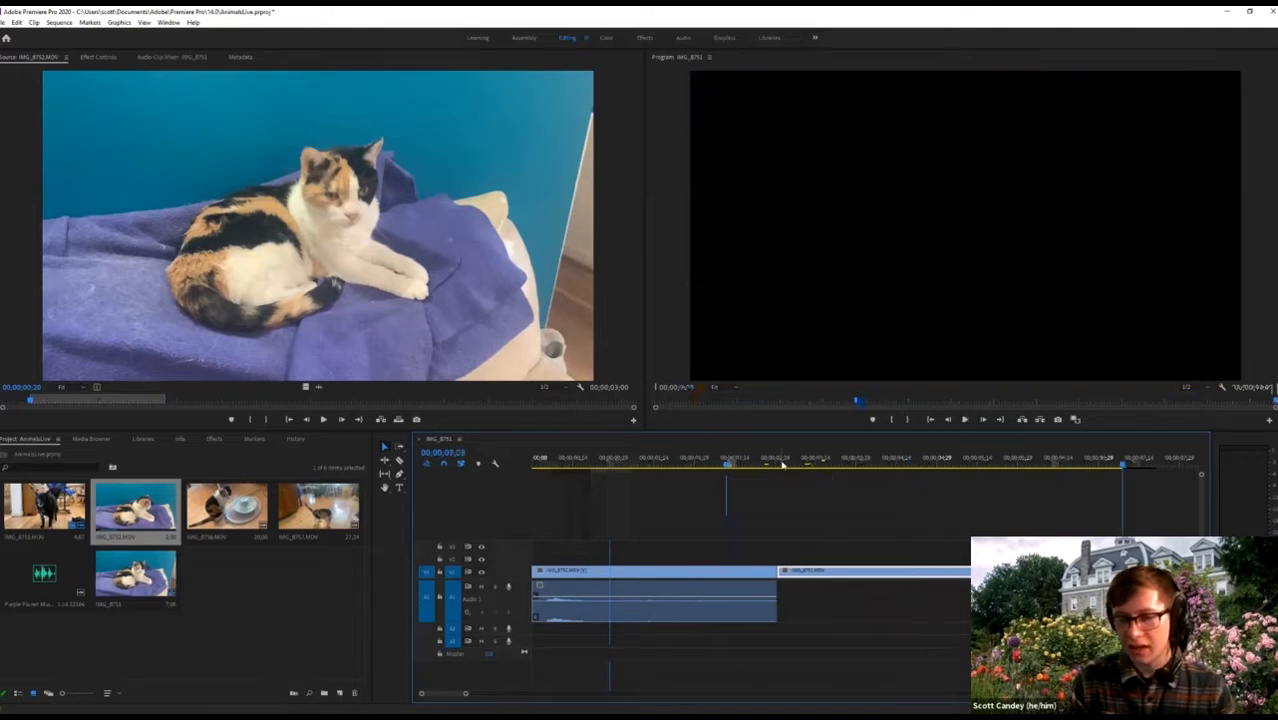
click(746, 466)
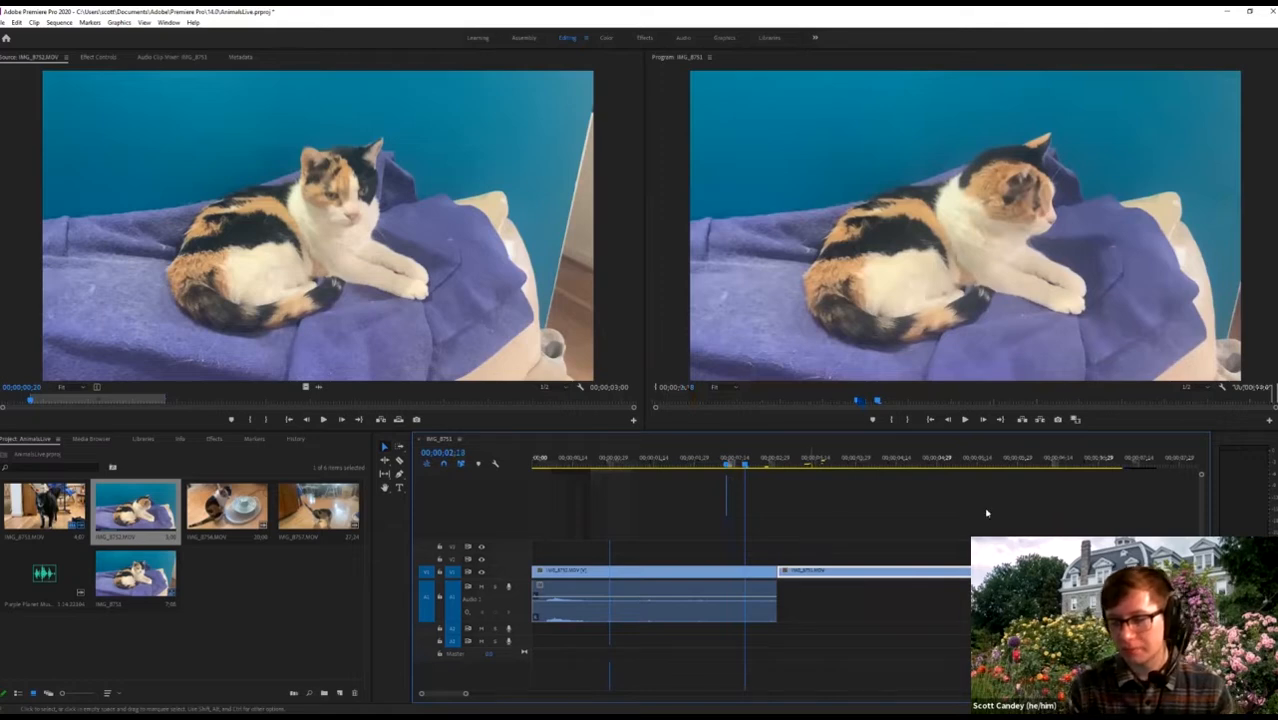
key(equal)
key(equal)
click(951, 463)
key(space)
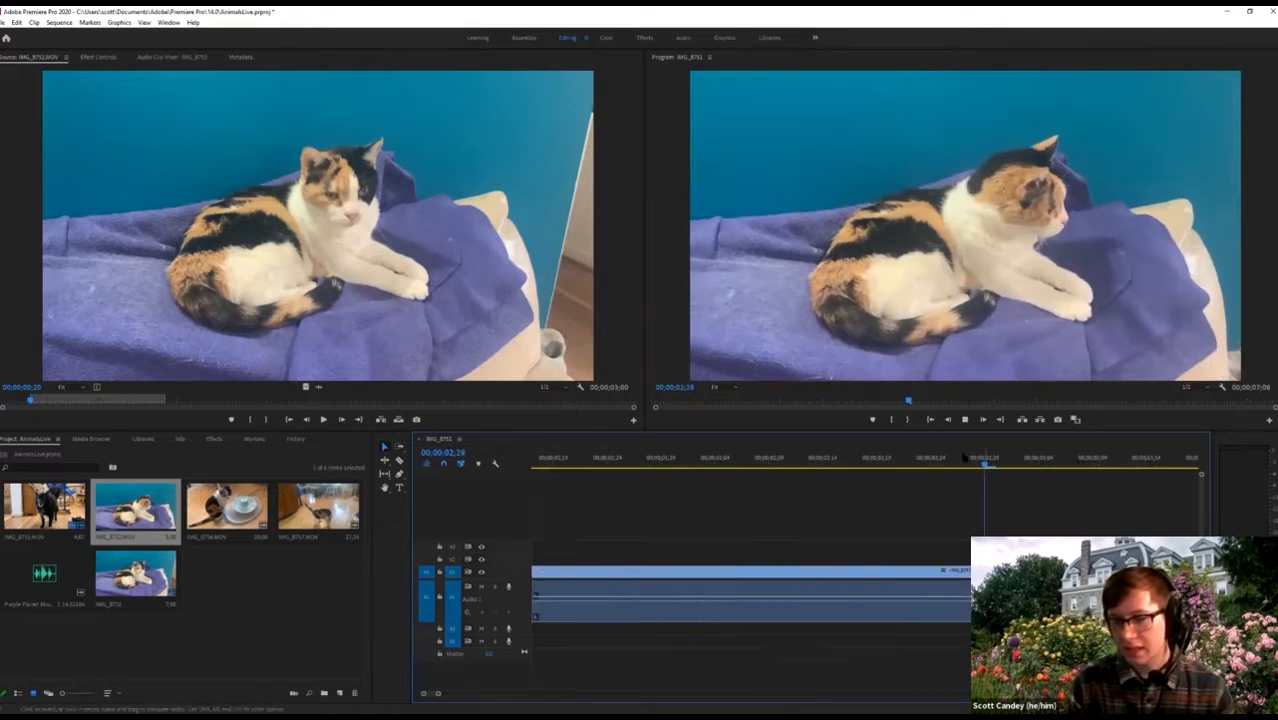
key(space)
click(815, 462)
key(space)
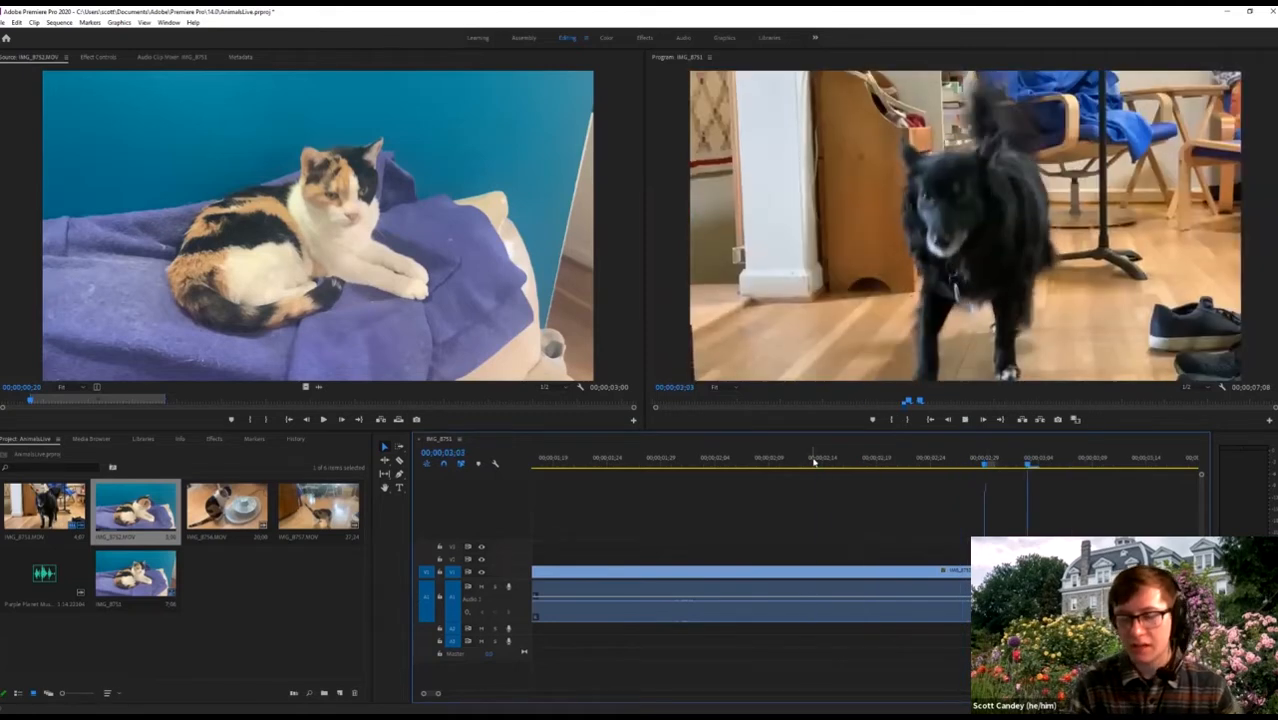
key(space)
key(minus)
key(minus)
key(minus)
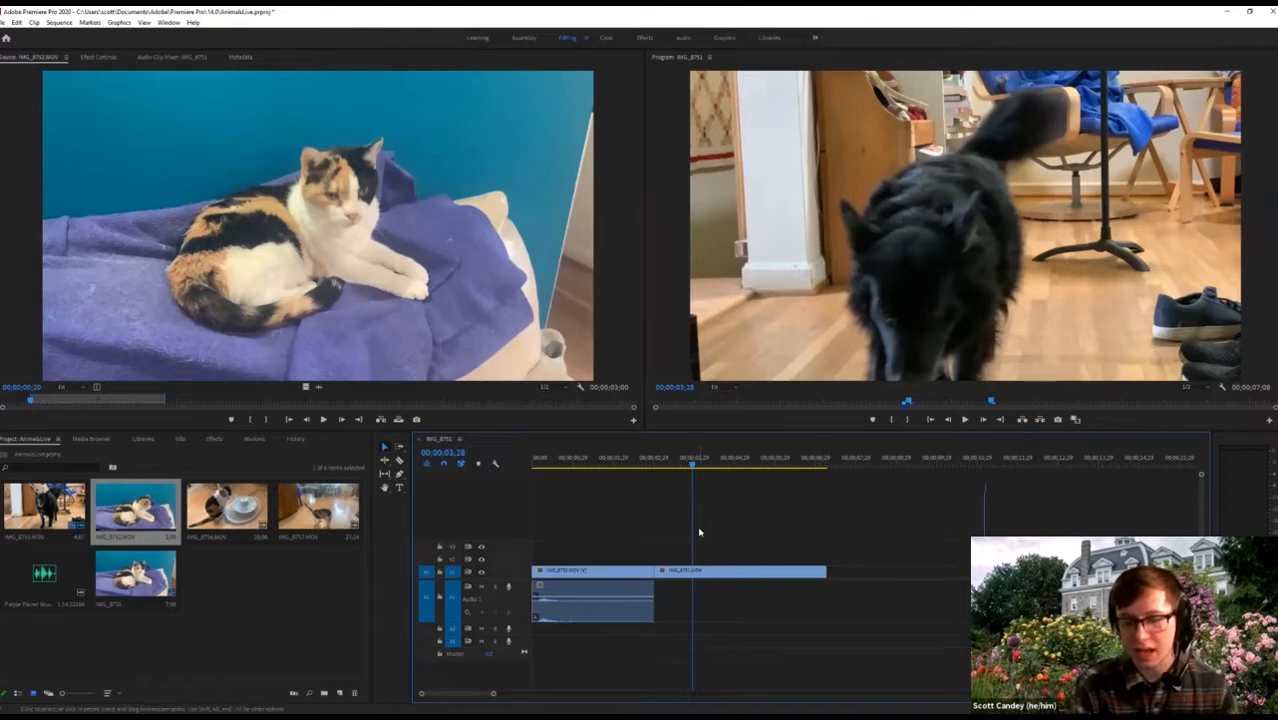
key(equal)
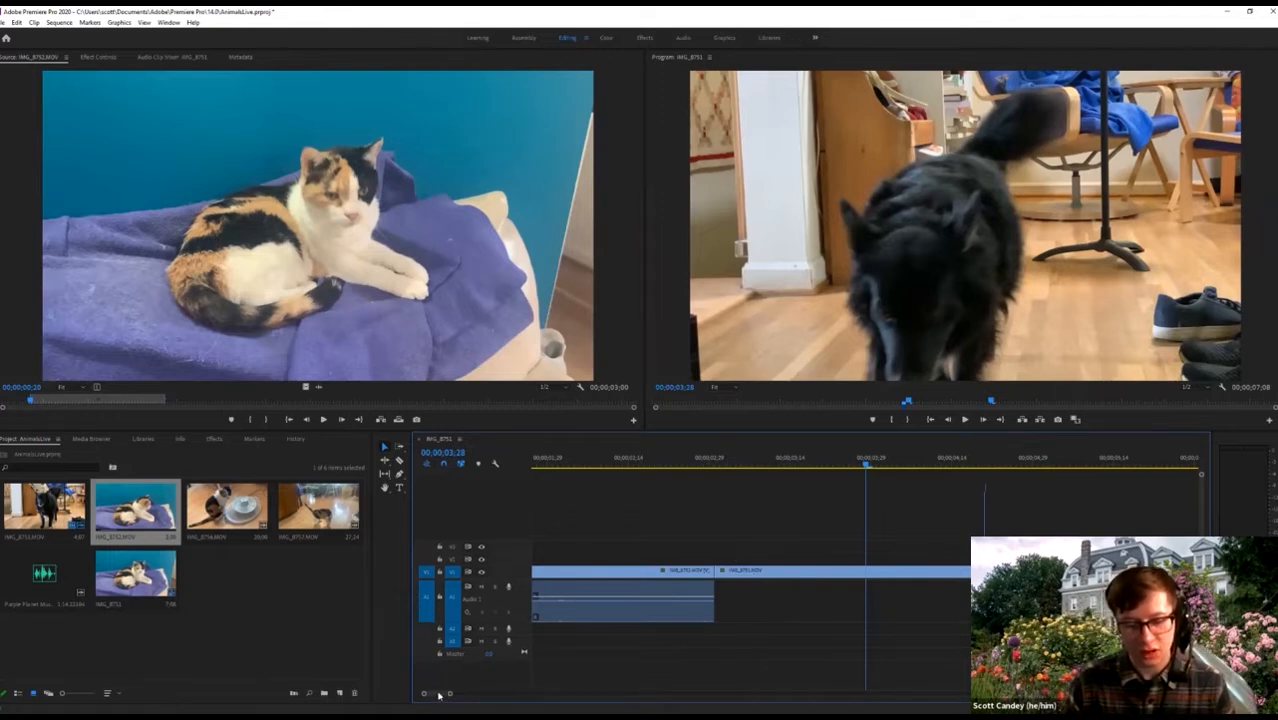
mouse_move(449, 695)
mouse_down()
mouse_move(502, 695)
mouse_move(443, 693)
mouse_up()
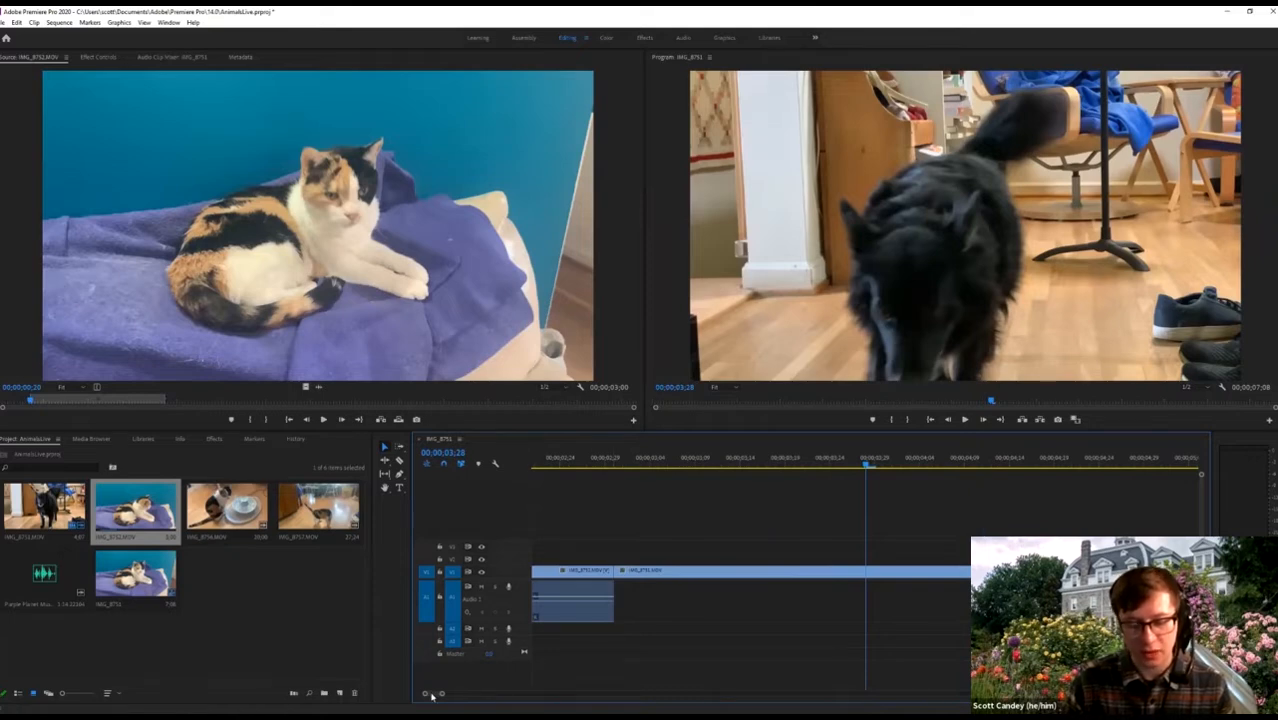
drag(432, 696, 430, 699)
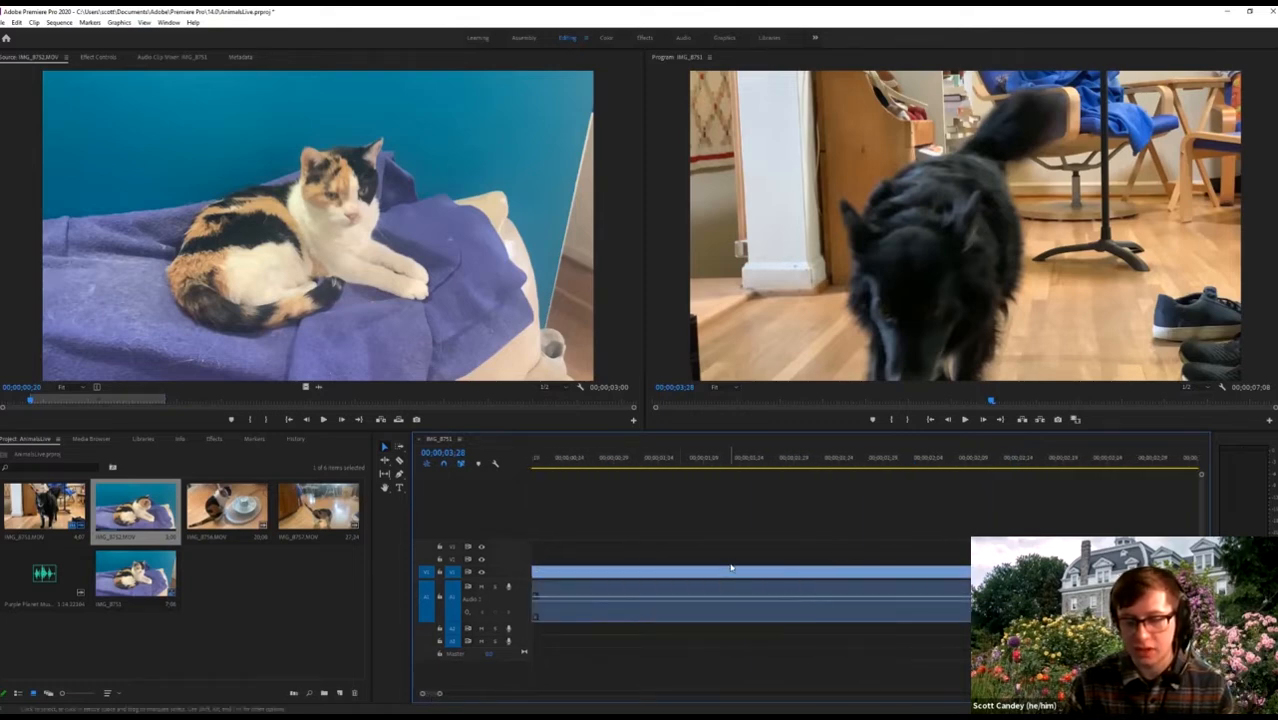
scroll(730, 577, down, 3)
scroll(730, 577, down, 2)
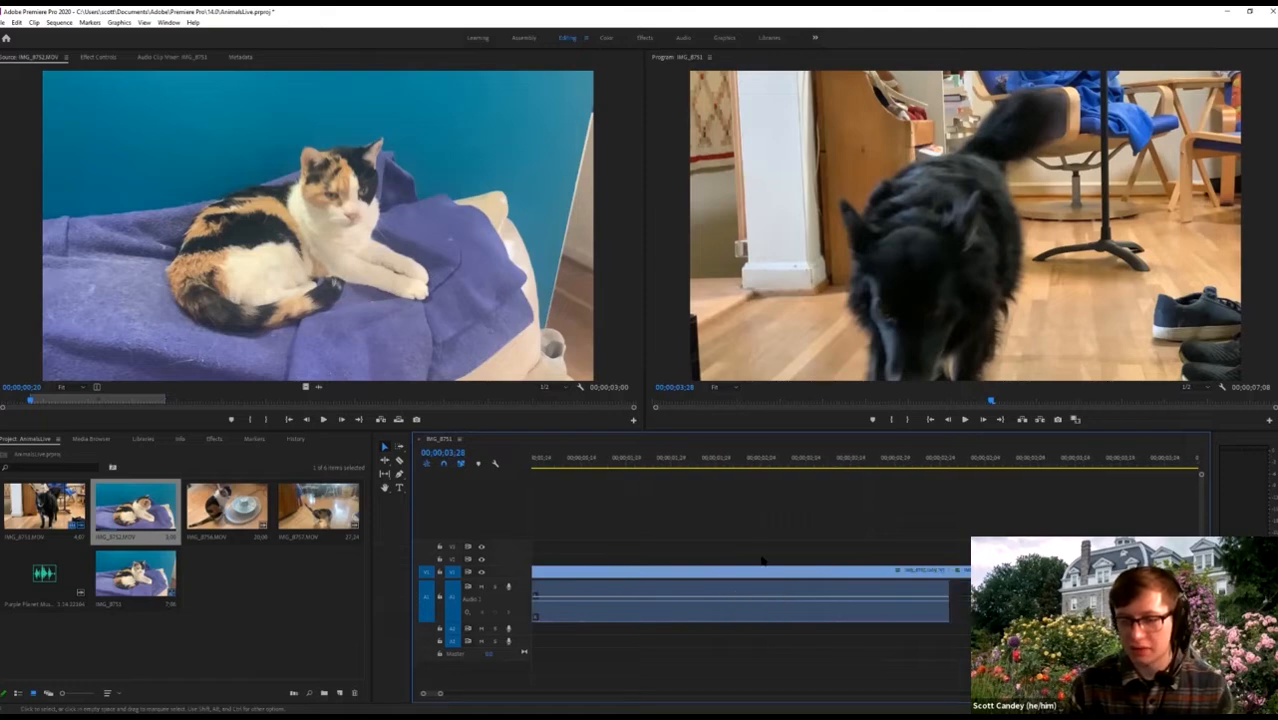
Zoom in on the cat-to-dog cut and step frame by frame around 02;27 to locate it.
click(957, 489)
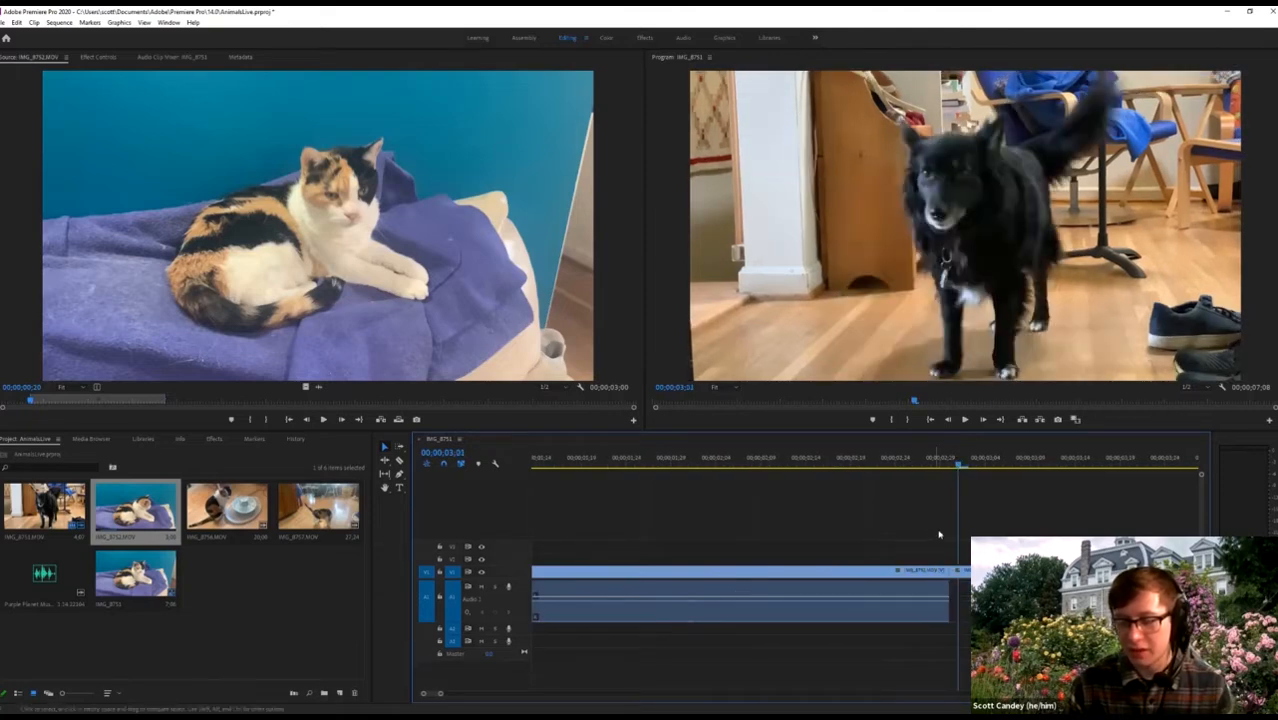
key(=)
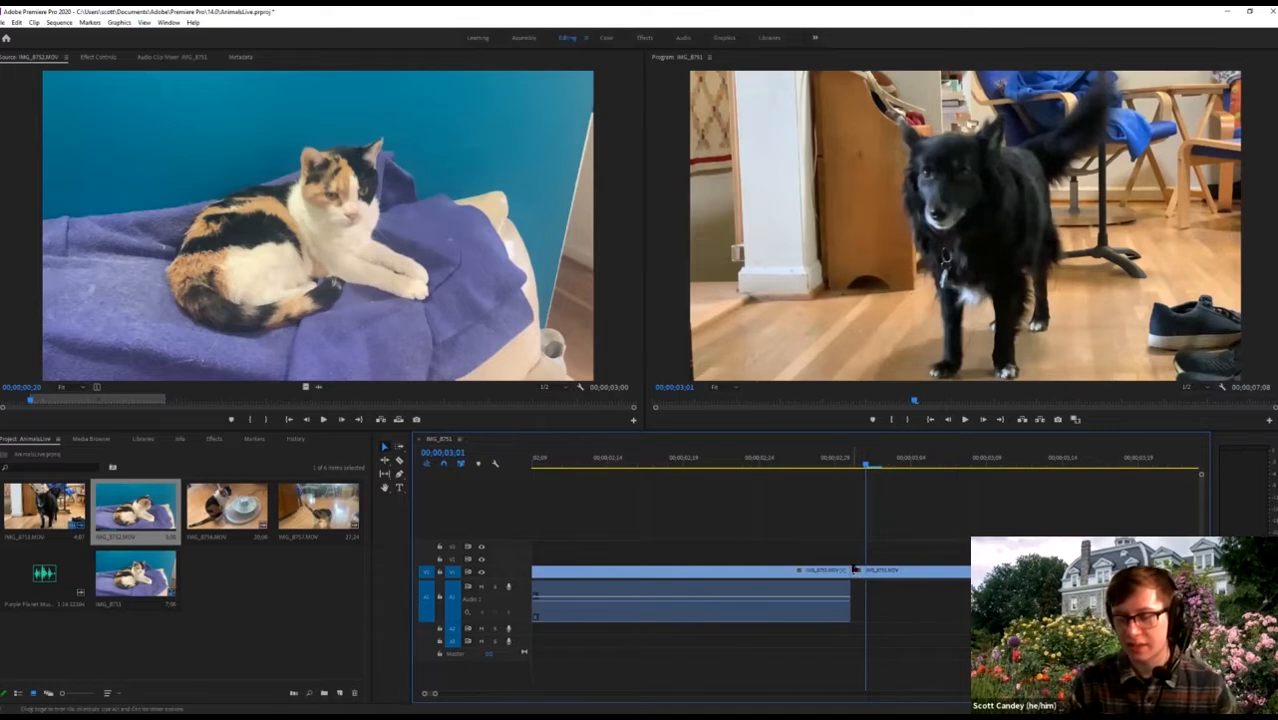
key(Up)
key(Left)
key(Left)
key(Left)
key(Left)
key(Left)
key(Left)
key(Left)
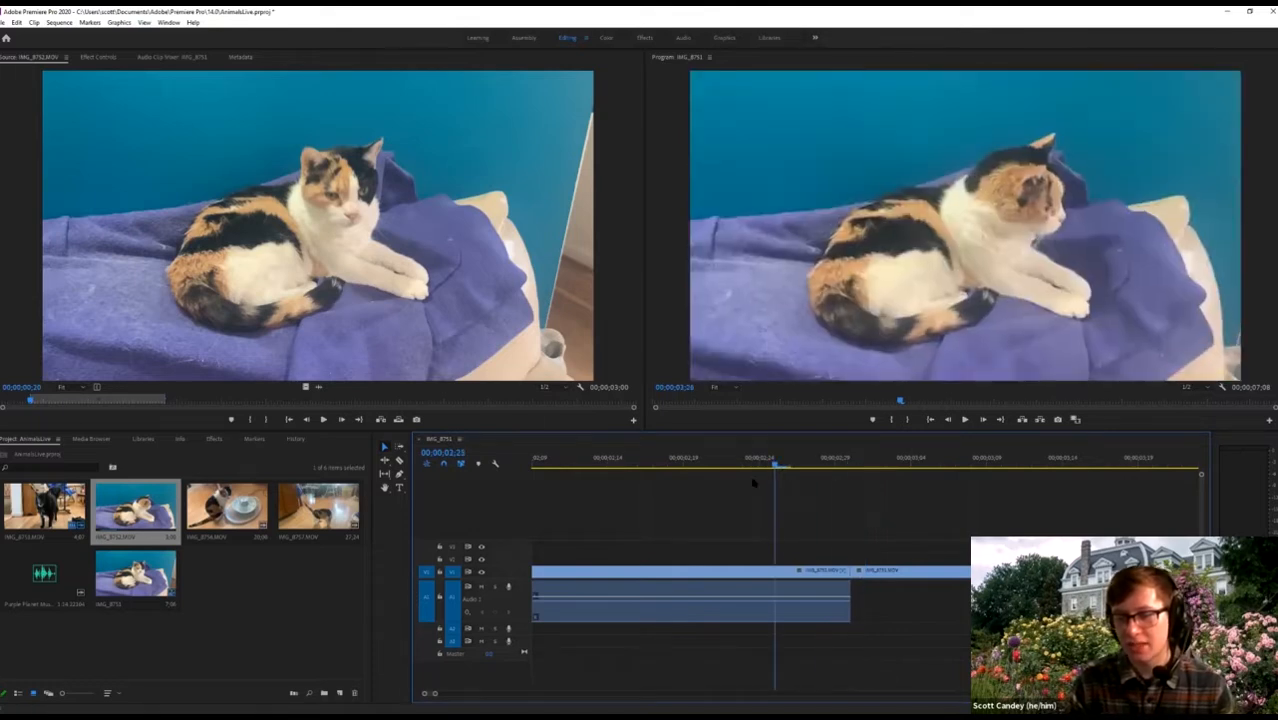
key(Right)
key(Right)
key(Right)
key(Right)
key(Left)
key(Left)
key(Left)
key(Left)
key(Left)
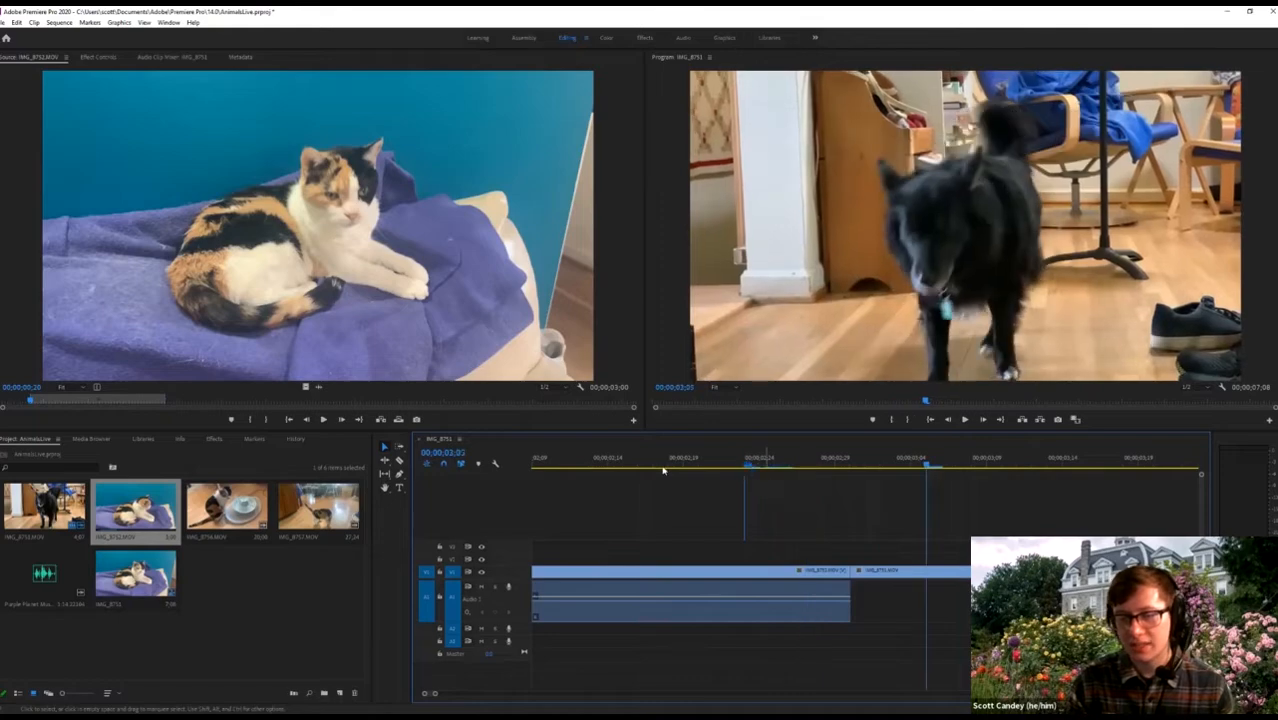
key(Left)
key(Left)
key(Left)
click(862, 462)
key(Left)
key(Left)
key(Left)
key(Left)
key(space)
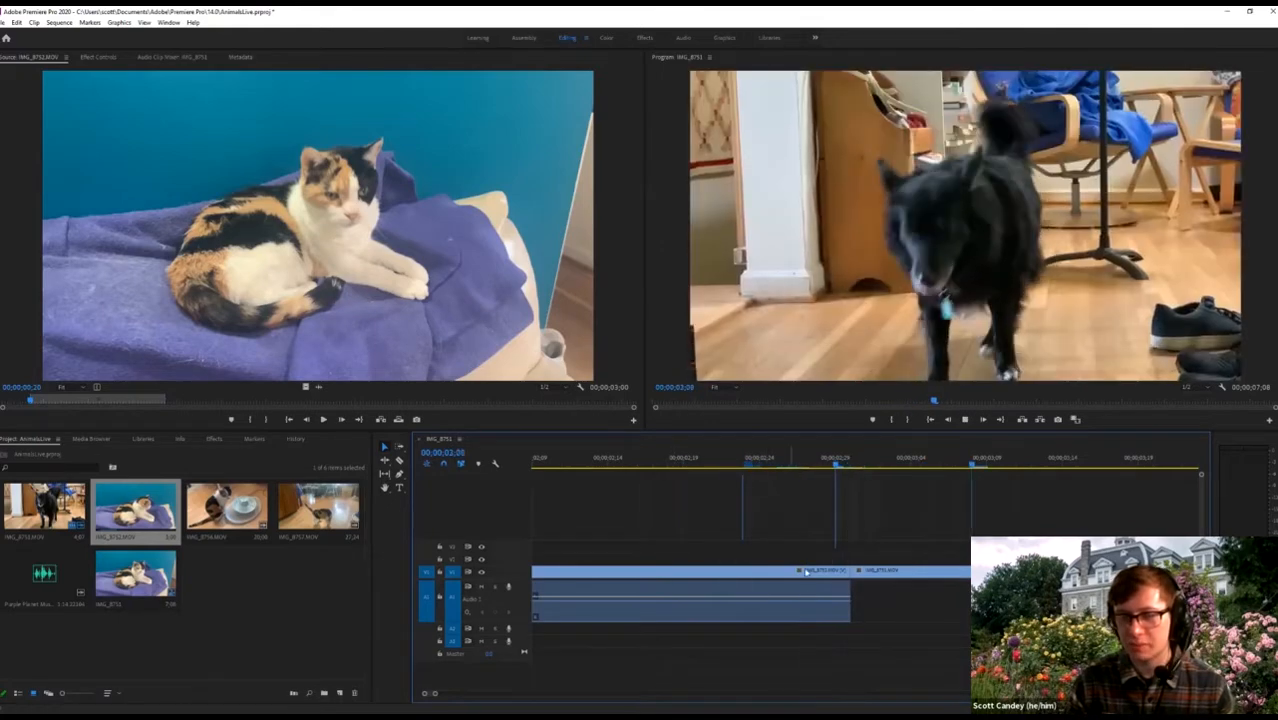
scroll(808, 560, down, 1)
scroll(812, 568, up, 7)
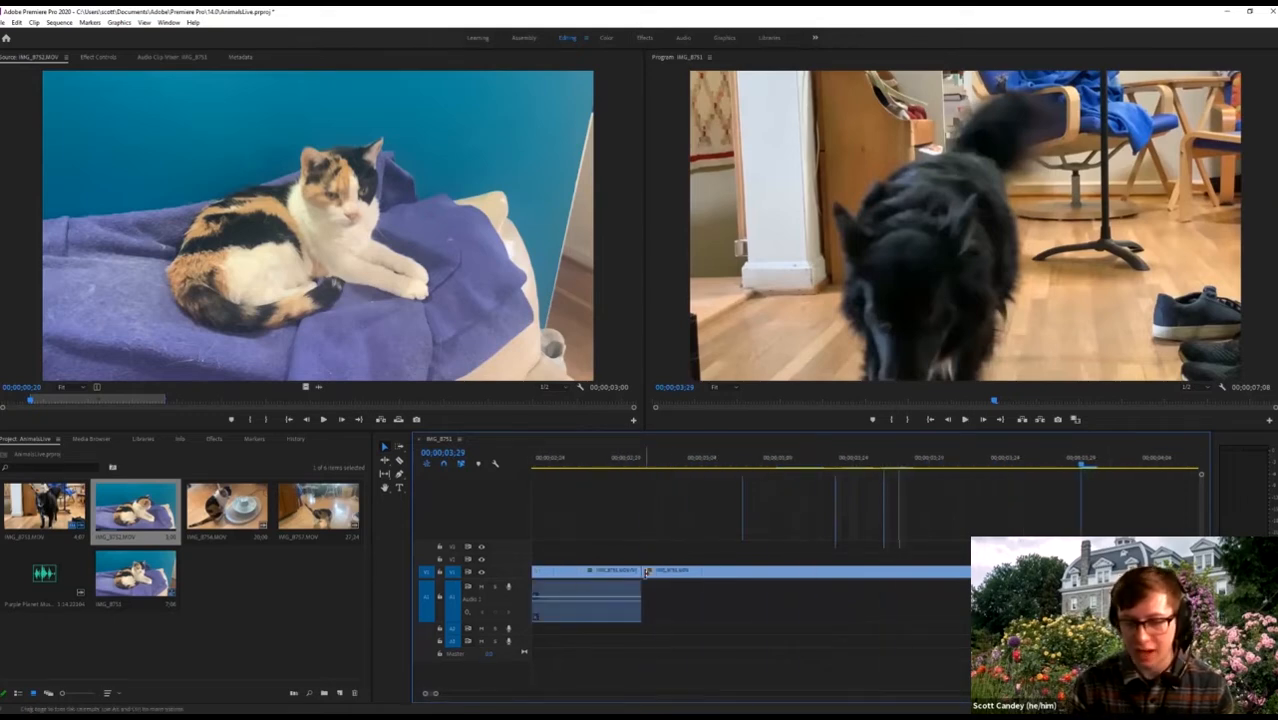
Drag the IMG_8751 dog clip's in-point right so it starts later, leaving a gap.
click(645, 572)
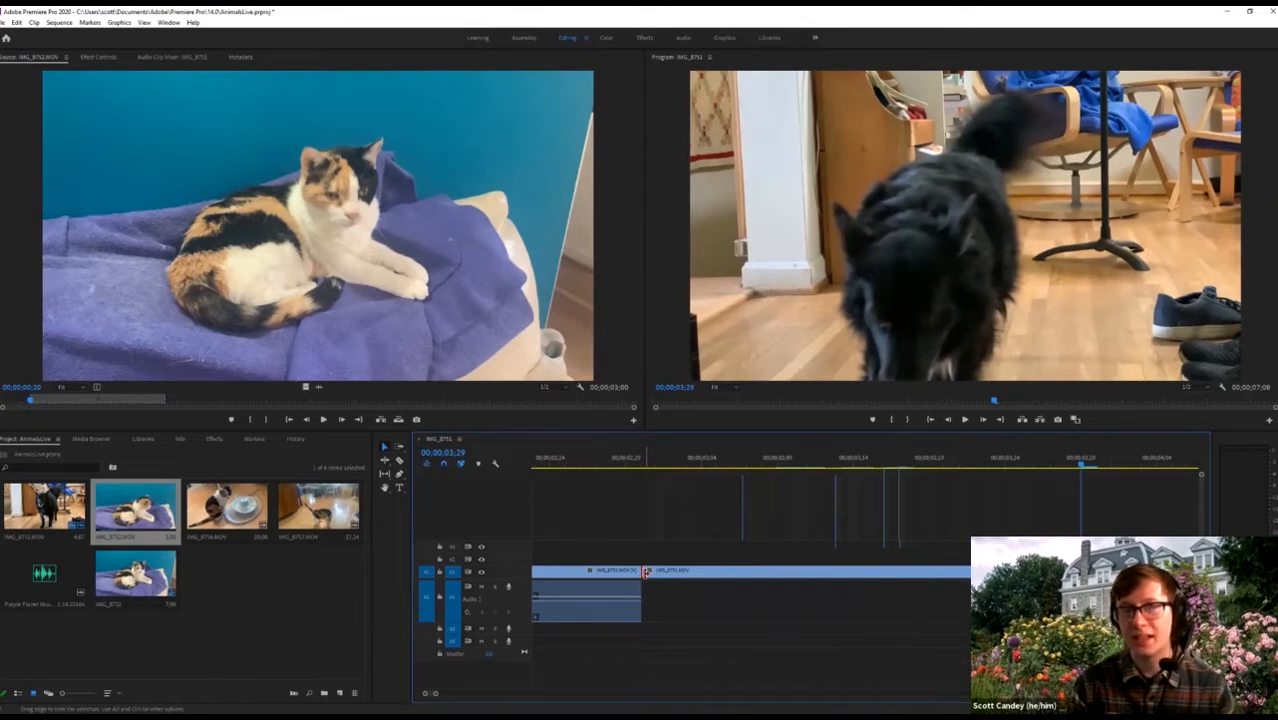
drag(648, 572, 867, 574)
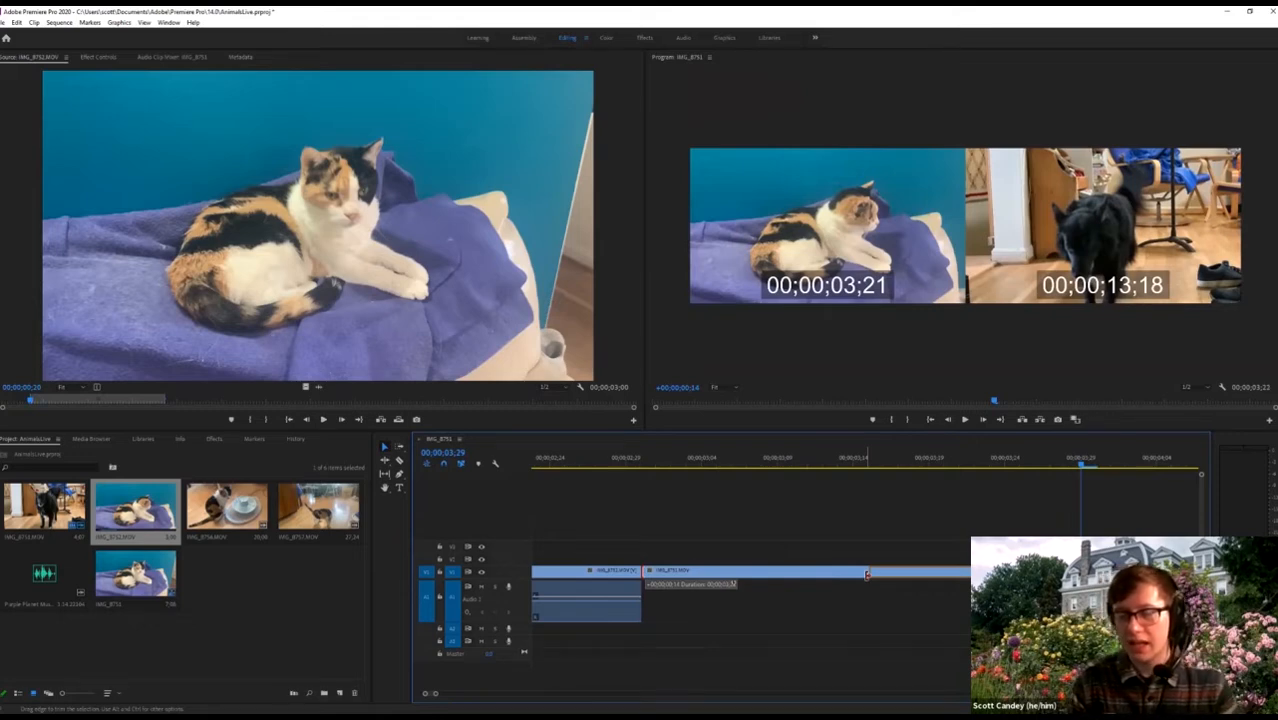
drag(867, 574, 867, 574)
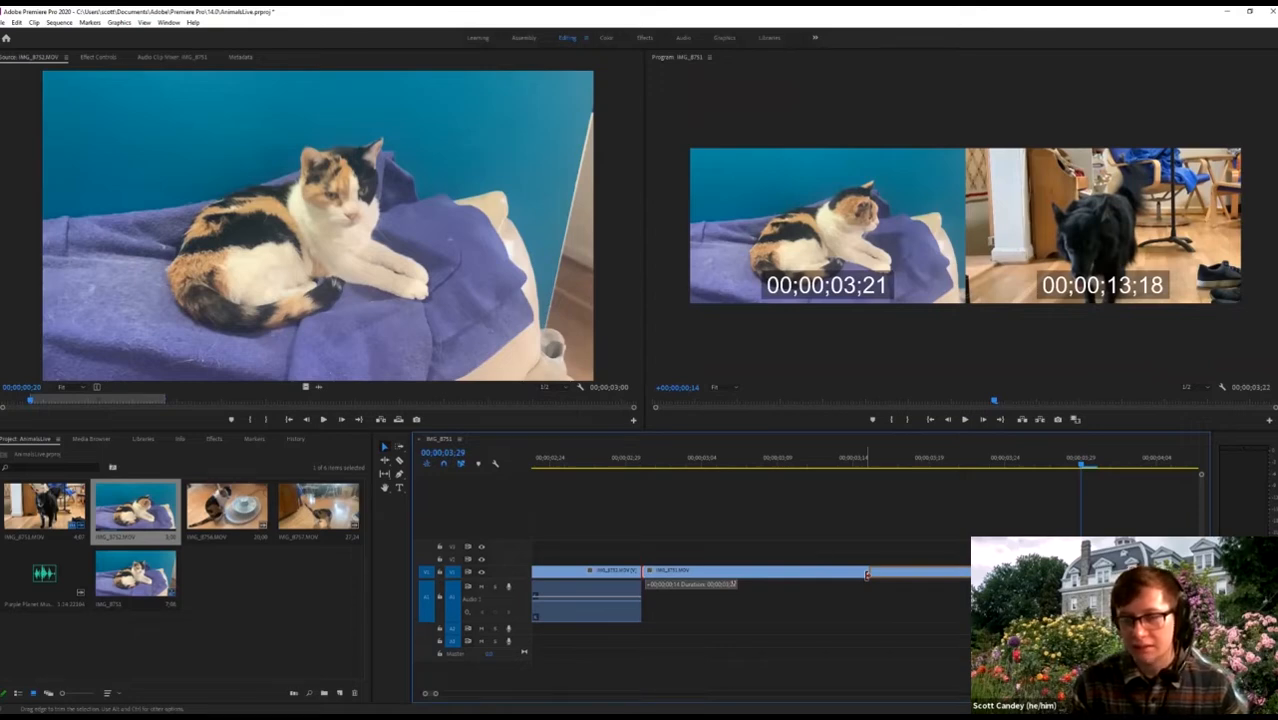
drag(867, 574, 812, 572)
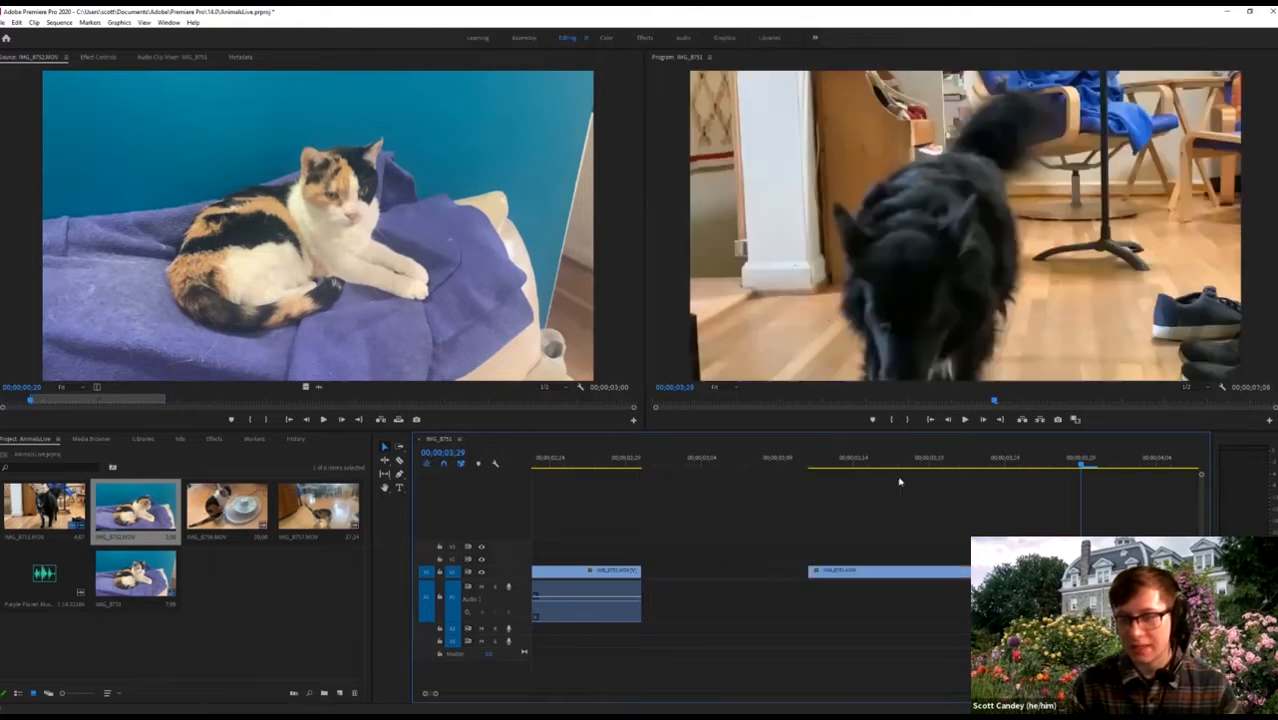
Extend the dog clip's start slightly, then slide it left flush against IMG_8752.
drag(811, 570, 748, 572)
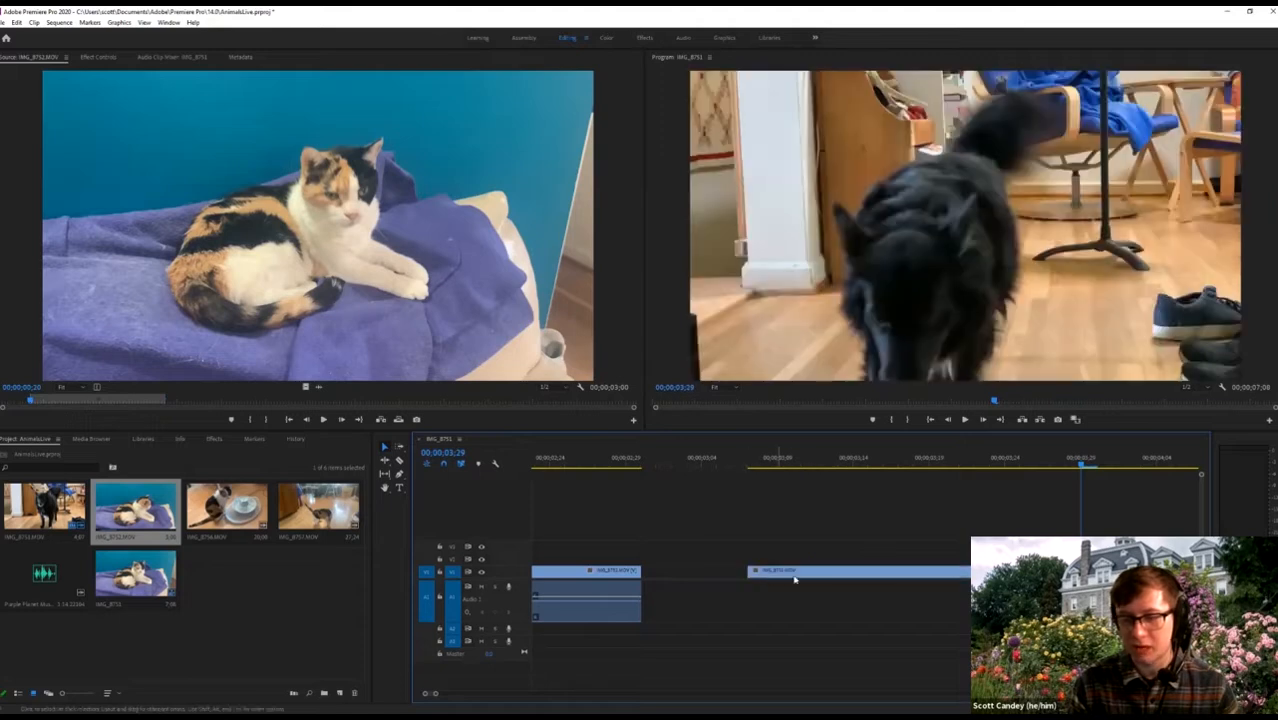
click(857, 576)
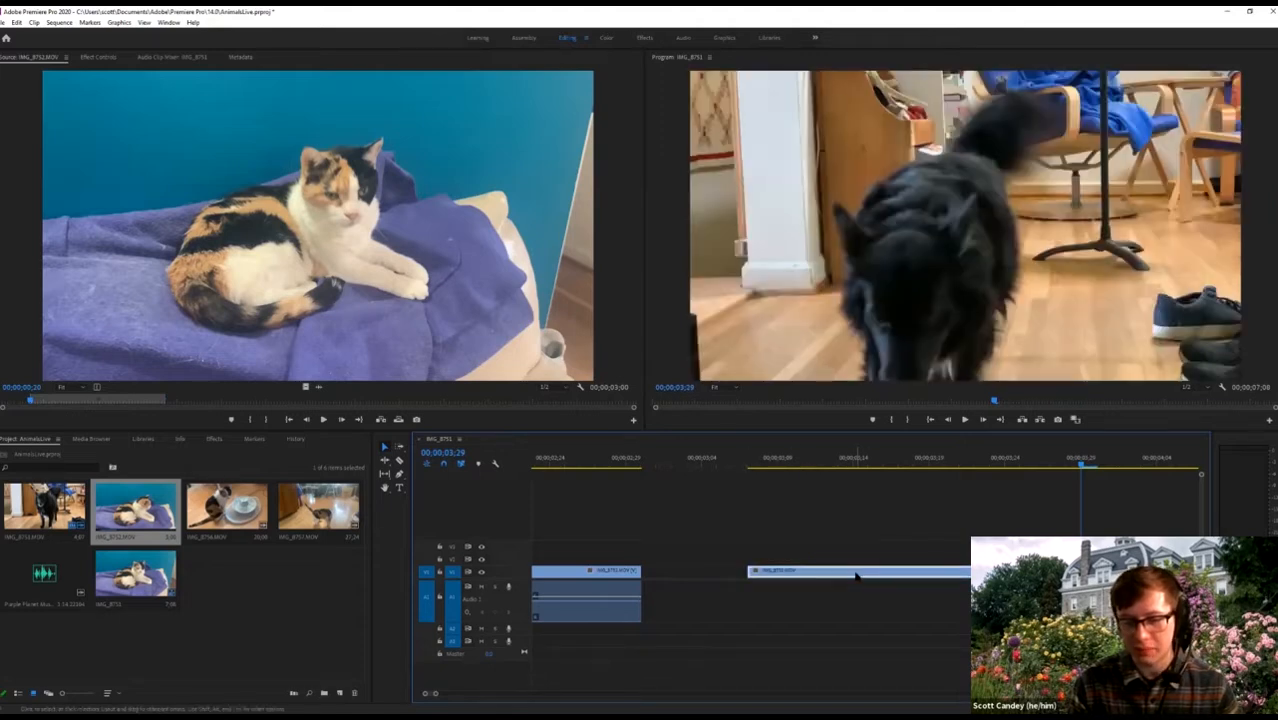
drag(856, 576, 750, 574)
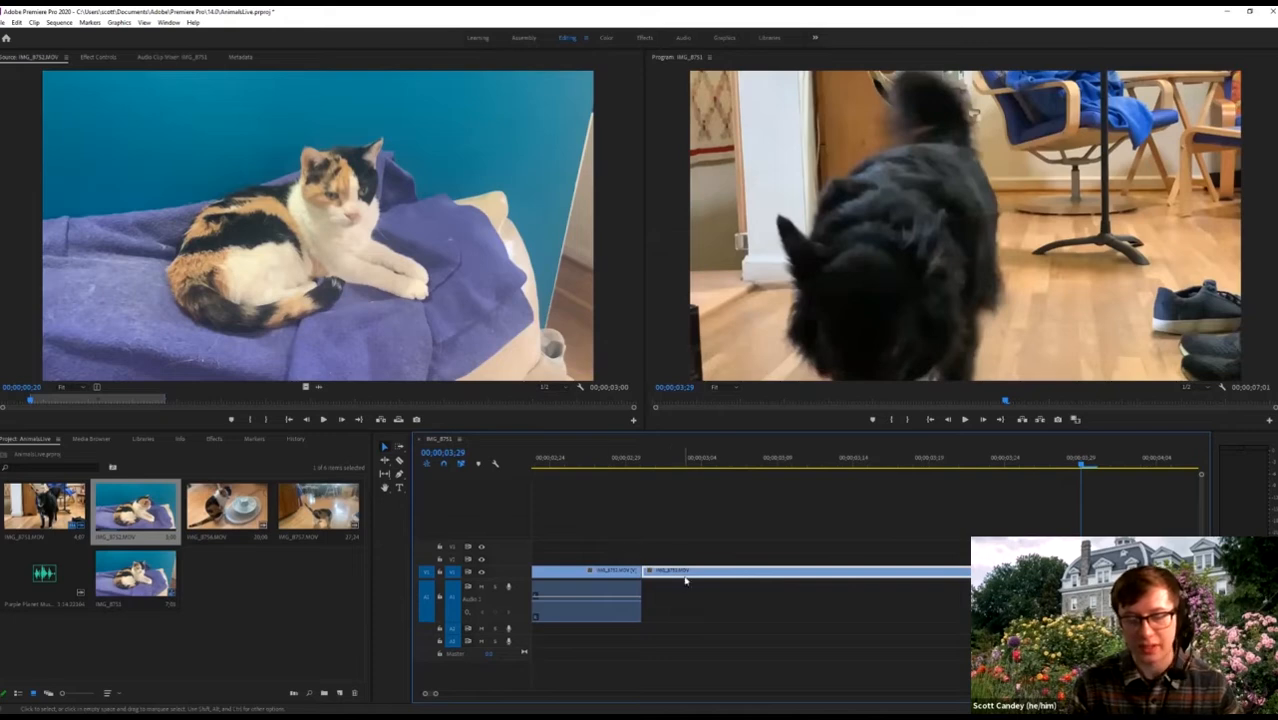
Play across the new cut and zoom out to review the 00;00;07;01 sequence.
click(633, 465)
click(597, 467)
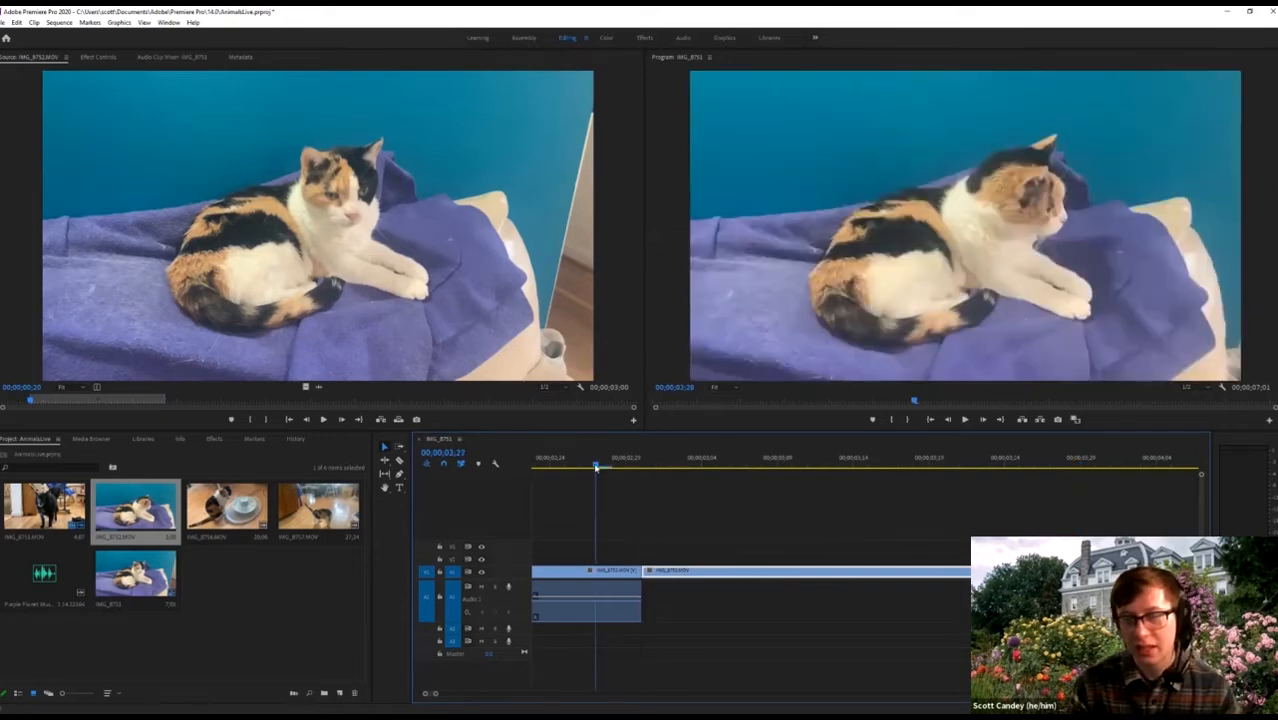
key(space)
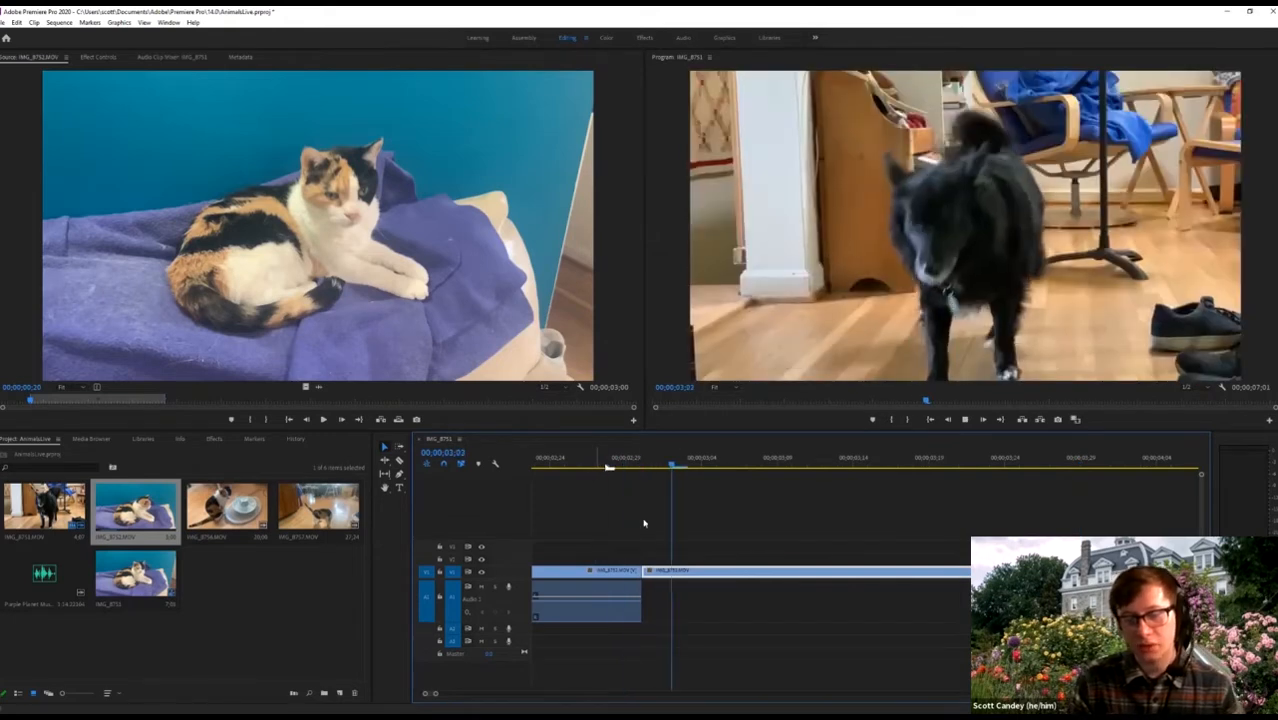
key(space)
key(minus)
key(minus)
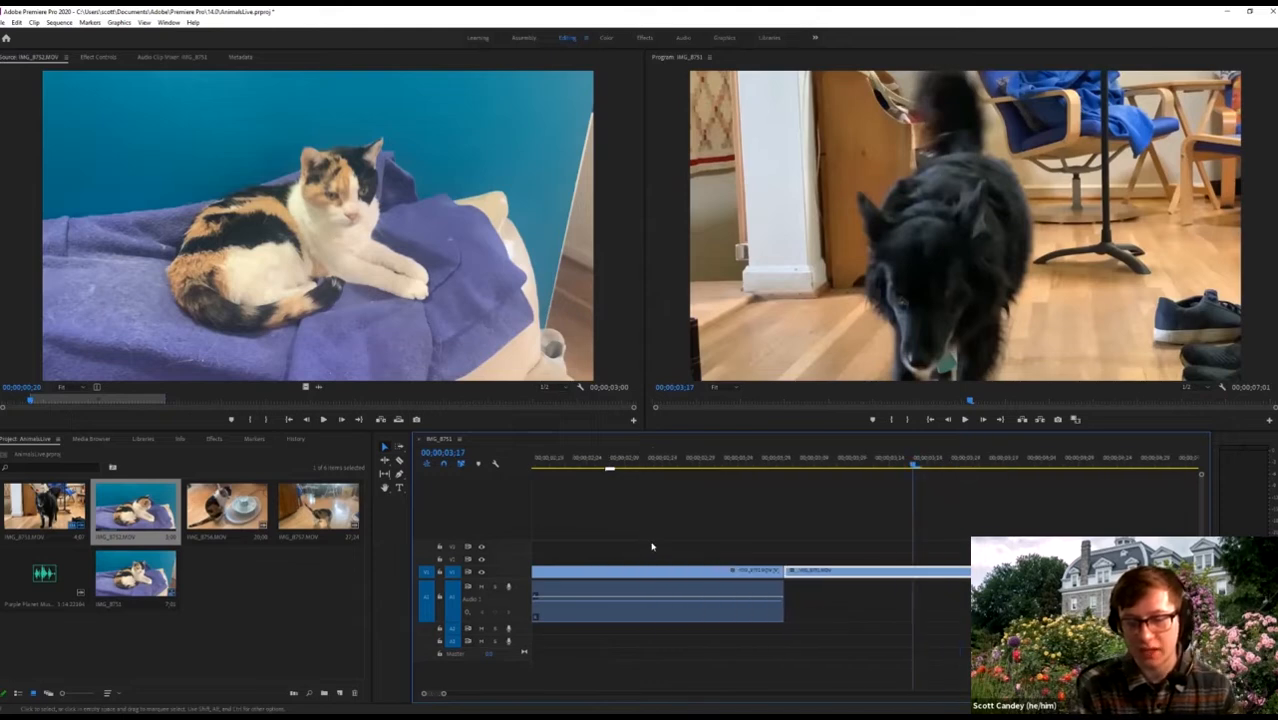
click(551, 467)
key(space)
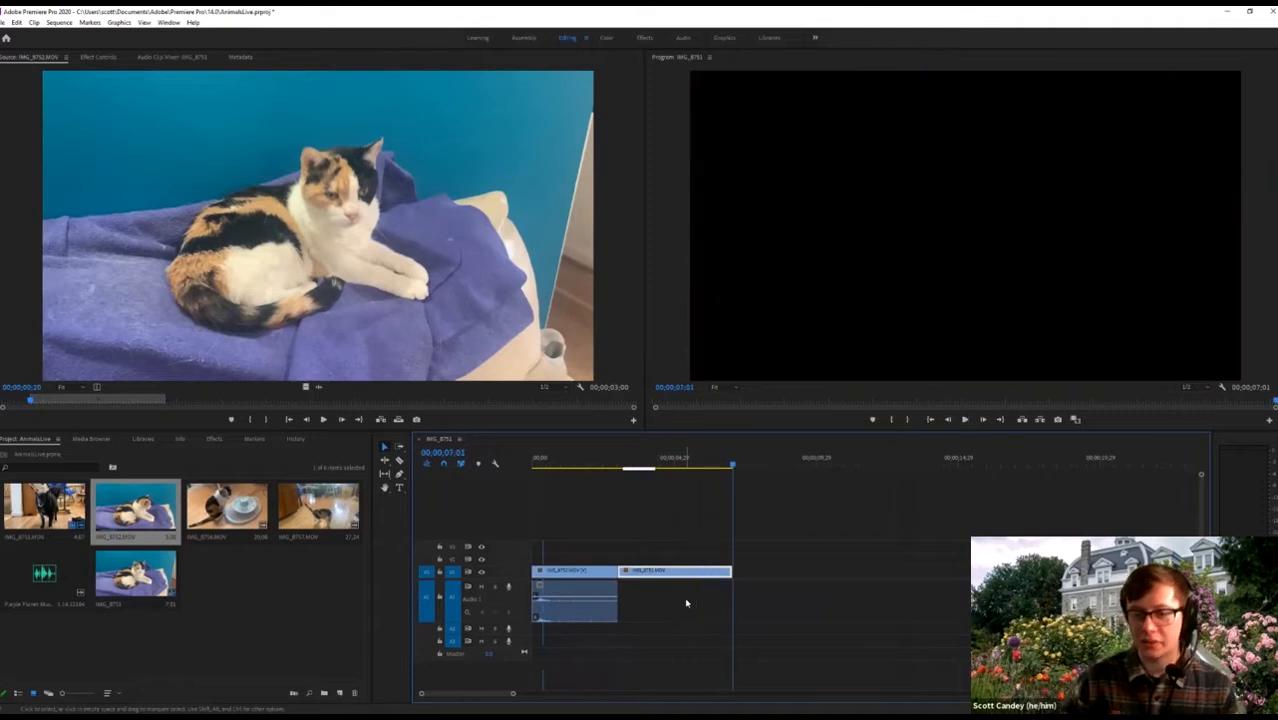
Replay the sequence from its start, then open IMG_8757 in the Source monitor.
click(707, 599)
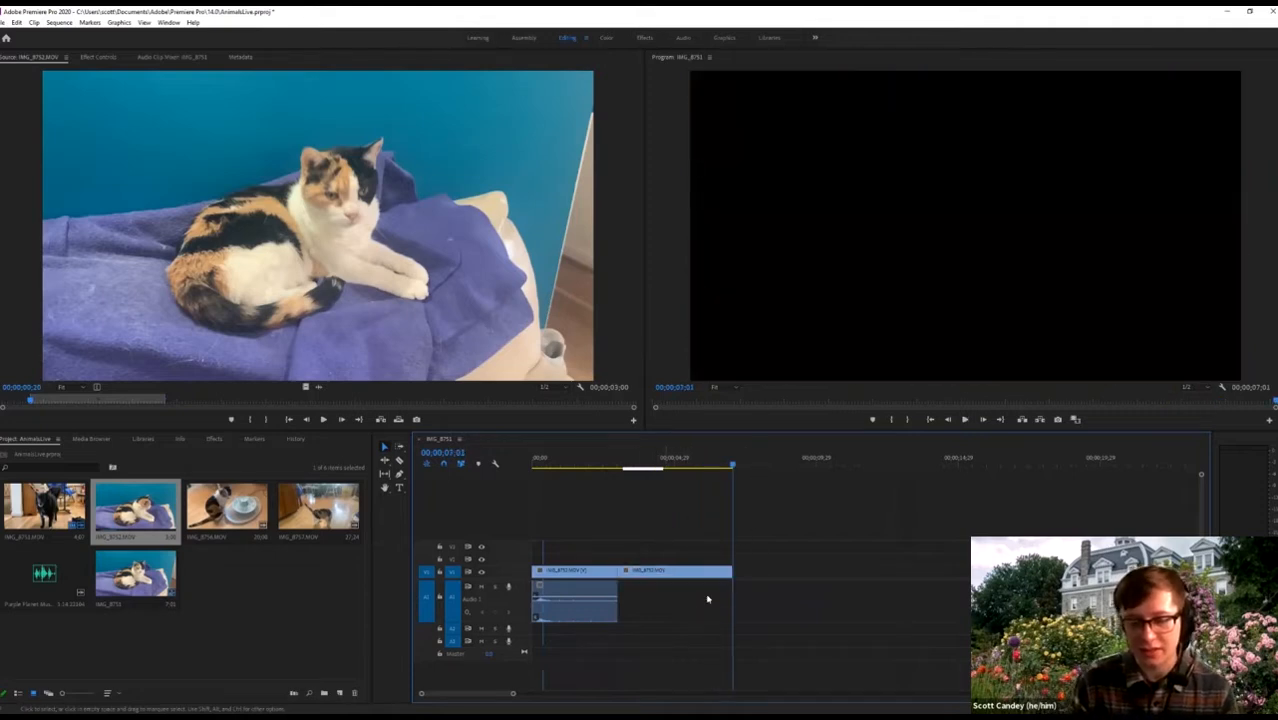
drag(608, 467, 532, 476)
key(space)
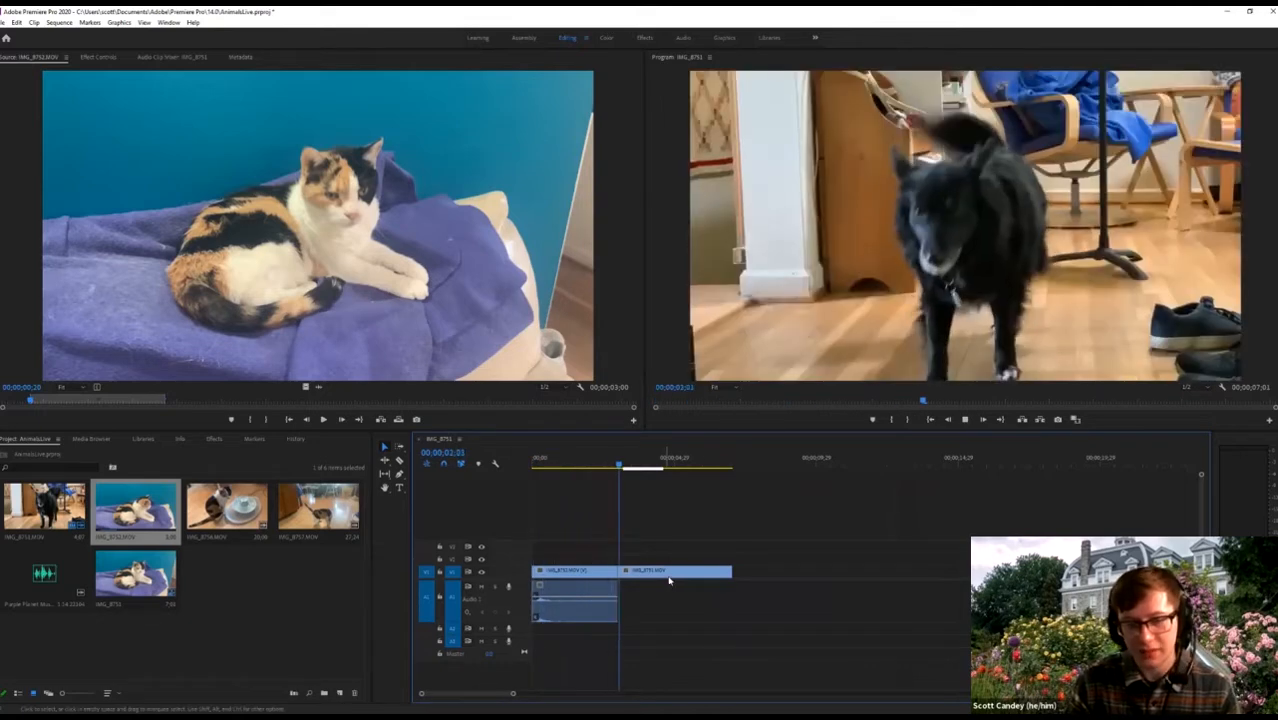
key(space)
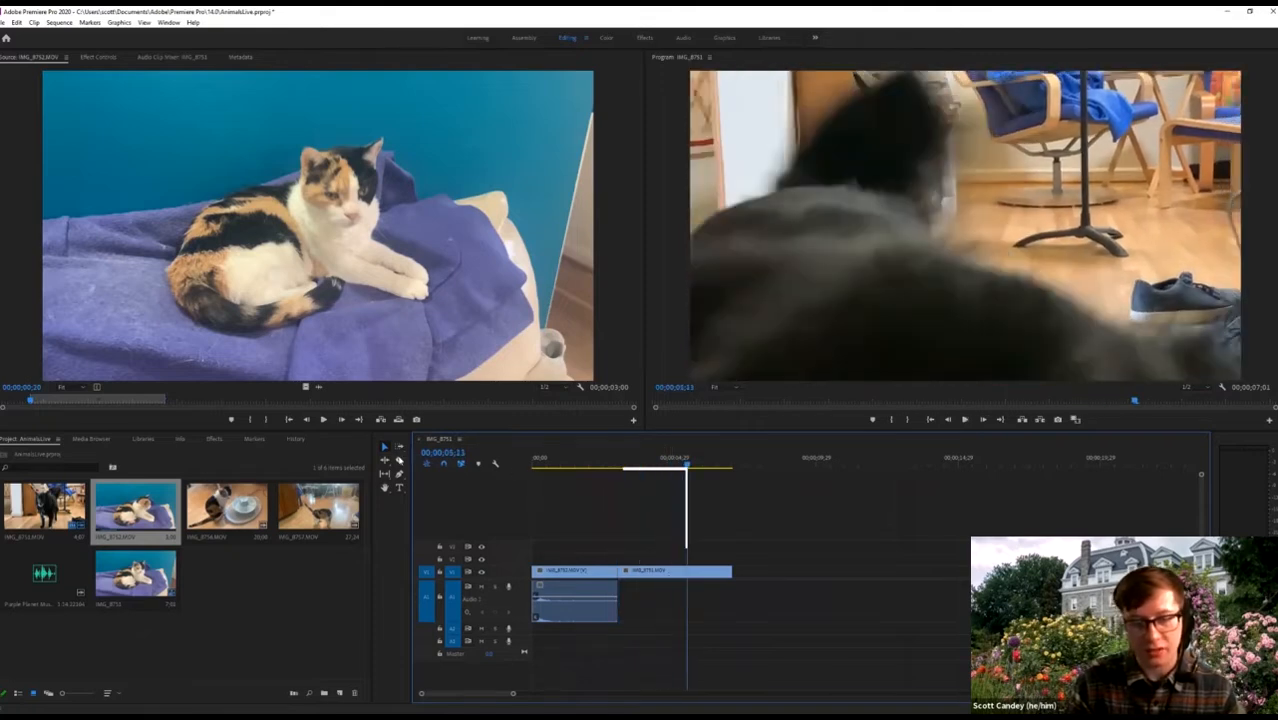
double_click(305, 515)
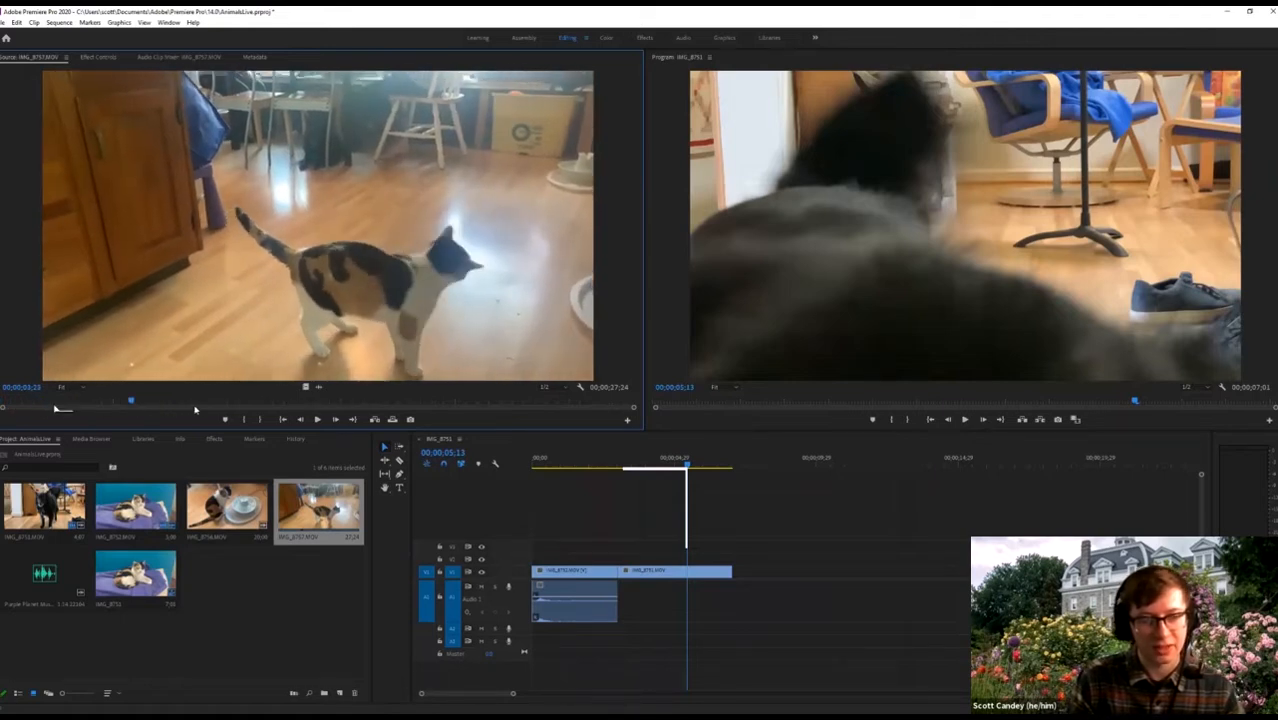
Mark a 3-second calico-cat-walking section in IMG_8757 and drop it onto the timeline.
click(306, 404)
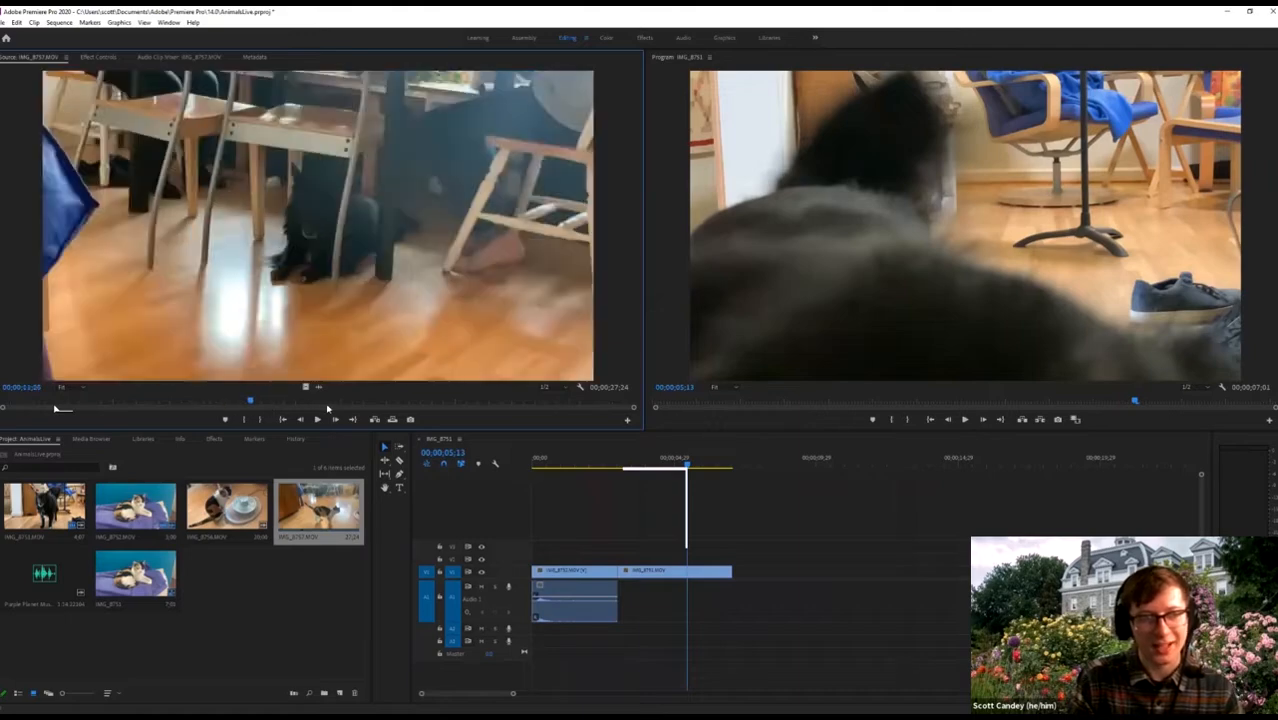
click(452, 405)
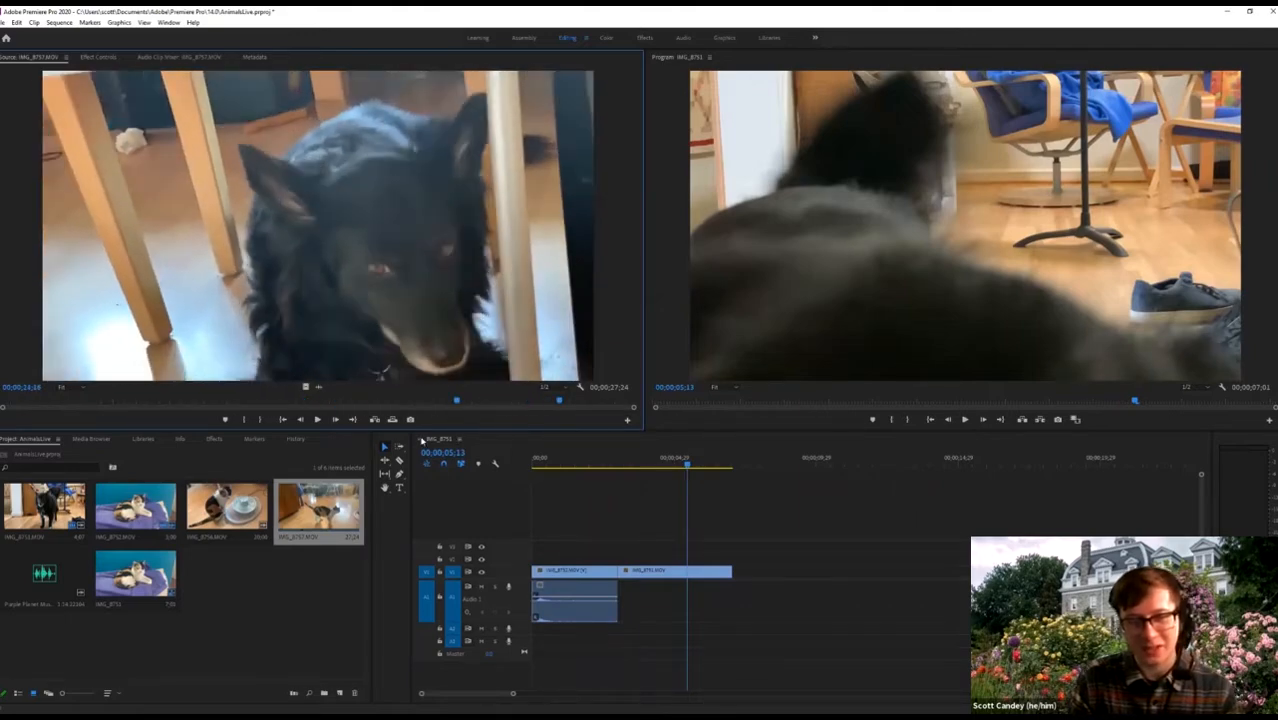
drag(258, 444, 141, 435)
mouse_move(57, 427)
mouse_down()
mouse_move(3, 426)
mouse_move(61, 426)
mouse_up()
drag(305, 420, 341, 421)
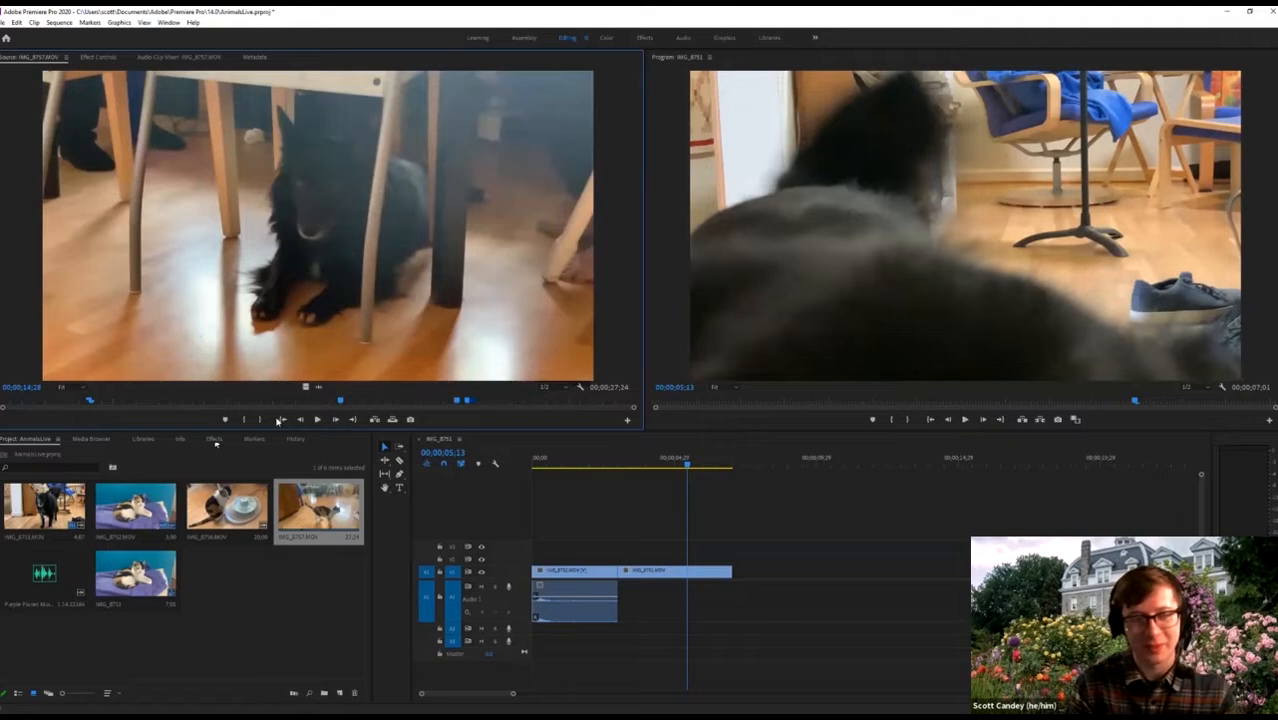
drag(163, 428, 74, 414)
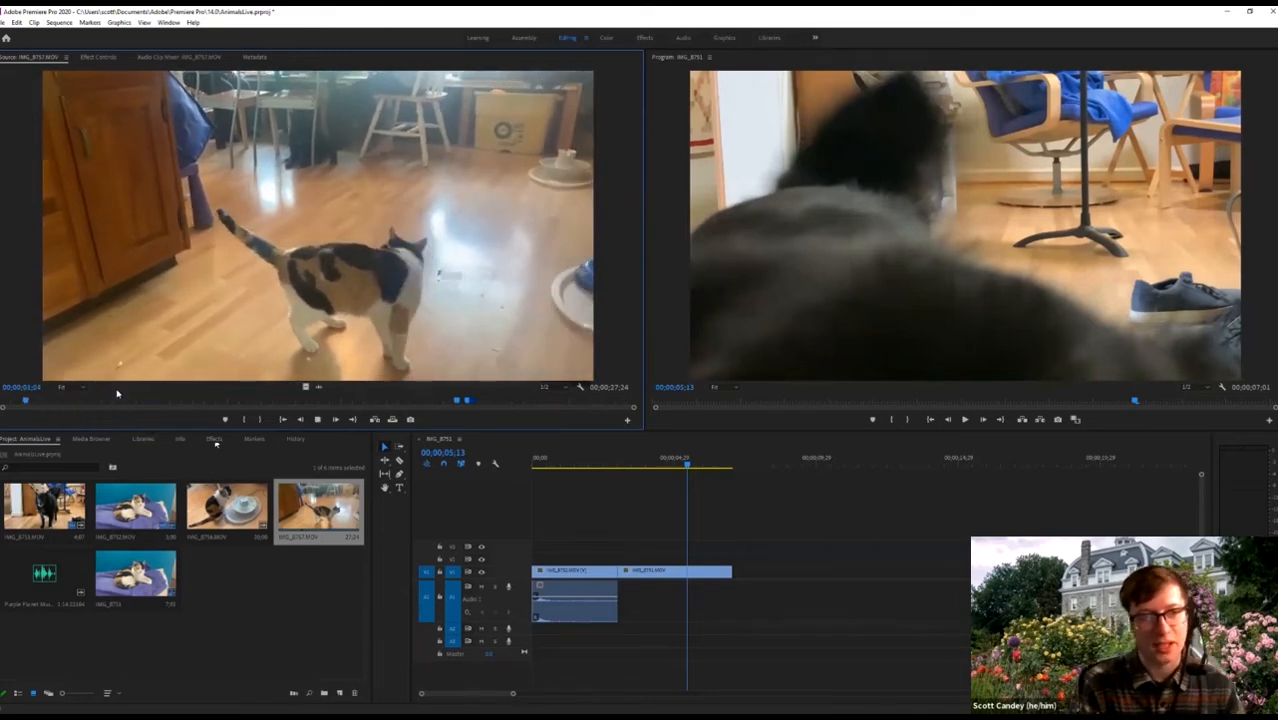
key(space)
key(i)
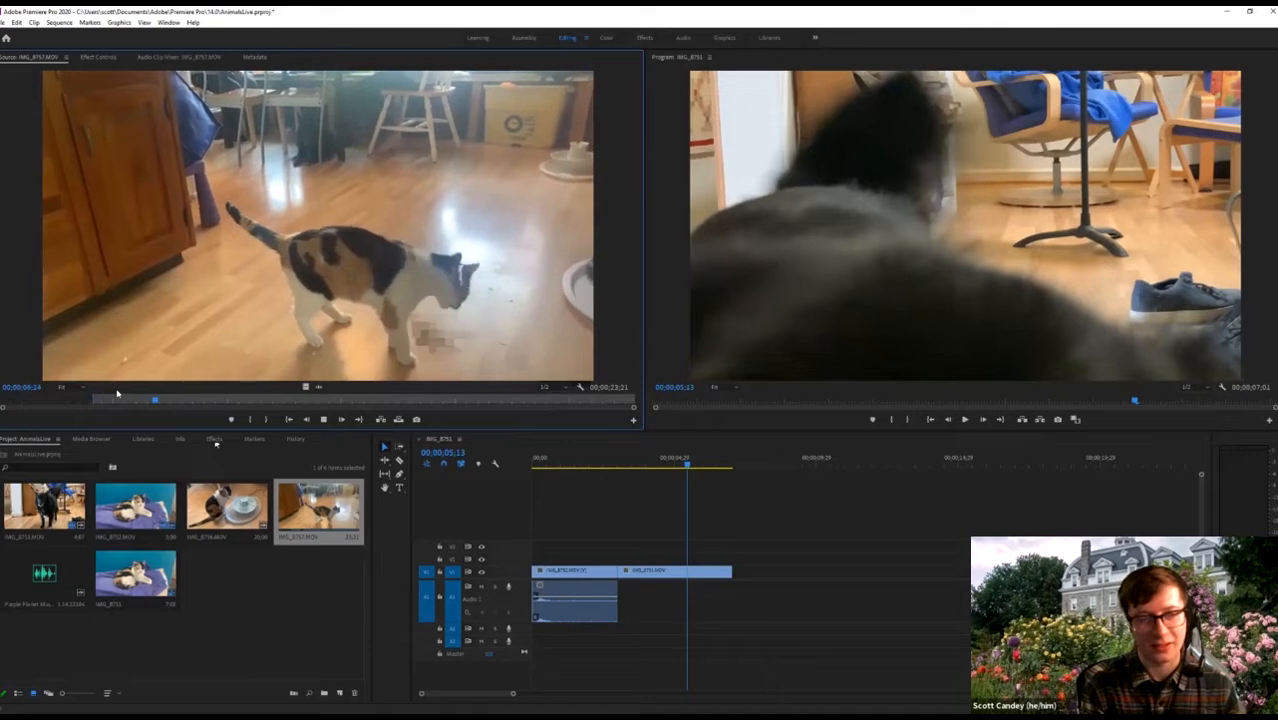
key(o)
key(space)
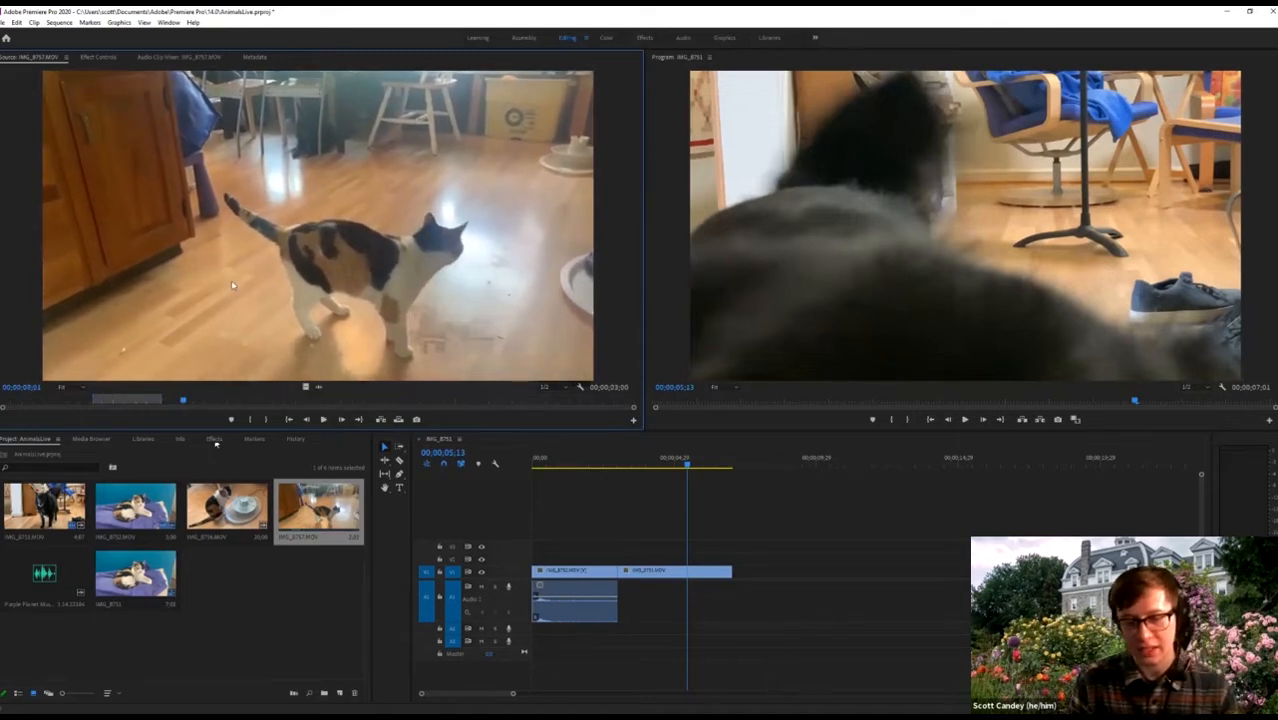
drag(231, 285, 780, 570)
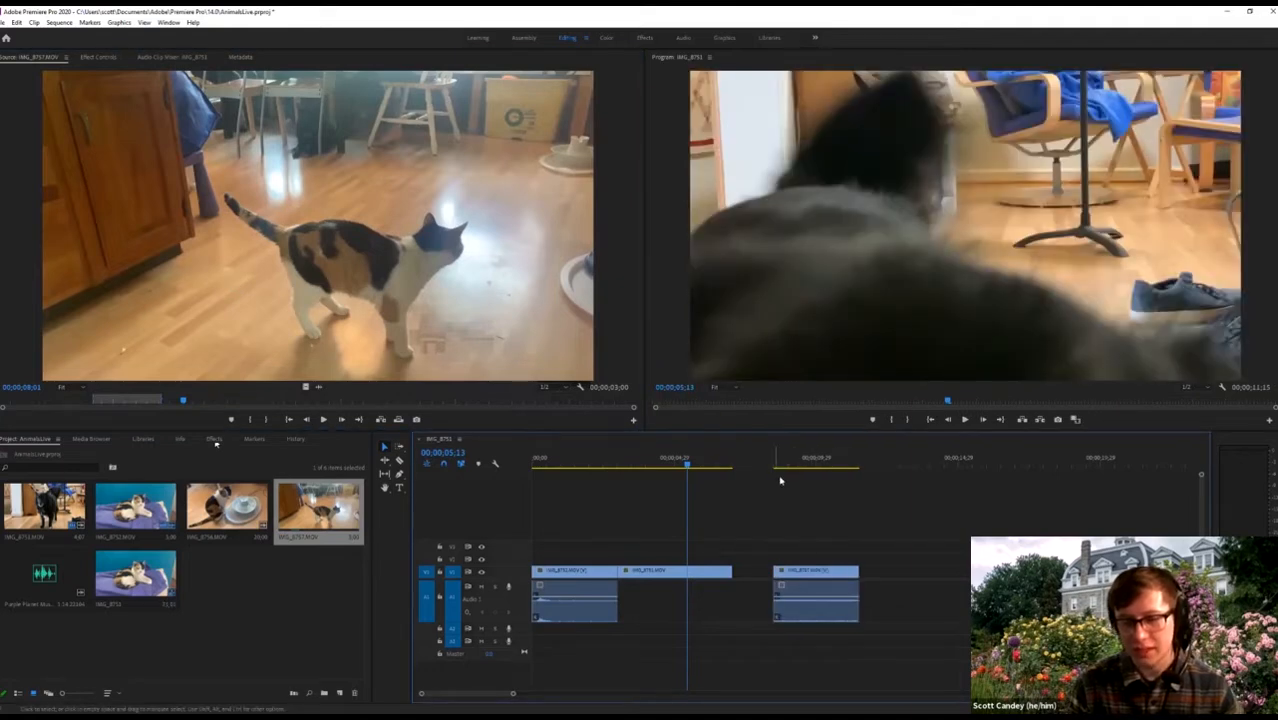
Skim IMG_8757 toward the dog footage and mark a new in-point.
drag(200, 399, 258, 404)
key(space)
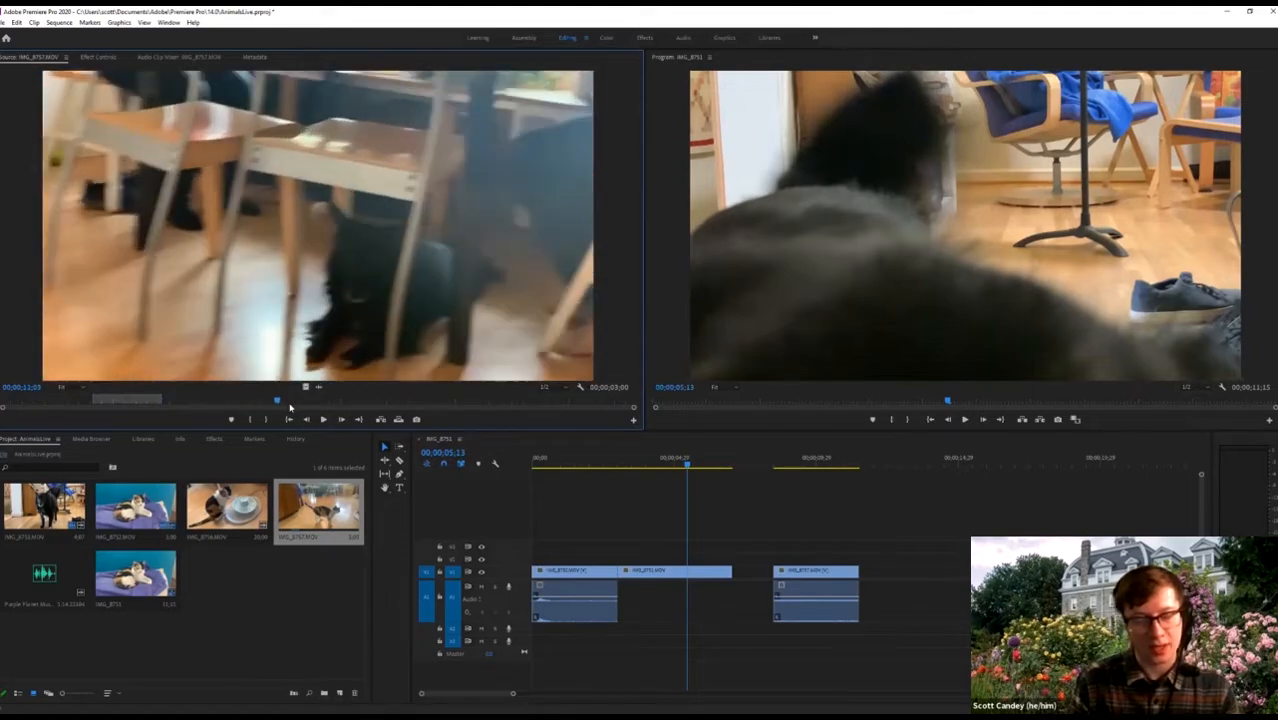
drag(318, 409, 202, 404)
key(space)
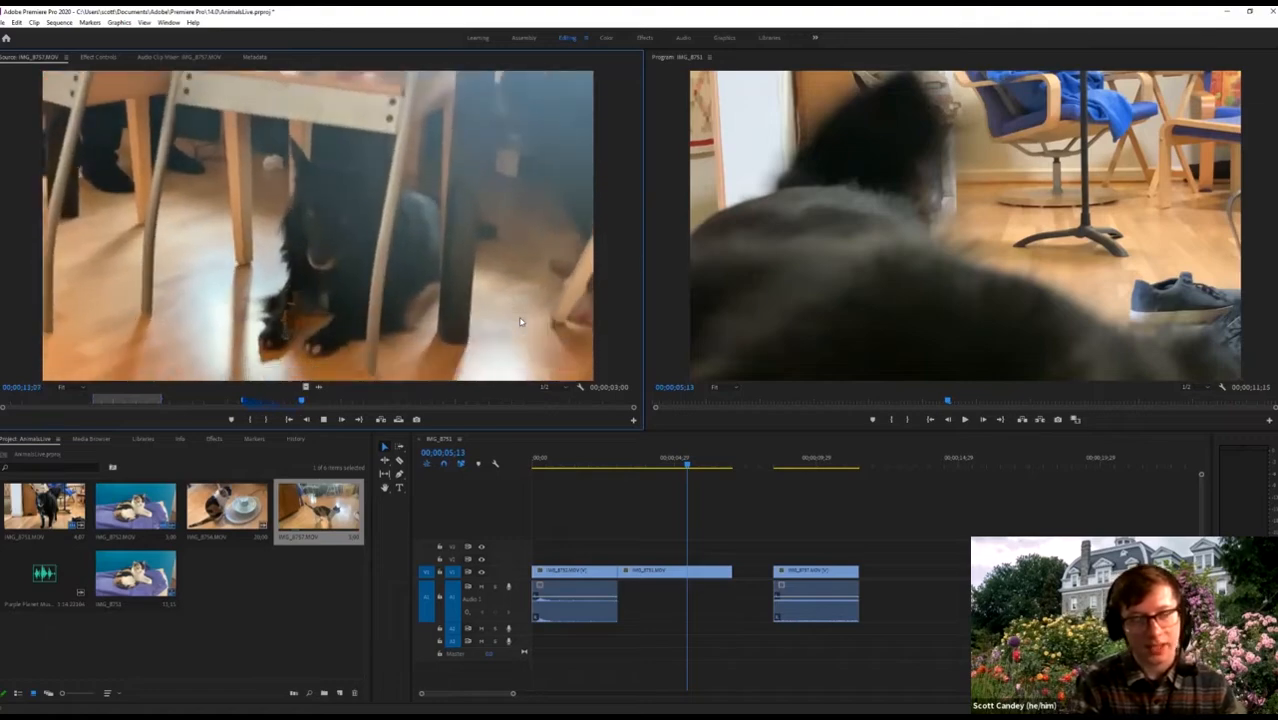
key(i)
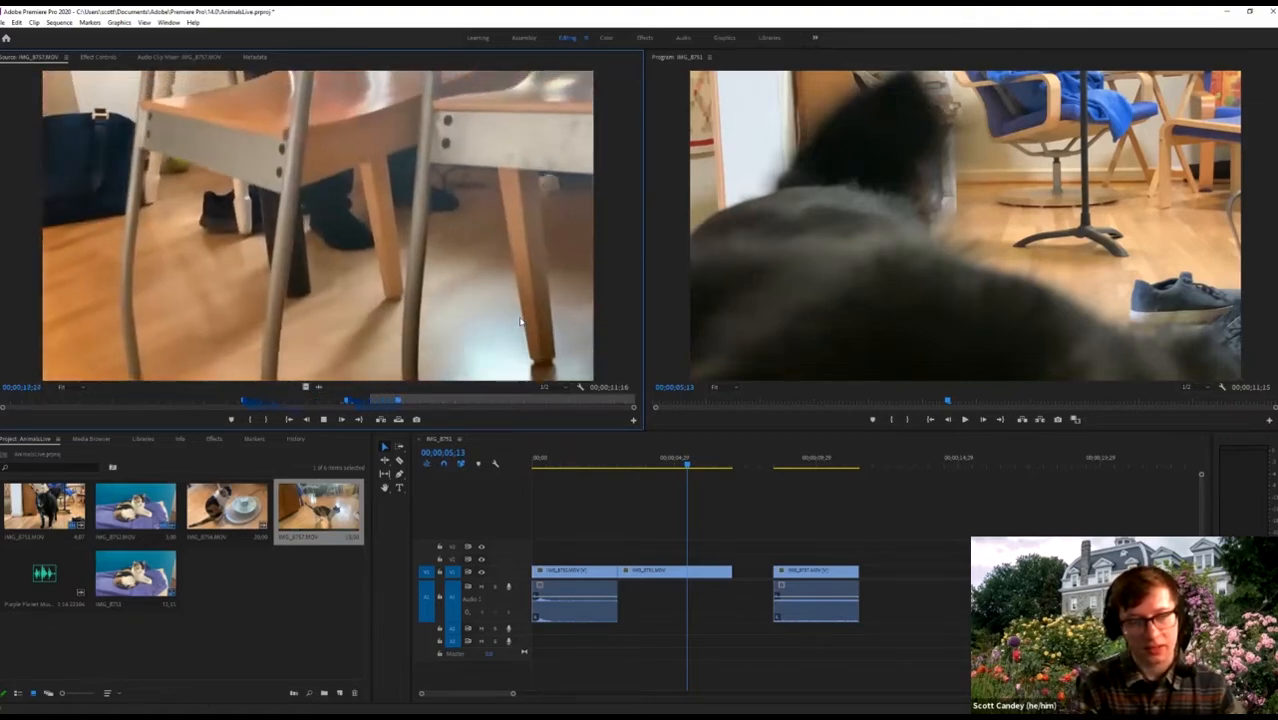
Set in and out points around the dog-under-the-chairs close-up in IMG_8757.
key(i)
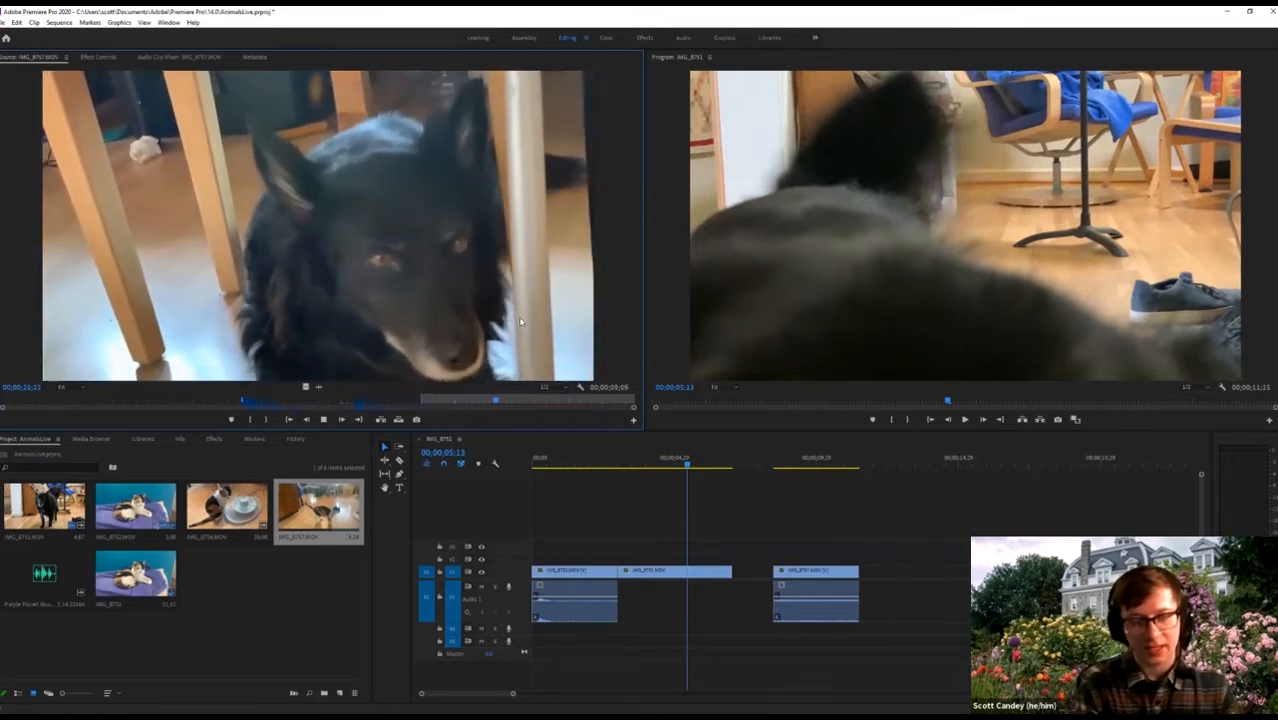
key(i)
key(space)
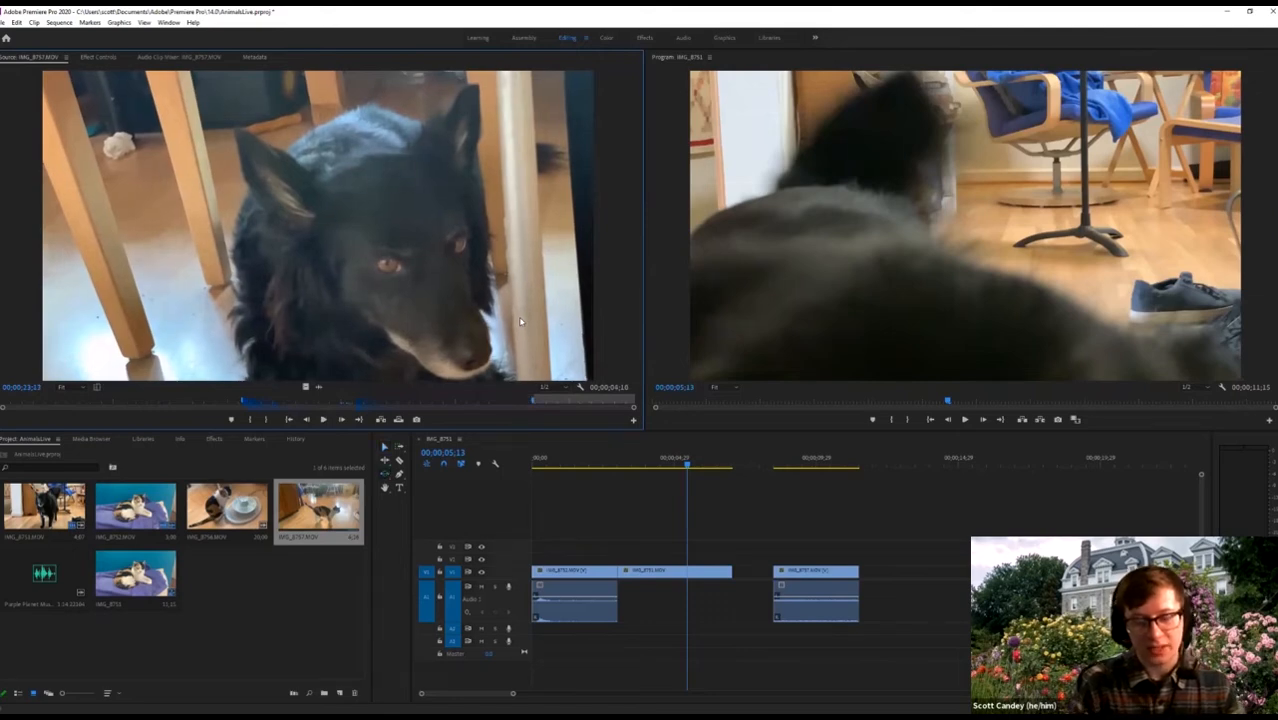
click(405, 401)
click(323, 419)
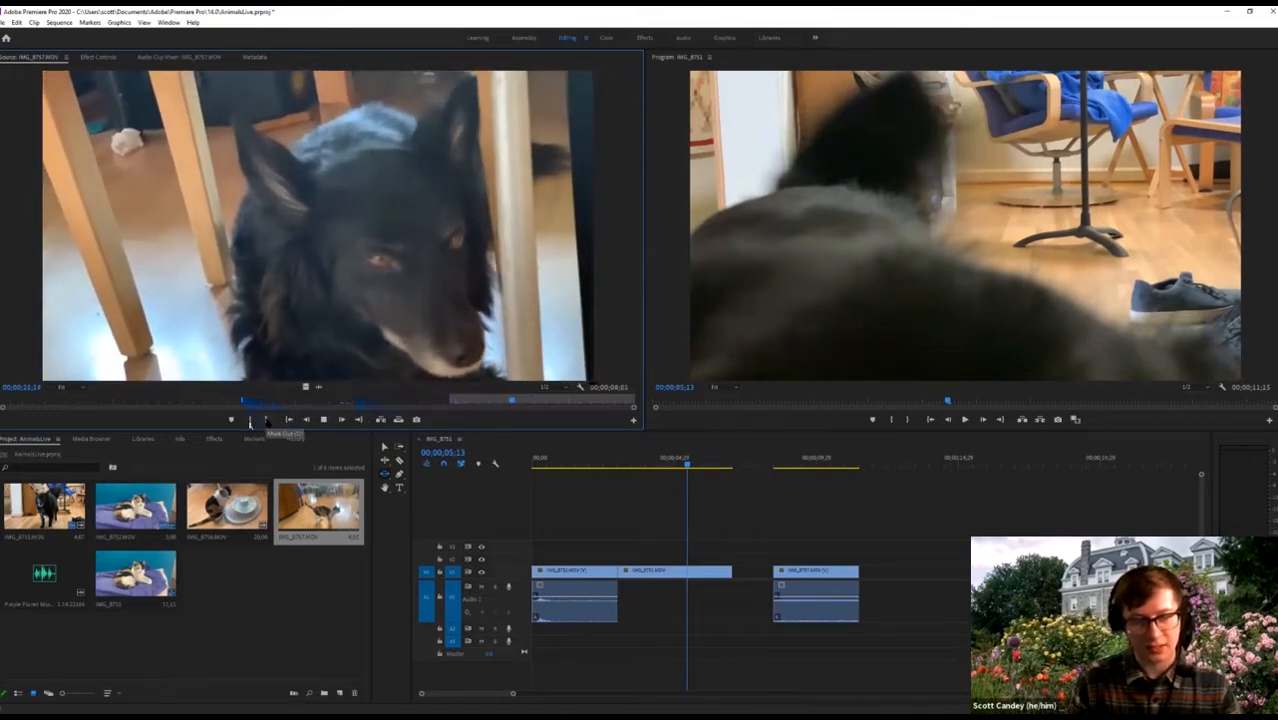
click(266, 420)
key(space)
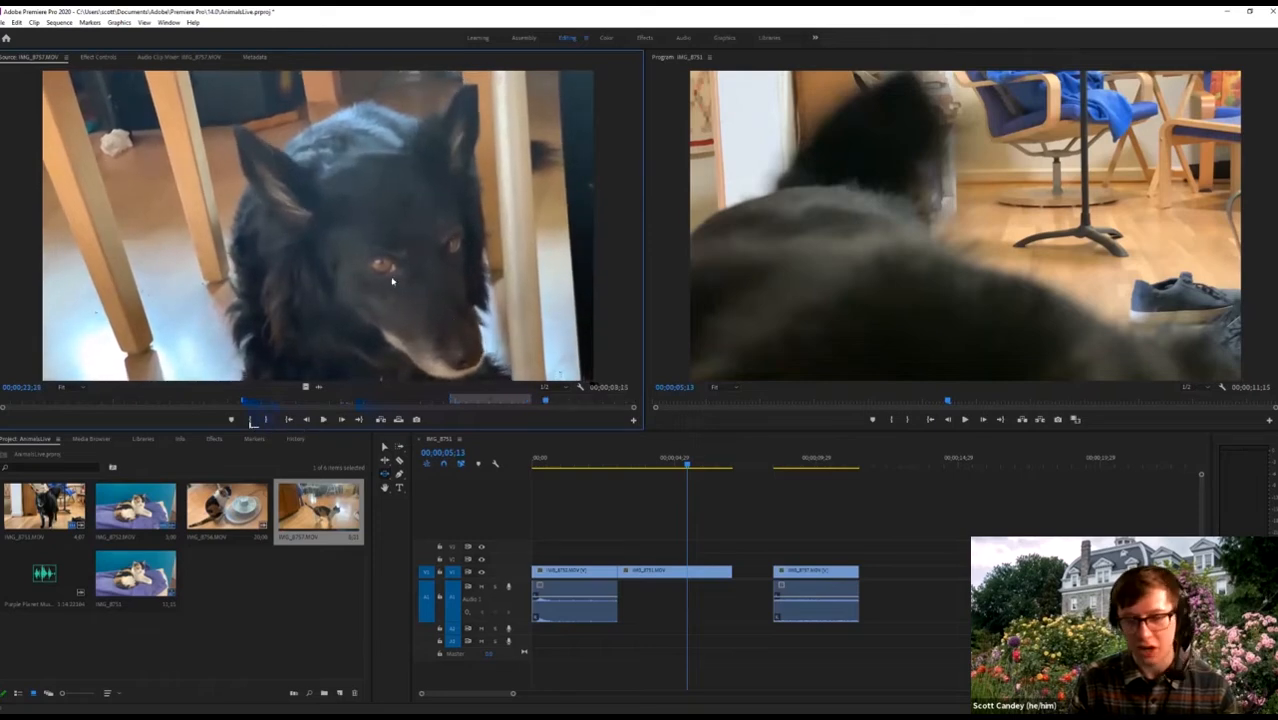
Append the marked dog close-up after the kitchen cat clip and play the sequence.
drag(393, 284, 860, 590)
drag(779, 464, 768, 464)
key(space)
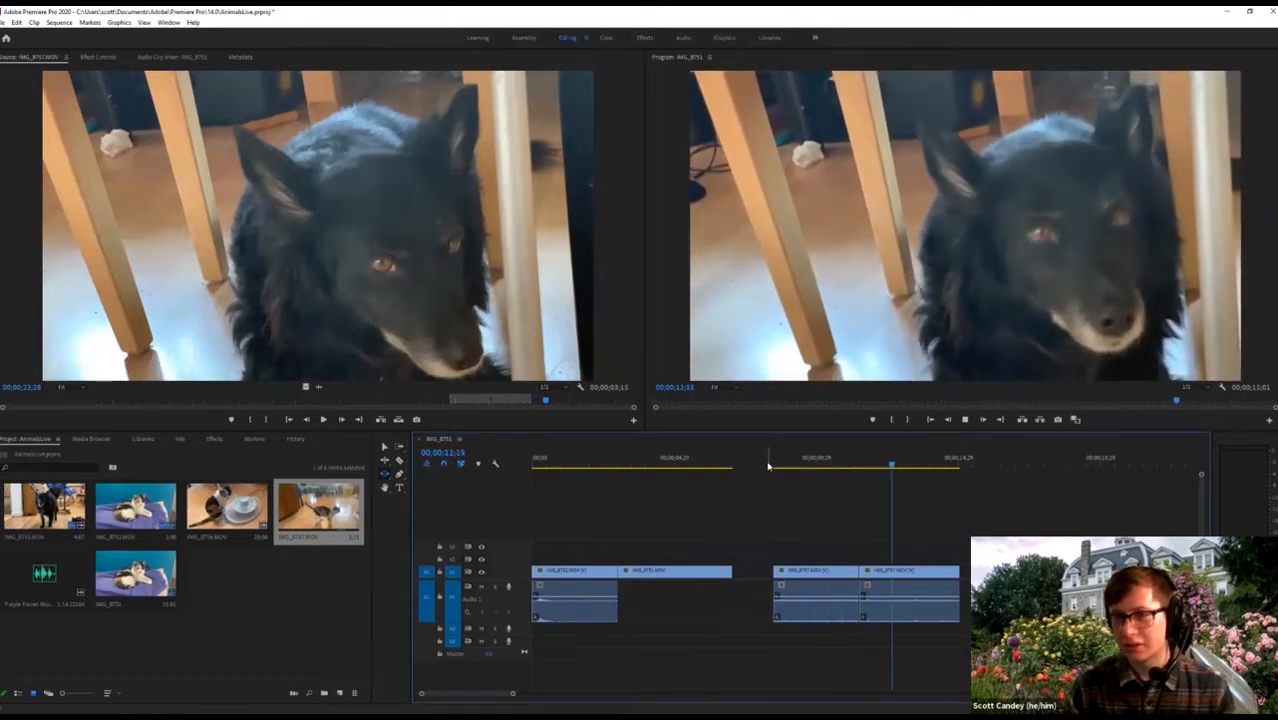
Play the sequence briefly, then skim past the dog clip to 00;00;09;28 in the kitchen cat clip.
key(i)
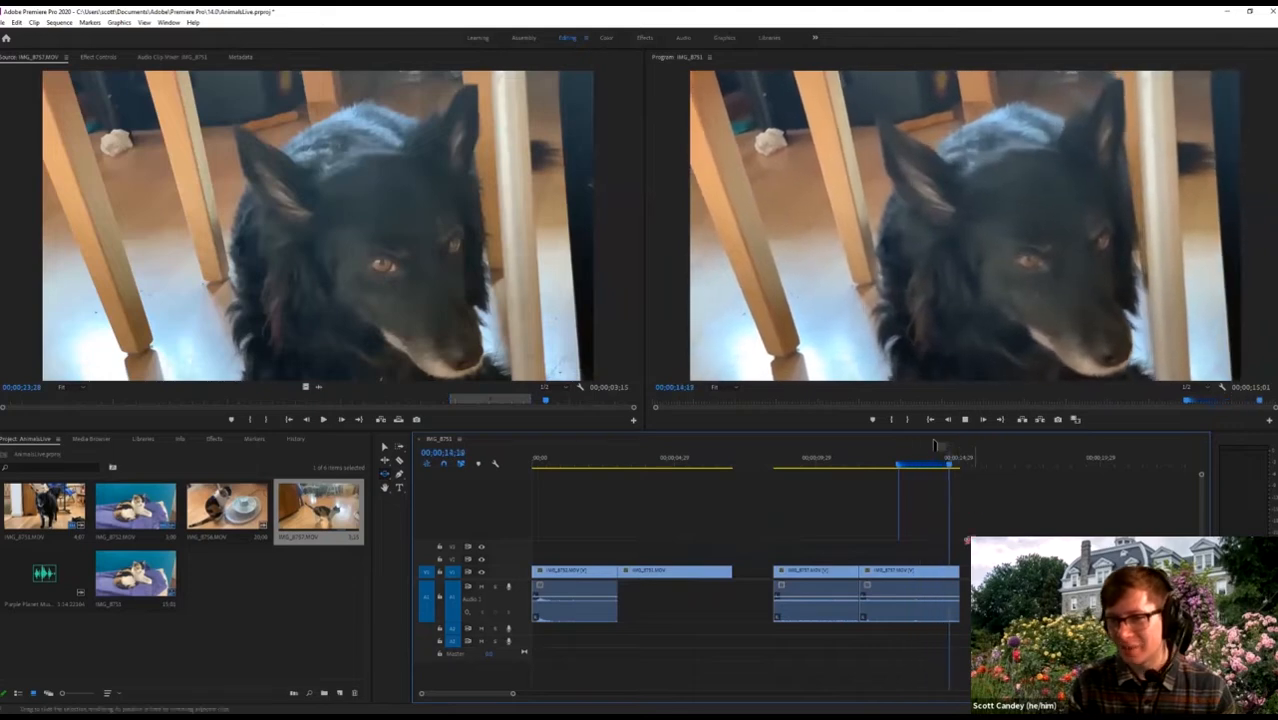
key(space)
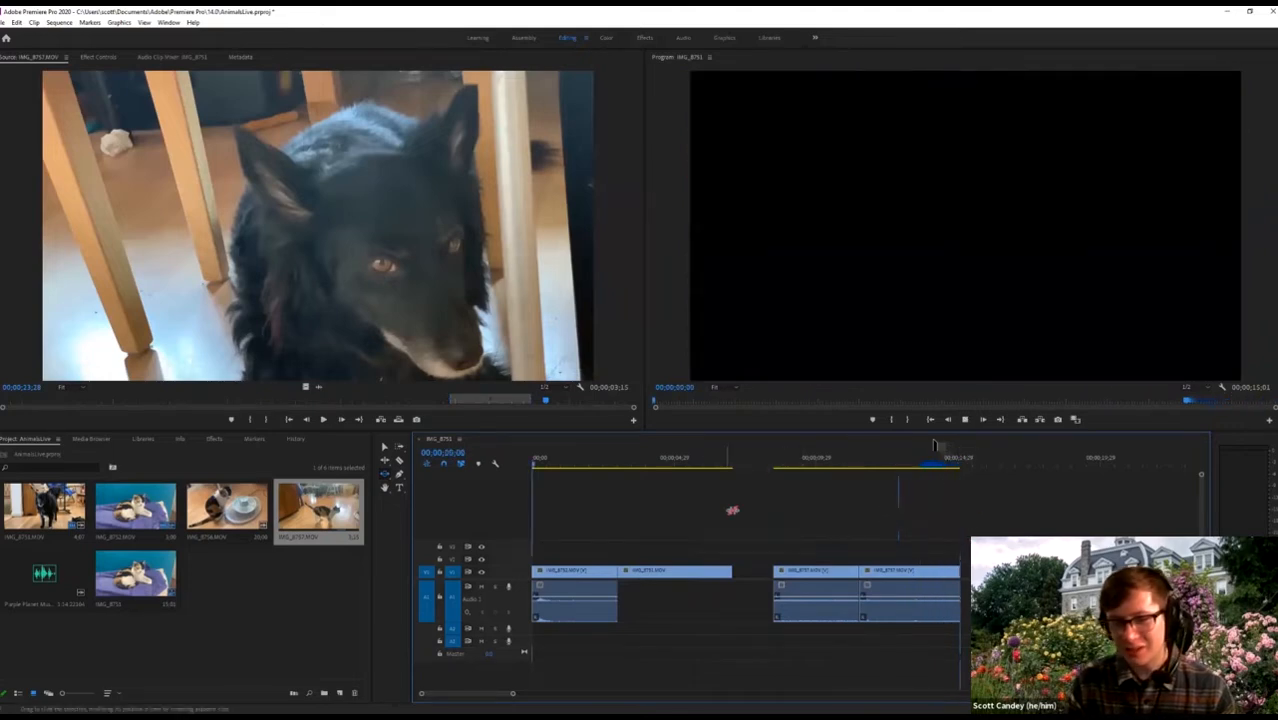
key(space)
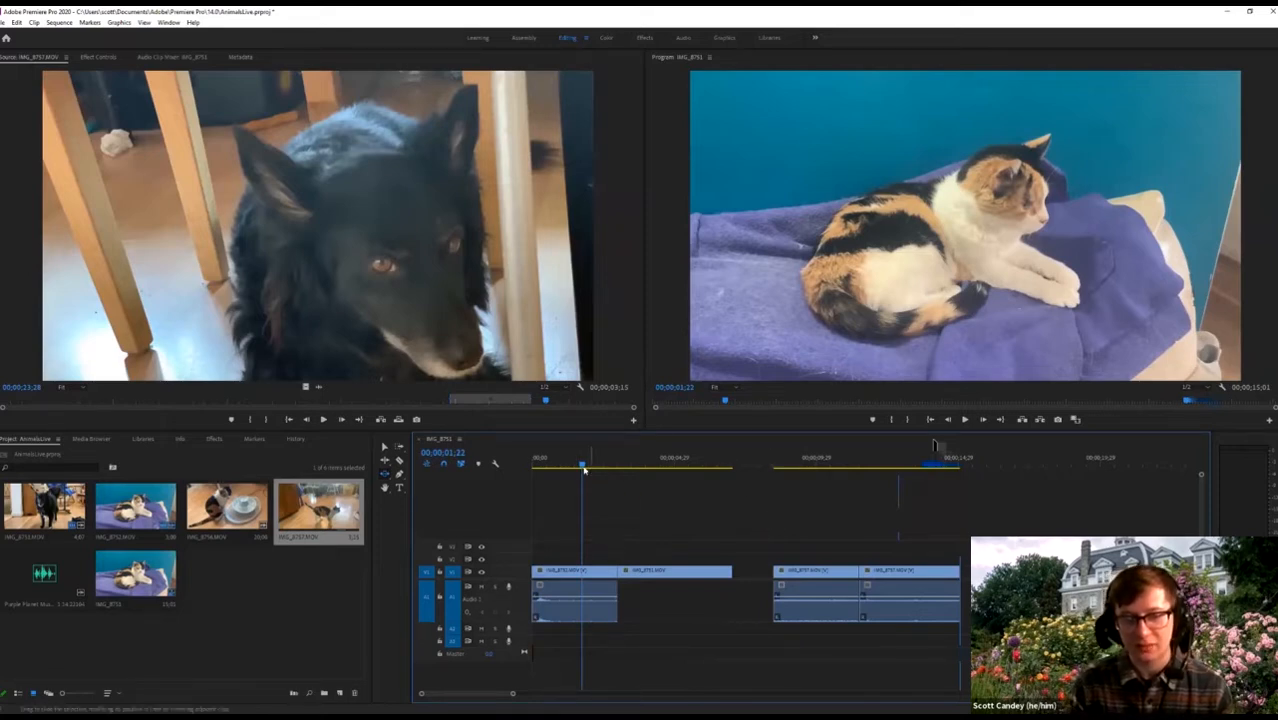
mouse_move(585, 470)
mouse_down()
mouse_move(702, 468)
mouse_move(596, 474)
mouse_up()
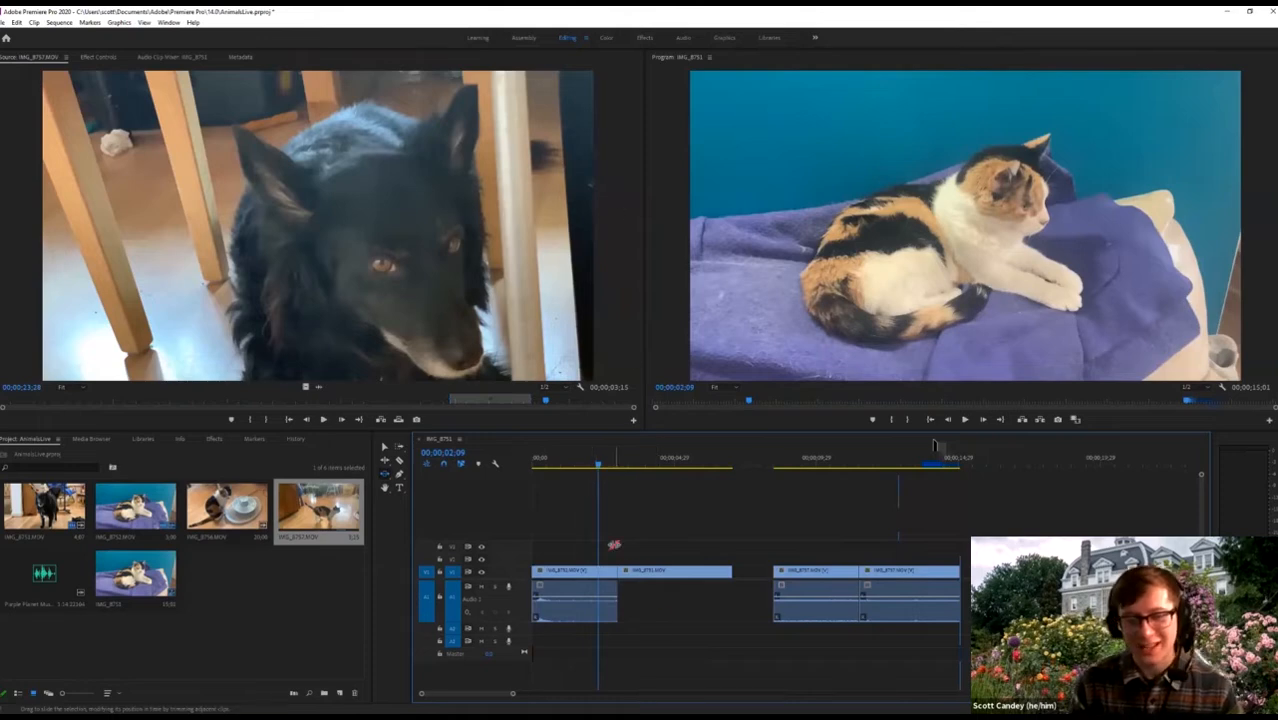
click(631, 467)
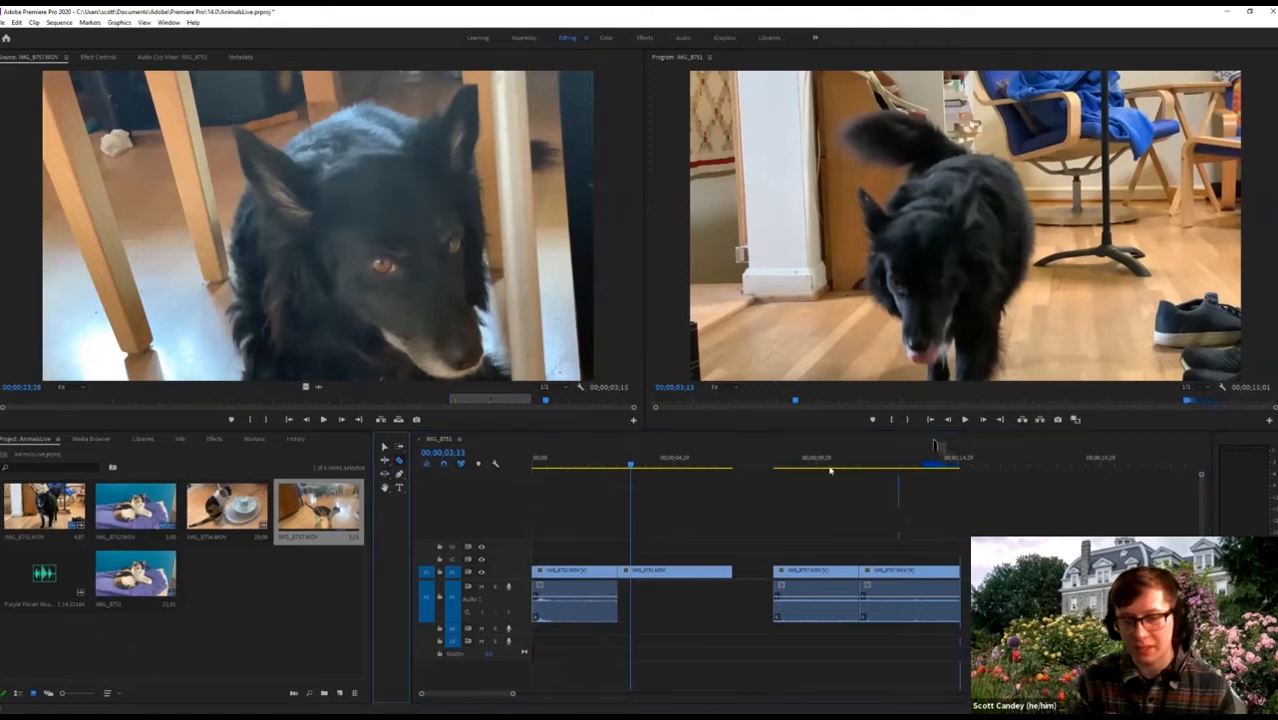
drag(631, 466, 817, 470)
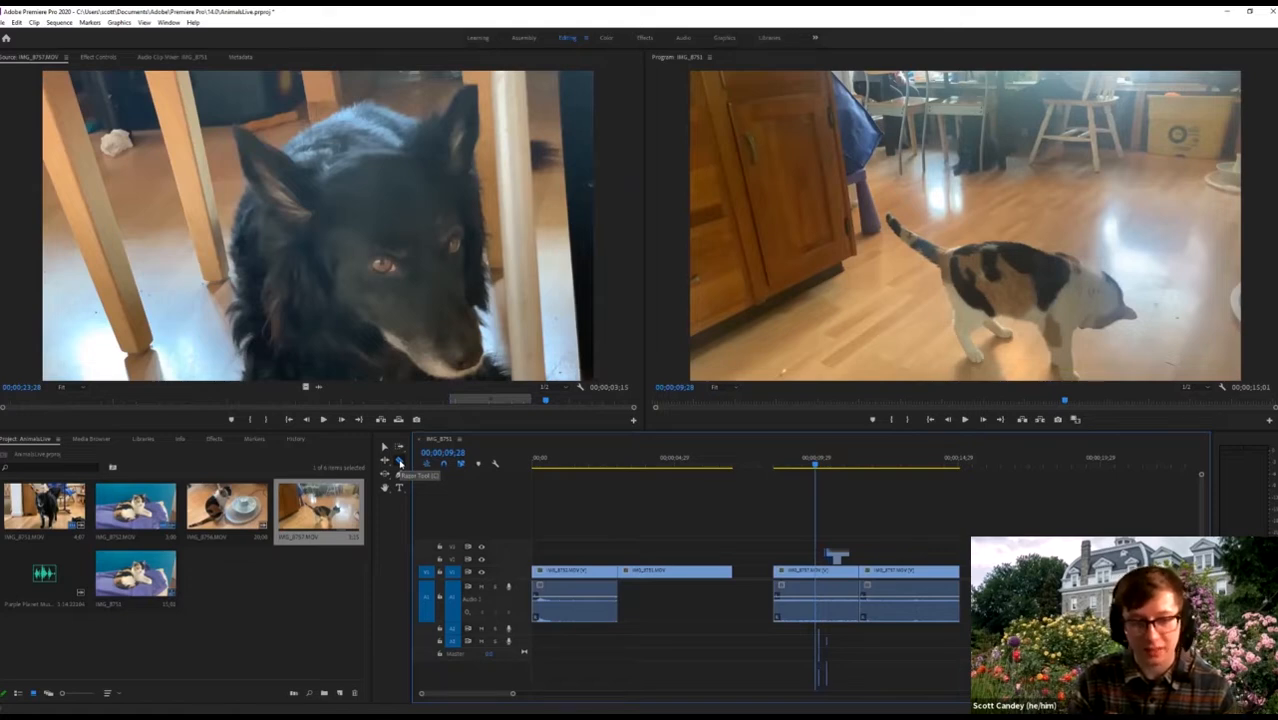
Razor the kitchen cat clip at the playhead and at 00;00;11;01, then zoom in.
click(401, 462)
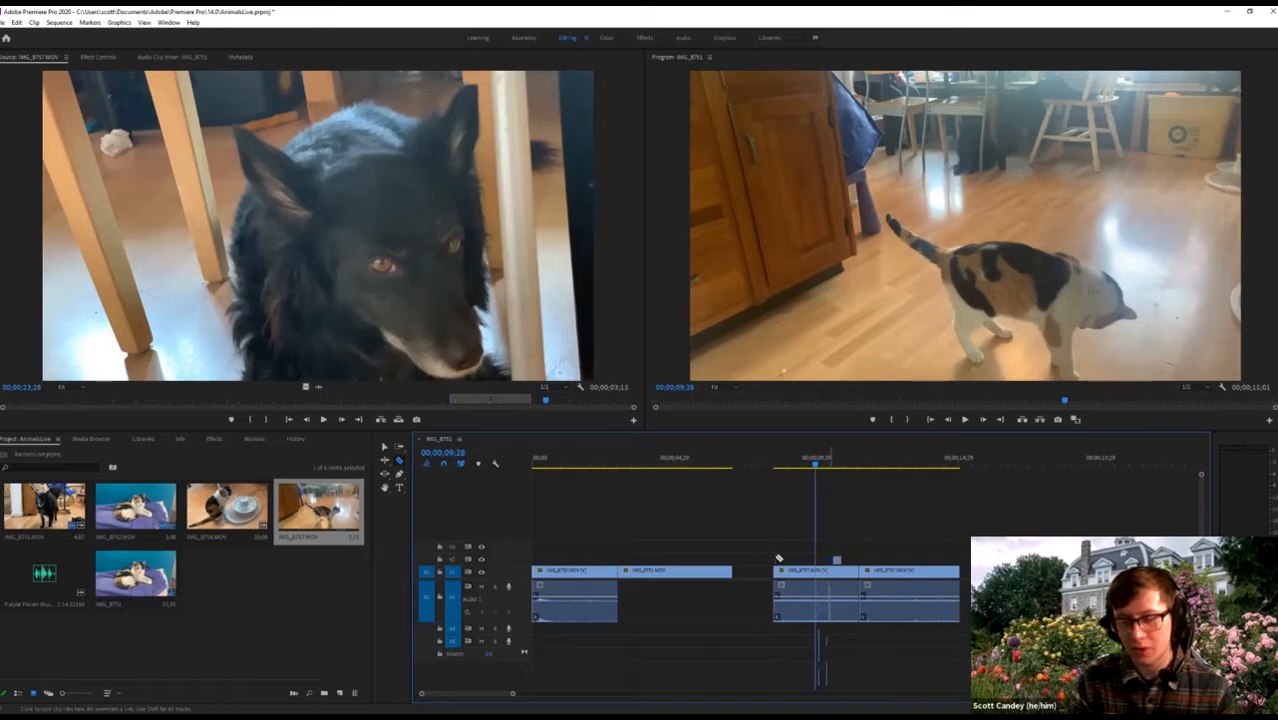
click(812, 578)
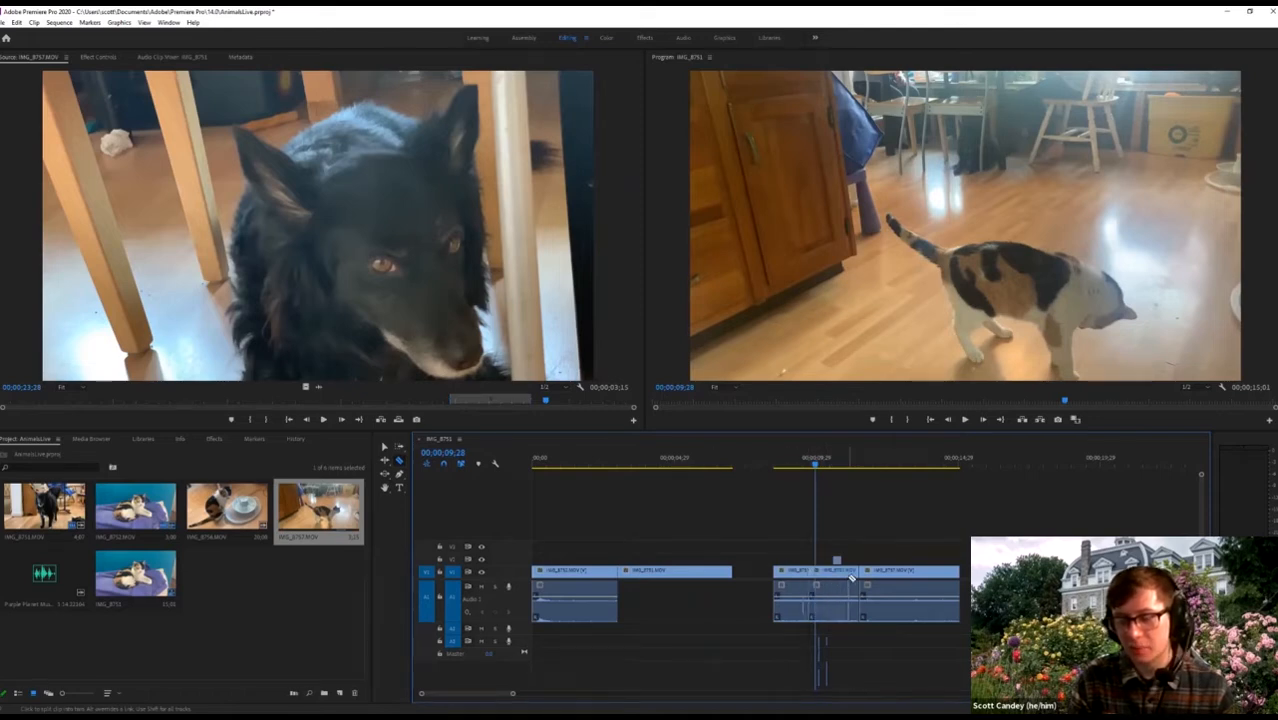
drag(815, 463, 850, 480)
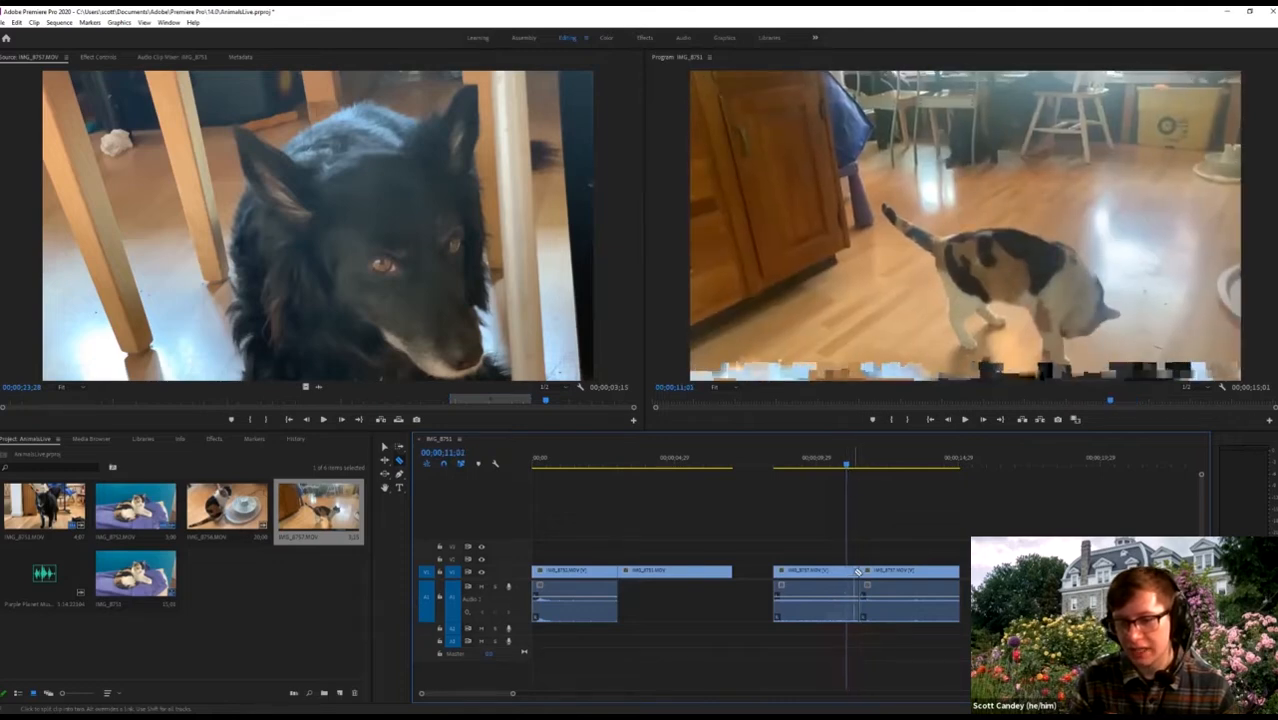
click(854, 571)
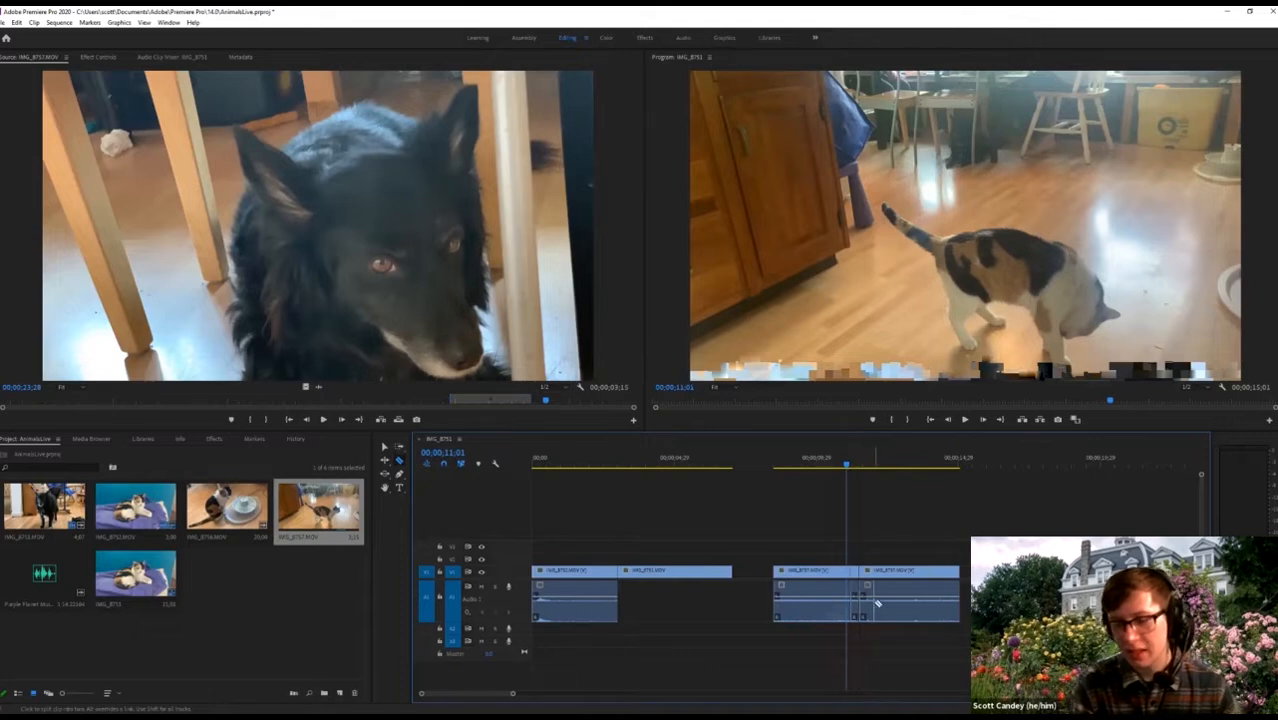
key(=)
key(=)
key(=)
key(=)
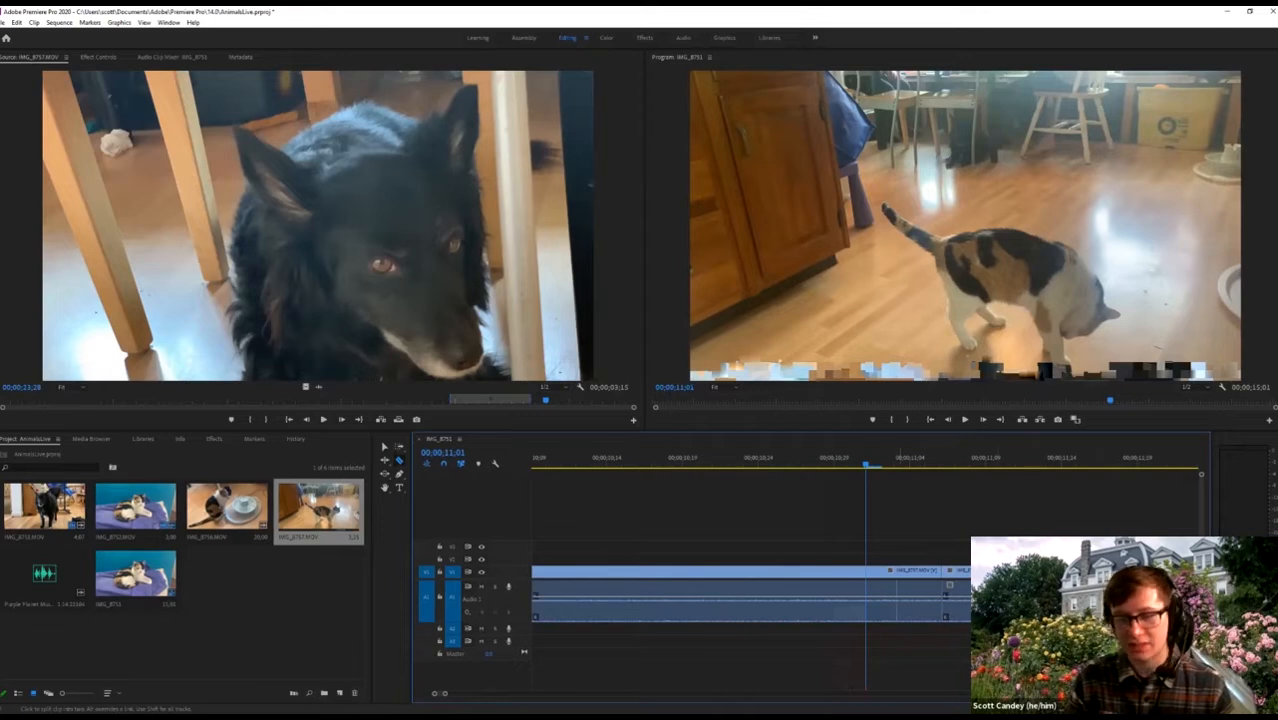
Ripple Delete the kitchen cat section after the razor cut so the dog close-up follows.
key(v)
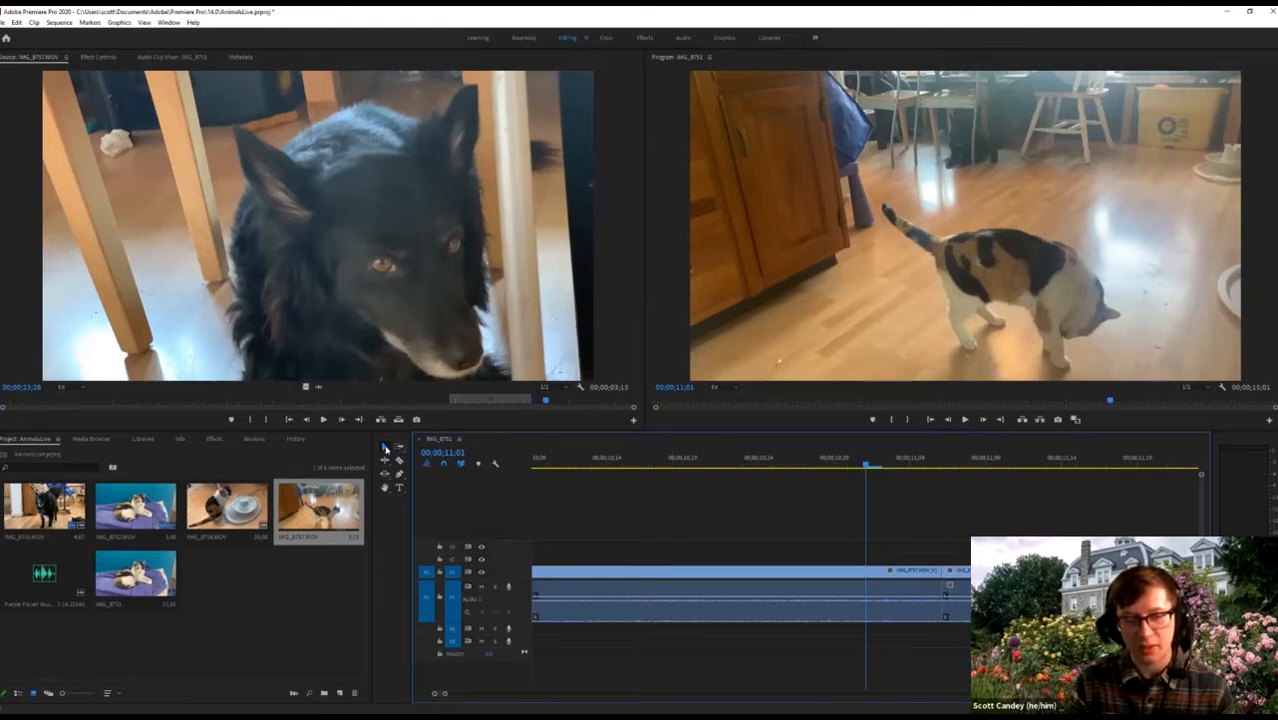
click(384, 449)
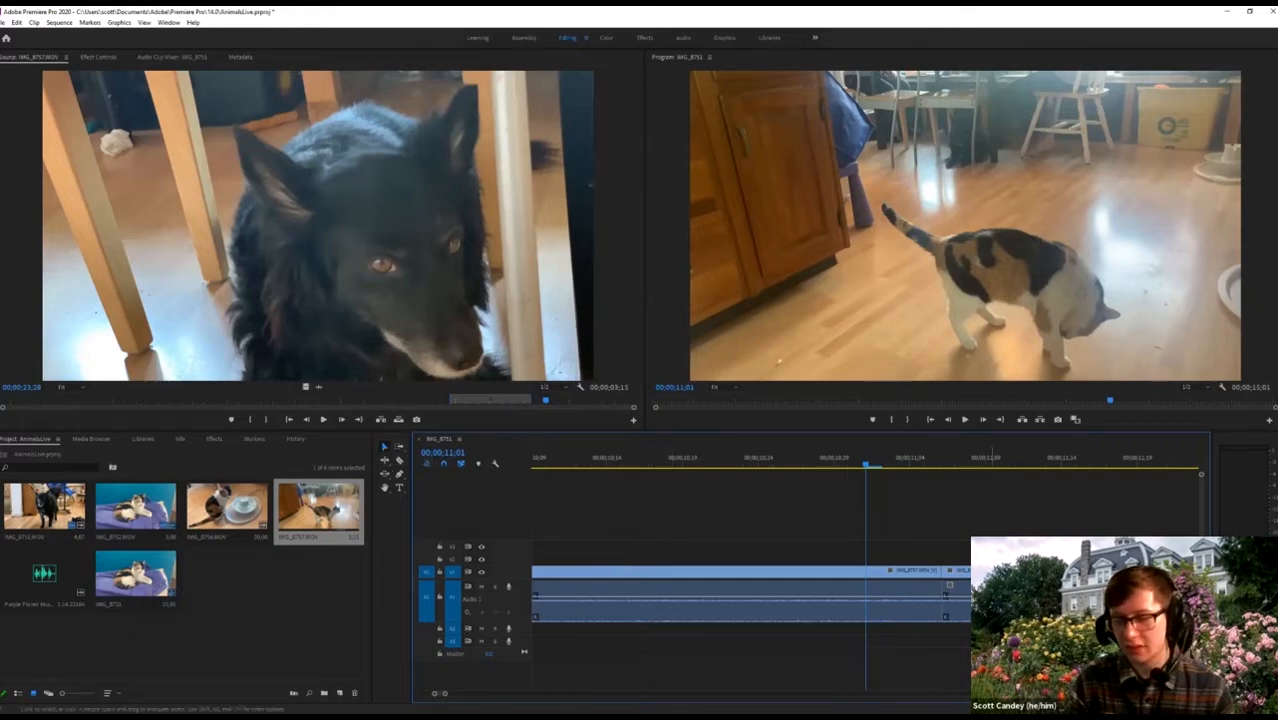
click(956, 598)
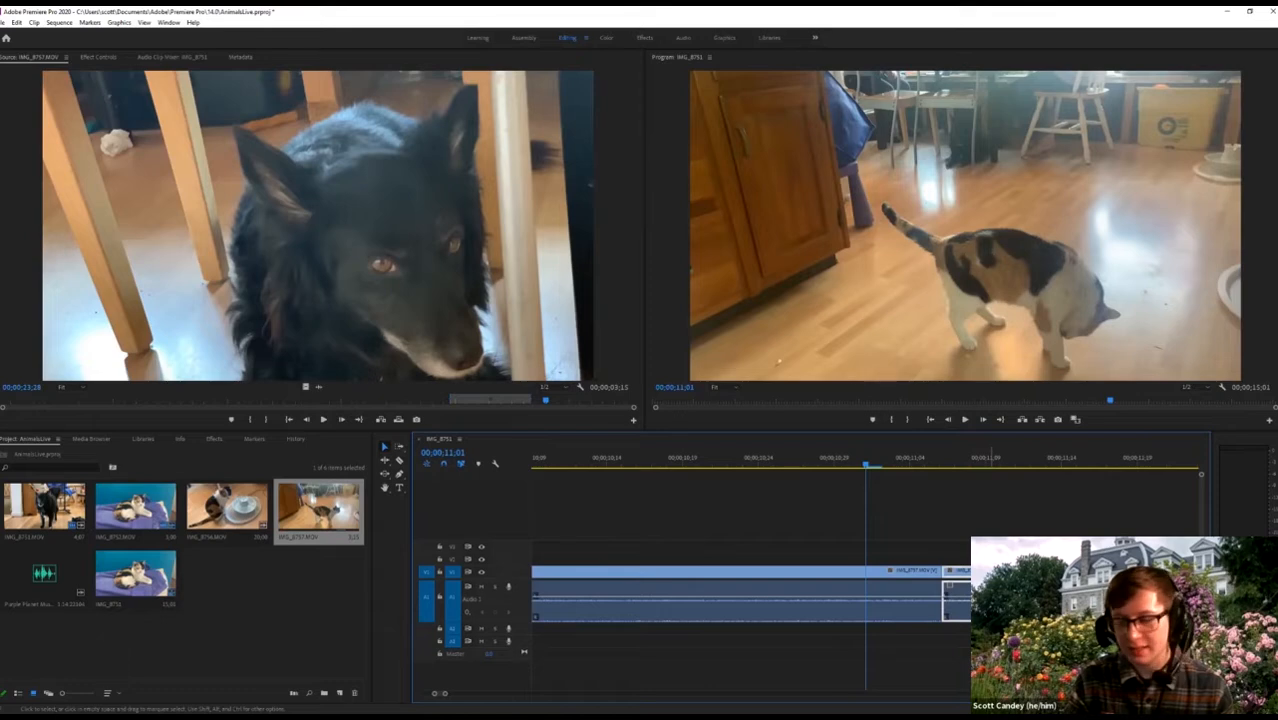
key(Delete)
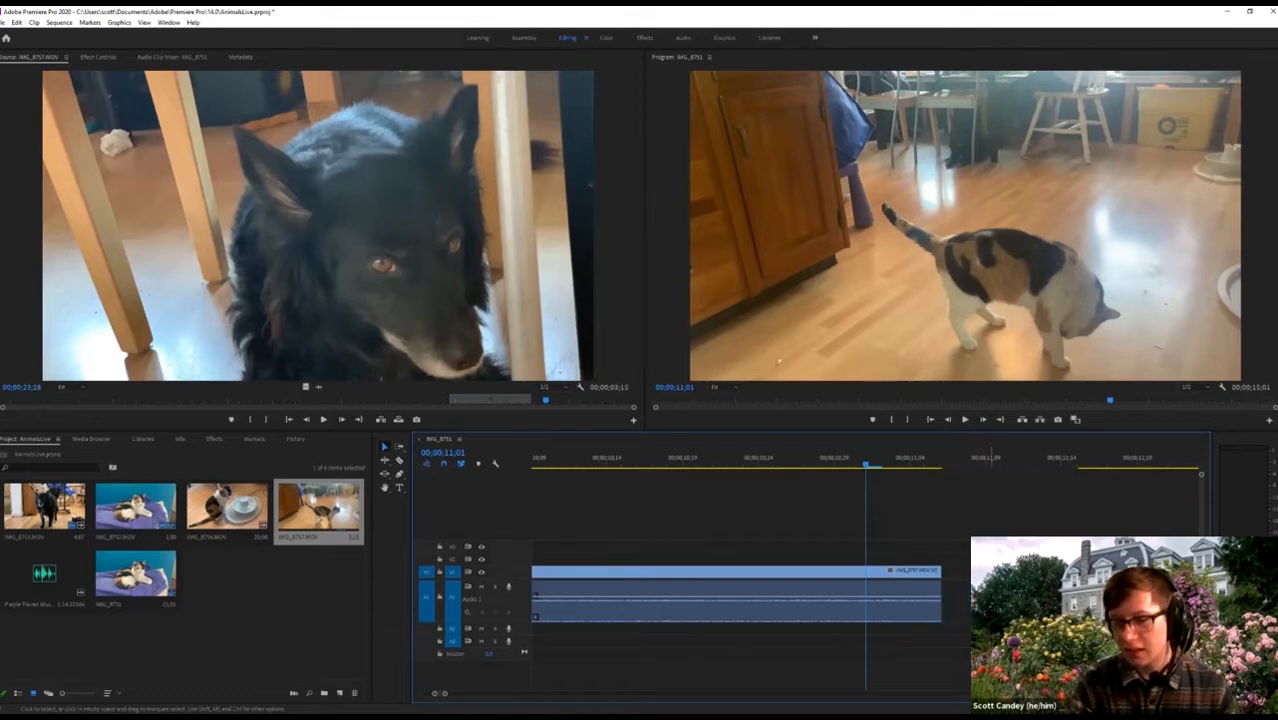
key(ctrl+z)
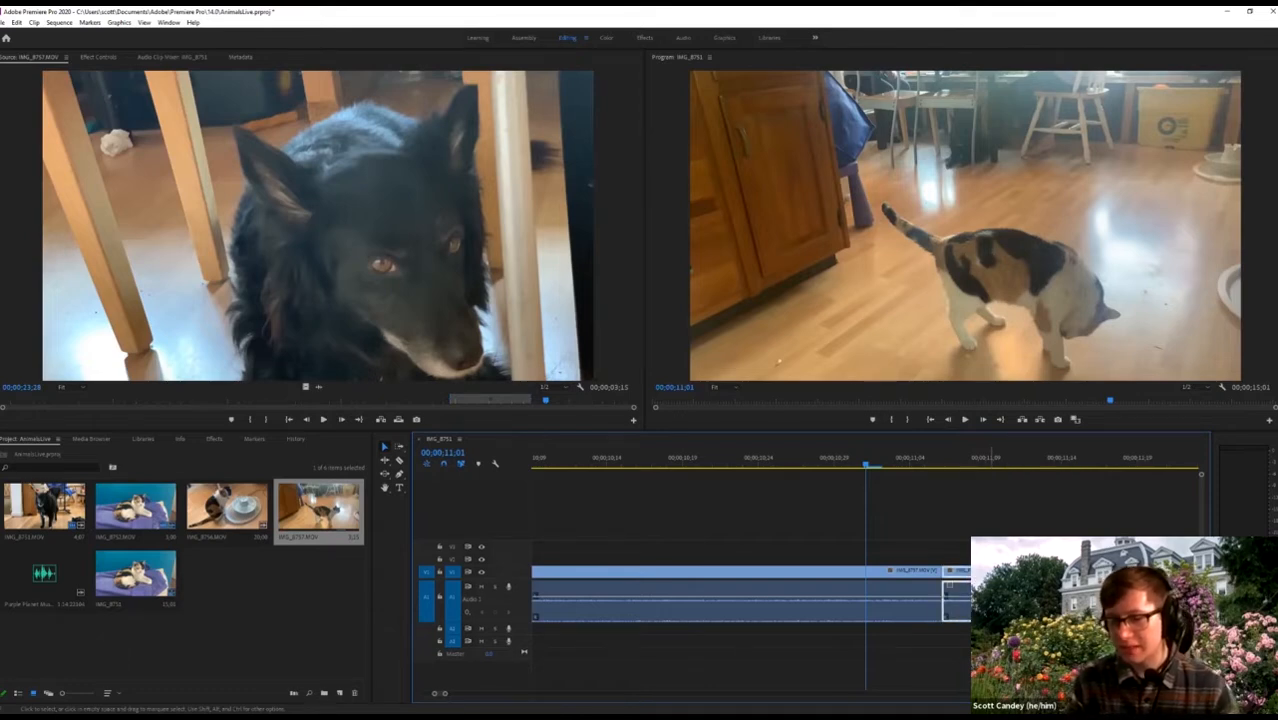
right_click(956, 598)
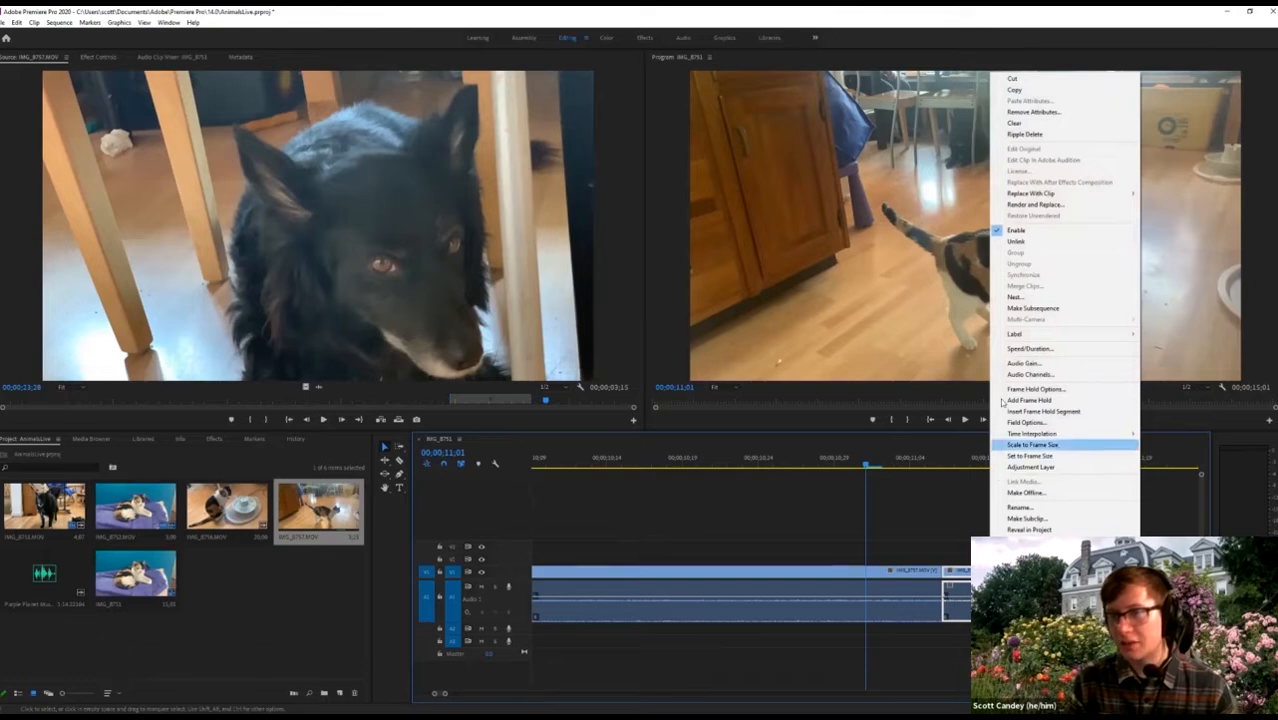
click(1055, 135)
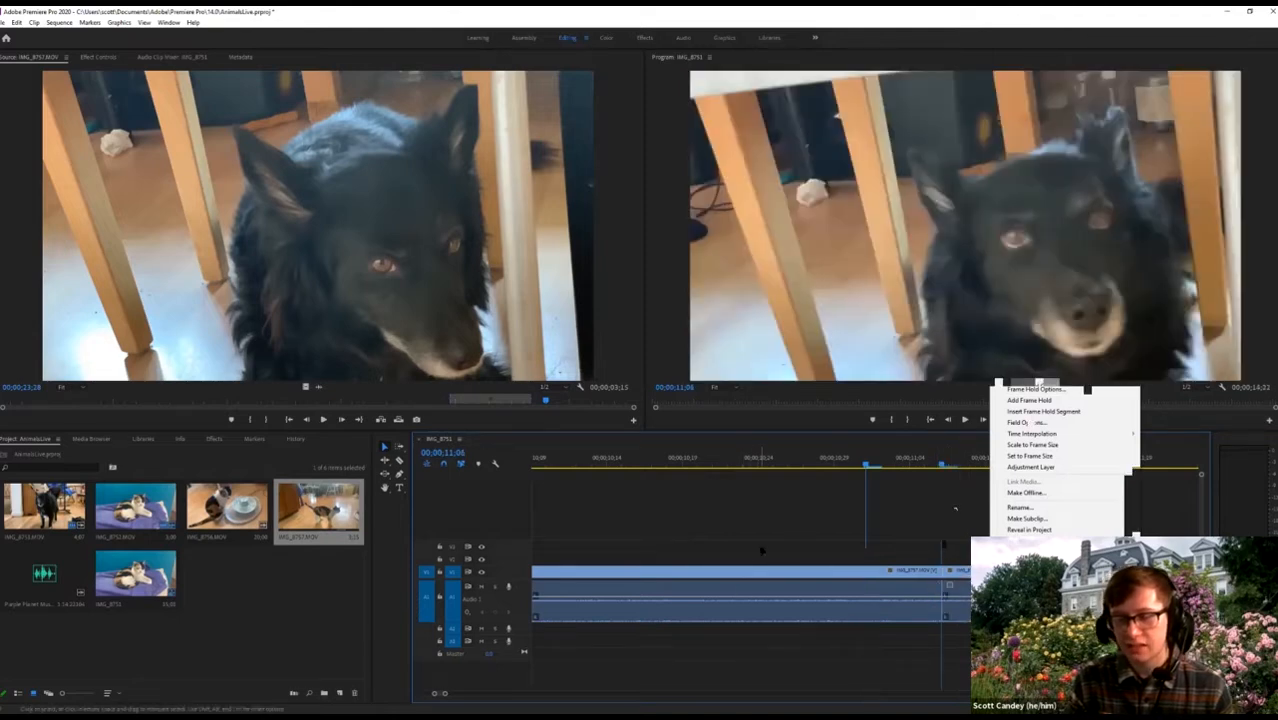
Play back the new cut inside the cat clip and zoom the timeline out.
scroll(762, 551, up, 7)
scroll(787, 574, up, 3)
scroll(787, 574, down, 2)
scroll(788, 573, up, 4)
scroll(788, 573, down, 5)
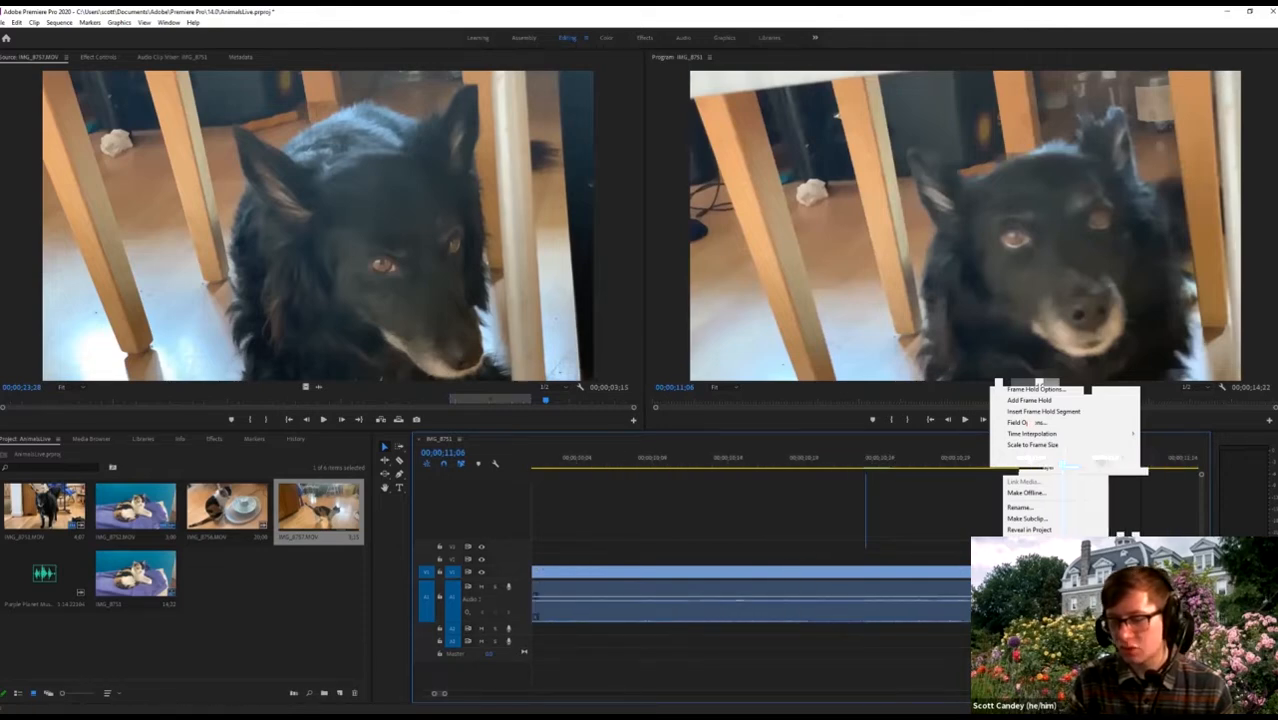
scroll(964, 603, down, 1)
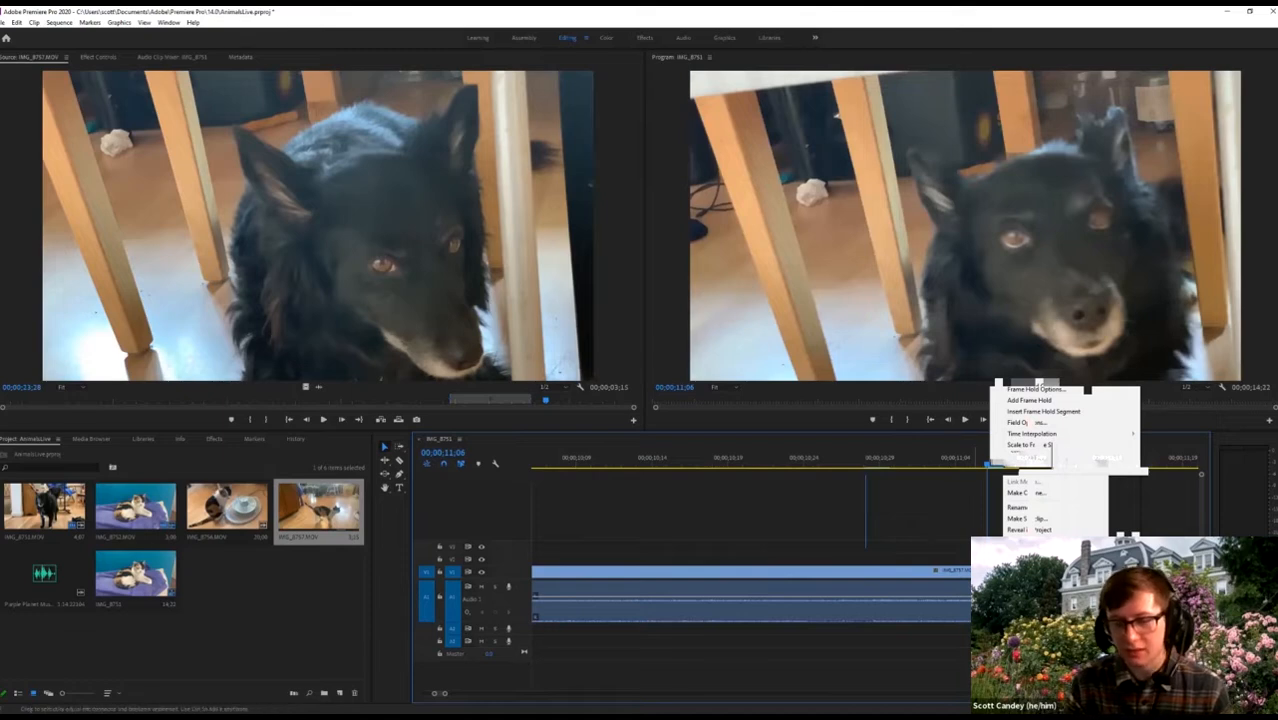
click(895, 462)
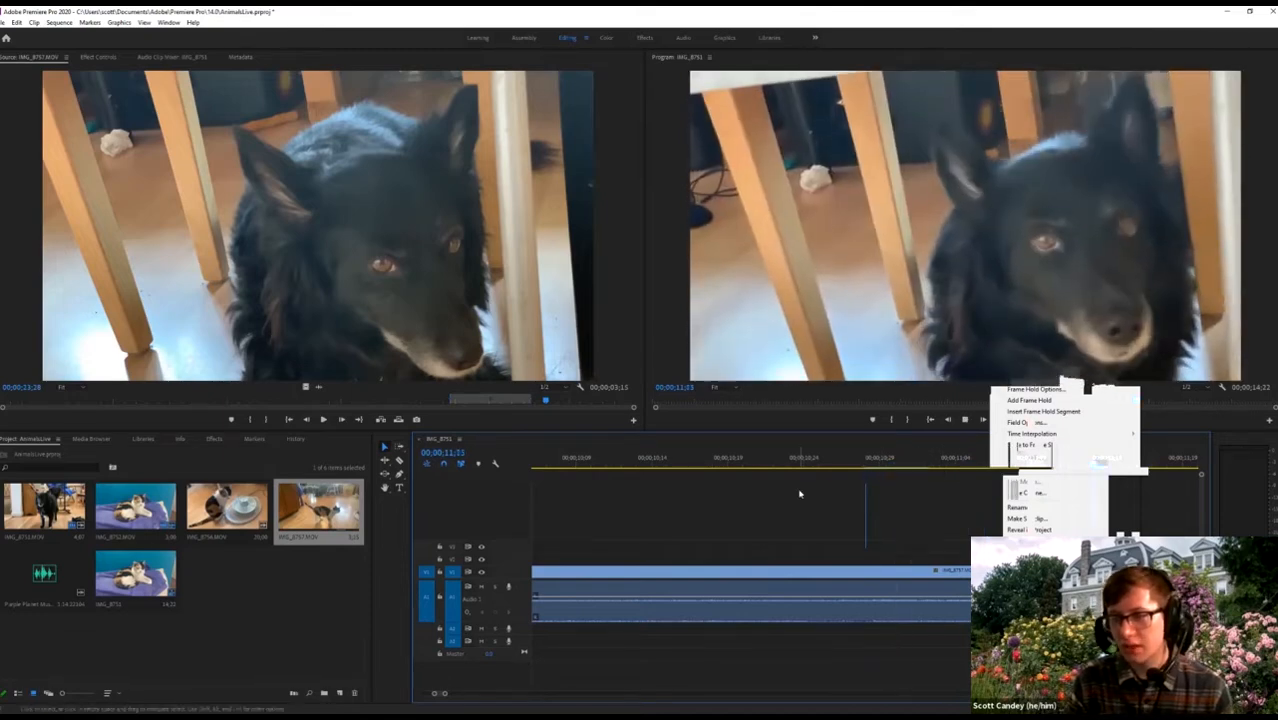
key(space)
key(minus)
key(minus)
key(minus)
key(minus)
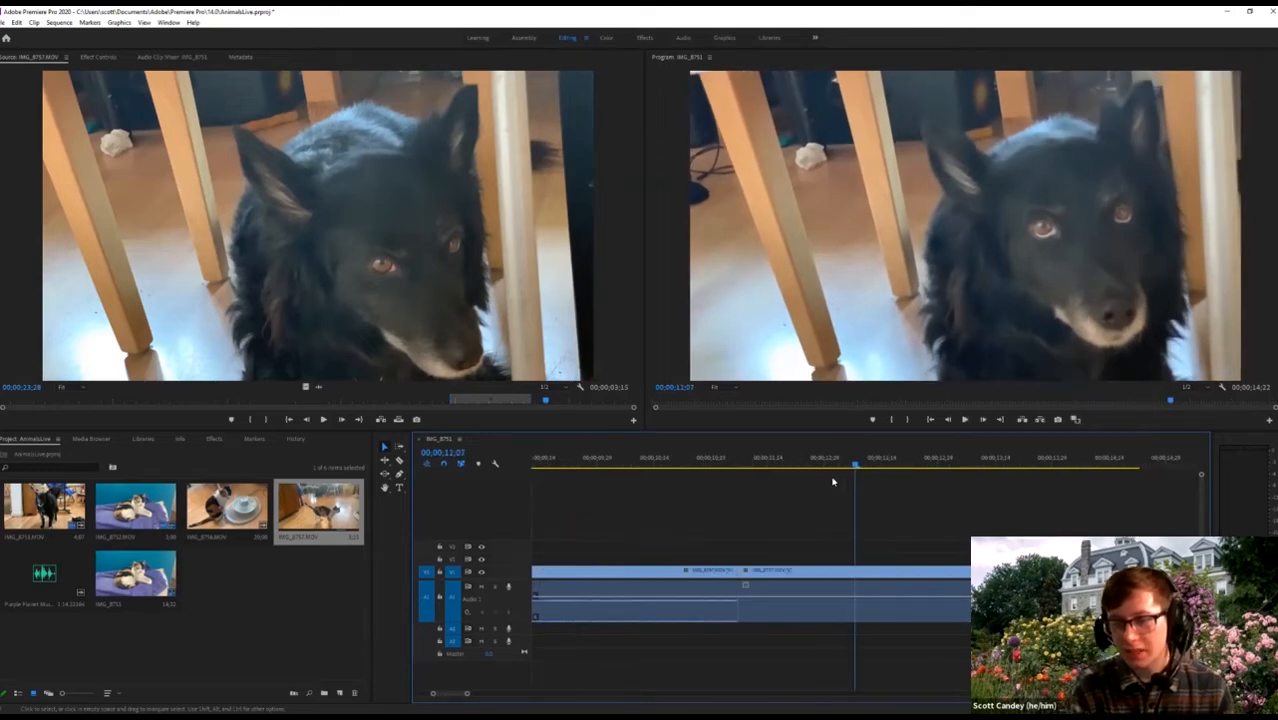
click(788, 460)
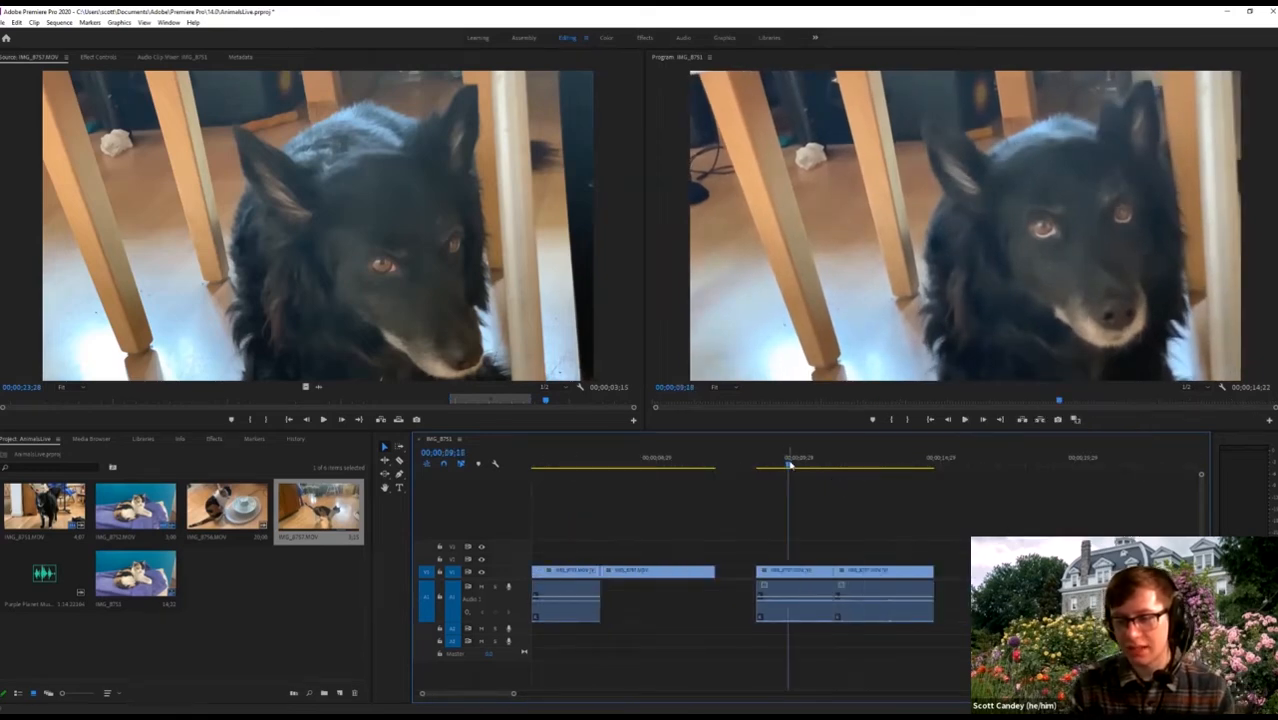
key(space)
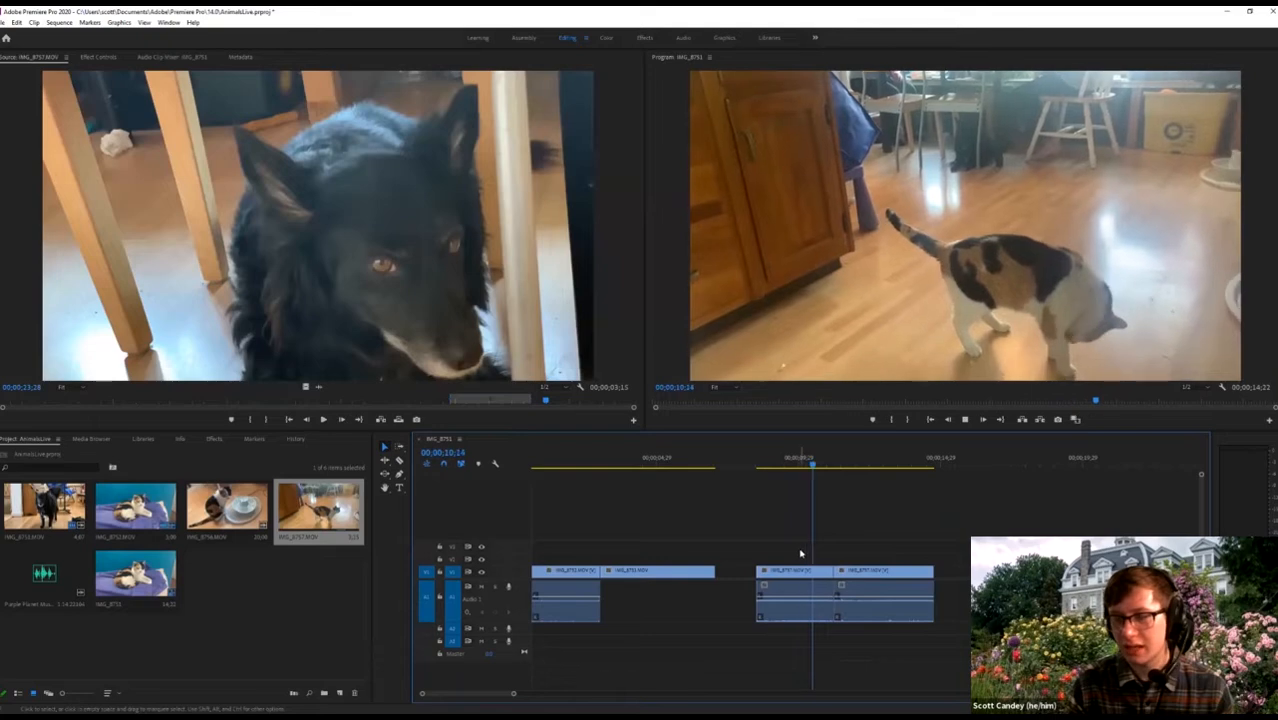
key(space)
key(space)
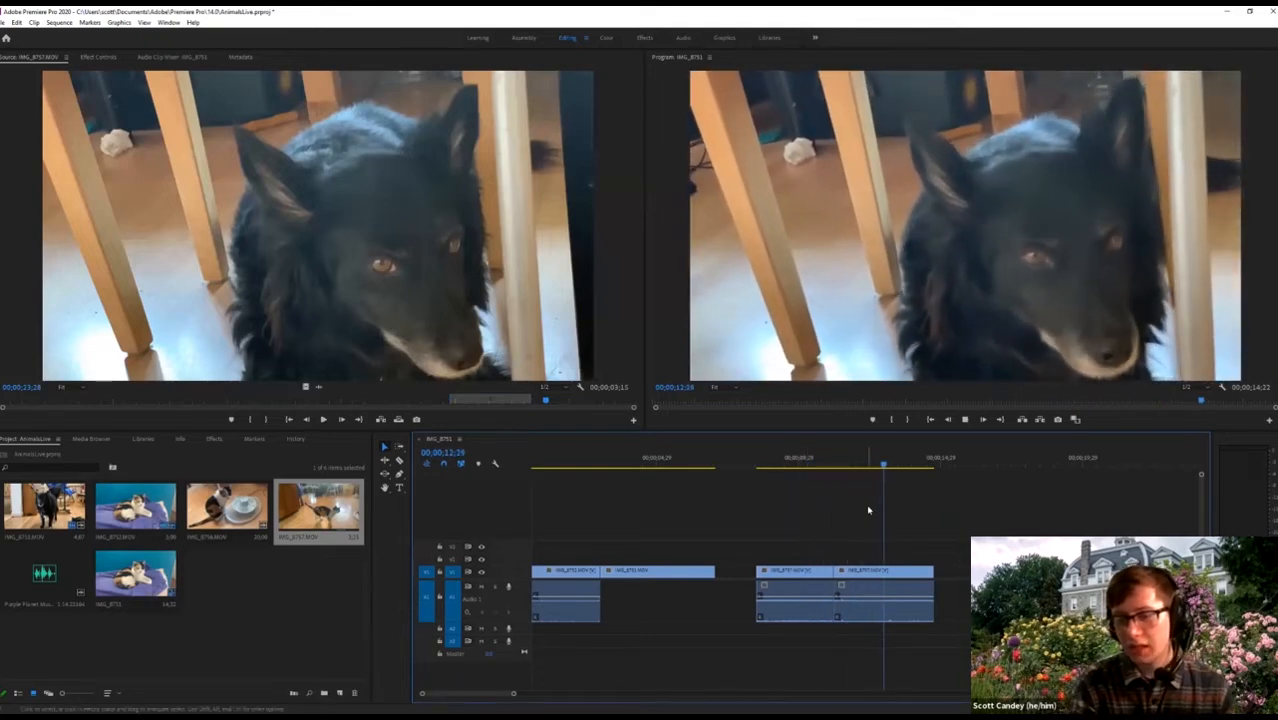
key(space)
key(minus)
key(minus)
key(minus)
key(equal)
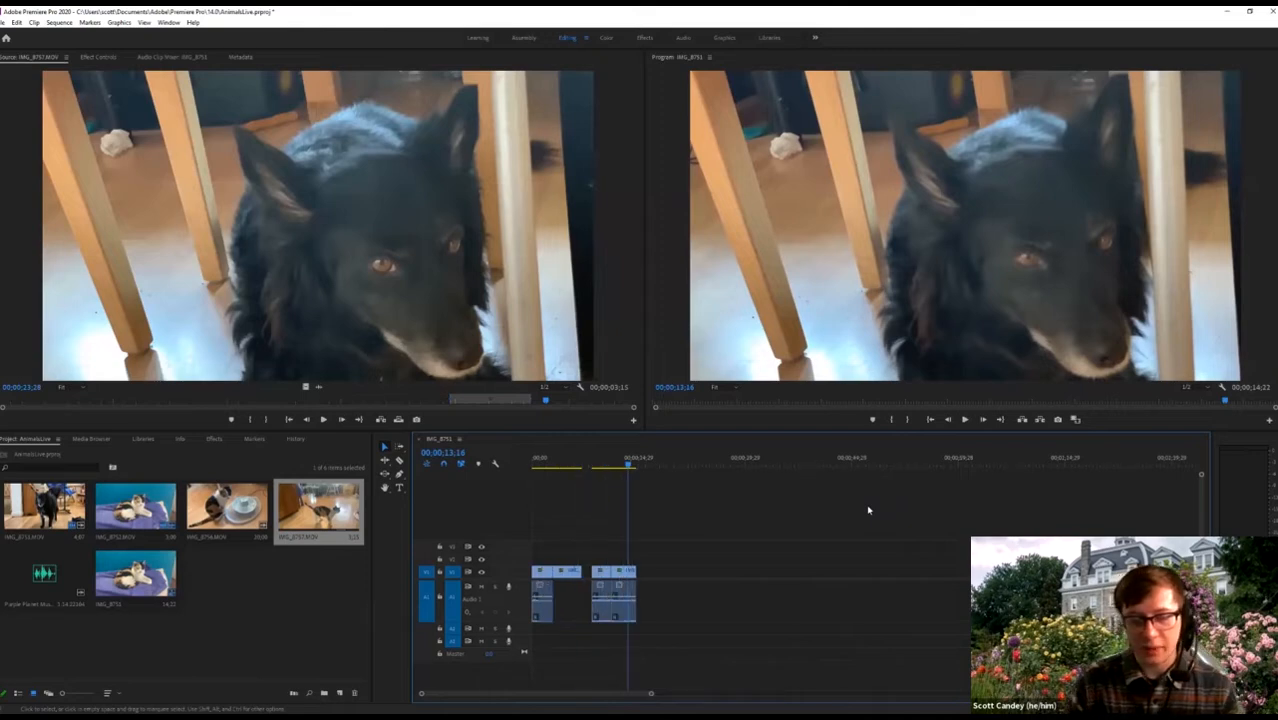
key(Home)
key(space)
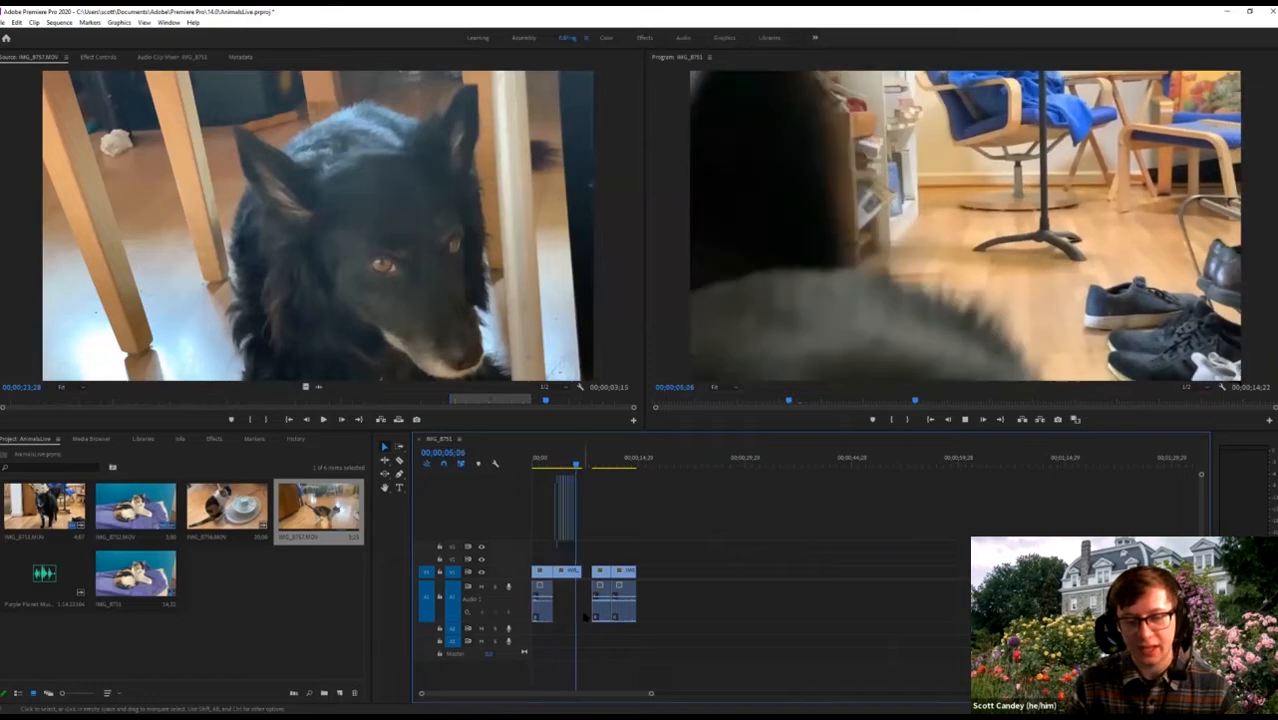
key(space)
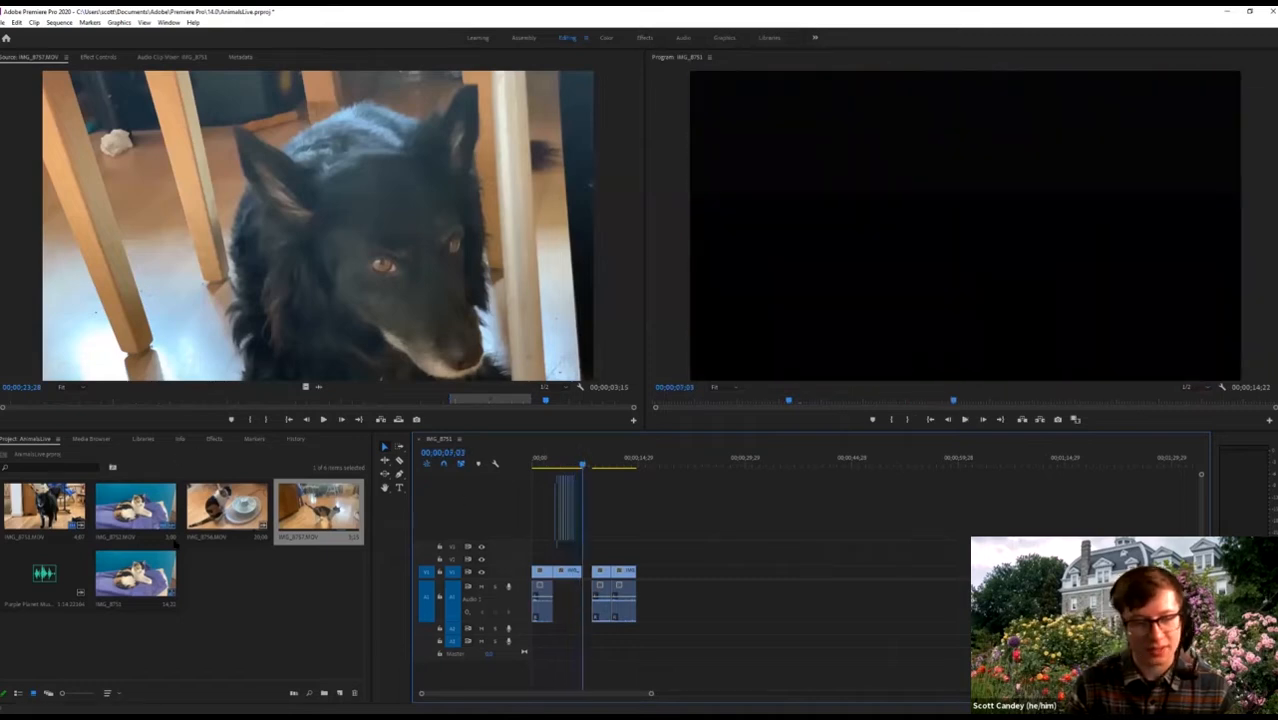
click(399, 487)
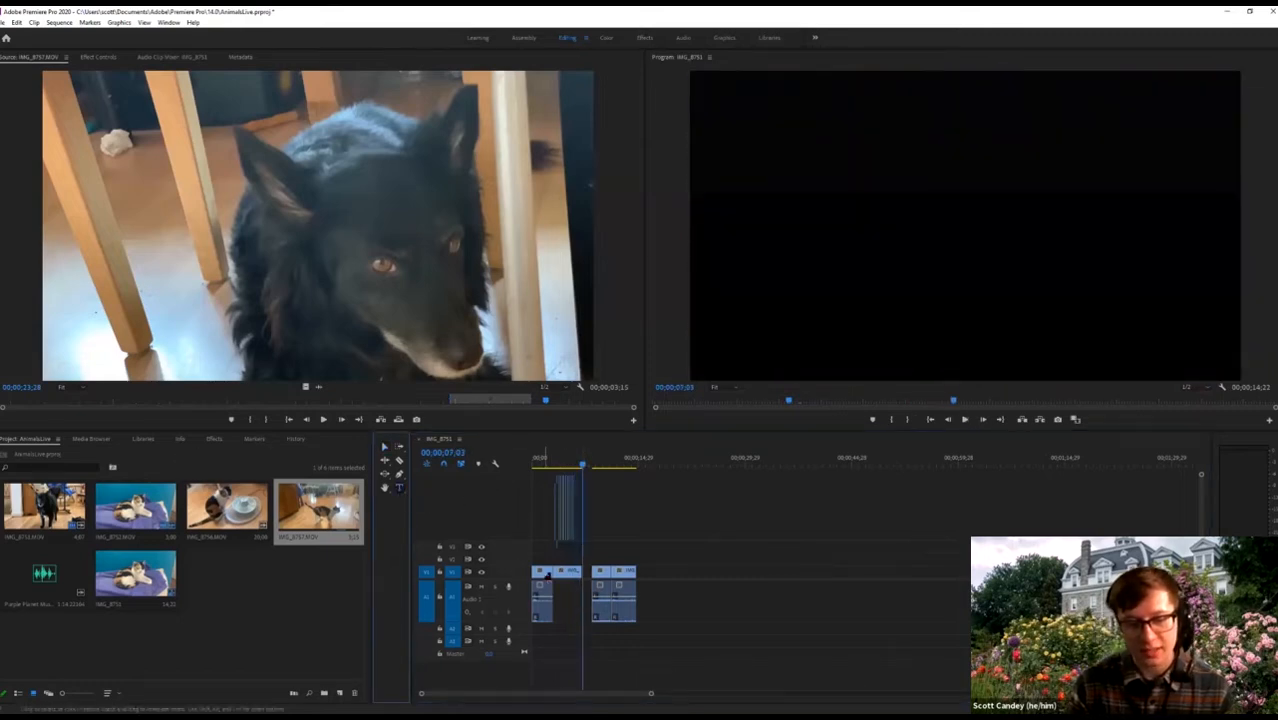
click(584, 571)
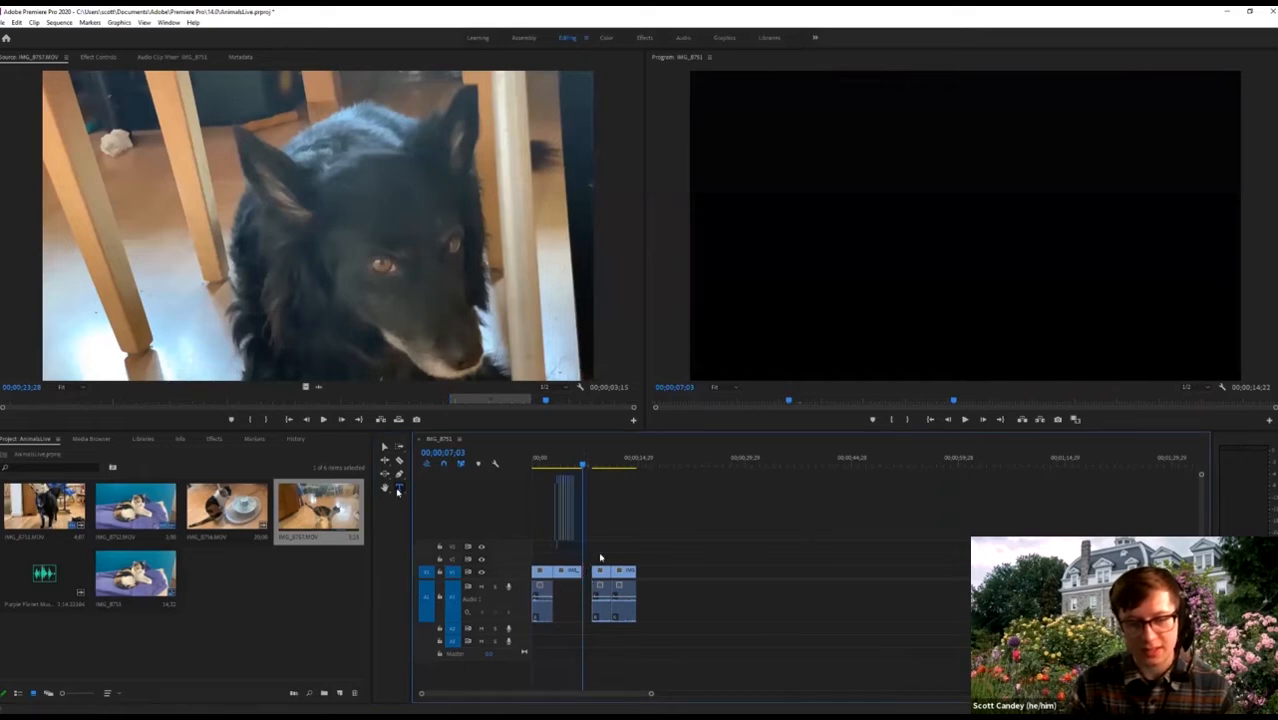
click(399, 488)
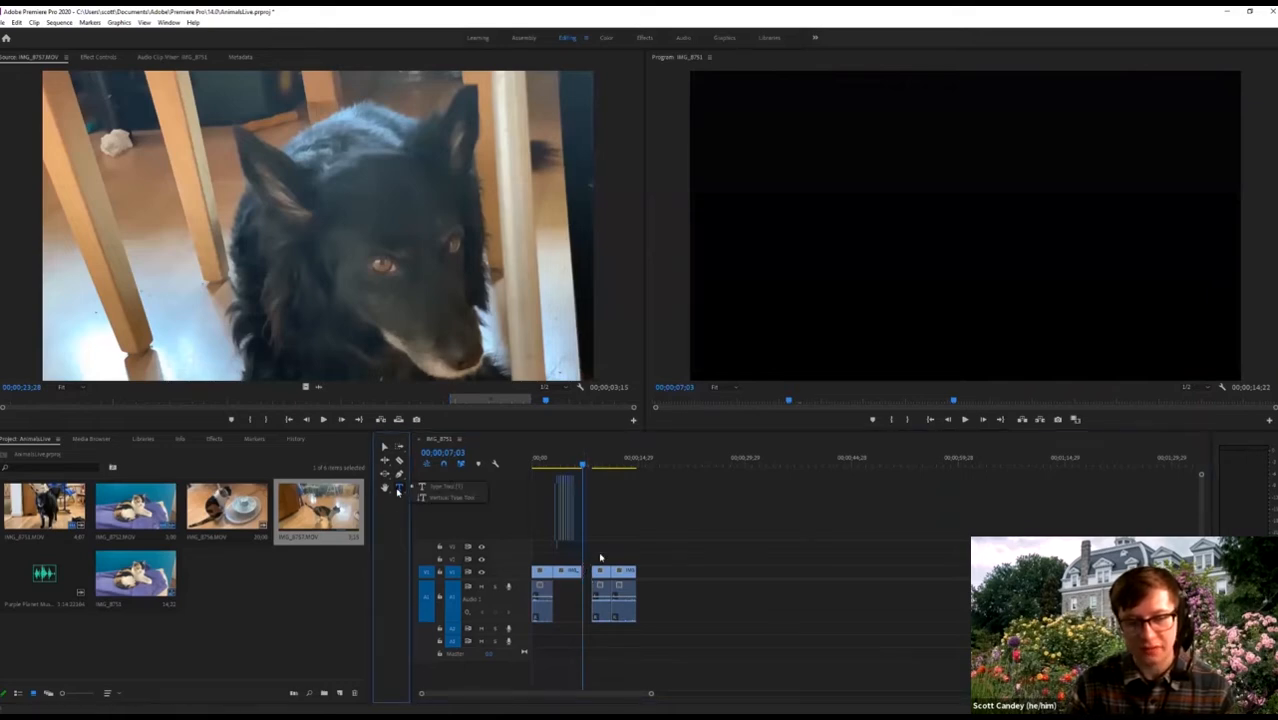
click(679, 577)
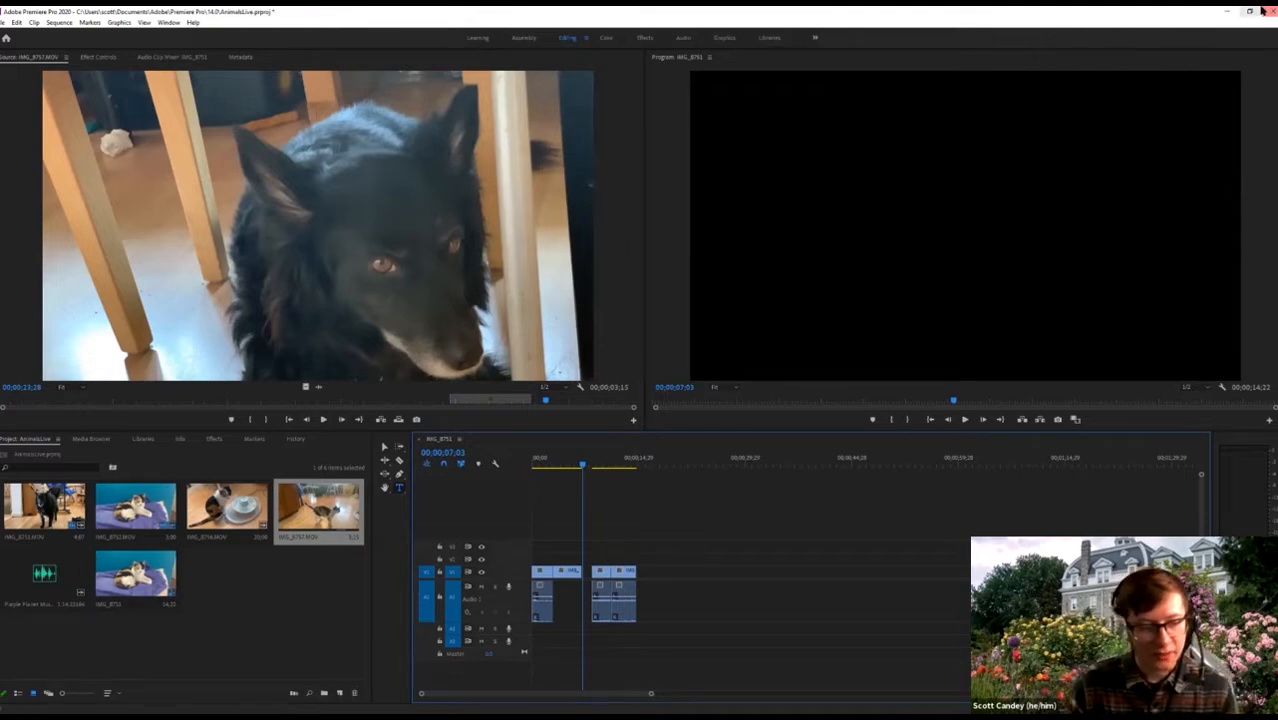
click(203, 598)
click(383, 448)
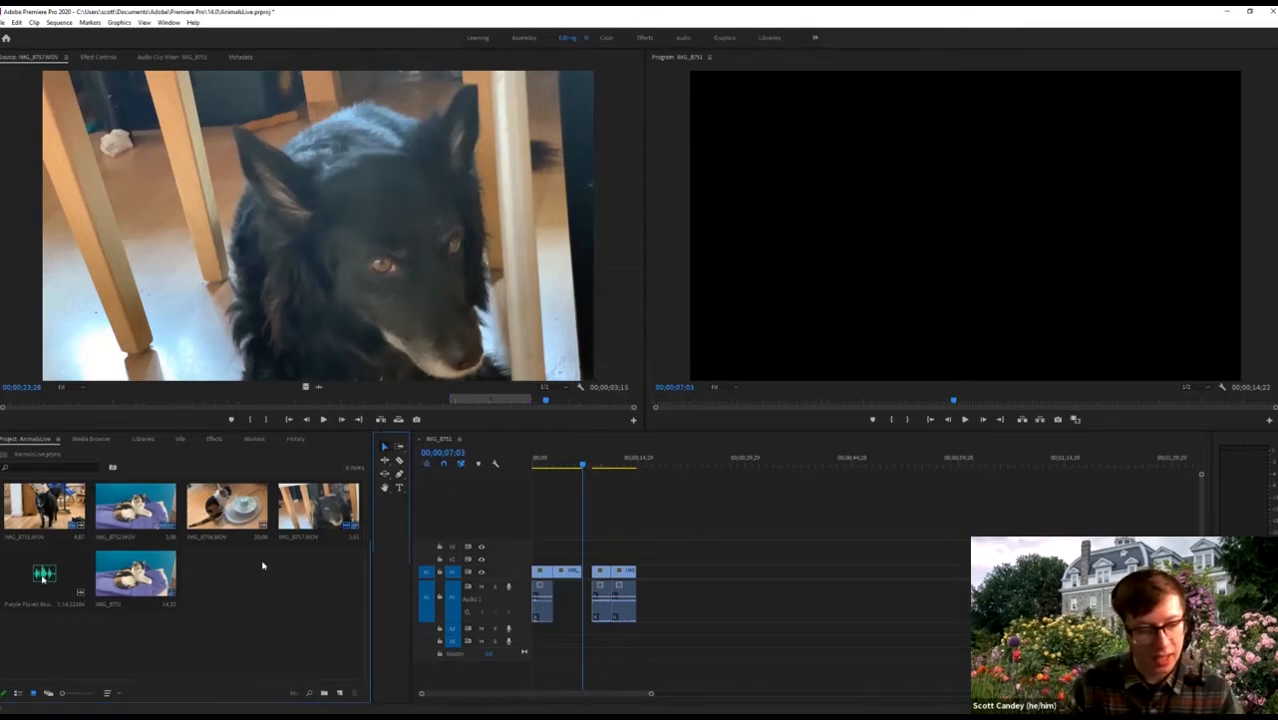
Preview the Purple Planet music track from the Project panel, then switch to Chrome.
double_click(43, 577)
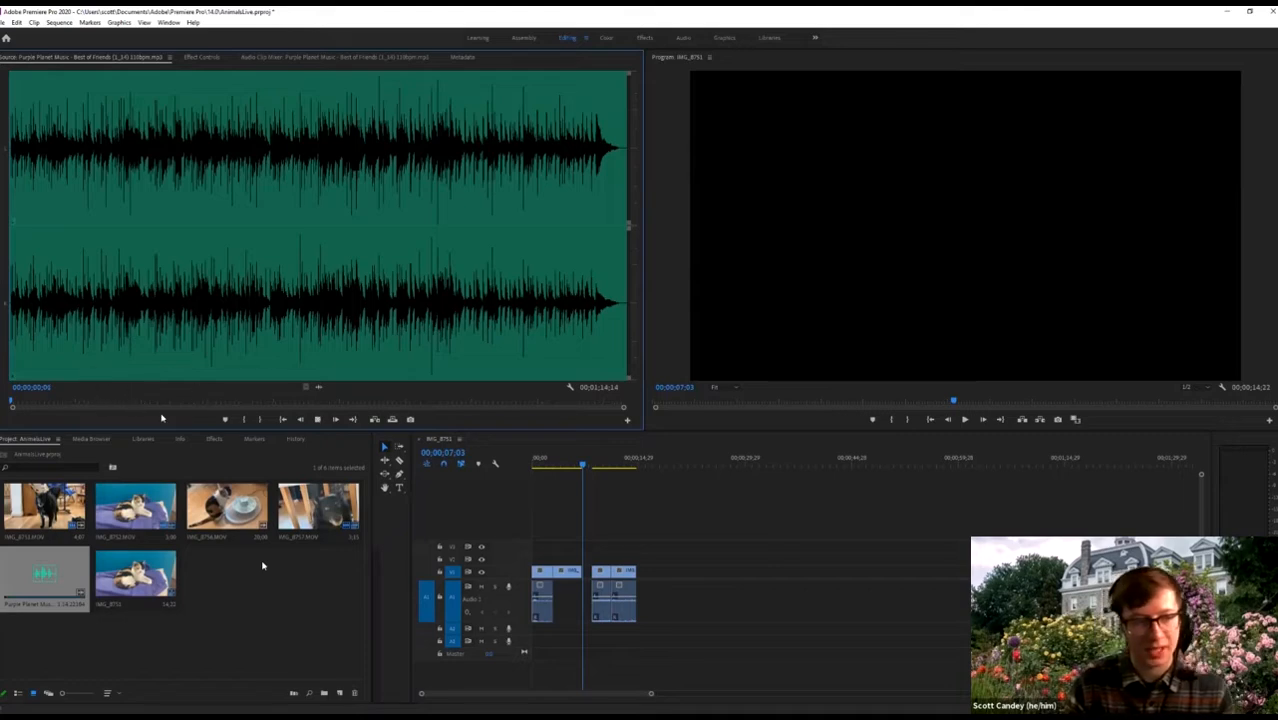
key(space)
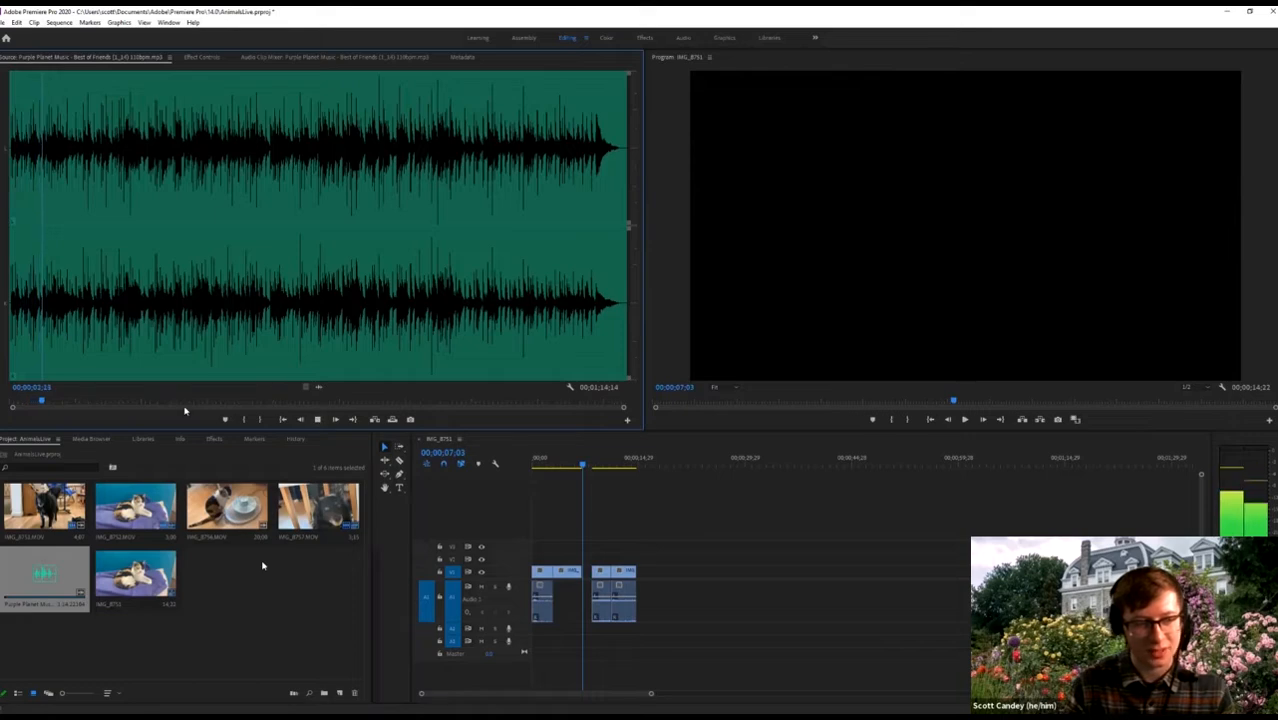
key(space)
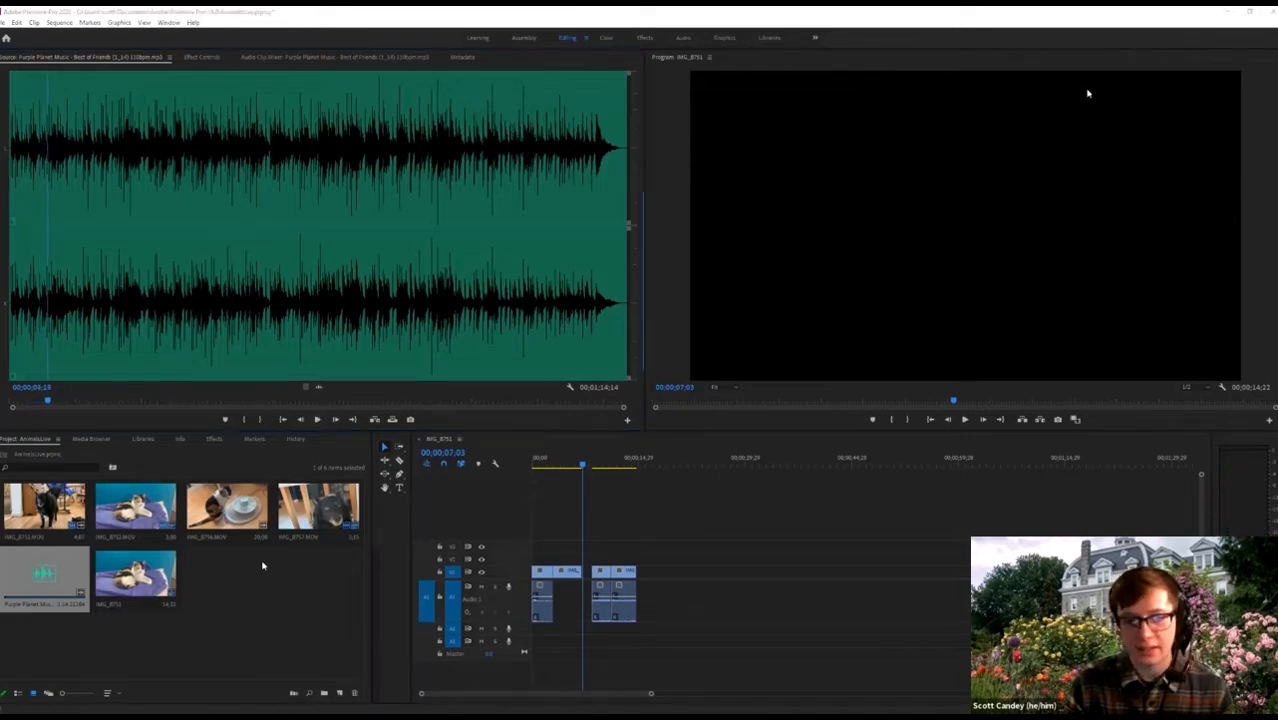
key(alt+Tab)
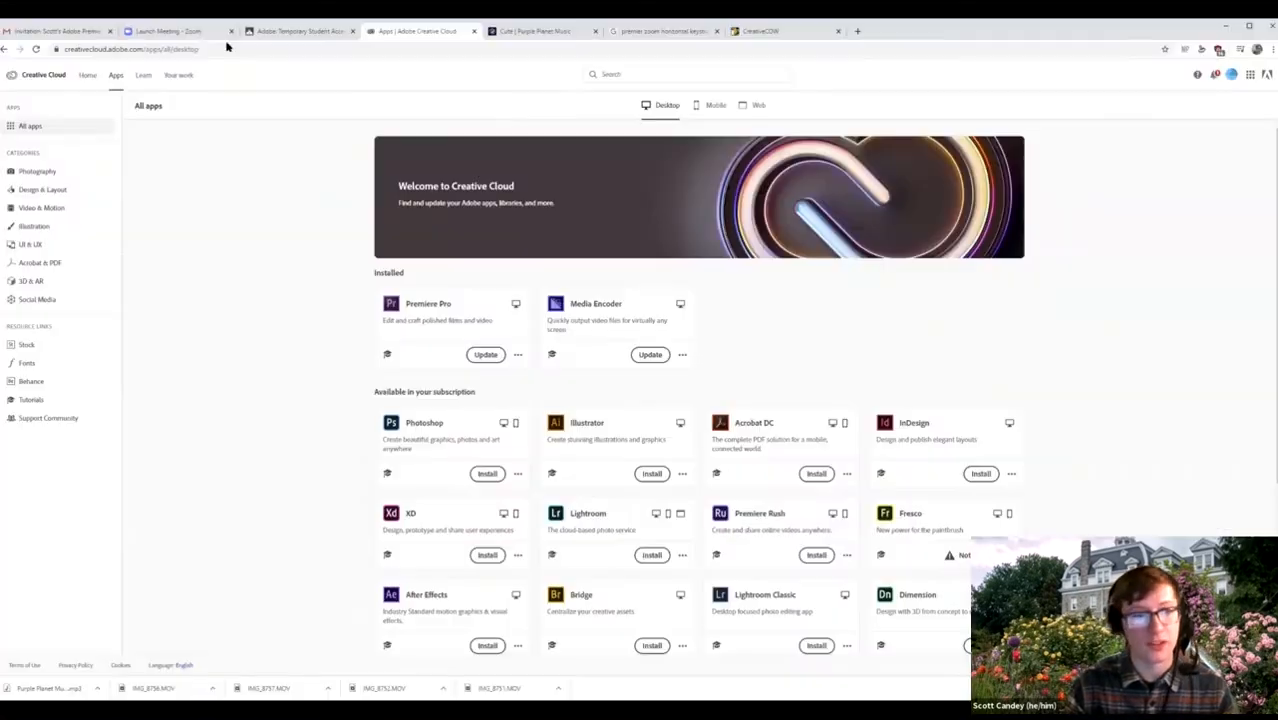
Open the Purple Planet Cute track list and preview the First Steps track.
click(545, 37)
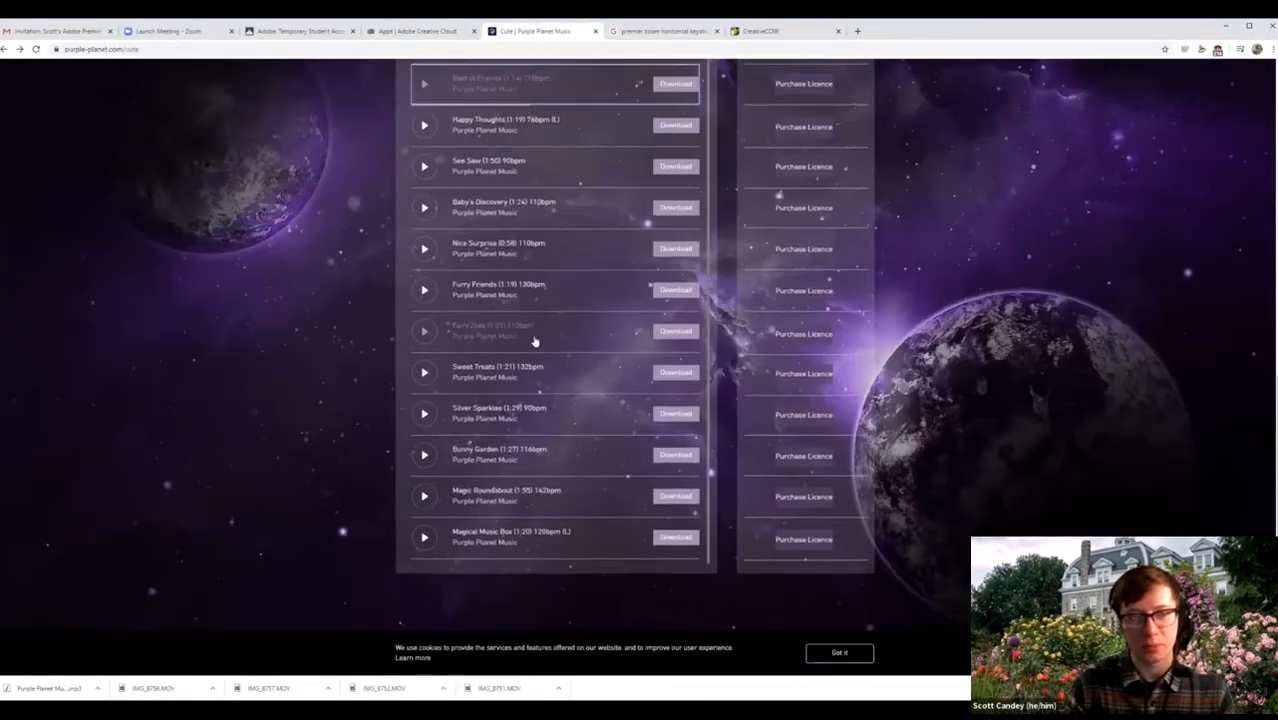
scroll(546, 325, up, 8)
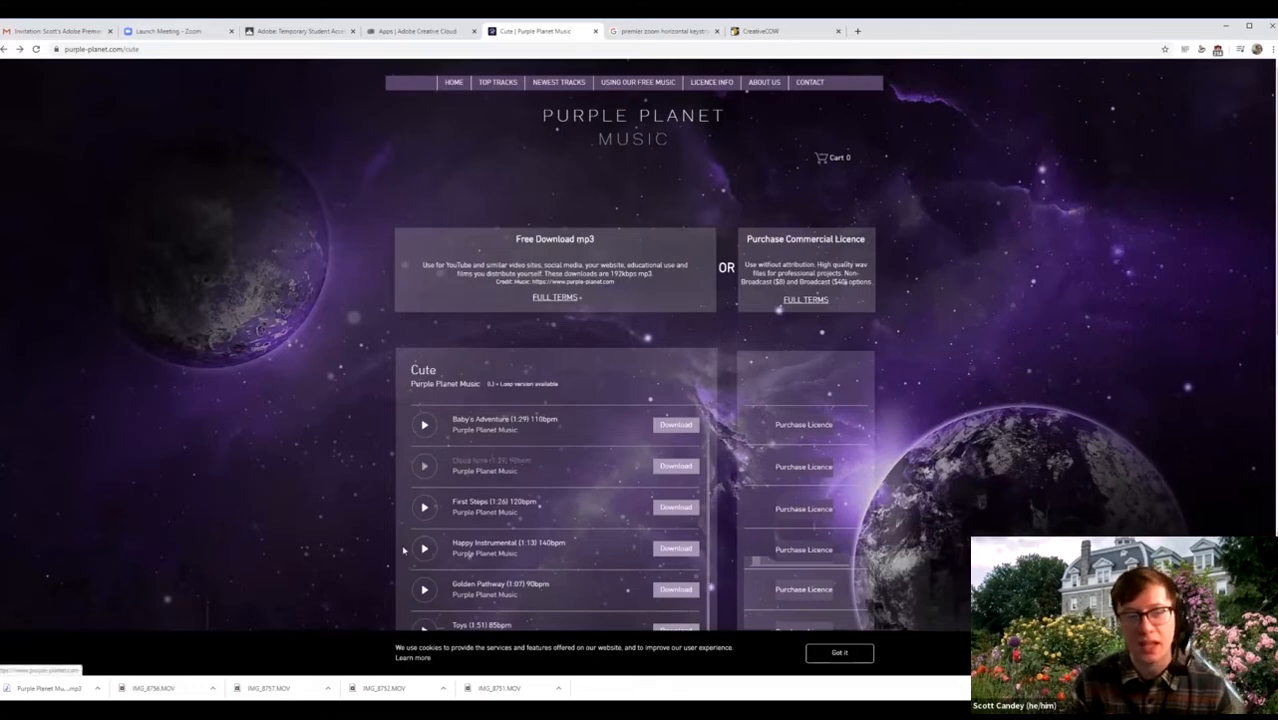
scroll(422, 208, down, 3)
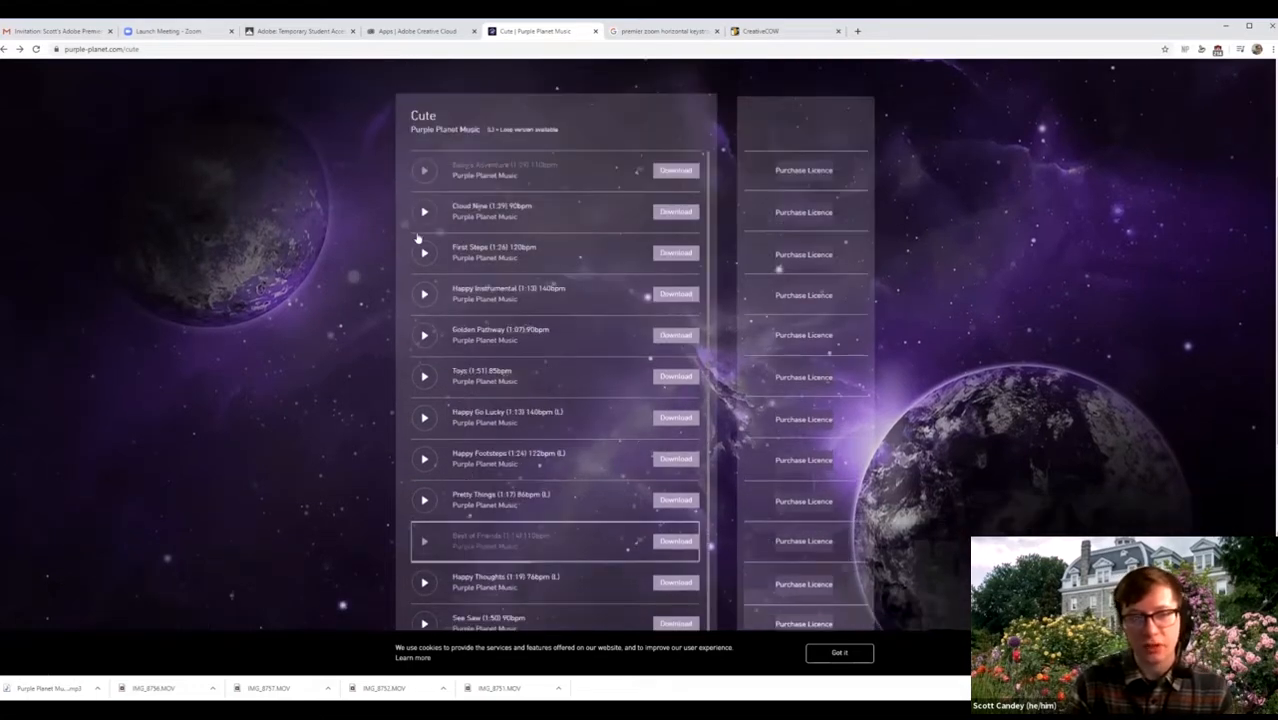
click(424, 253)
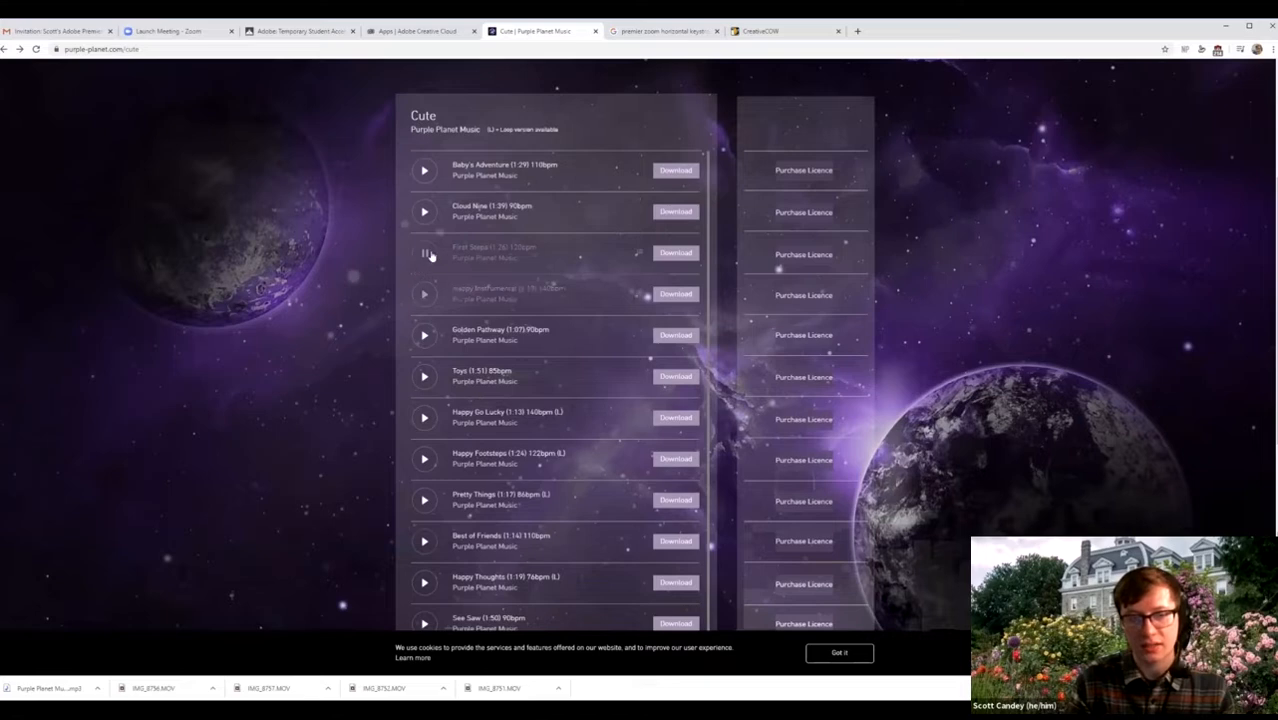
click(422, 254)
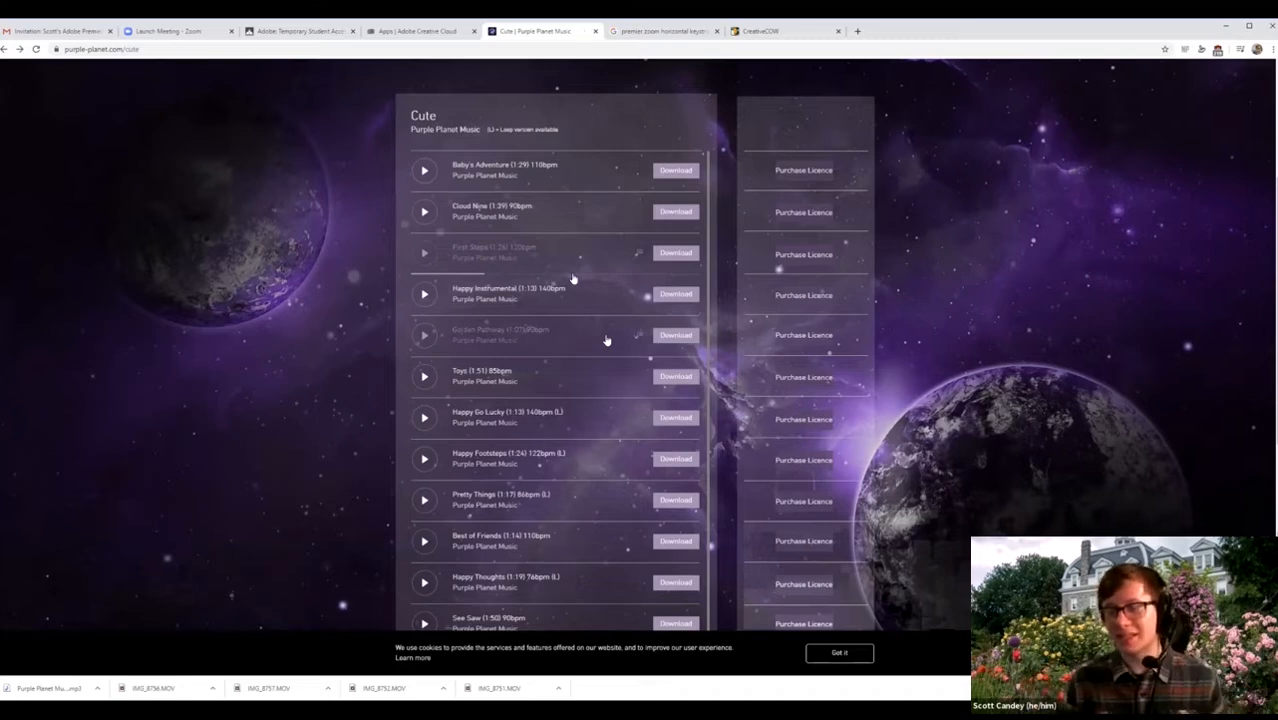
Return to Premiere Pro and move the playhead to about nine seconds.
scroll(606, 377, up, 1)
scroll(606, 377, up, 3)
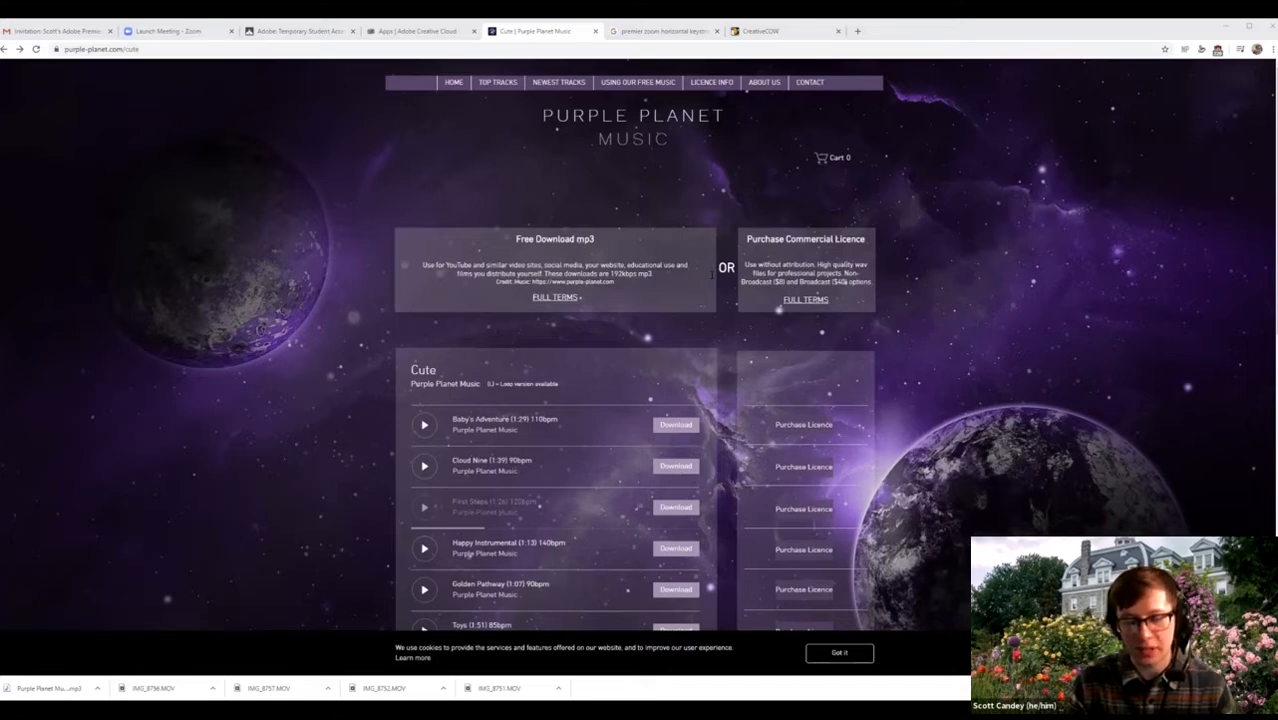
key(alt+Tab)
drag(588, 464, 600, 468)
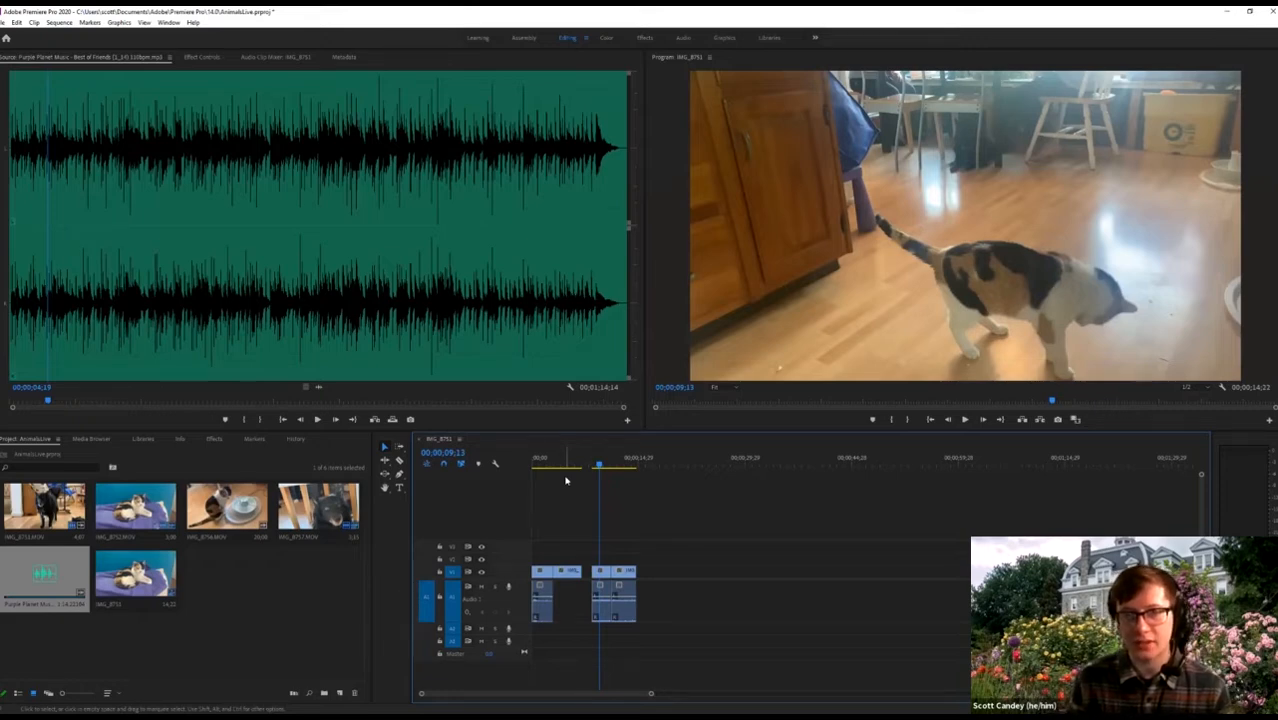
Play the cat sequence, then play the Best of Friends music from its start in the Source monitor.
key(space)
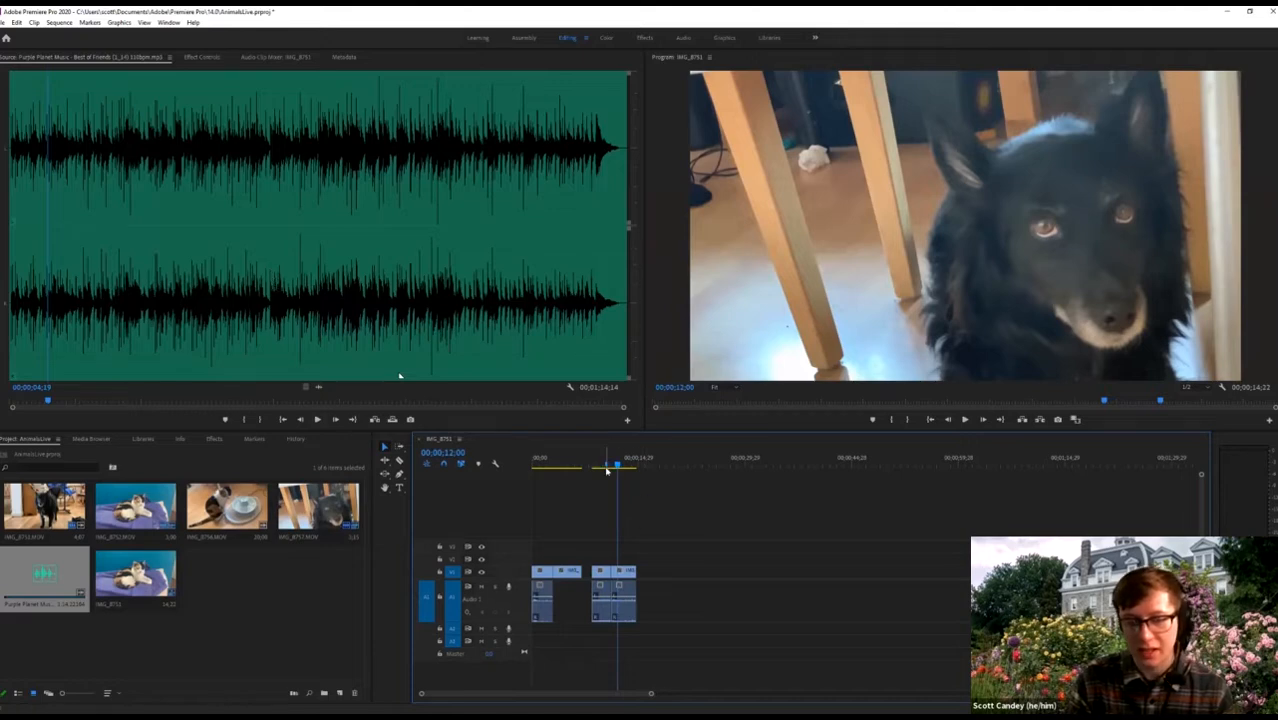
drag(606, 471, 534, 466)
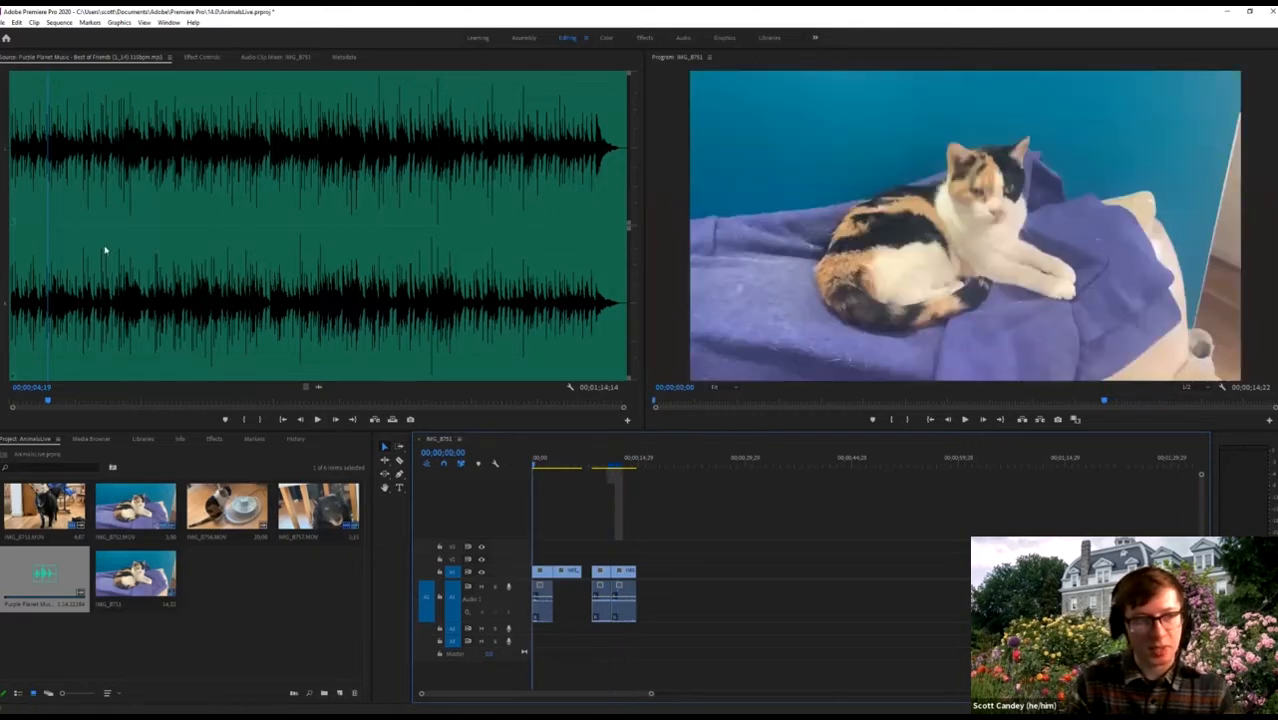
drag(47, 263, 13, 263)
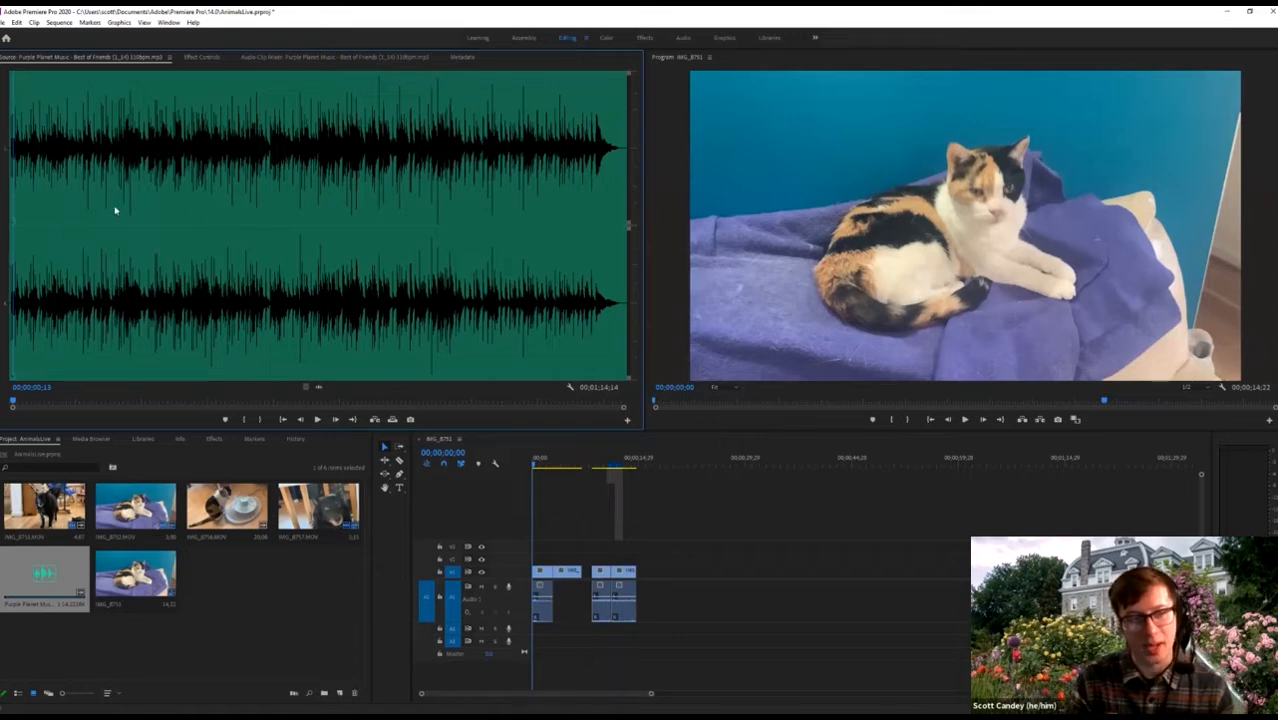
key(space)
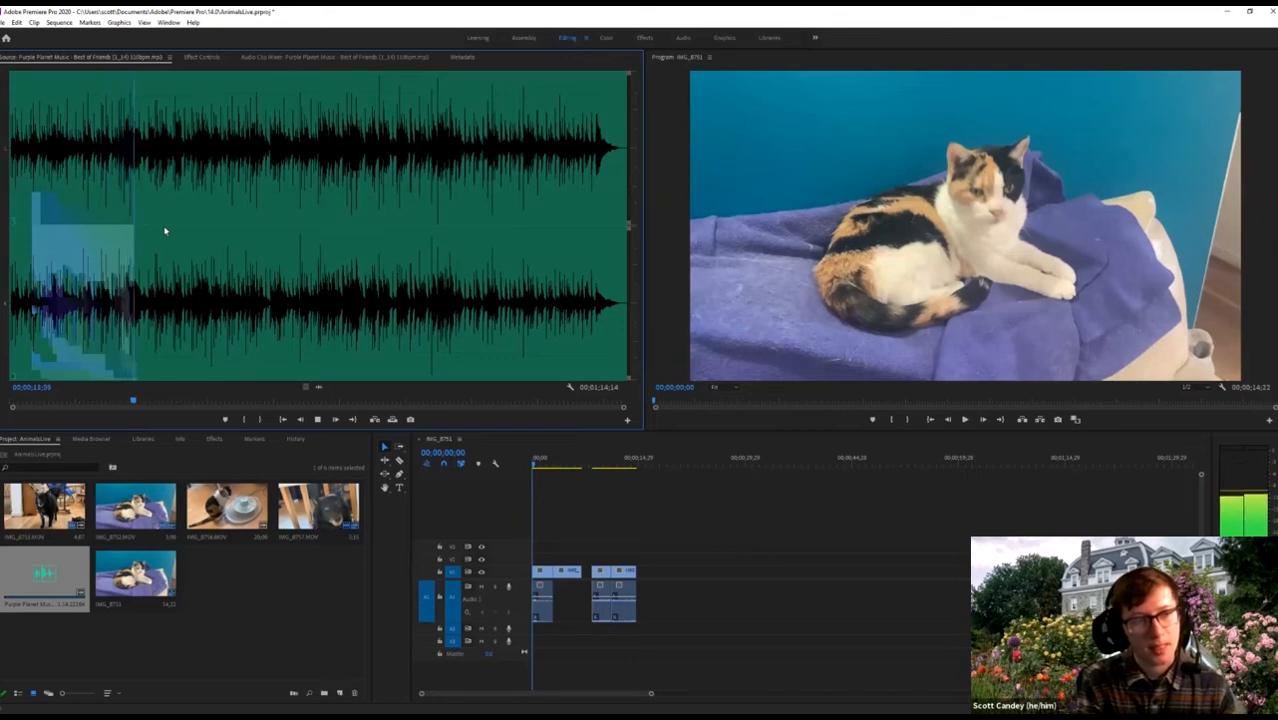
Mark the music's out point at 16;08 and place it at the start of track A2.
key(o)
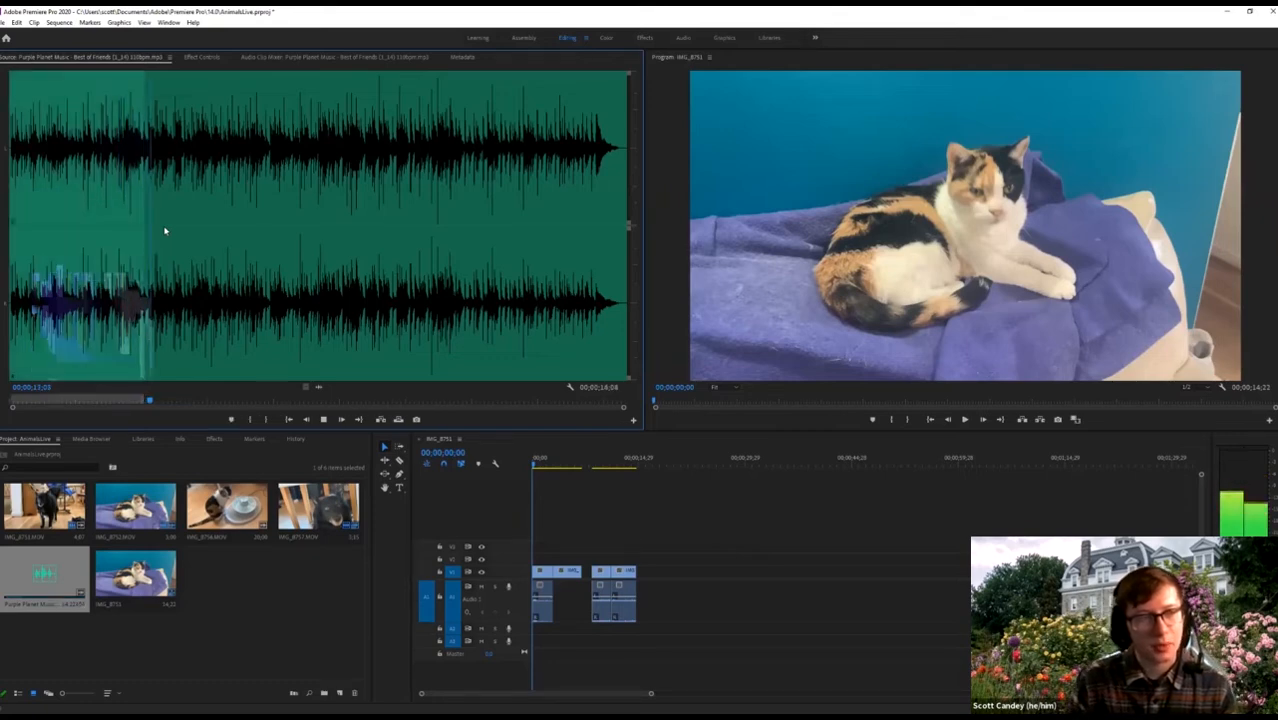
key(space)
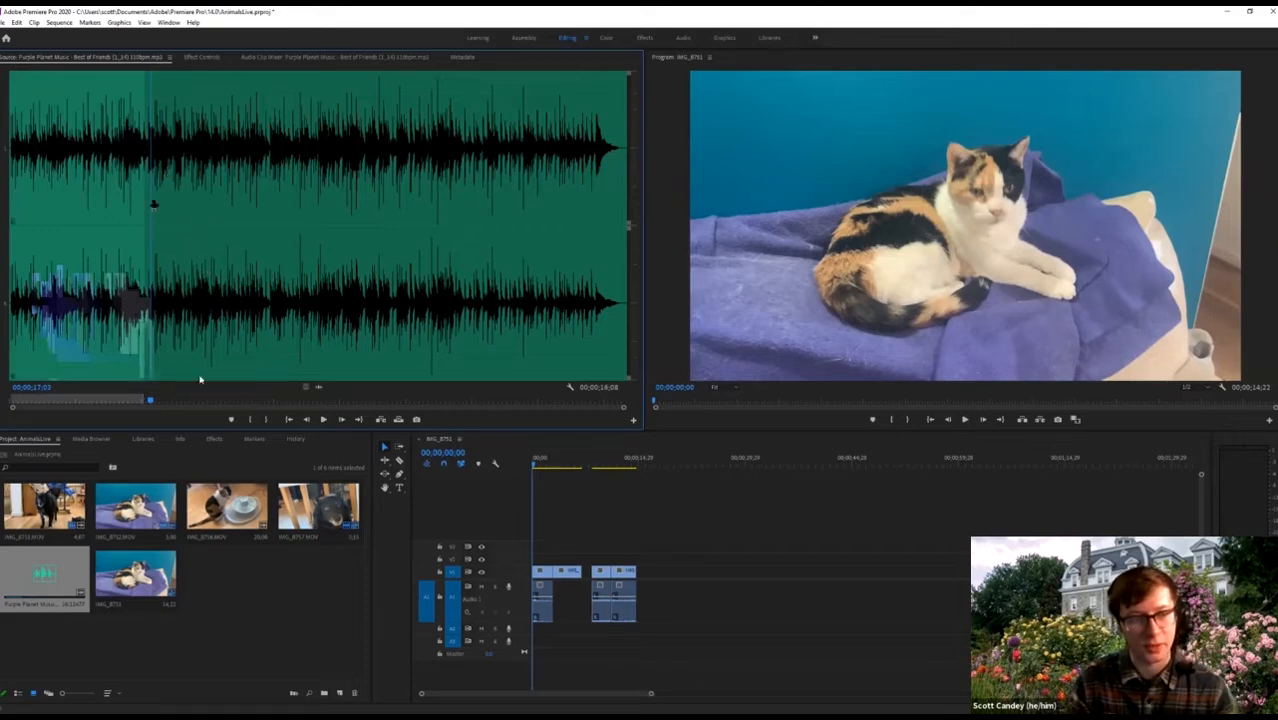
drag(208, 214, 167, 287)
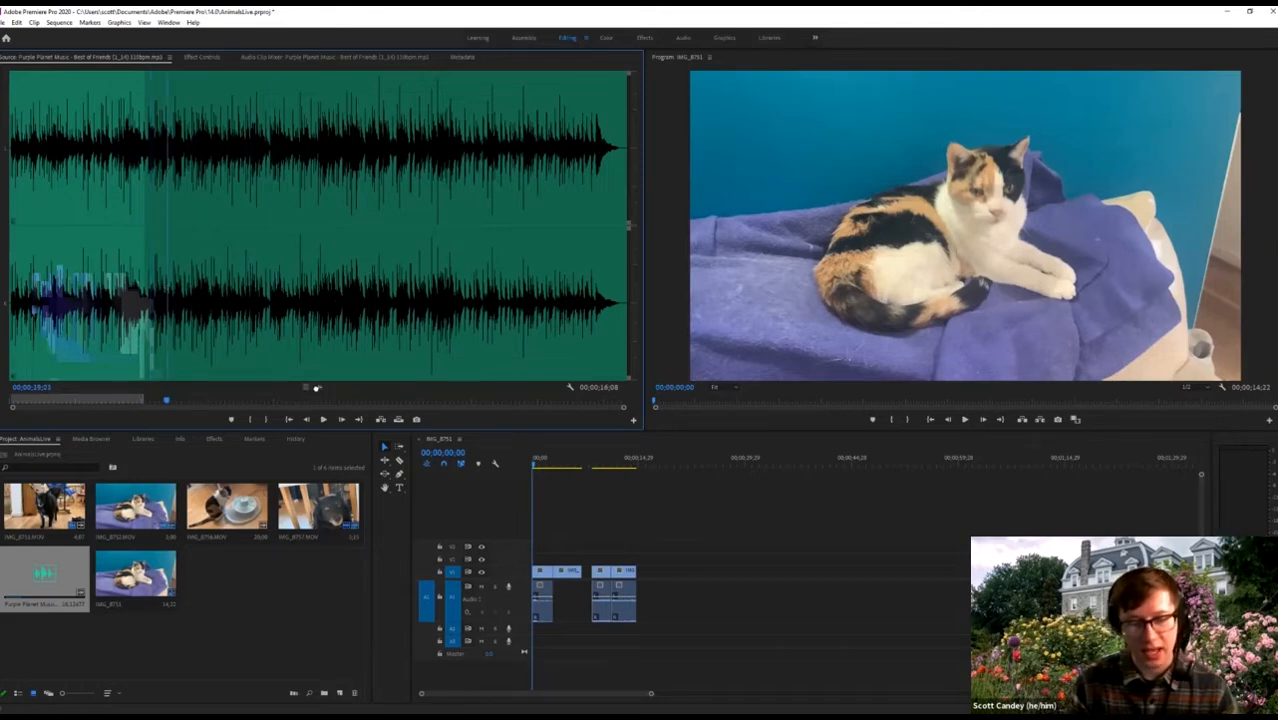
drag(527, 632, 533, 630)
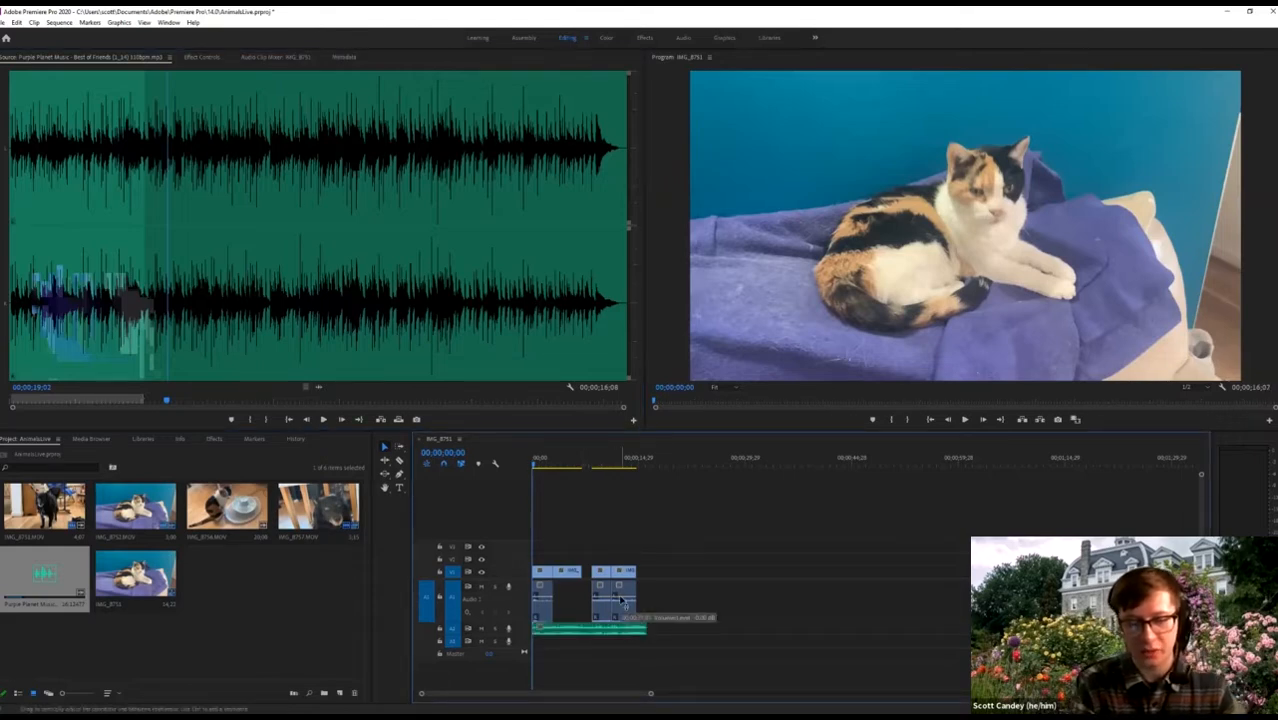
Enlarge the A2 music track to show its waveform, zoom the timeline in, and save the project.
drag(517, 637, 520, 656)
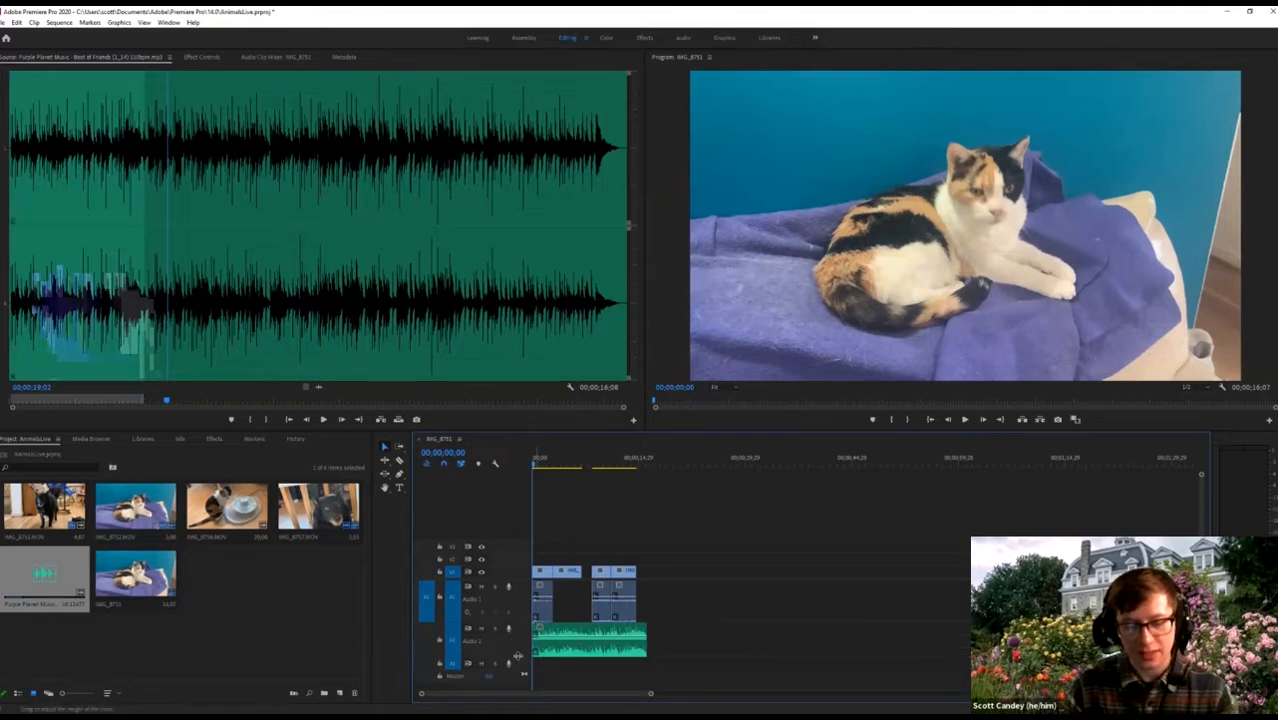
drag(519, 663, 520, 682)
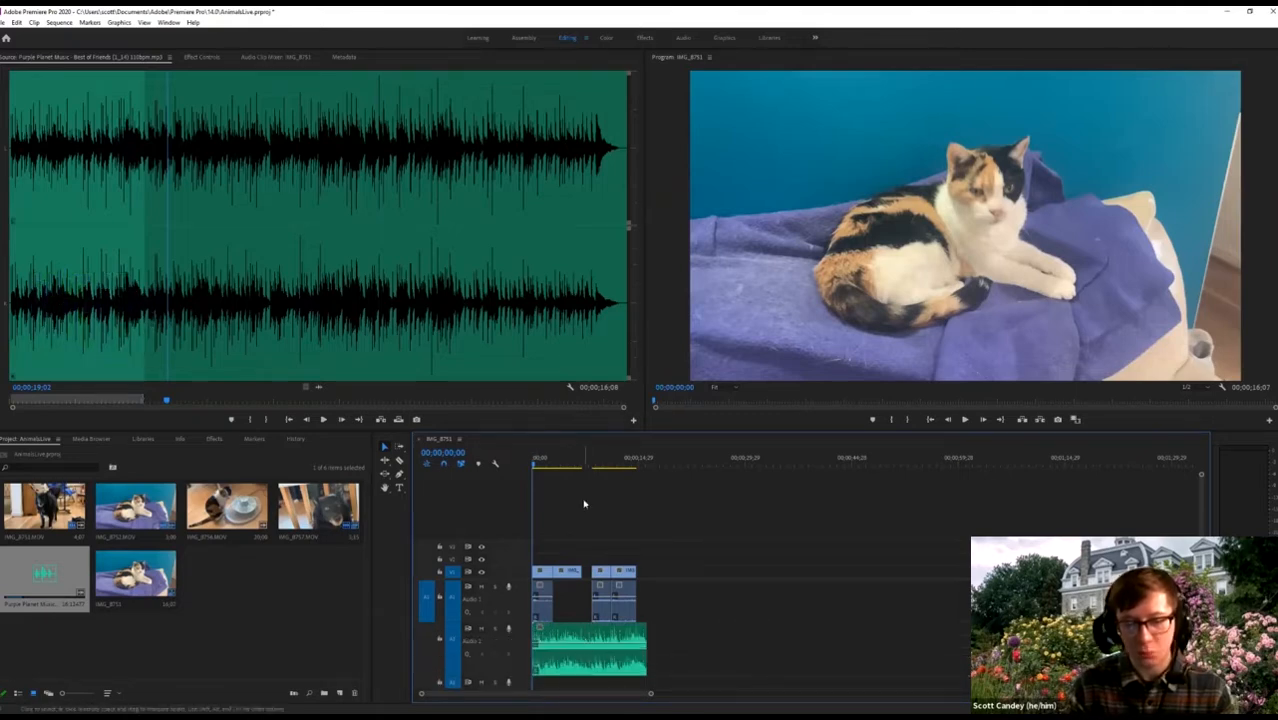
key(=)
key(ctrl+s)
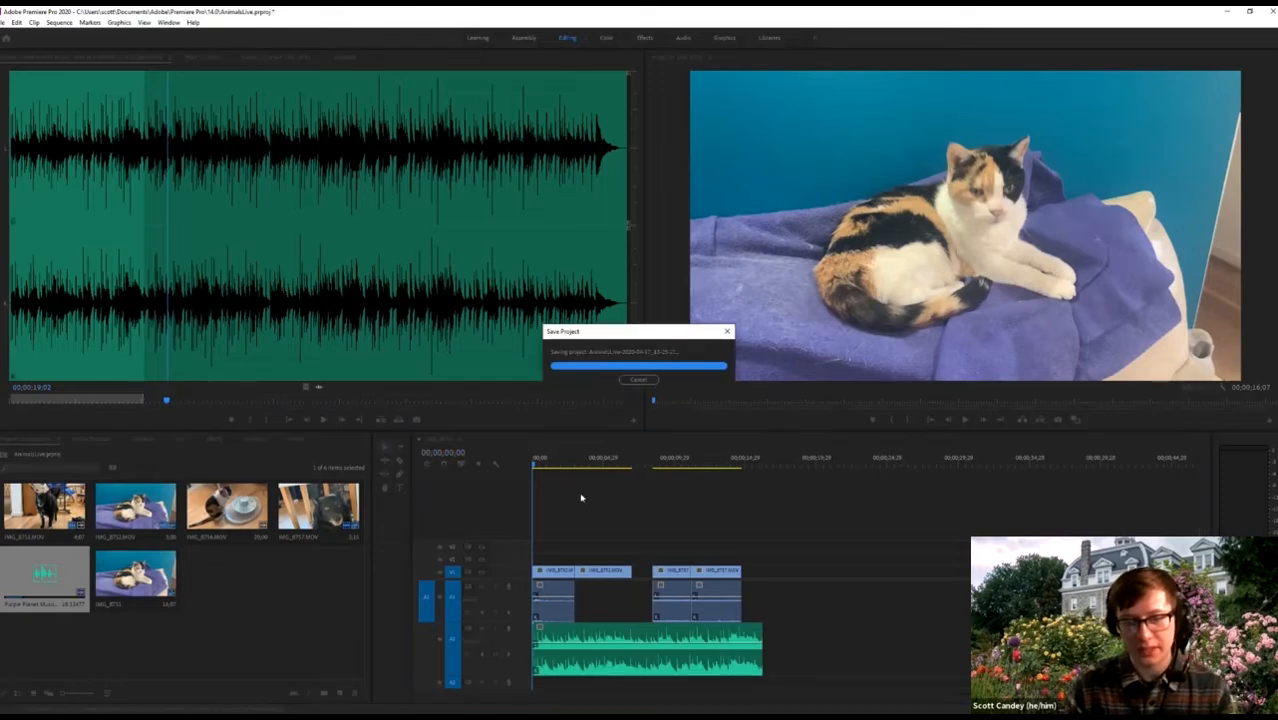
key(=)
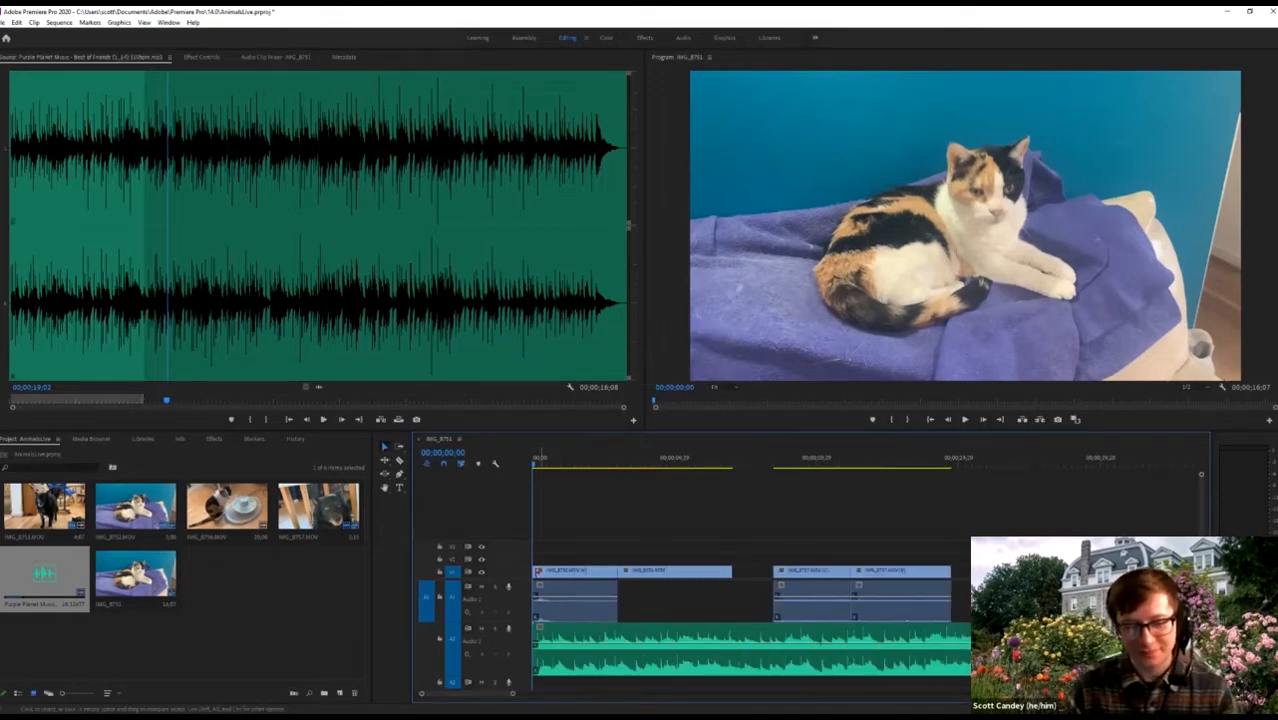
drag(513, 580, 509, 541)
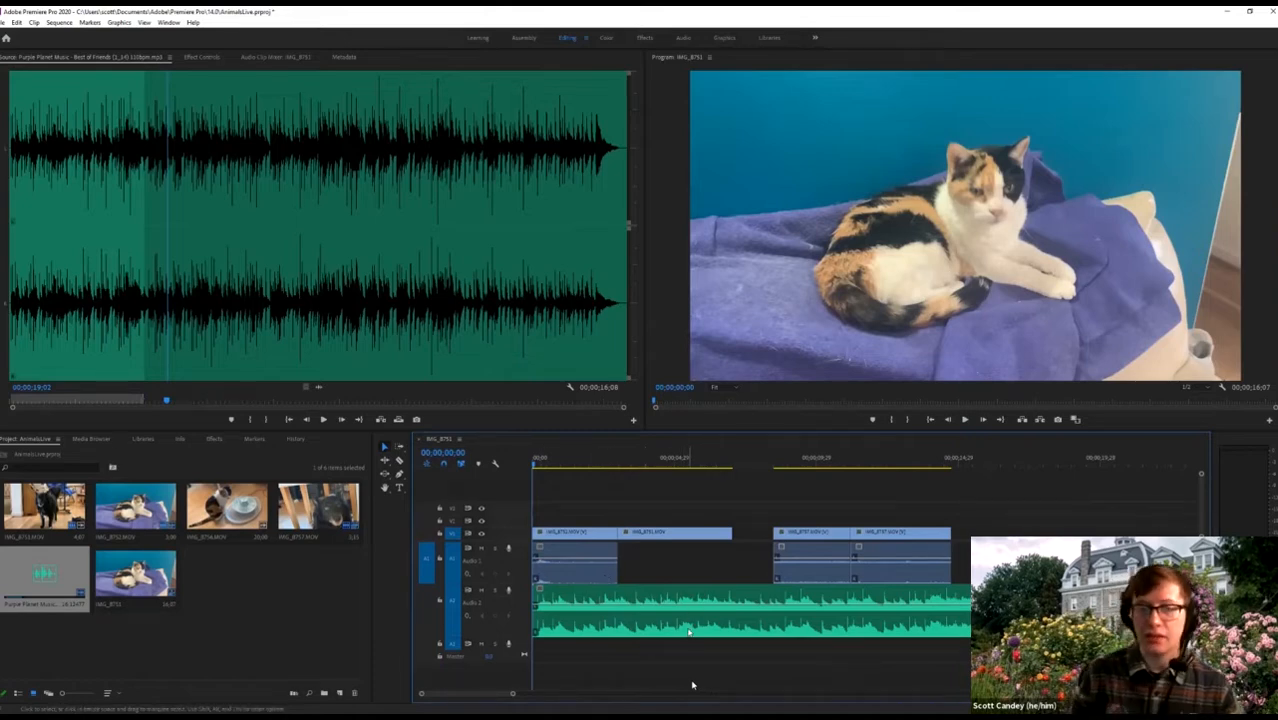
key(space)
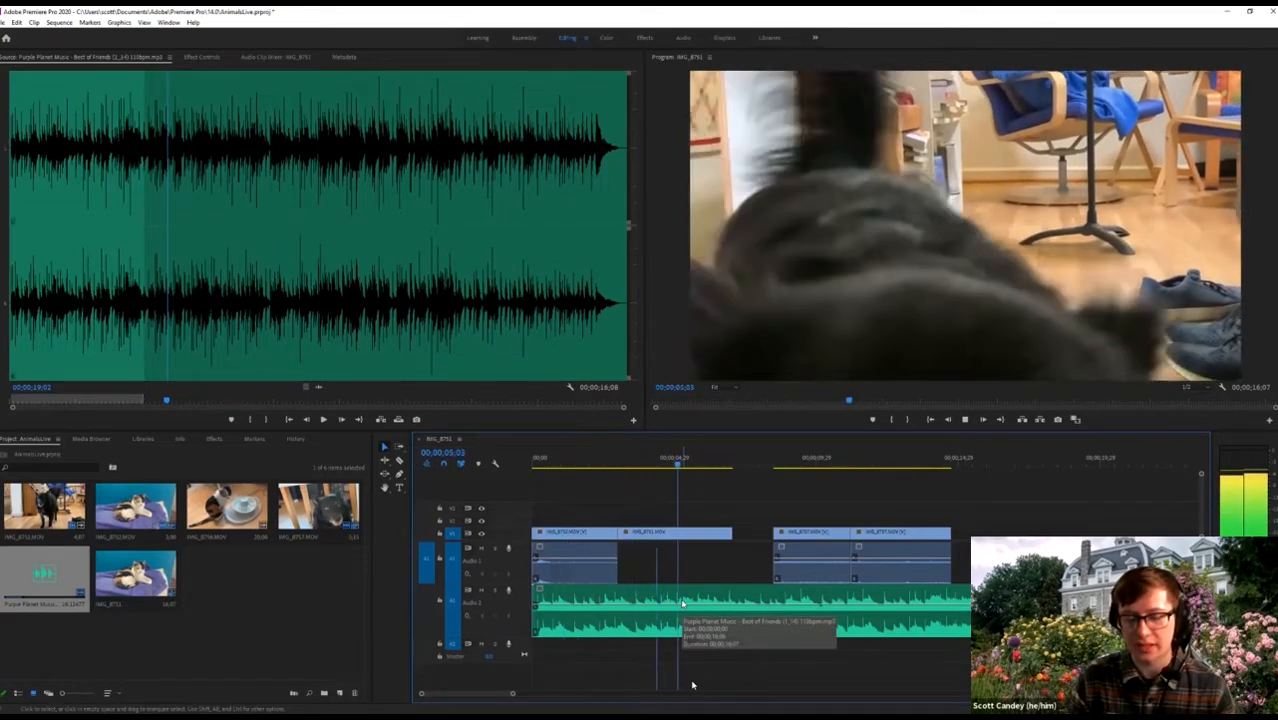
key(space)
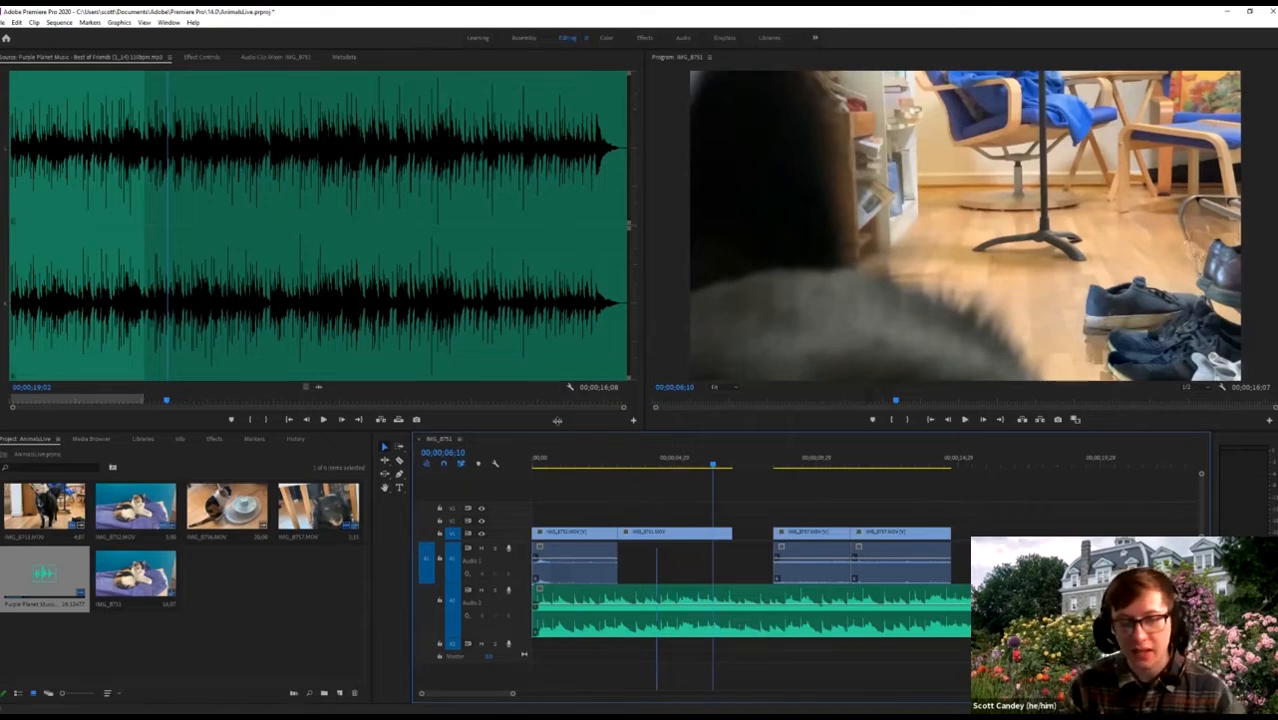
drag(555, 467, 494, 463)
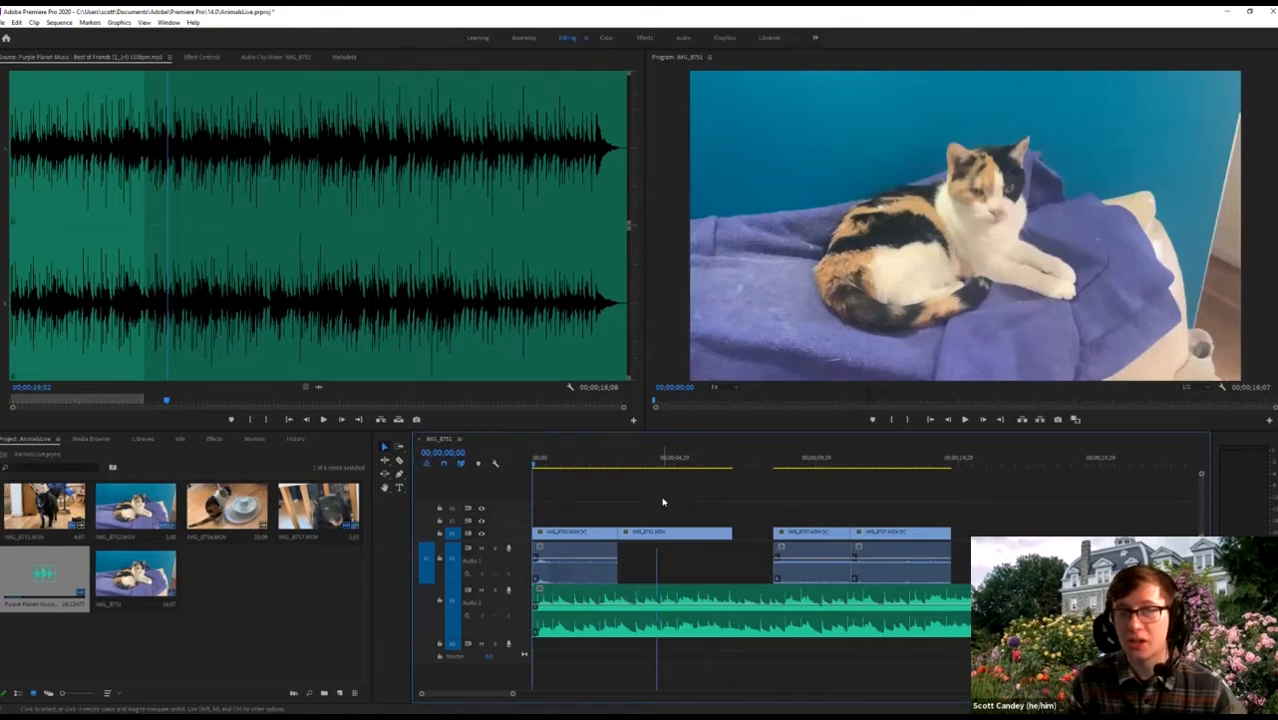
key(space)
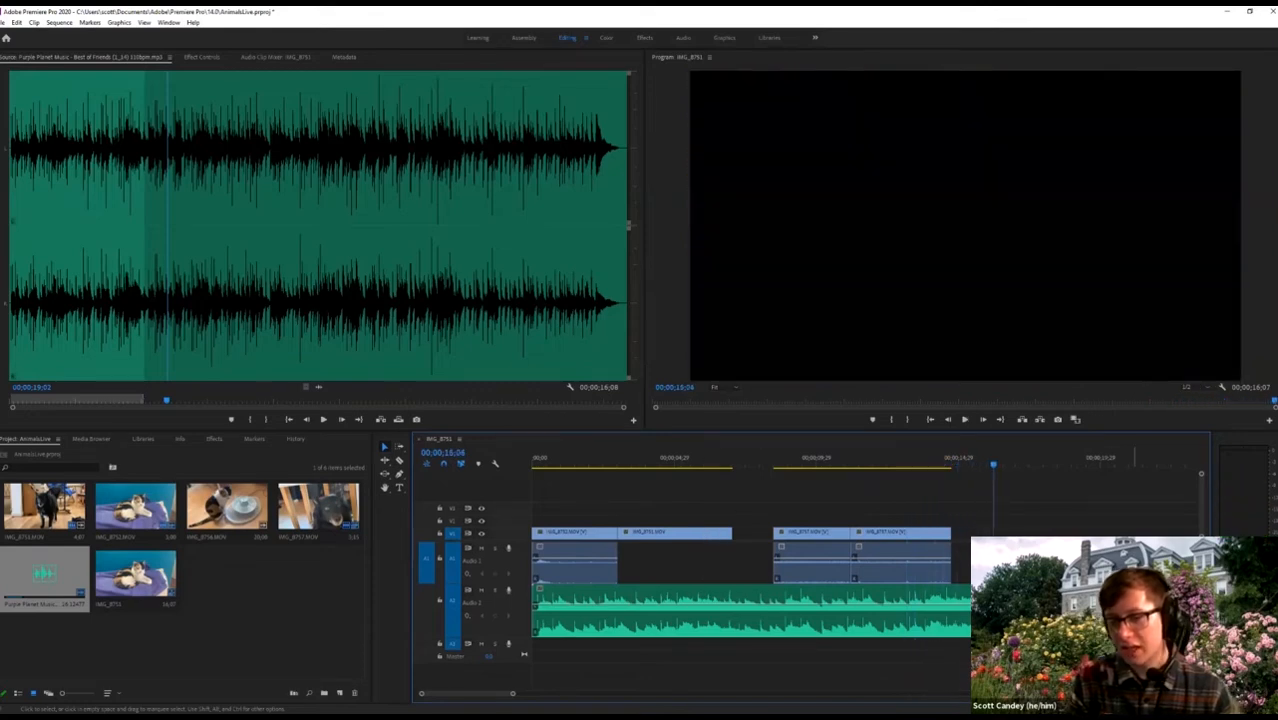
click(990, 610)
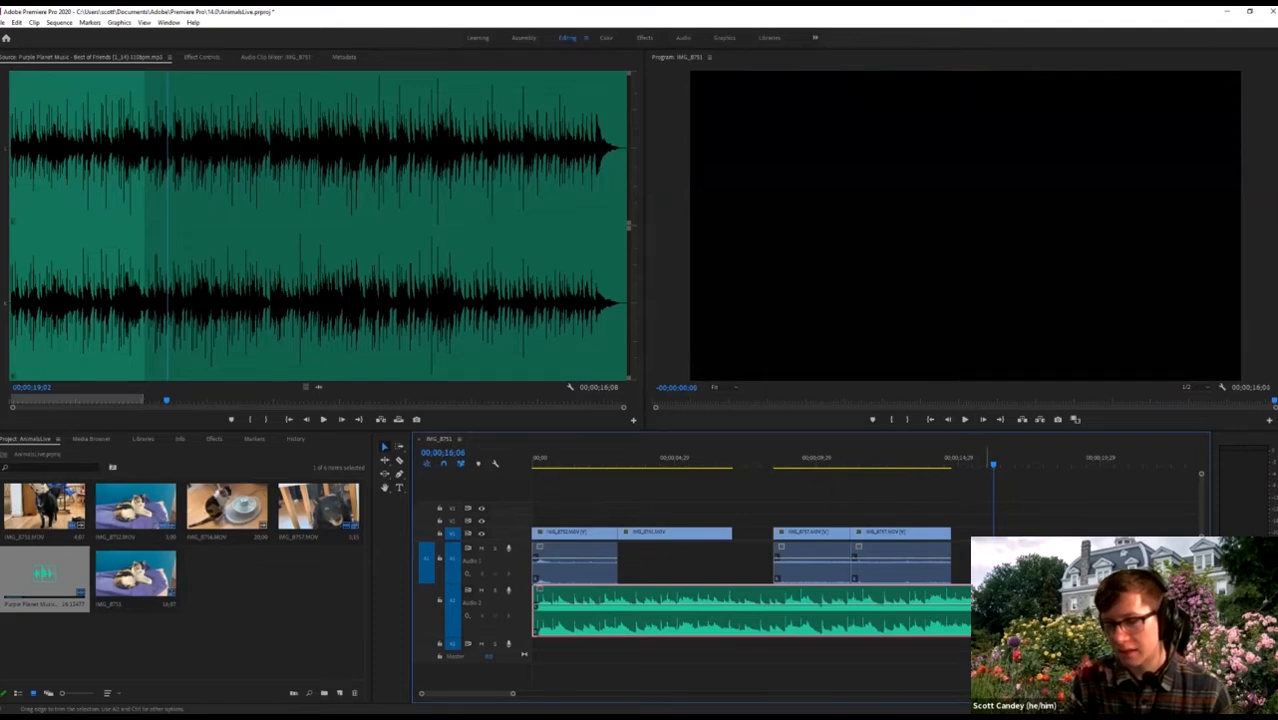
Trim the music clip's end to meet the last video clip and play the ending.
drag(990, 610, 986, 610)
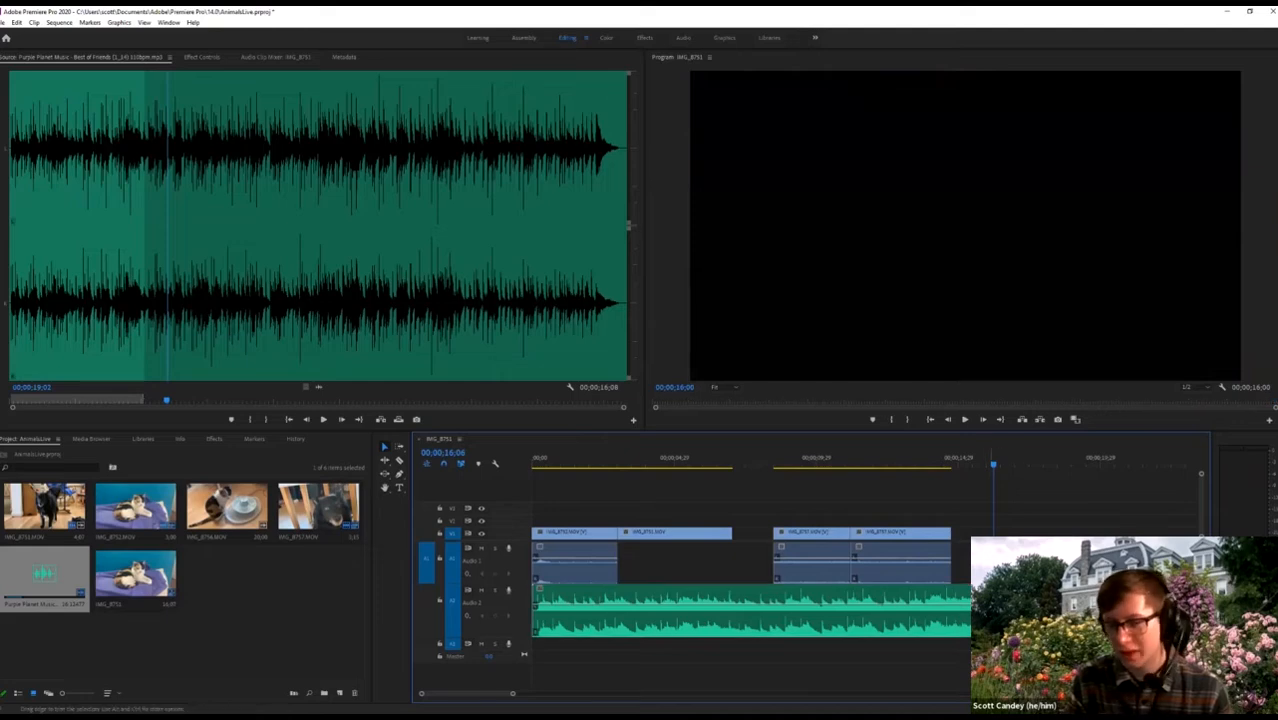
drag(990, 610, 993, 610)
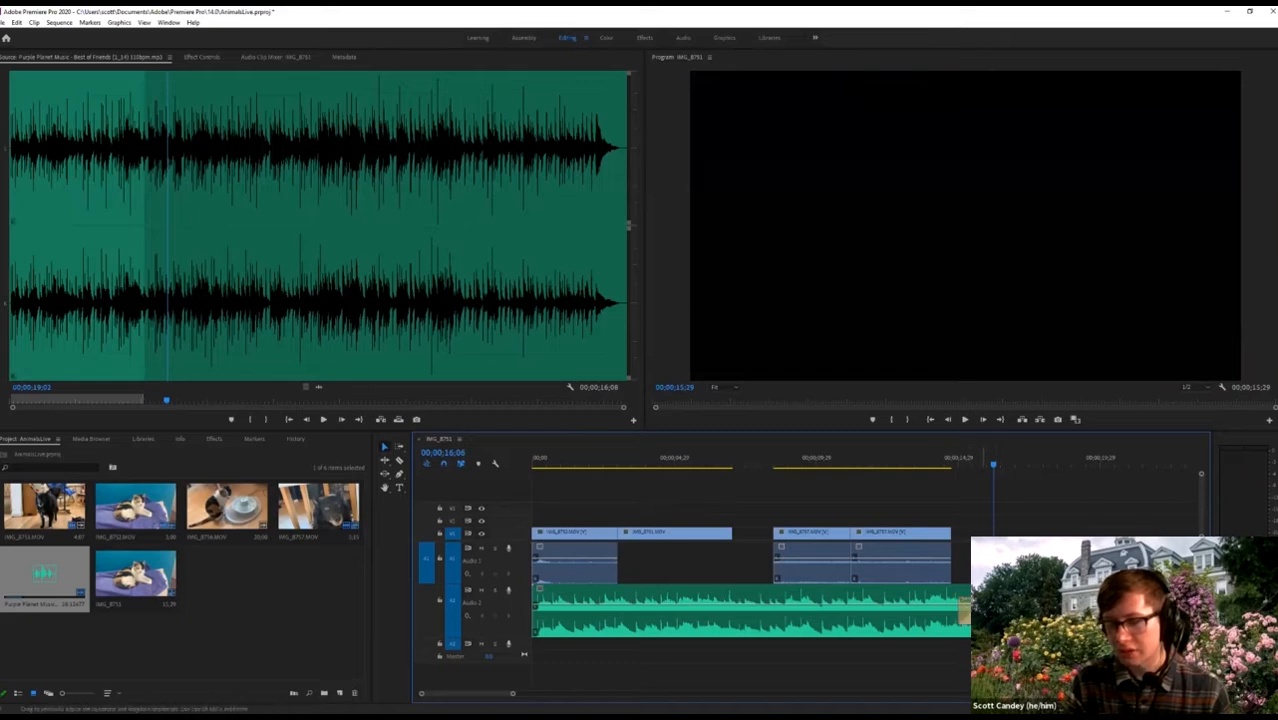
click(915, 466)
key(space)
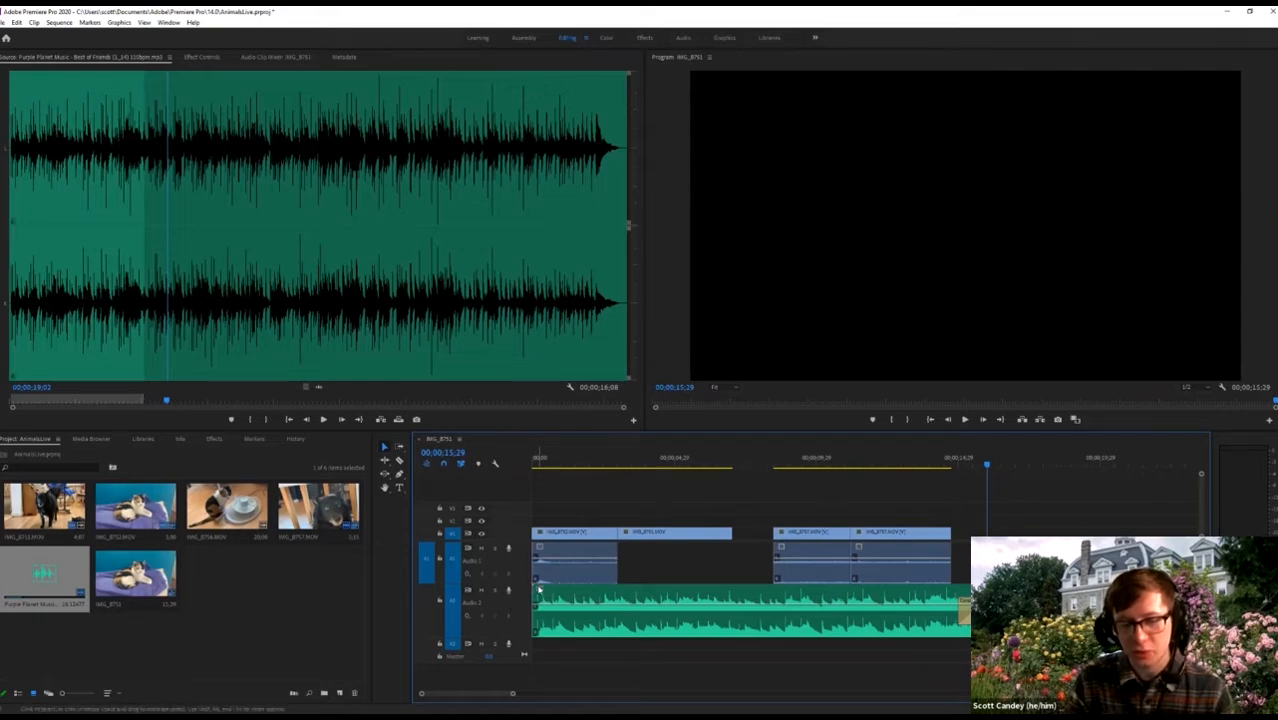
Play the whole sequence from the start to review it, then zoom out.
key(=)
scroll(613, 562, up, 2)
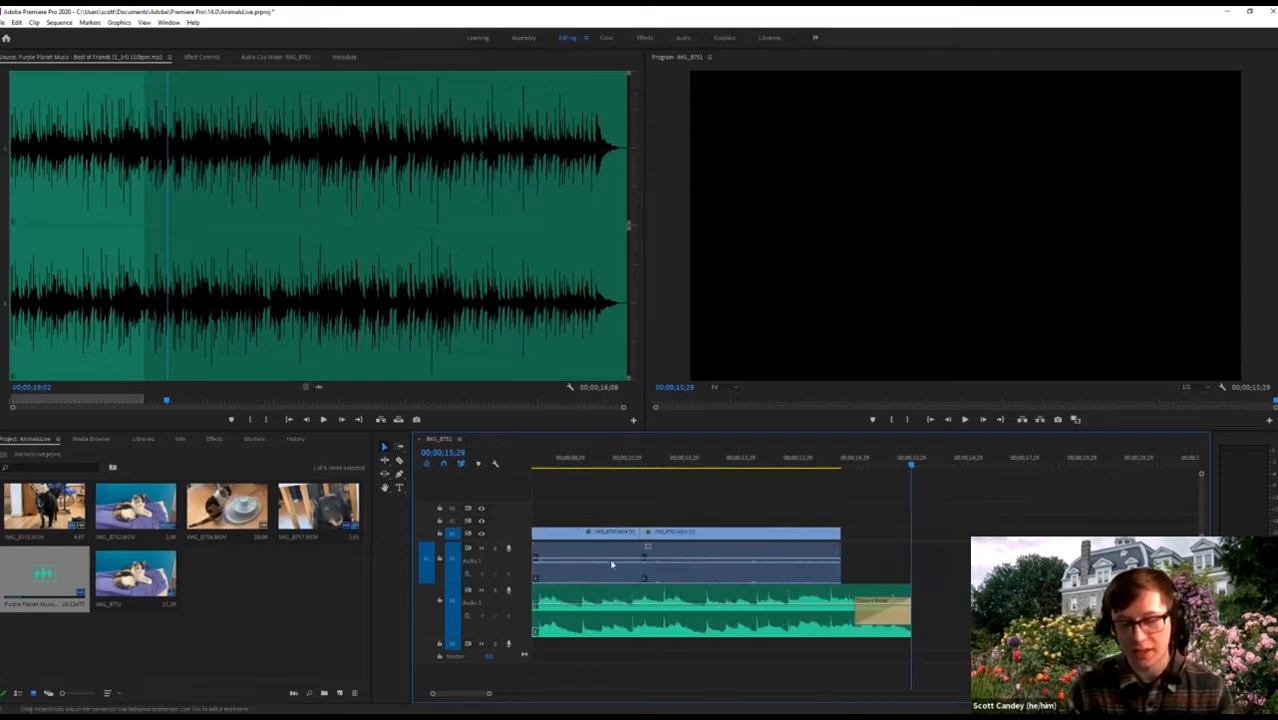
scroll(663, 610, up, 5)
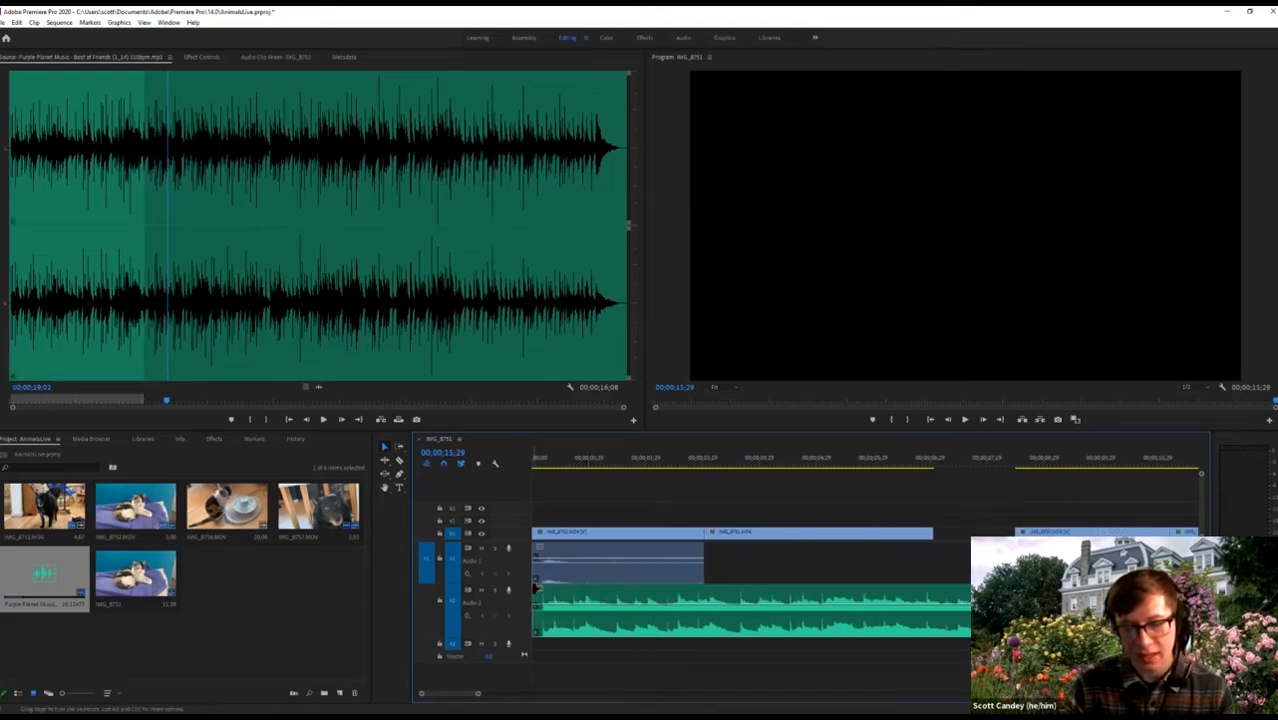
key(Home)
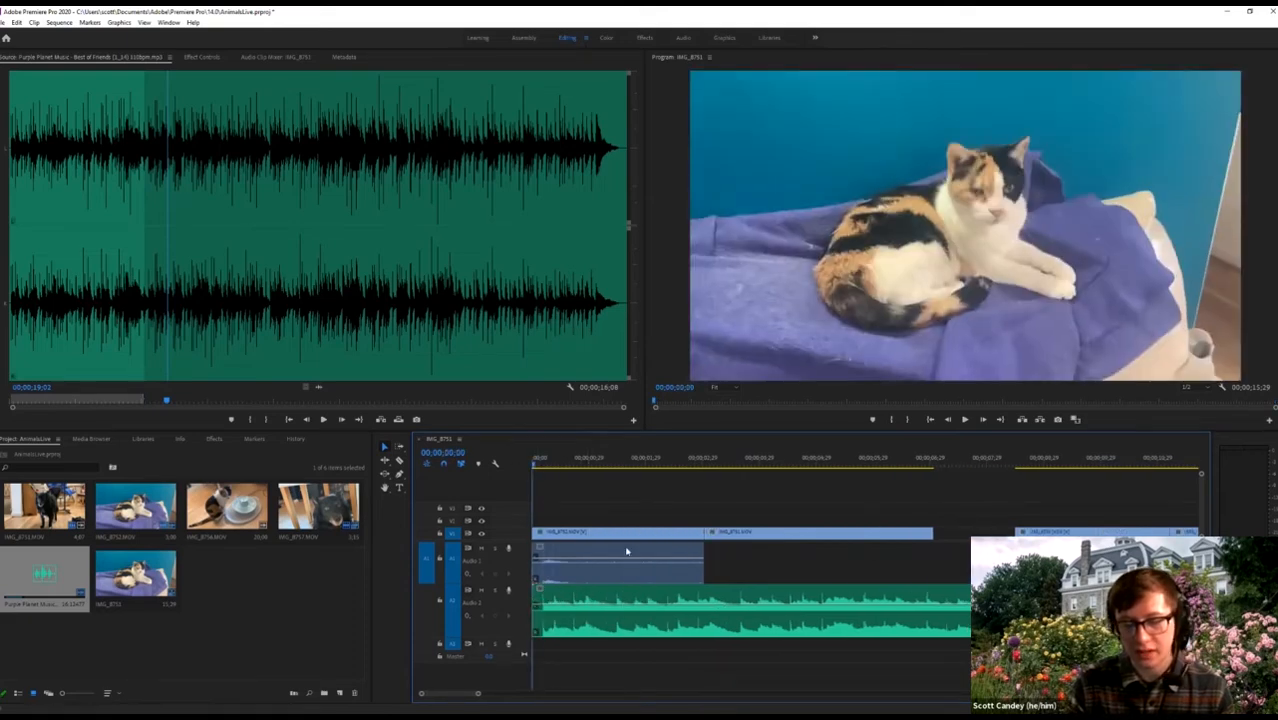
key(space)
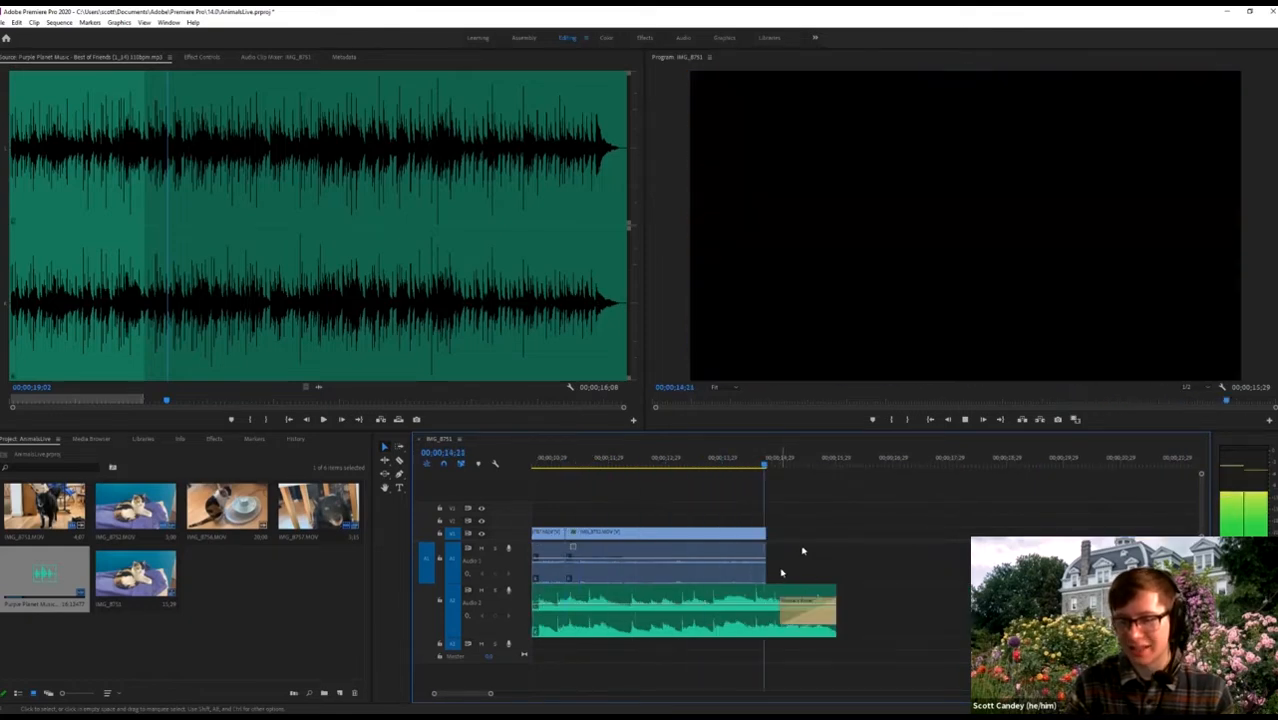
key(space)
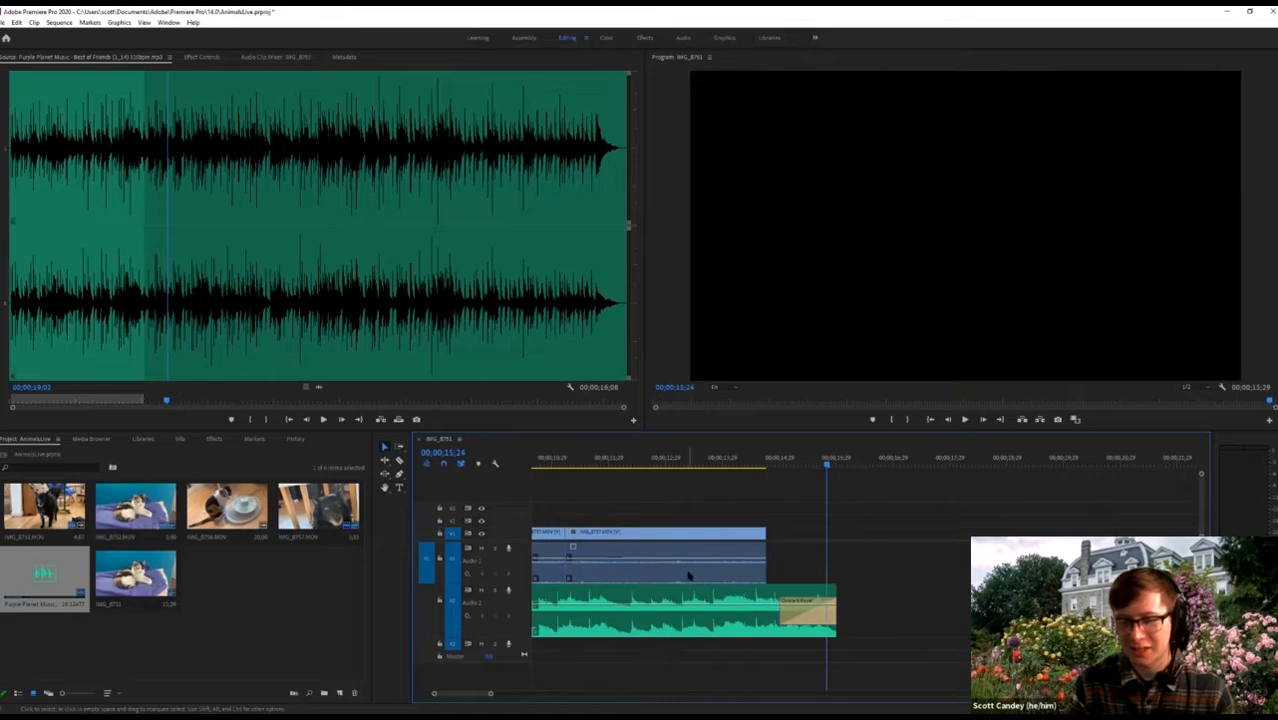
scroll(688, 576, up, 2)
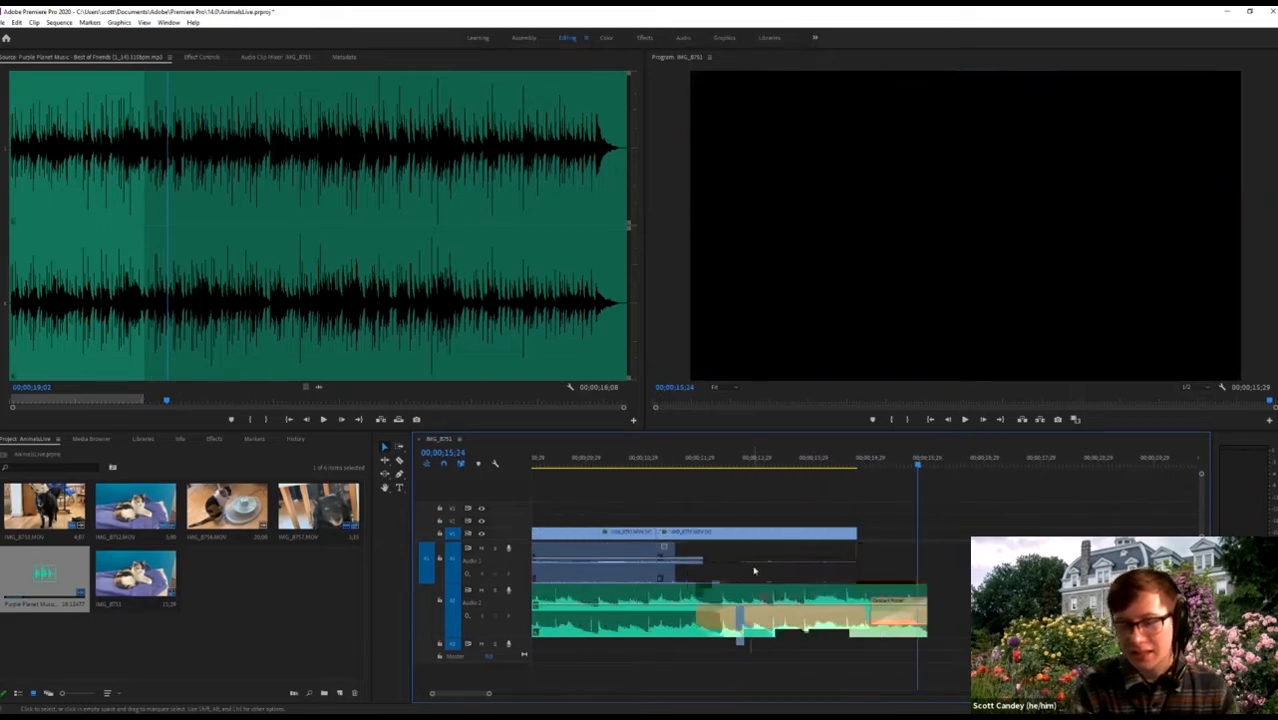
key(minus)
key(minus)
key(minus)
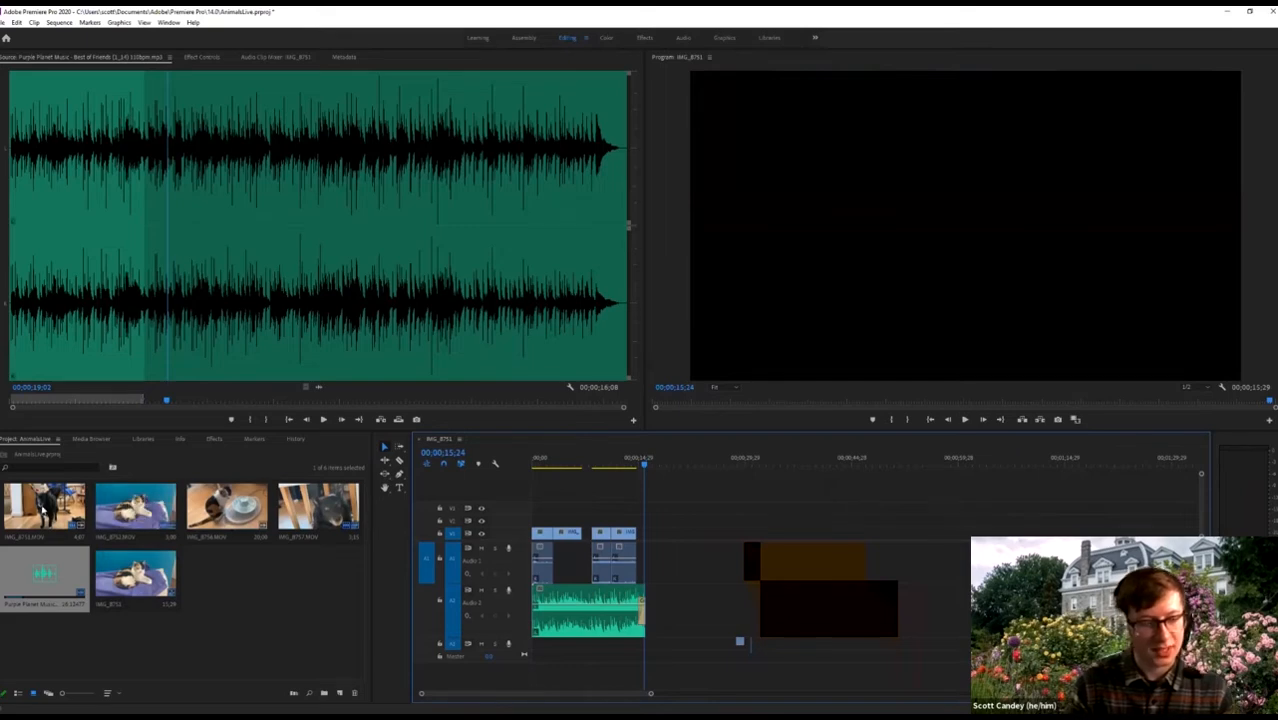
Preview the kitchen cat, cat-on-purple, dog and cat-at-fountain clips in the Source monitor.
double_click(296, 504)
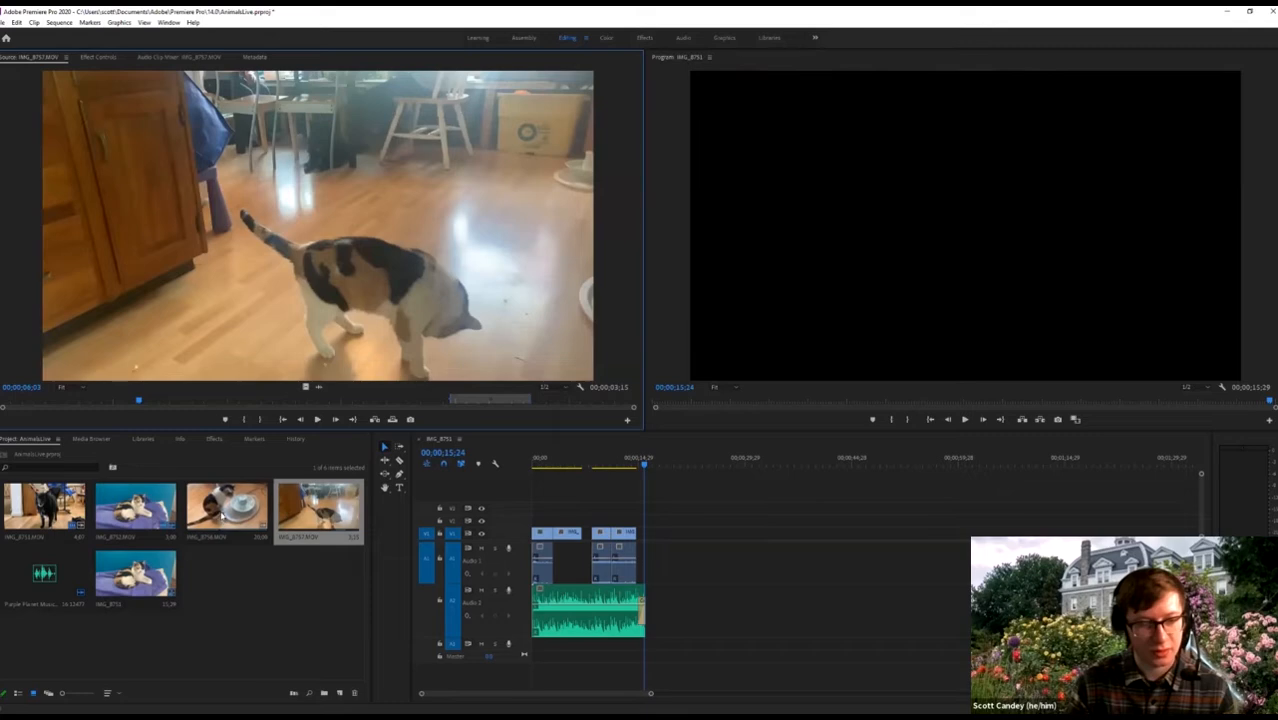
double_click(135, 575)
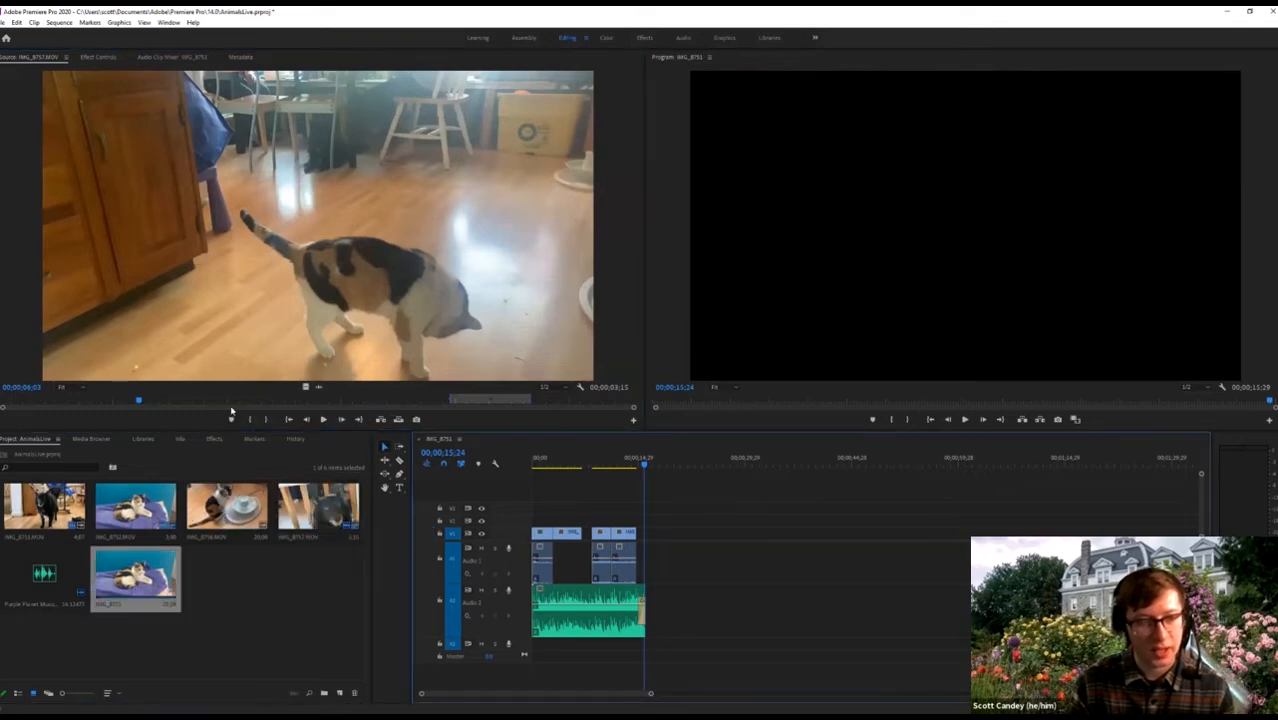
drag(229, 403, 267, 412)
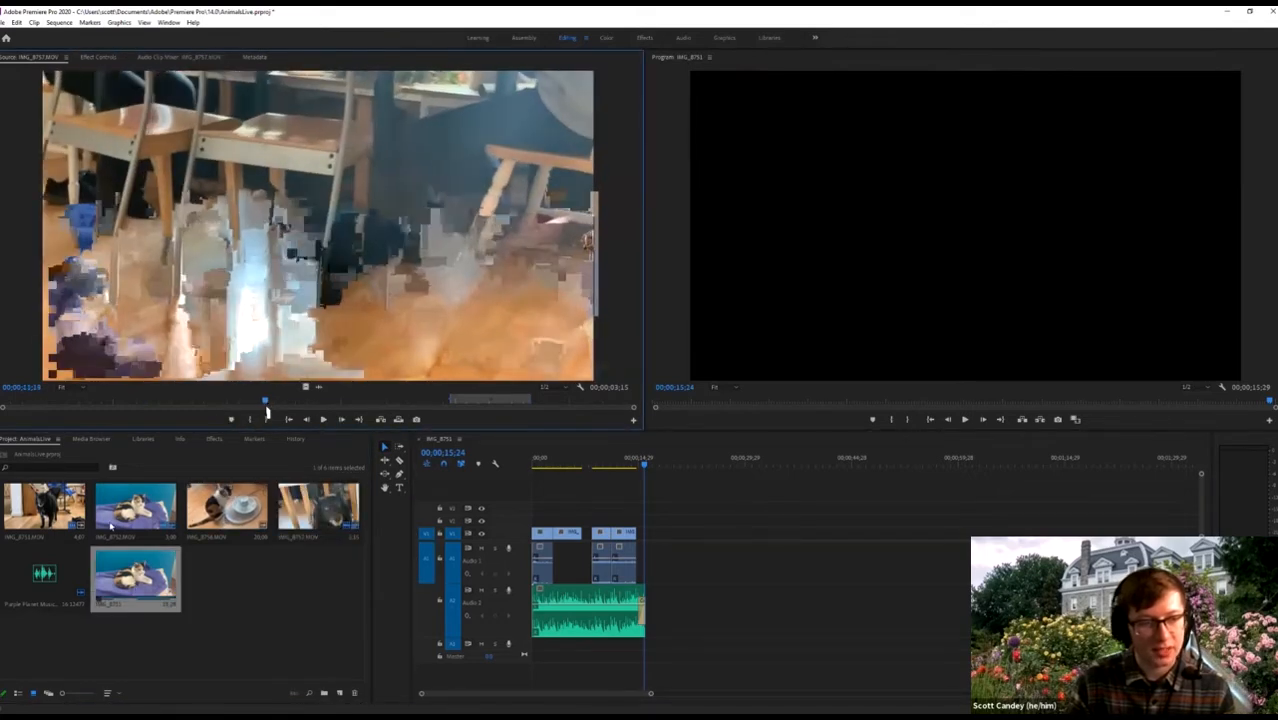
double_click(110, 526)
drag(181, 403, 634, 404)
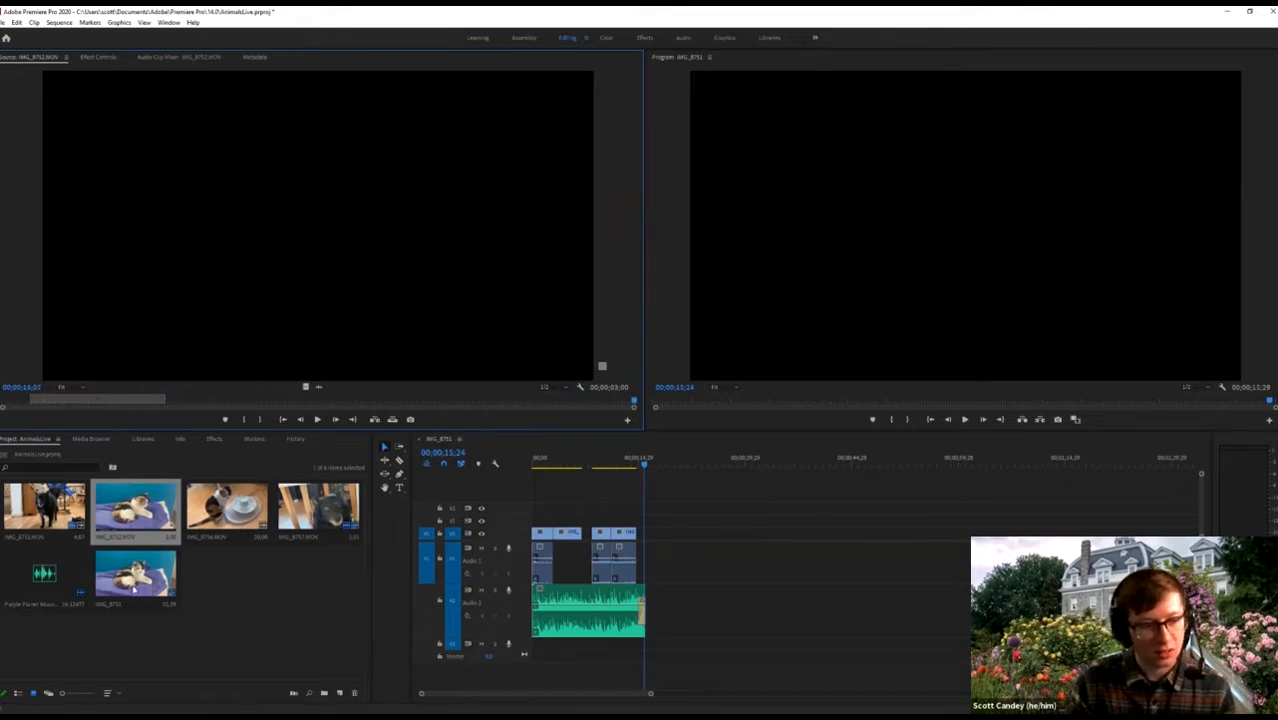
double_click(146, 506)
double_click(45, 507)
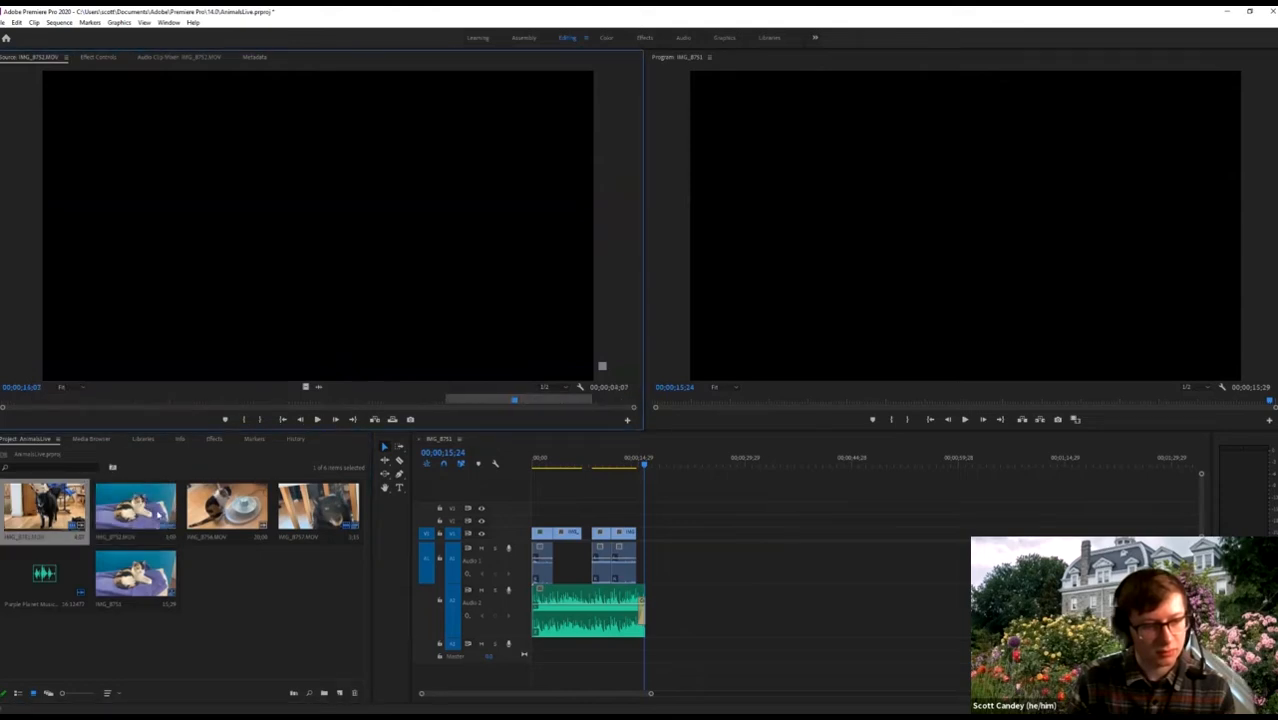
double_click(135, 506)
key(space)
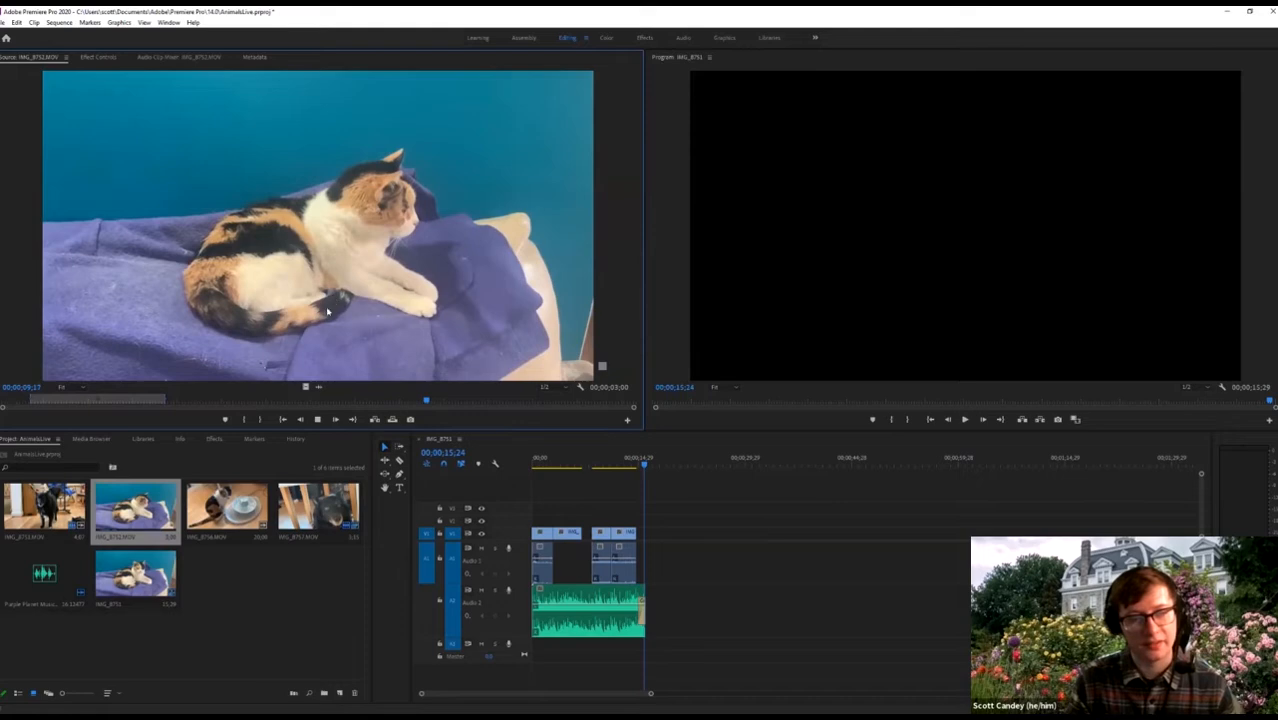
key(space)
double_click(14, 510)
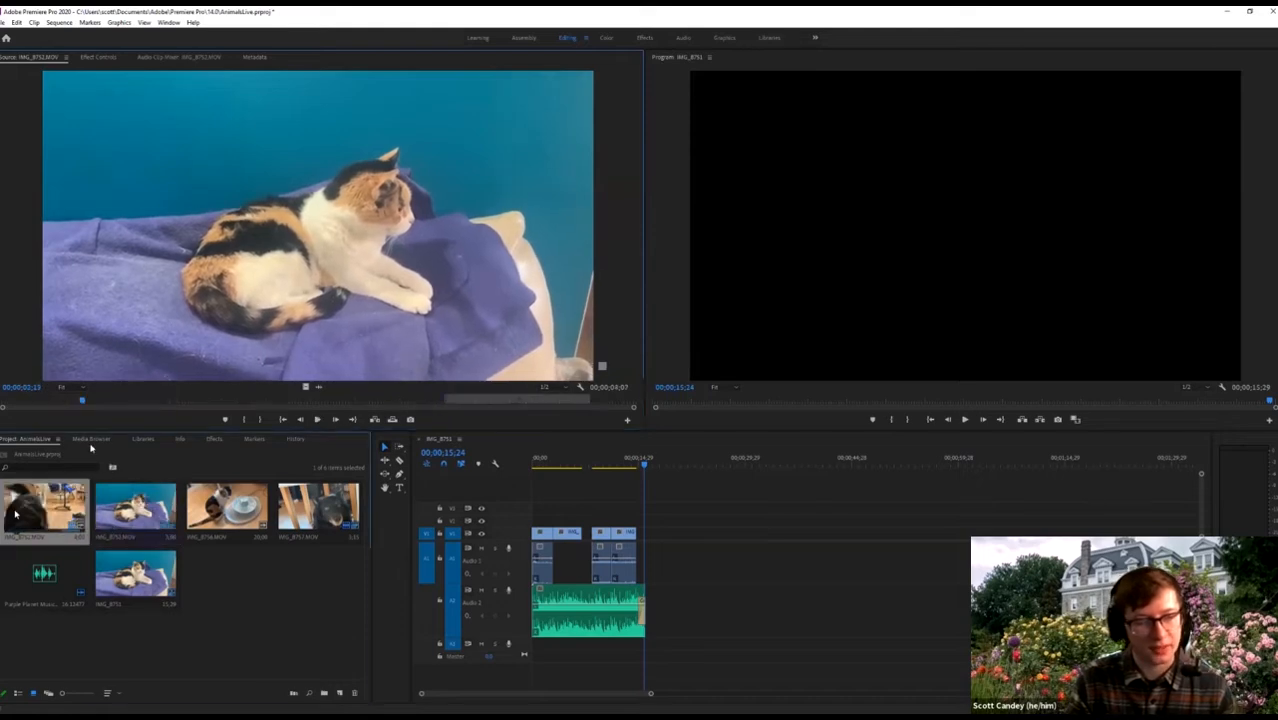
double_click(200, 508)
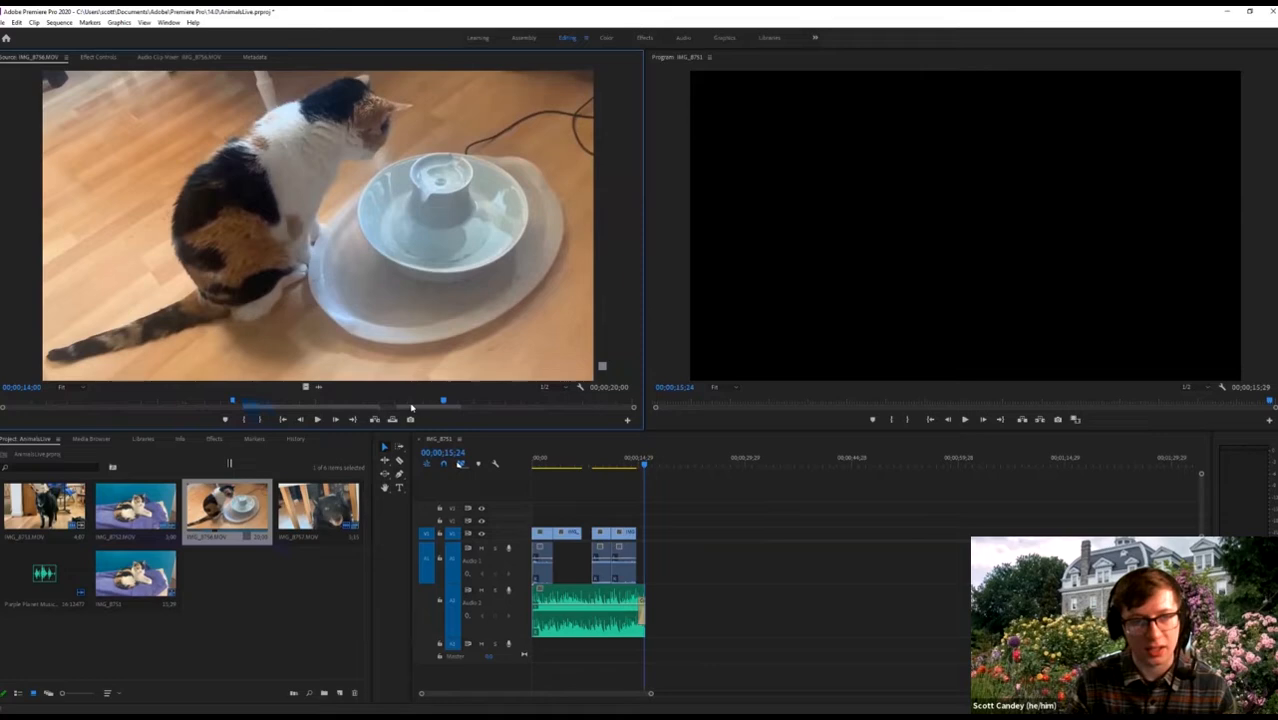
double_click(306, 523)
Set the IMG_8756 cat-at-fountain clip's In point near 10;21 and play the trimmed part.
double_click(236, 515)
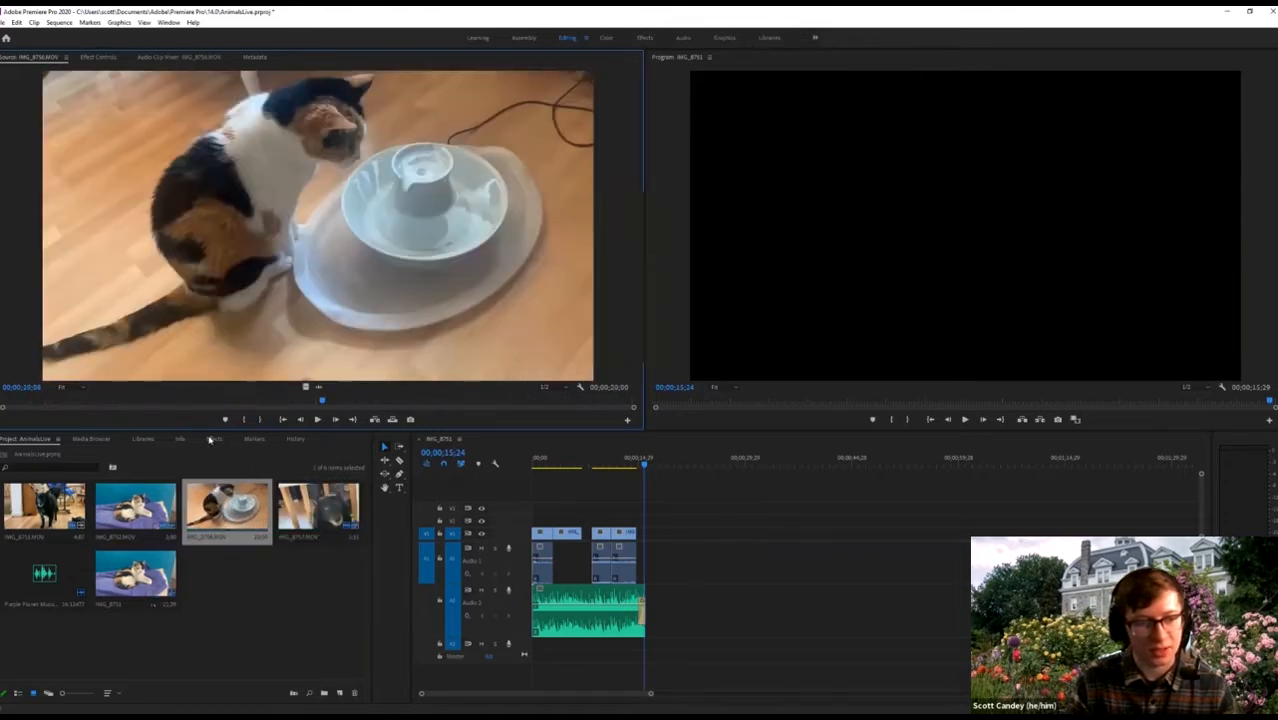
drag(584, 402, 346, 408)
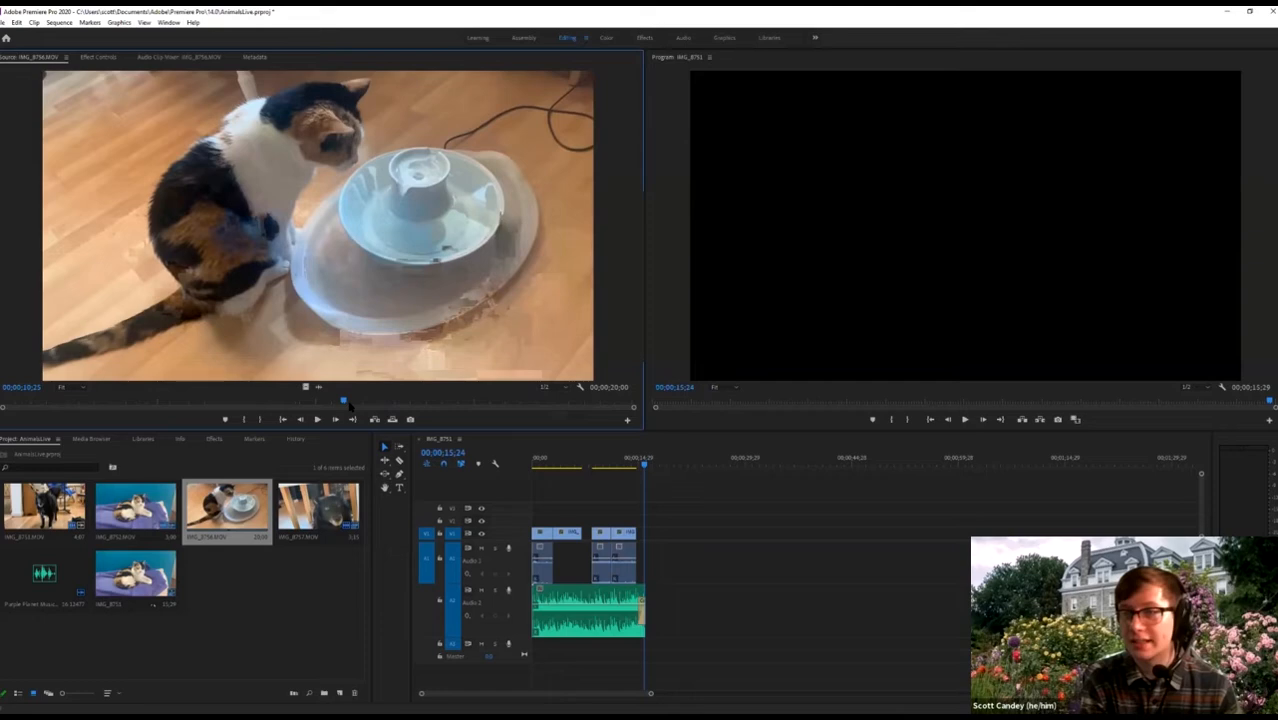
key(i)
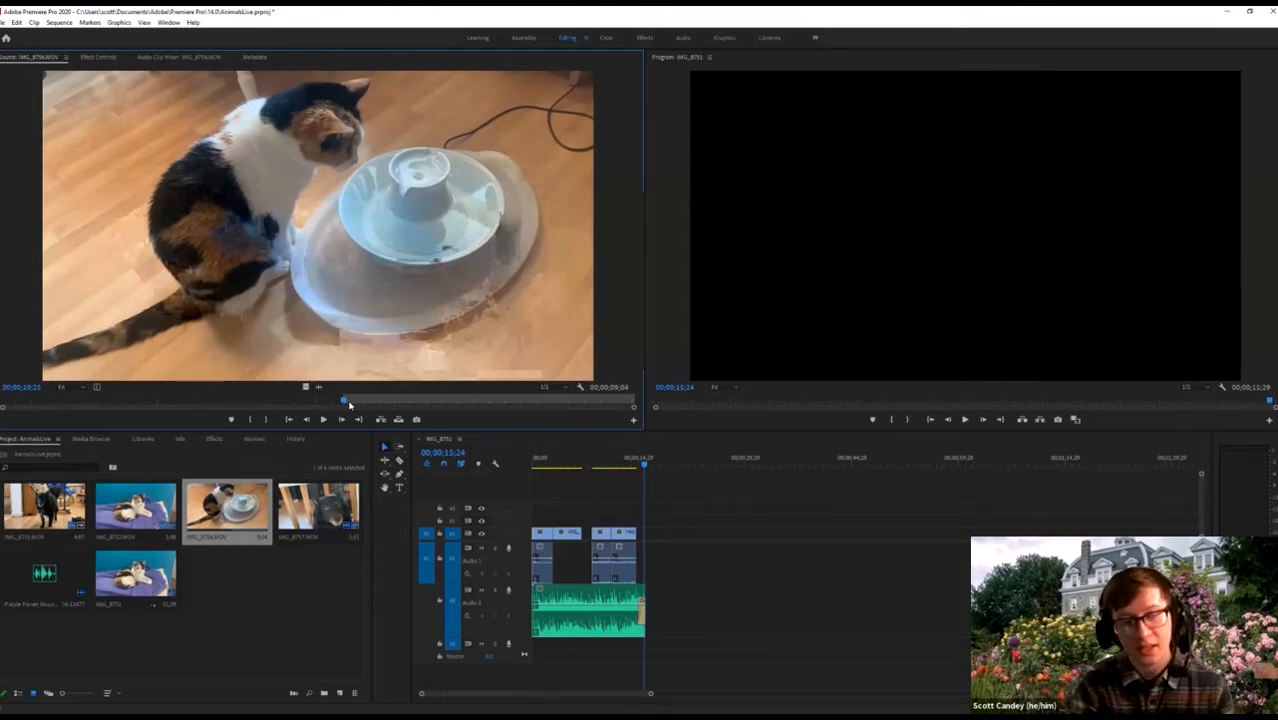
key(space)
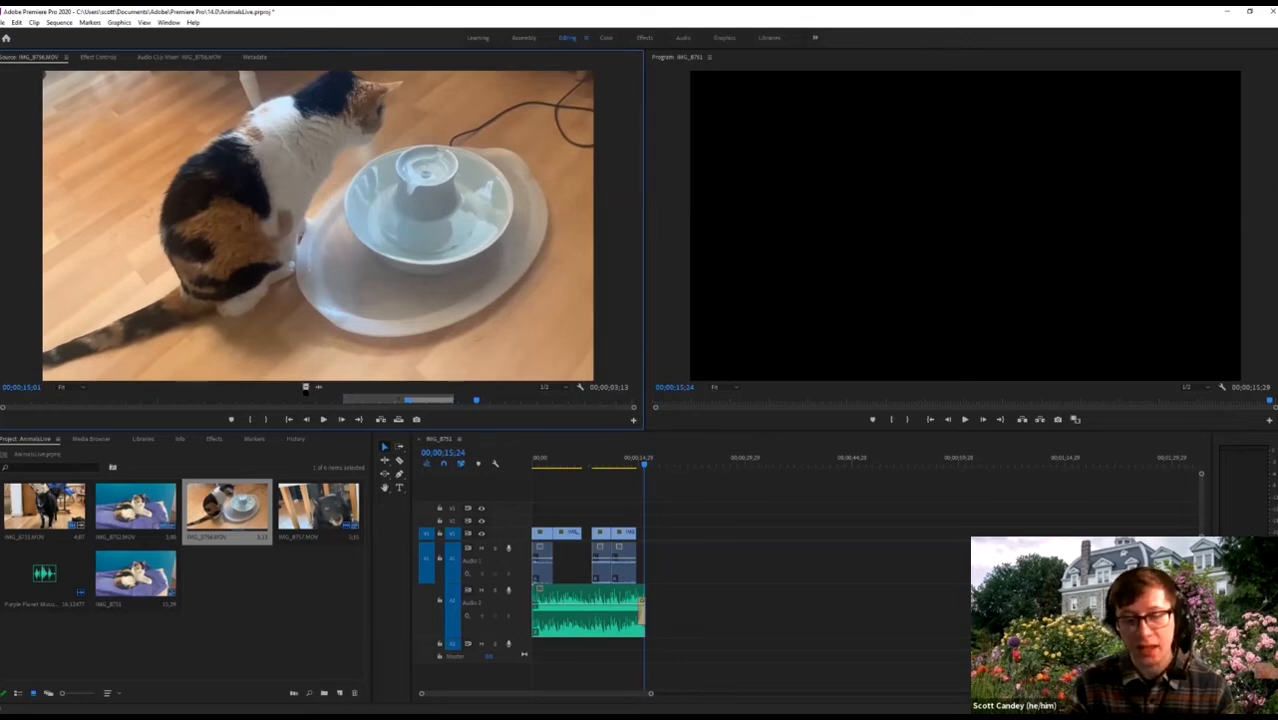
Place the fountain clip's video on track V2 above the gap in the sequence.
drag(306, 387, 594, 521)
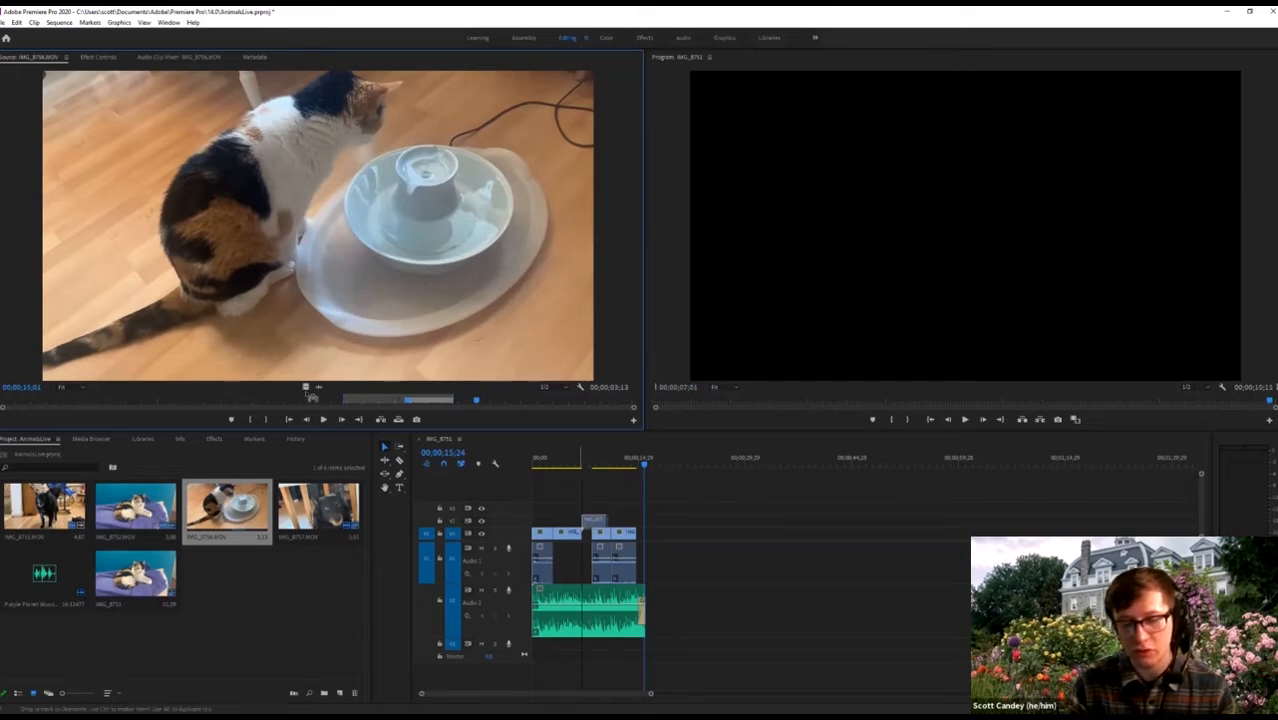
drag(311, 396, 580, 524)
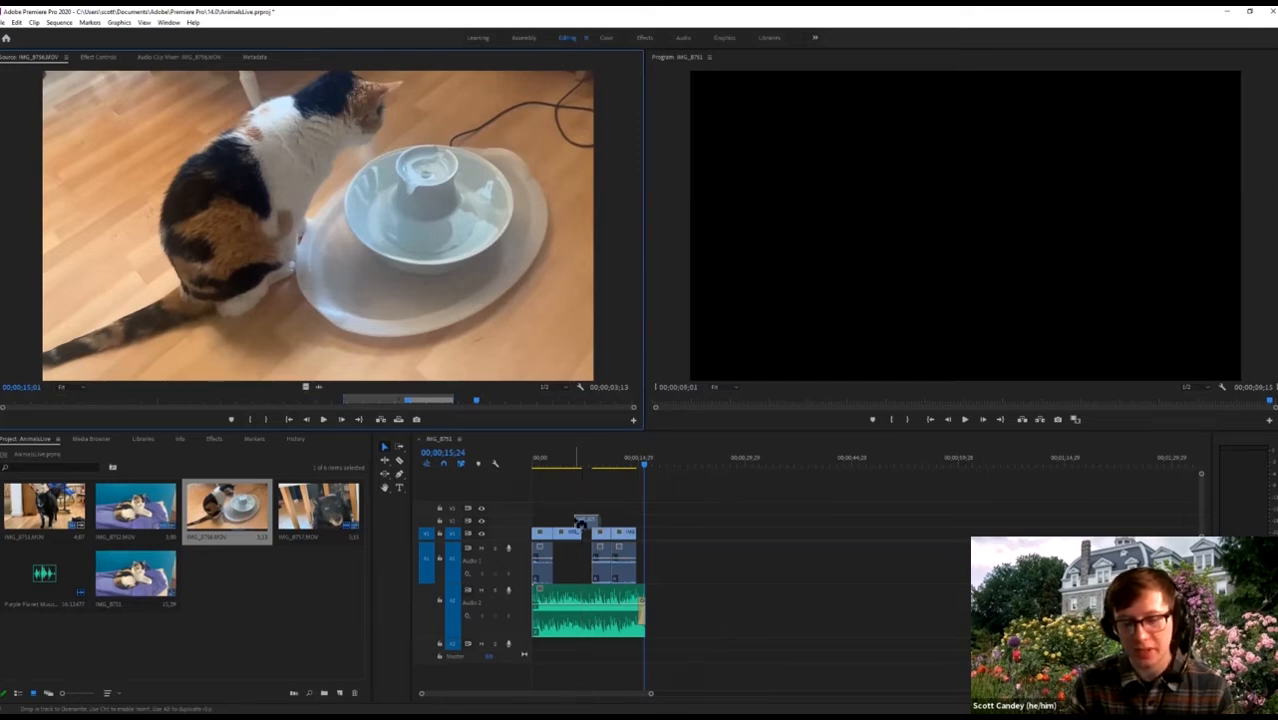
drag(582, 534, 585, 520)
drag(573, 462, 503, 476)
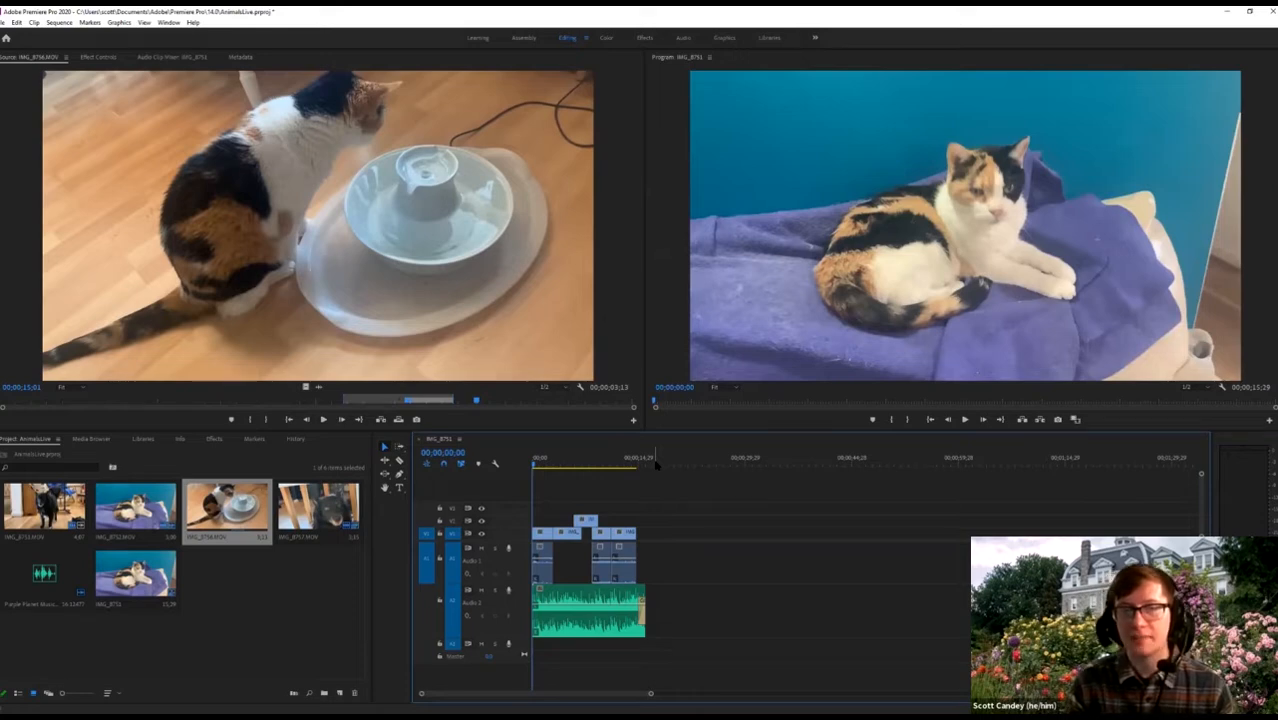
Zoom the IMG_8751 sequence timeline in so the fountain clip on V2 appears wider.
key(=)
key(=)
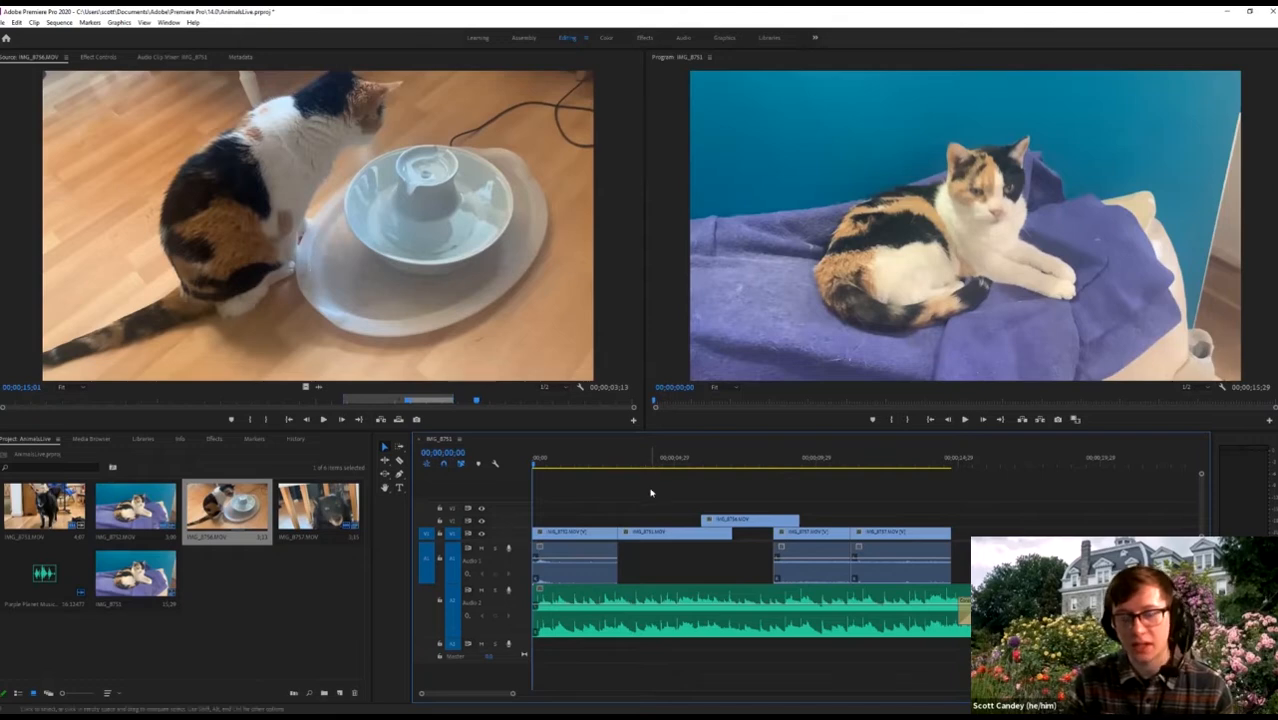
click(4, 22)
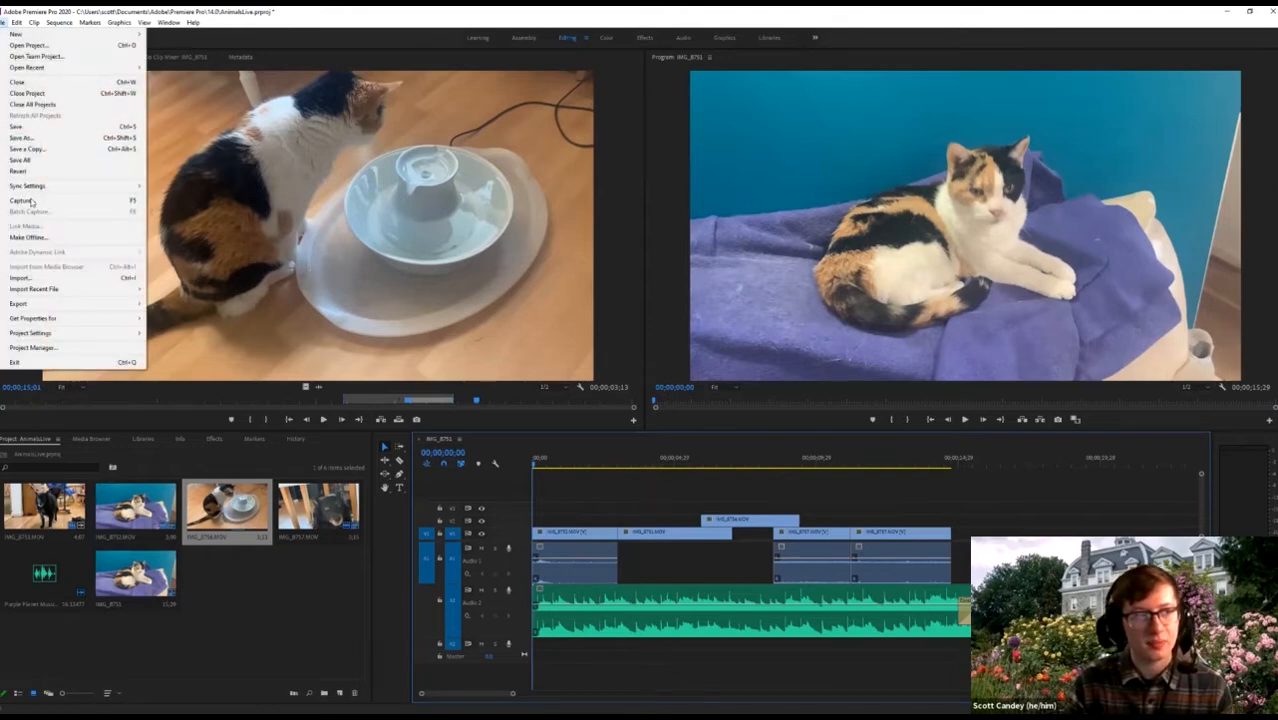
click(47, 272)
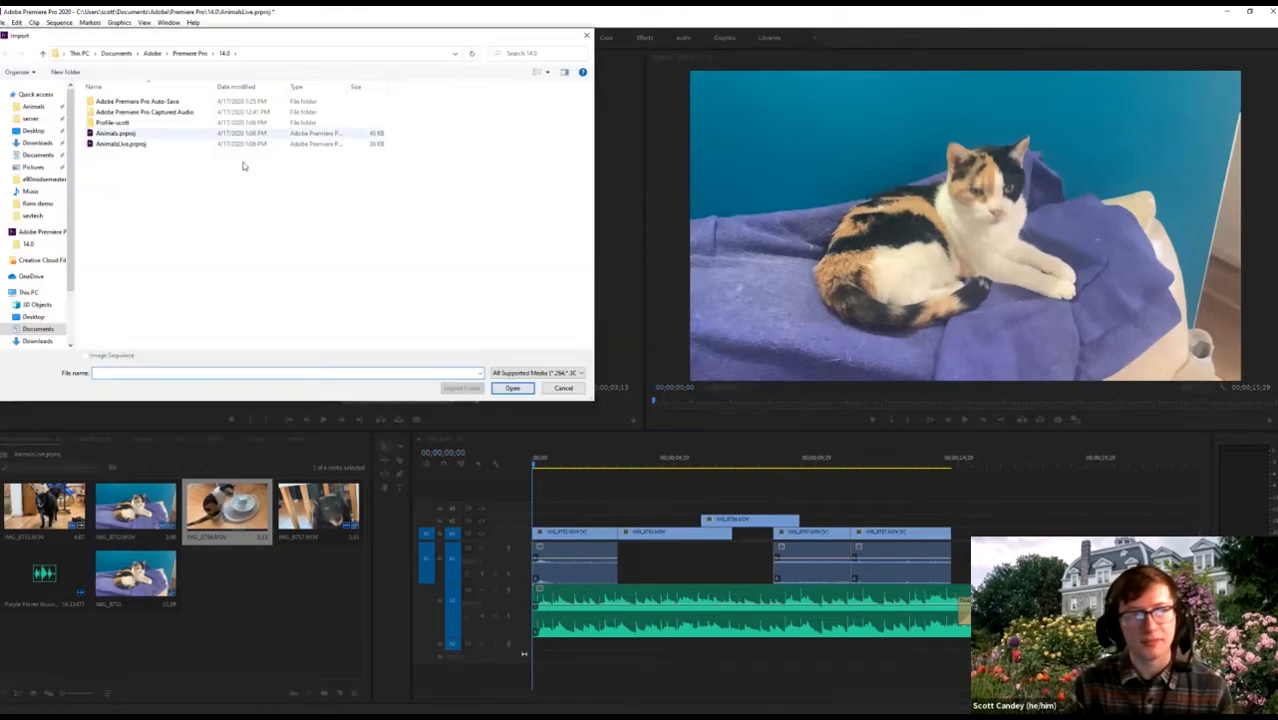
click(31, 121)
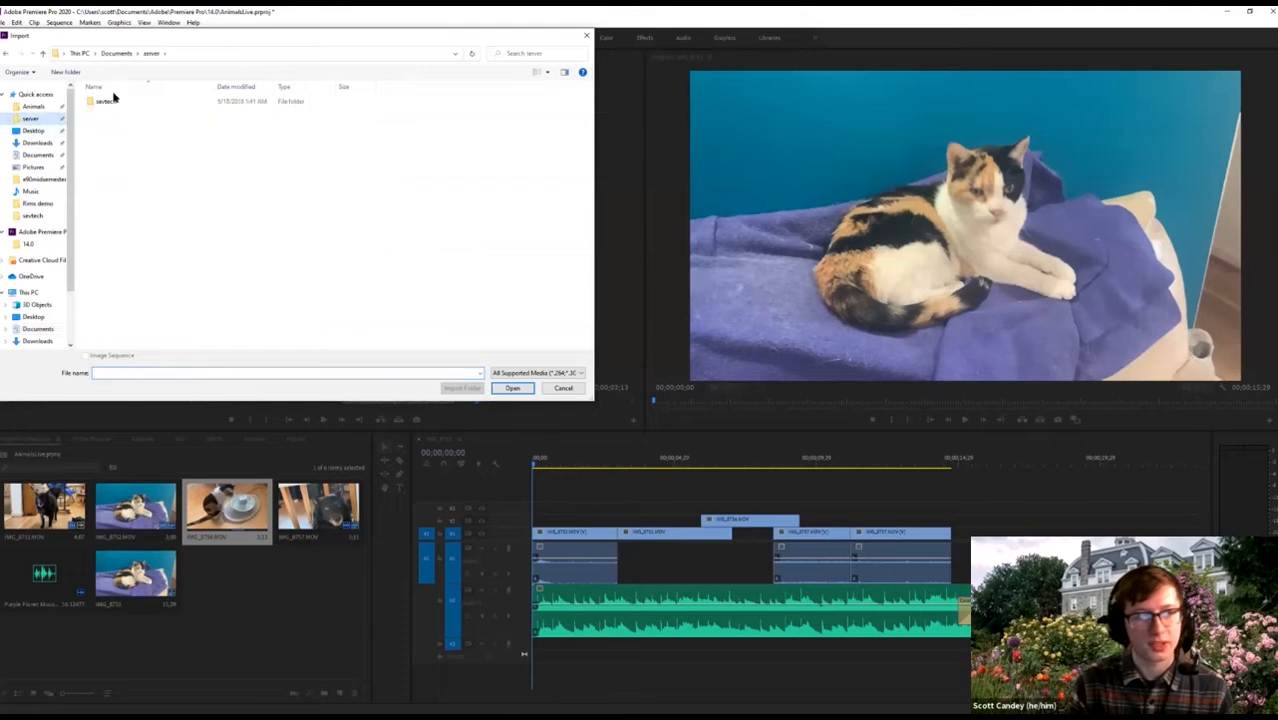
click(17, 100)
click(20, 106)
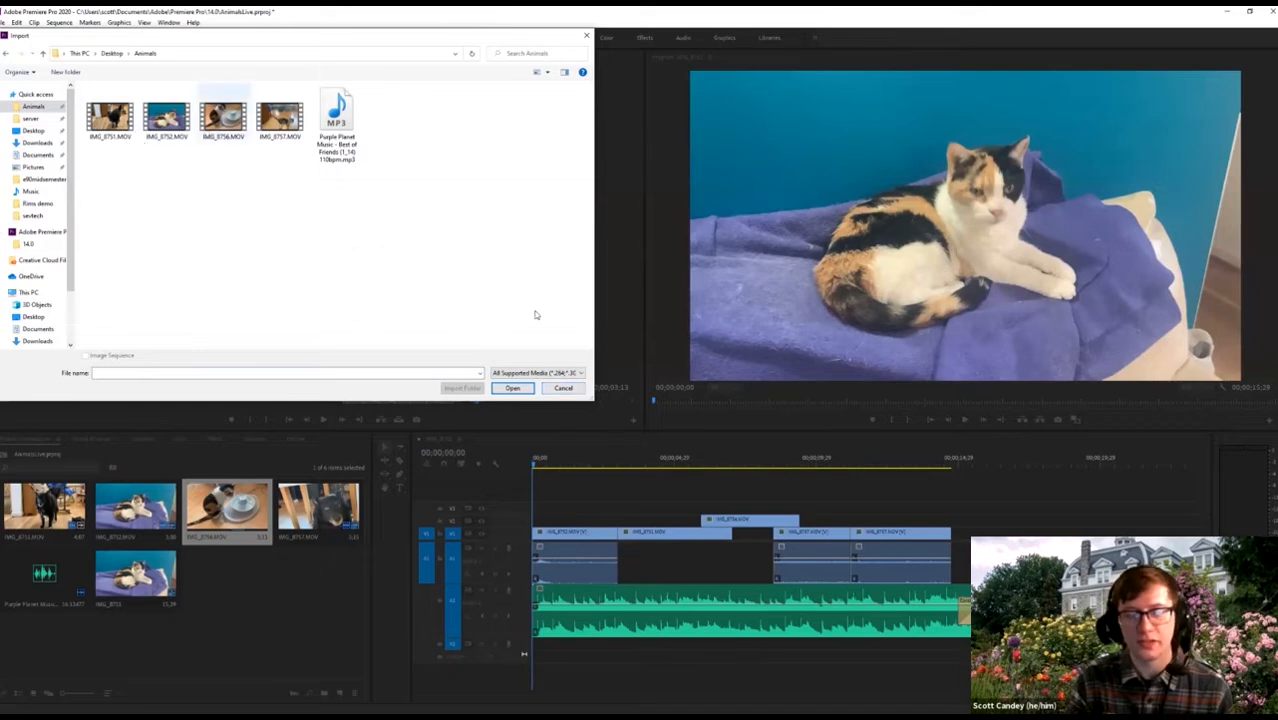
click(549, 389)
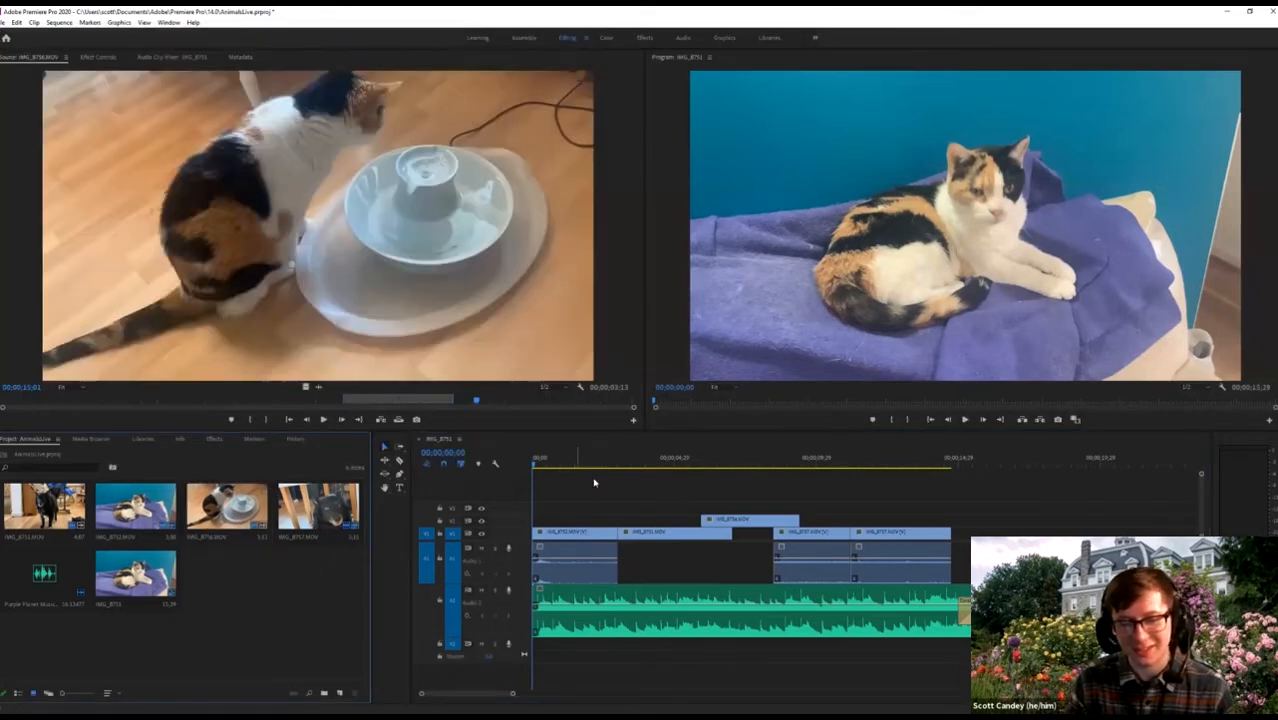
Slide the fountain clip to start at 5;14 and play the sequence from the start.
click(687, 464)
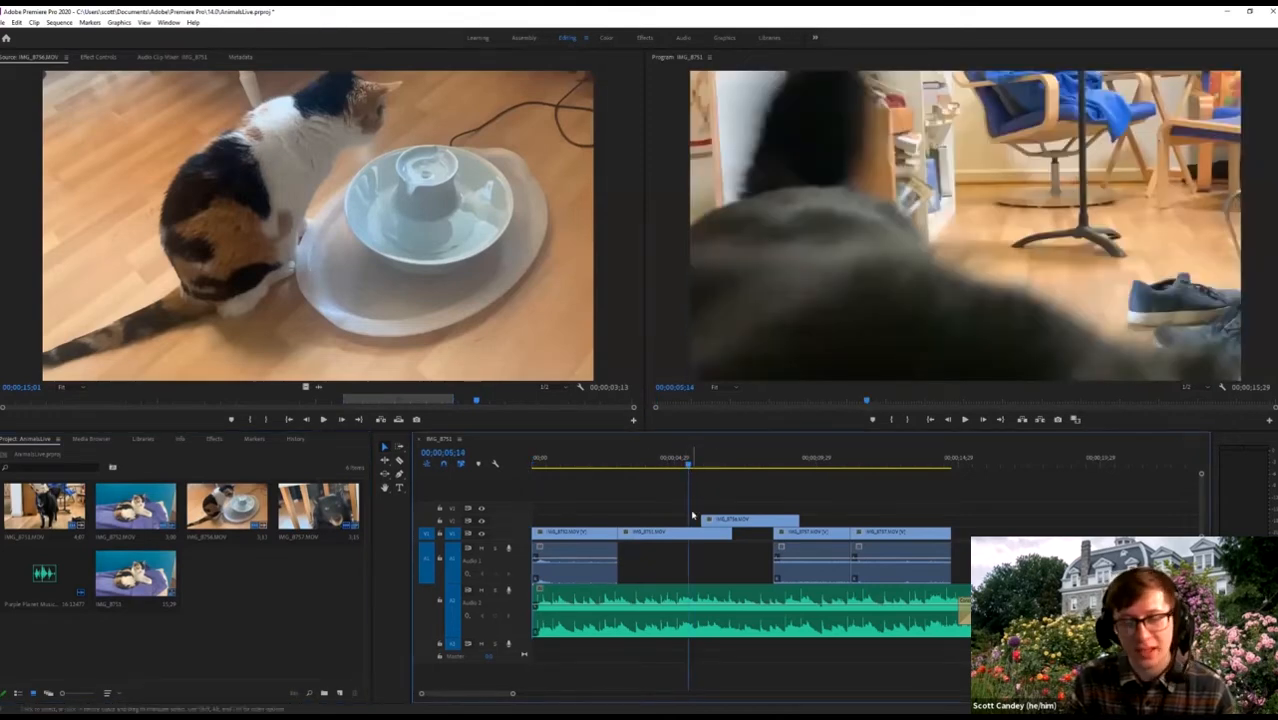
click(720, 524)
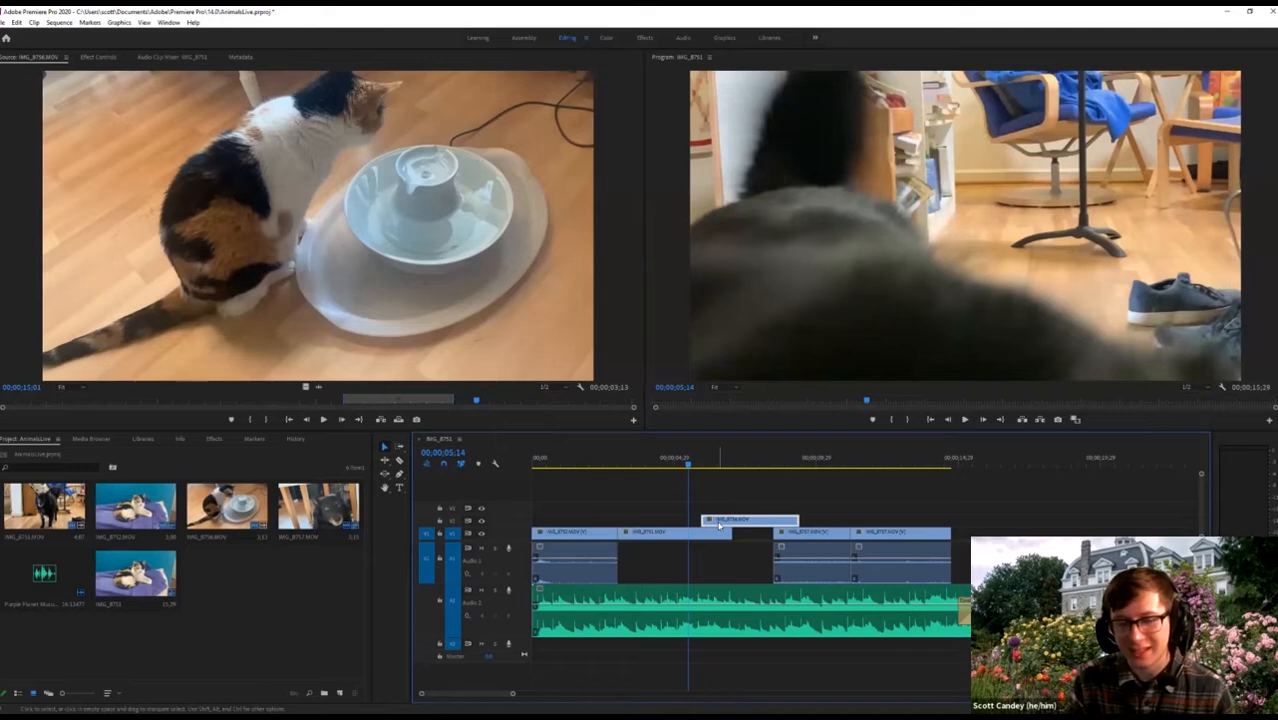
drag(718, 526, 704, 526)
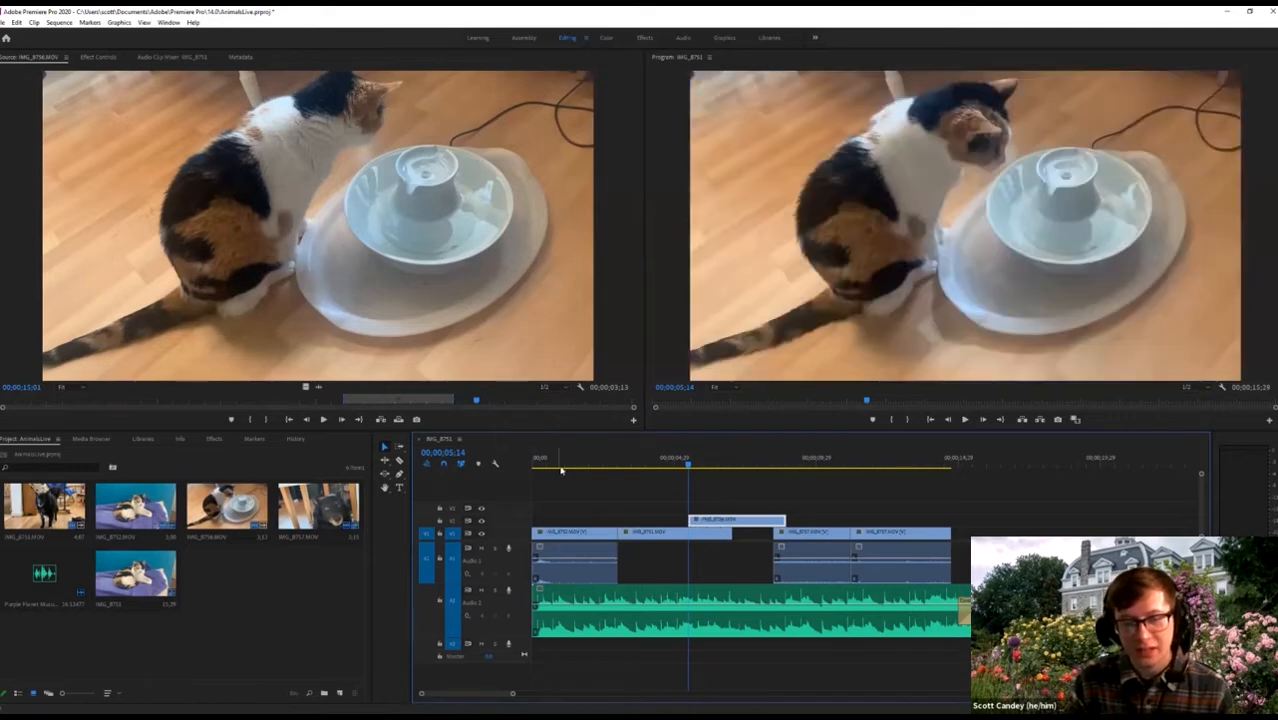
key(Home)
key(space)
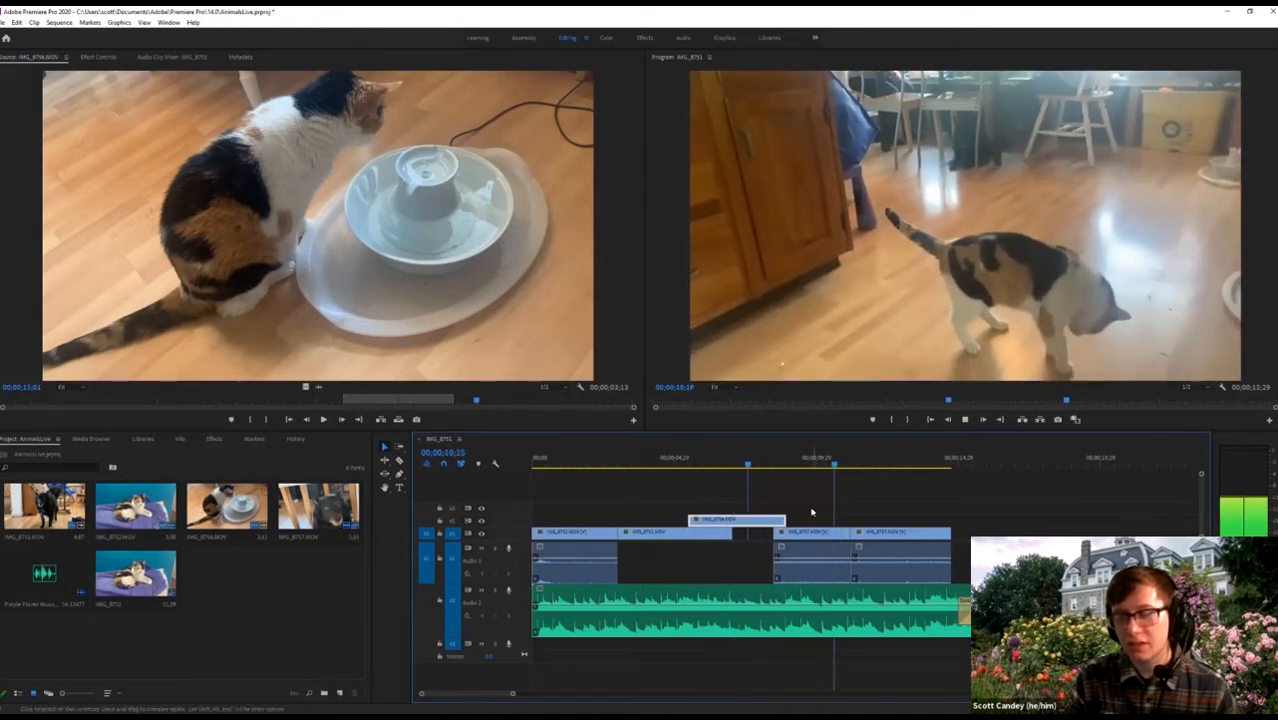
Review the fountain clip from about 7;05 and shorten its end.
click(744, 468)
key(space)
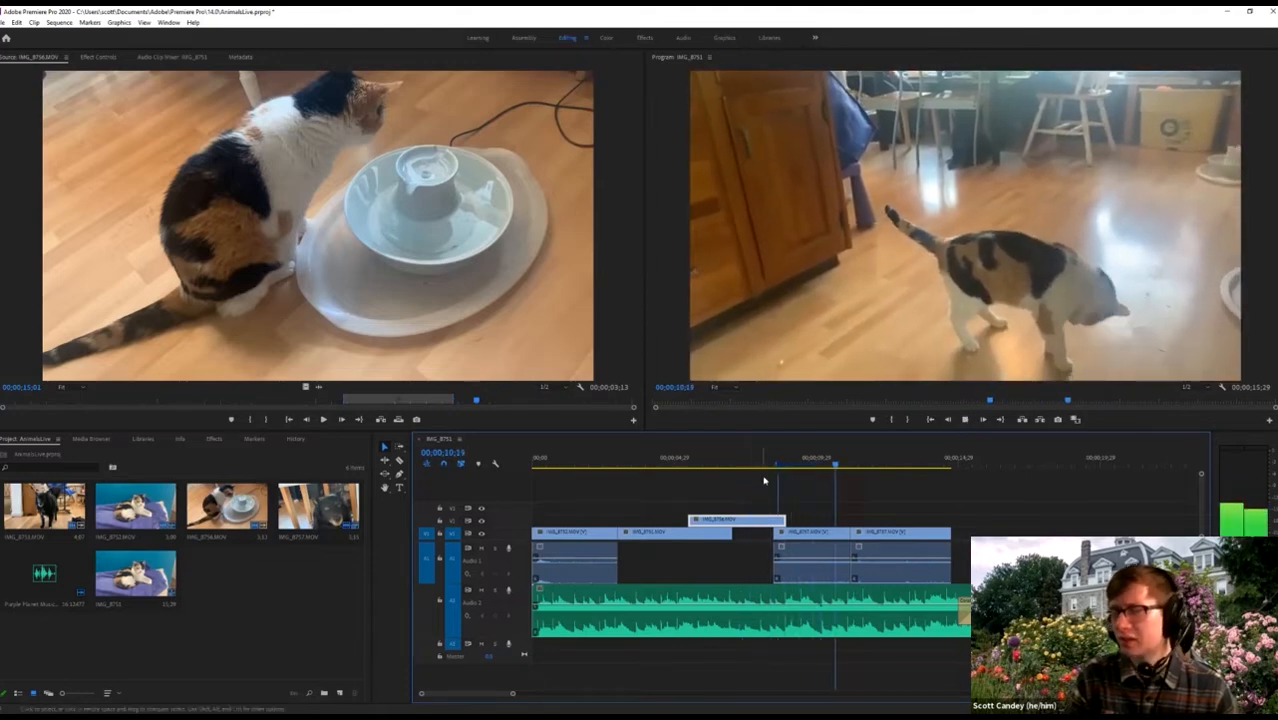
click(743, 464)
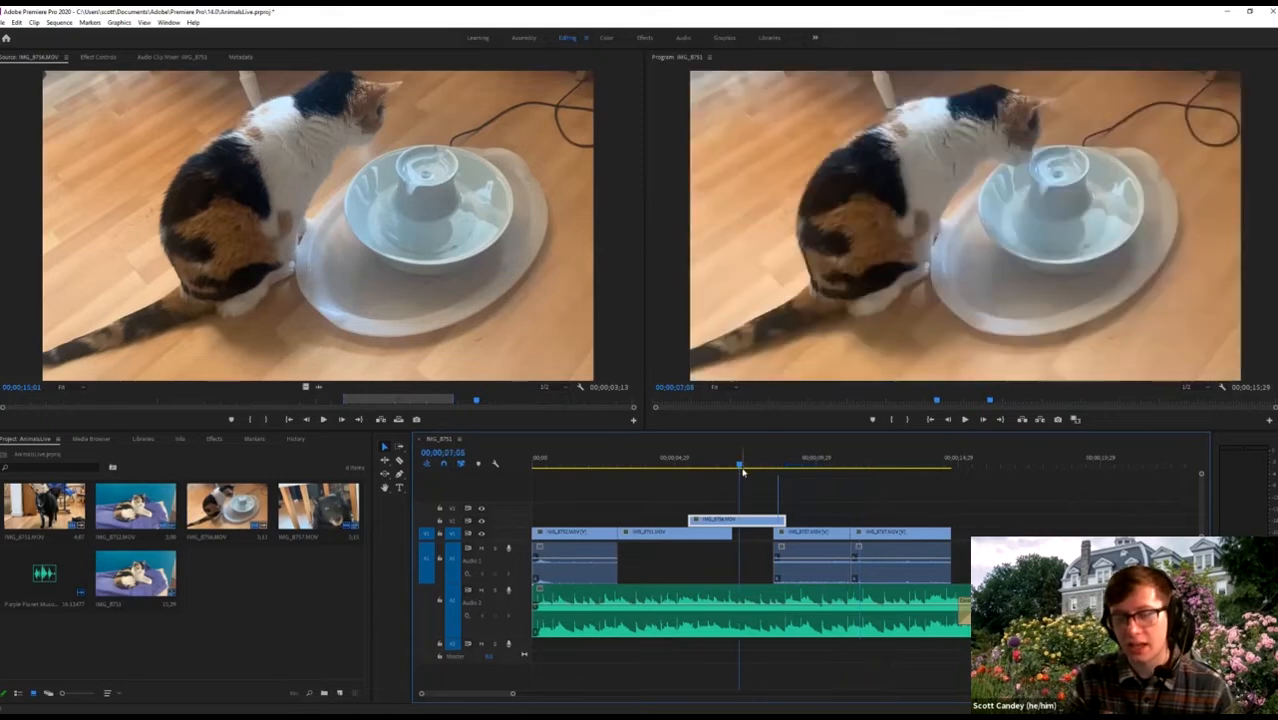
key(space)
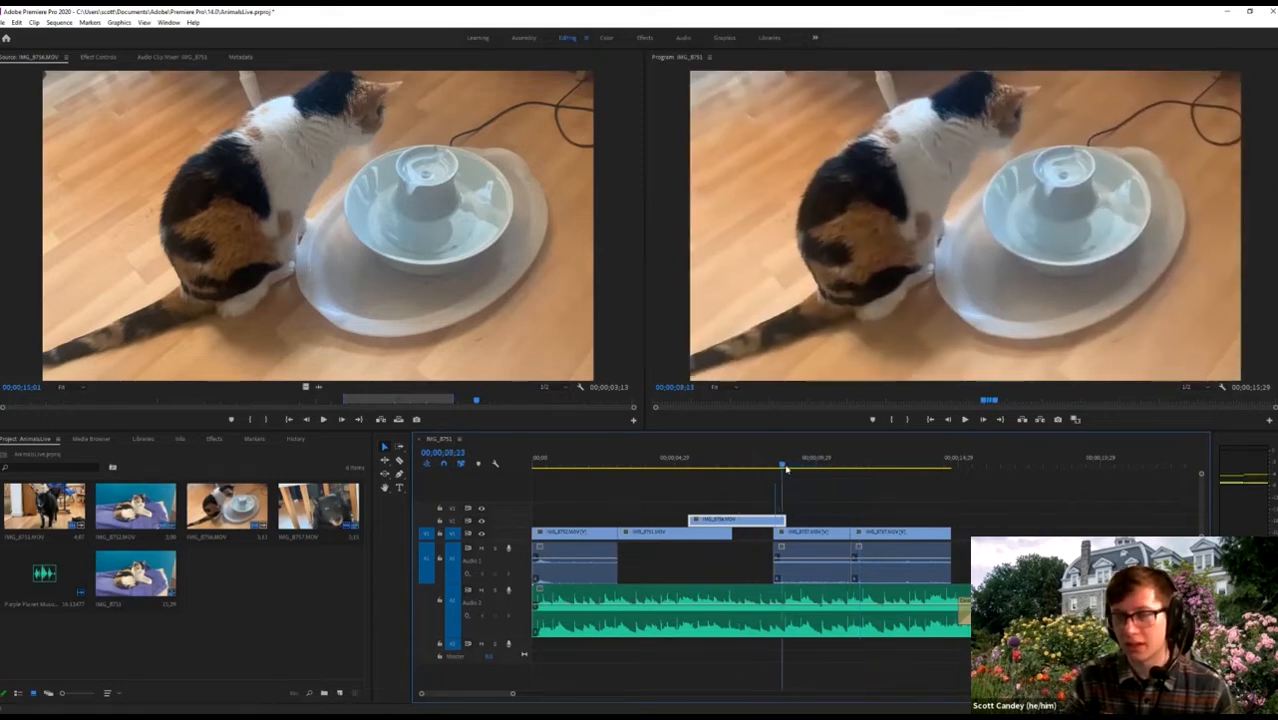
drag(792, 467, 760, 466)
drag(769, 520, 773, 521)
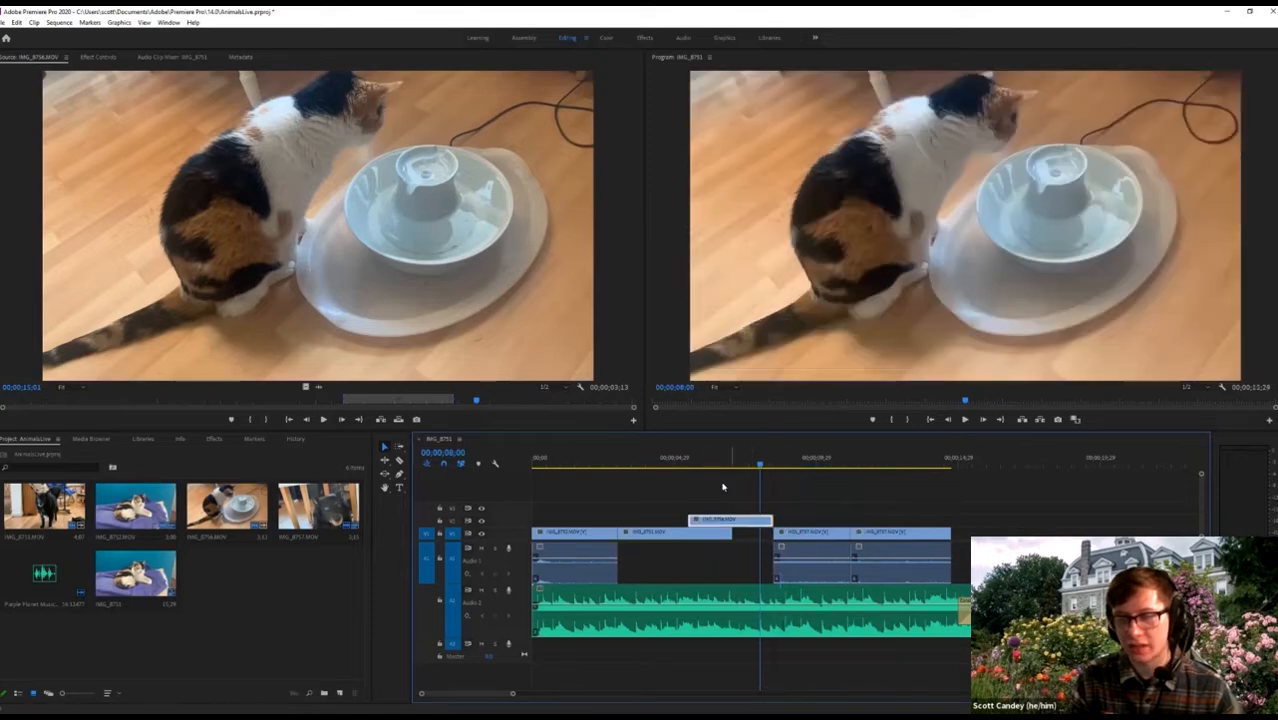
Trim the fountain clip's beginning near 6 seconds and replay the sequence from the start.
mouse_move(714, 466)
mouse_down()
mouse_move(690, 466)
mouse_move(739, 468)
mouse_move(692, 468)
mouse_up()
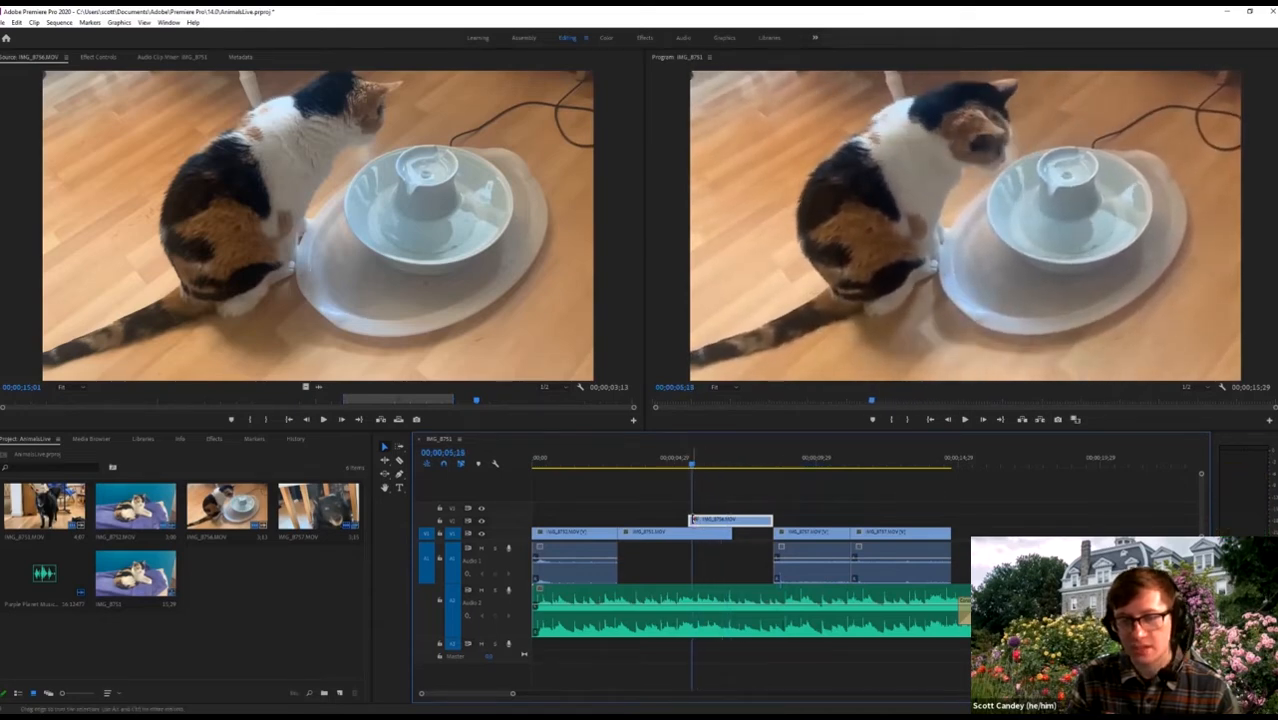
drag(690, 520, 723, 533)
key(Home)
key(space)
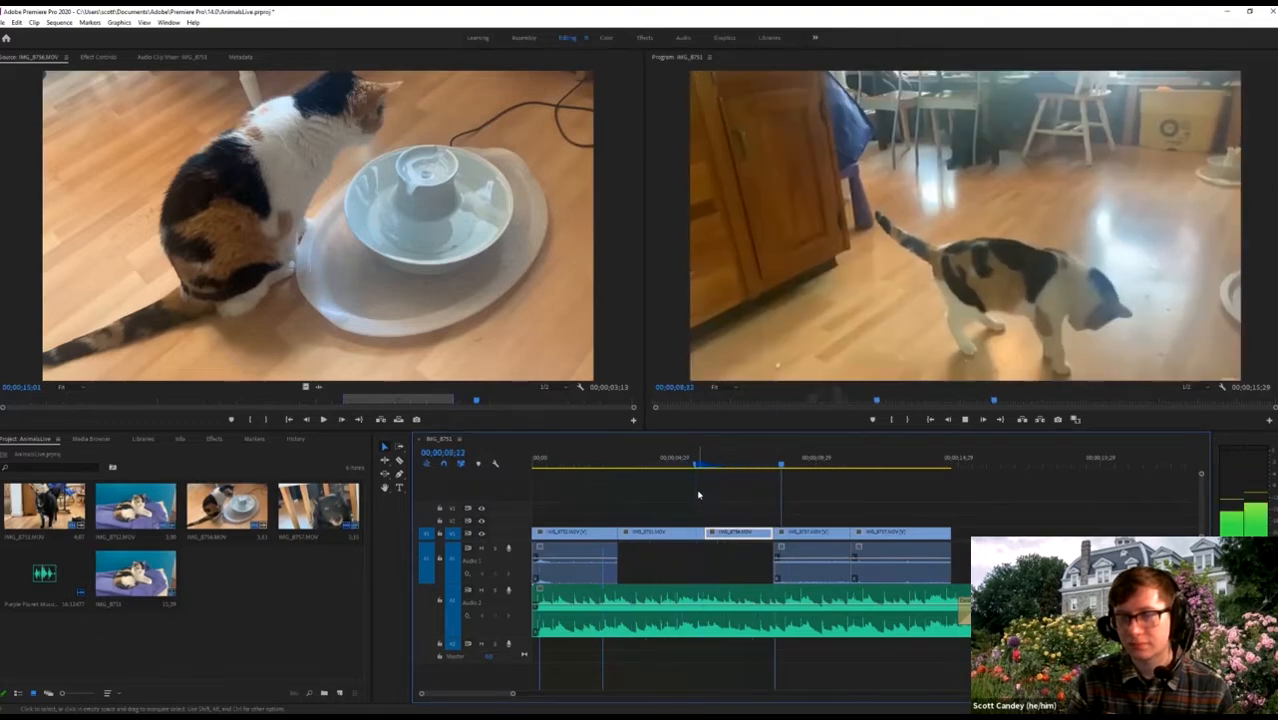
Stop playback and try a ripple trim on the edit point, then undo it.
key(space)
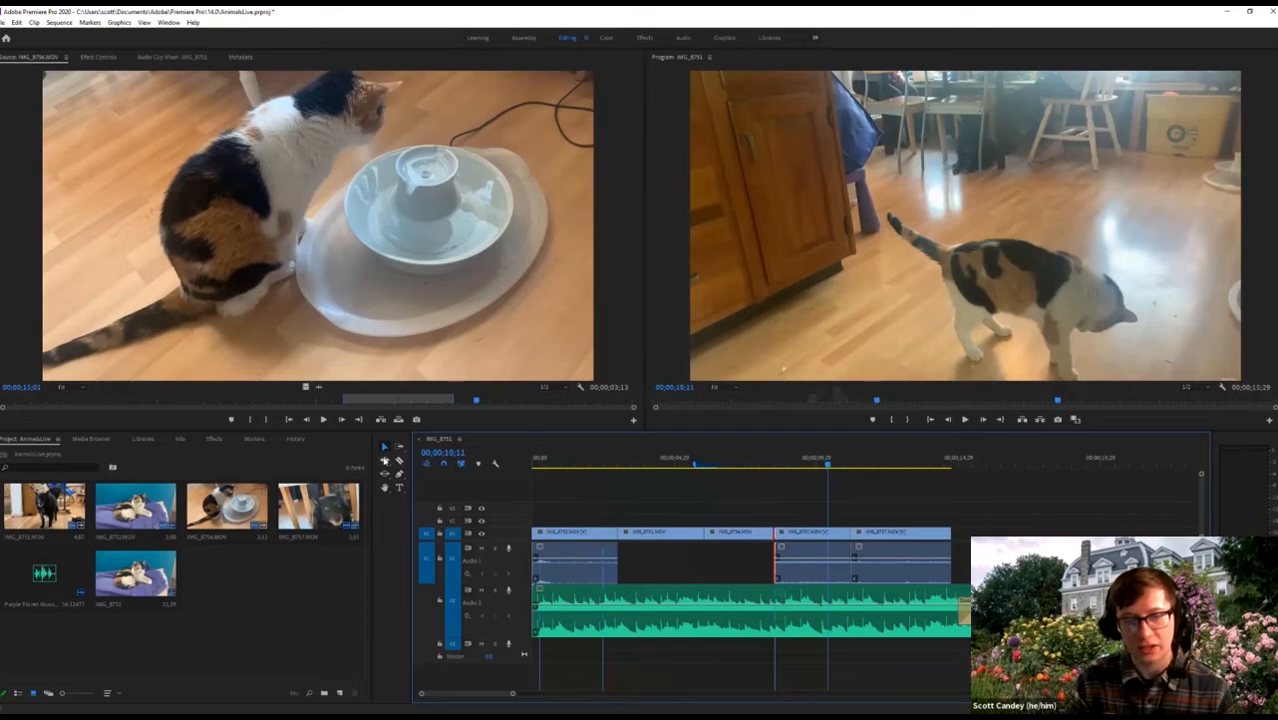
click(385, 460)
click(787, 514)
drag(775, 548, 780, 548)
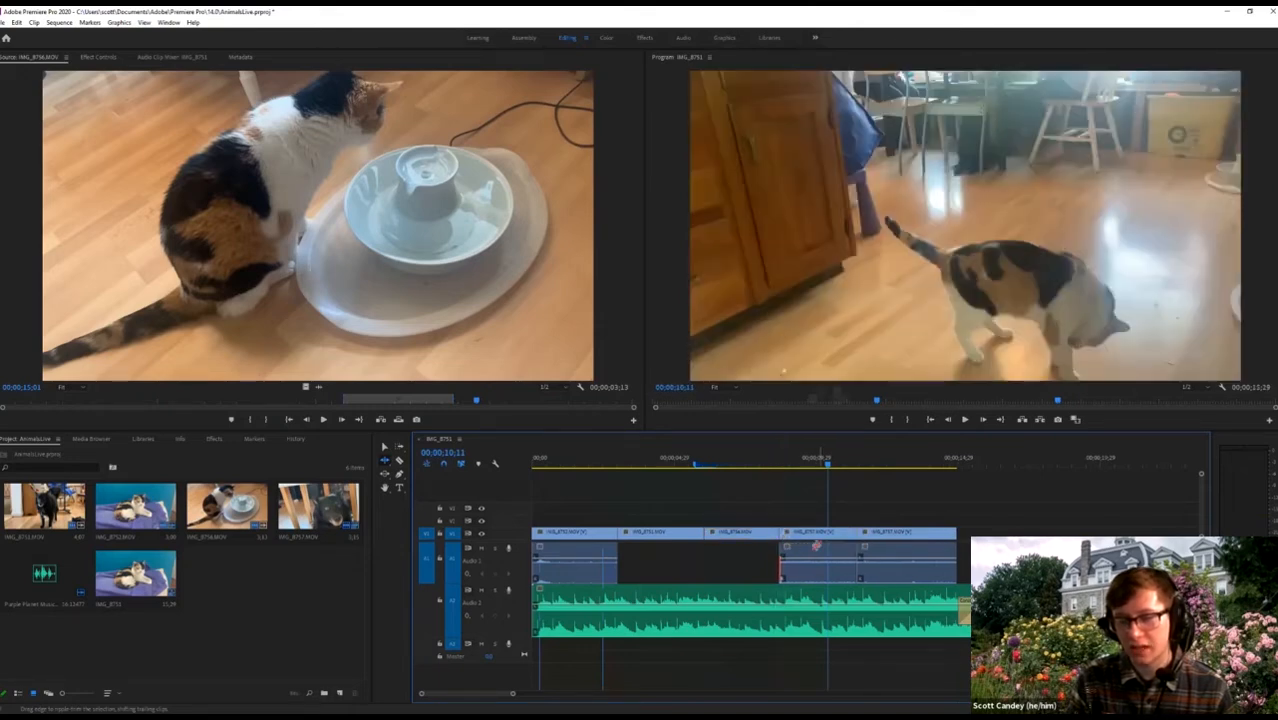
key(ctrl+z)
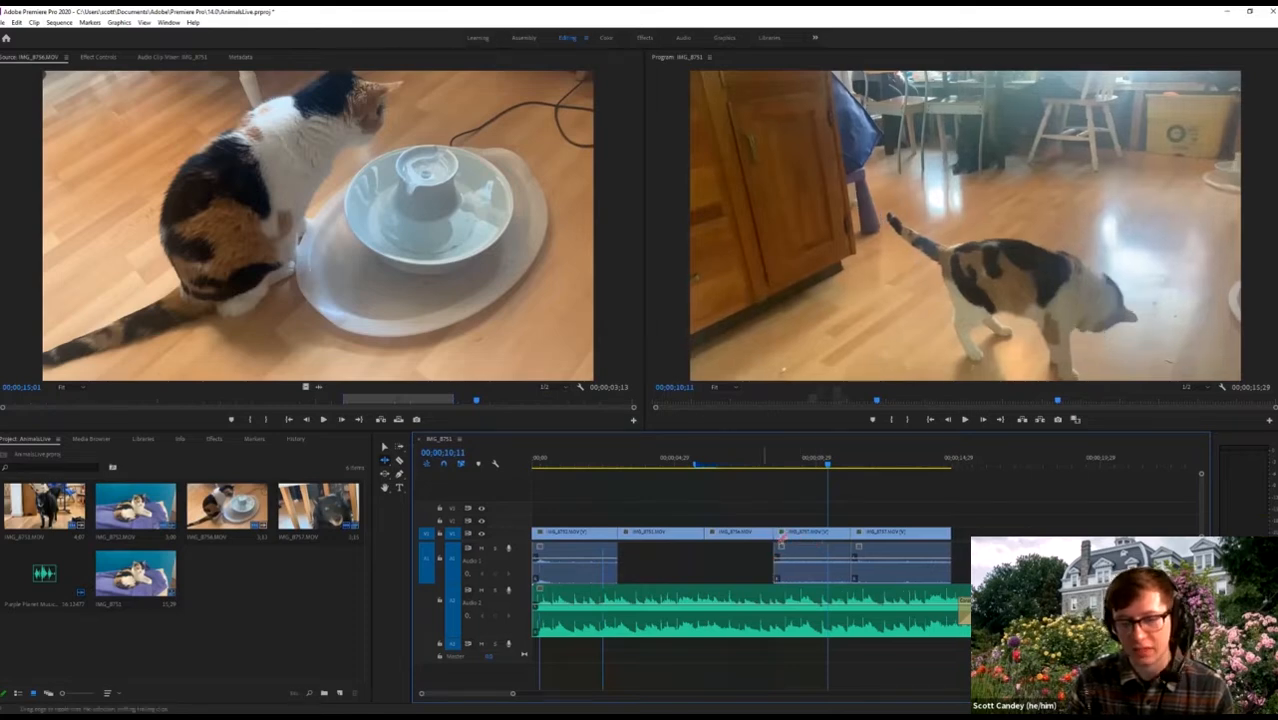
Trim IMG_8757's start later with the Selection tool and zoom in around 00;00;05;24.
click(385, 447)
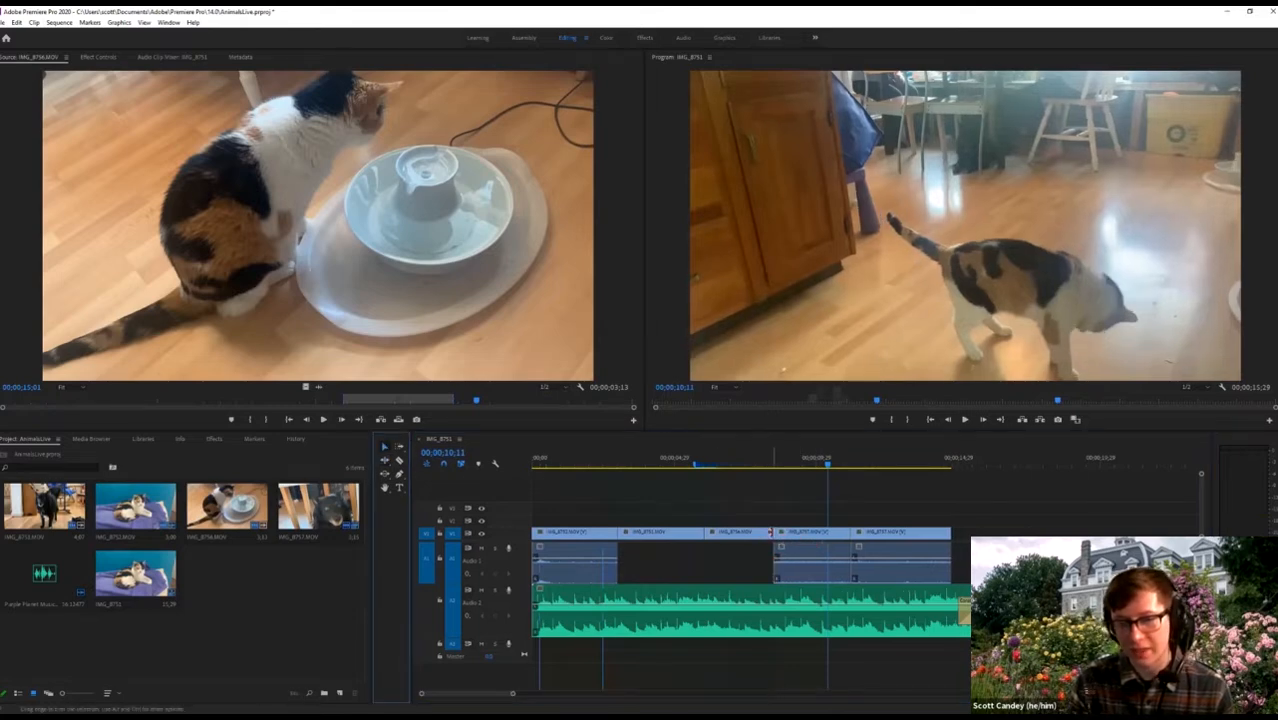
click(777, 533)
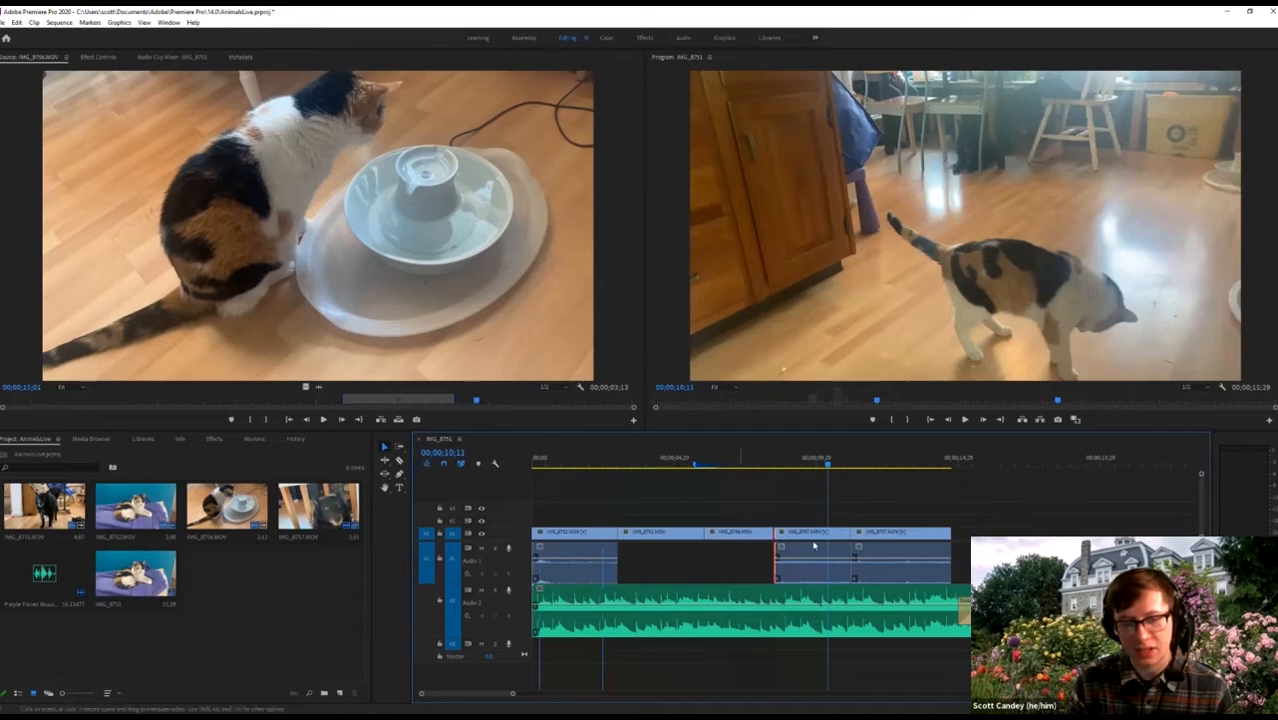
drag(777, 533, 781, 533)
click(699, 470)
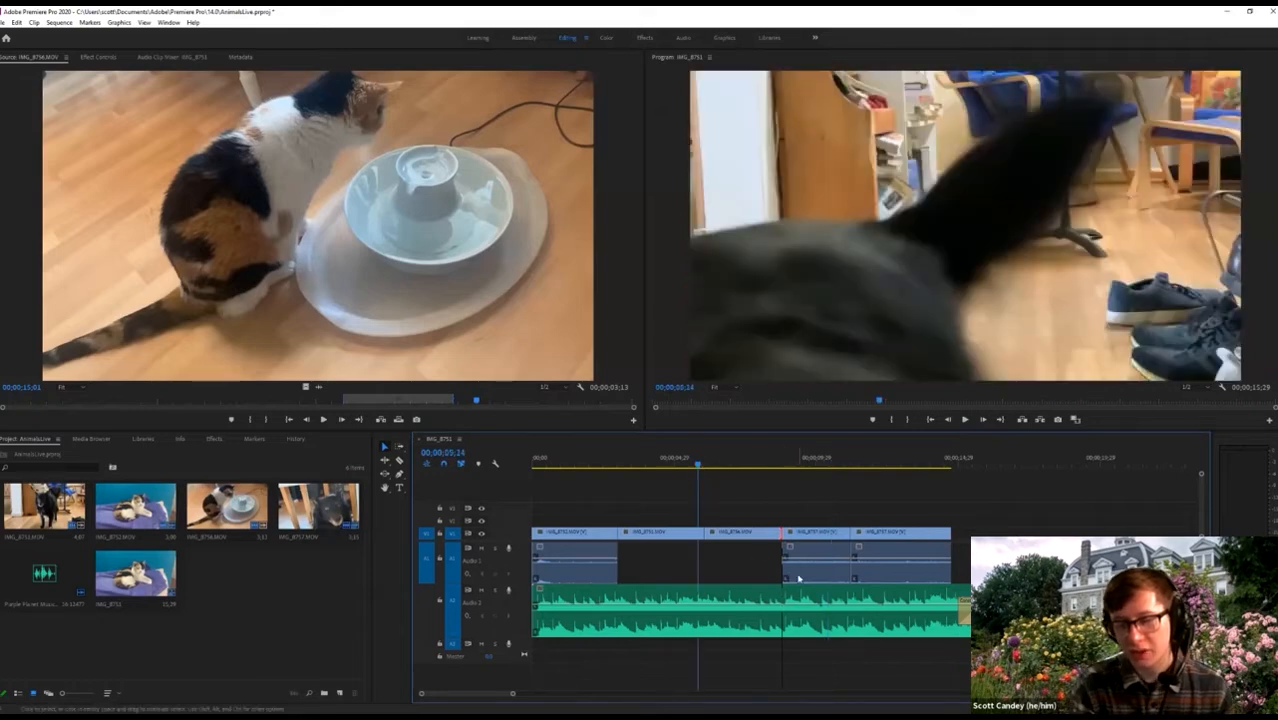
key(=)
Trim a little more off IMG_8757's start and play the sequence to check the cut.
scroll(808, 594, down, 1)
scroll(808, 594, down, 2)
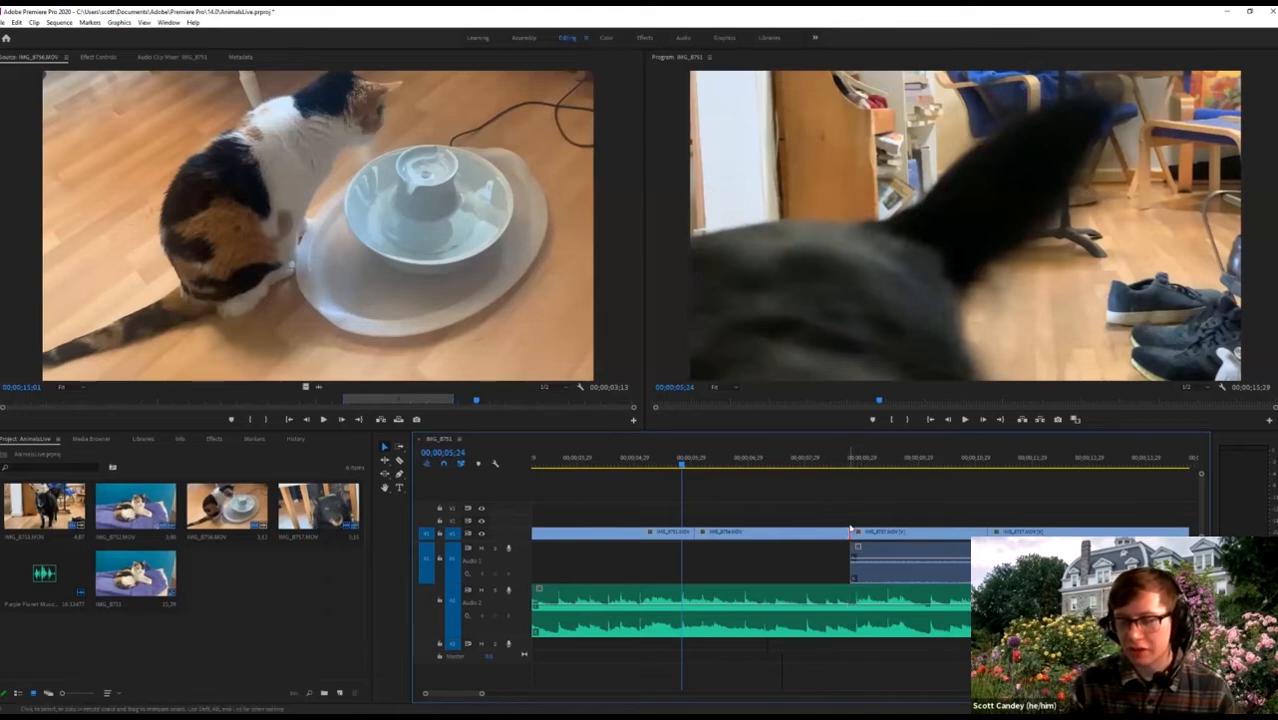
click(853, 536)
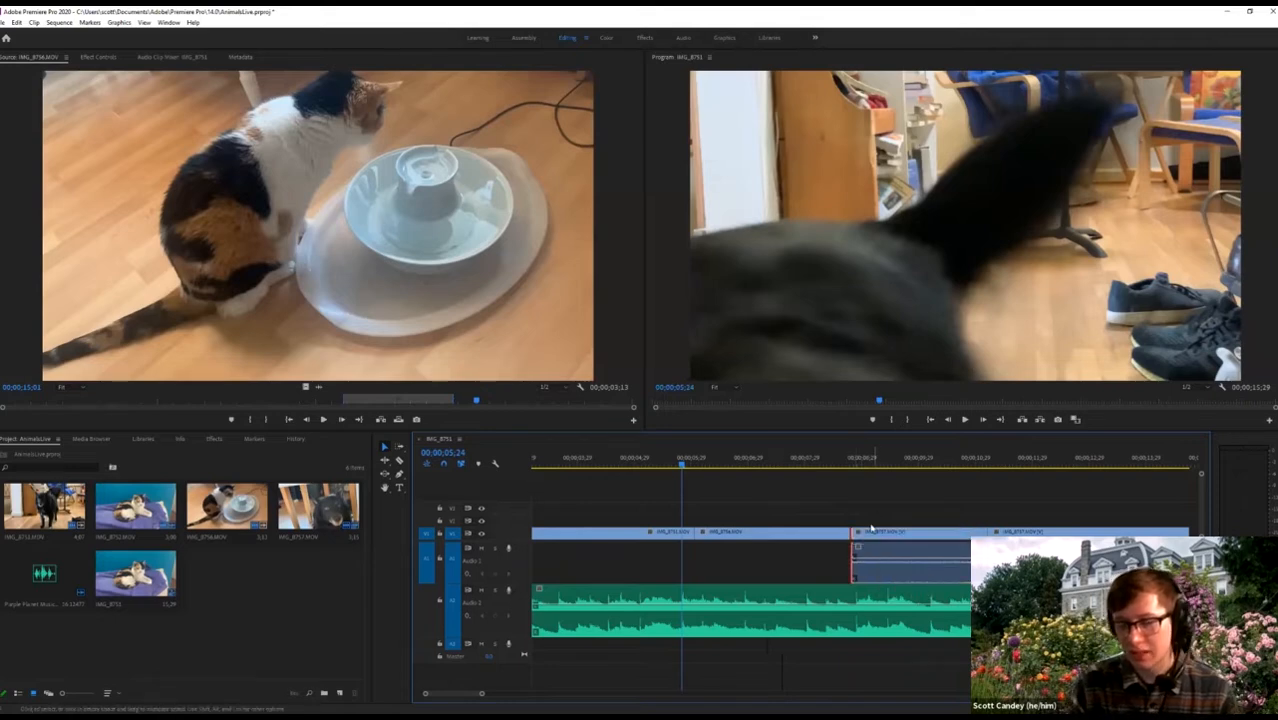
drag(857, 533, 856, 534)
key(space)
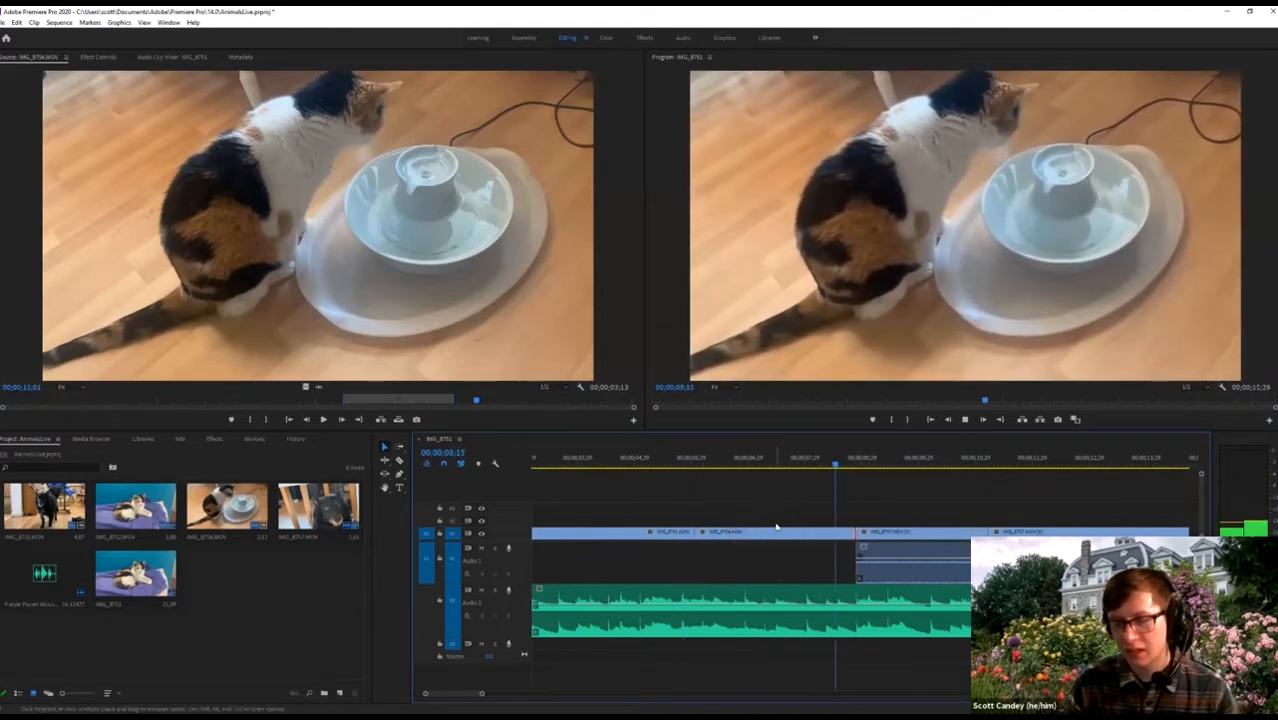
key(space)
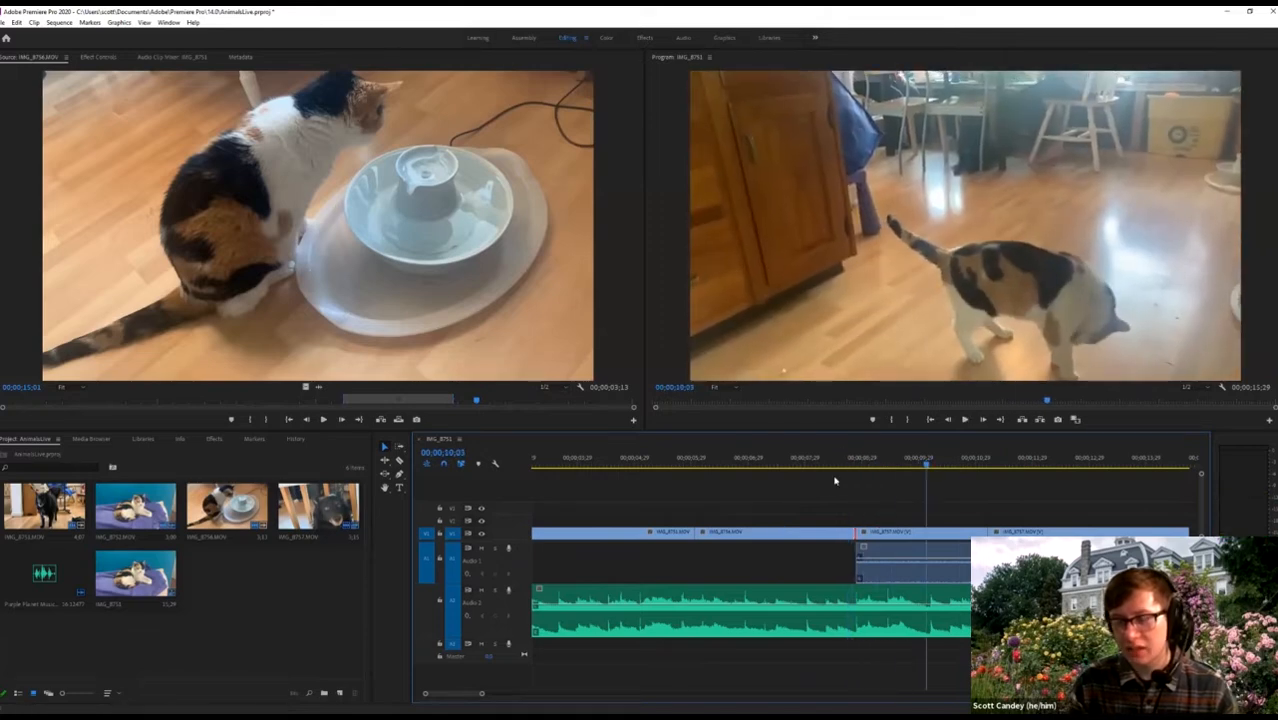
key(equal)
key(equal)
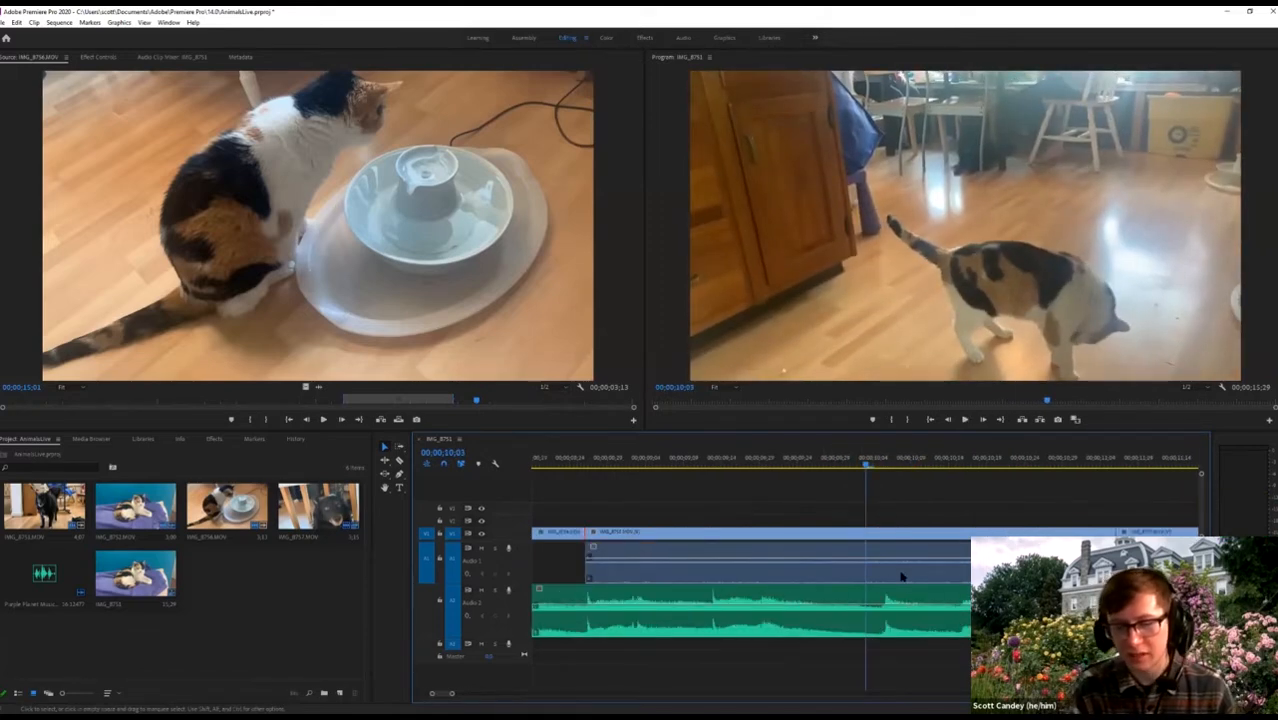
Try rolling the fountain-to-IMG_8757 cut later with the Rolling Edit tool, then undo it.
click(625, 562)
click(591, 503)
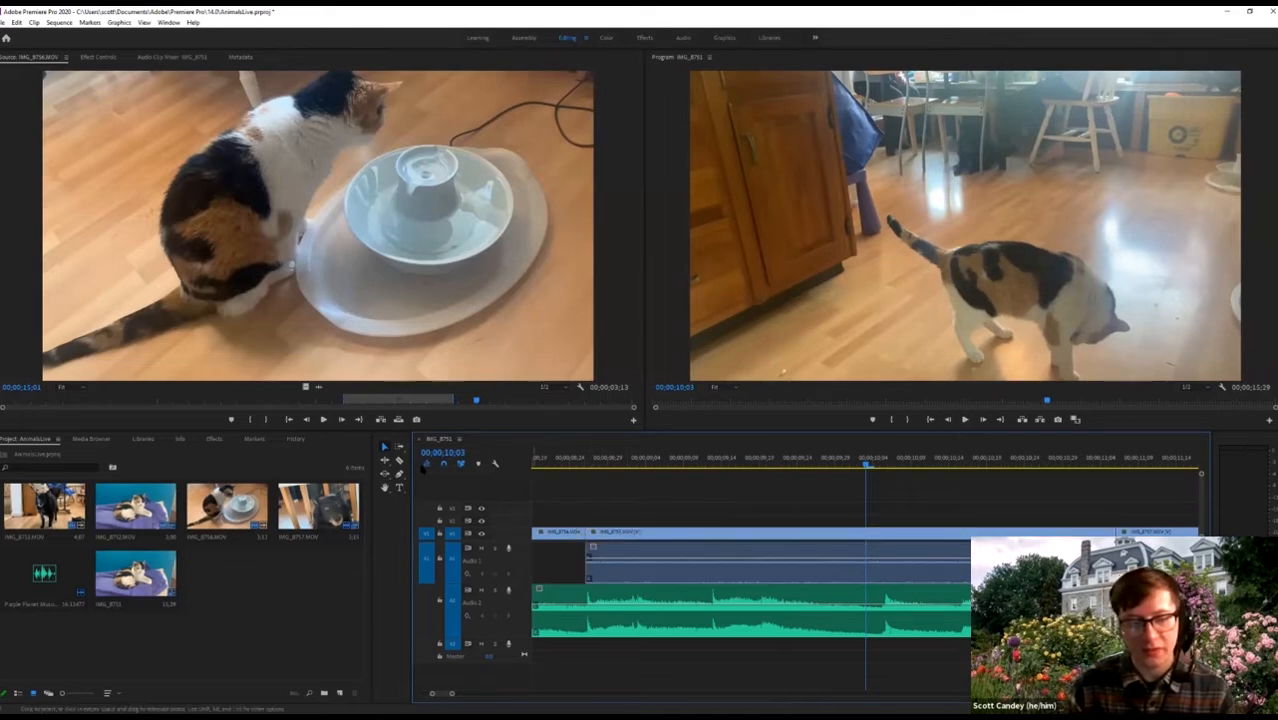
click(384, 463)
click(420, 470)
drag(587, 533, 601, 533)
key(ctrl+z)
Move the cut between the fountain clip and IMG_8757 later again without leaving a gap.
key(v)
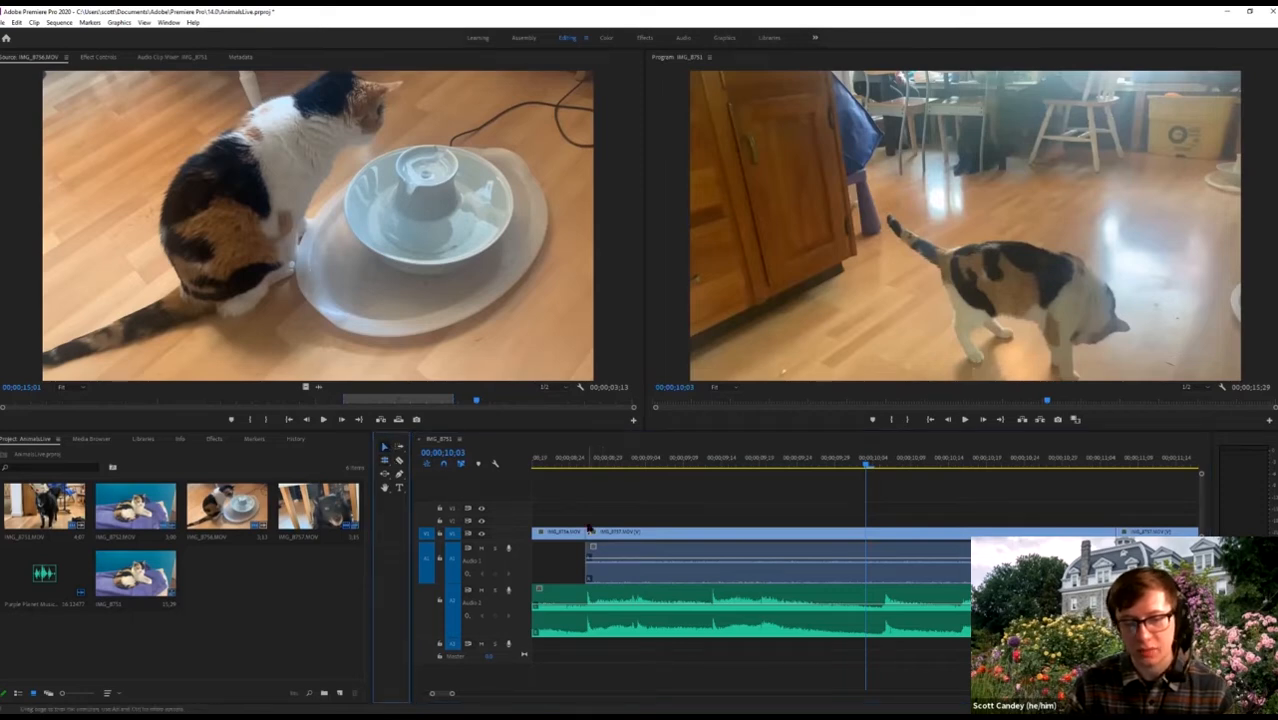
mouse_move(587, 533)
mouse_down()
mouse_move(601, 533)
mouse_move(587, 533)
mouse_up()
click(383, 471)
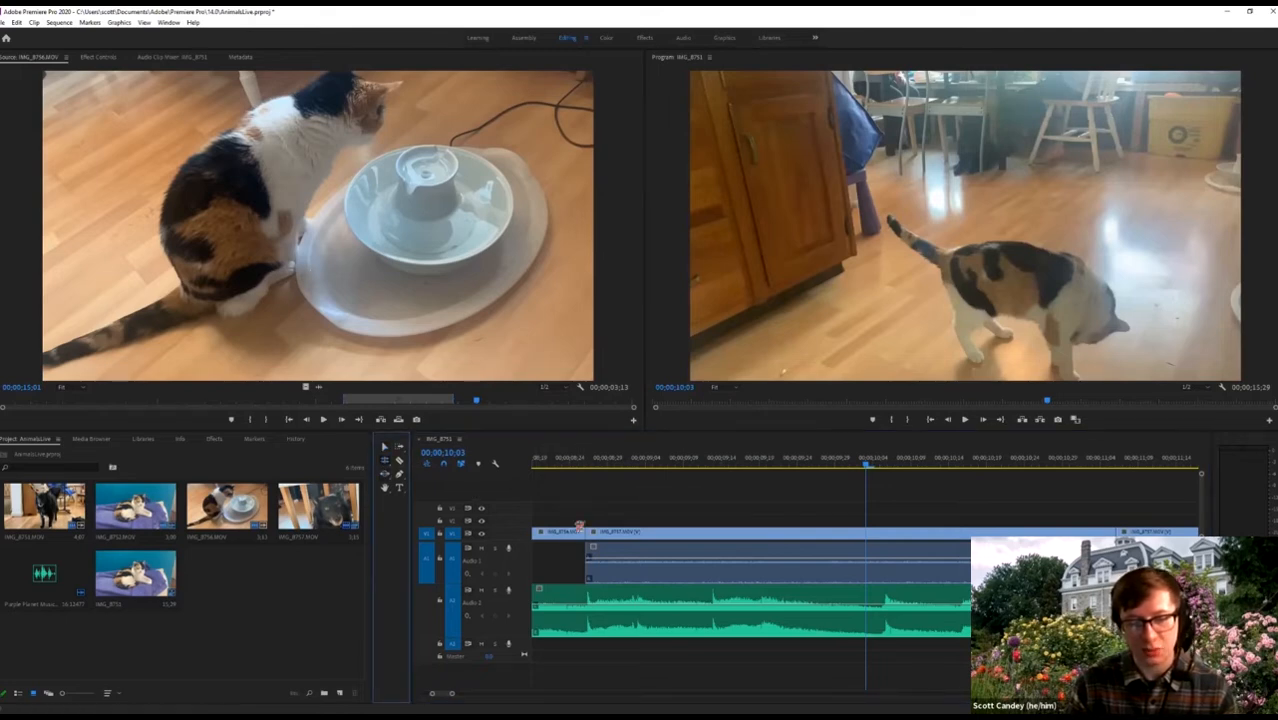
mouse_move(583, 531)
mouse_down()
mouse_move(605, 531)
mouse_move(589, 532)
mouse_up()
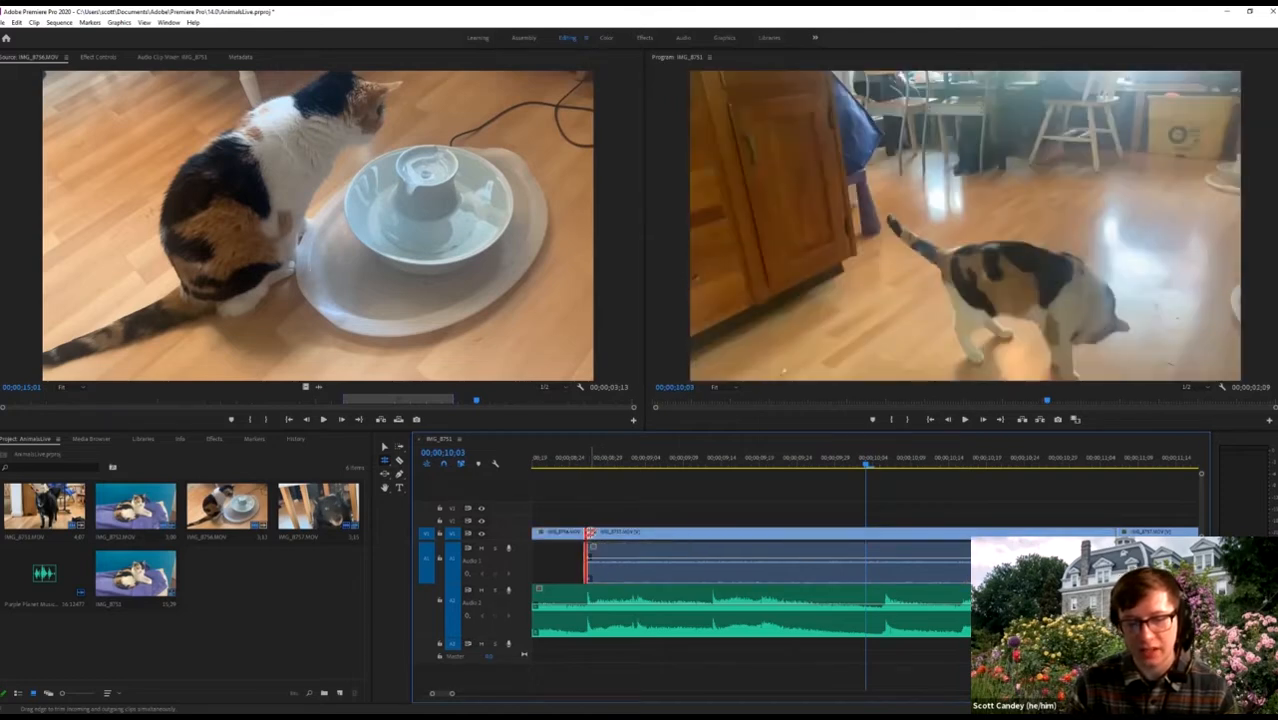
key(=)
scroll(566, 600, up, 3)
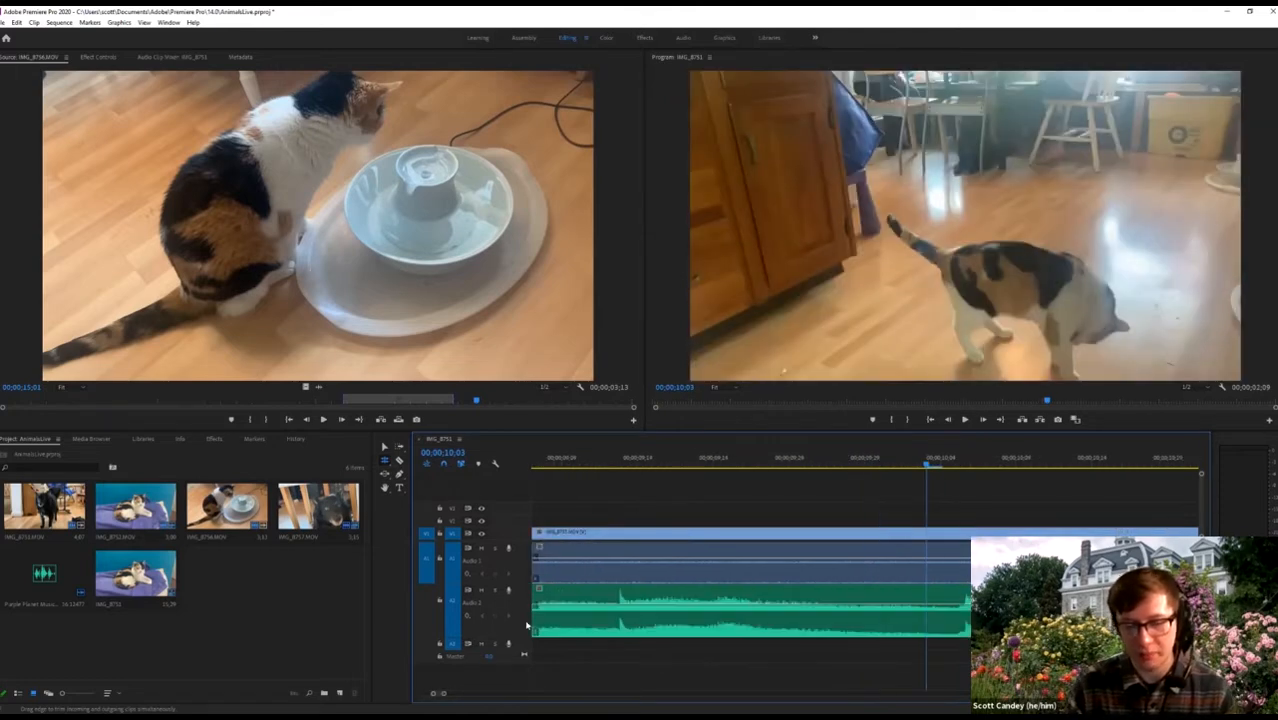
Roll the fountain-to-IMG_8757 cut later near 00;00;08;23, then zoom out and back in.
scroll(567, 602, down, 4)
scroll(566, 598, up, 2)
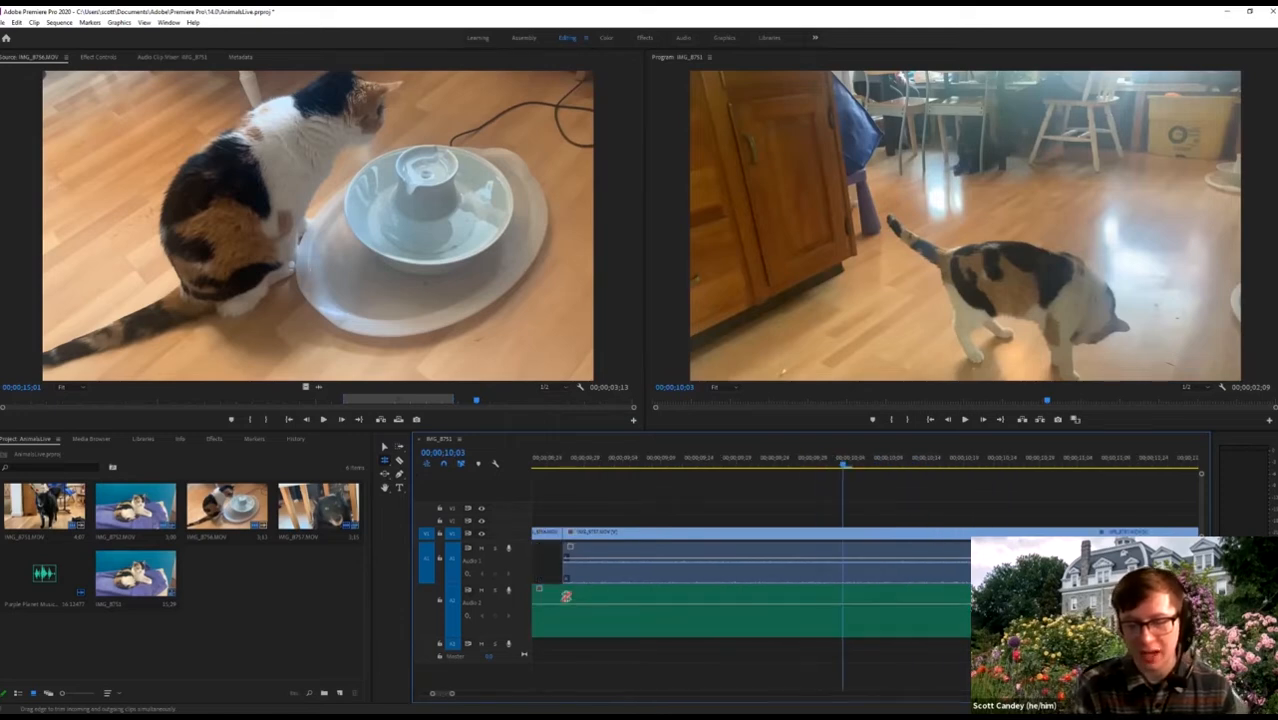
click(705, 466)
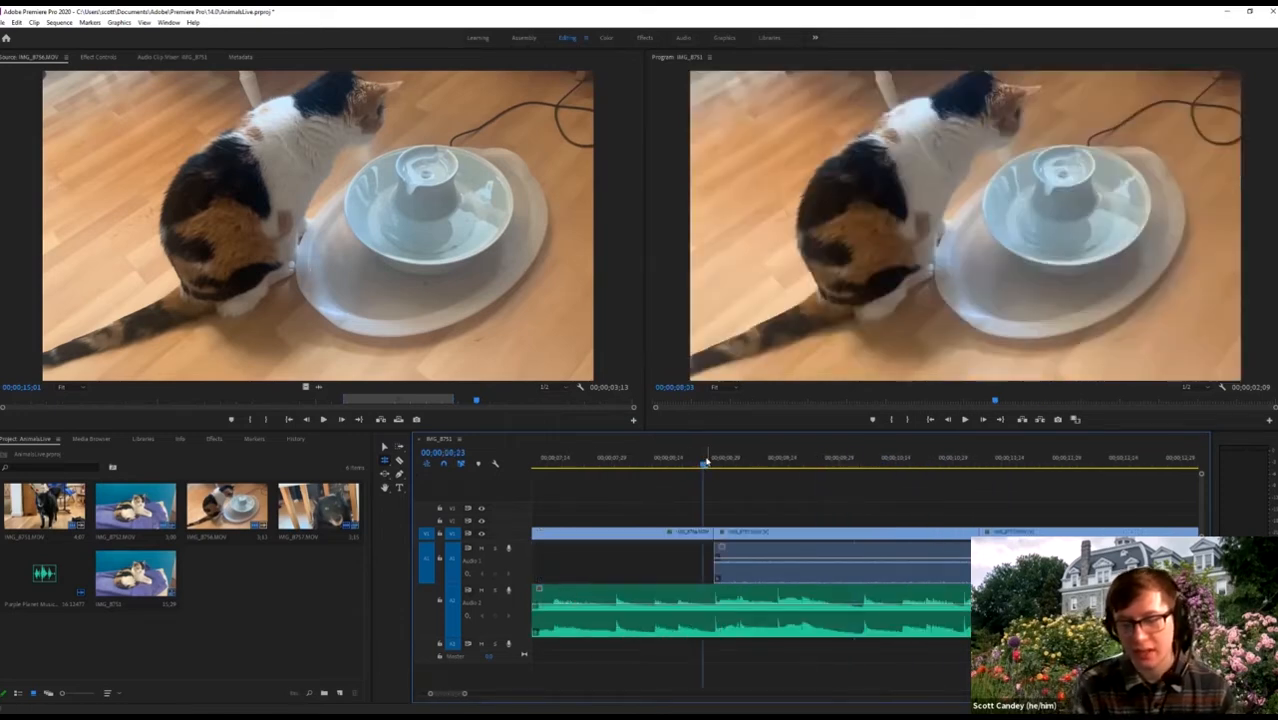
key(=)
key(=)
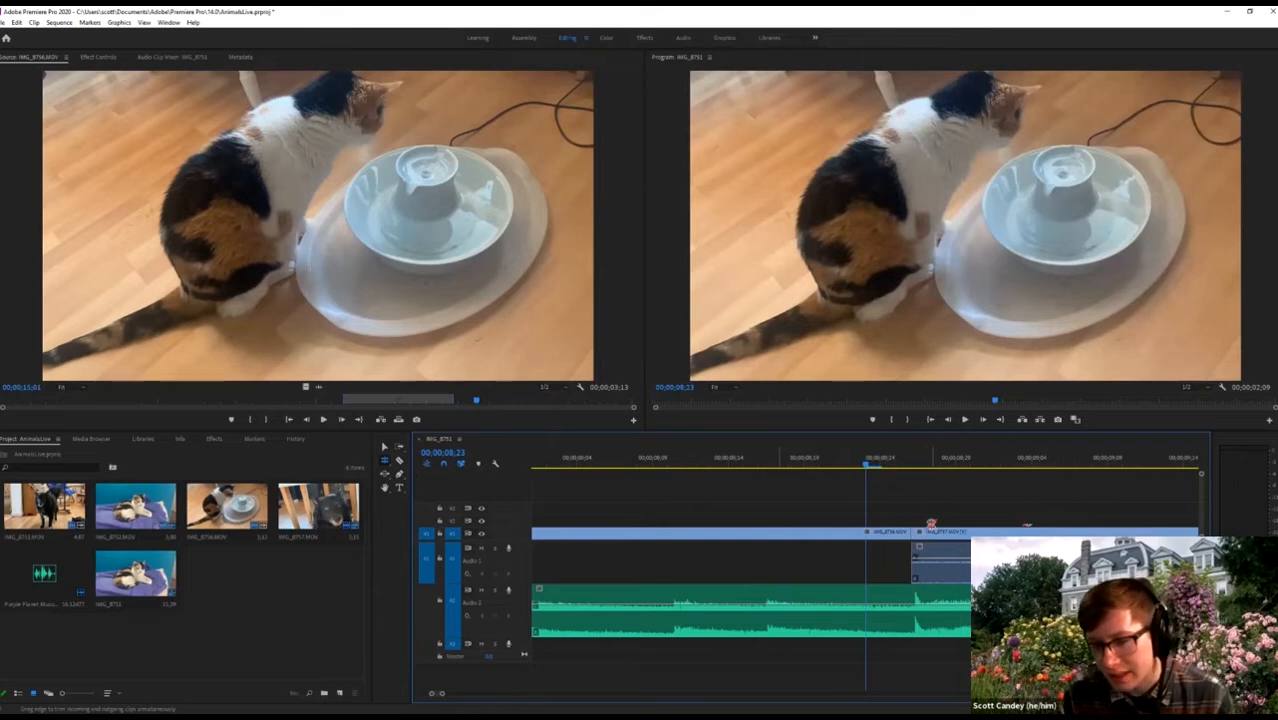
drag(908, 533, 918, 534)
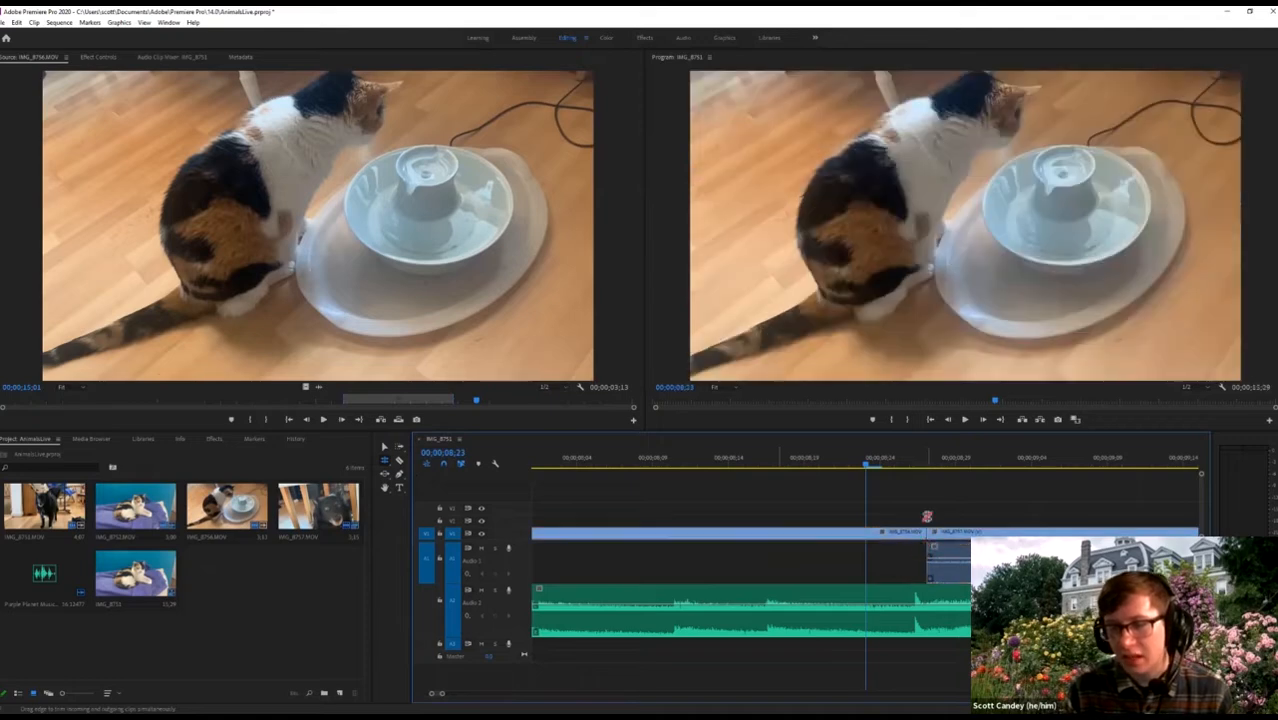
key(minus)
key(minus)
key(minus)
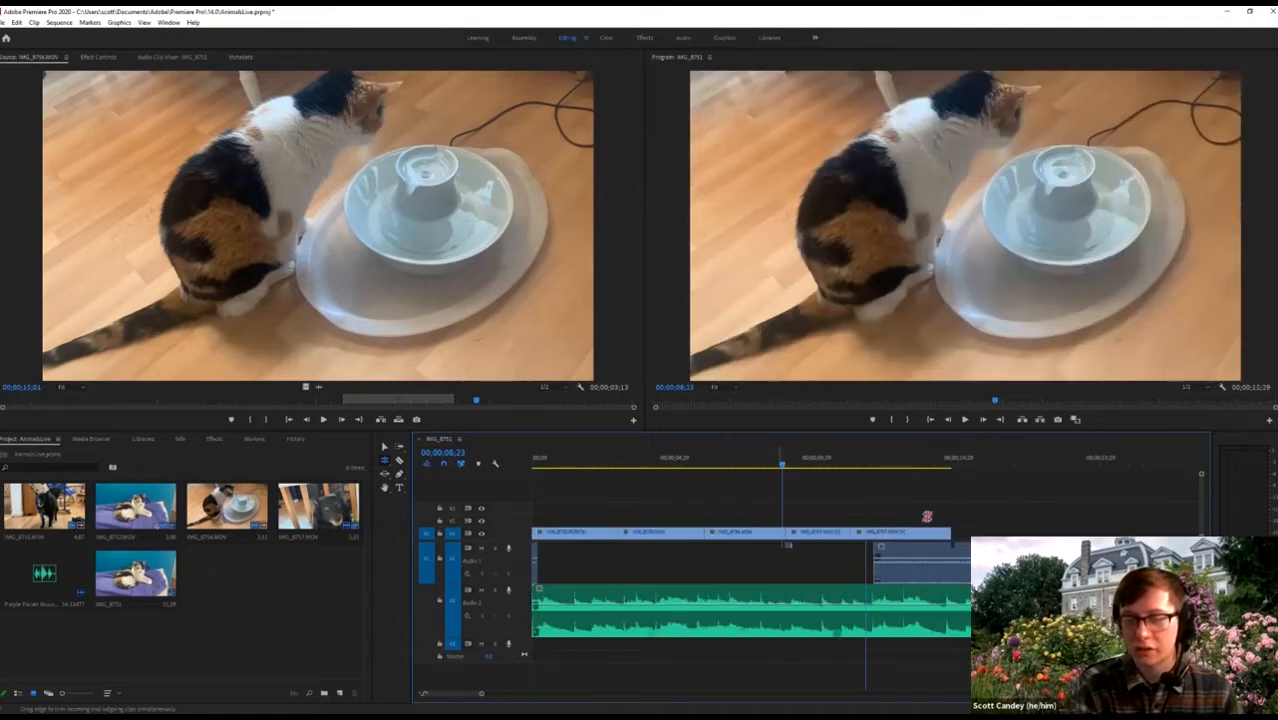
key(equal)
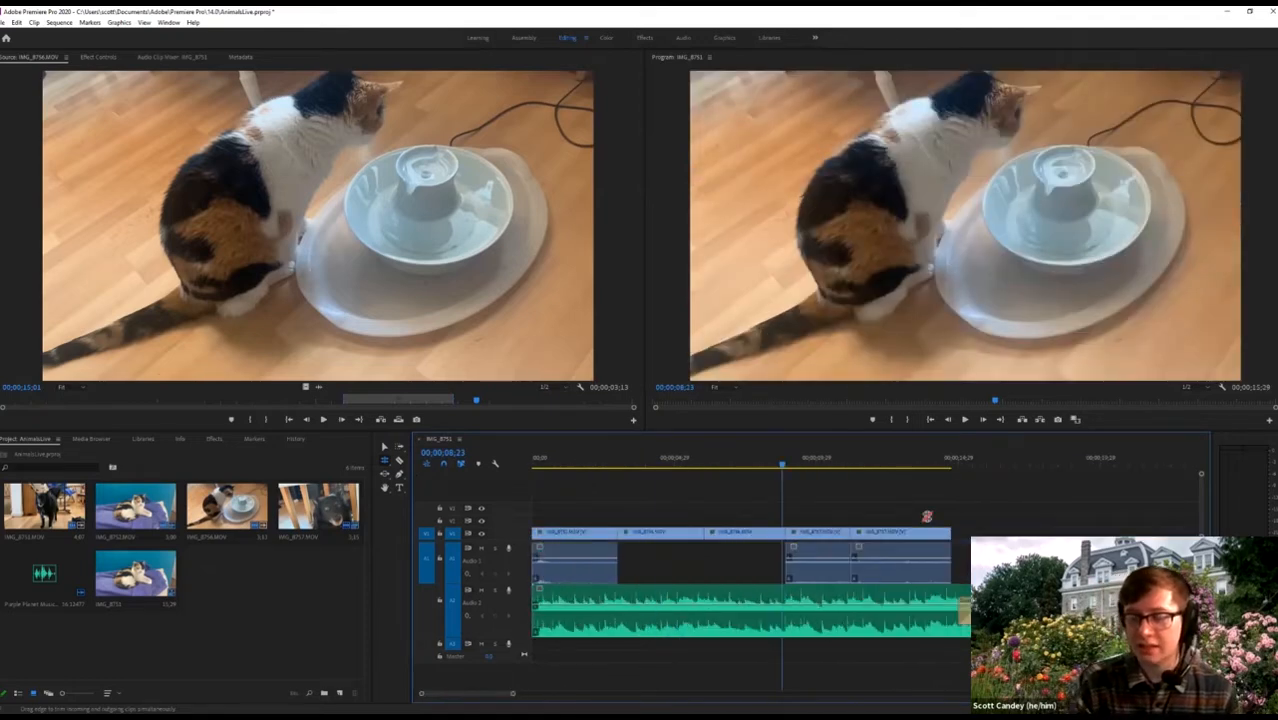
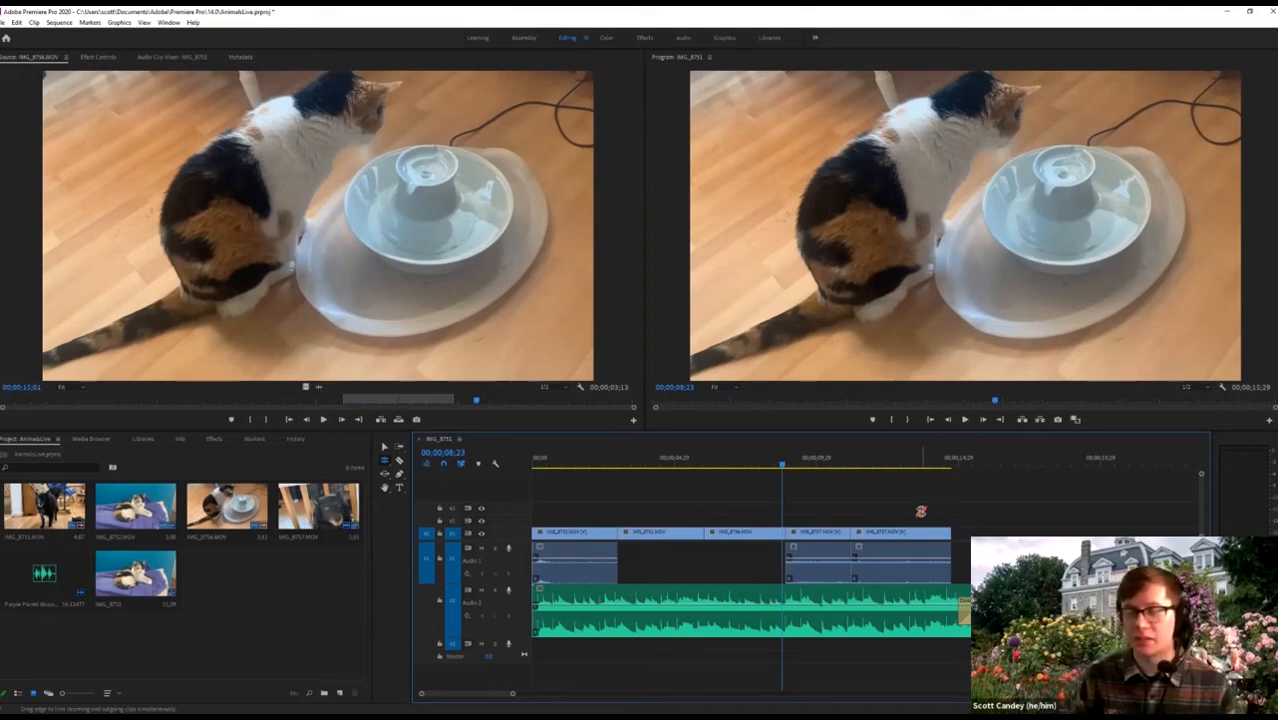
Play back the sequence from about 8 seconds to review the cuts.
drag(770, 462, 761, 466)
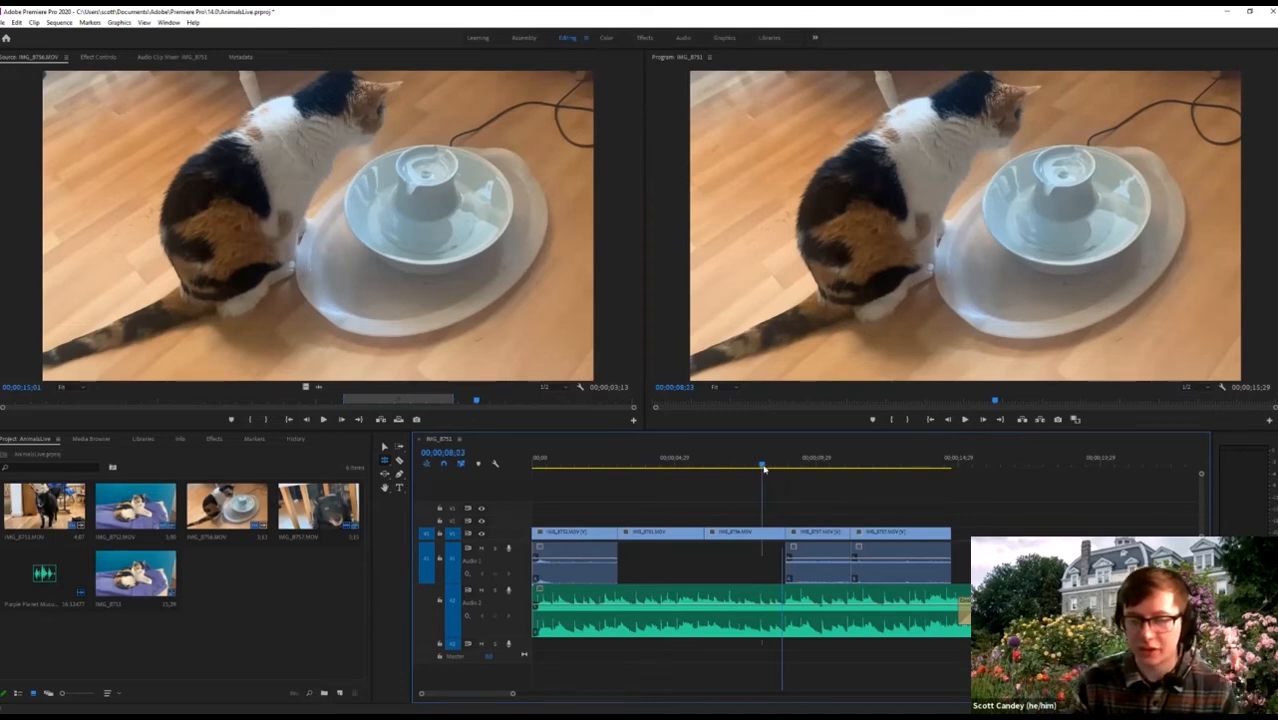
click(762, 464)
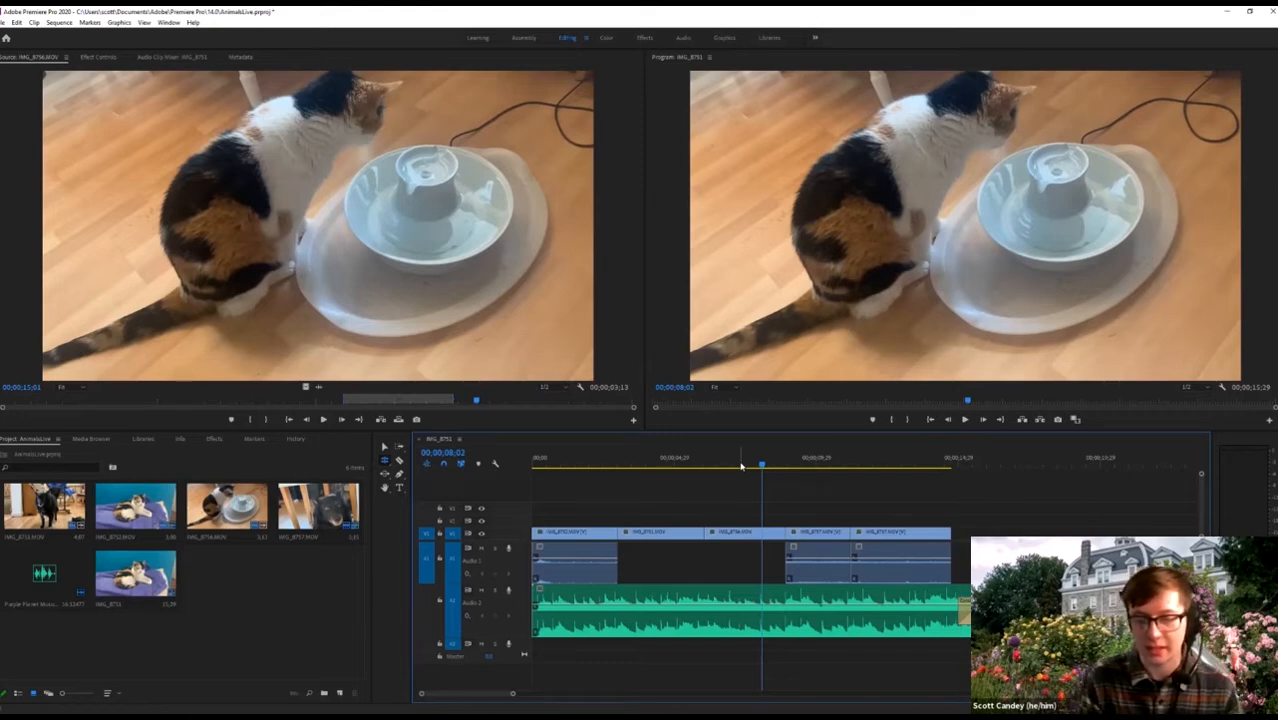
key(space)
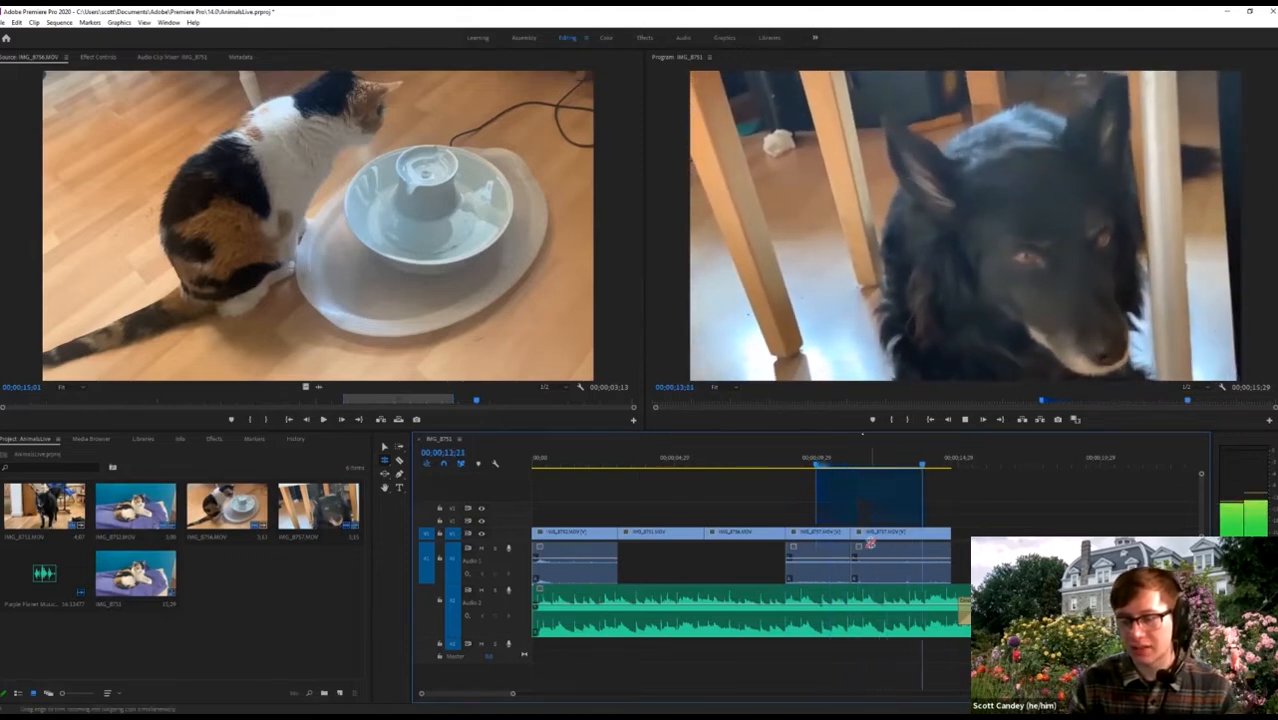
key(space)
Roll the walking-cat cut near 11;05 slightly later, then return to the sequence start.
key(equal)
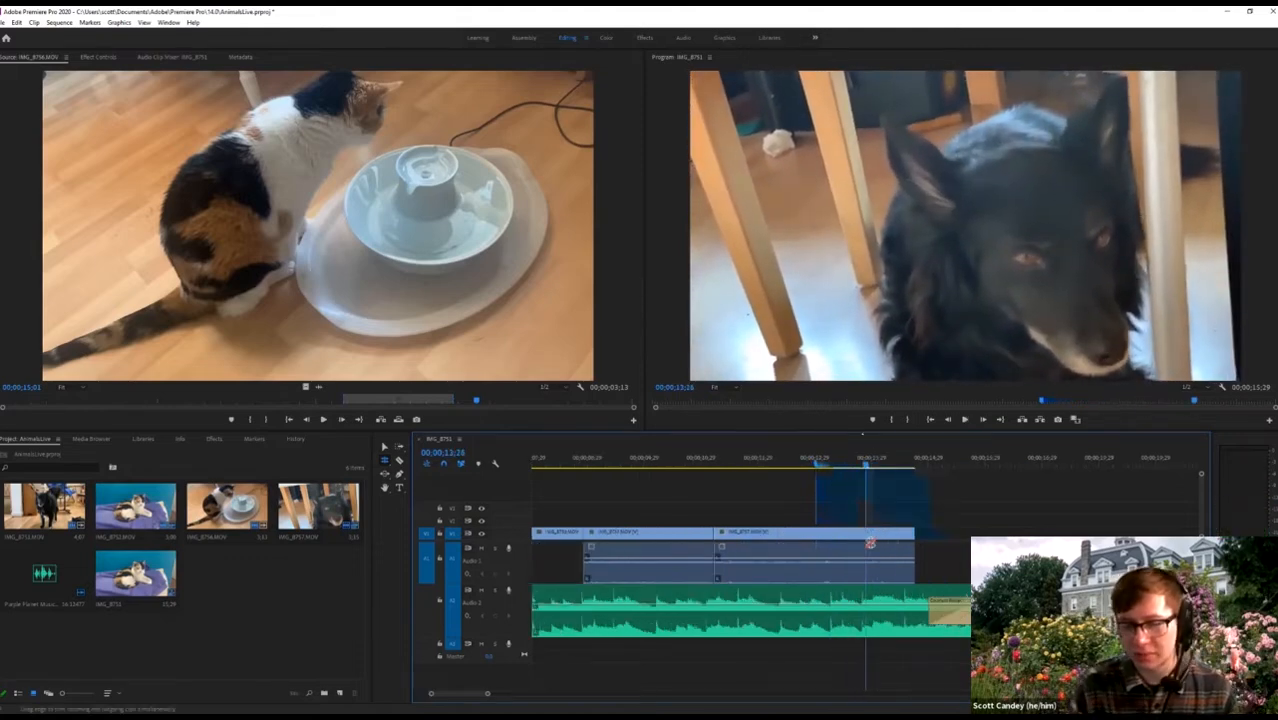
click(713, 459)
key(equal)
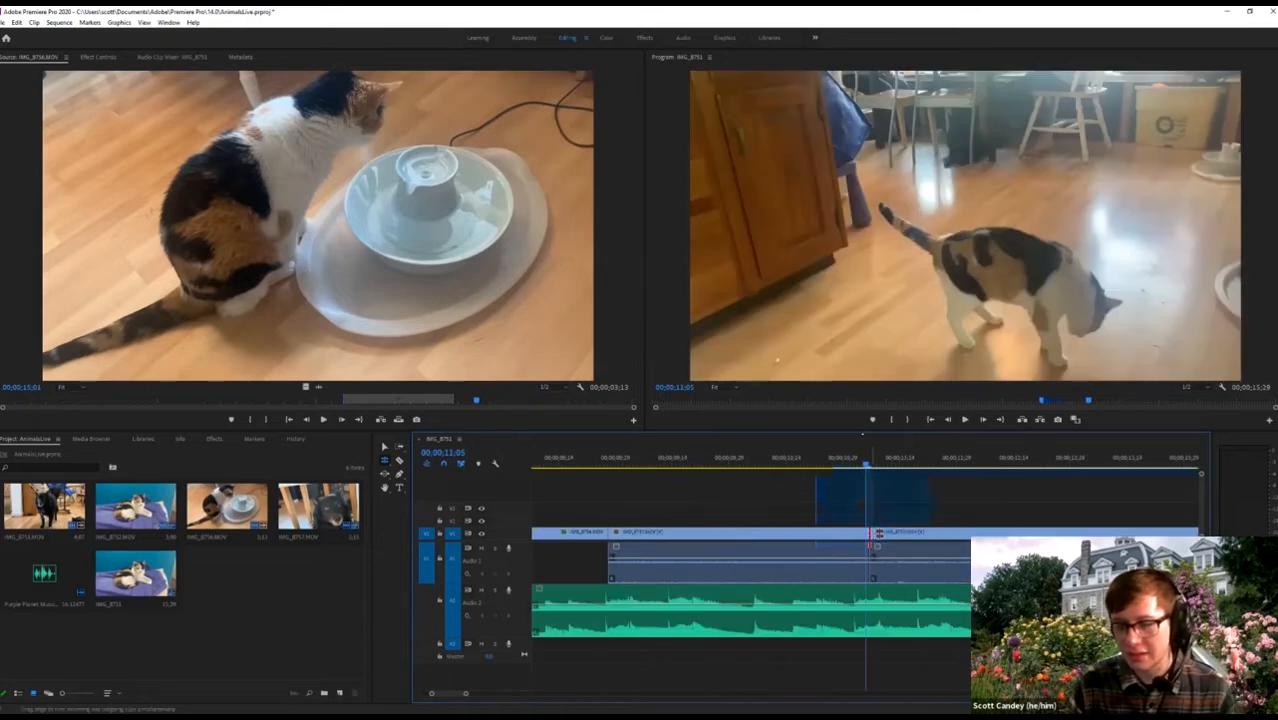
drag(871, 544, 884, 548)
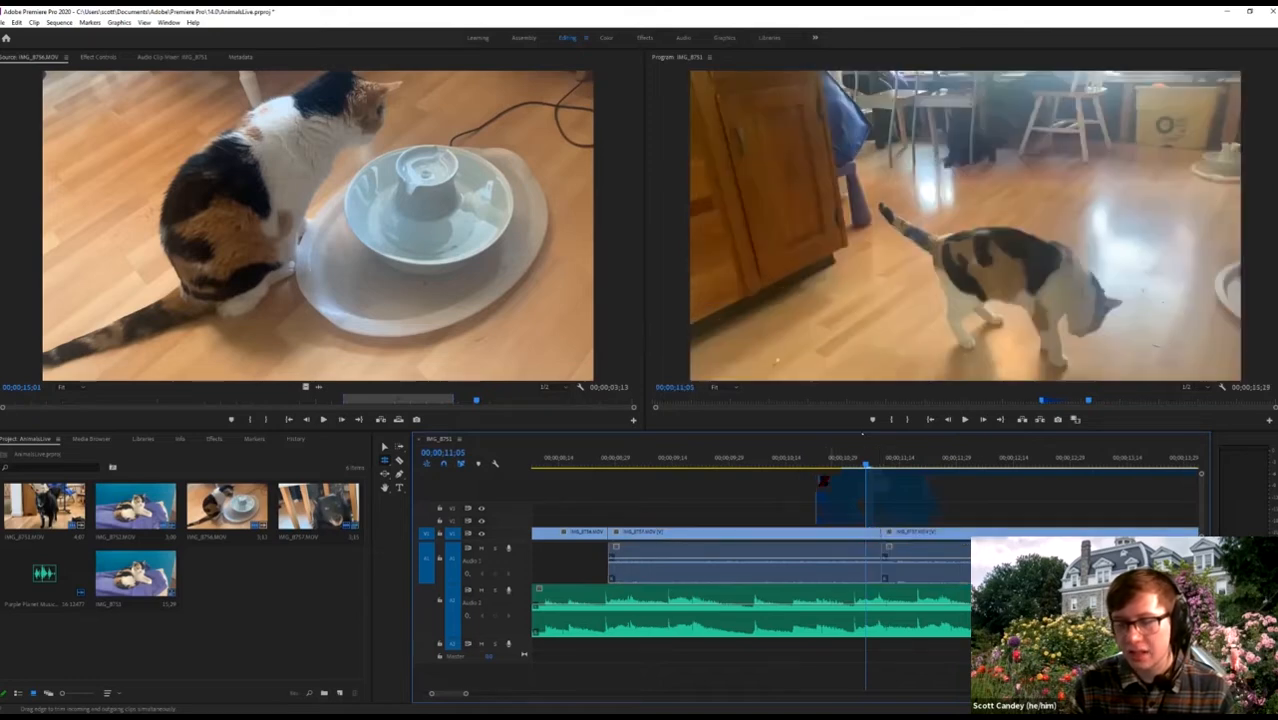
key(minus)
key(minus)
key(minus)
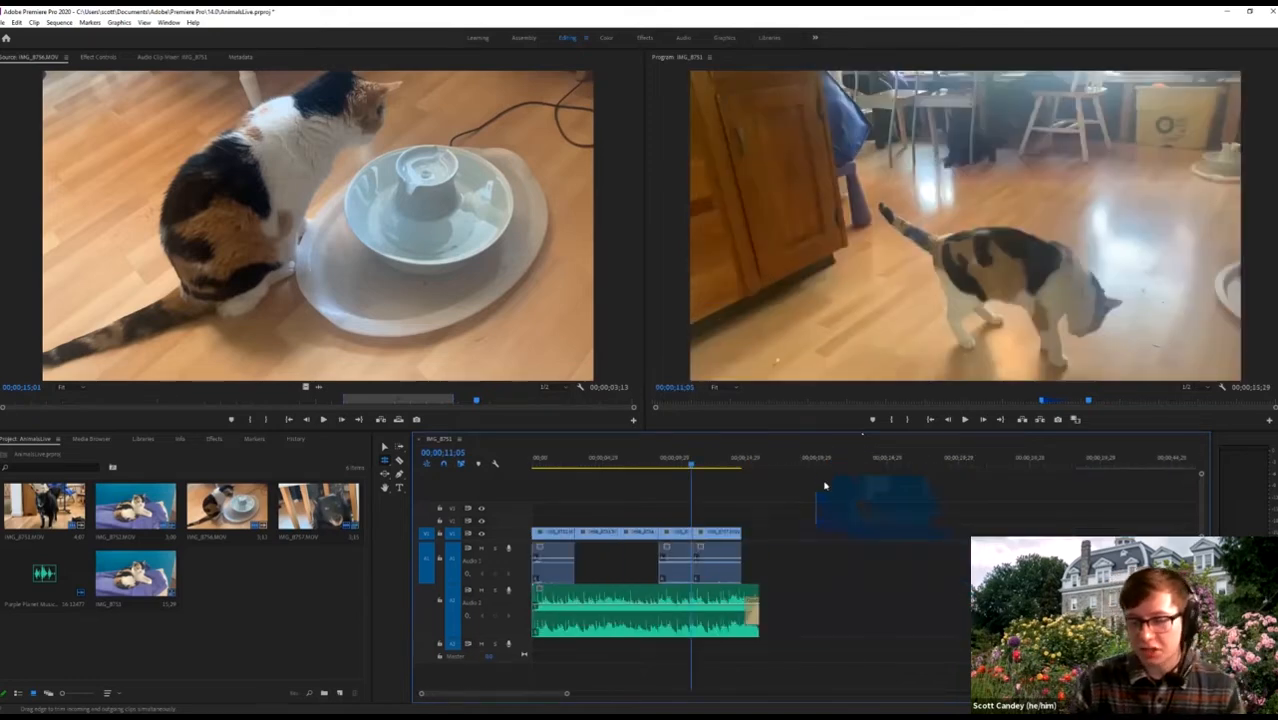
key(Home)
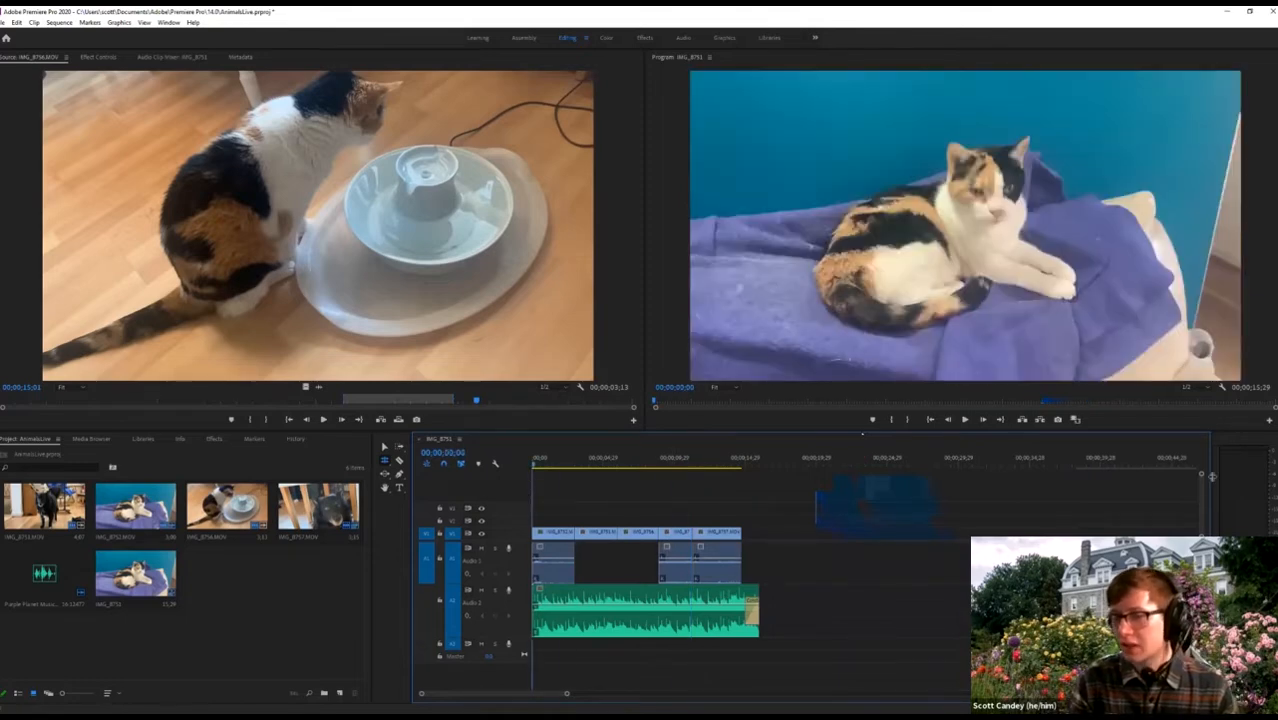
key(space)
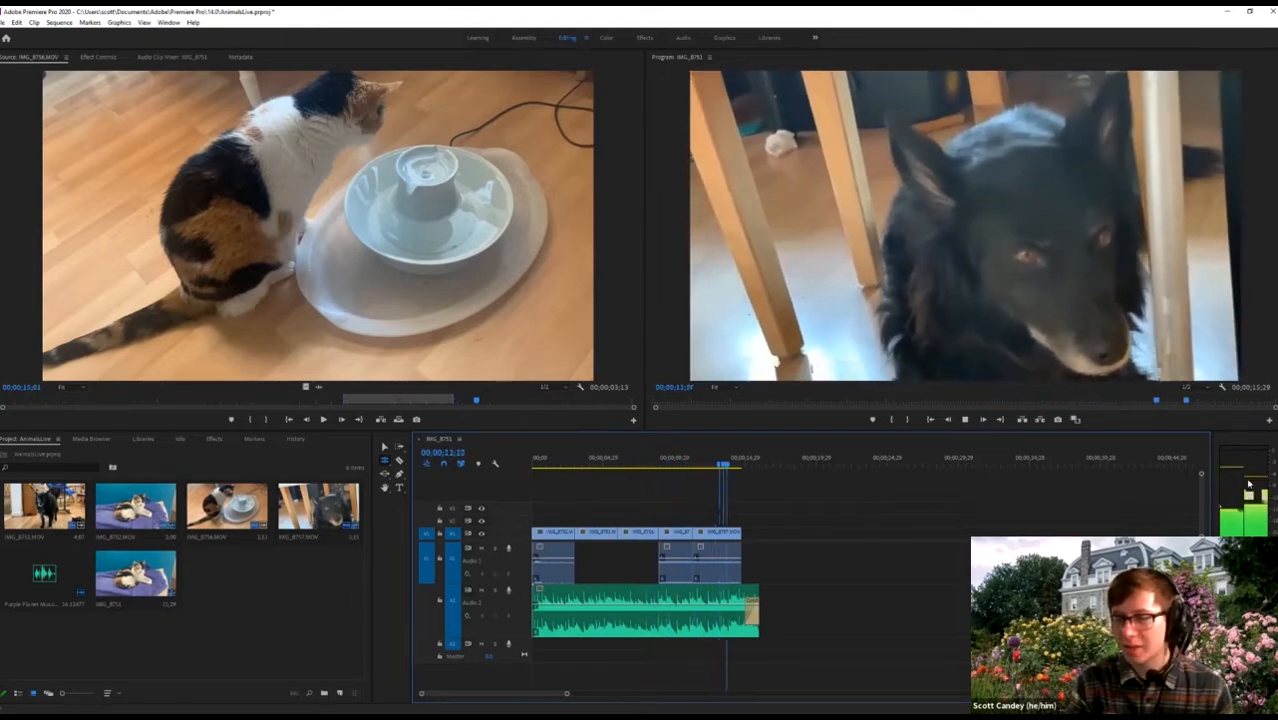
key(space)
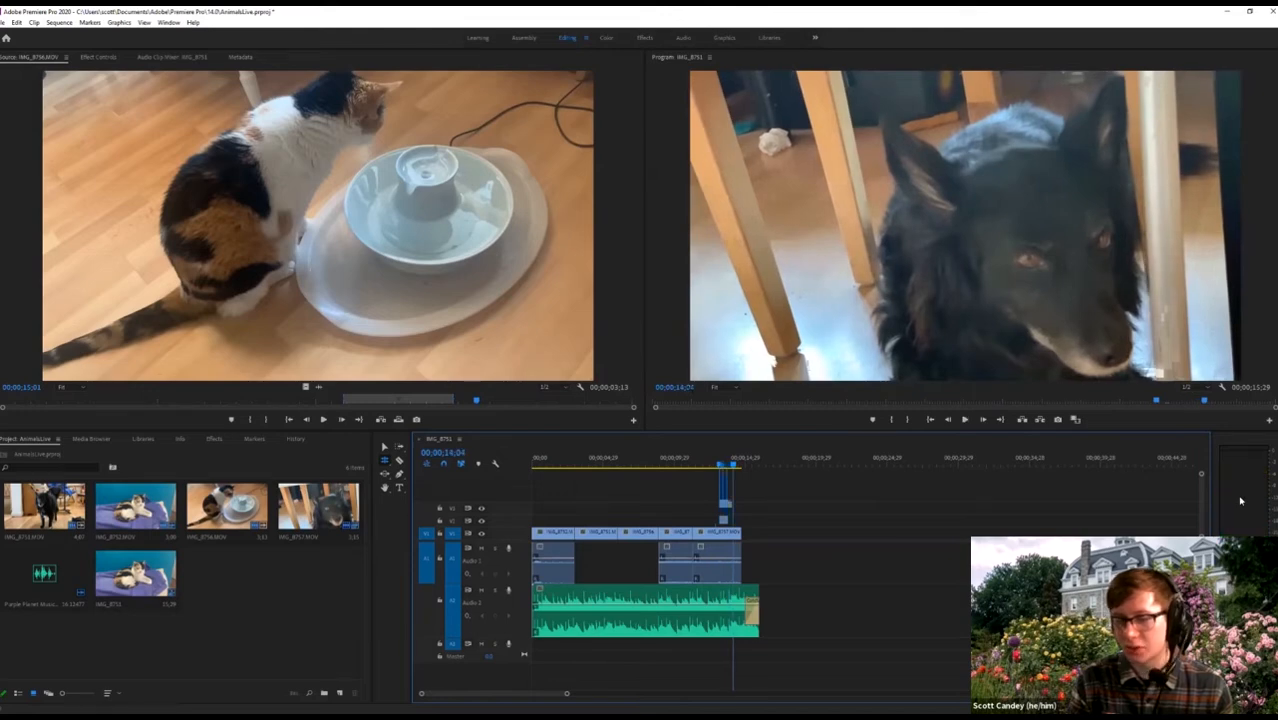
key(space)
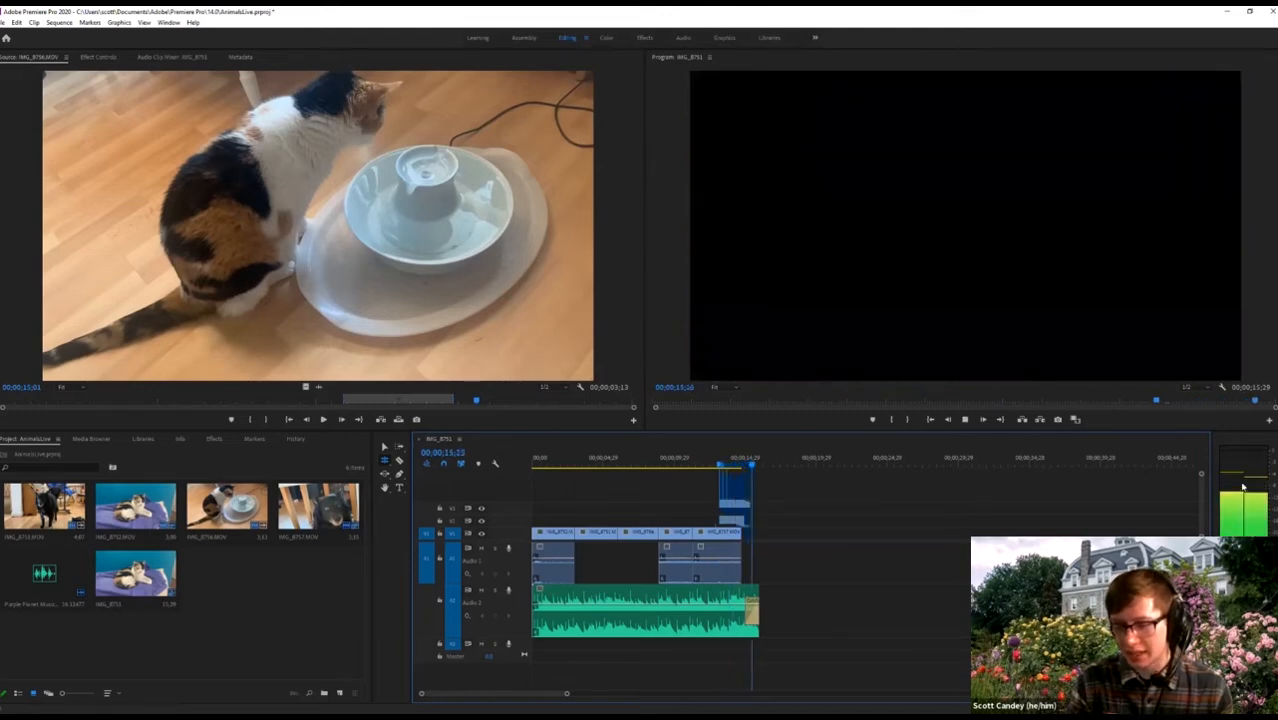
drag(670, 462, 648, 467)
key(space)
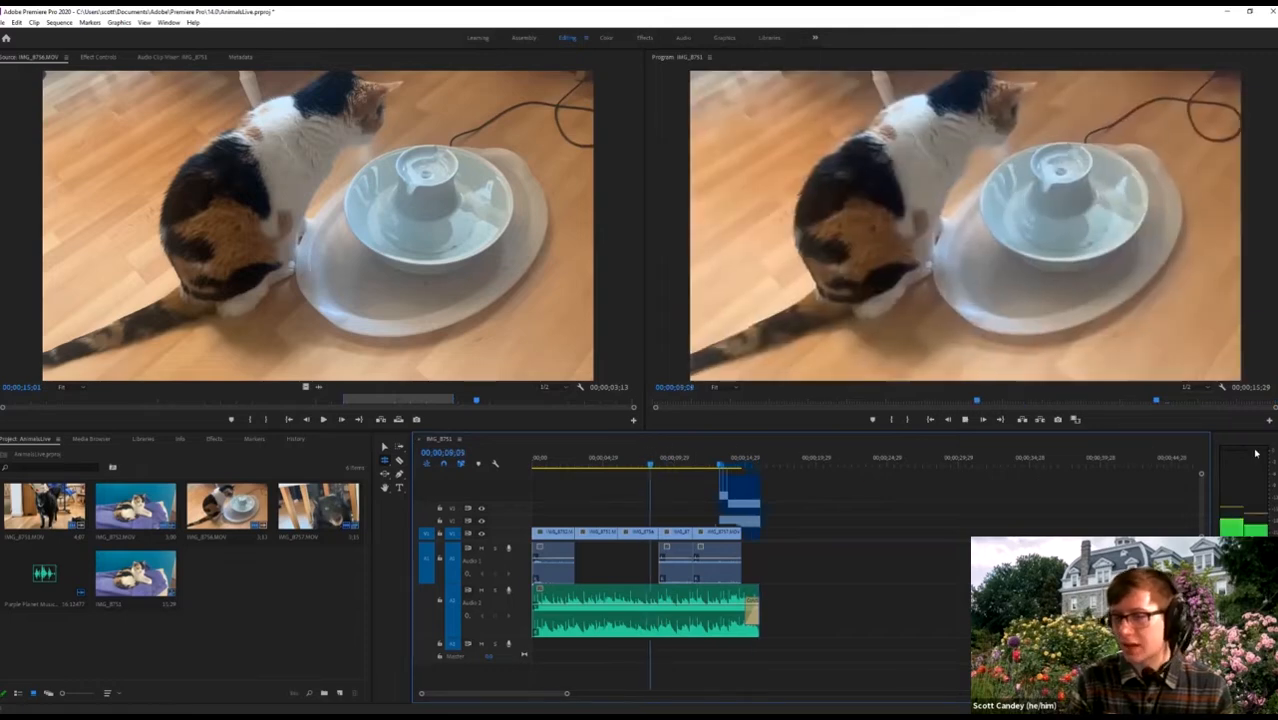
key(space)
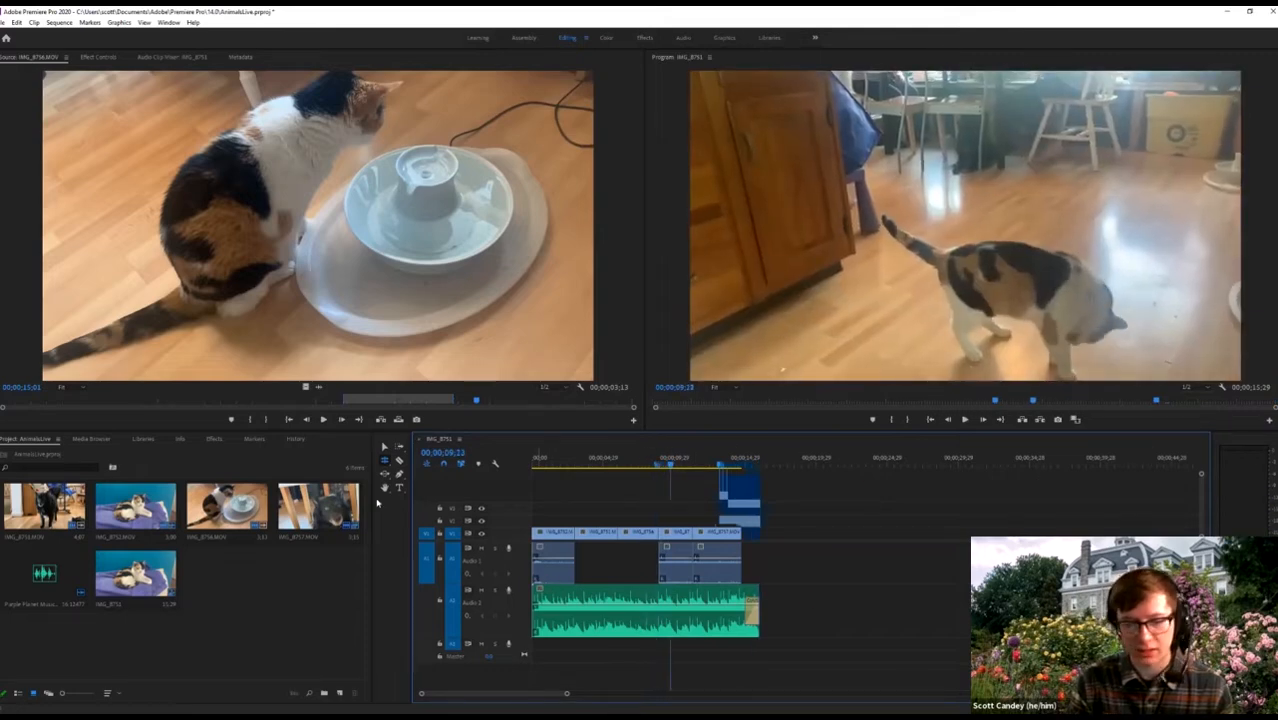
Raise and then lower the A2 music clip's volume line, listening from the start.
click(585, 605)
drag(585, 604, 584, 599)
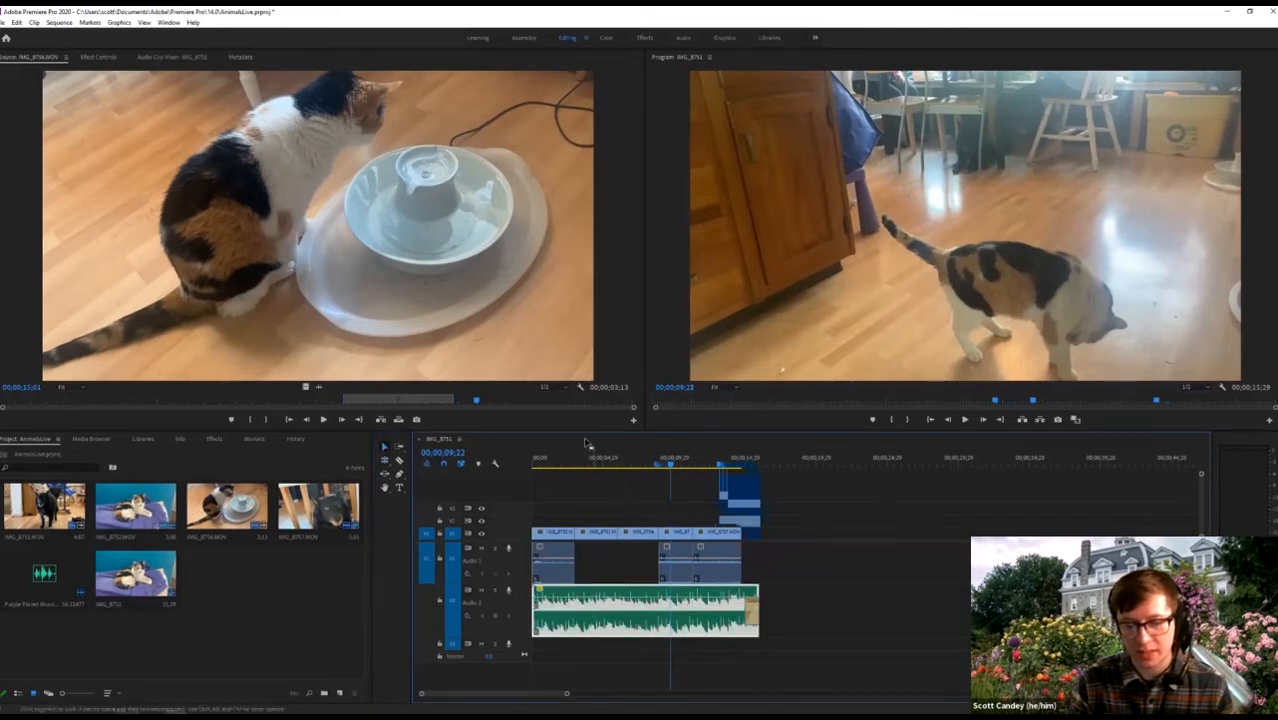
click(541, 461)
click(529, 470)
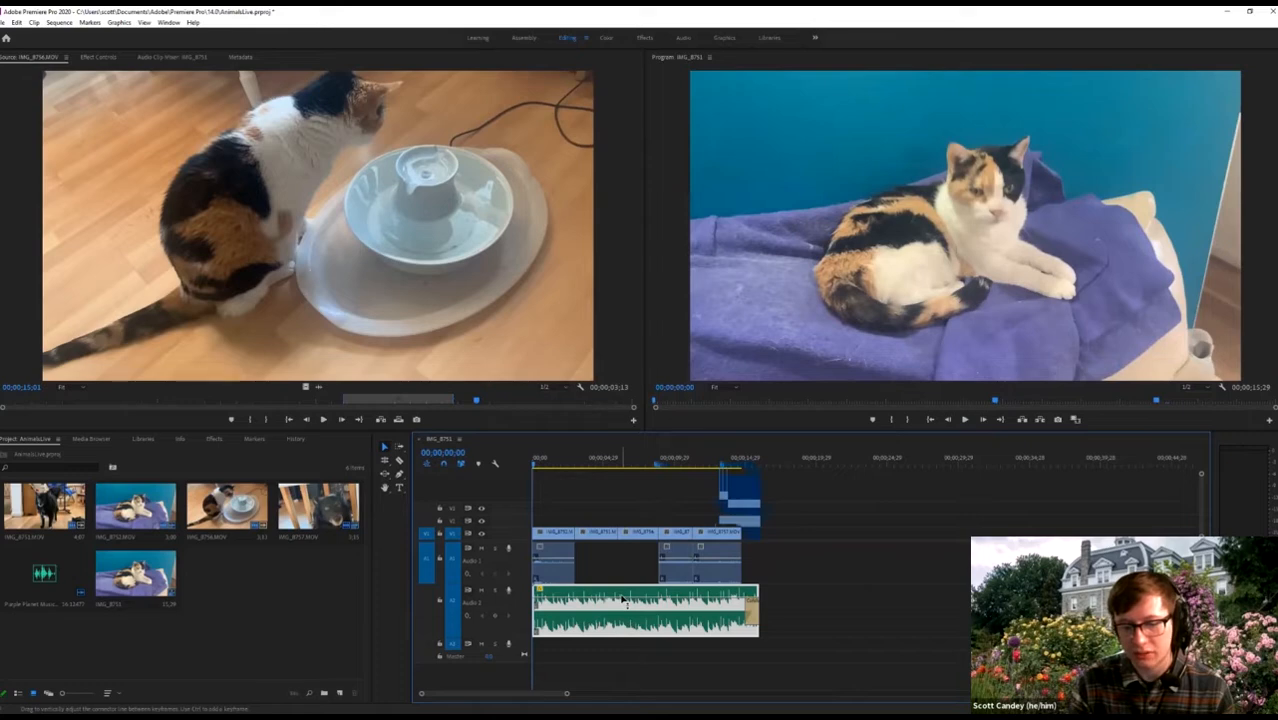
drag(622, 598, 622, 596)
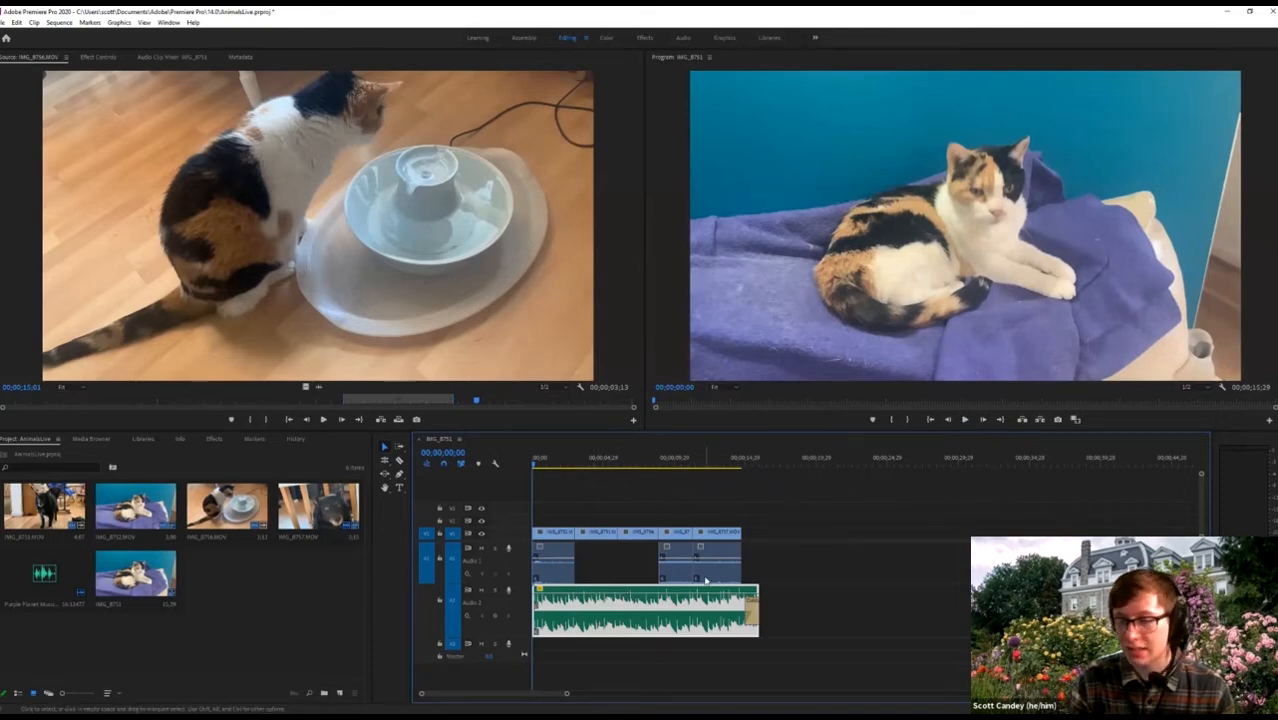
key(space)
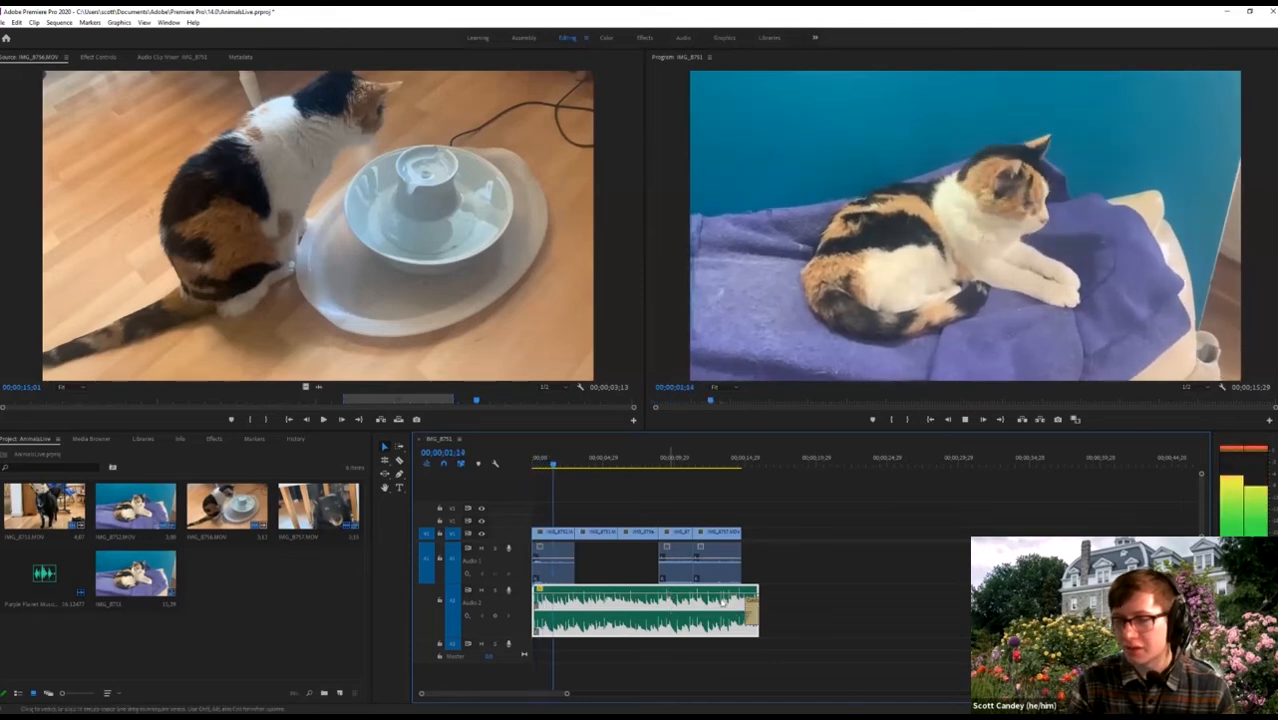
drag(627, 597, 632, 608)
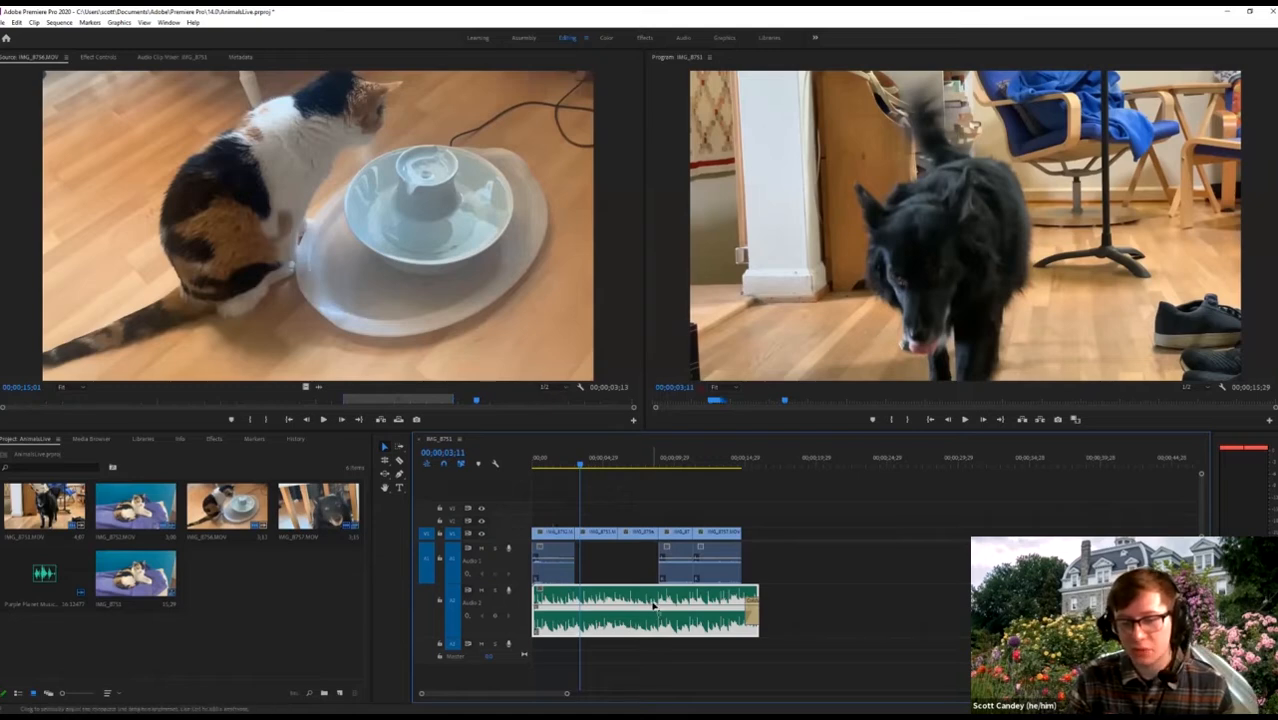
Nudge the A2 music volume line up slightly a few more times, then return to the start.
drag(655, 604, 656, 606)
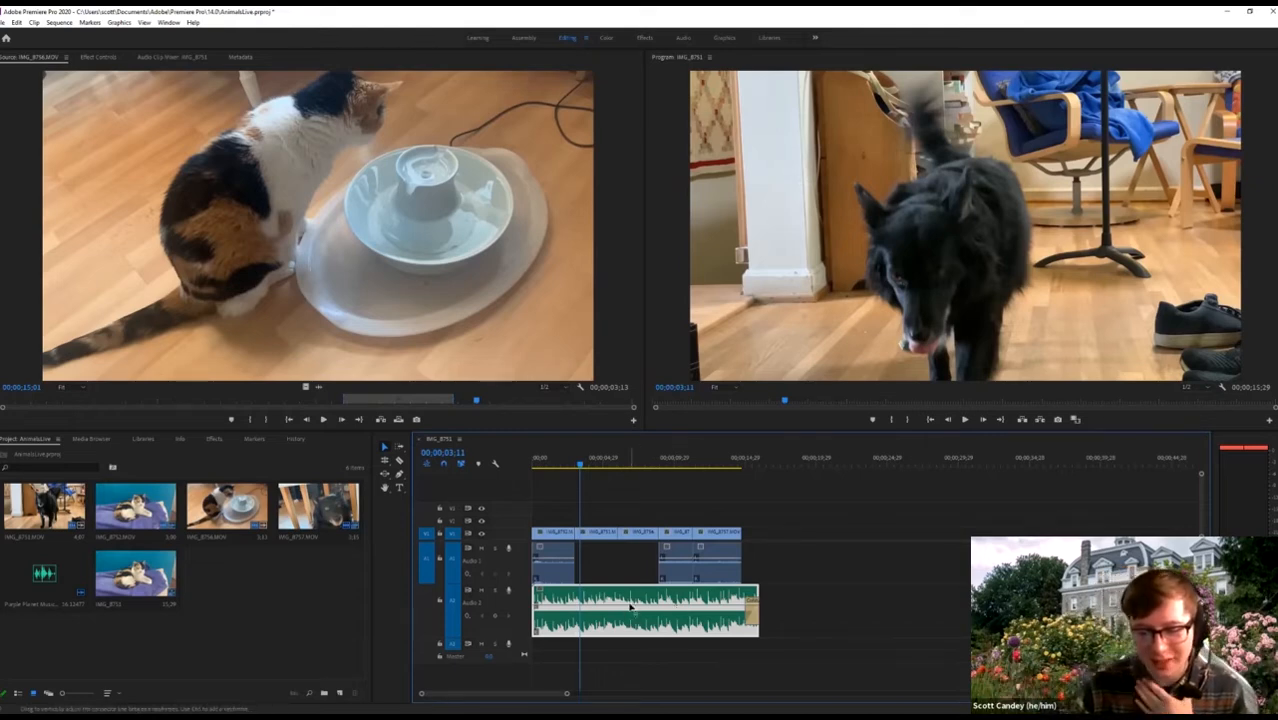
drag(630, 606, 632, 608)
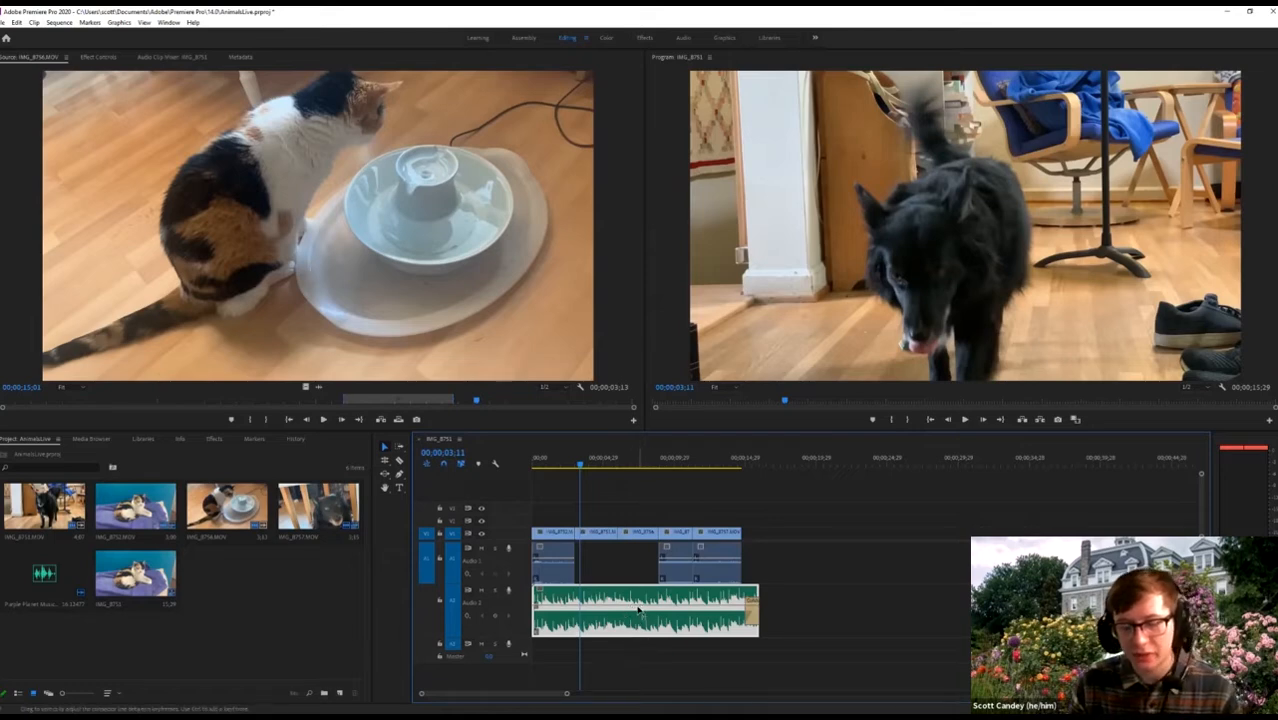
drag(638, 608, 638, 607)
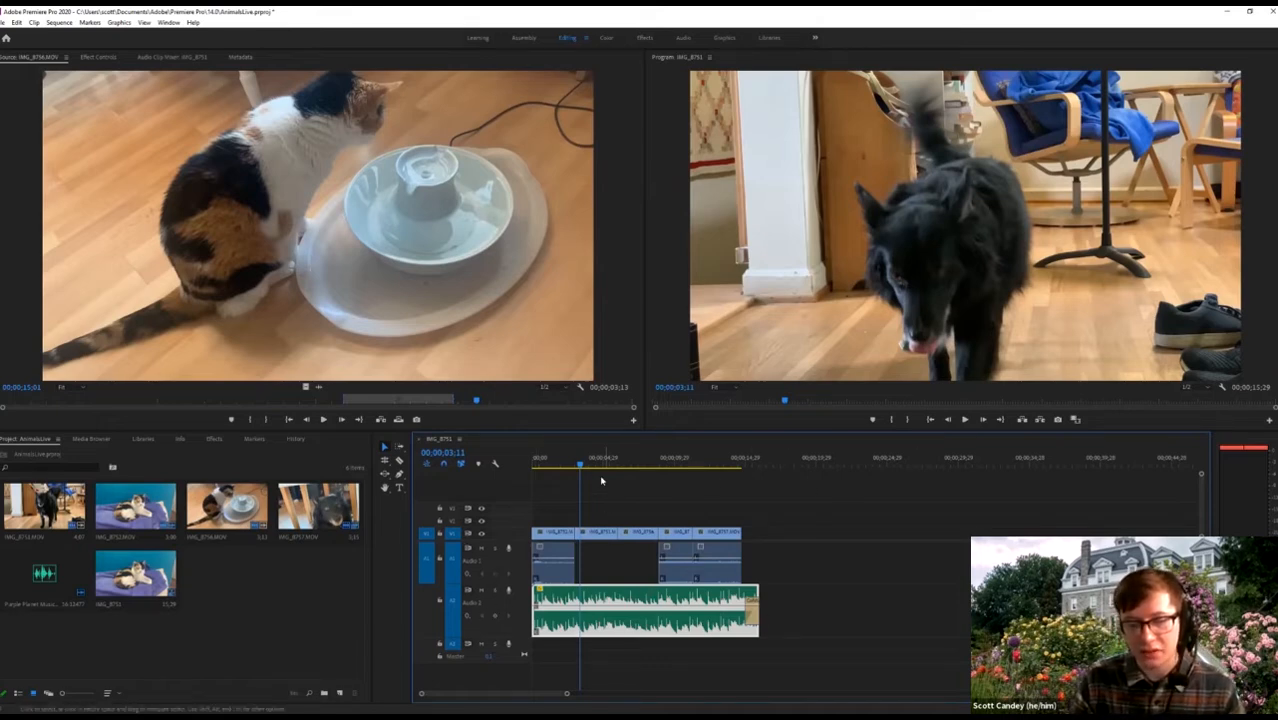
key(Home)
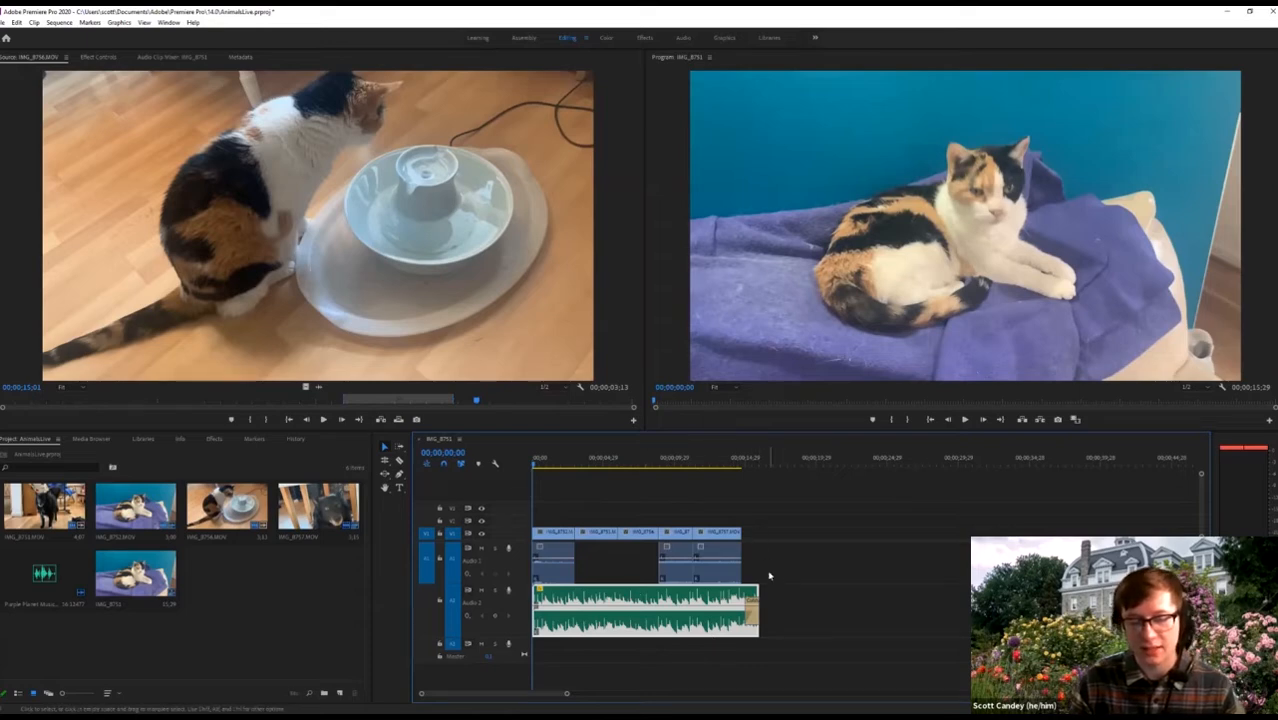
Adjust the cat-on-blanket clip's A1 volume line and play from near the start to check it.
key(space)
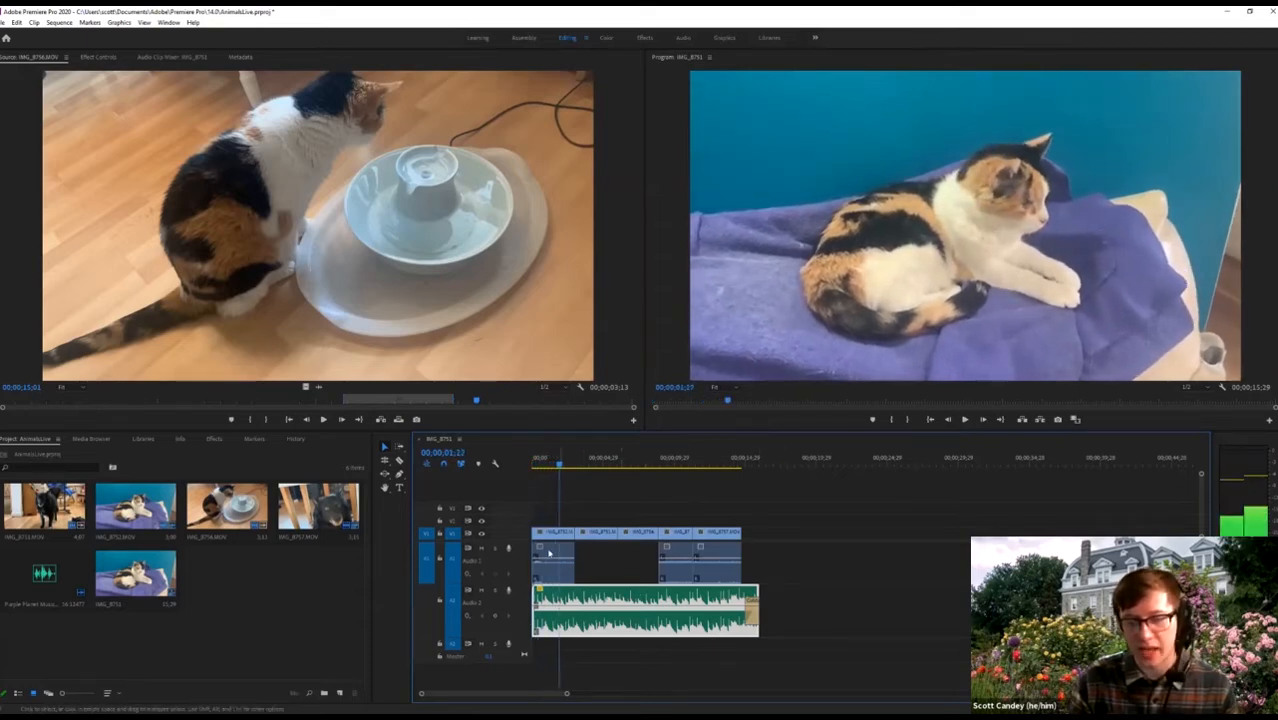
click(548, 555)
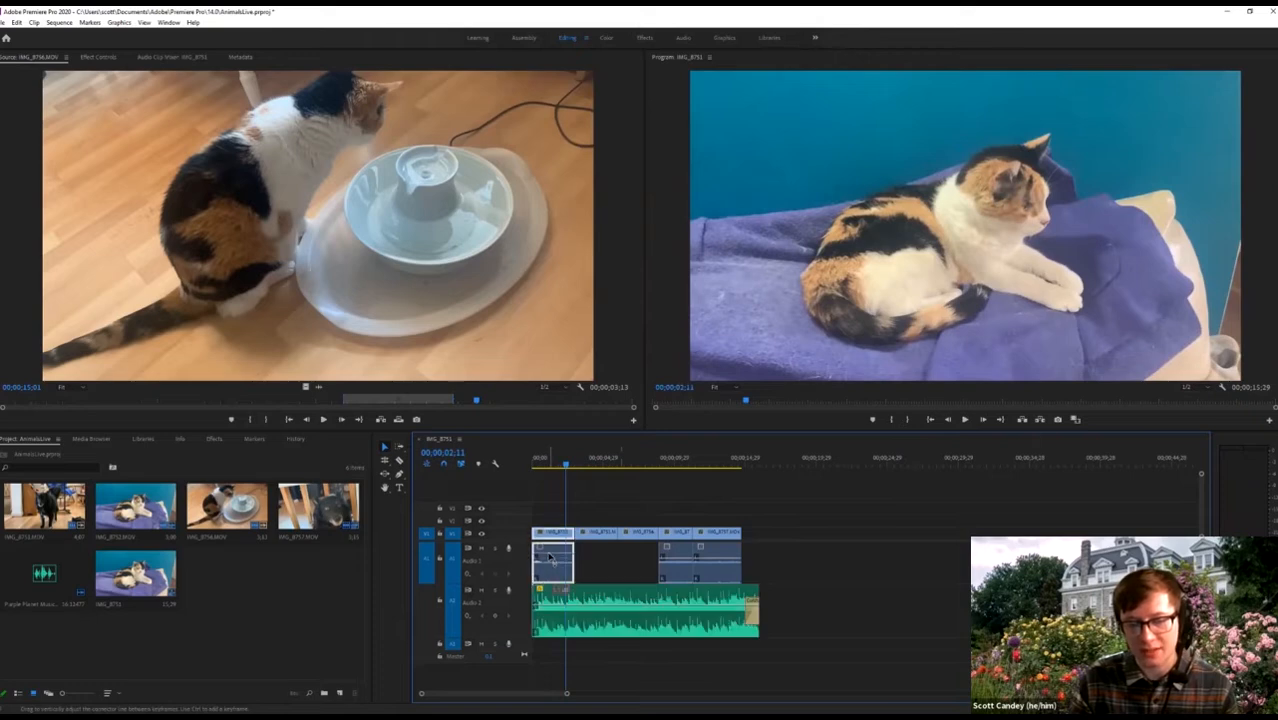
drag(548, 556, 549, 552)
drag(553, 466, 507, 469)
key(space)
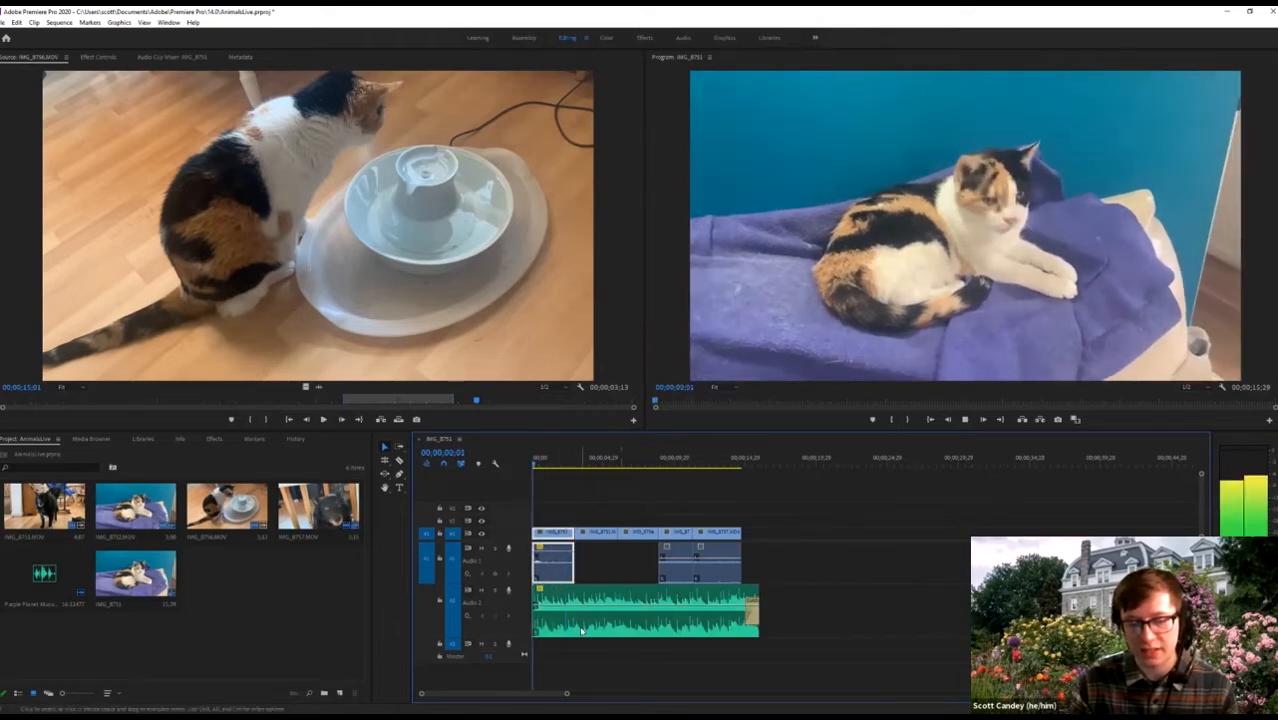
key(space)
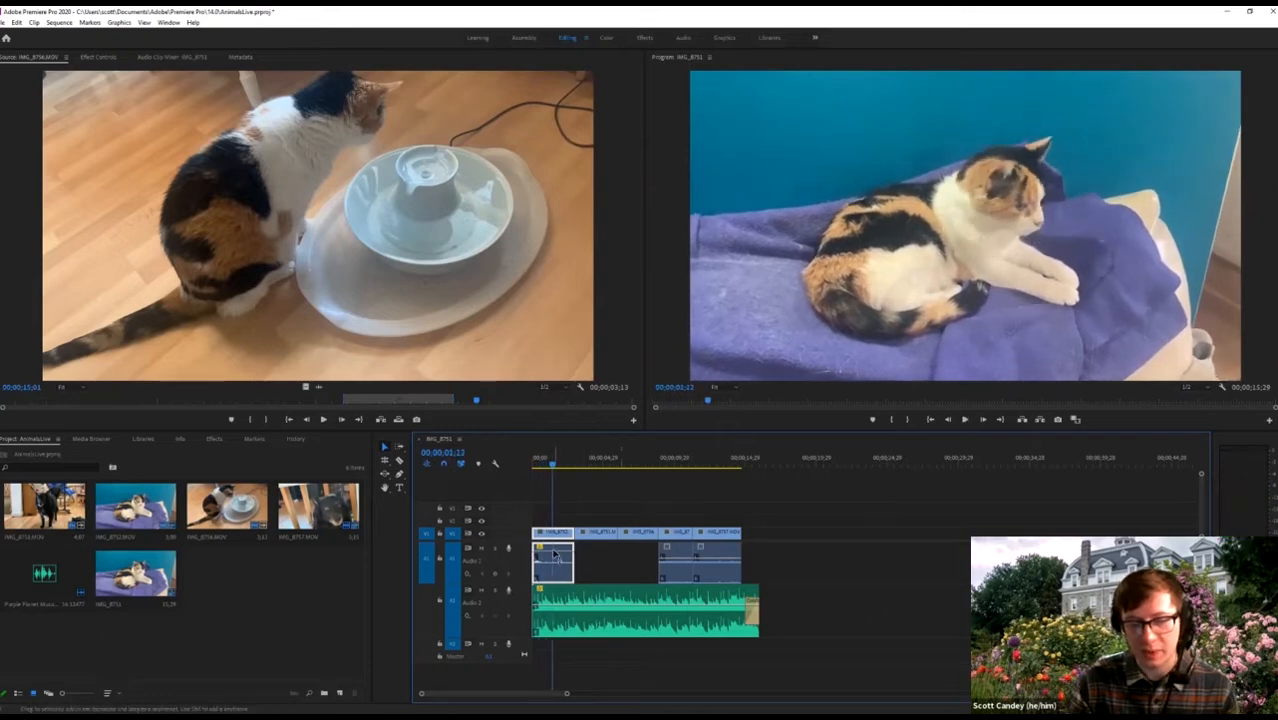
click(538, 465)
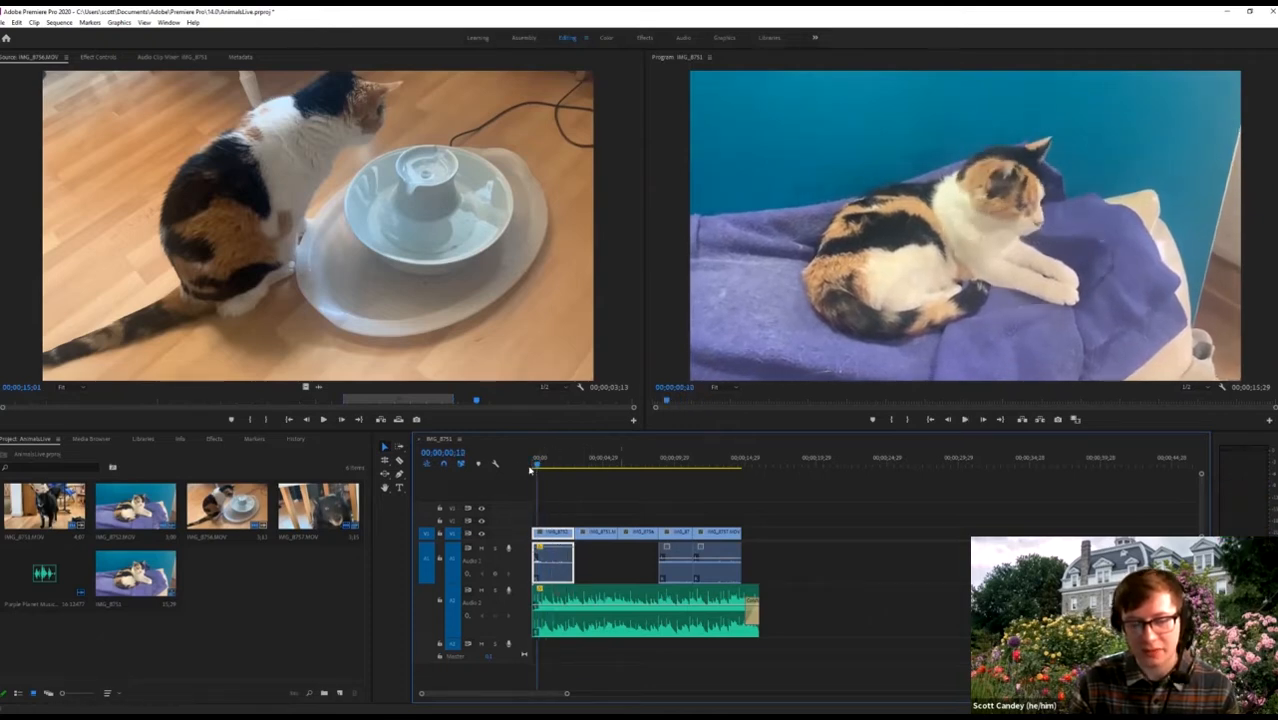
key(space)
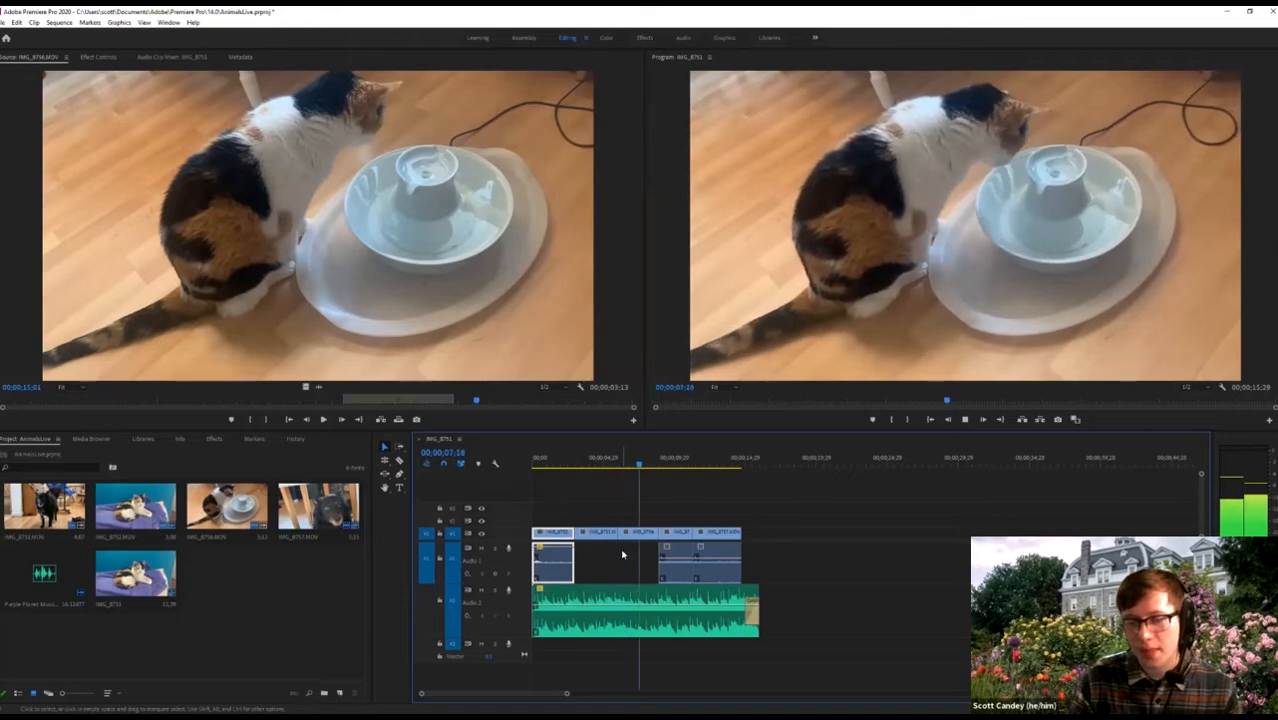
Apply default video and audio transitions at the cut between the cat clips.
key(space)
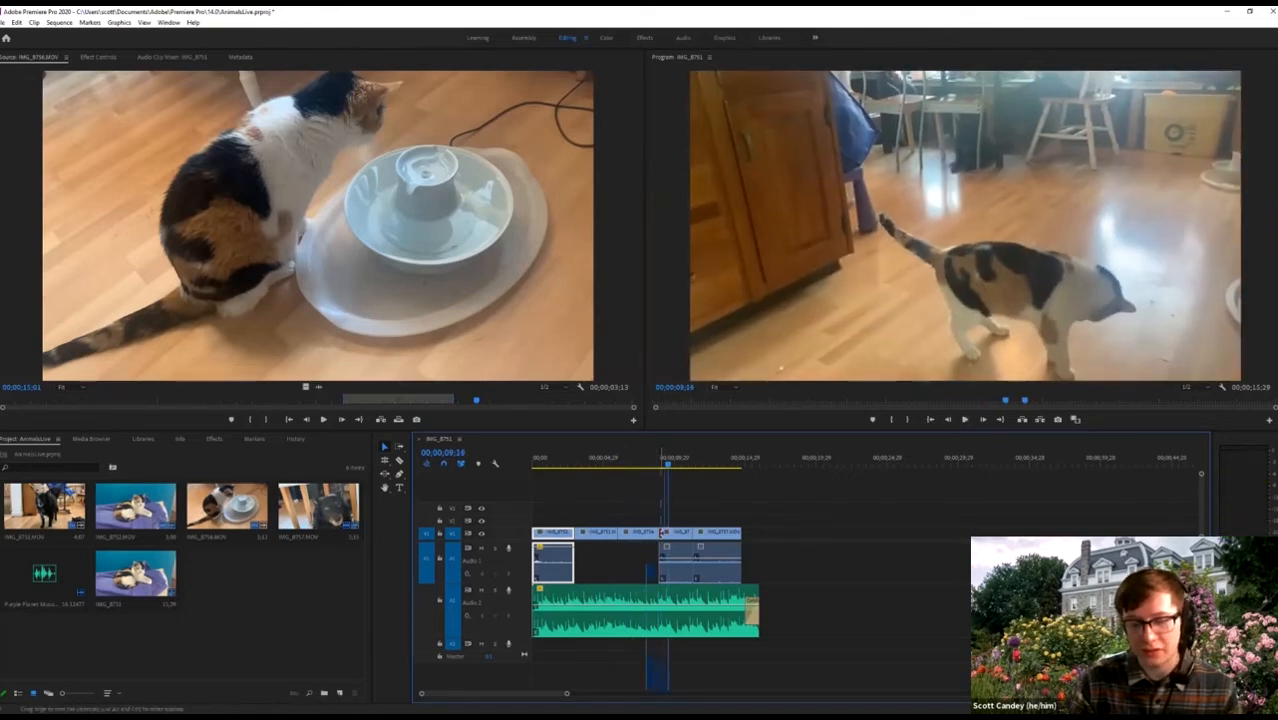
right_click(659, 537)
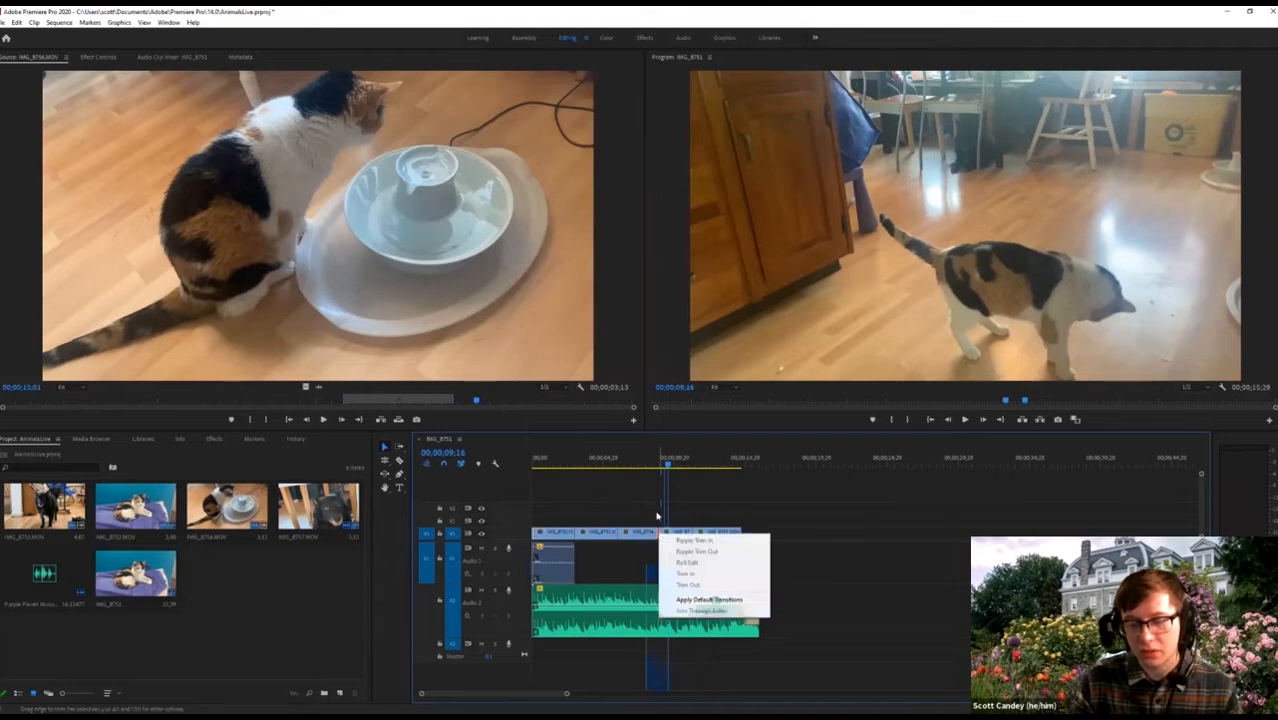
click(703, 599)
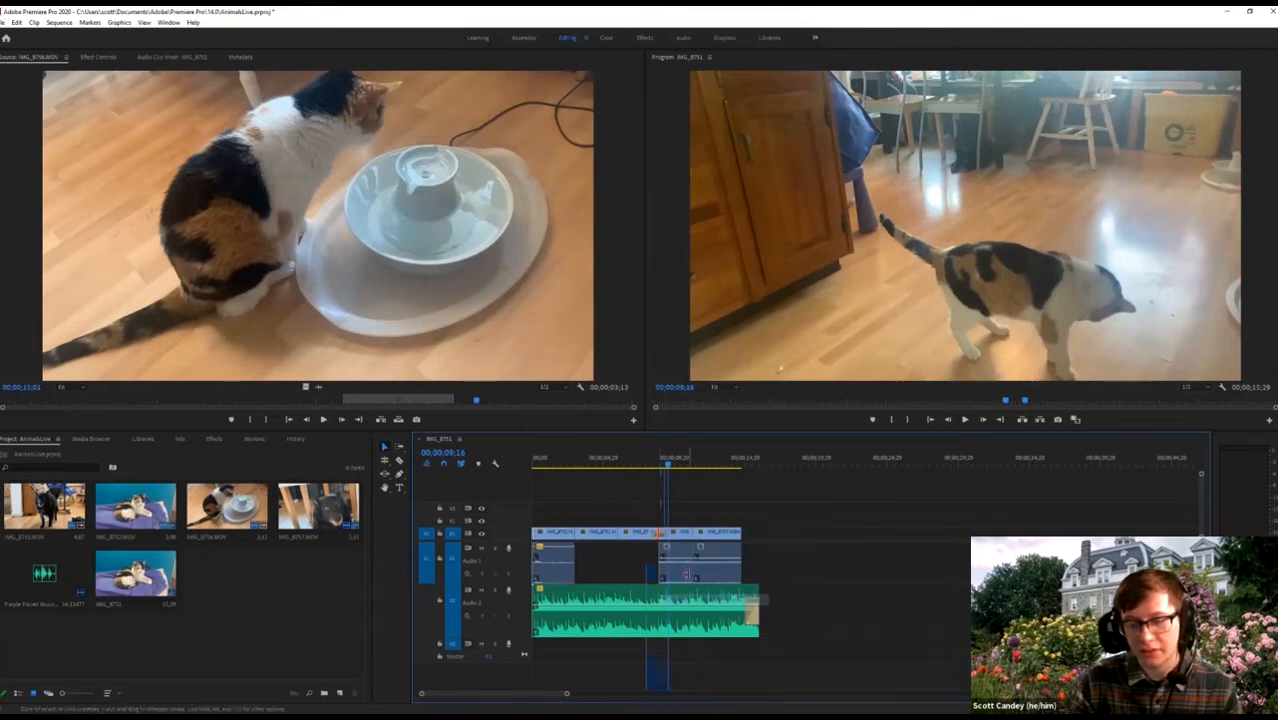
Shorten the Cross Dissolve to 19 frames.
click(664, 458)
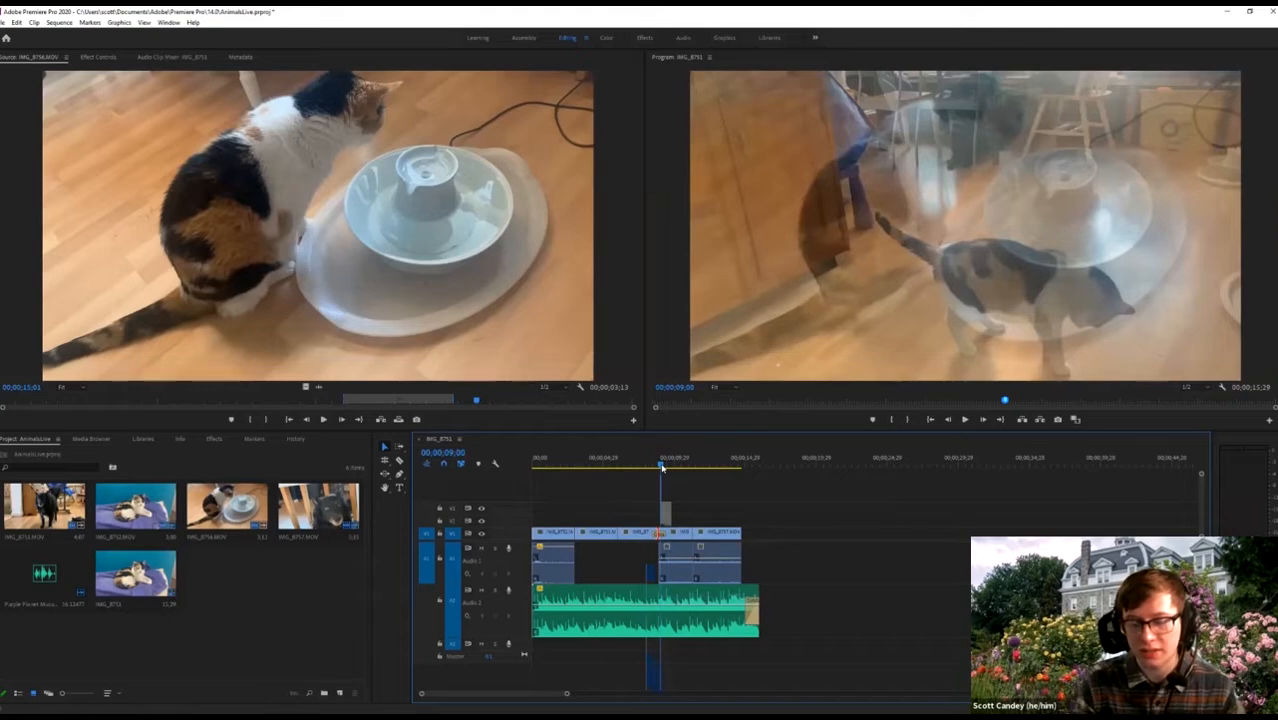
key(equal)
key(equal)
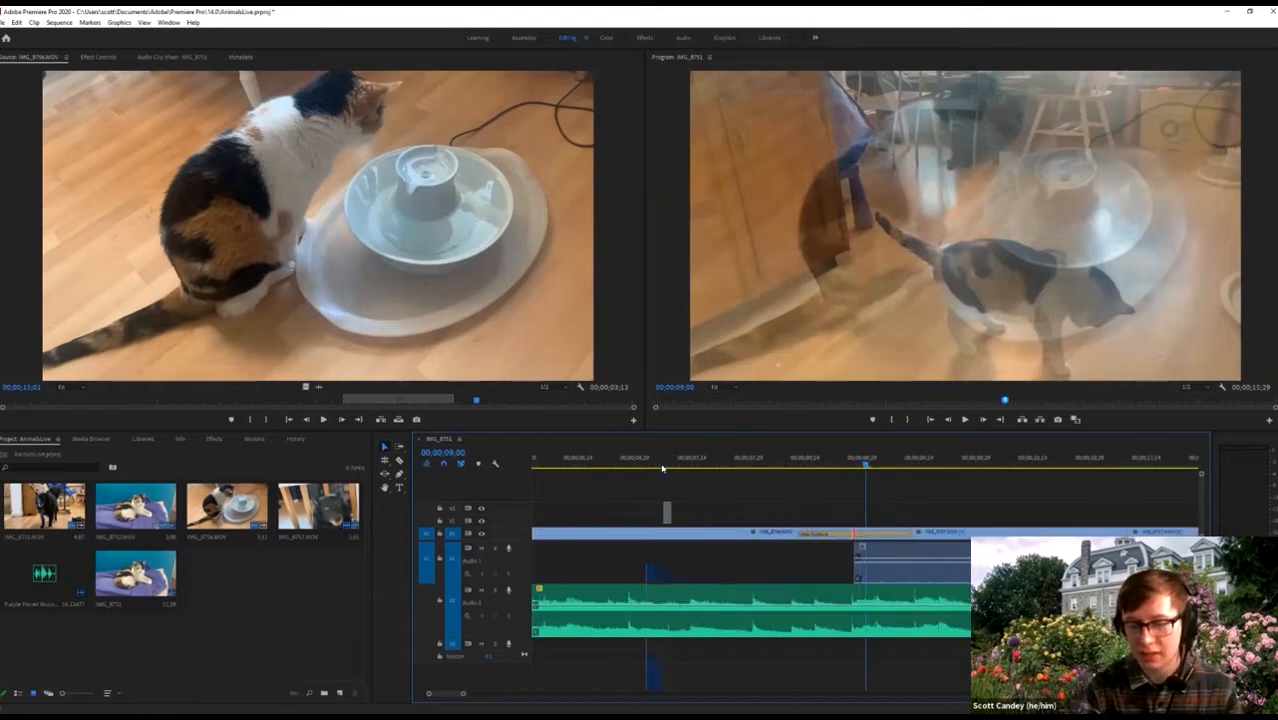
key(equal)
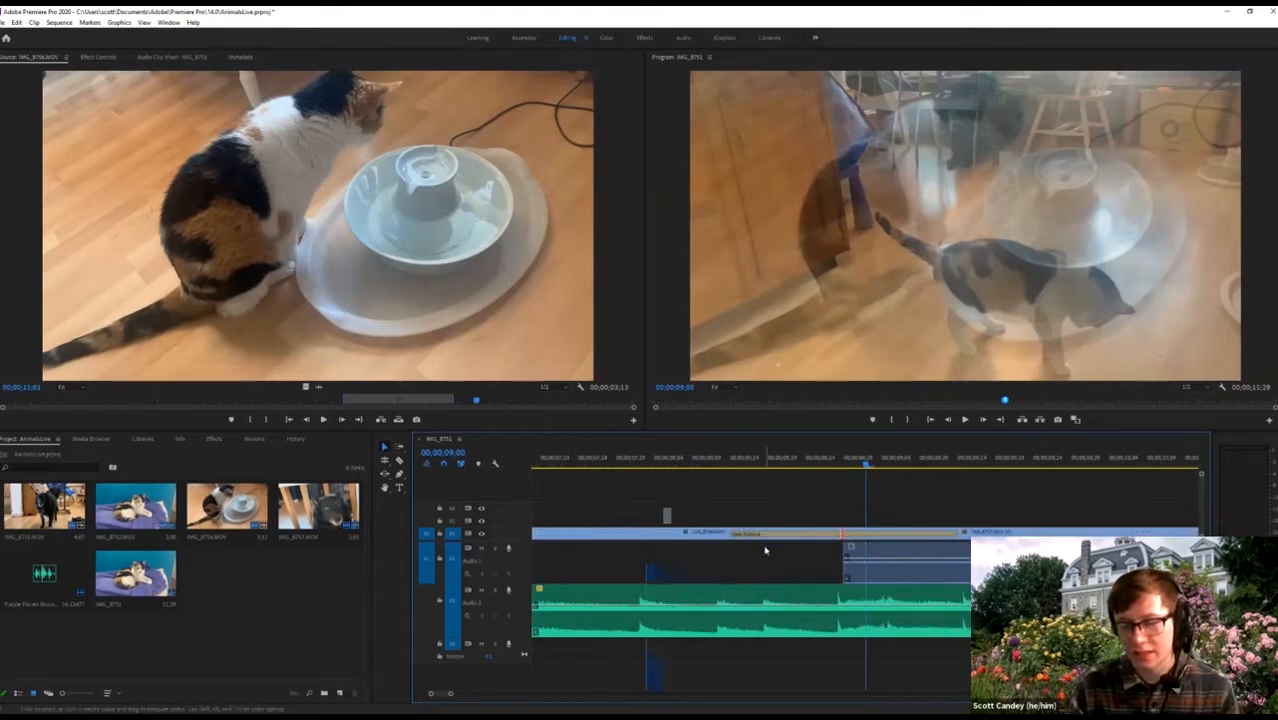
click(760, 537)
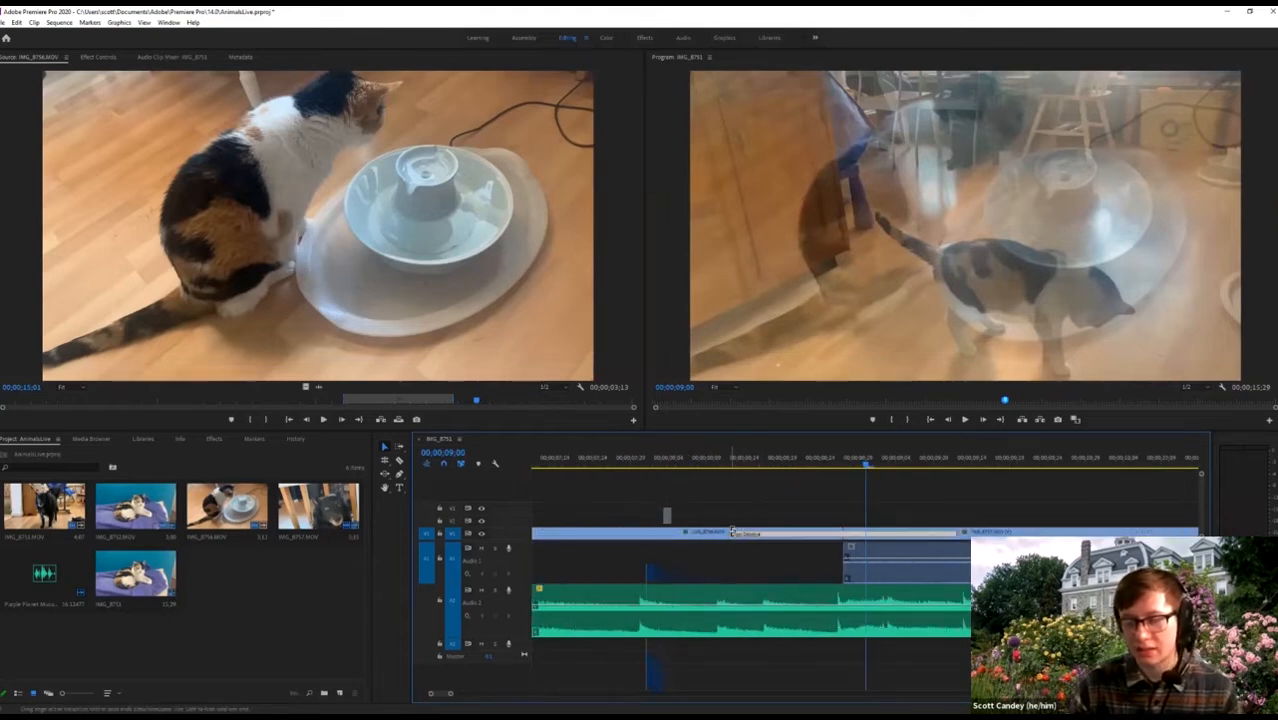
drag(733, 533, 783, 532)
drag(841, 478, 609, 472)
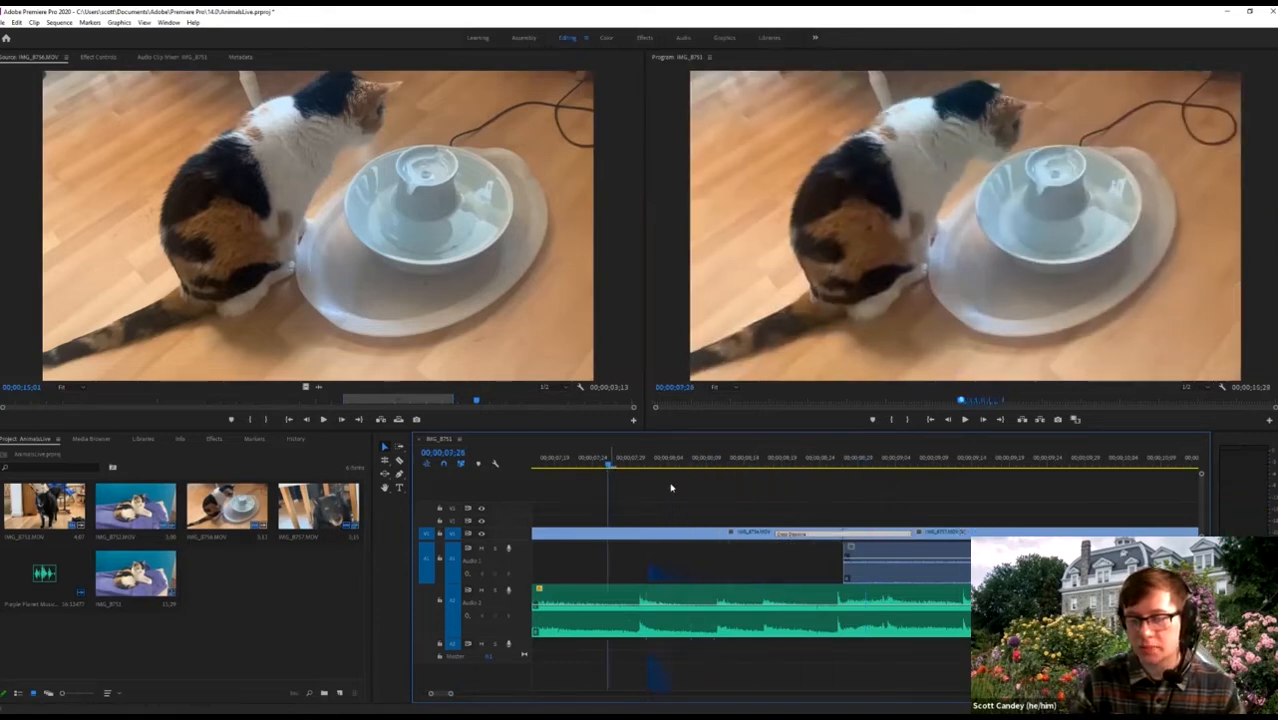
key(space)
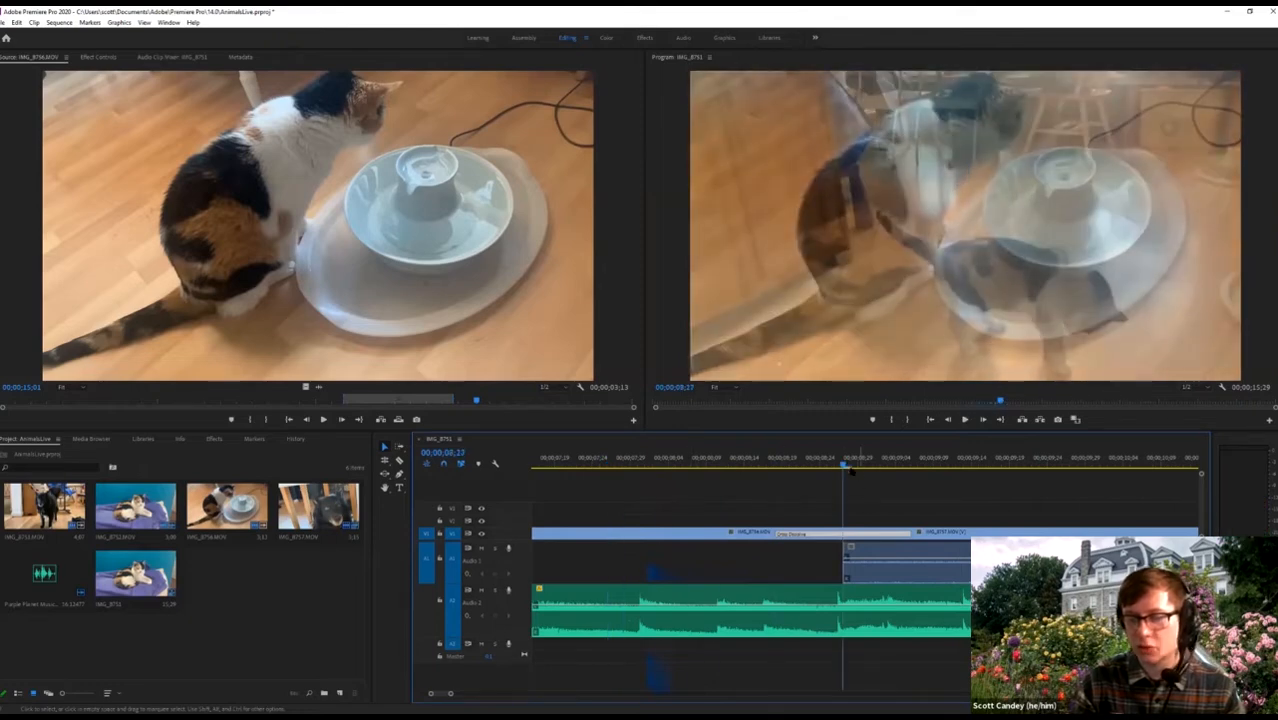
drag(850, 470, 669, 520)
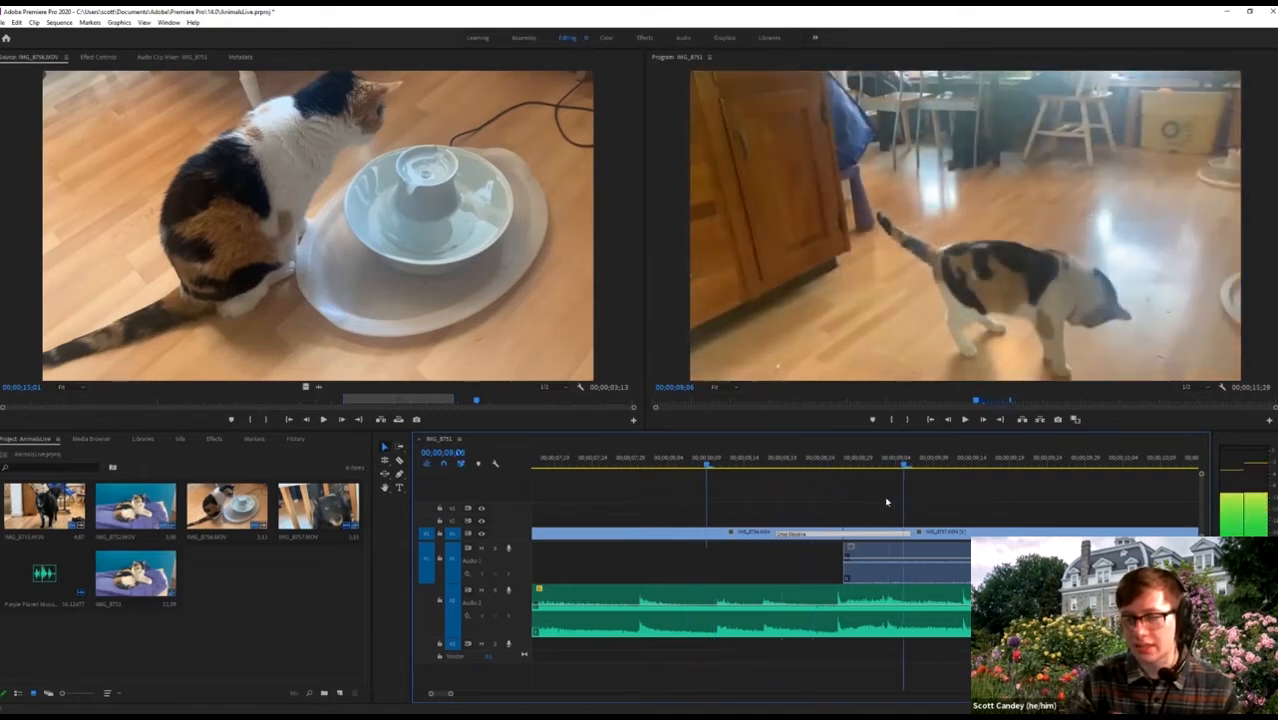
key(backslash)
key(space)
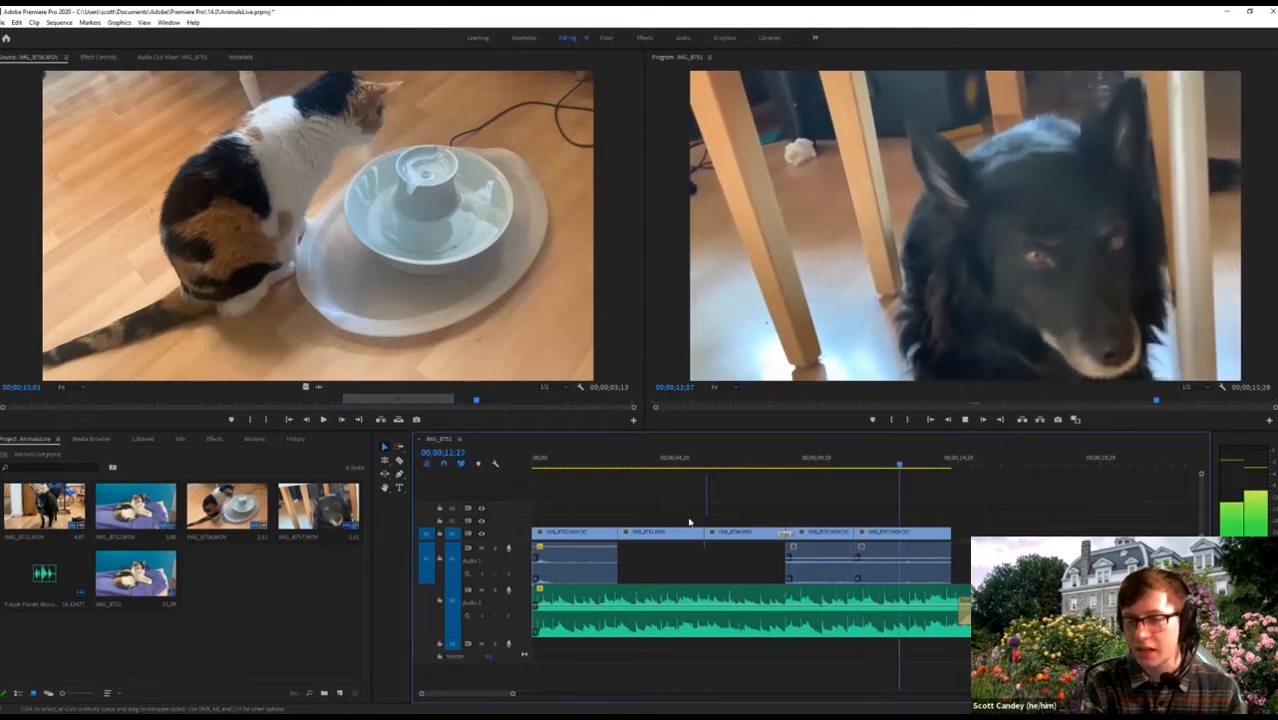
key(space)
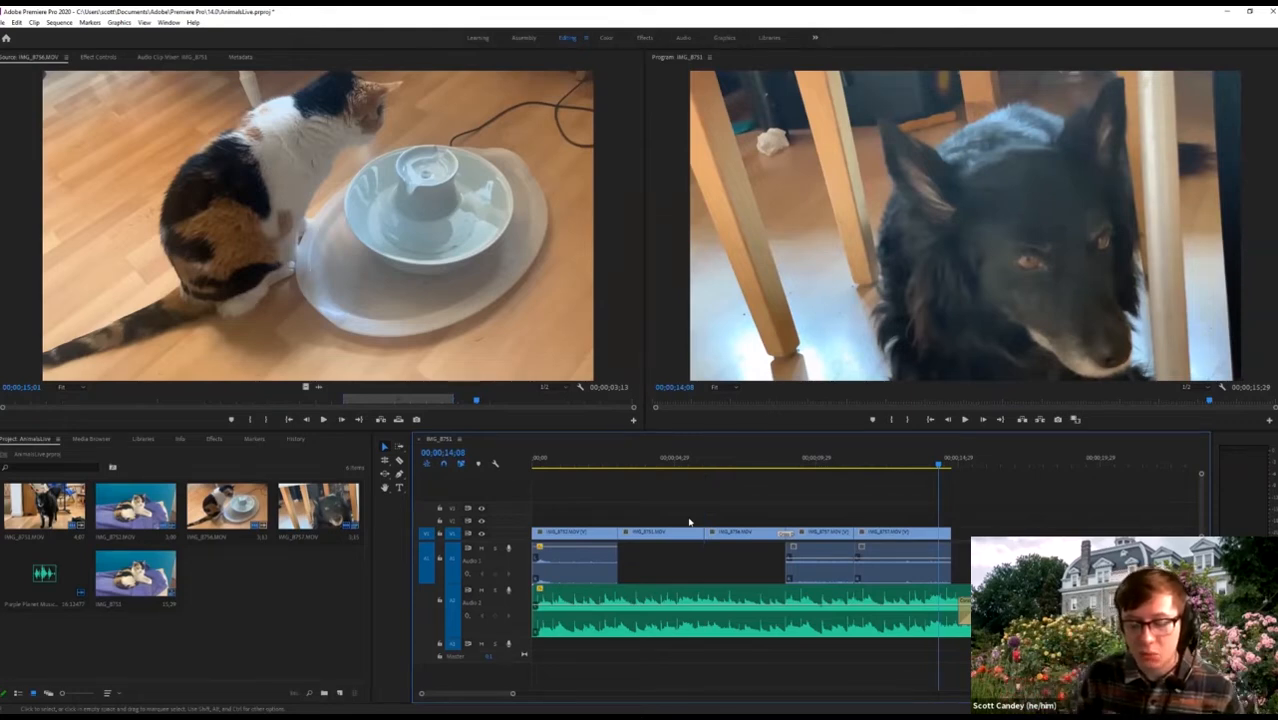
click(602, 458)
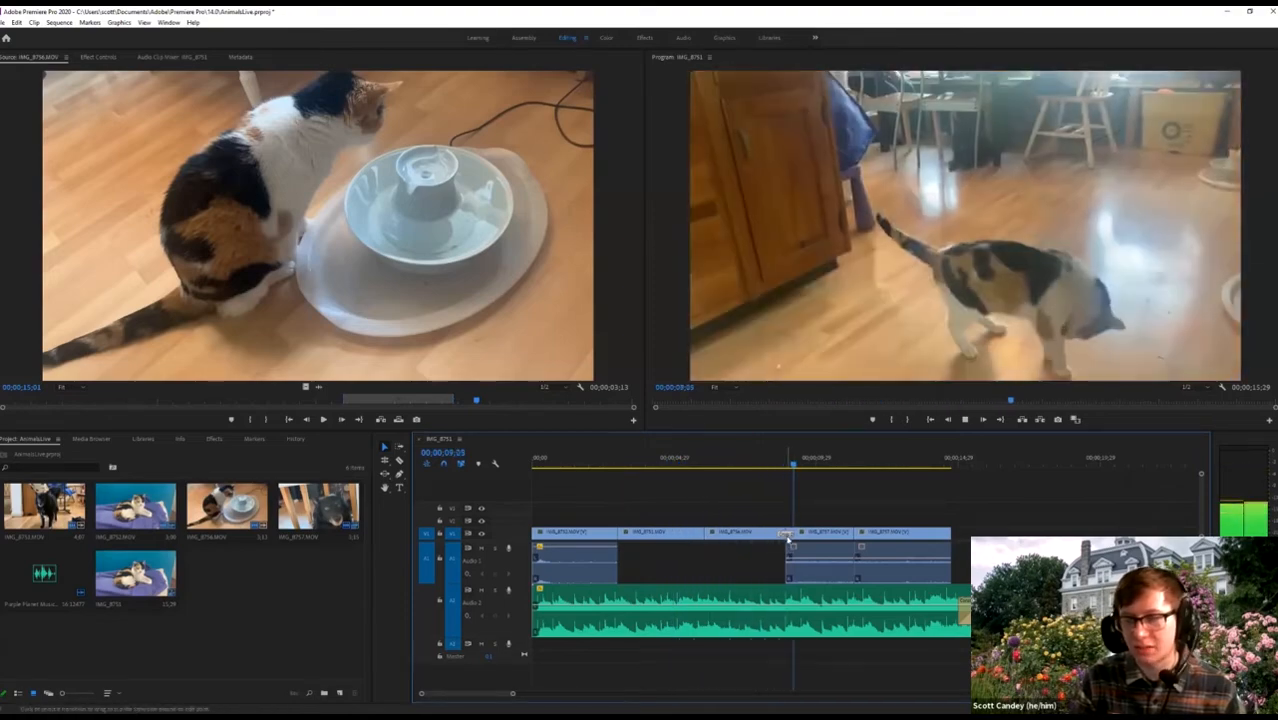
key(space)
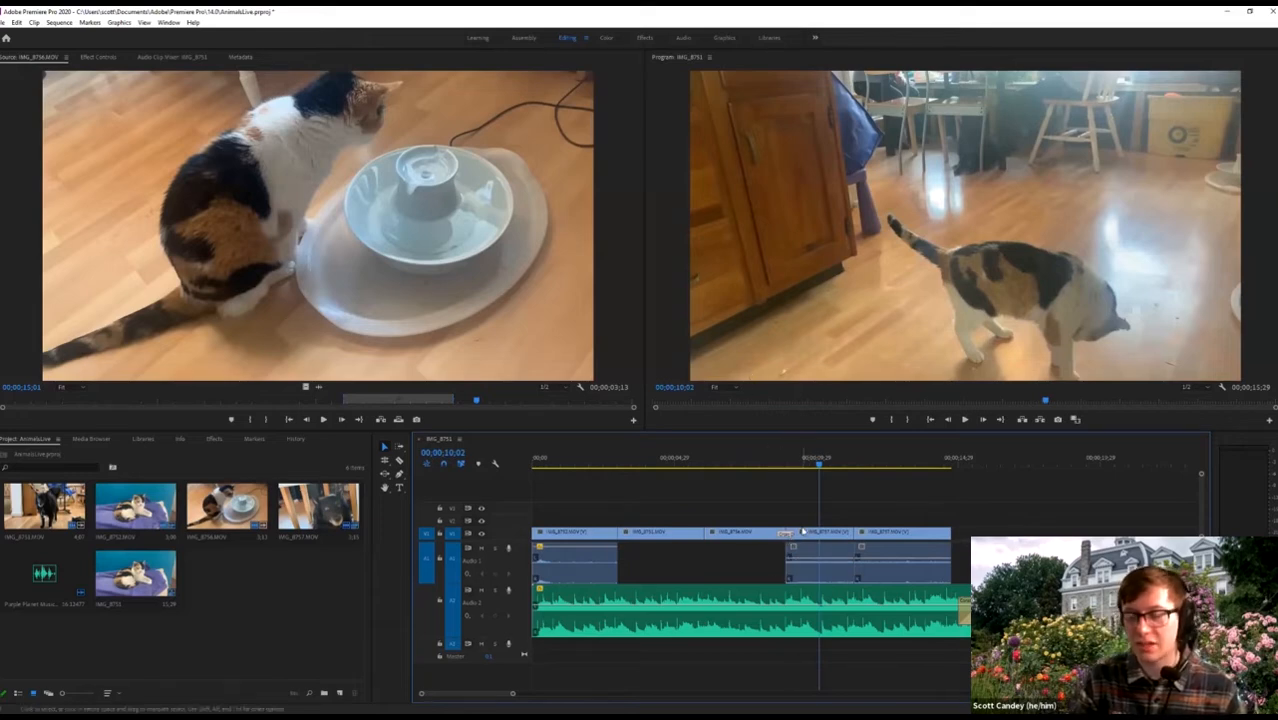
key(space)
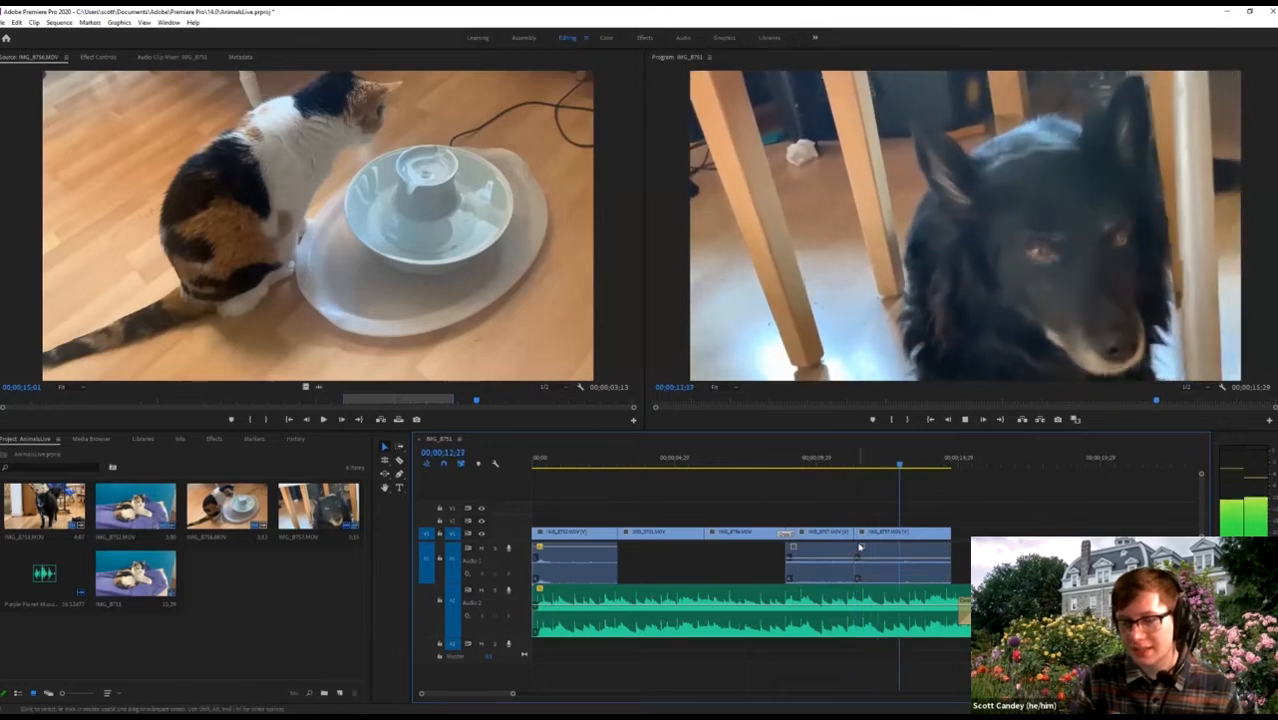
key(space)
key(equal)
key(equal)
key(minus)
key(equal)
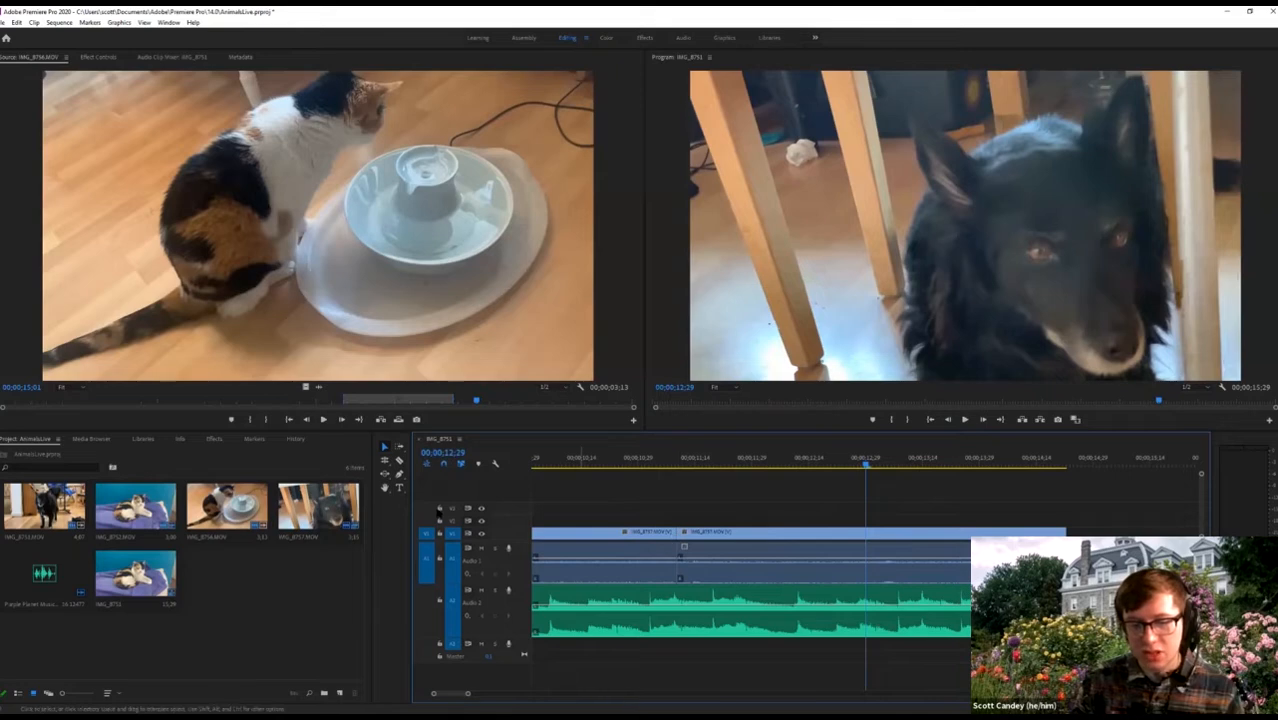
Ripple-trim the cut between the dog clips later and play back from about 07;18.
click(385, 460)
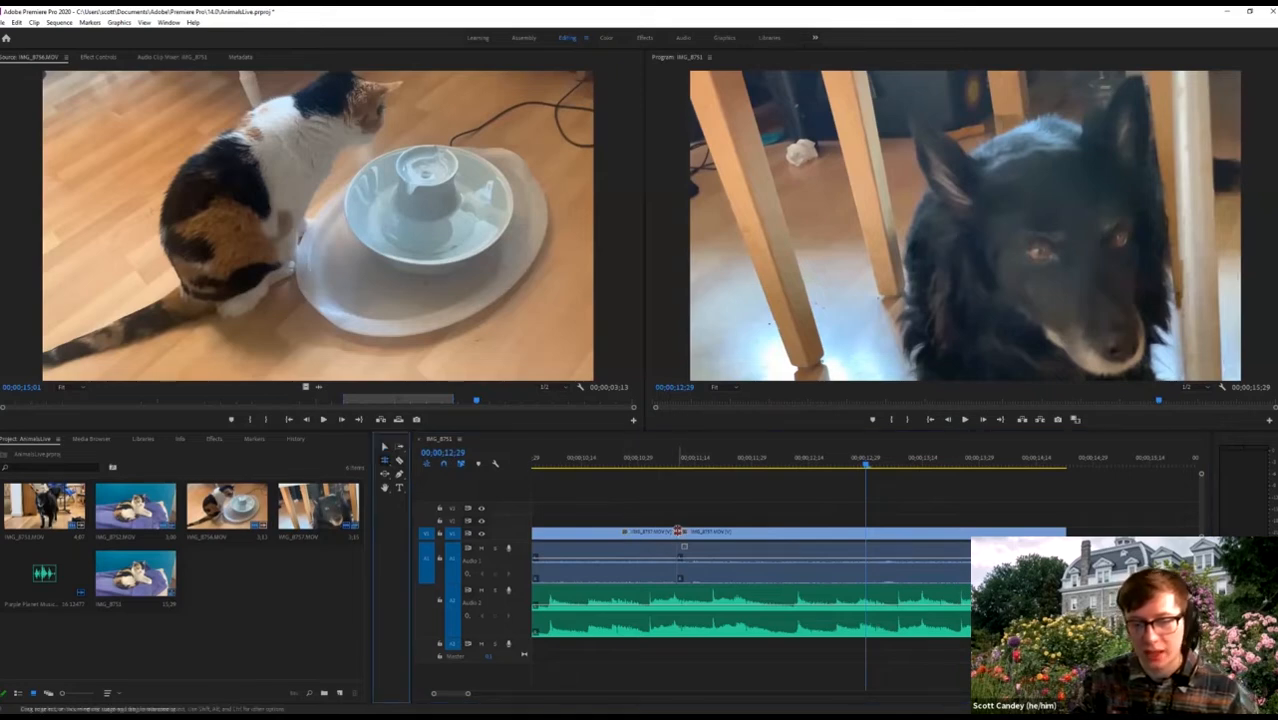
drag(678, 531, 717, 533)
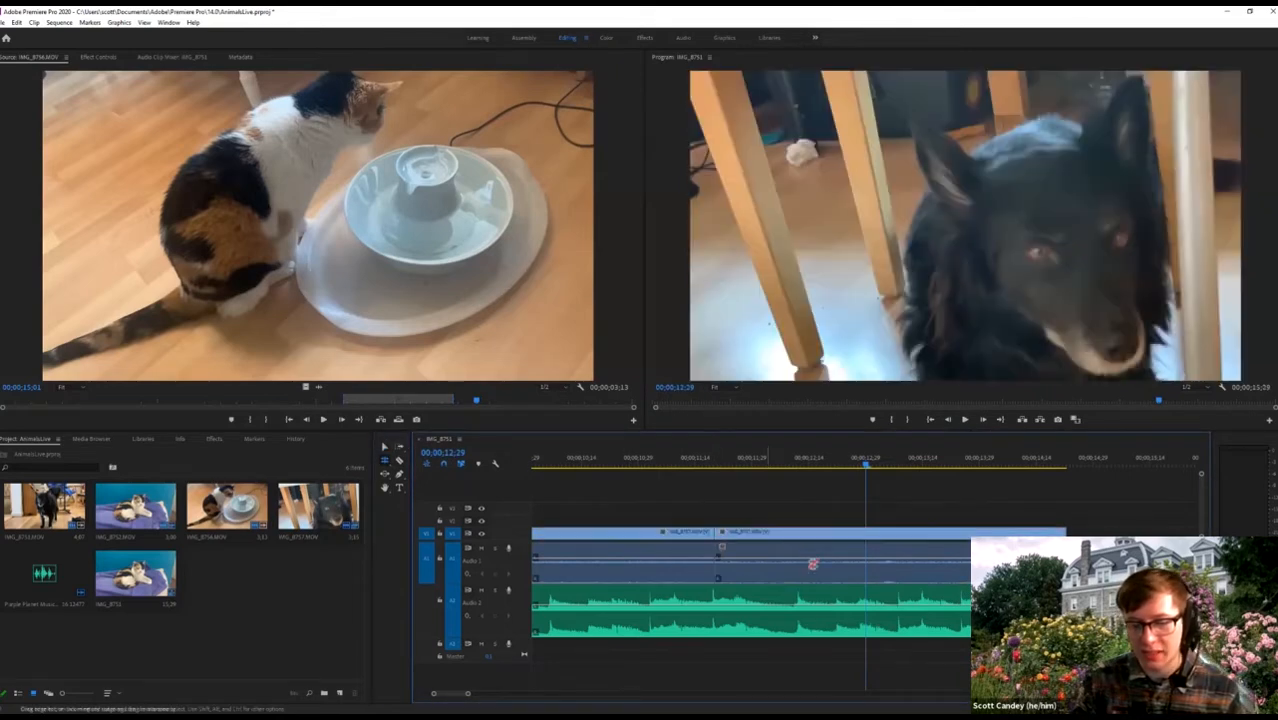
key(minus)
key(minus)
key(minus)
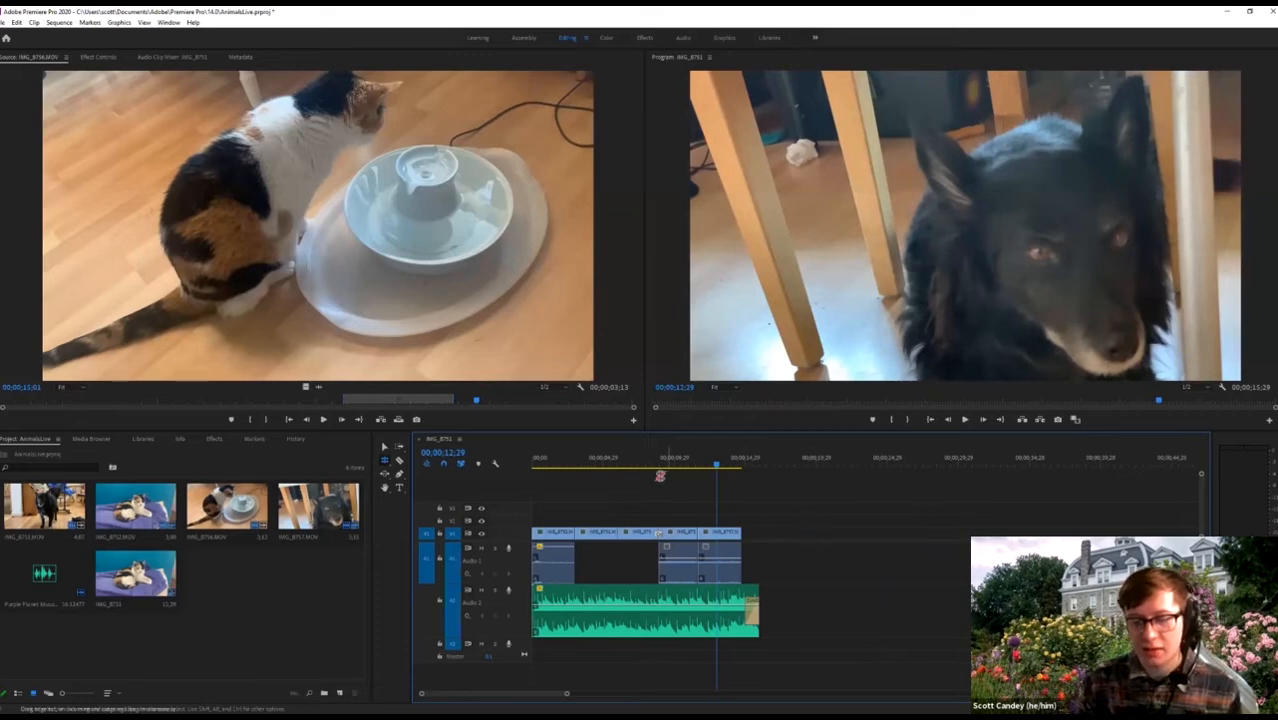
click(642, 461)
key(space)
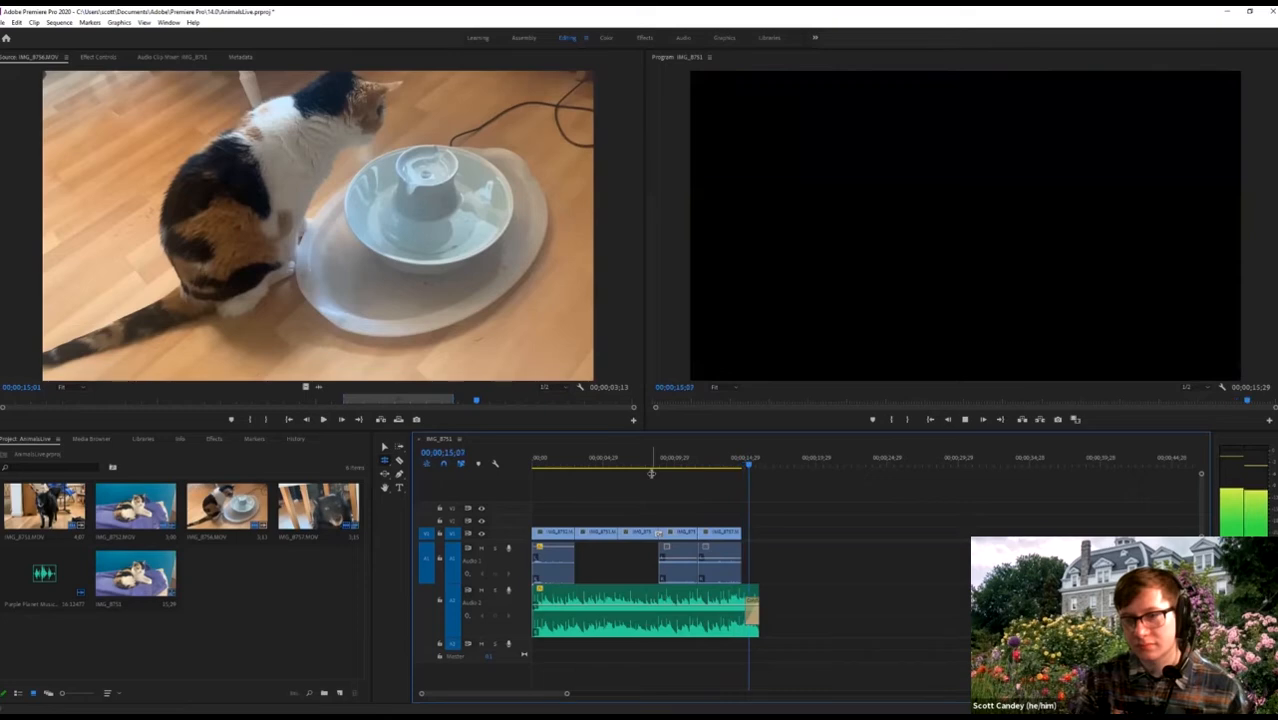
Extend the last dog clip's end to match the end of the music.
key(Home)
key(space)
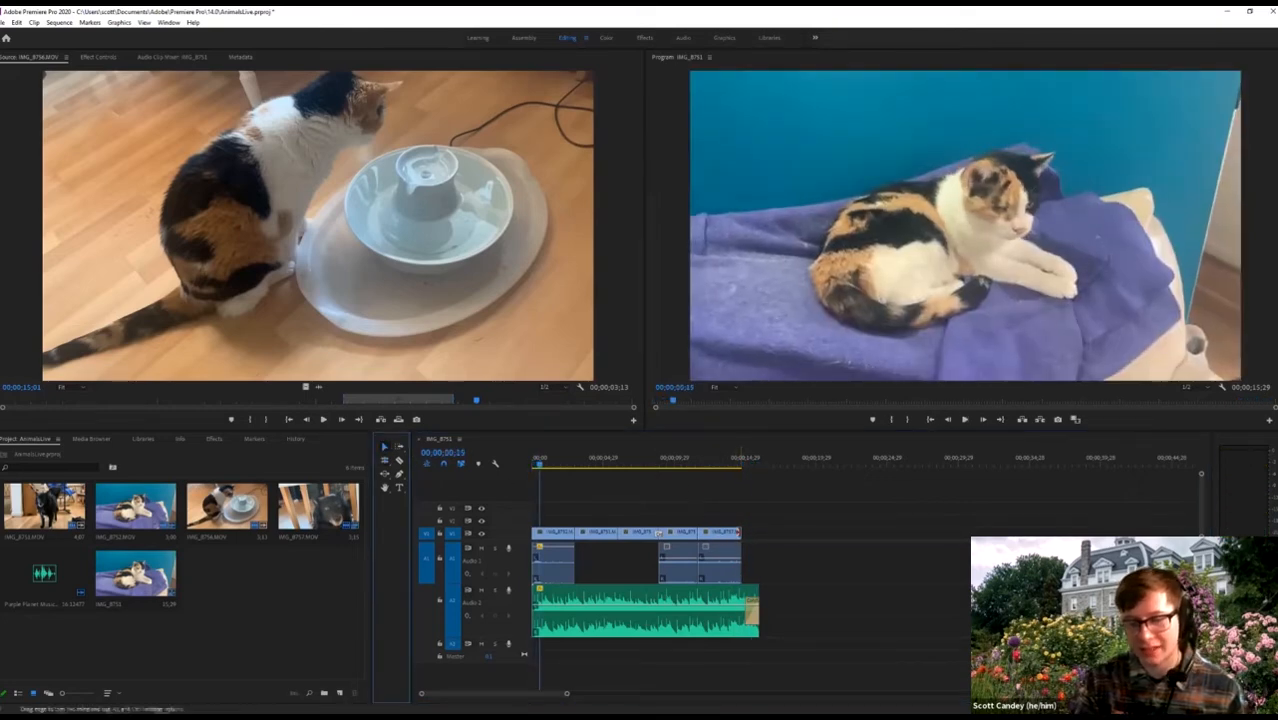
drag(741, 532, 756, 532)
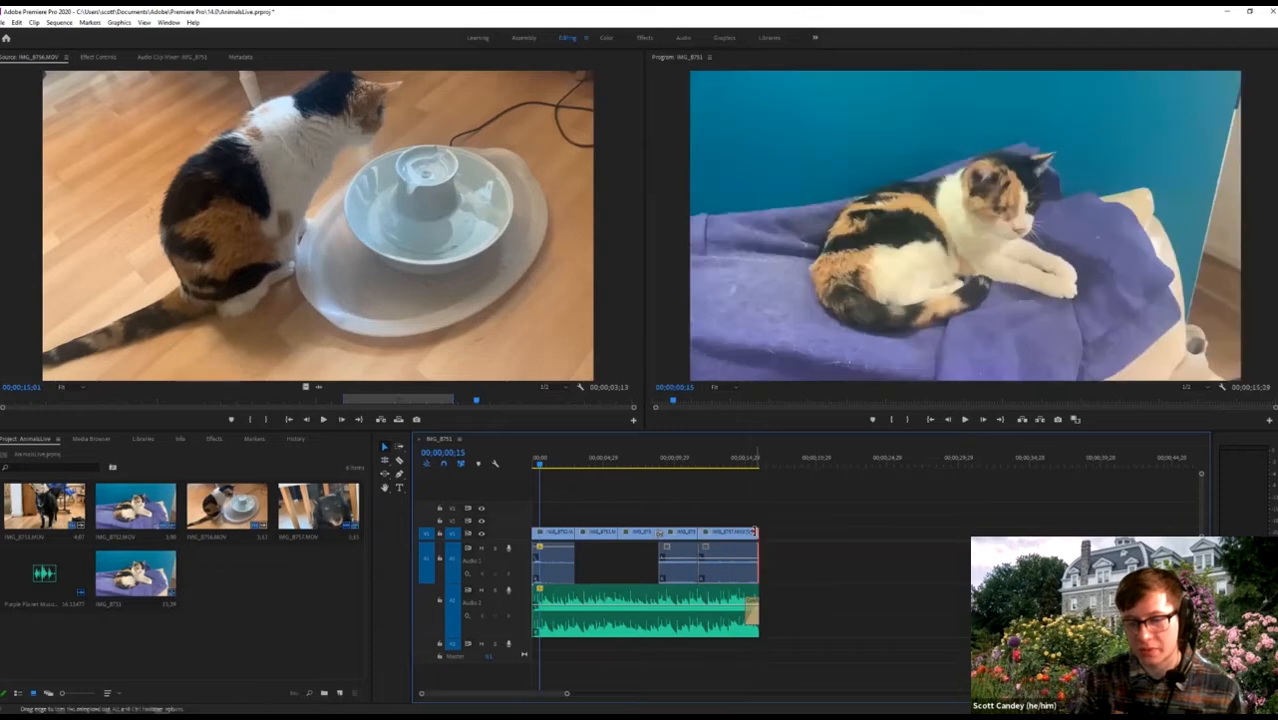
Add a default fade-to-black transition at the sequence end and preview it.
right_click(757, 531)
click(800, 598)
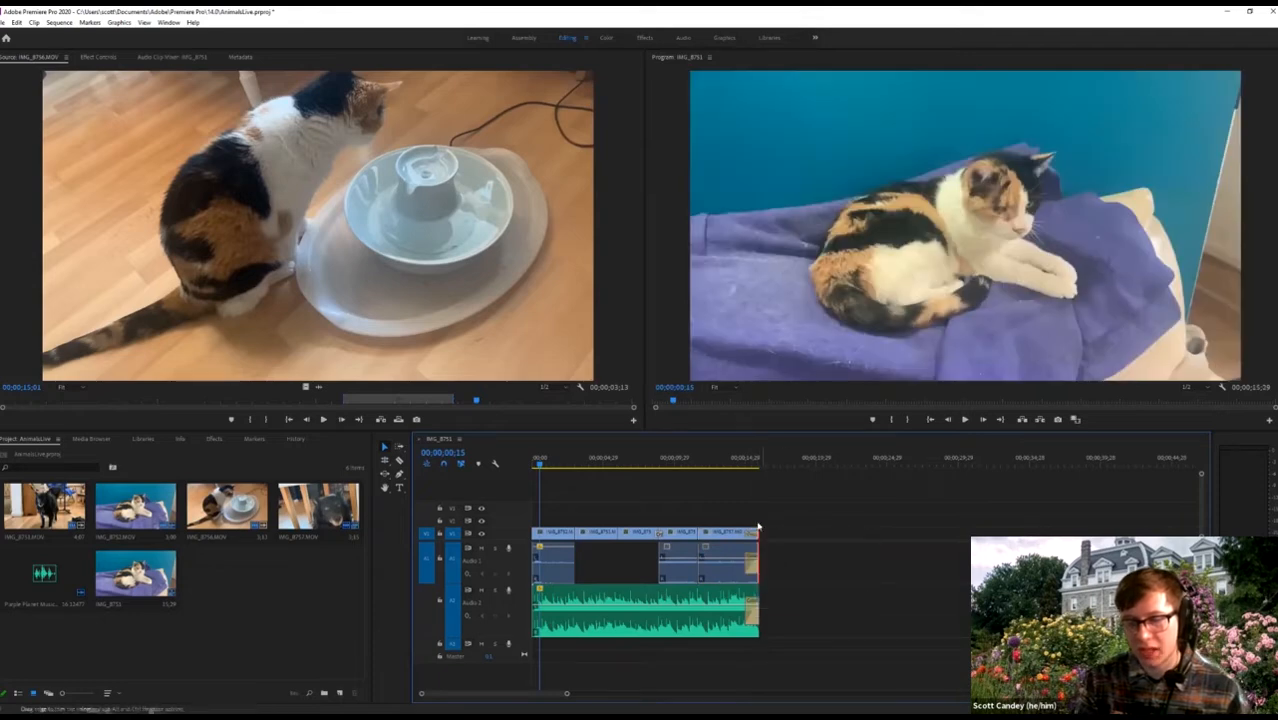
click(724, 465)
key(space)
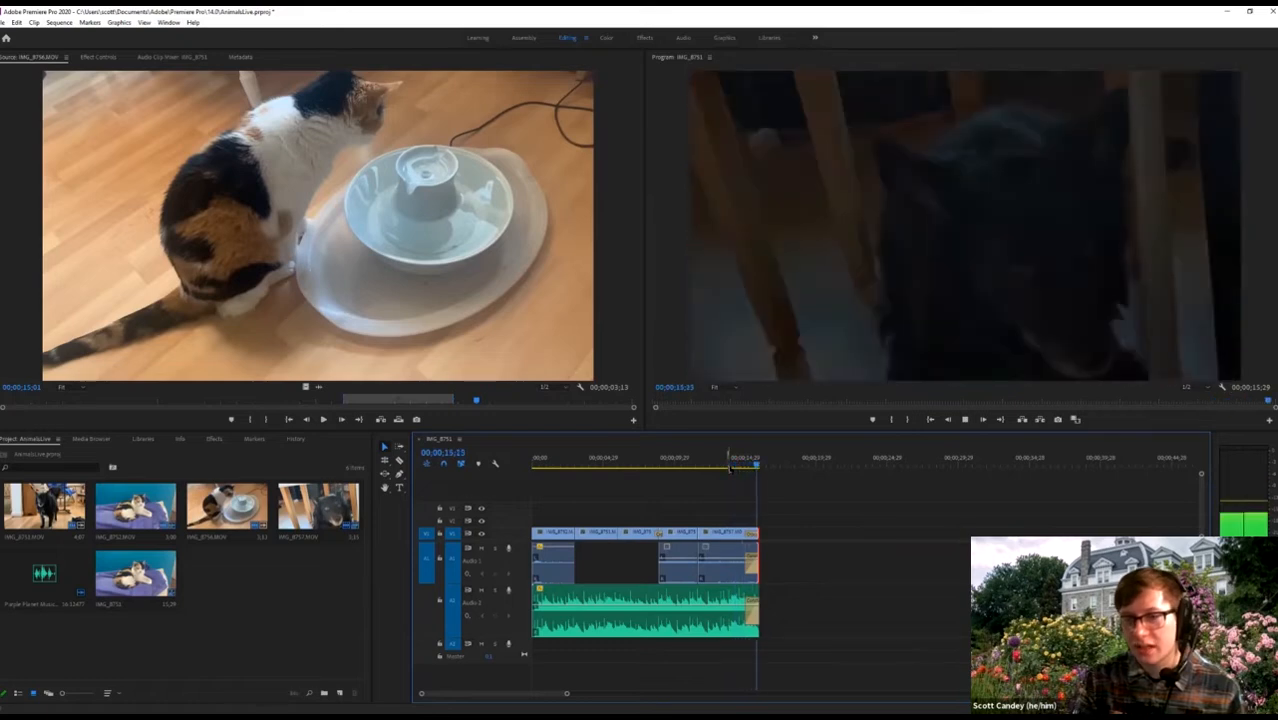
drag(563, 460, 533, 460)
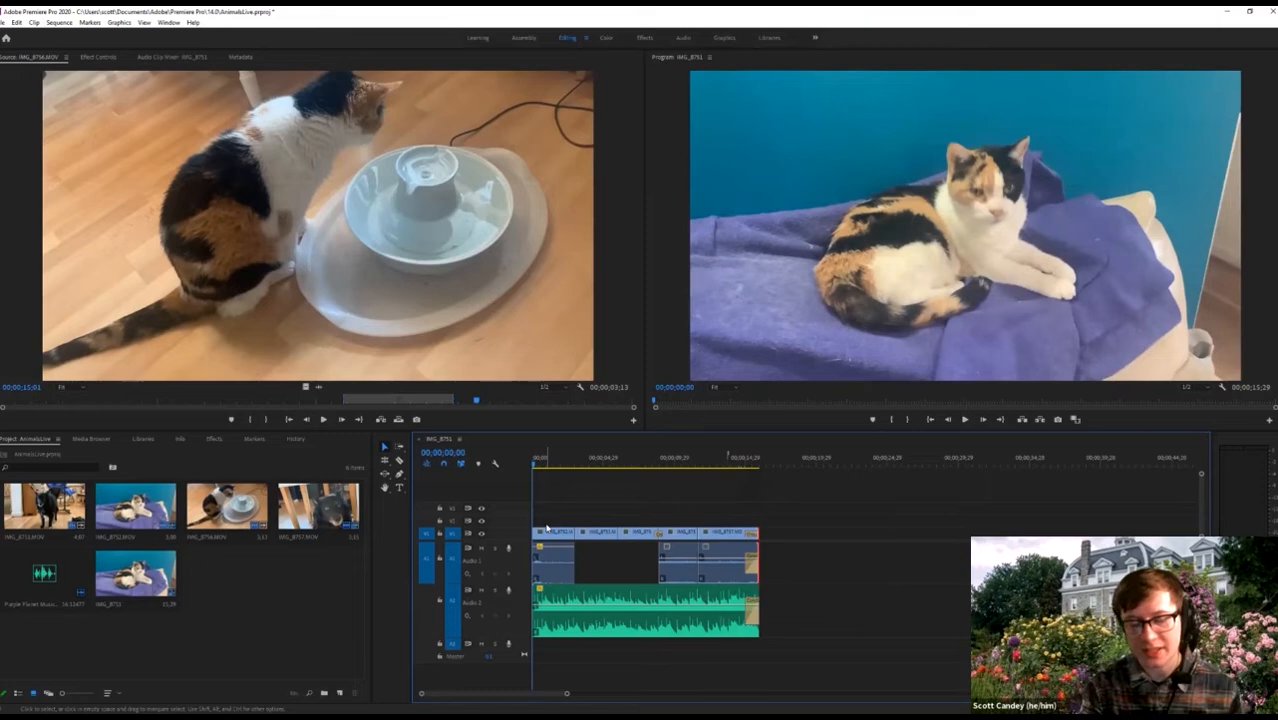
key(=)
key(=)
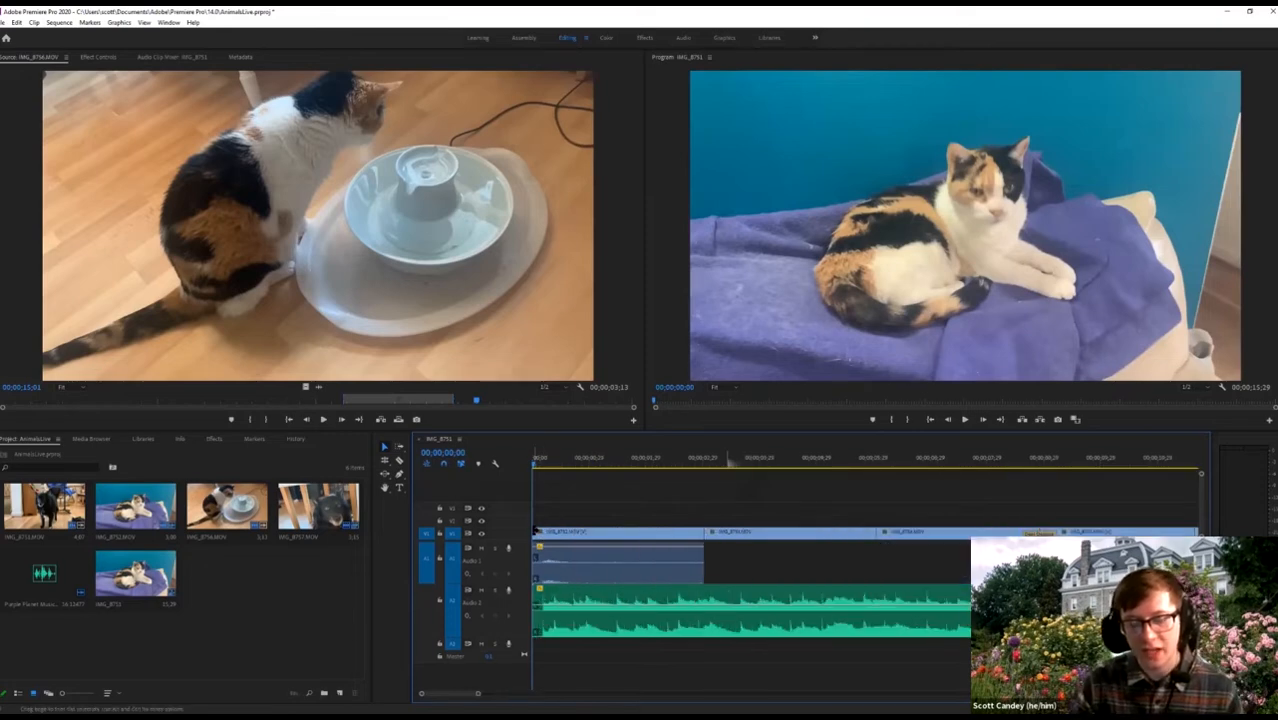
Add a dissolve at the first clip's start and shorten it to 4 frames.
right_click(537, 532)
click(575, 591)
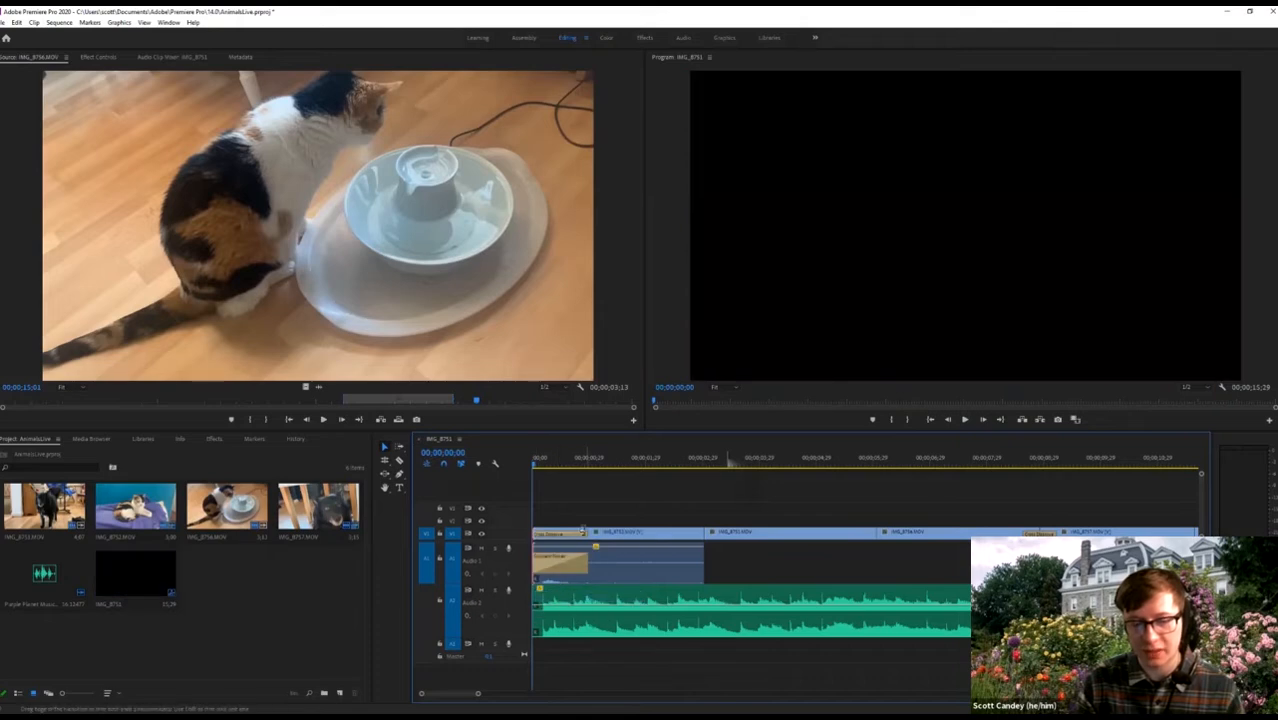
drag(583, 531, 537, 558)
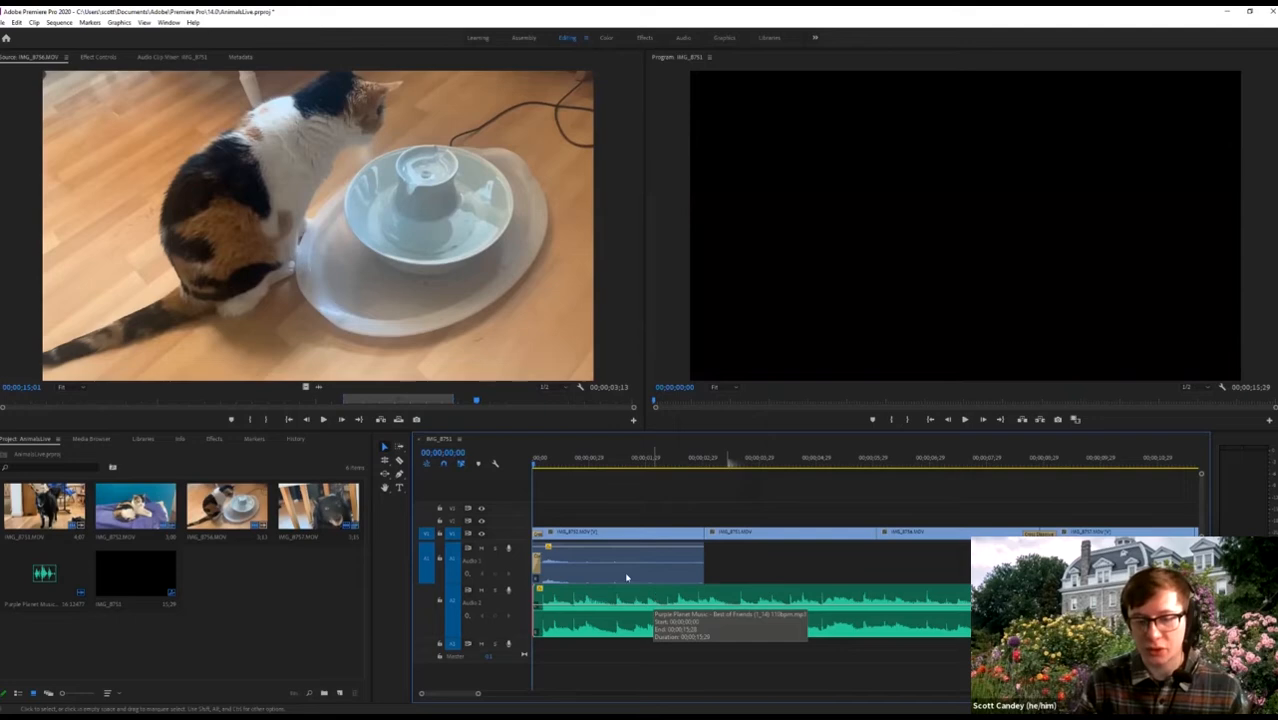
Add a very short audio fade-in at the music's start and preview the opening.
right_click(538, 594)
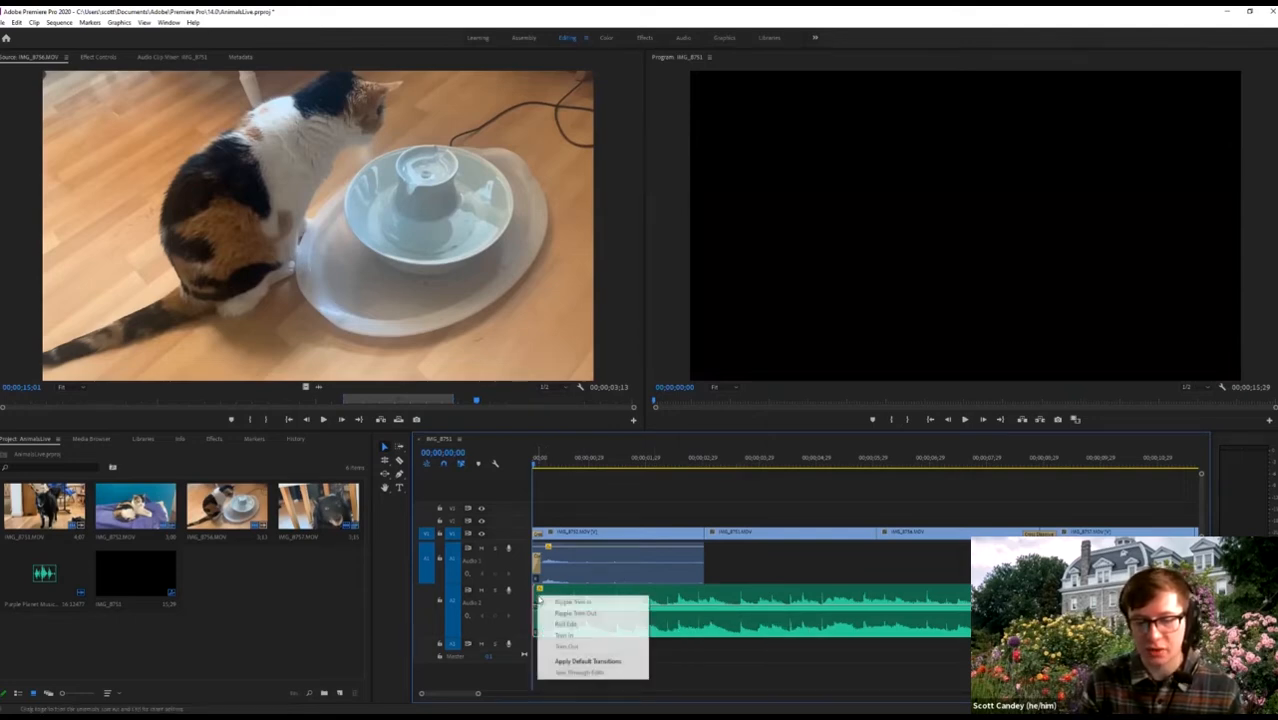
click(573, 662)
drag(587, 601, 542, 601)
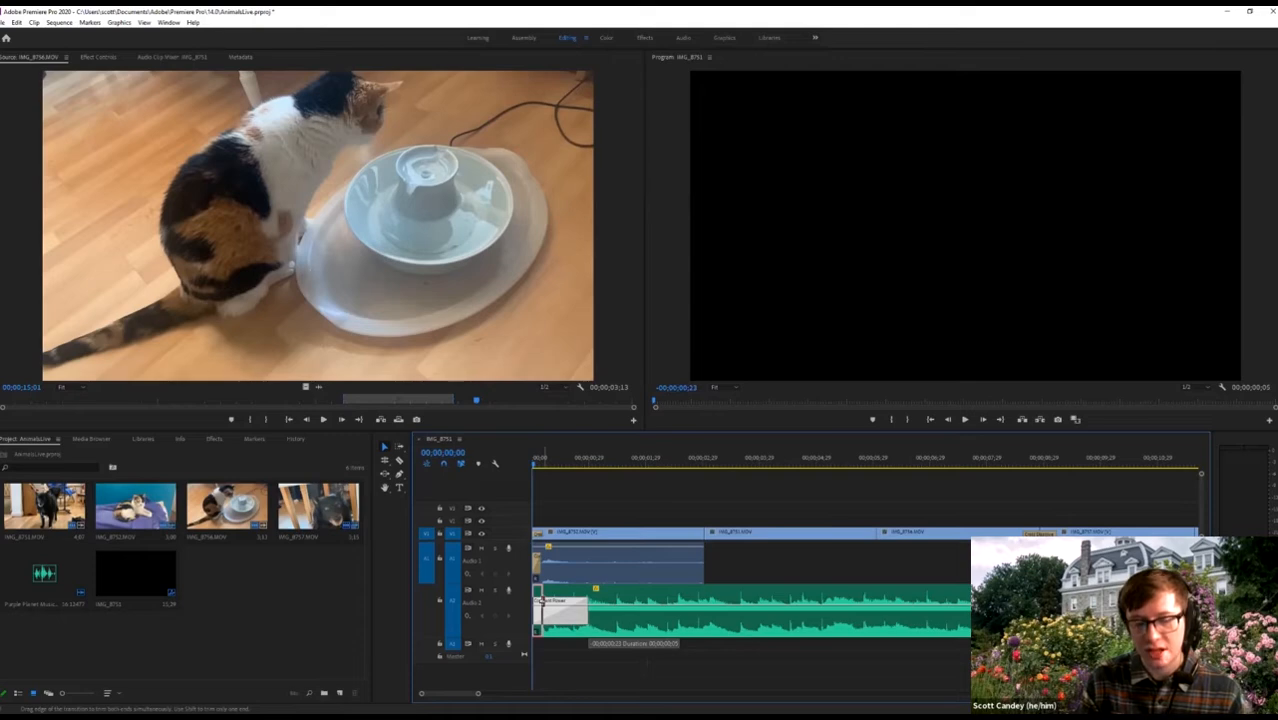
drag(587, 601, 543, 601)
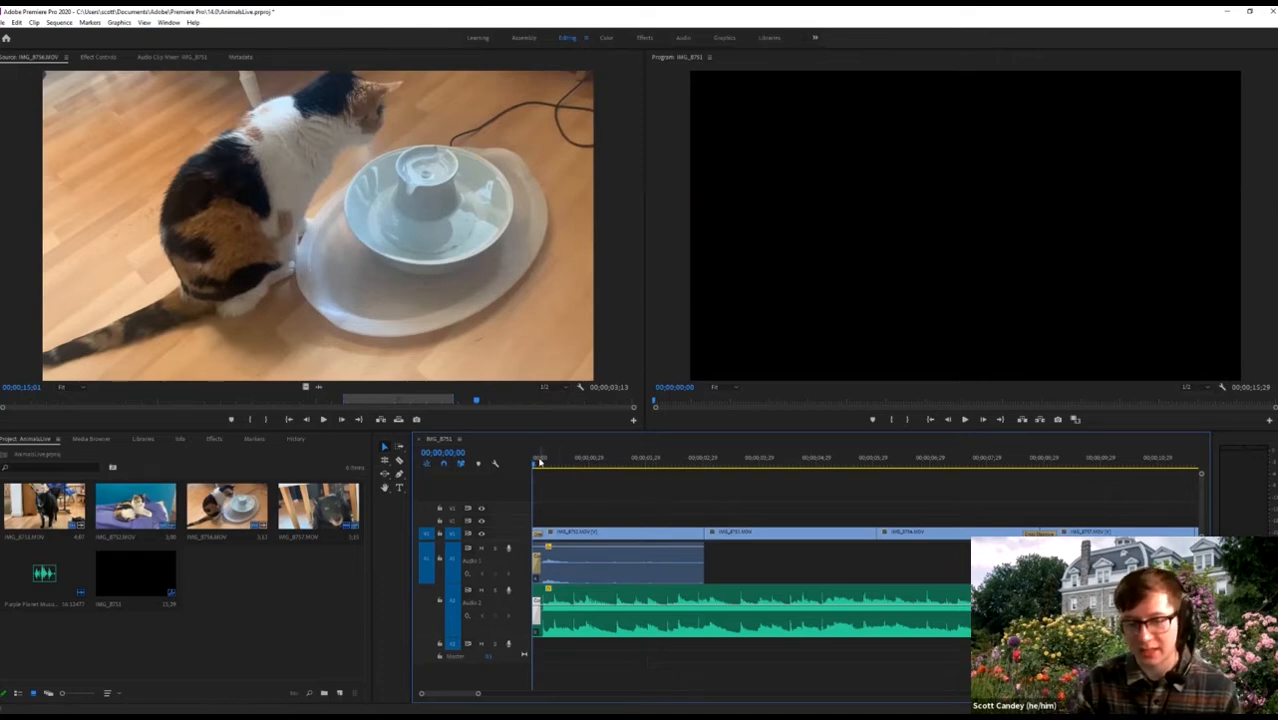
drag(539, 465, 543, 465)
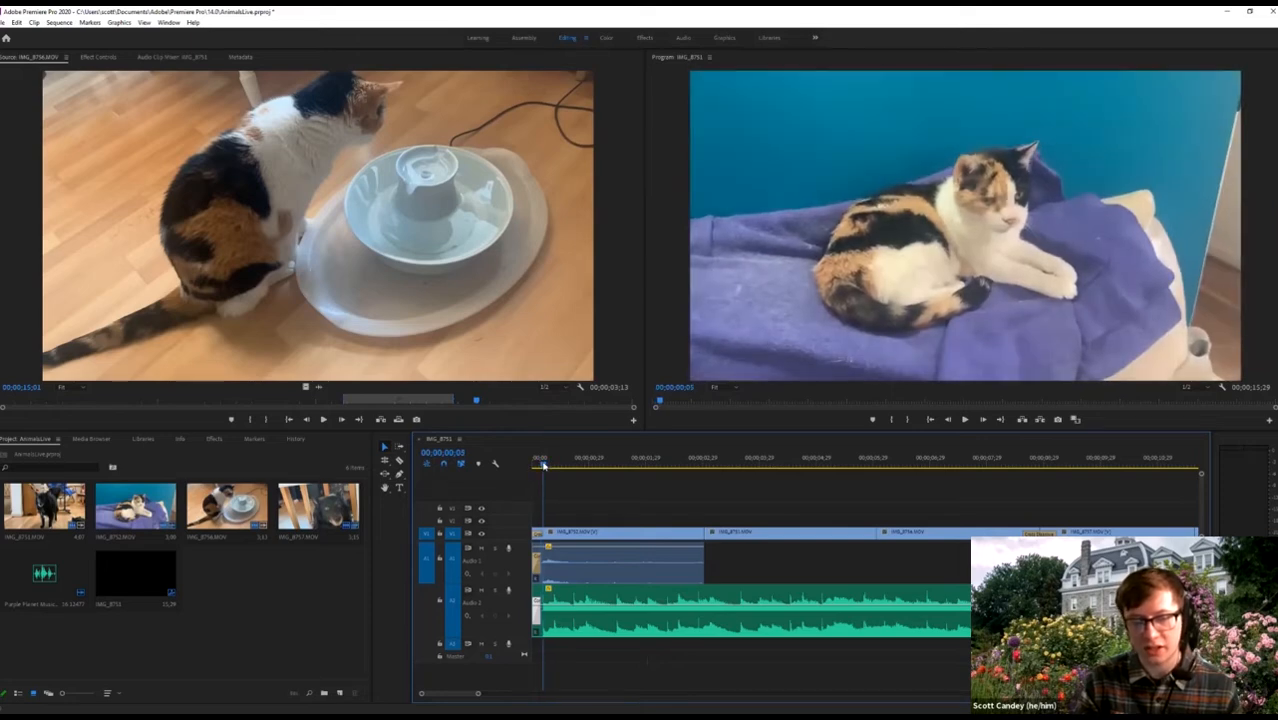
drag(543, 465, 532, 465)
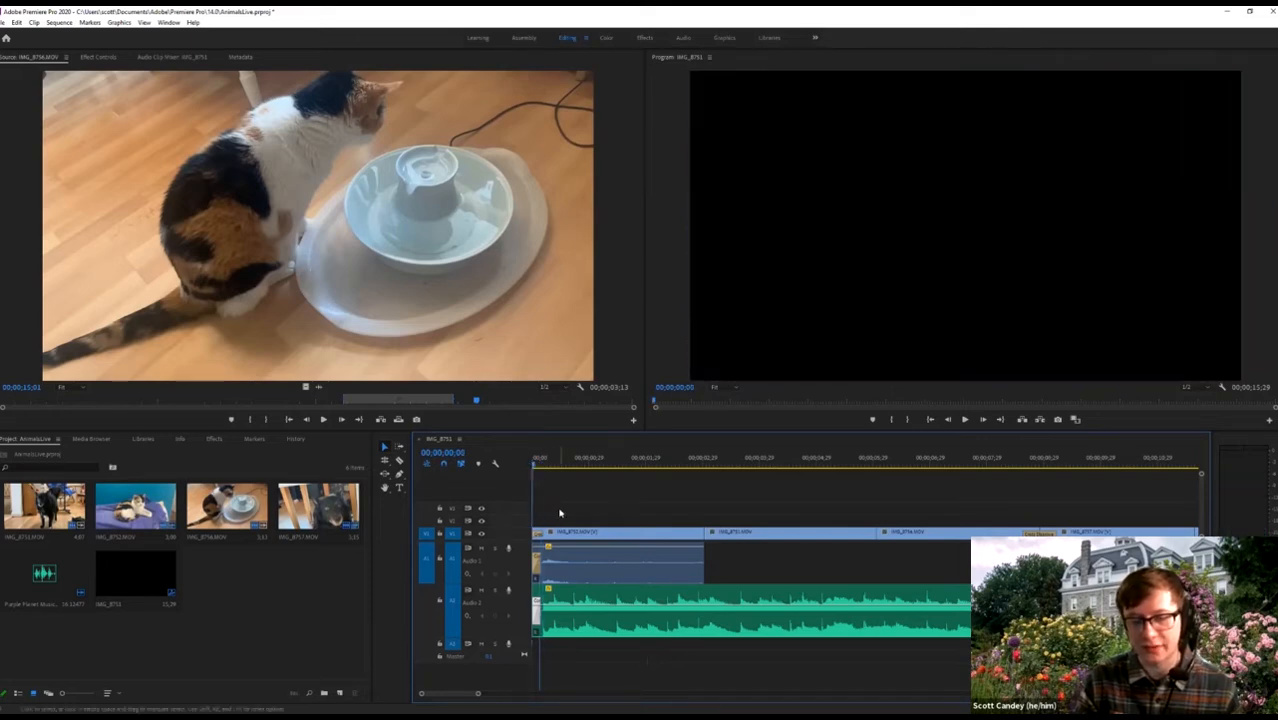
Play the whole sequence from 00;00;00;00 to review the cut so far.
key(space)
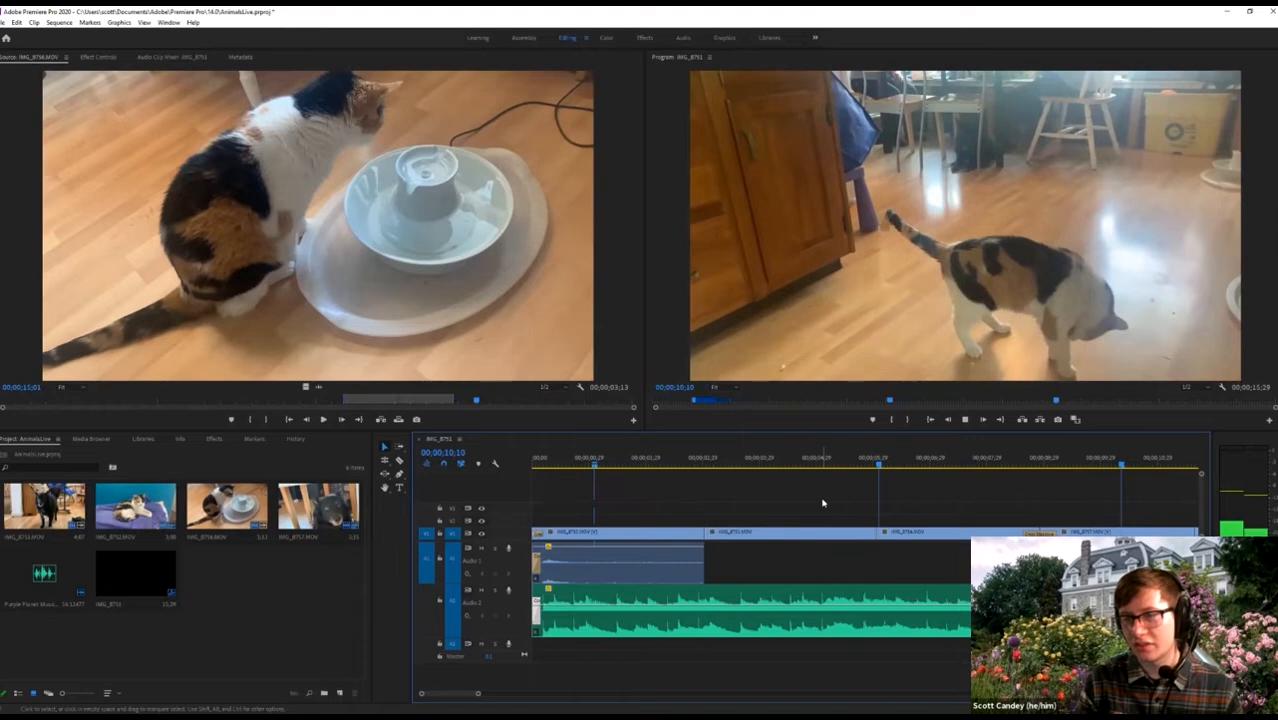
key(minus)
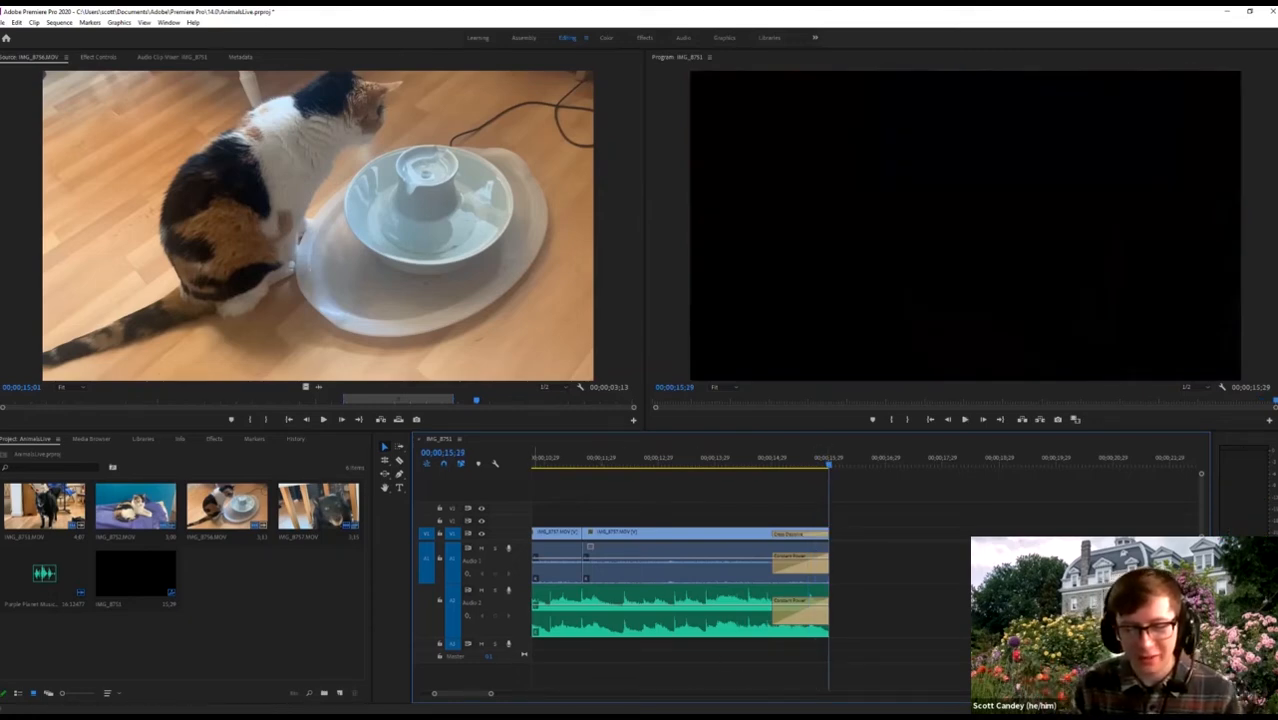
drag(491, 694, 533, 695)
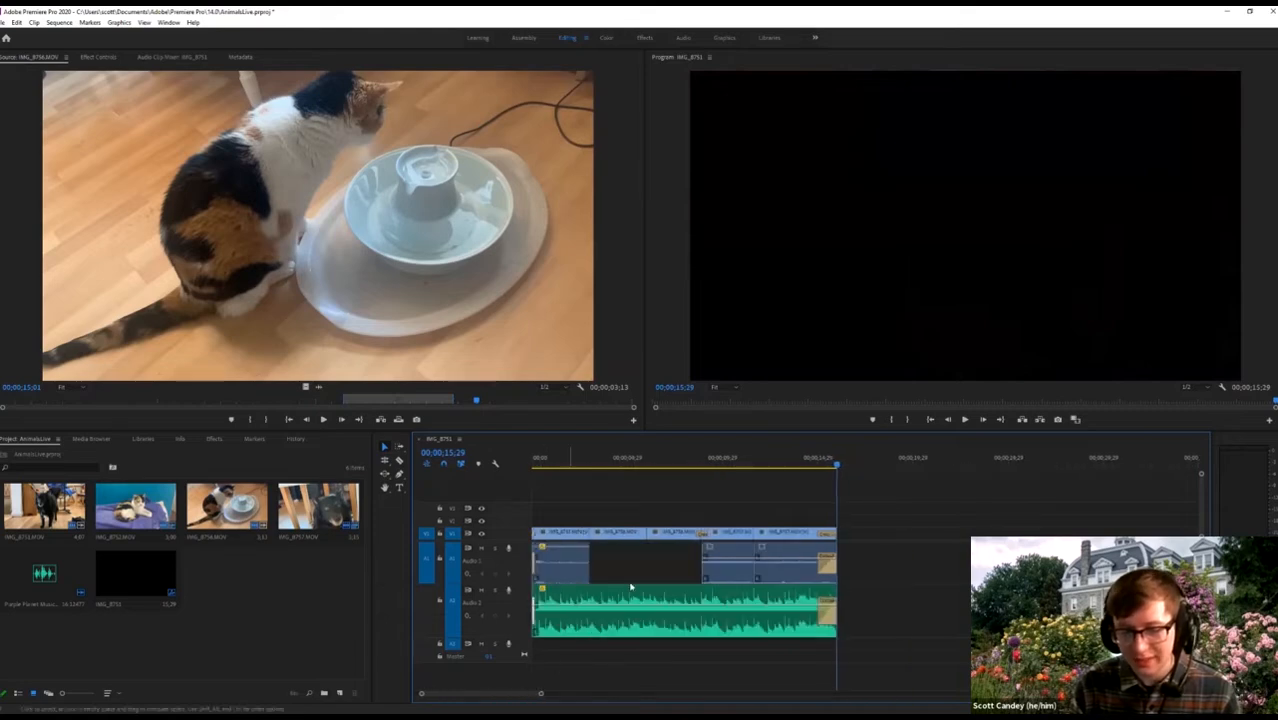
drag(583, 461, 525, 479)
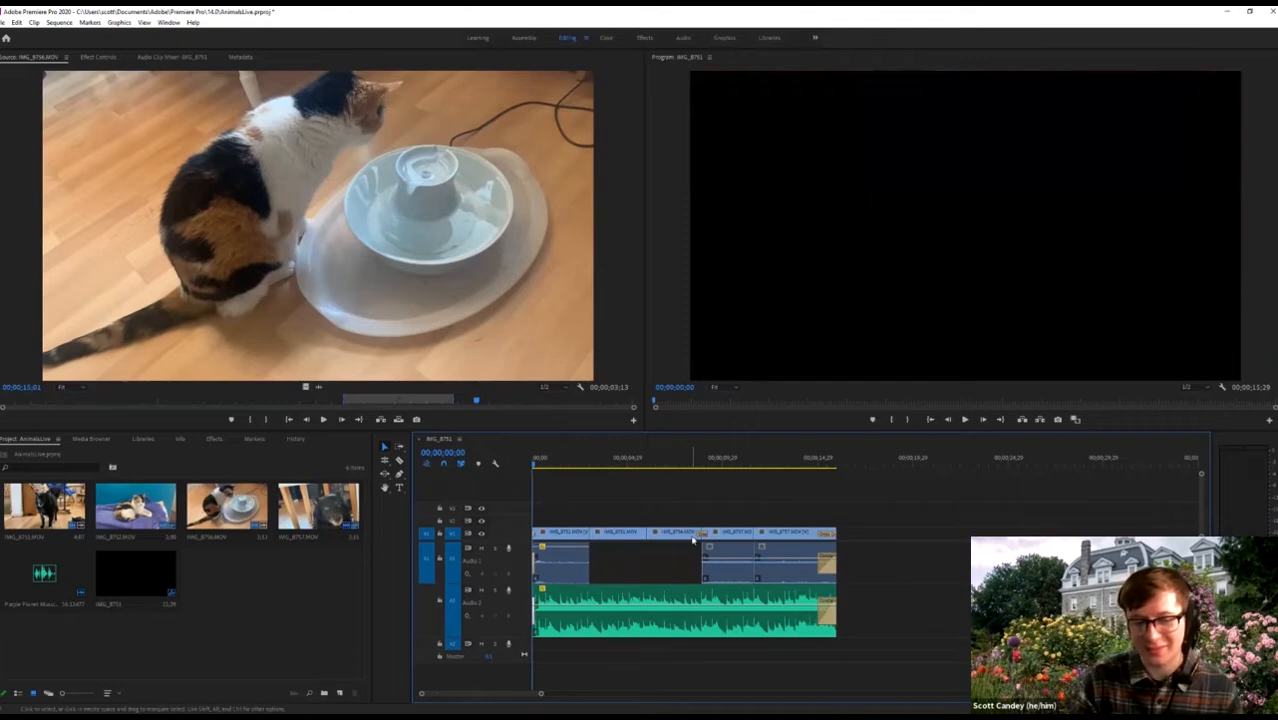
key(space)
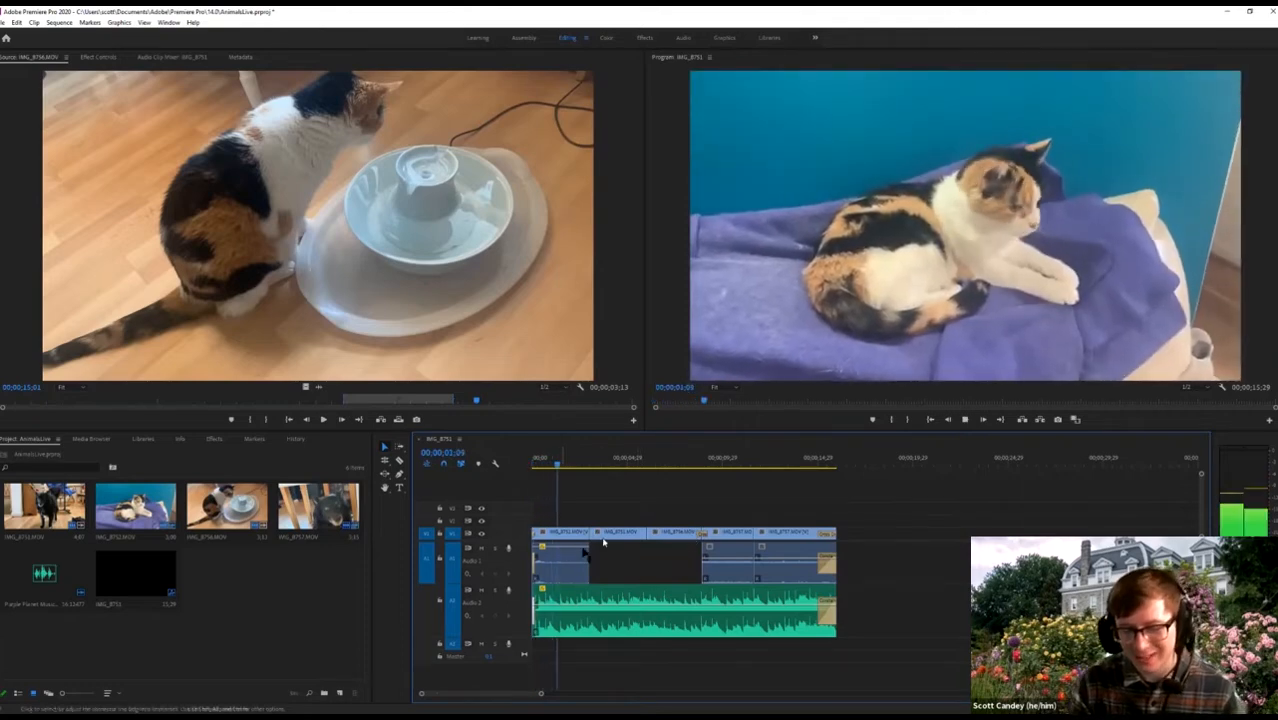
key(space)
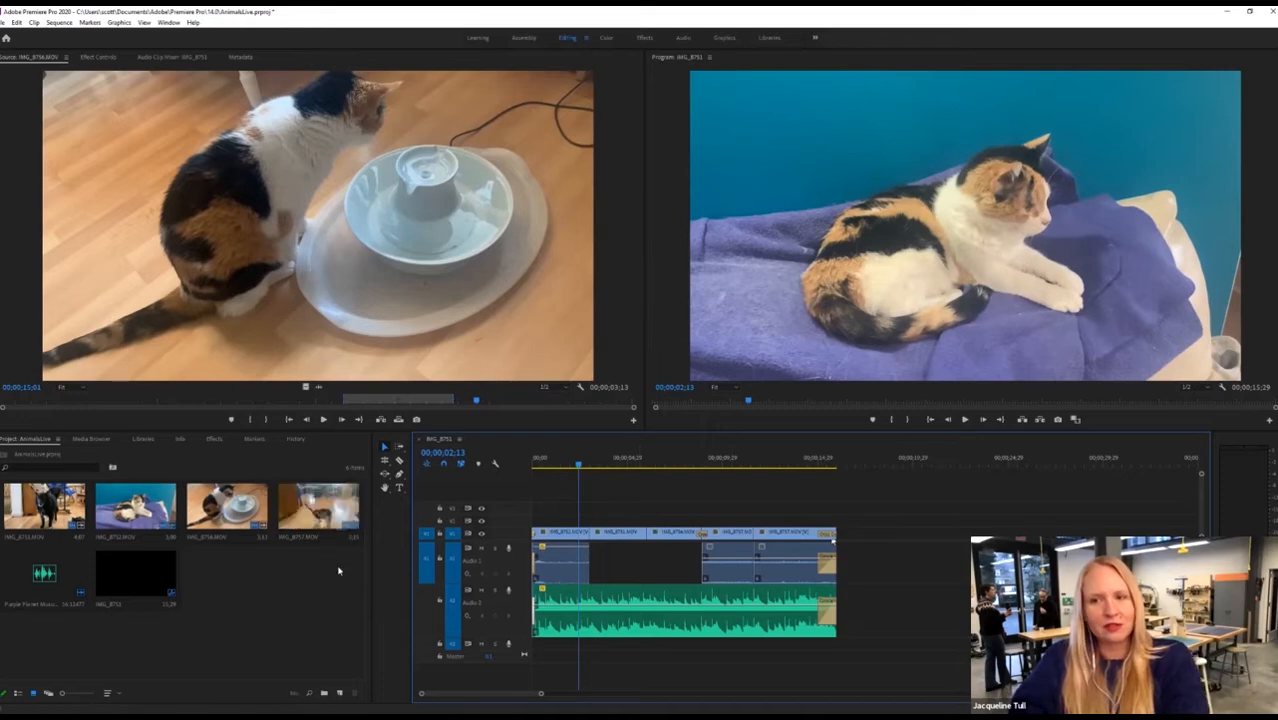
Browse the media files in the Animals folder.
click(91, 438)
Load IMG_8752.MOV, the cat on the purple blanket, into the Source Monitor, then select IMG_8751 in the project.
double_click(260, 512)
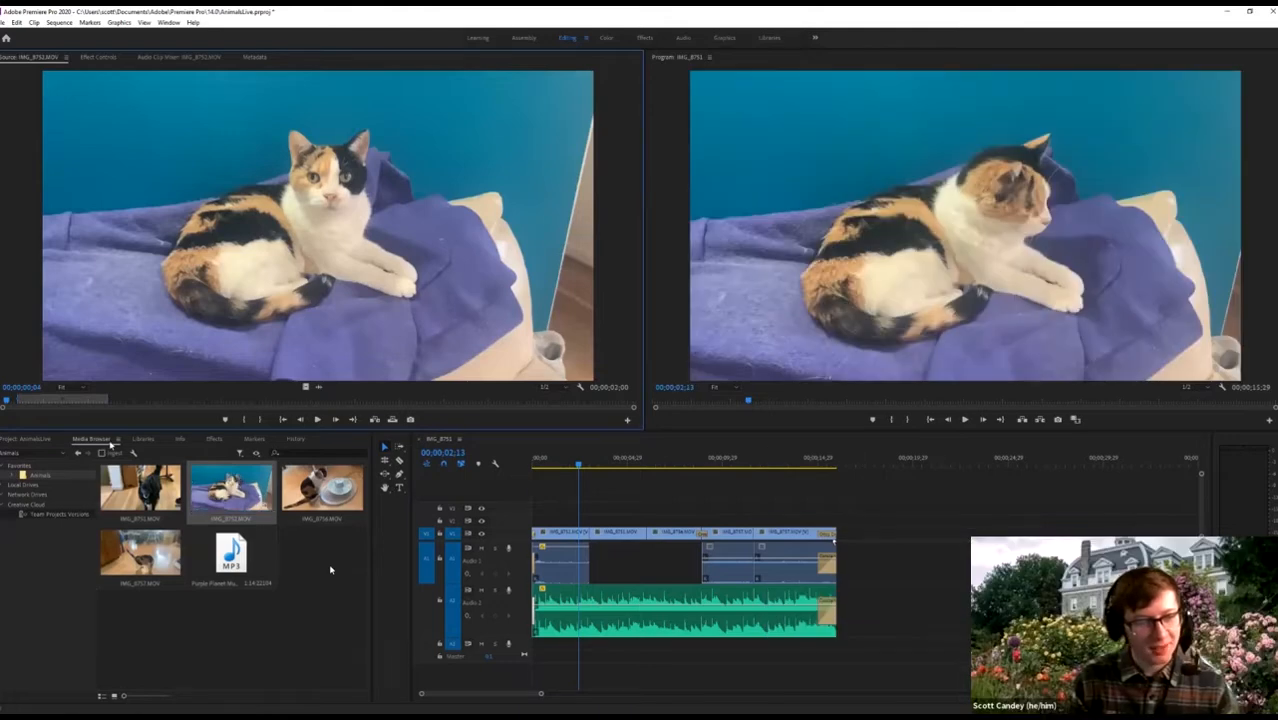
click(42, 438)
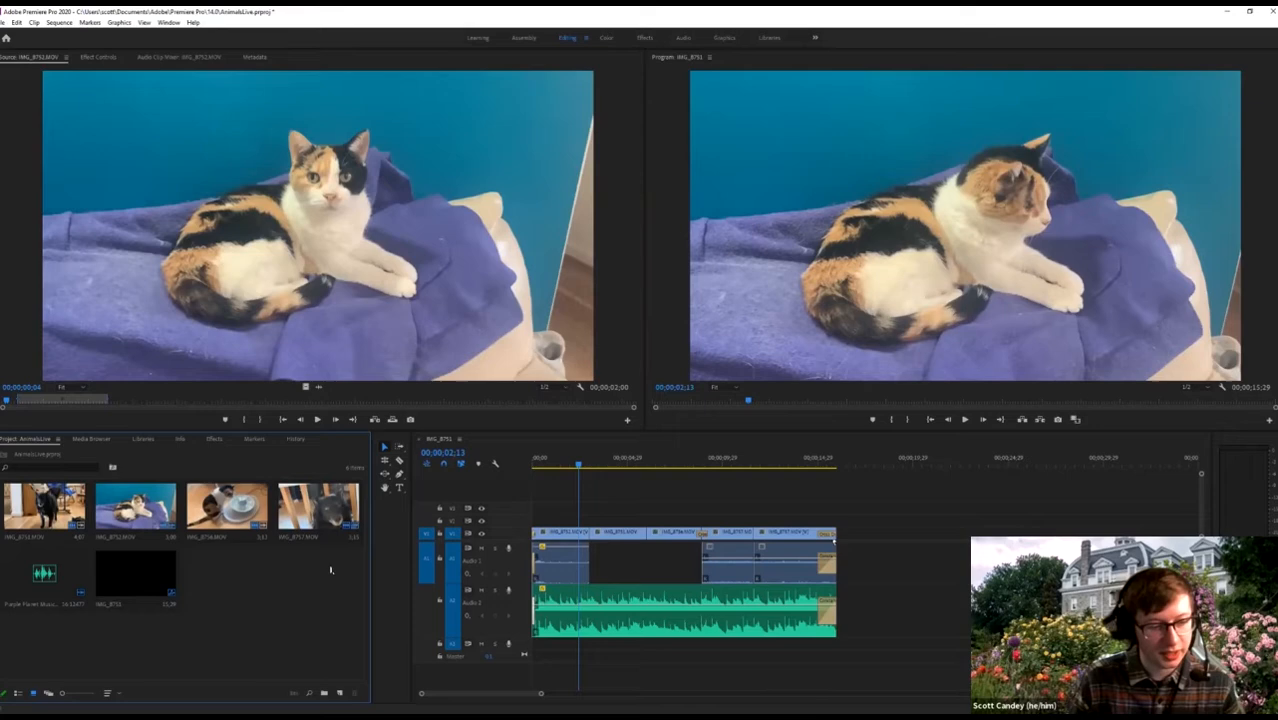
click(306, 386)
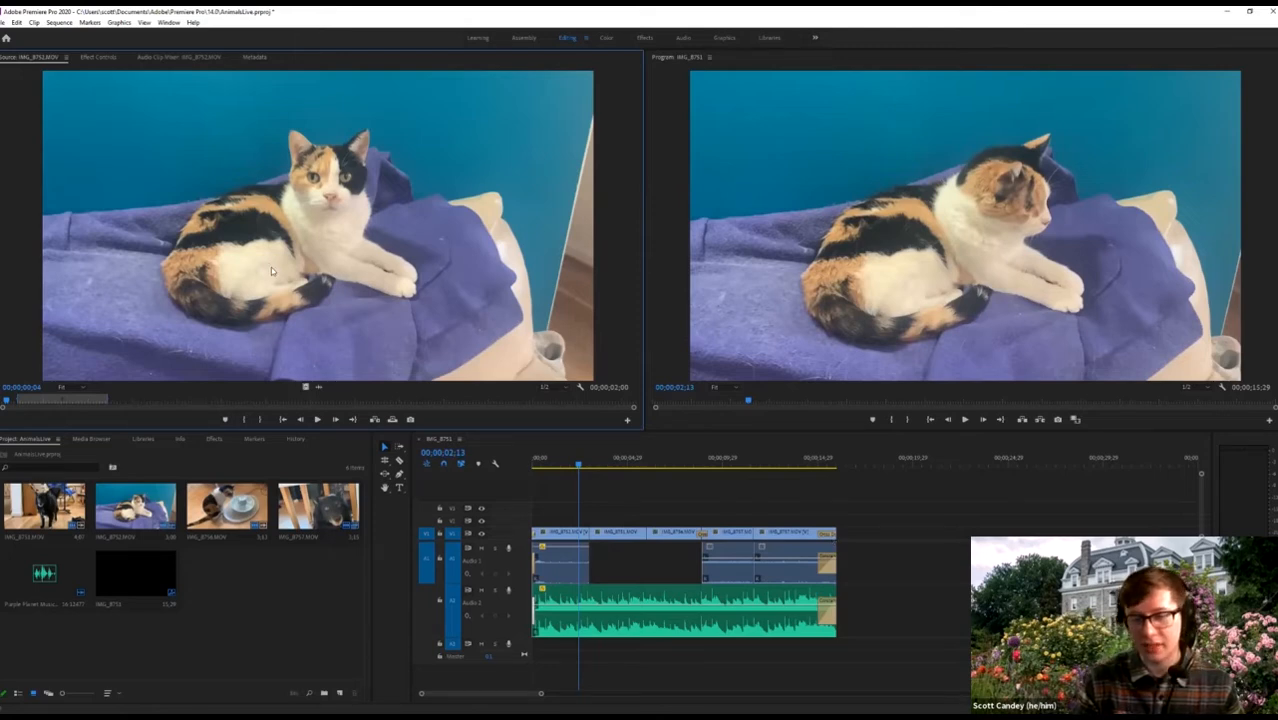
click(287, 582)
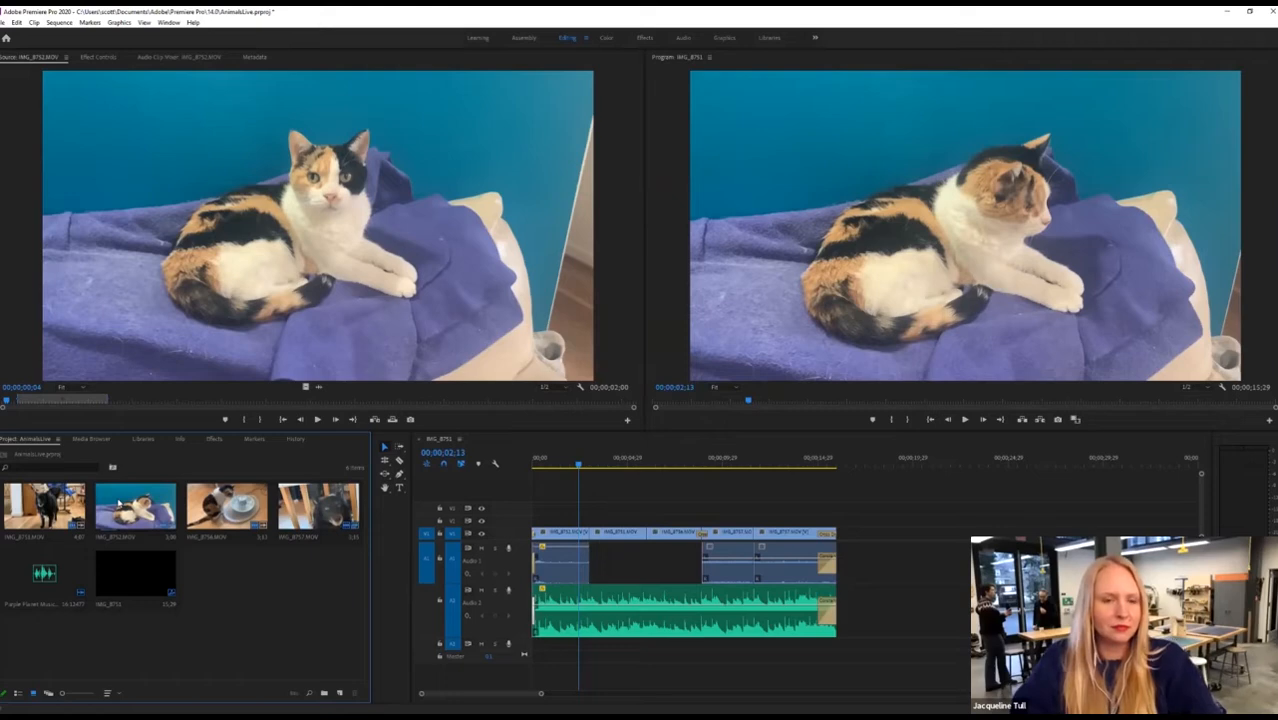
click(36, 501)
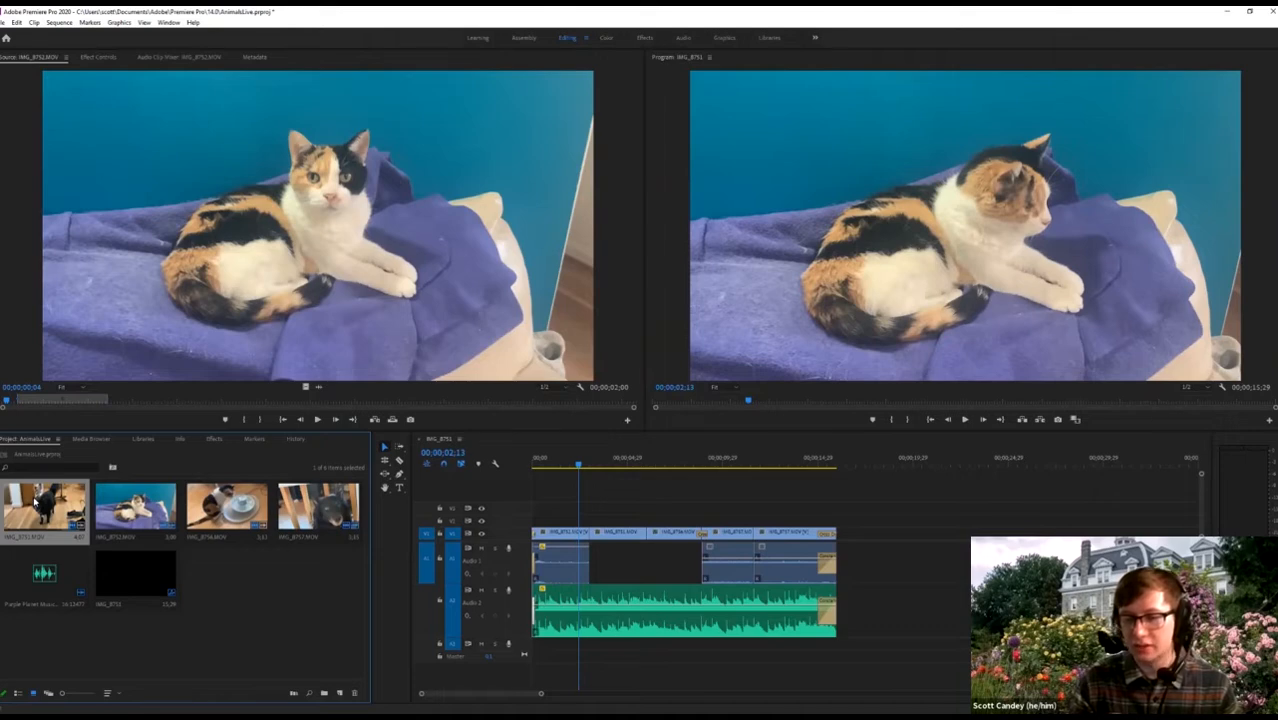
Place IMG_8751 on the timeline as a trial and reposition it. Then delete it and return to the Animals folder media.
drag(36, 501, 930, 520)
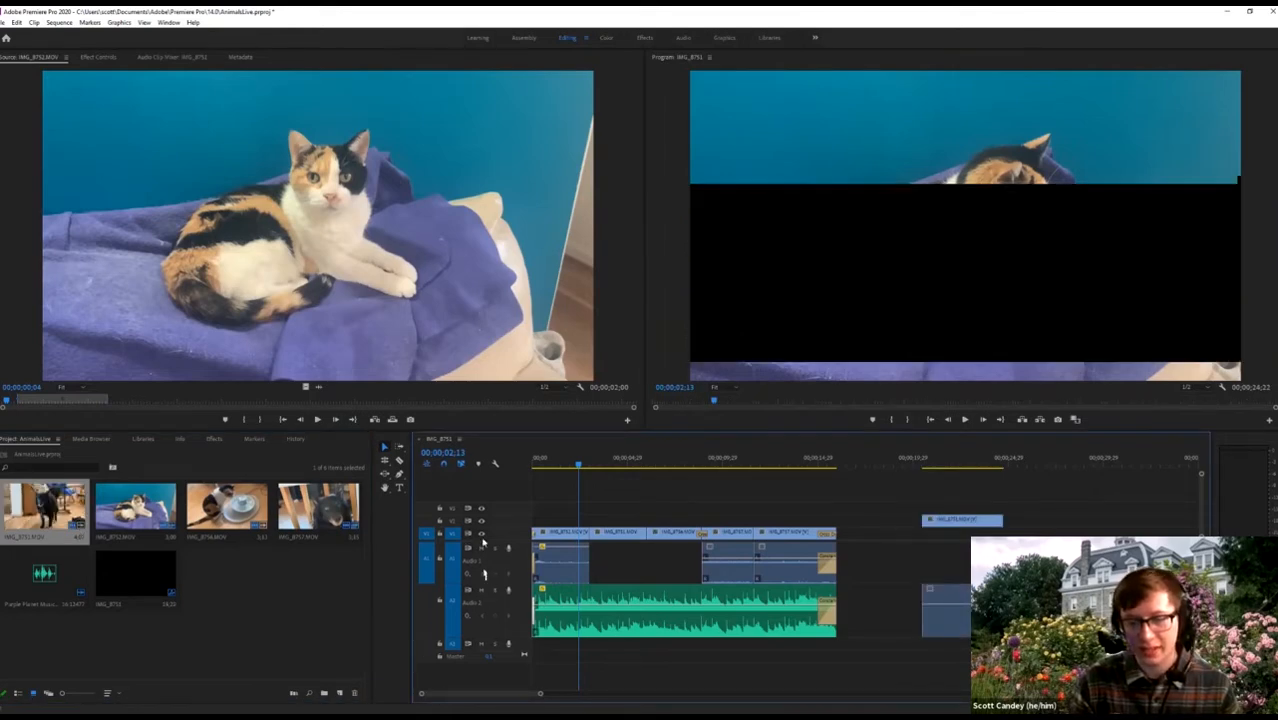
click(939, 520)
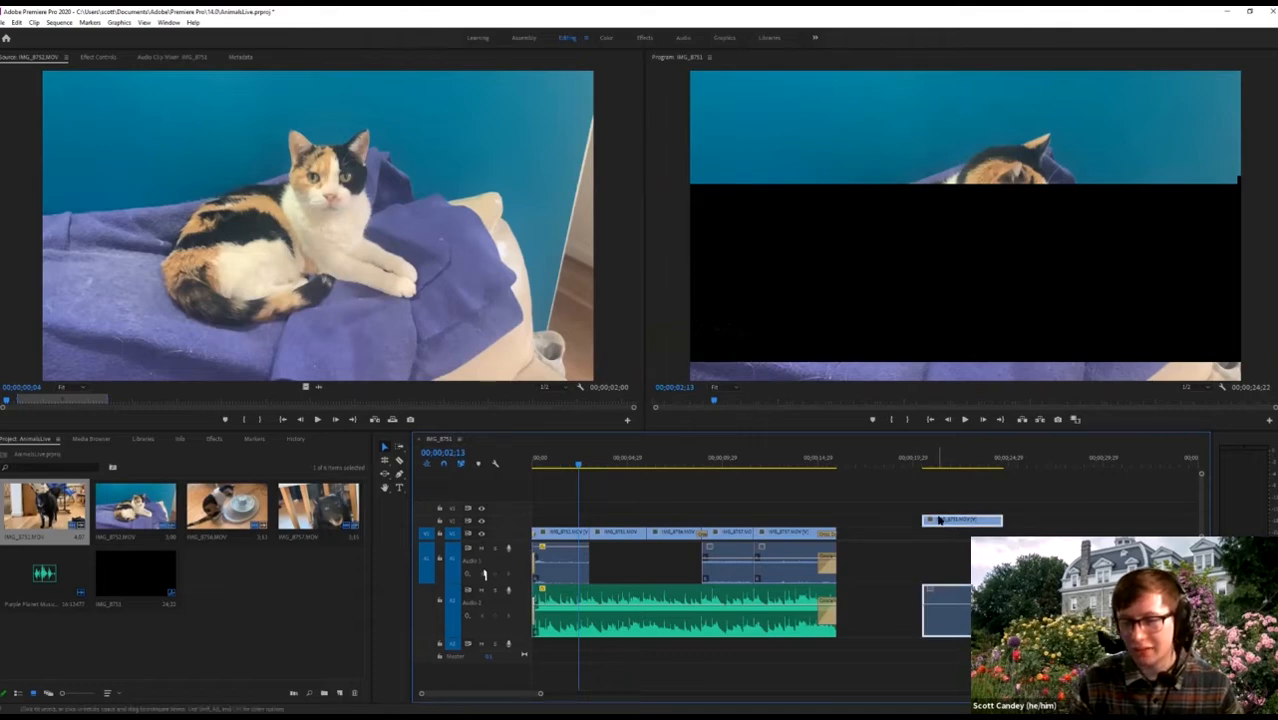
drag(939, 520, 940, 532)
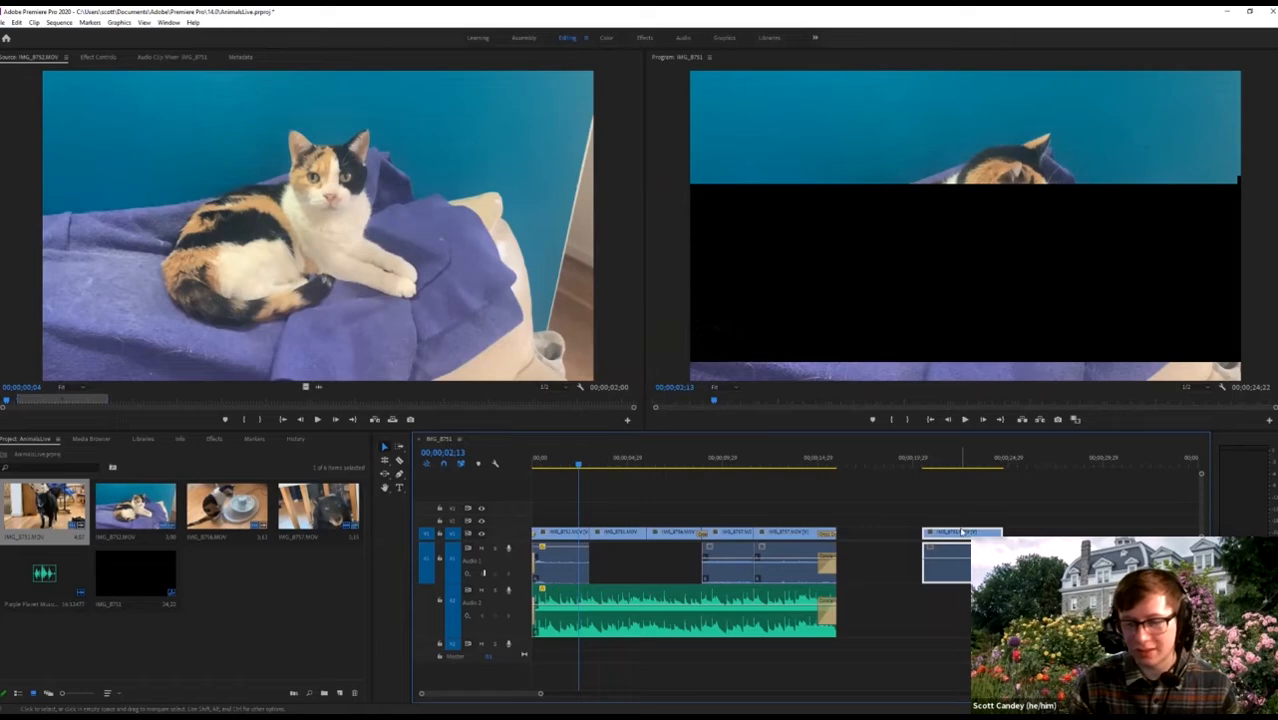
drag(962, 532, 935, 540)
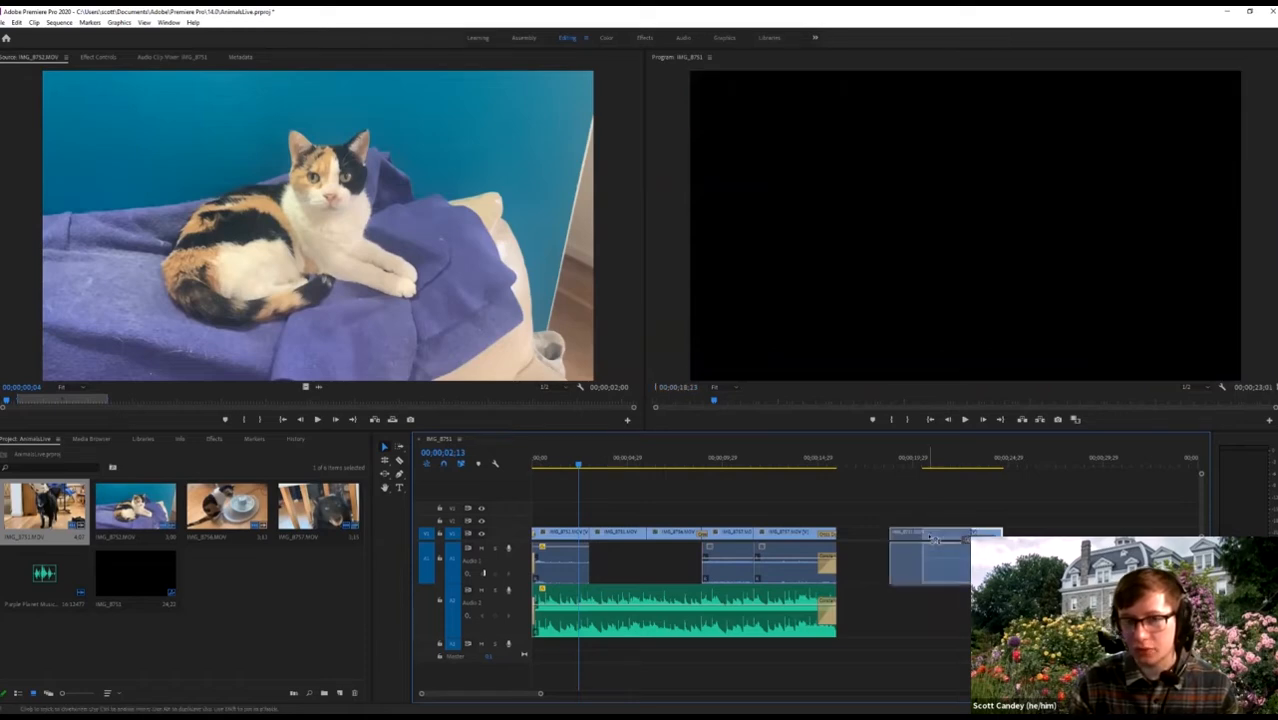
drag(935, 540, 937, 541)
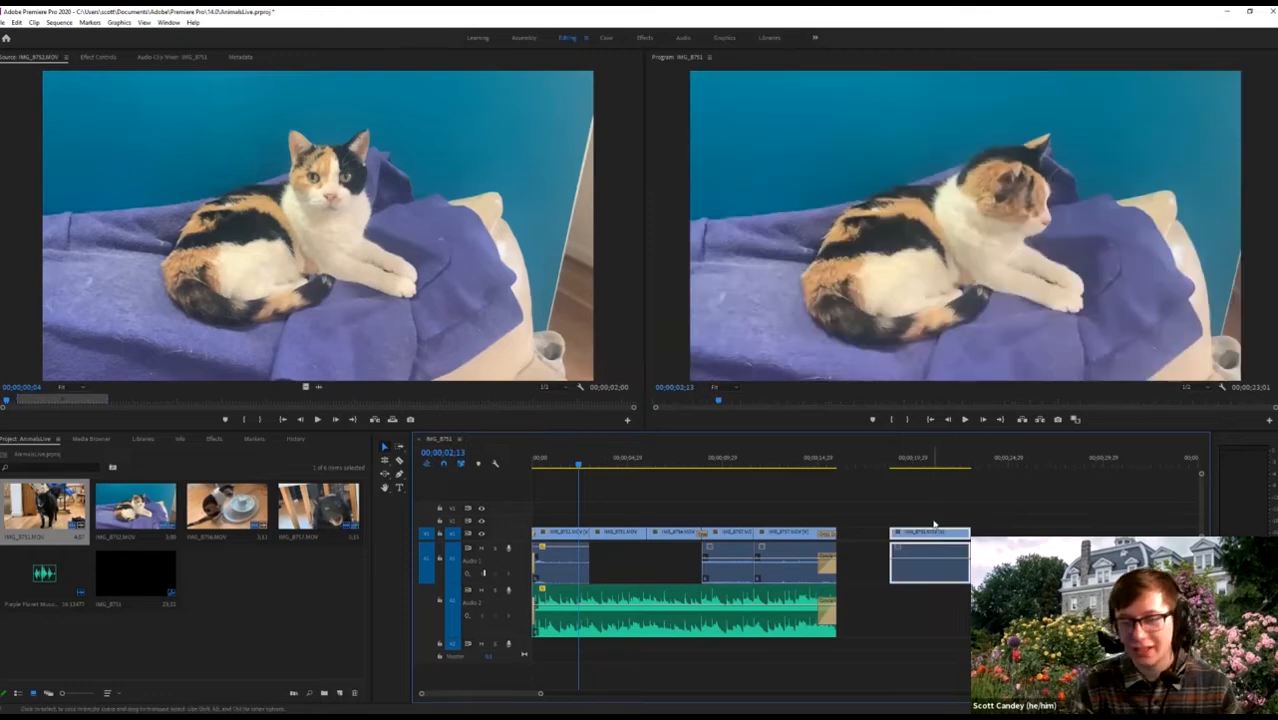
key(Delete)
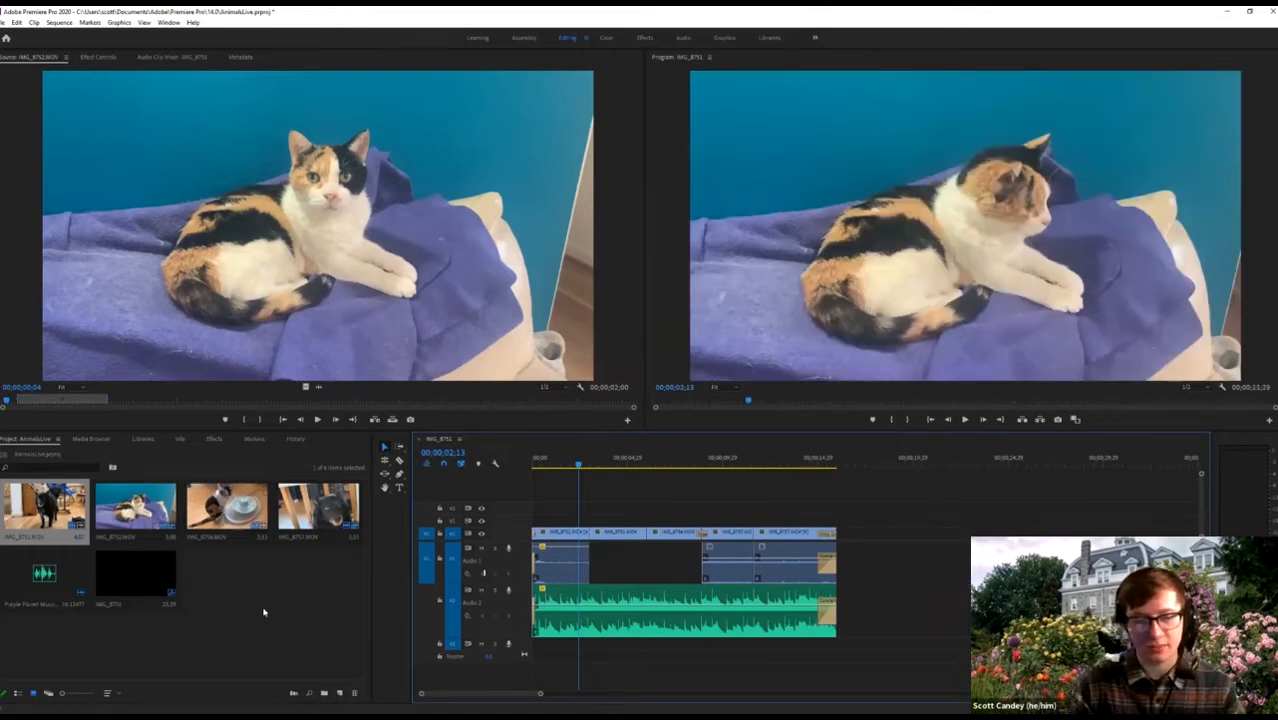
click(264, 612)
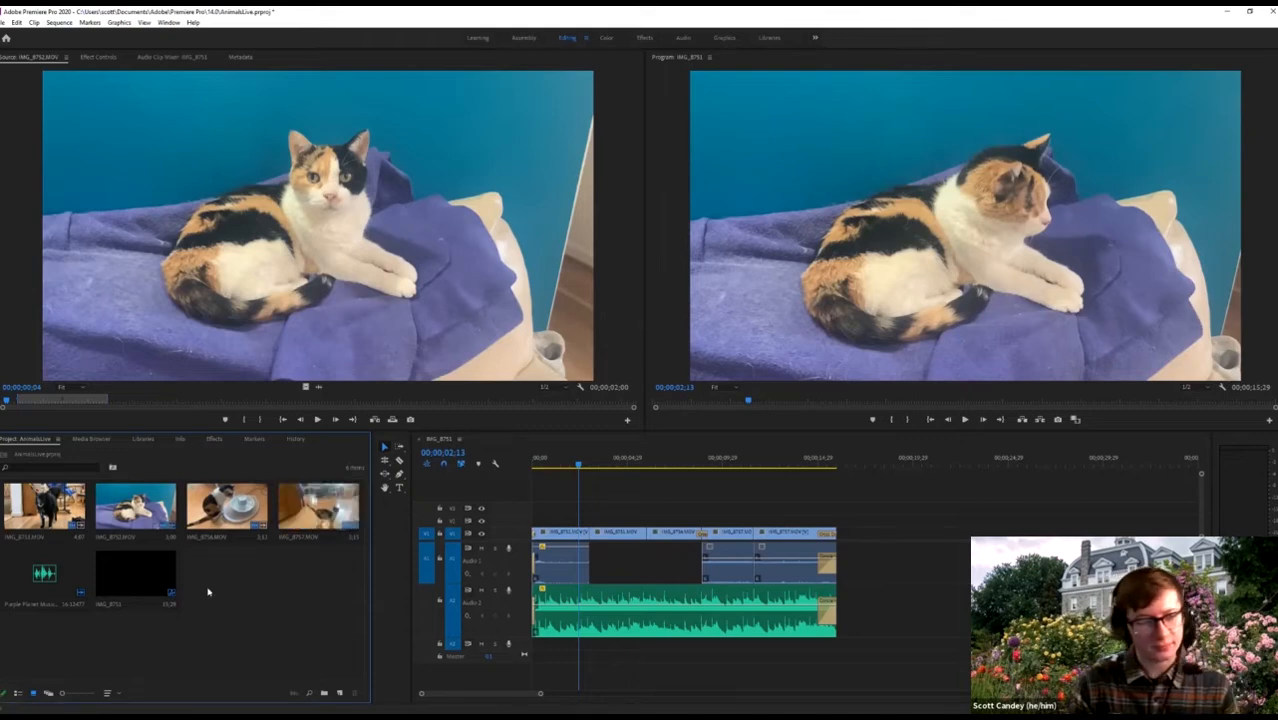
click(84, 441)
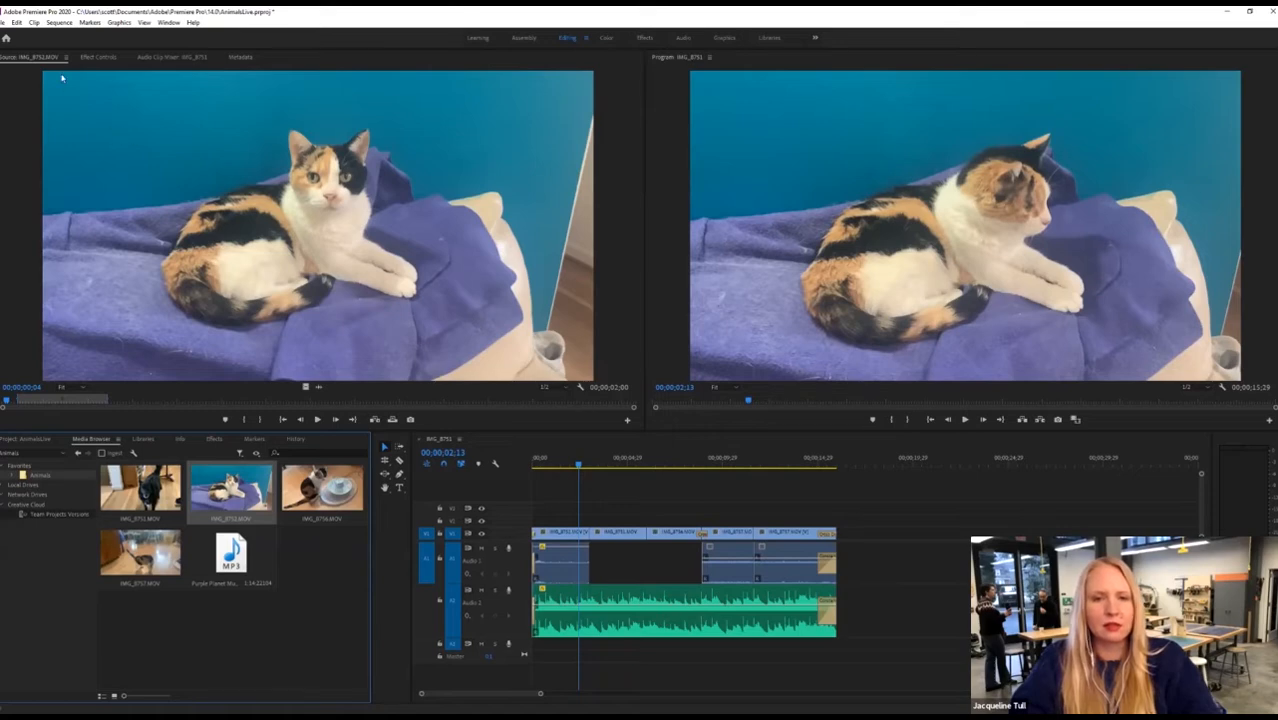
Create a new empty project named Animals2, keeping the default ingest and scratch disk settings.
click(5, 22)
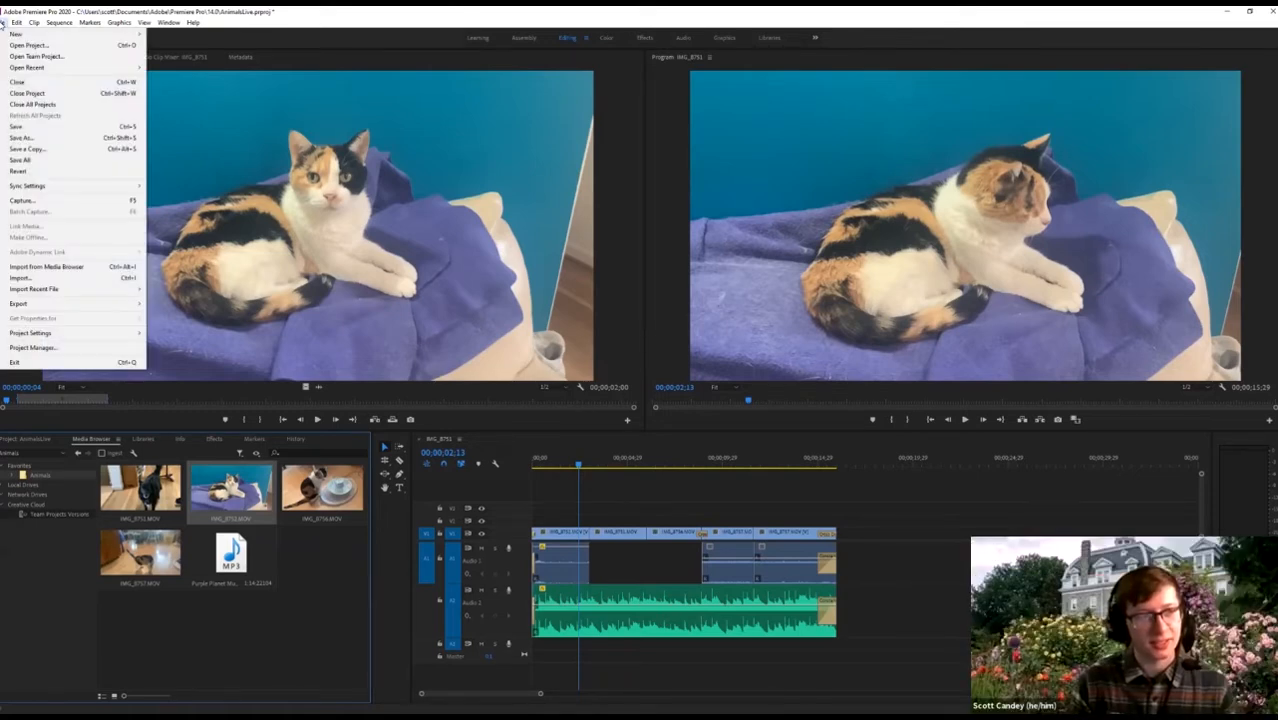
click(3, 23)
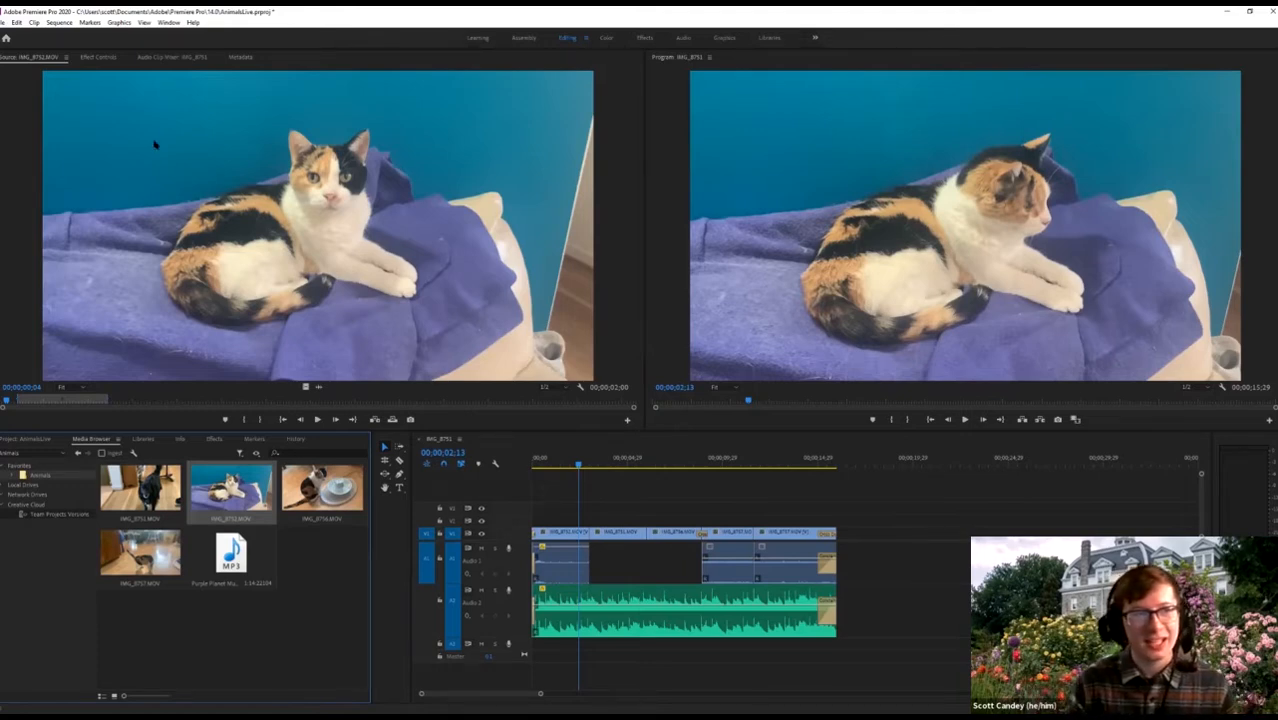
click(4, 23)
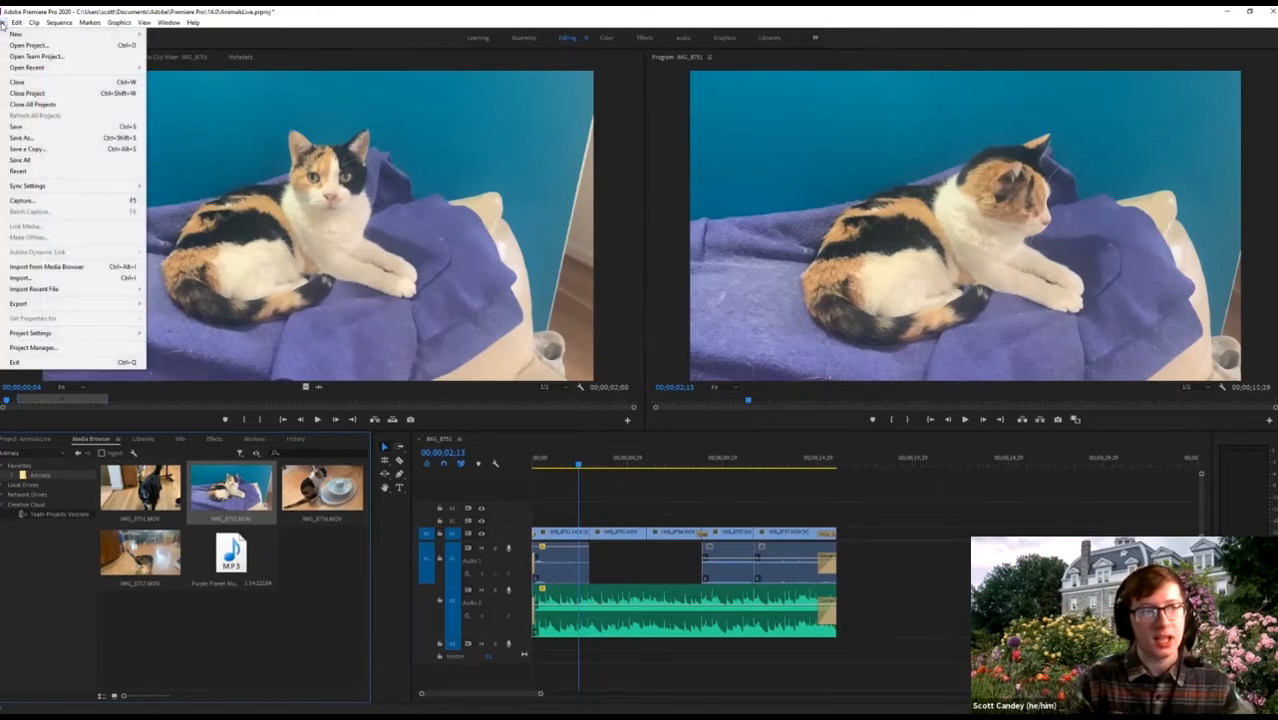
mouse_move(70, 34)
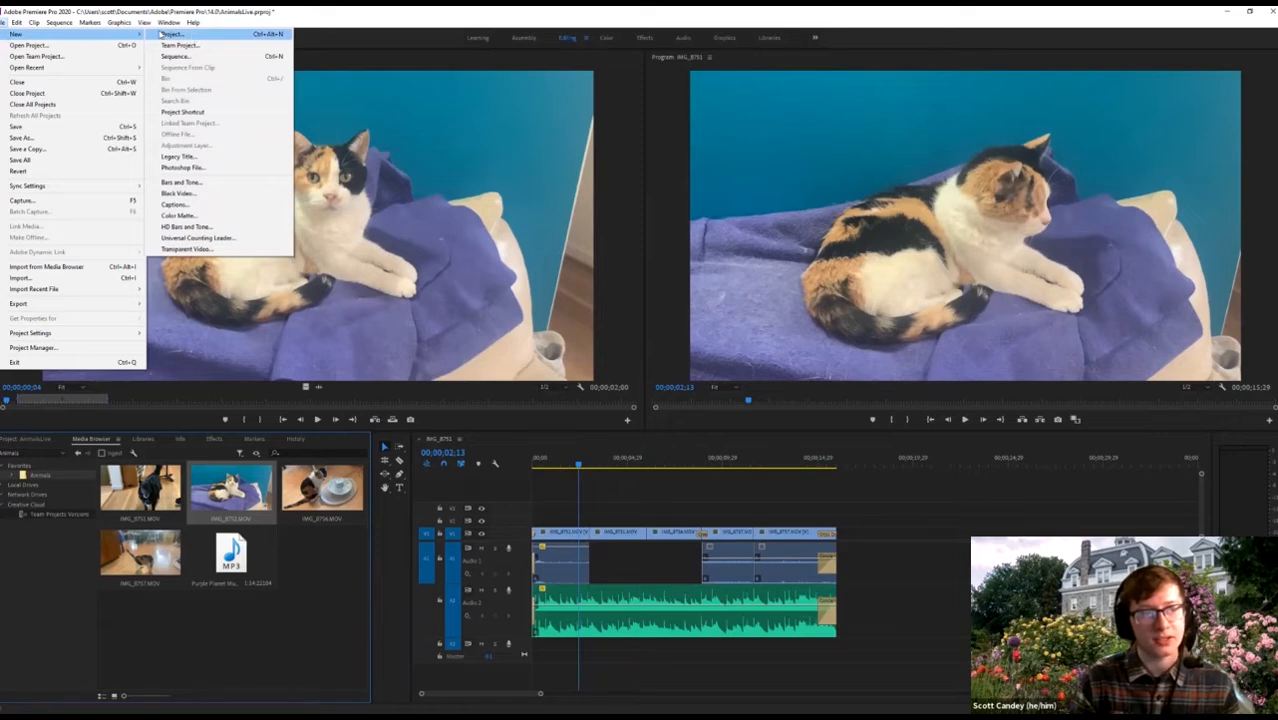
click(173, 34)
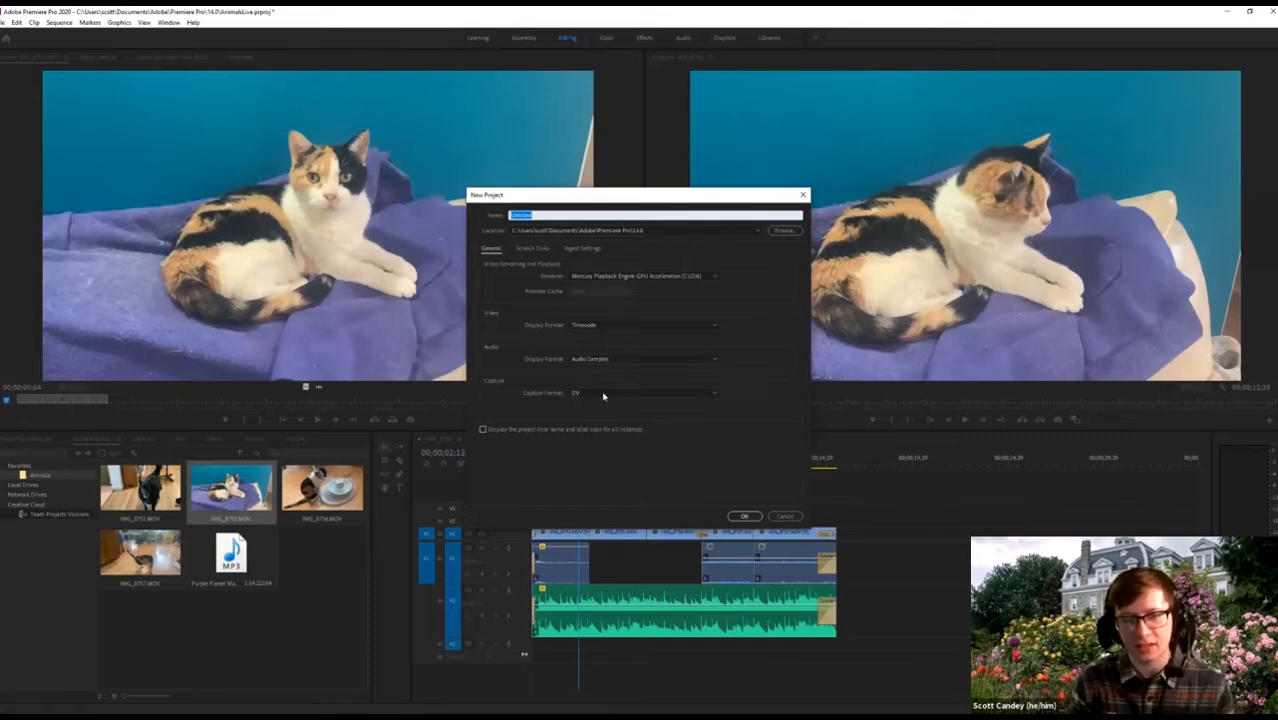
click(578, 248)
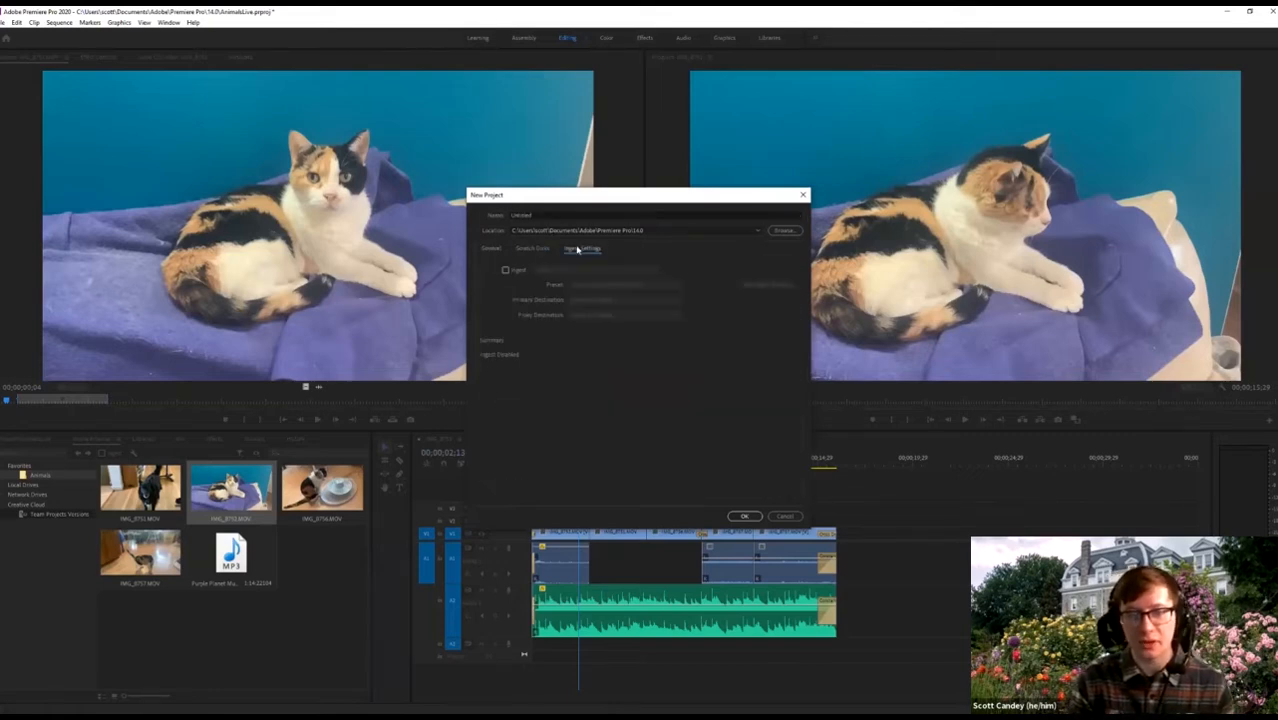
click(532, 248)
click(492, 248)
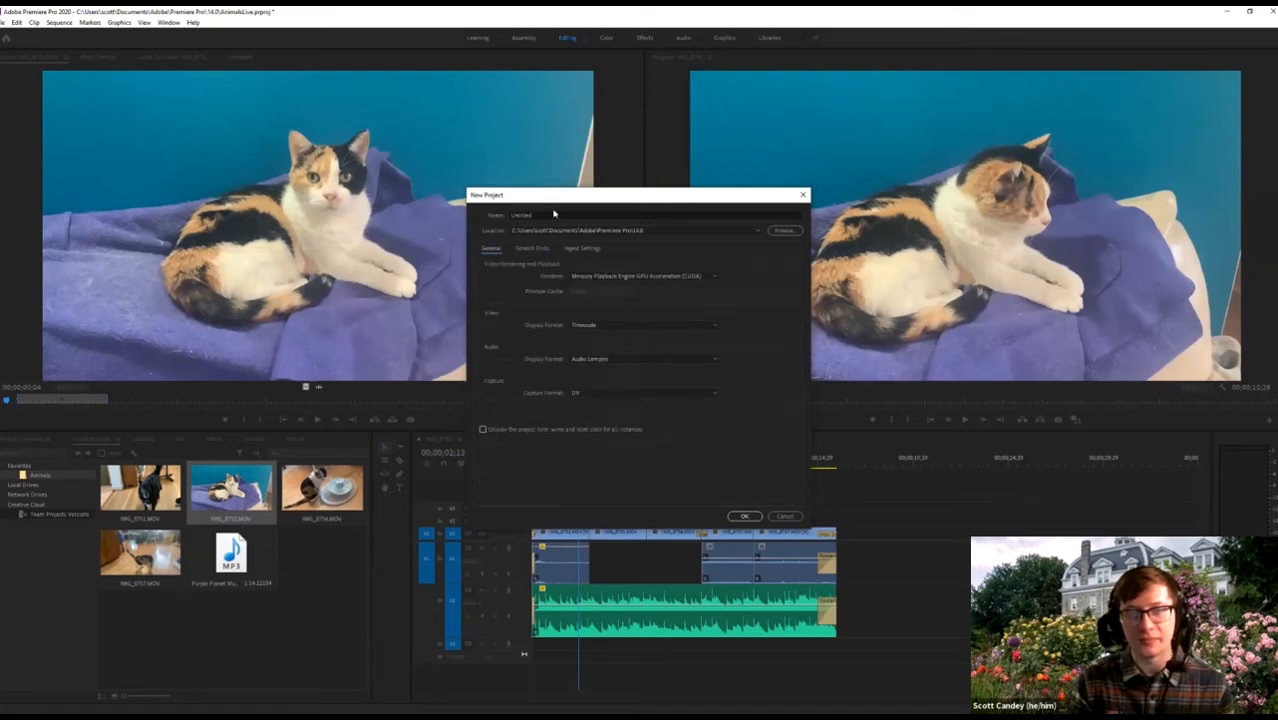
double_click(554, 213)
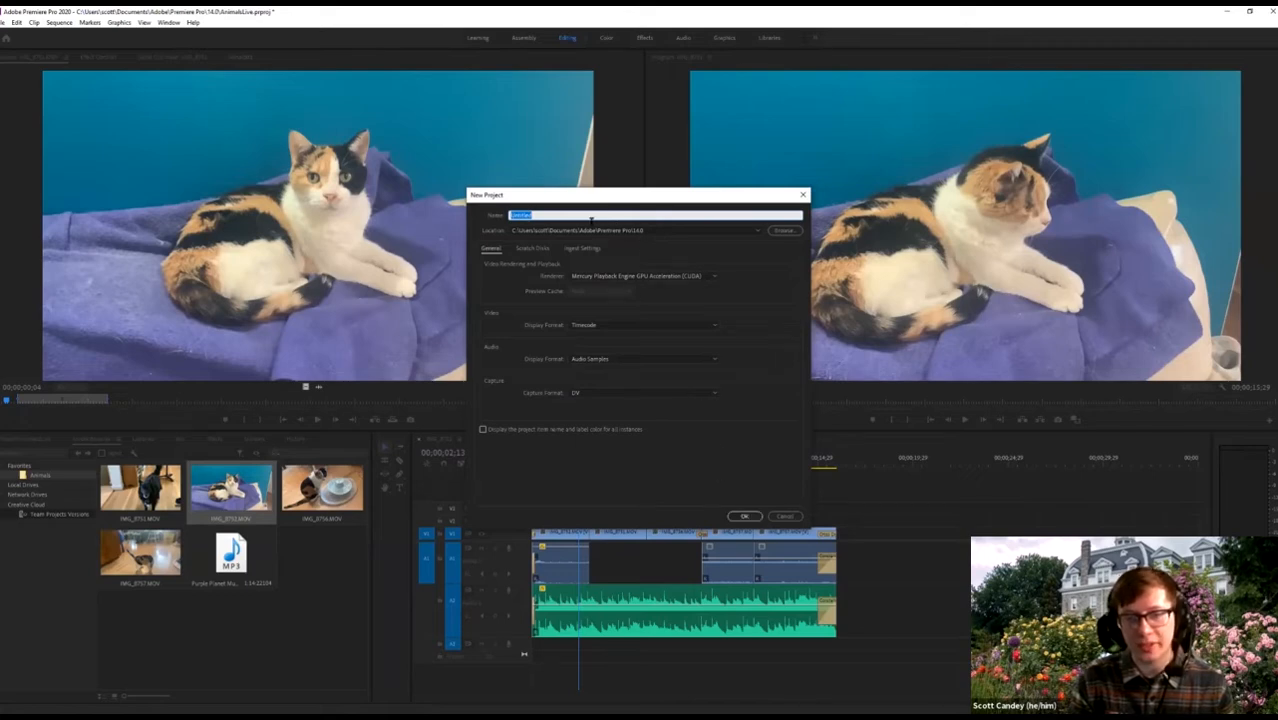
text(Animals)
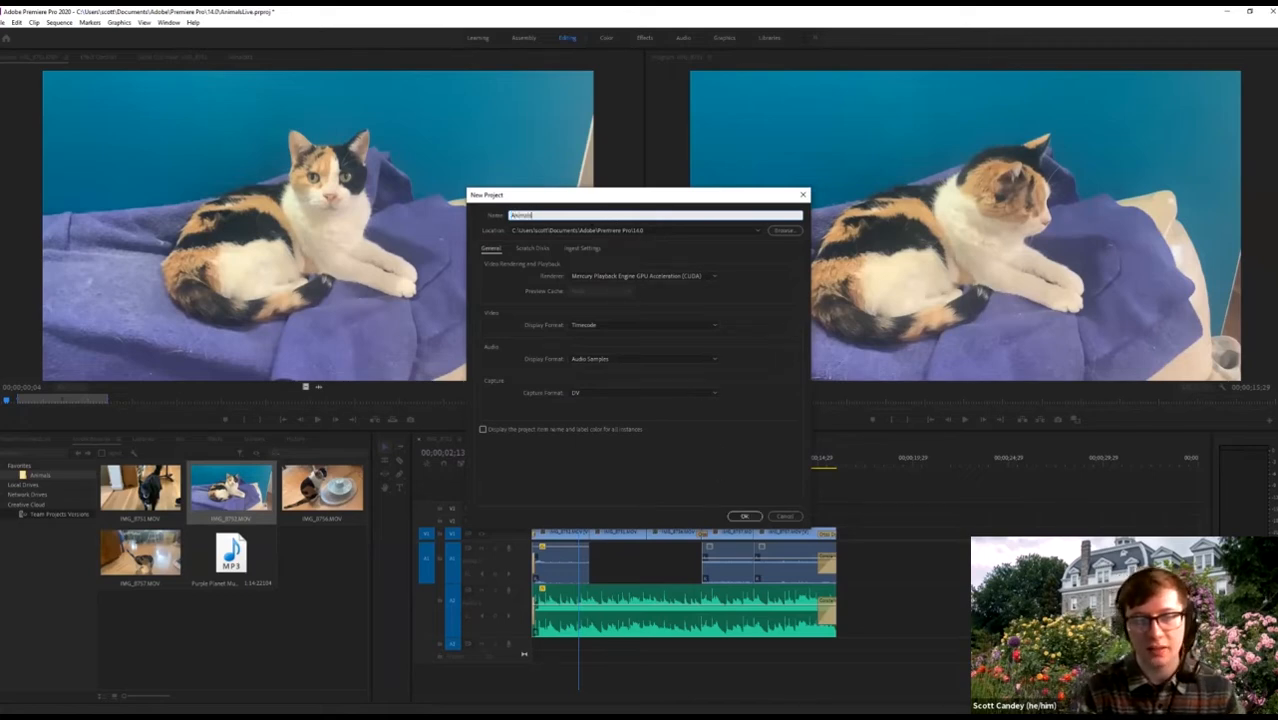
text(2)
key(Return)
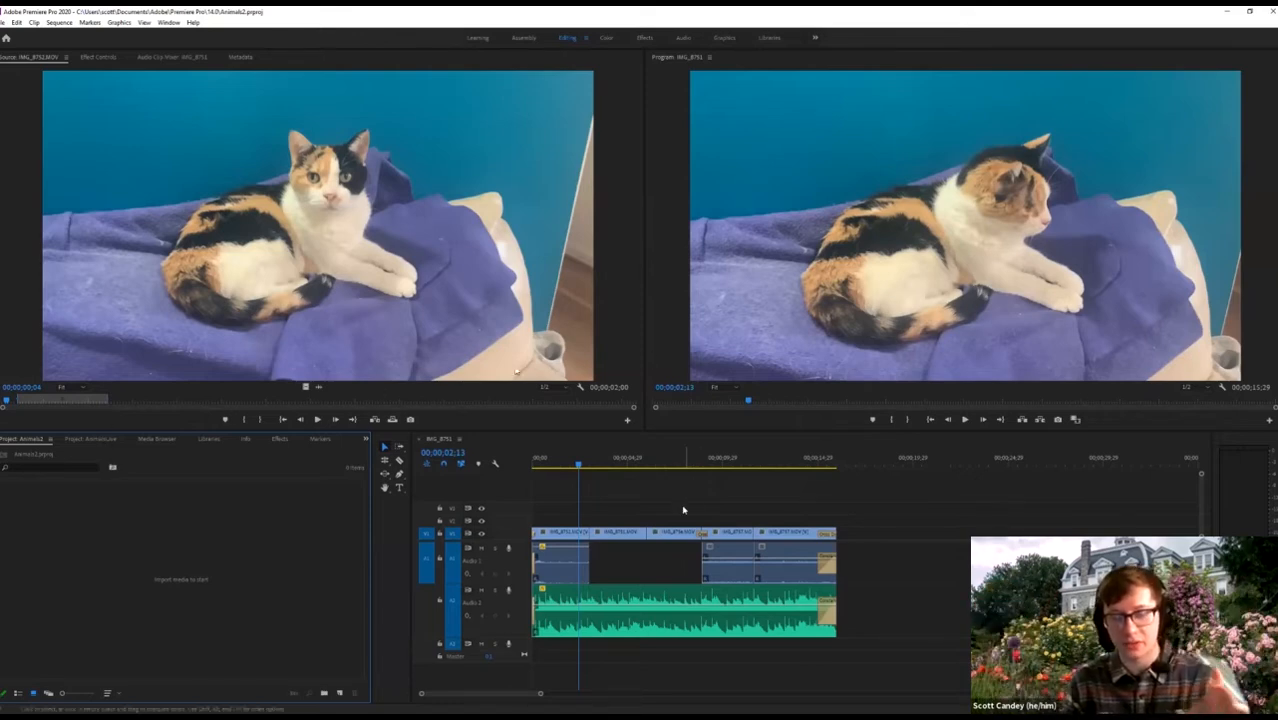
Switch back and forth between the AnimalsLive clips and the empty Animals2 project panel.
click(75, 439)
click(40, 440)
click(88, 440)
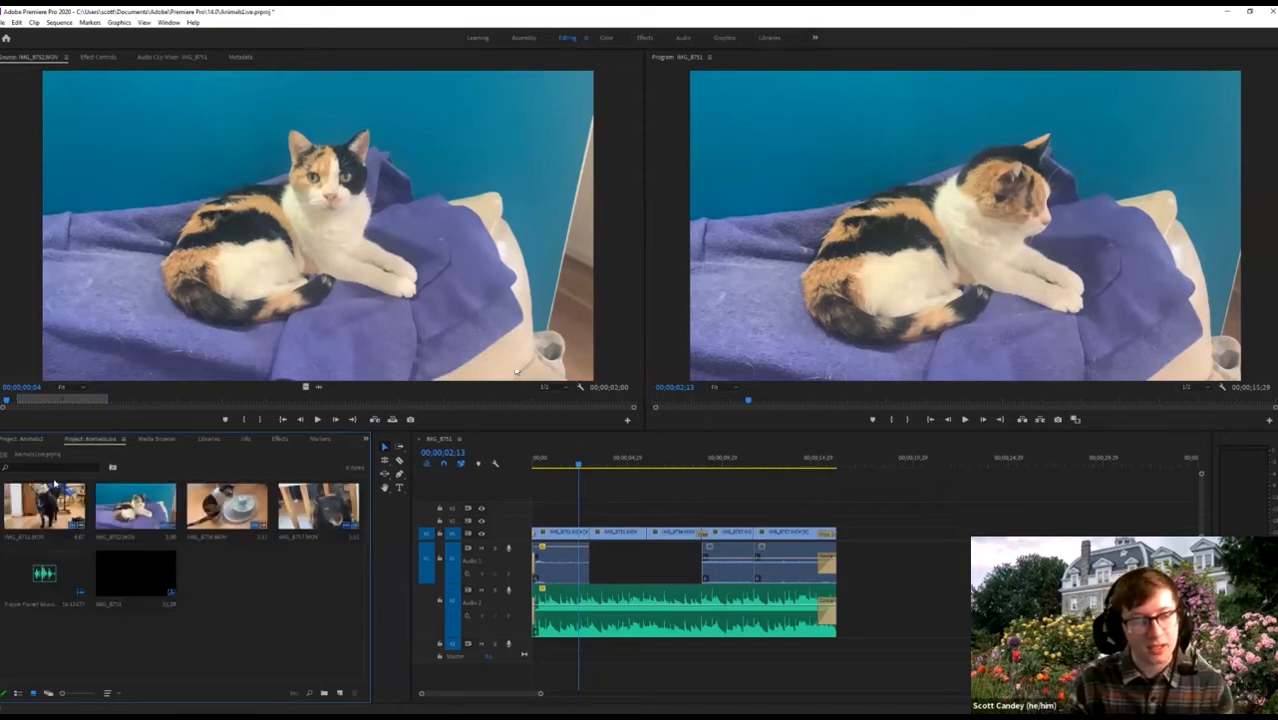
click(32, 441)
click(61, 442)
click(30, 440)
click(88, 440)
click(30, 440)
click(82, 438)
click(30, 440)
Add a bin named 'Hello this is a new bin' to the Animals2 project.
right_click(178, 497)
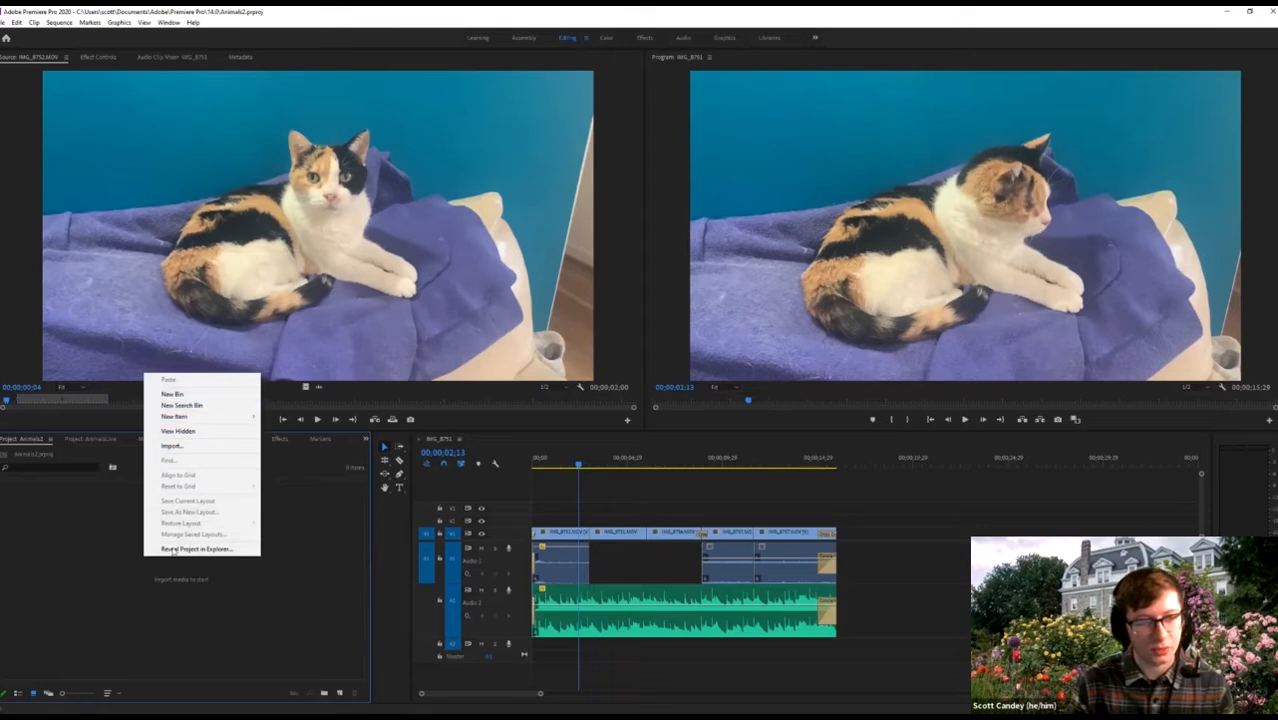
click(172, 394)
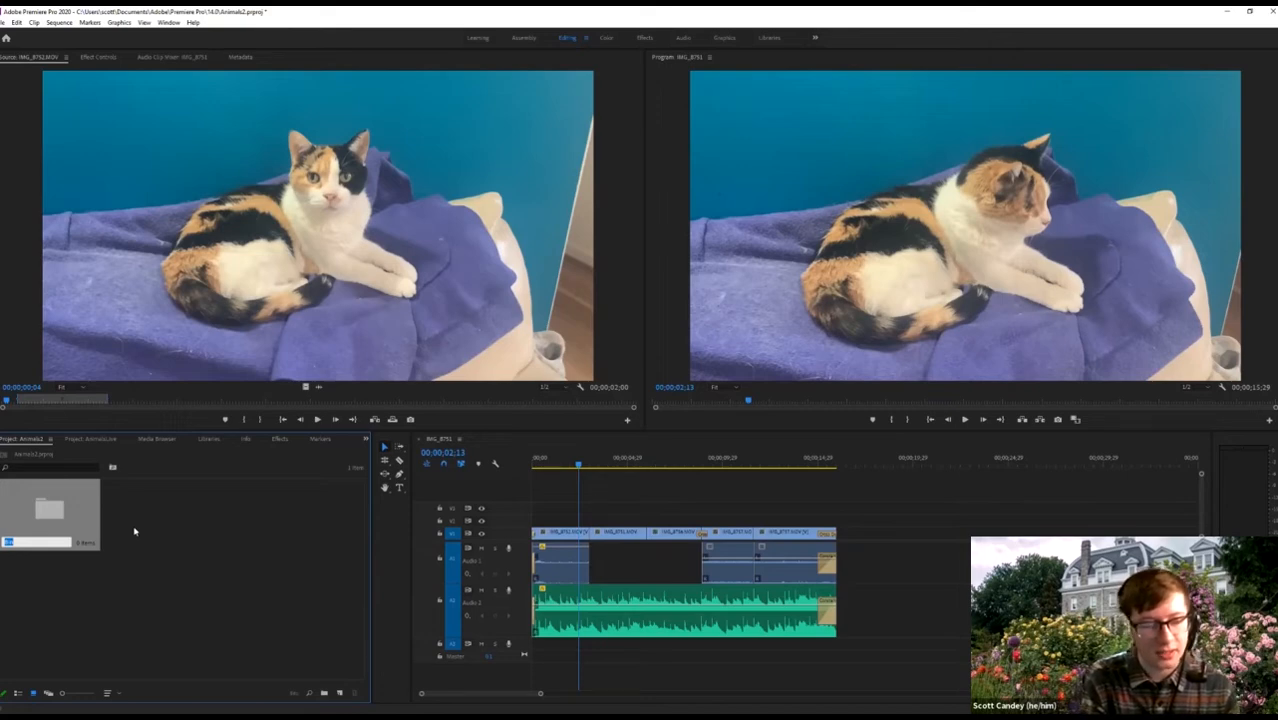
text(Hello this is a new b)
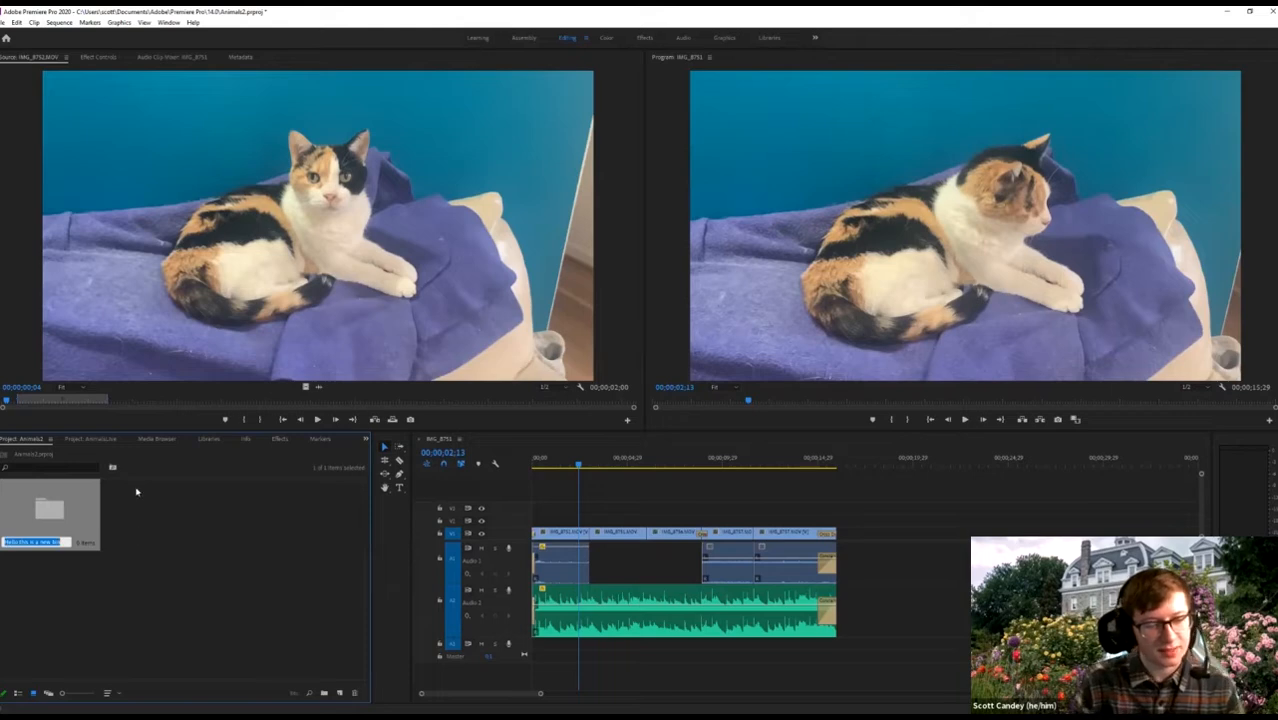
click(47, 593)
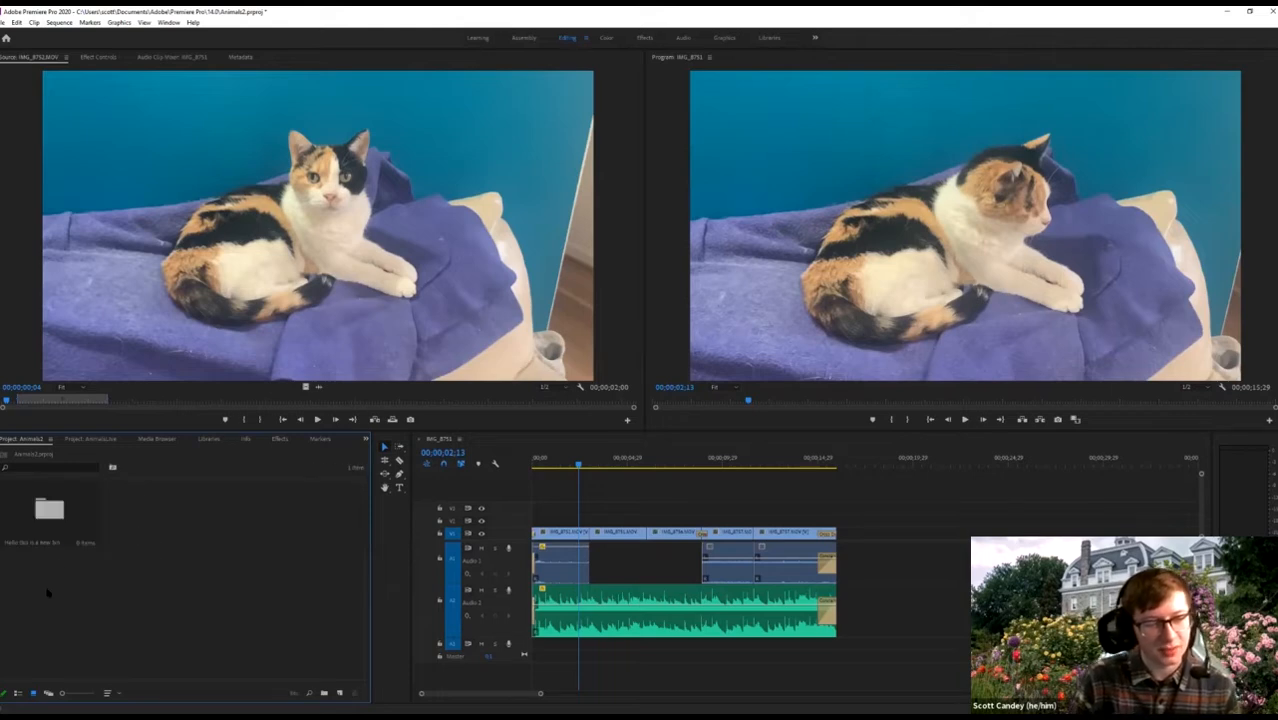
click(104, 438)
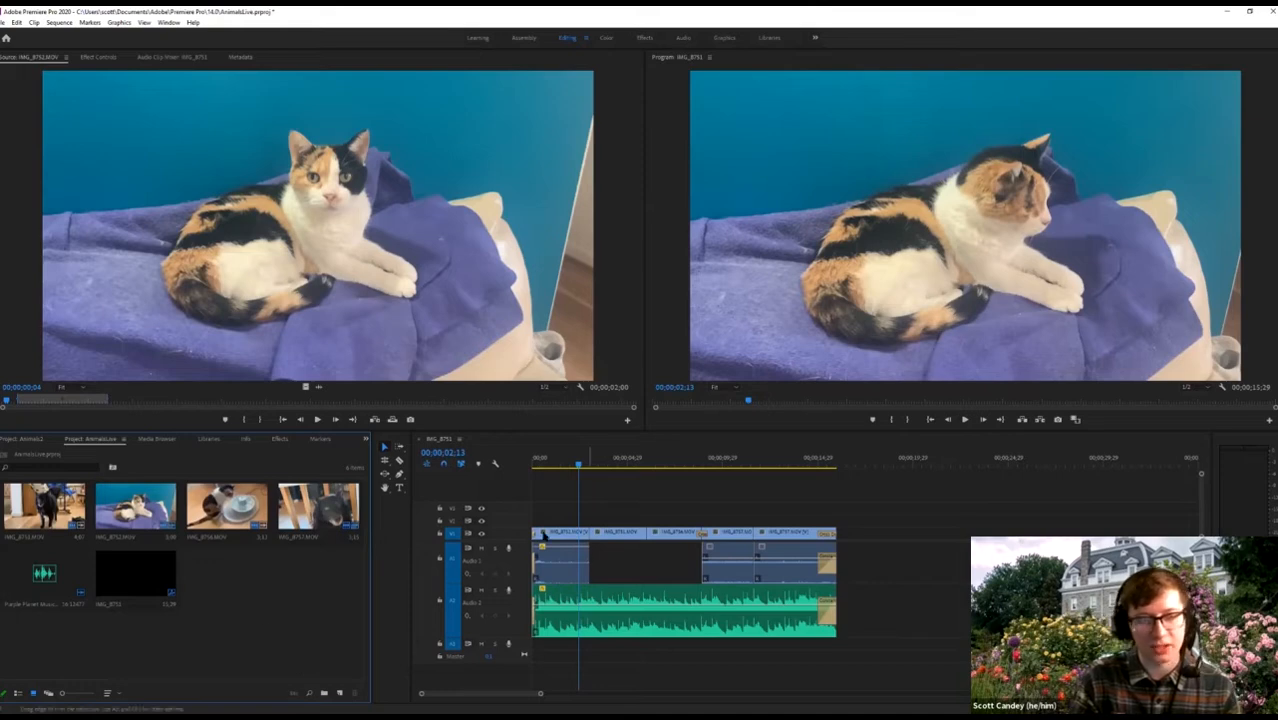
click(152, 439)
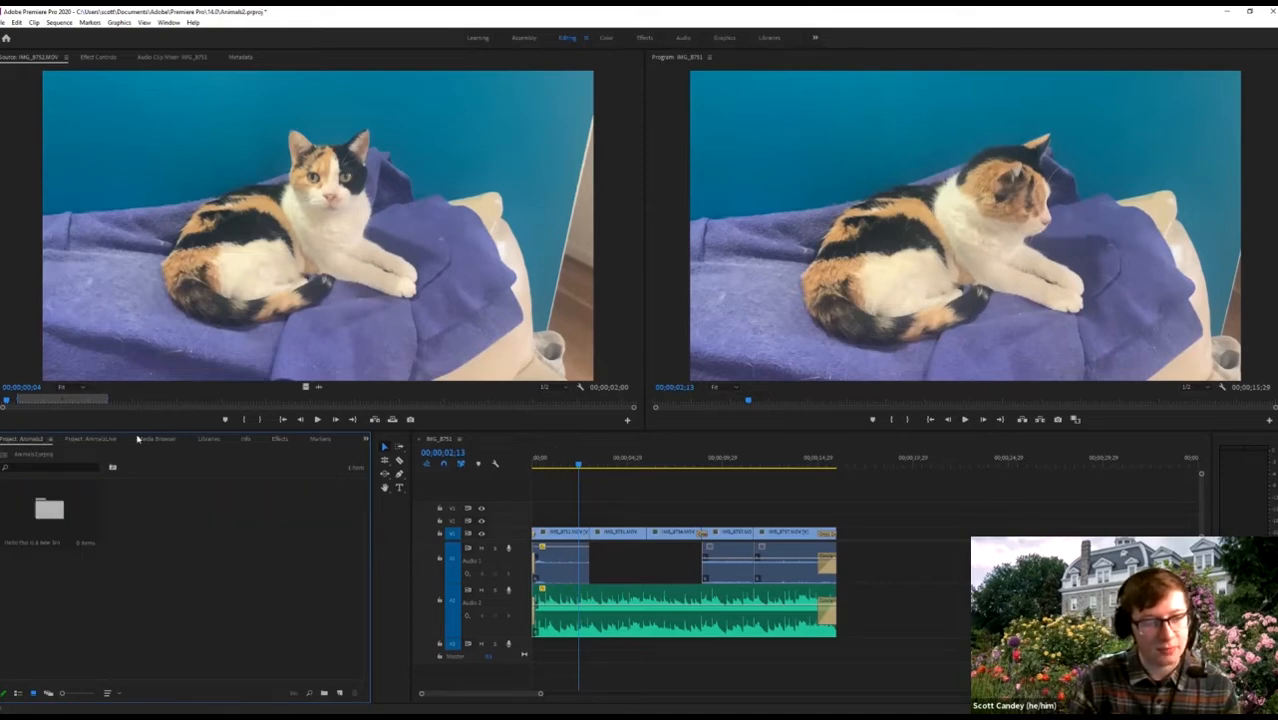
Import IMG_8756.MOV from the Desktop Animals folder into the Animals2 project.
click(30, 439)
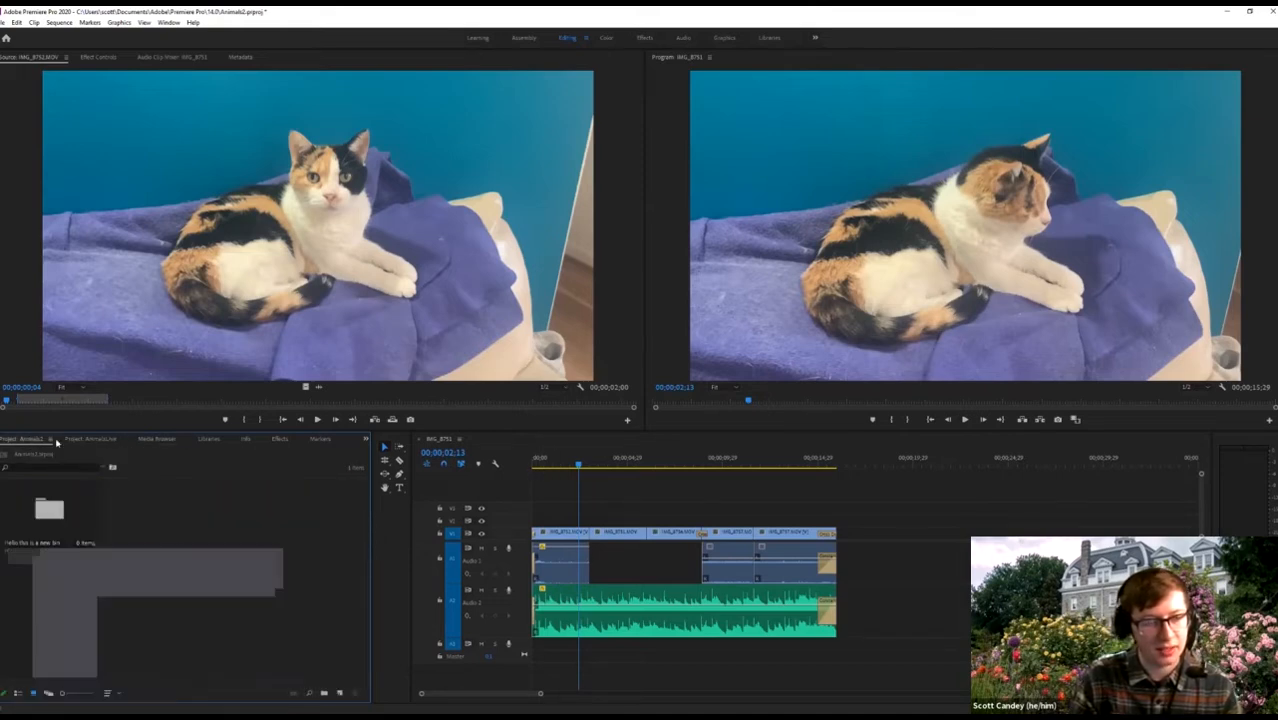
right_click(165, 520)
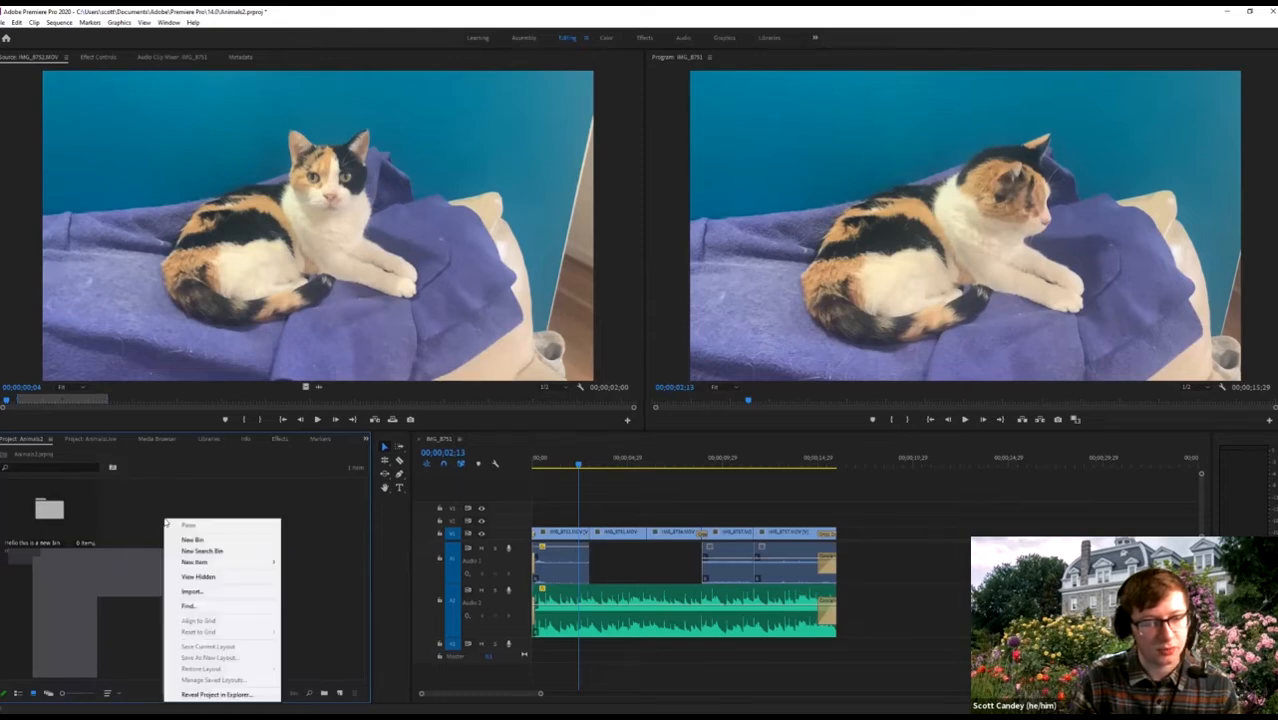
click(185, 592)
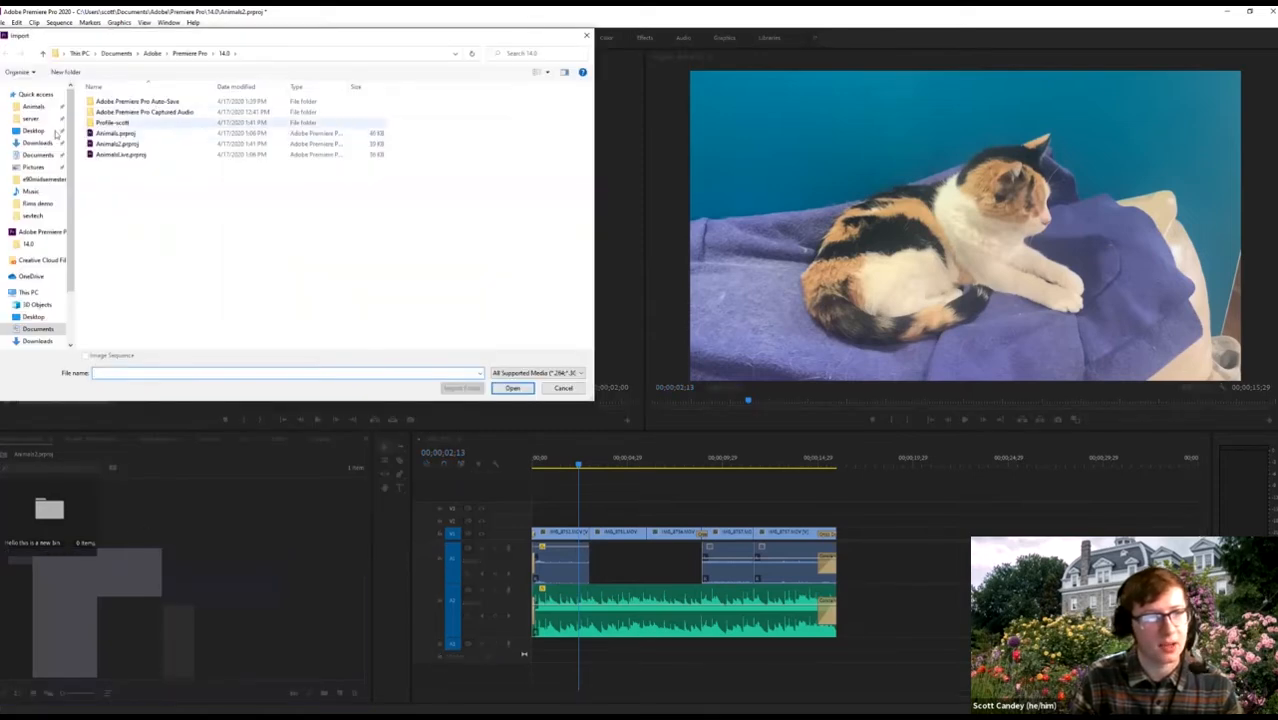
click(33, 130)
double_click(105, 101)
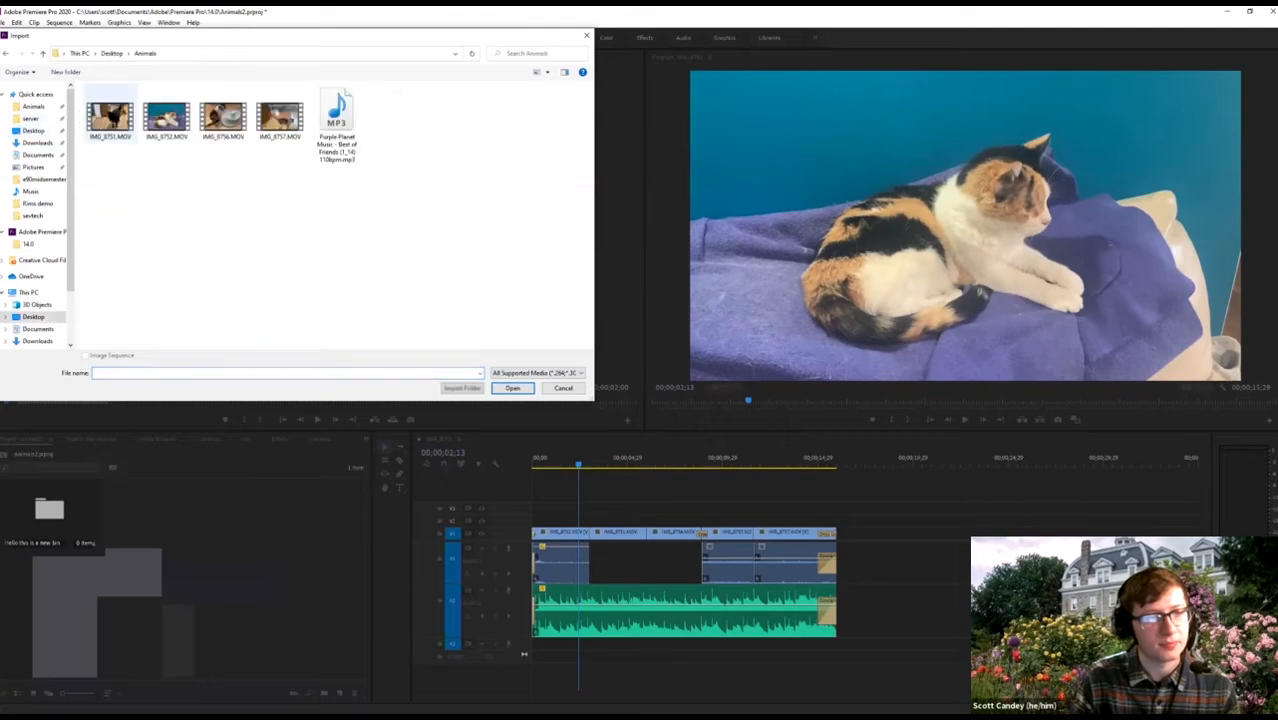
click(230, 117)
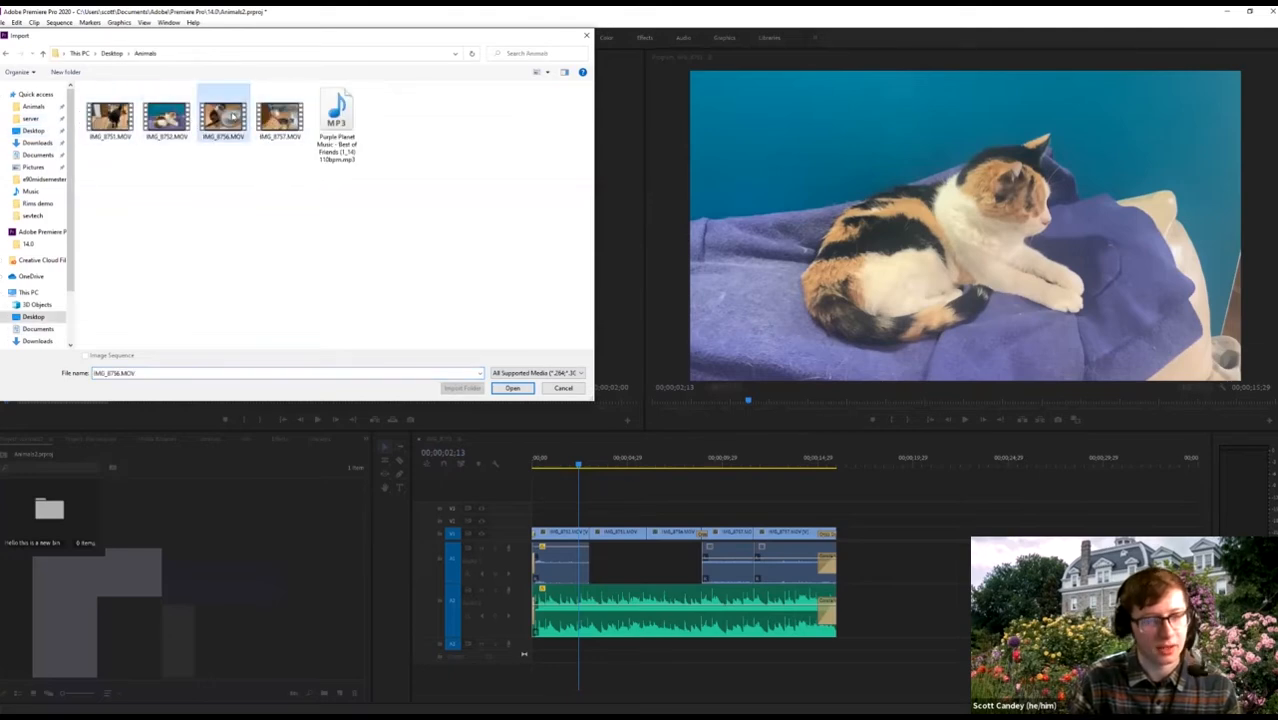
double_click(230, 117)
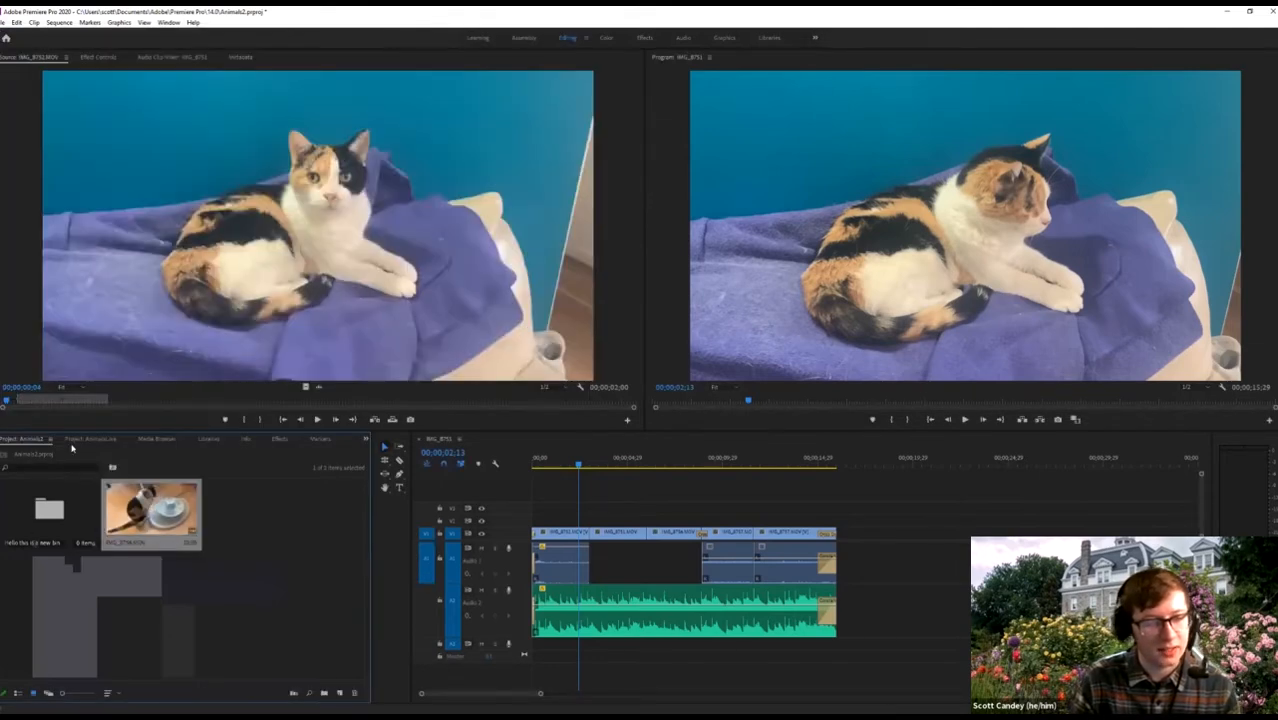
Open the 'Hello this is a new bin' bin in its own panel to show the clip.
click(105, 440)
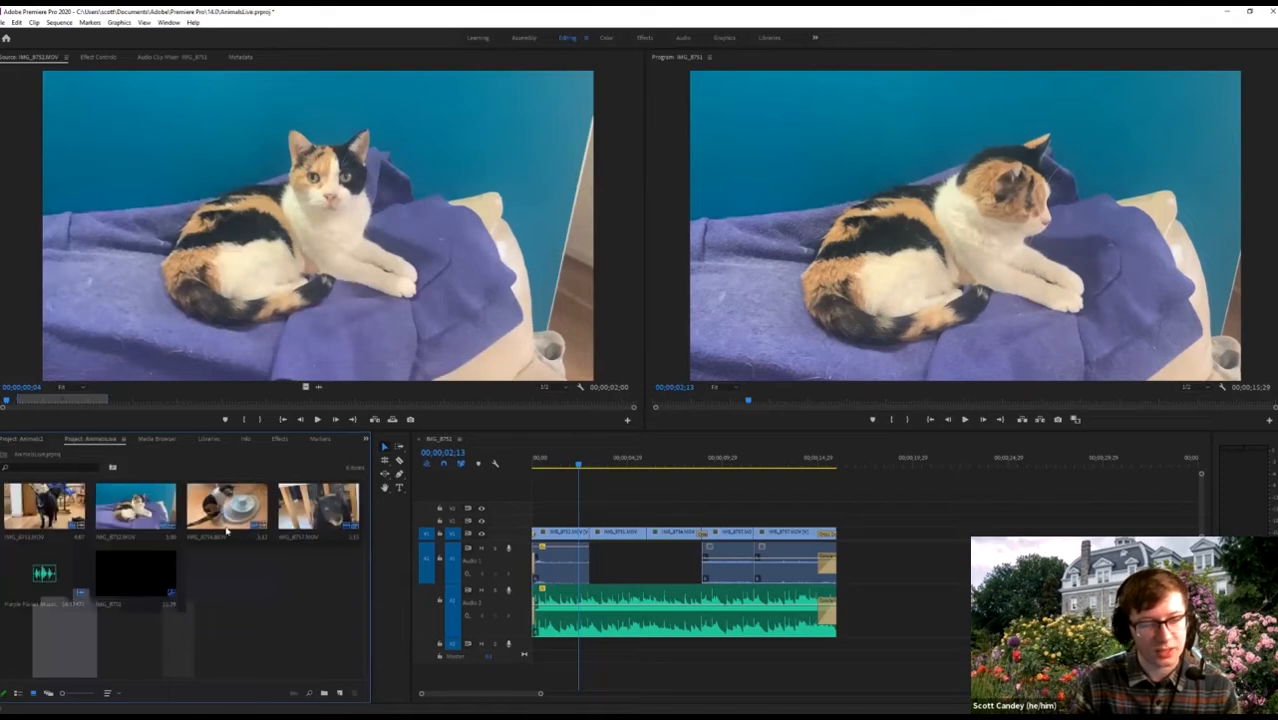
click(22, 438)
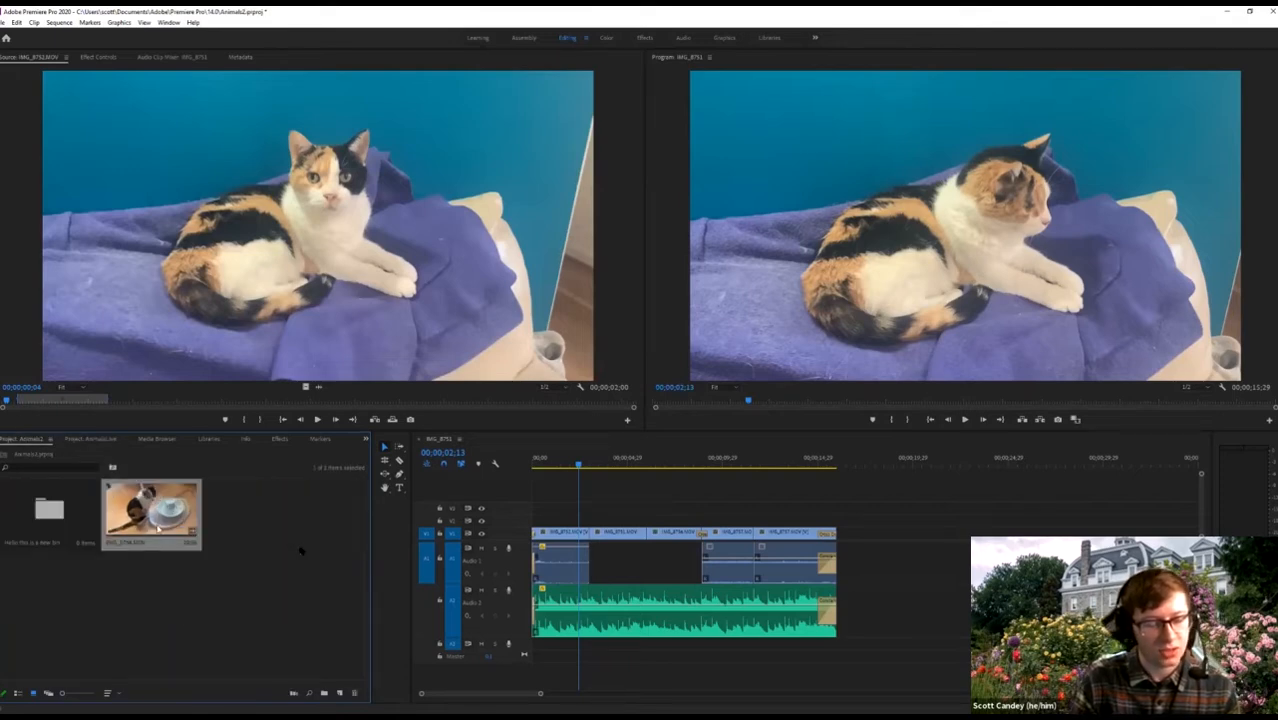
double_click(60, 518)
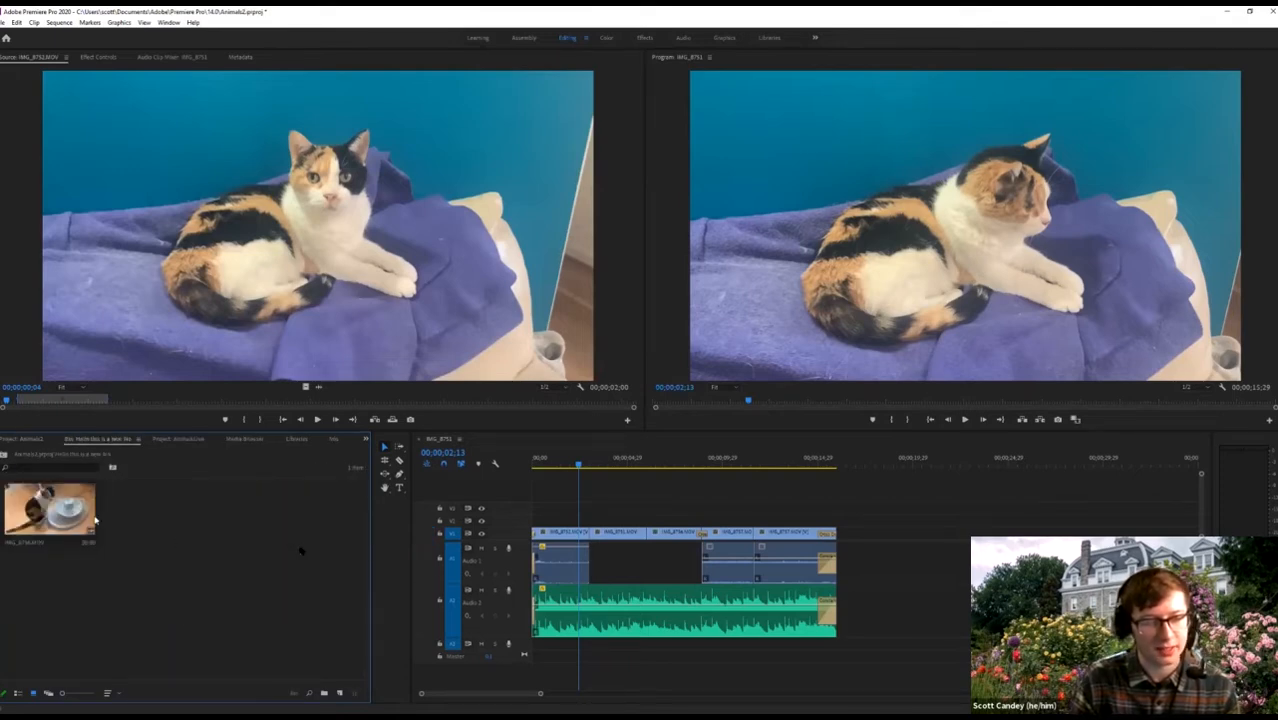
double_click(51, 507)
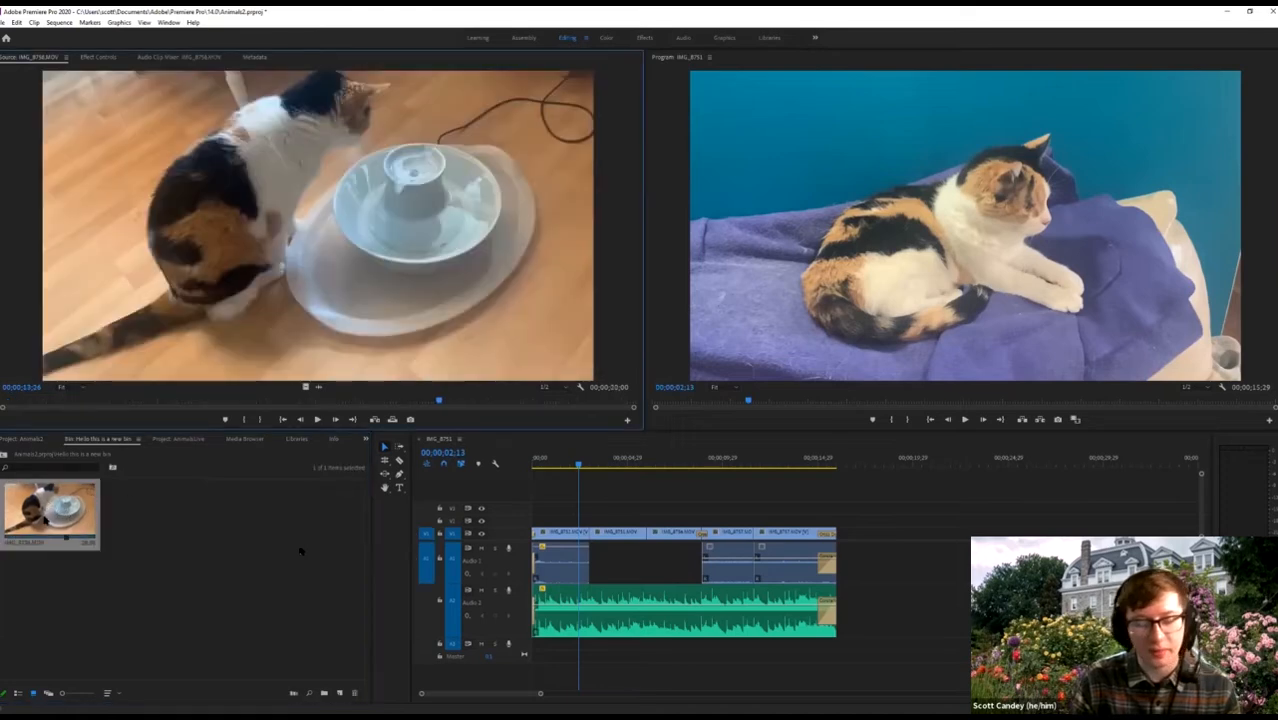
Open and cancel Edit Subclip for IMG_8756.MOV, then save the Animals2 project.
right_click(43, 517)
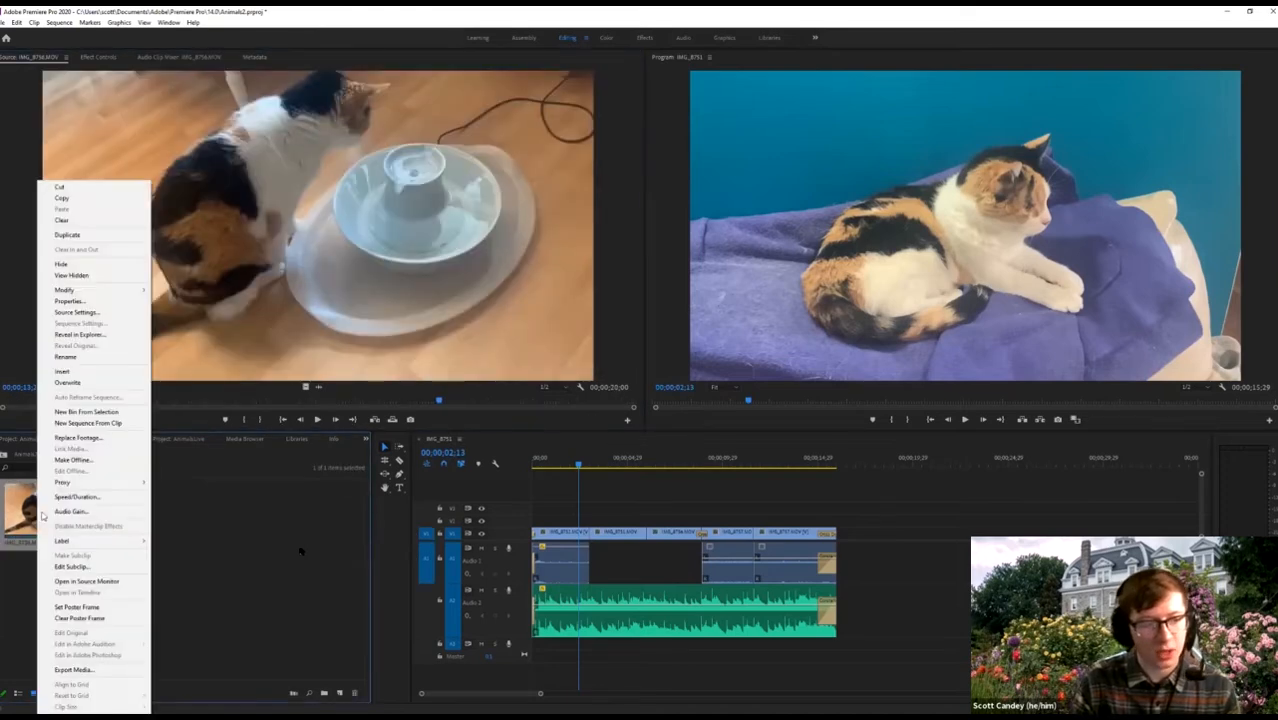
click(88, 567)
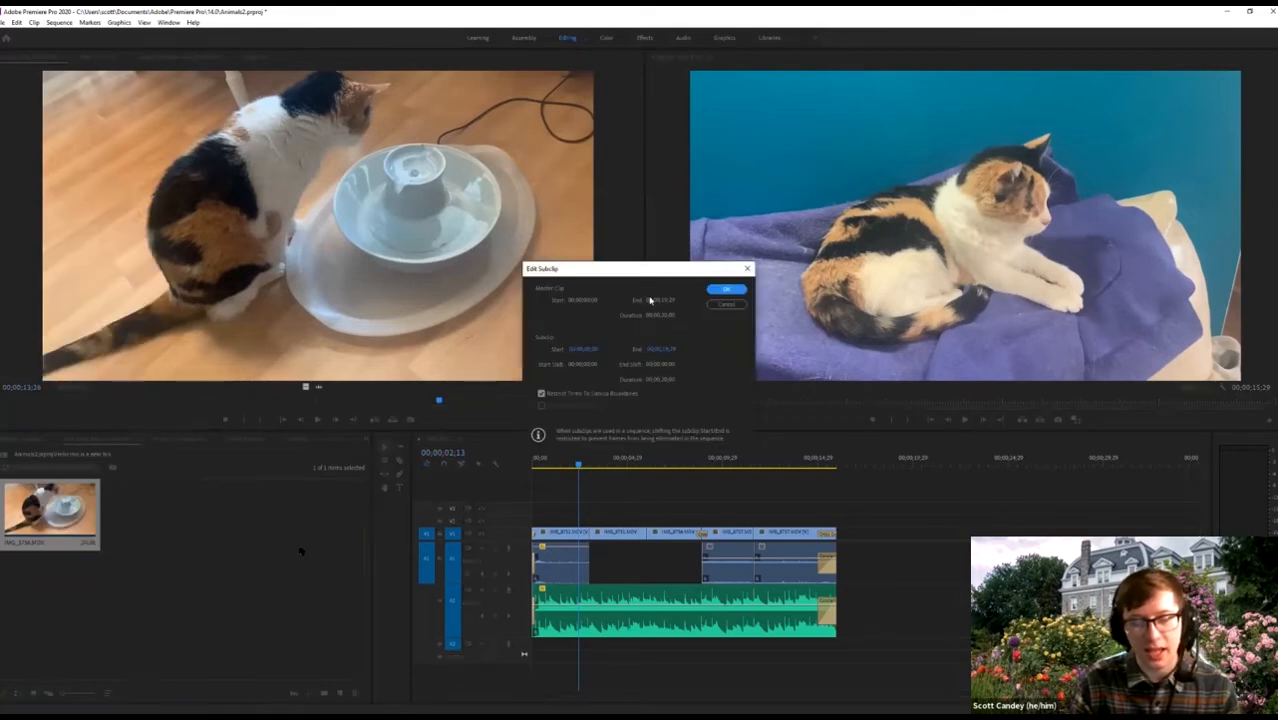
click(722, 306)
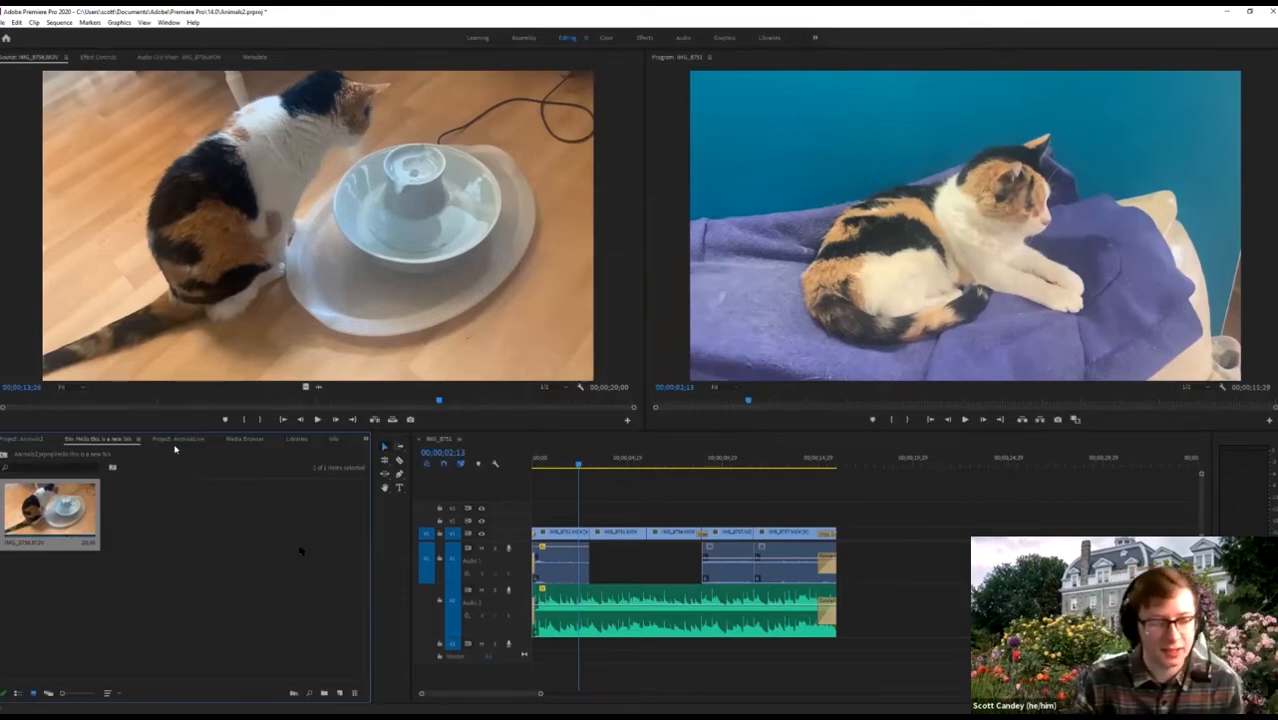
right_click(52, 506)
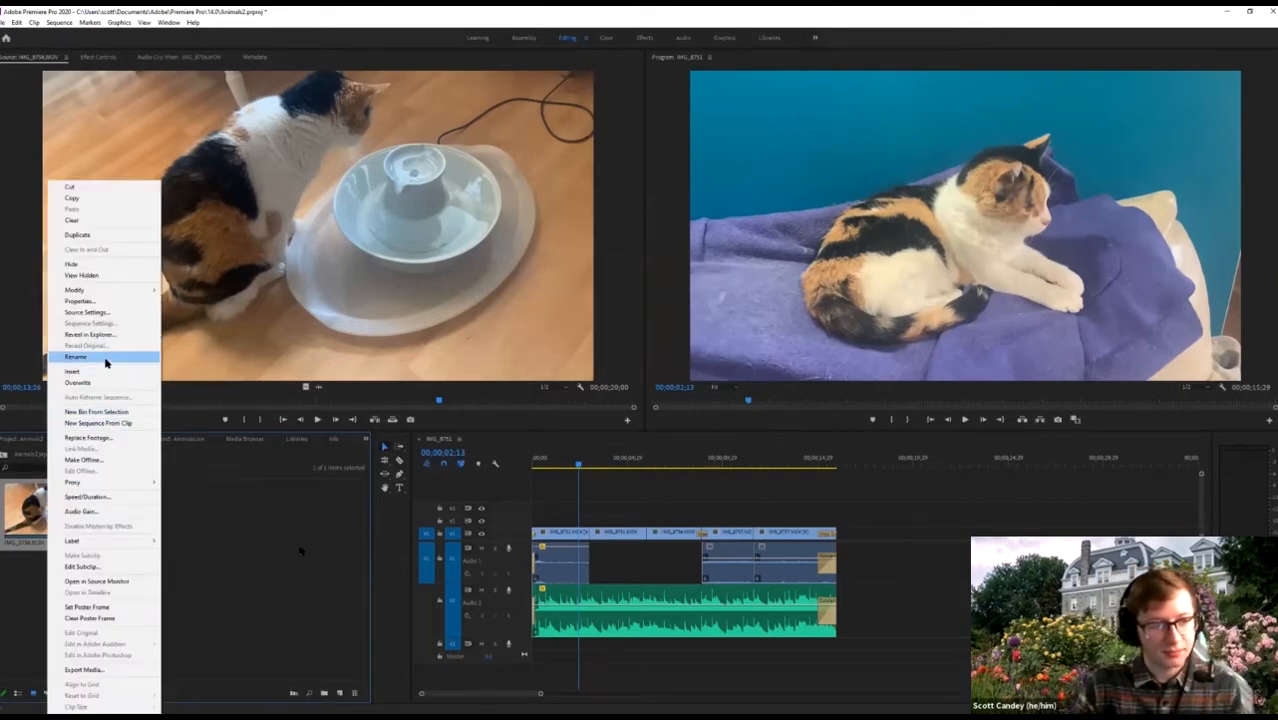
click(88, 412)
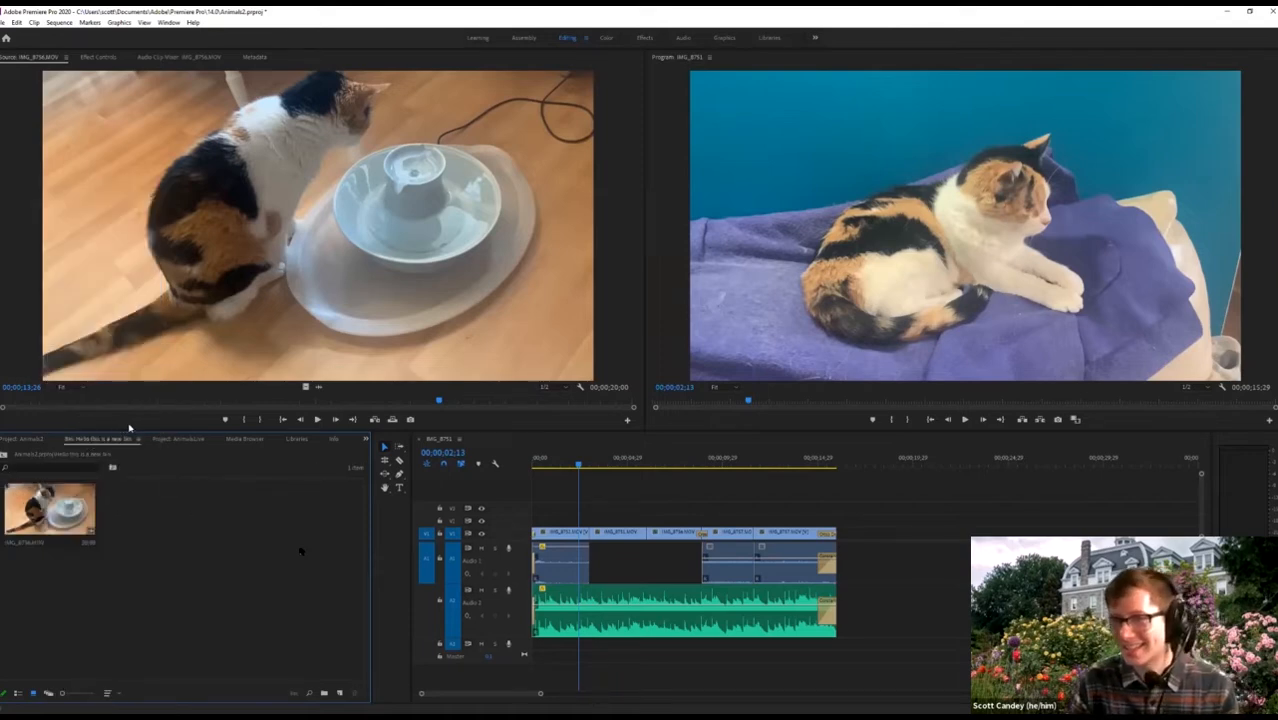
click(4, 22)
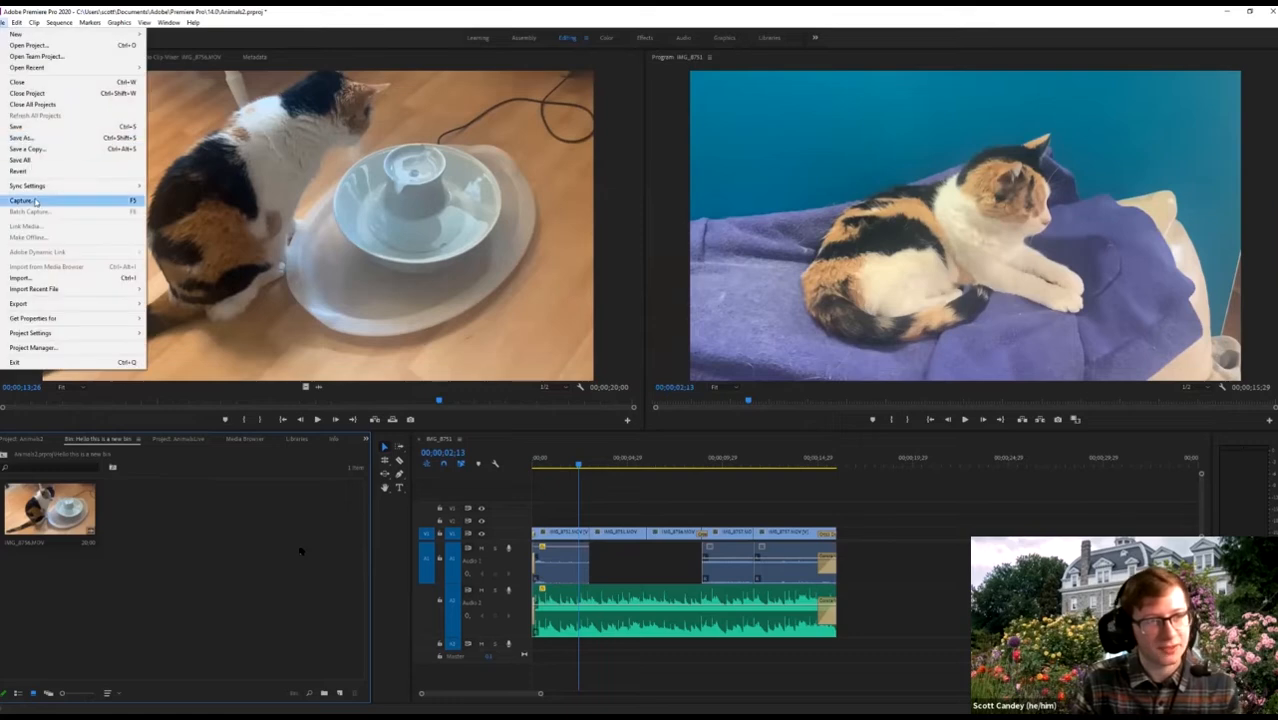
click(19, 126)
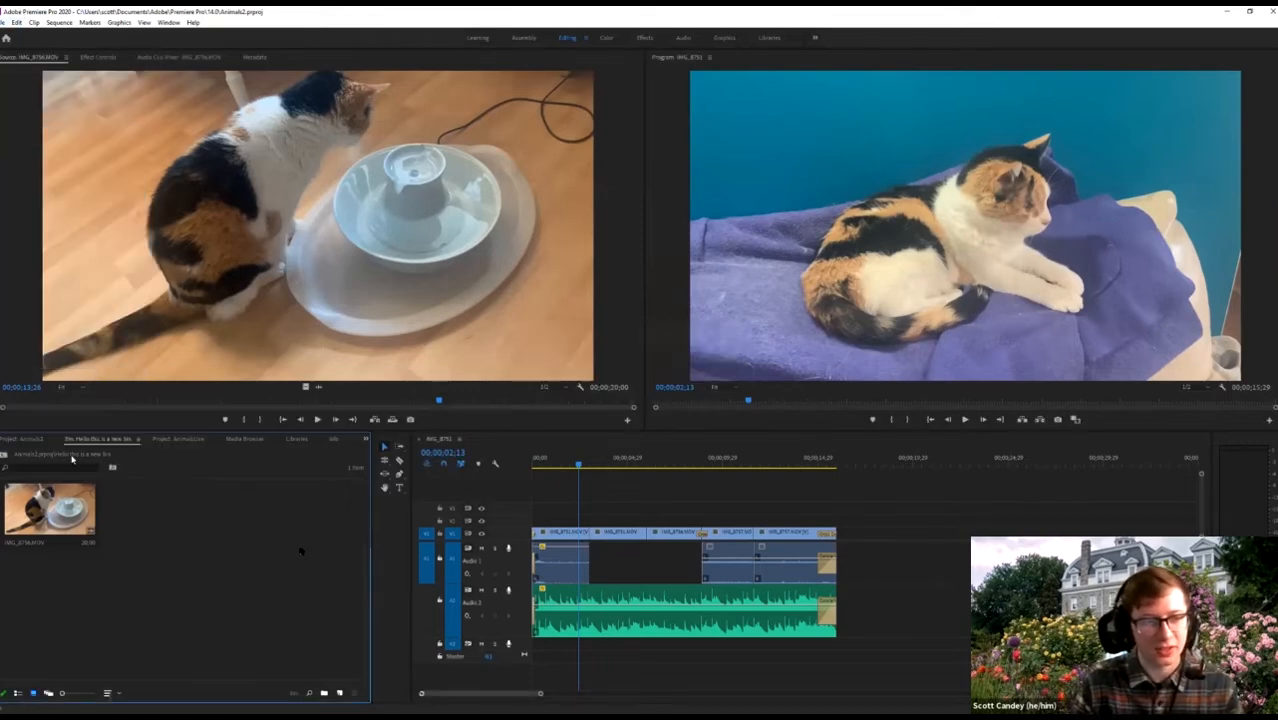
Close Animals2, load the dog clip IMG_8751.MOV into the Source monitor, and save AnimalsLive.
right_click(116, 443)
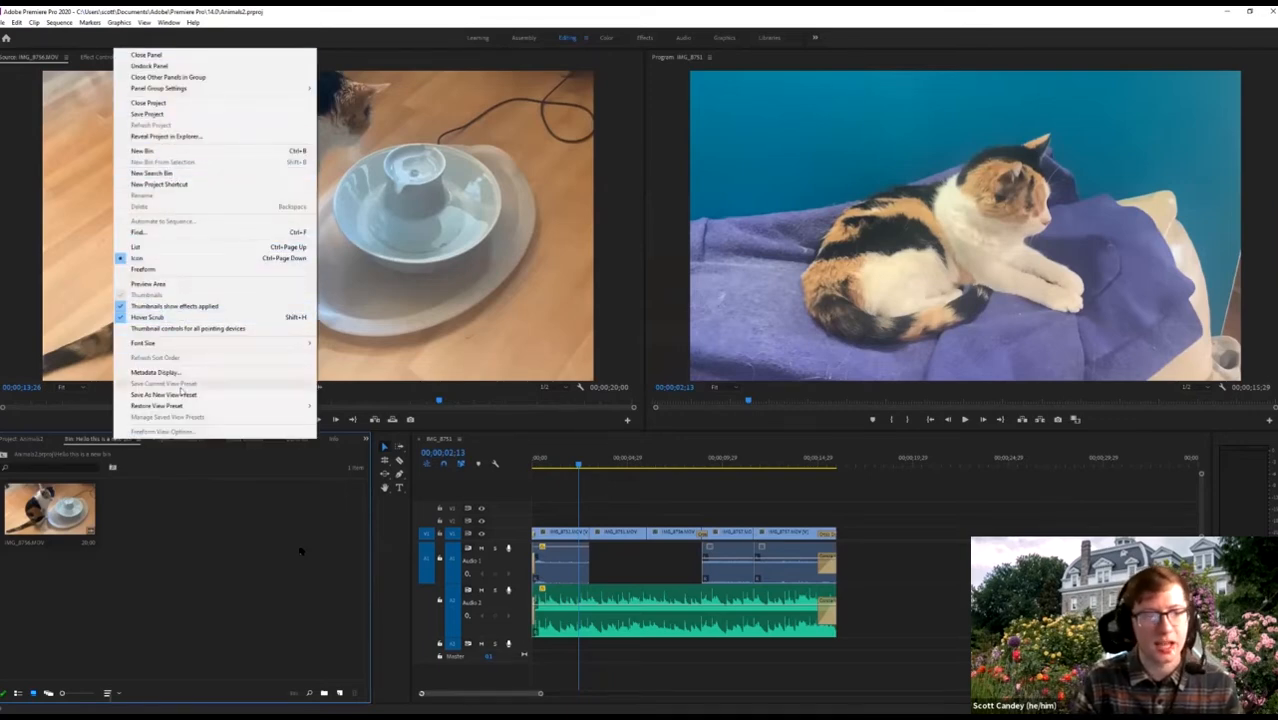
click(172, 556)
right_click(118, 438)
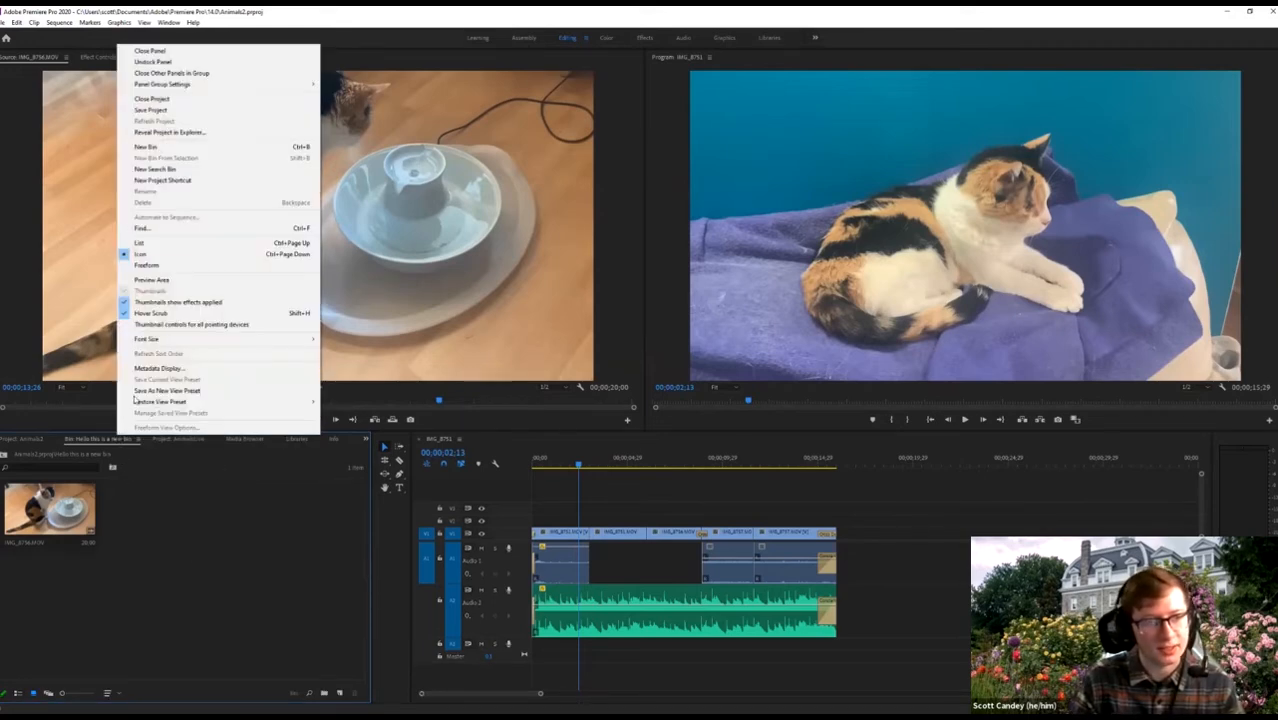
click(154, 101)
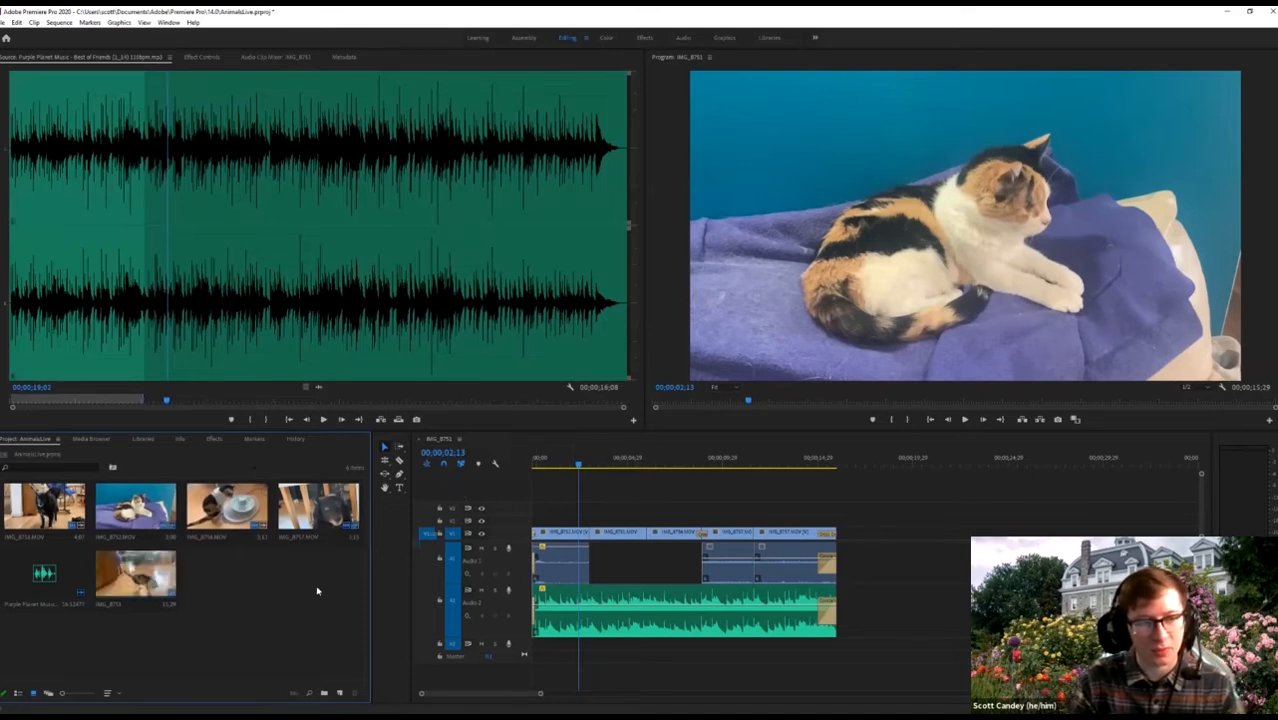
double_click(44, 507)
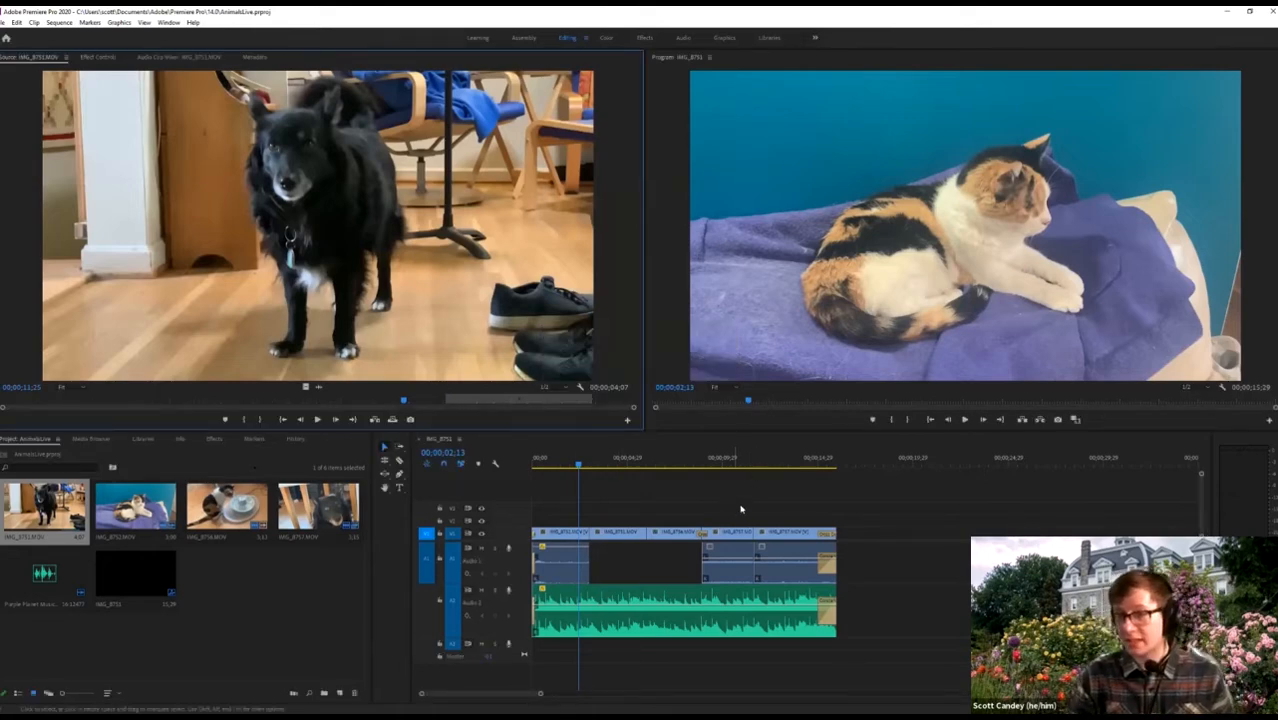
key(ctrl+s)
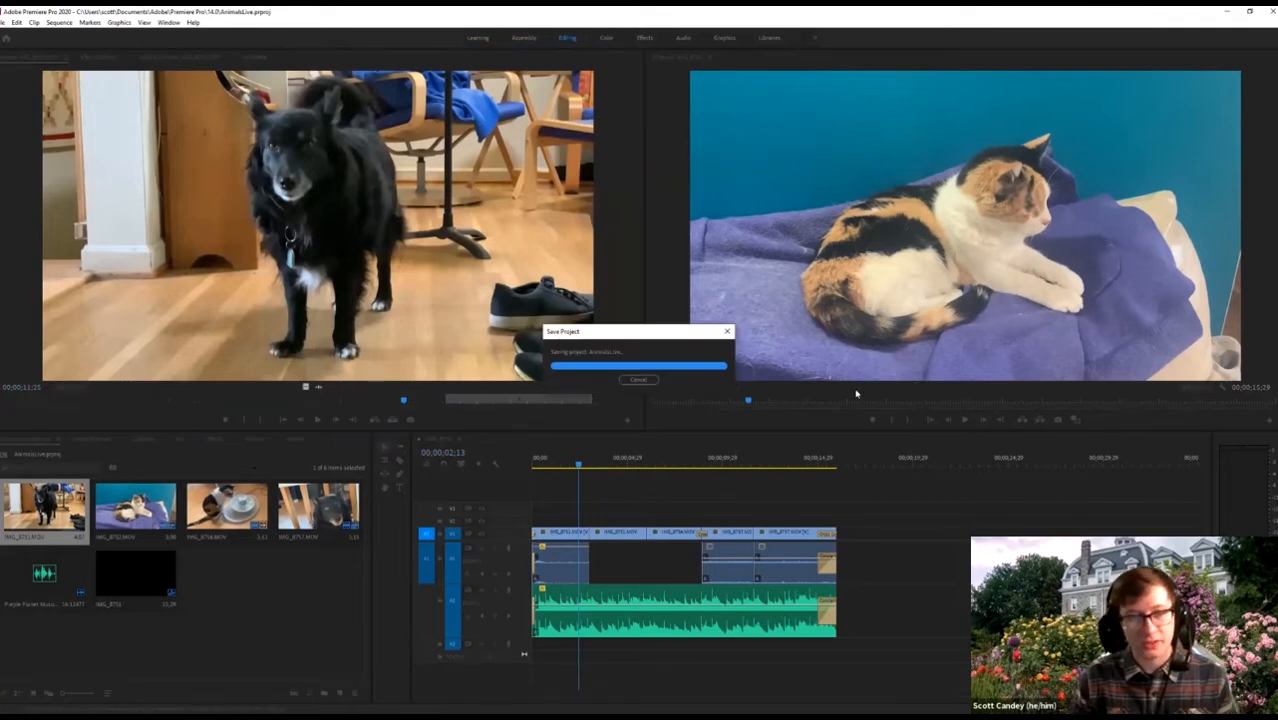
Glance at the Markers and Graphics menus, then open Purple Planet Music's full free-music terms.
click(80, 22)
mouse_move(120, 22)
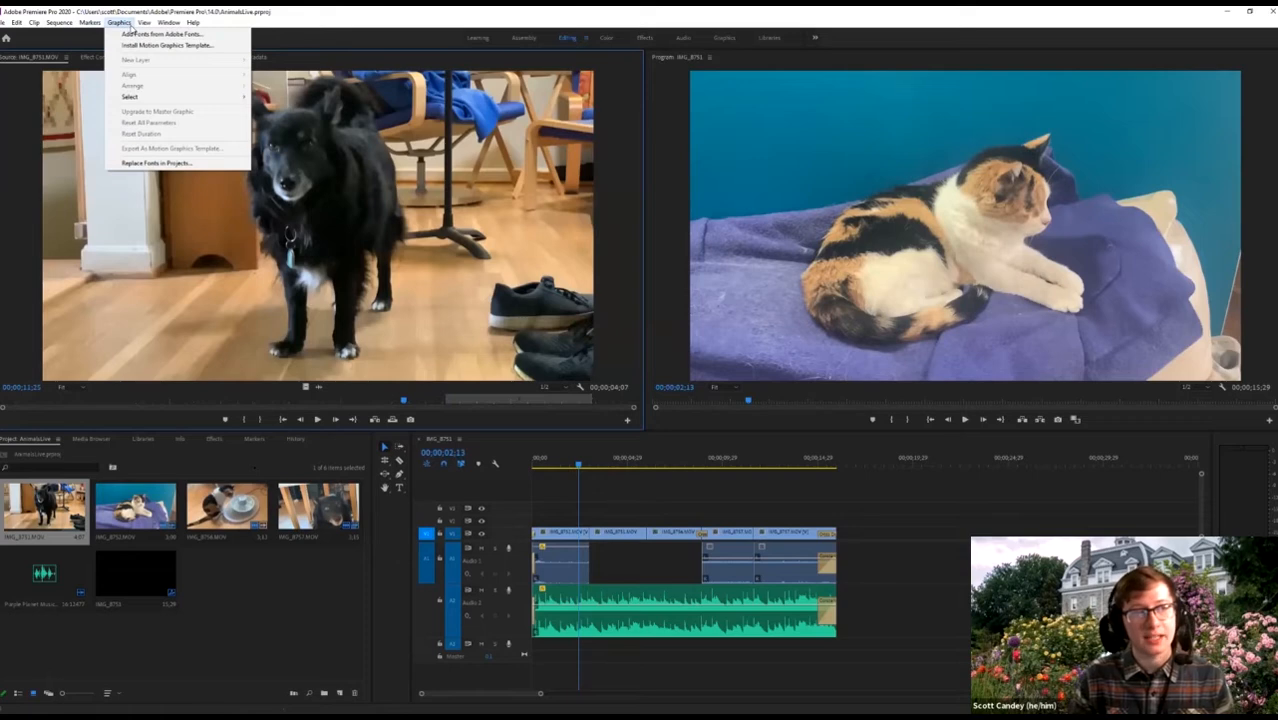
click(129, 24)
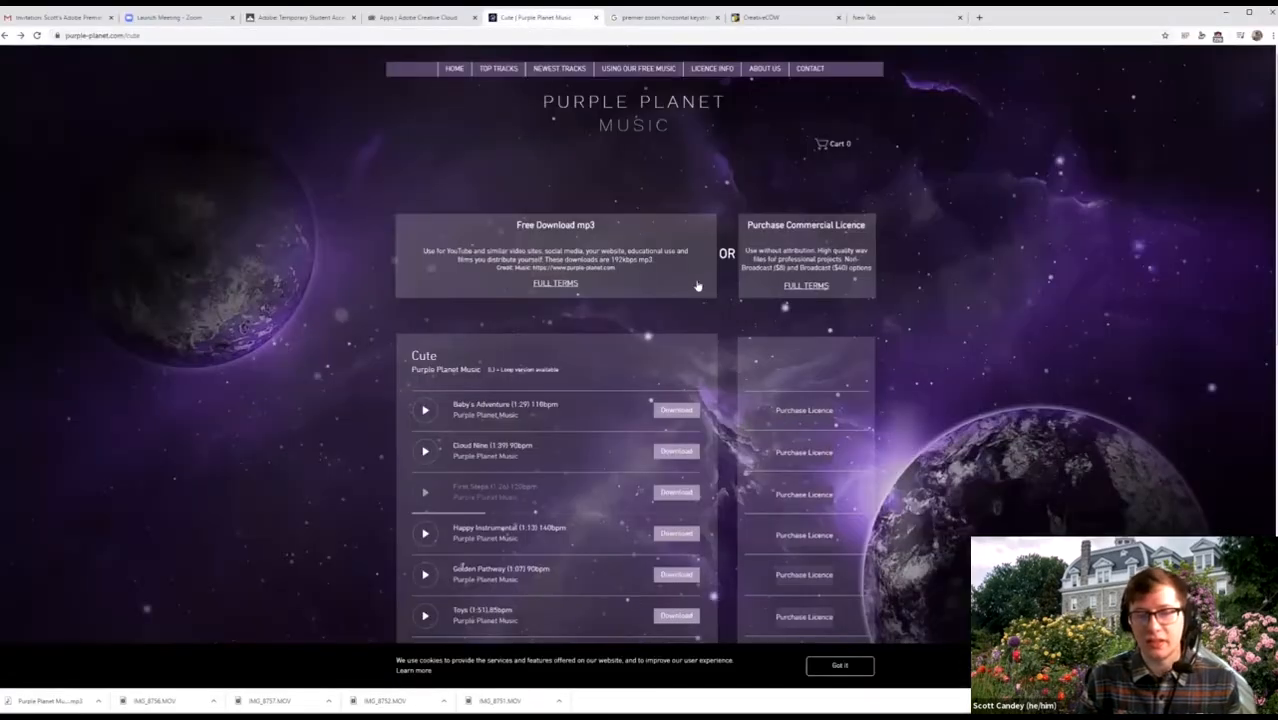
click(558, 288)
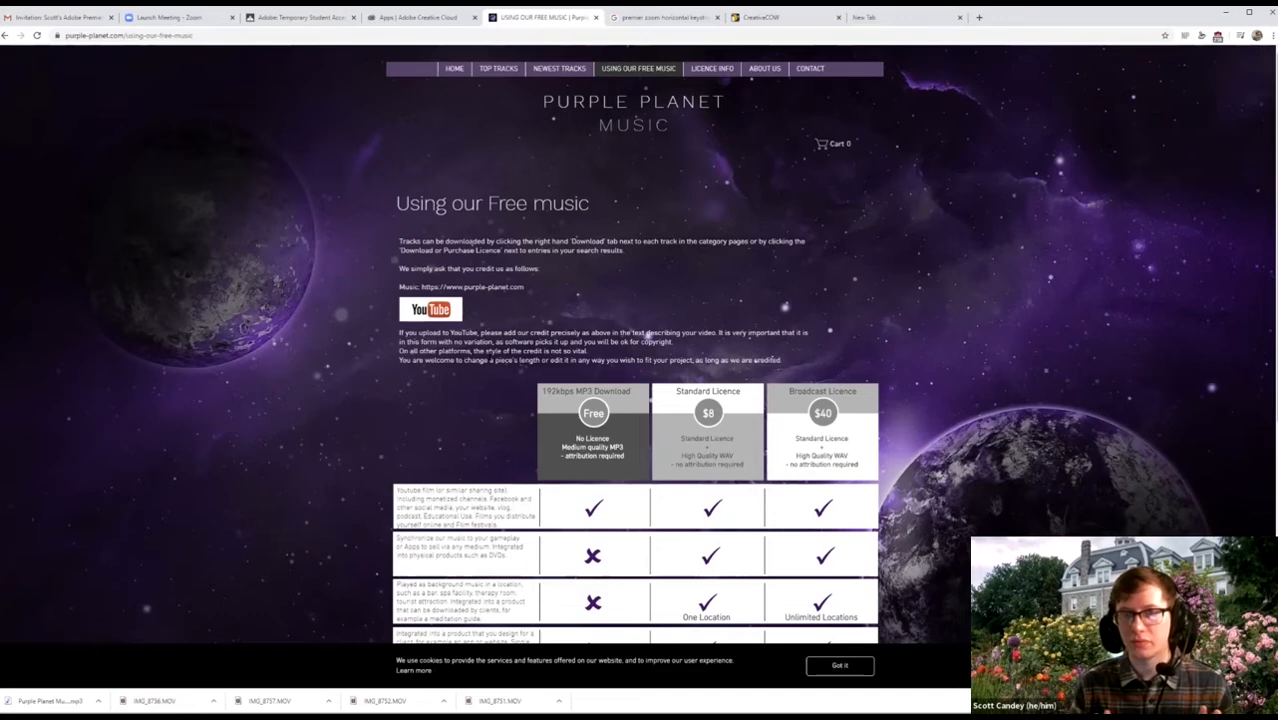
Switch to the blank Google new tab in Chrome.
click(866, 17)
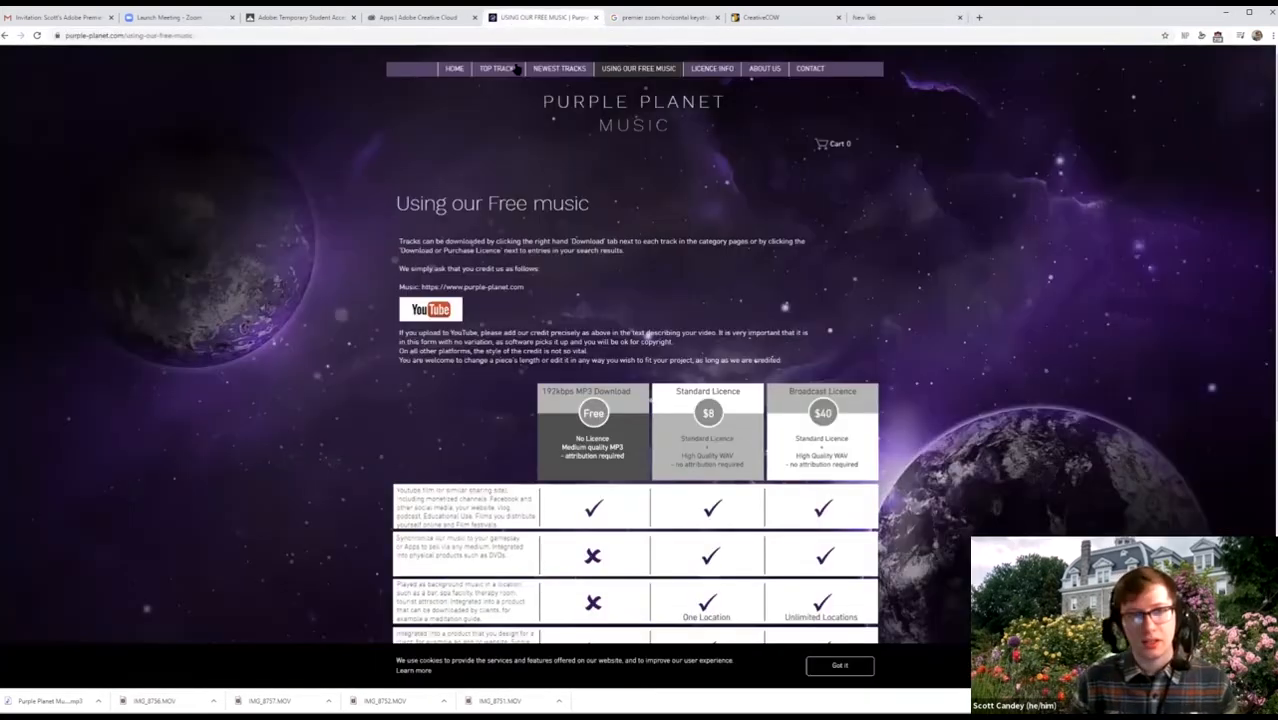
click(512, 20)
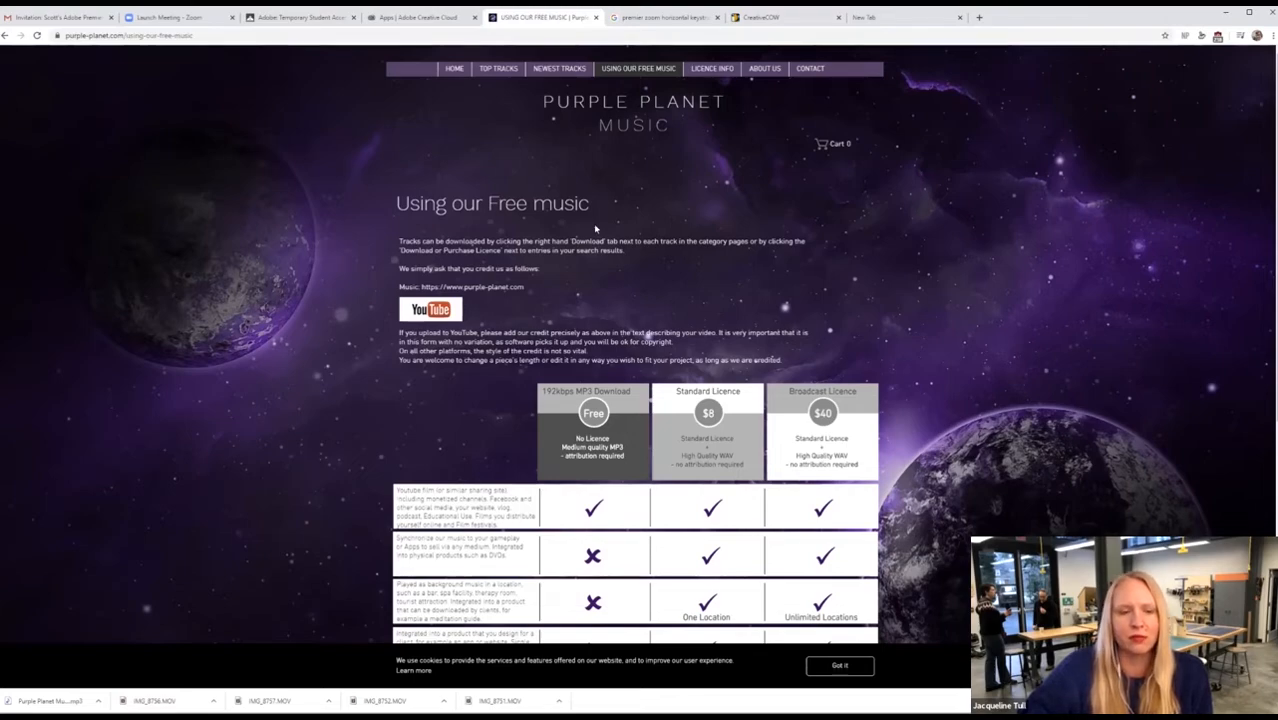
scroll(435, 437, down, 3)
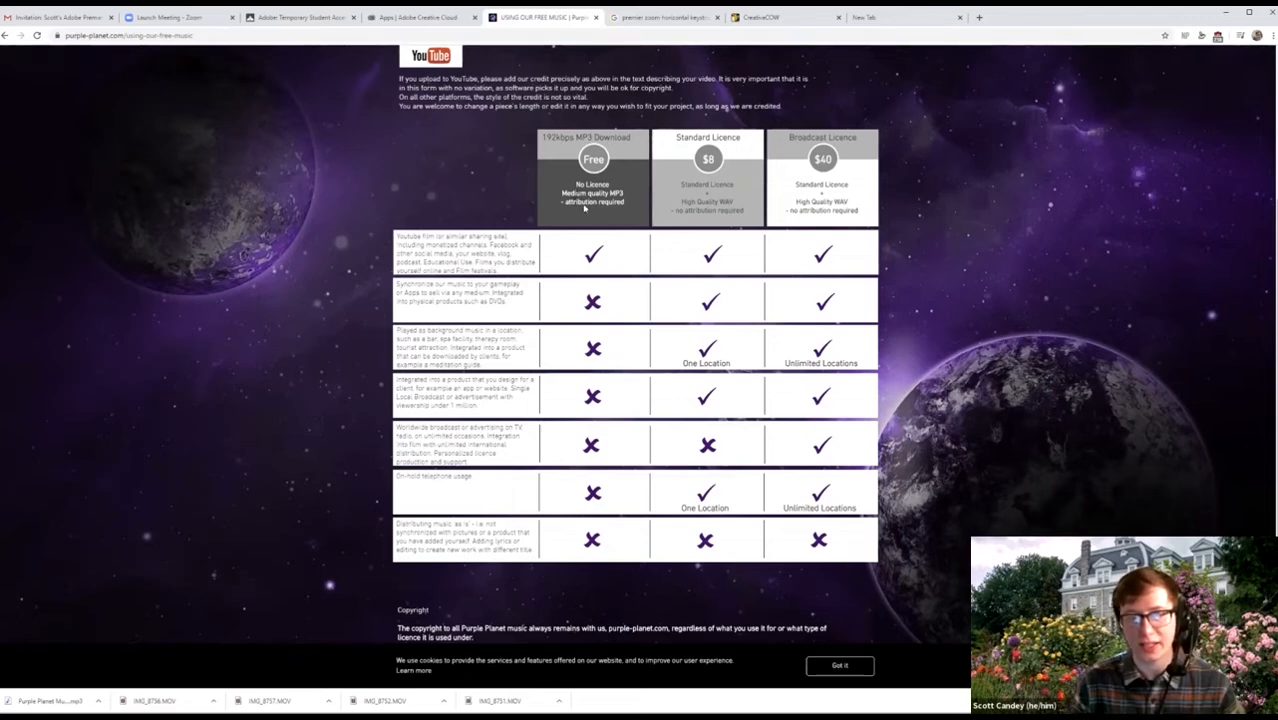
drag(466, 243, 470, 256)
click(468, 261)
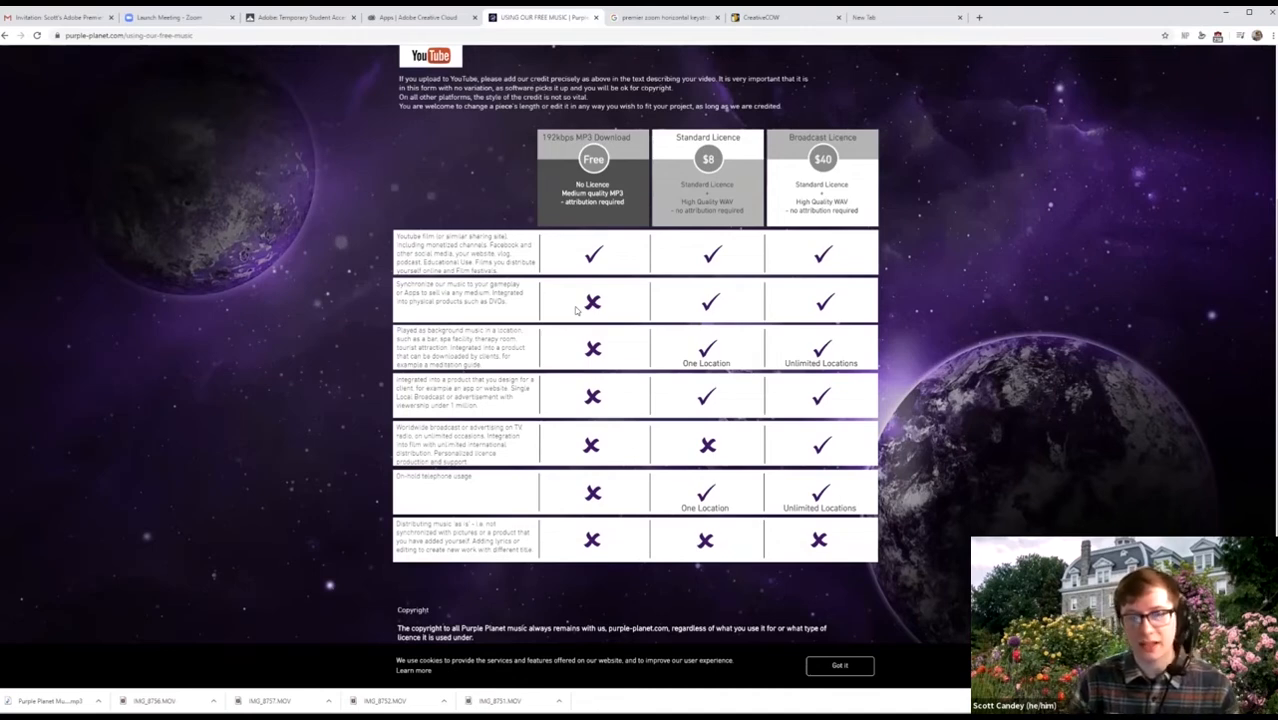
scroll(538, 213, up, 3)
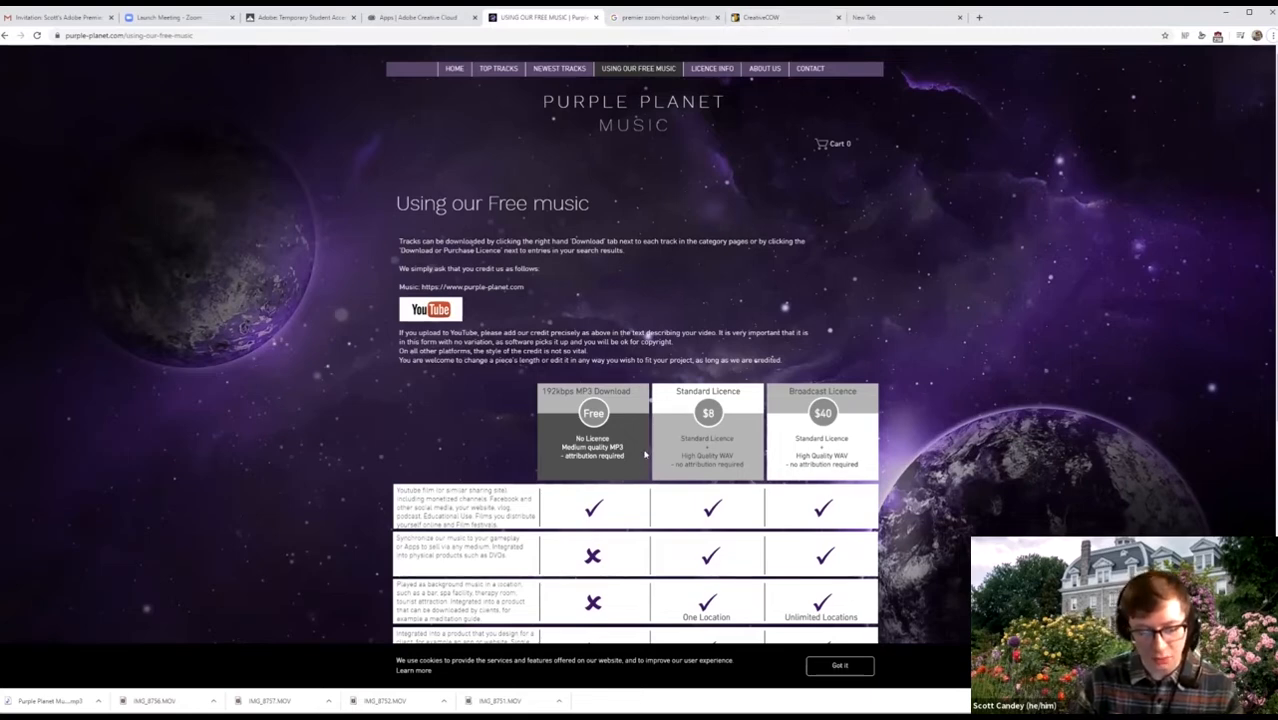
Go to ccmixter from a new tab and show its Editors' Picks and Hot Tracks listing.
key(ctrl+t)
text(ccmixter)
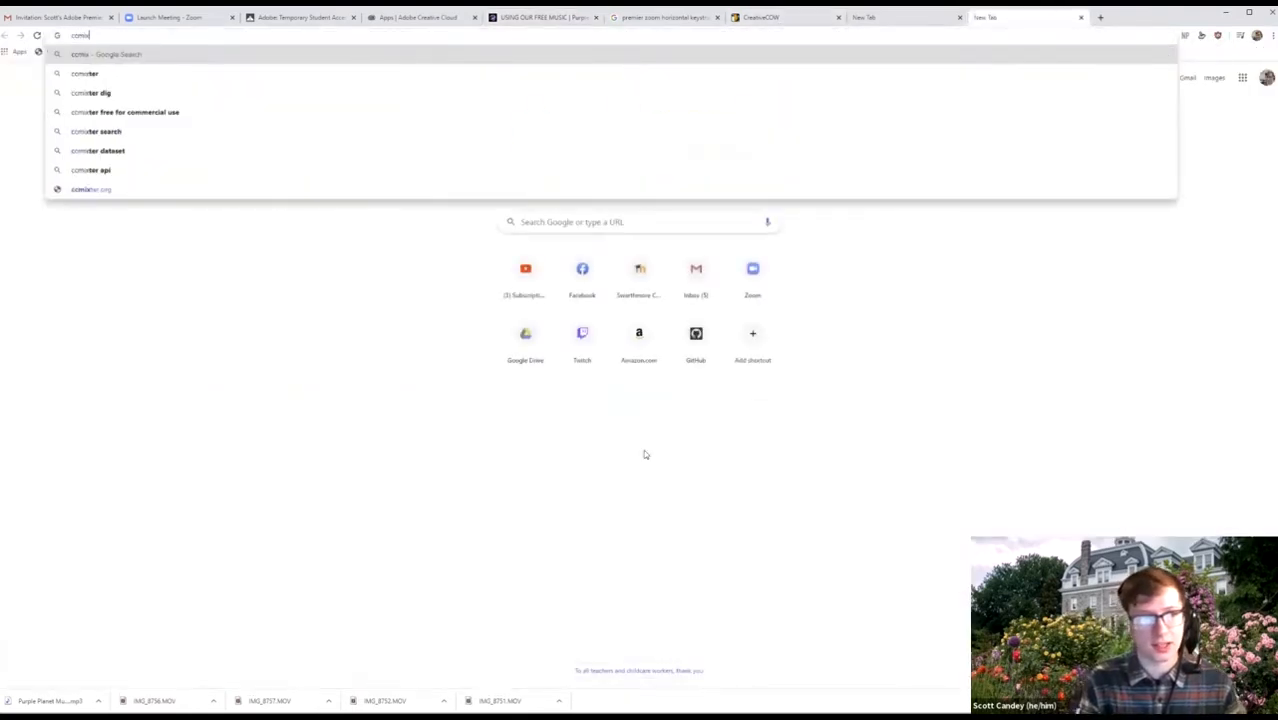
key(Return)
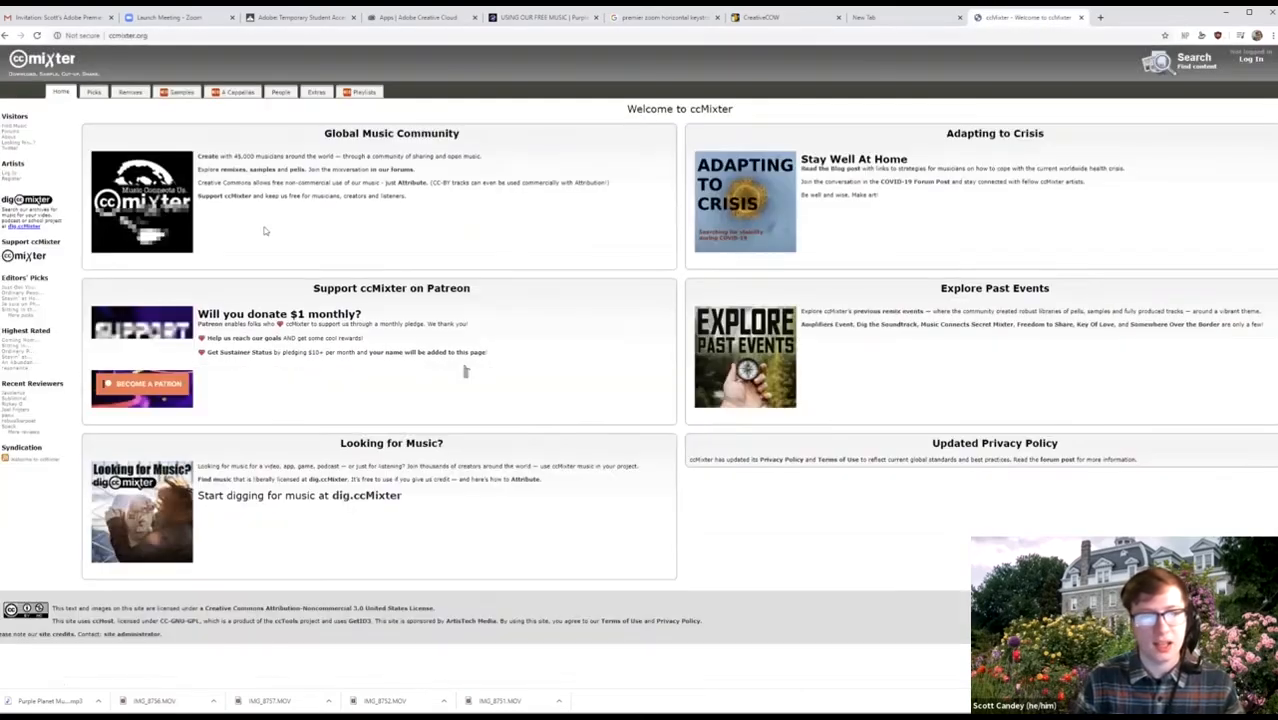
click(93, 91)
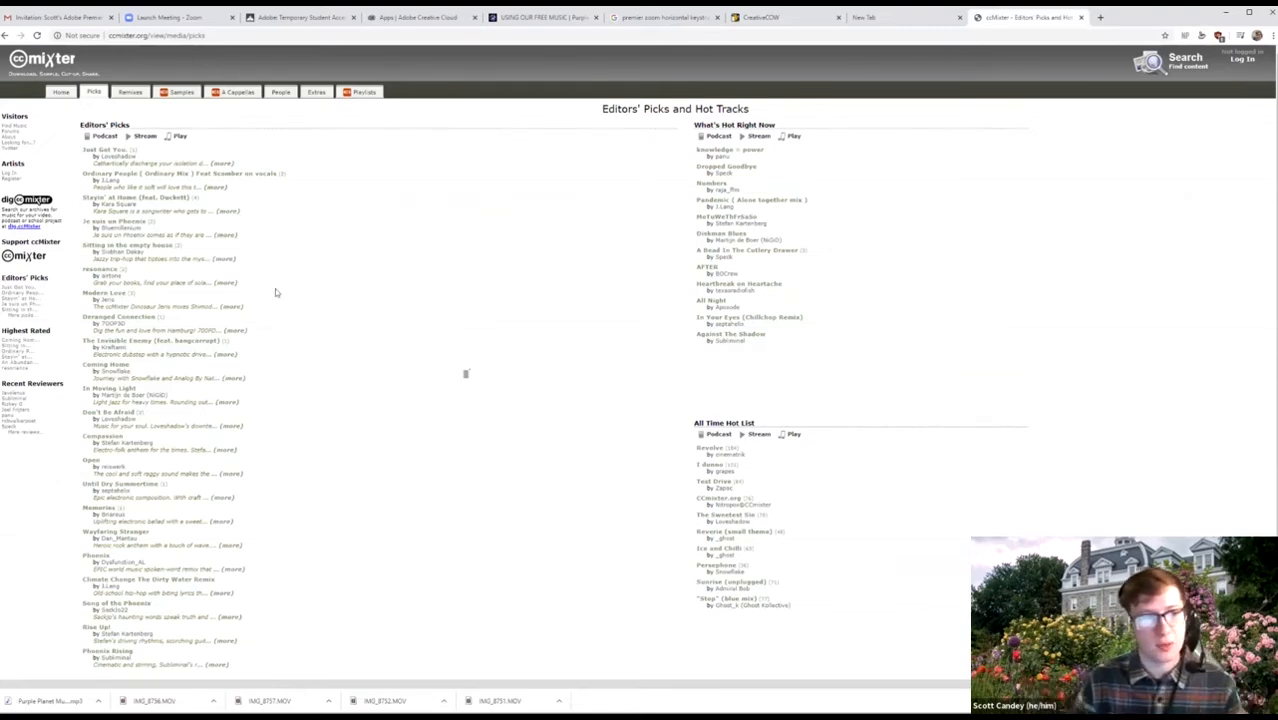
Preview 'A Bead In The Cutlery Drawer' in ccMixter's samples browser, then return to Premiere Pro.
click(183, 95)
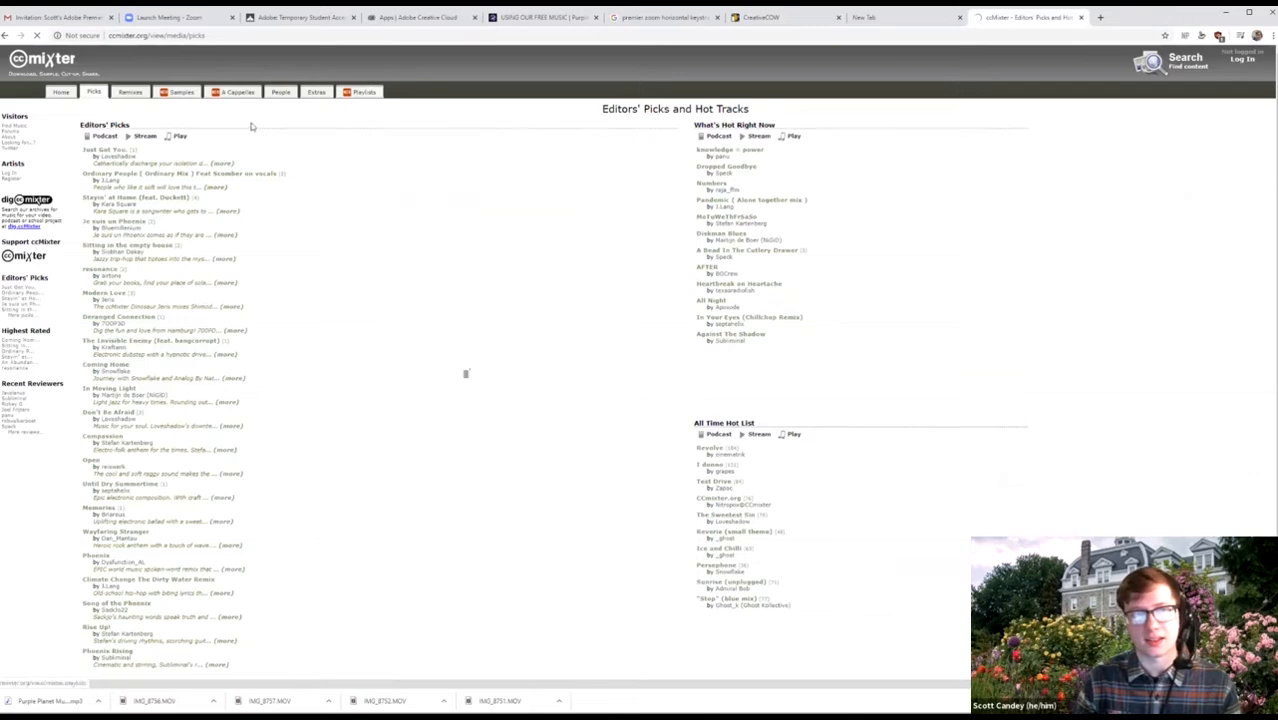
click(174, 94)
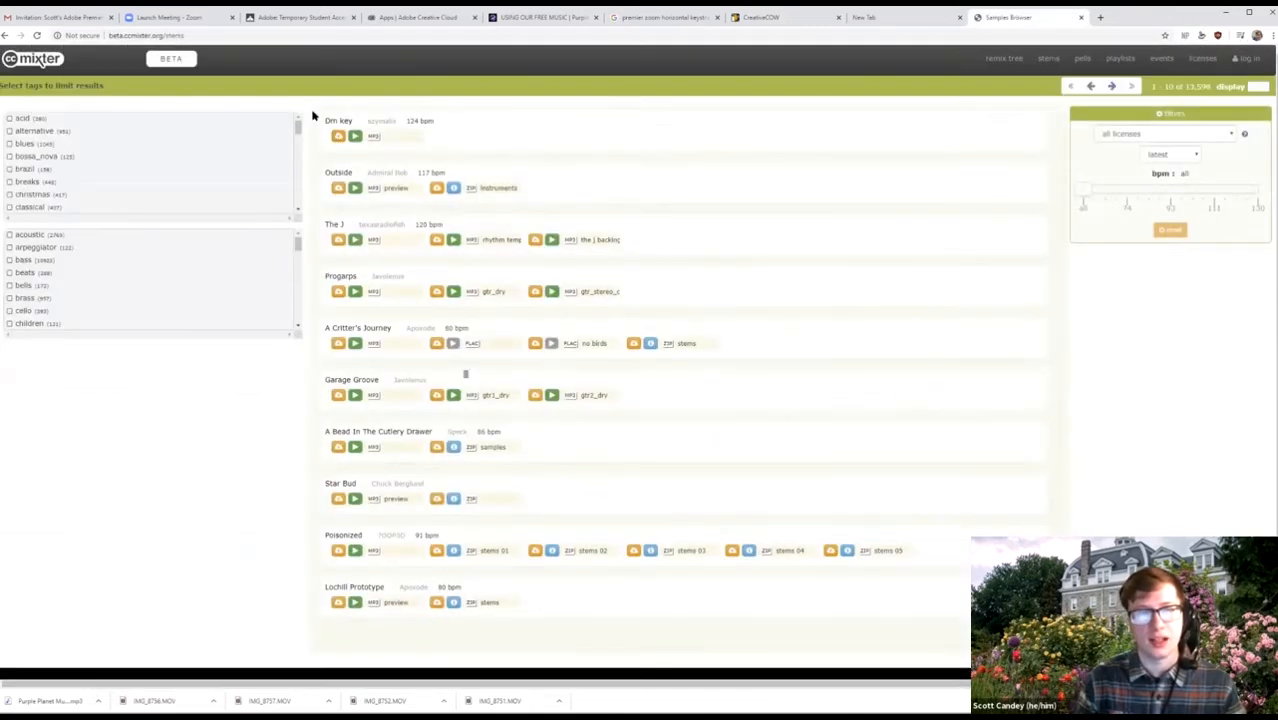
click(355, 447)
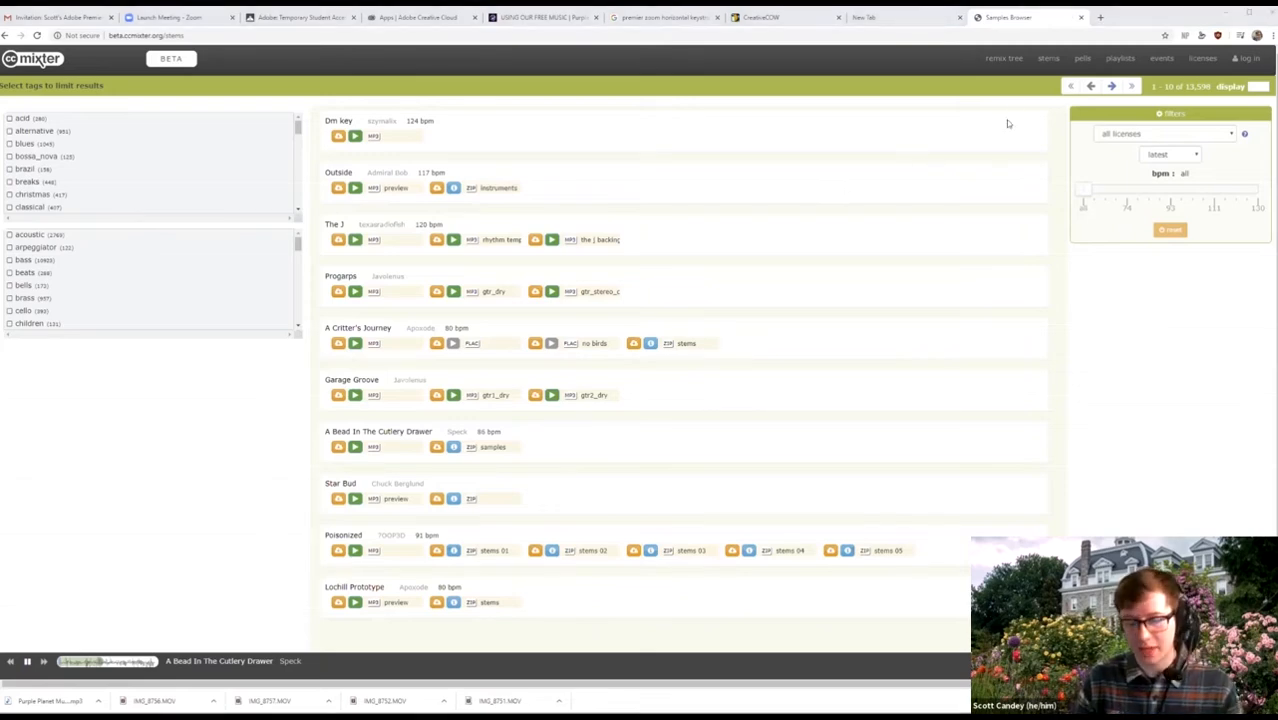
key(alt+Tab)
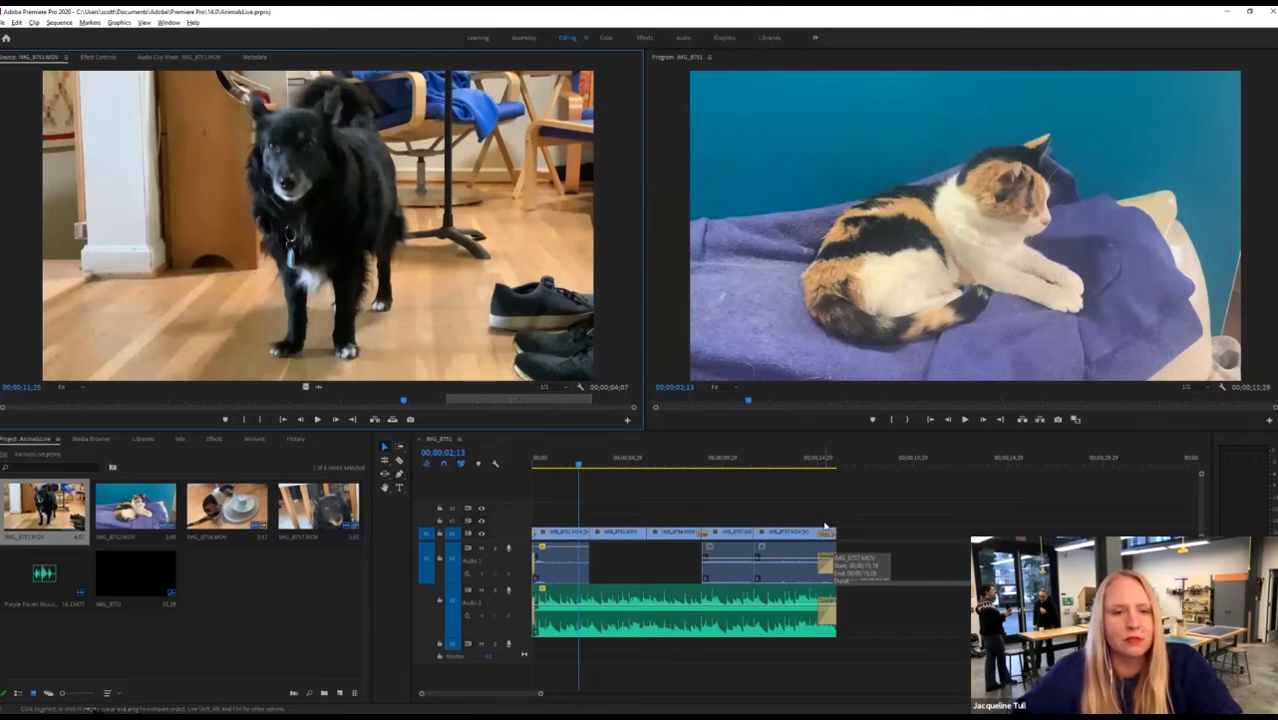
Set the second dog clip's speed to 150% in Speed/Duration.
click(618, 536)
click(625, 464)
right_click(602, 539)
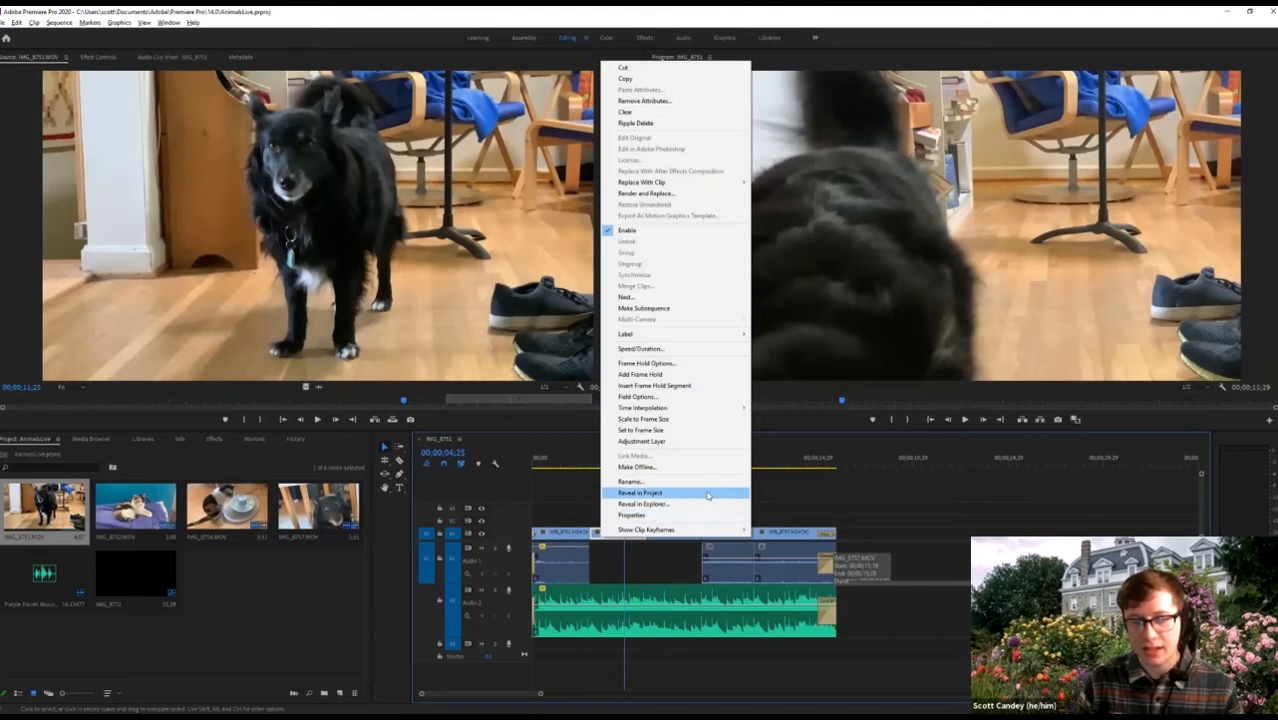
mouse_move(677, 410)
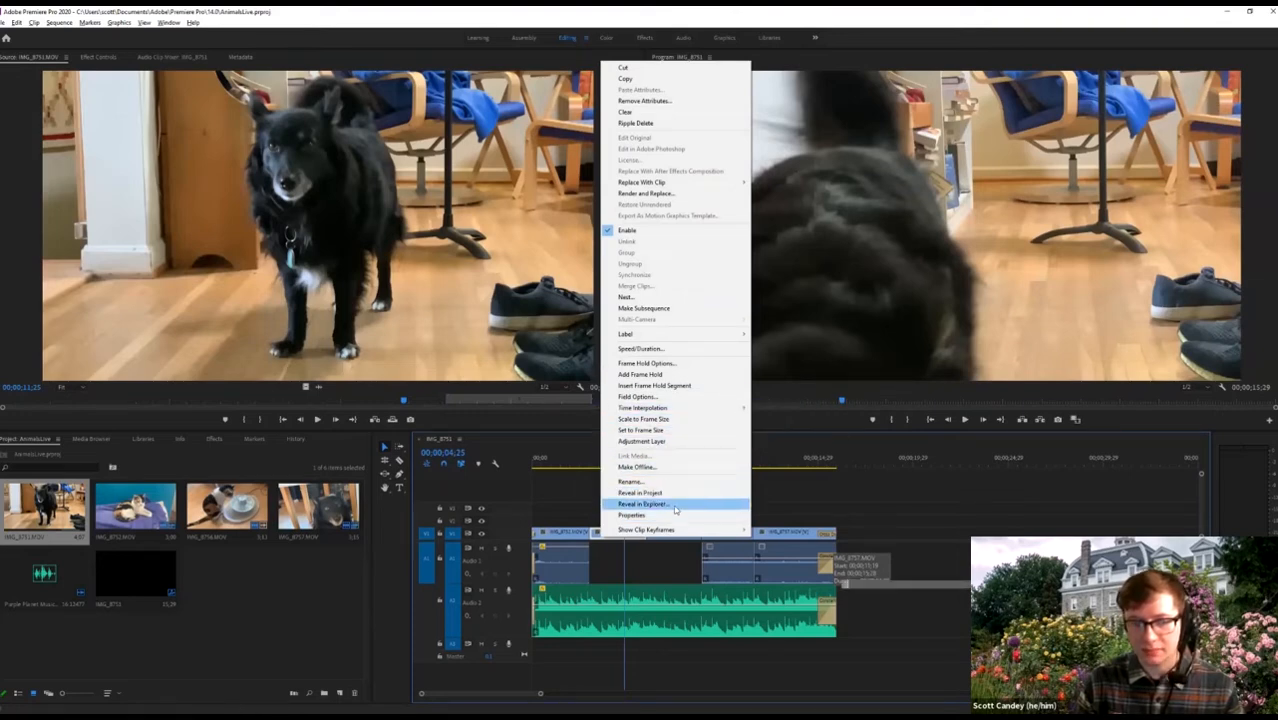
click(660, 349)
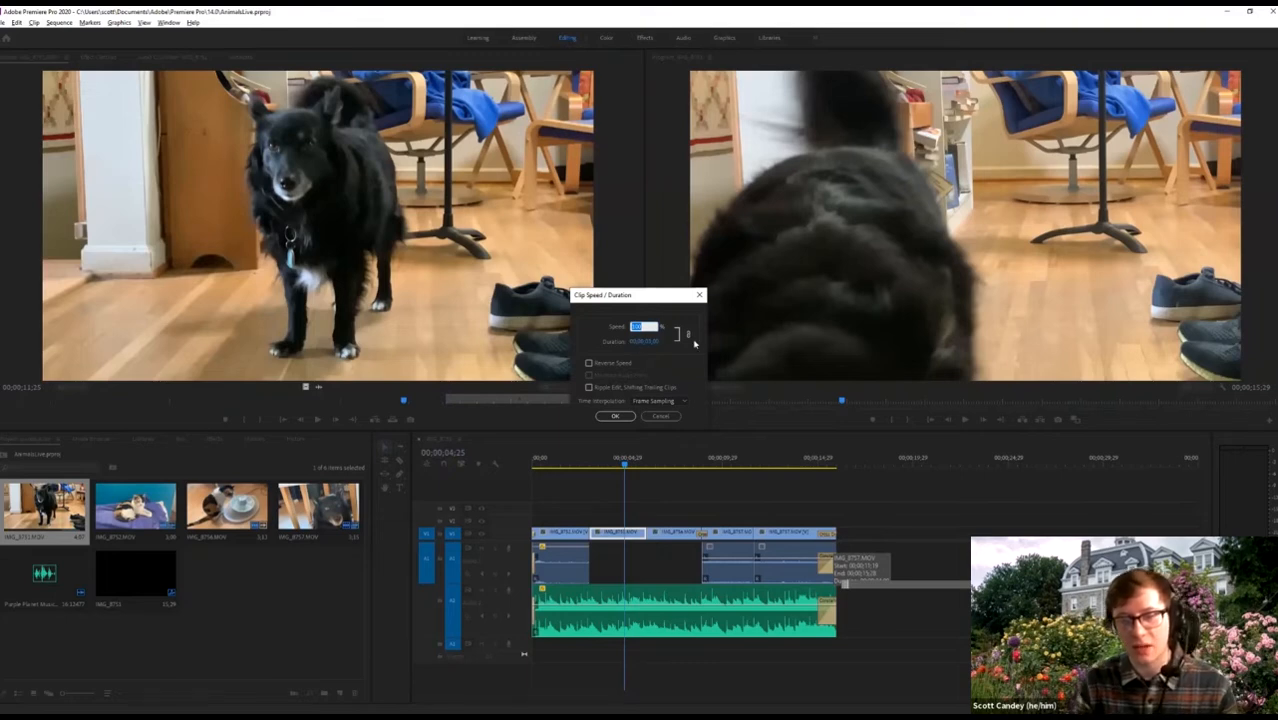
text(150)
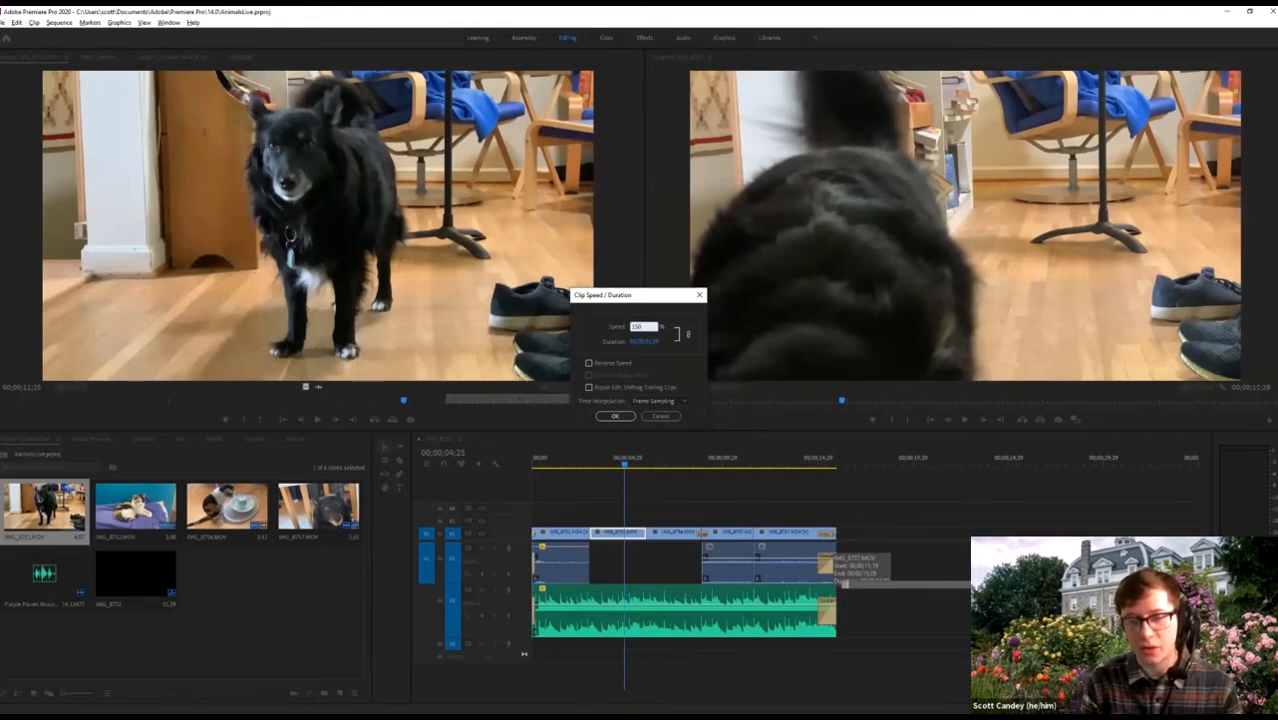
key(Return)
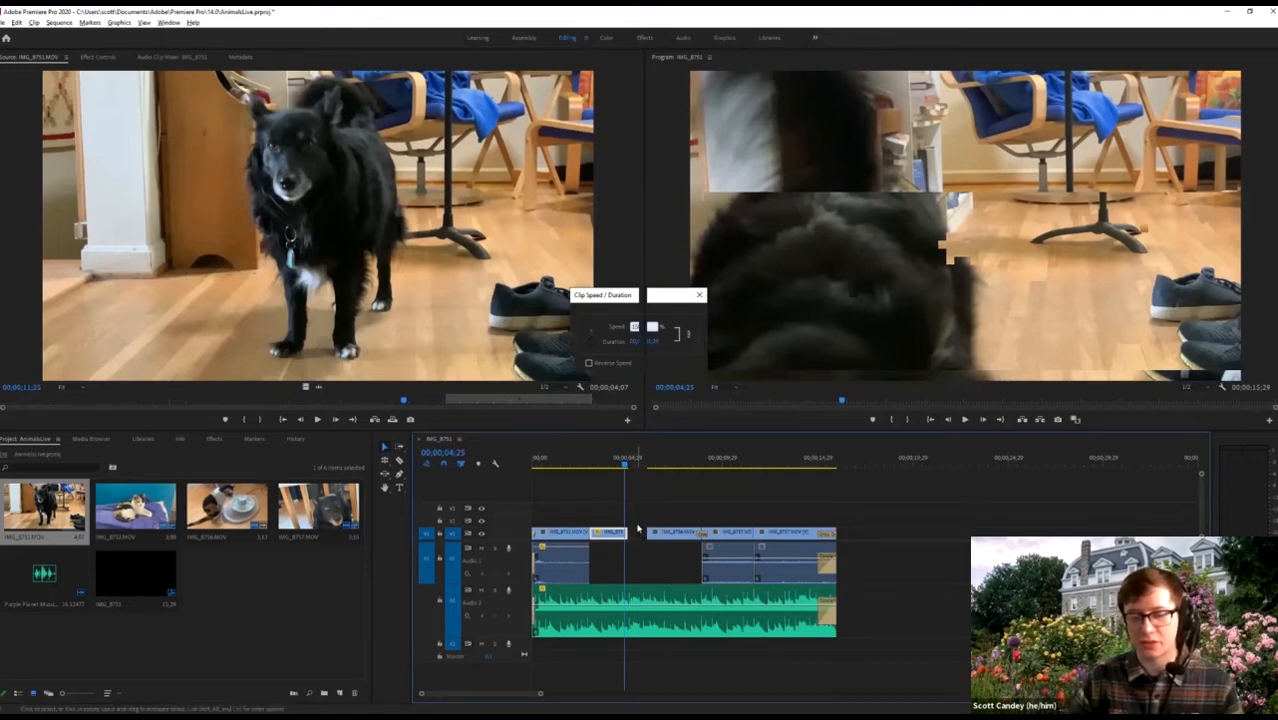
Reapply 150% speed with Ripple Edit, Shifting Trailing Clips so later clips close the gap.
right_click(625, 540)
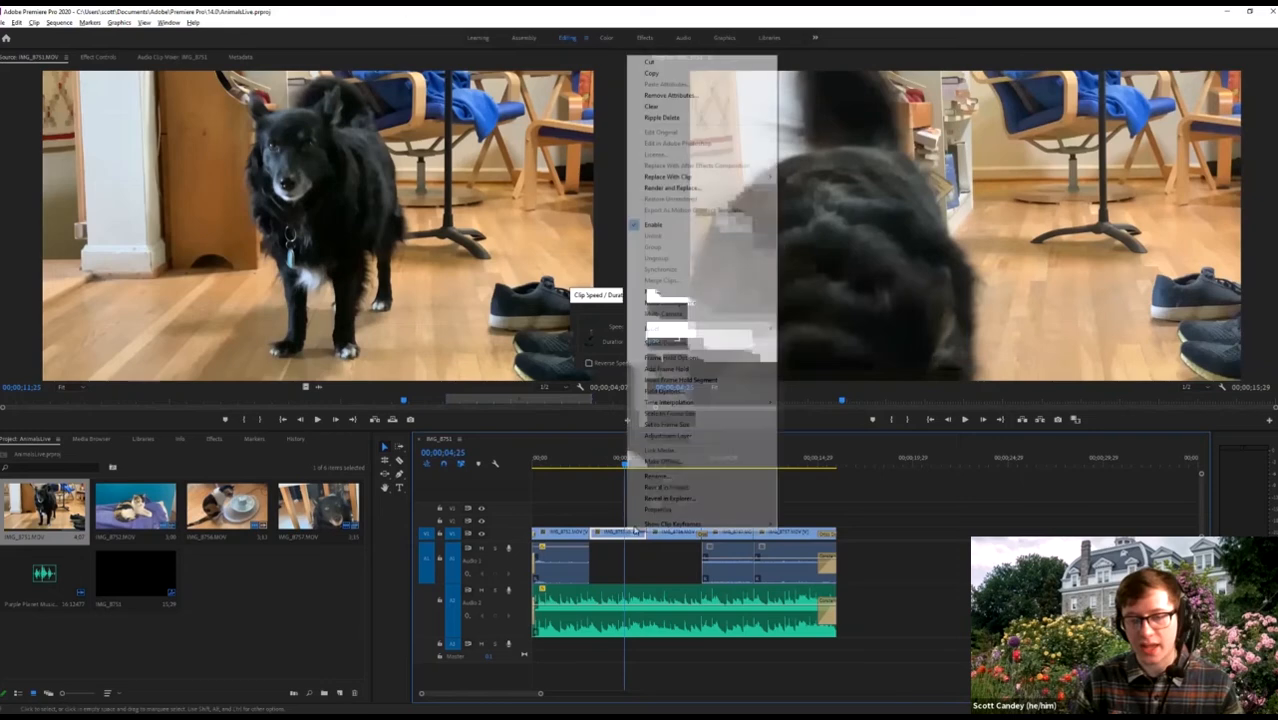
click(671, 343)
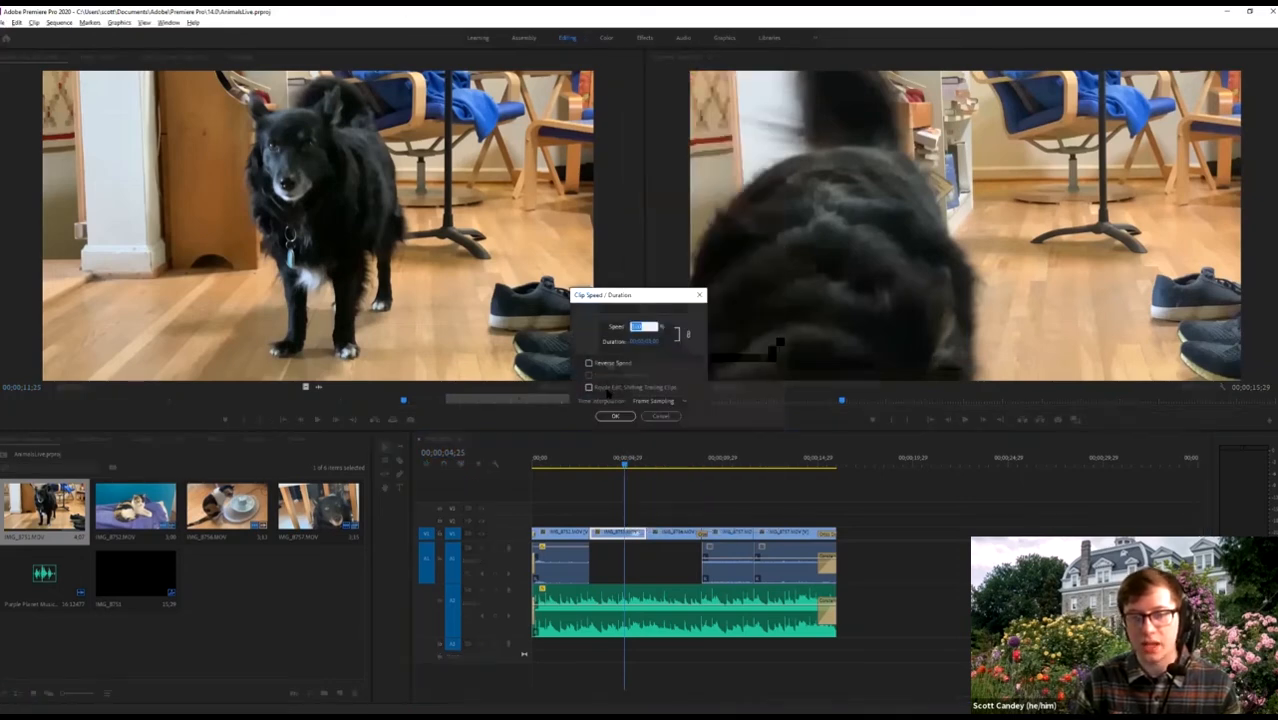
click(607, 393)
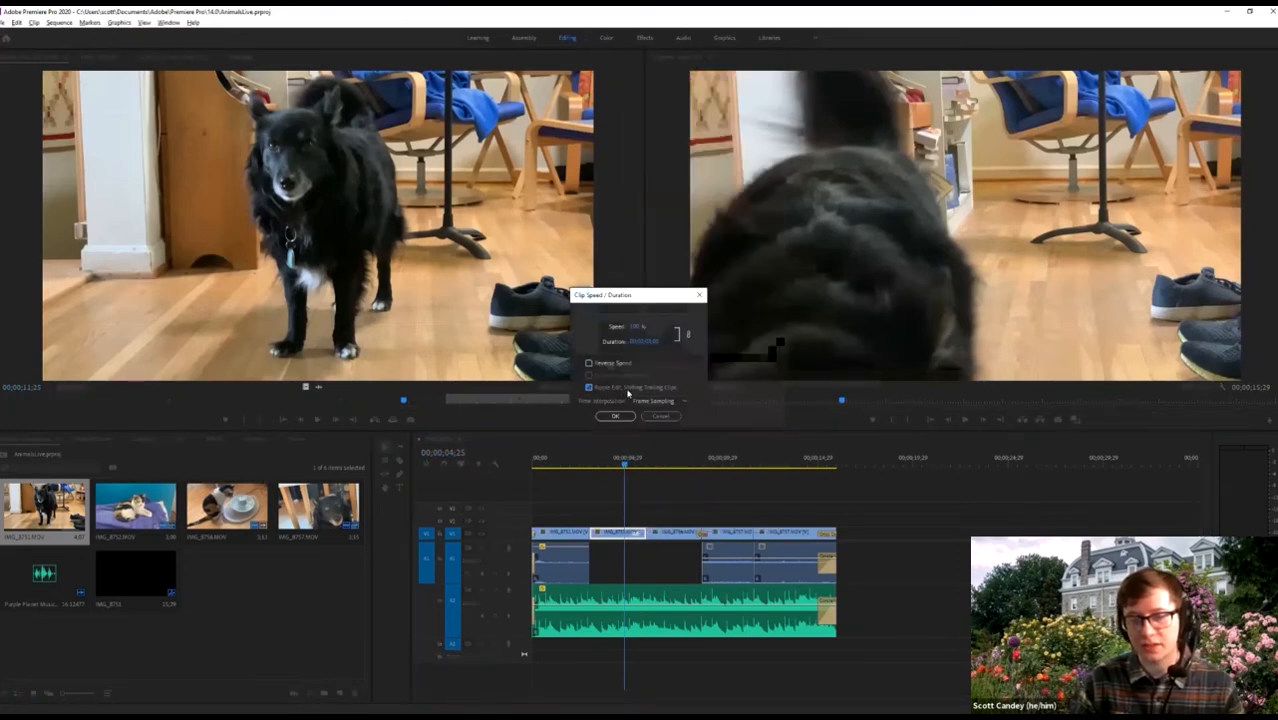
click(632, 327)
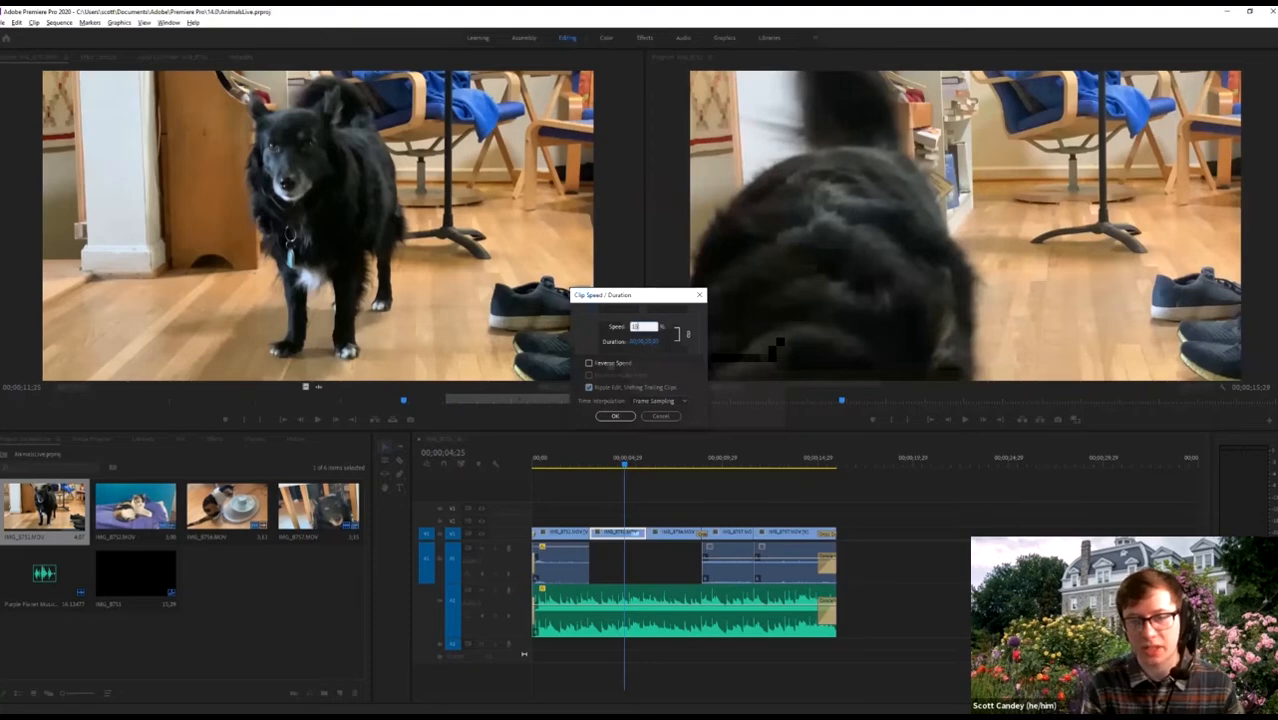
text(150)
key(Return)
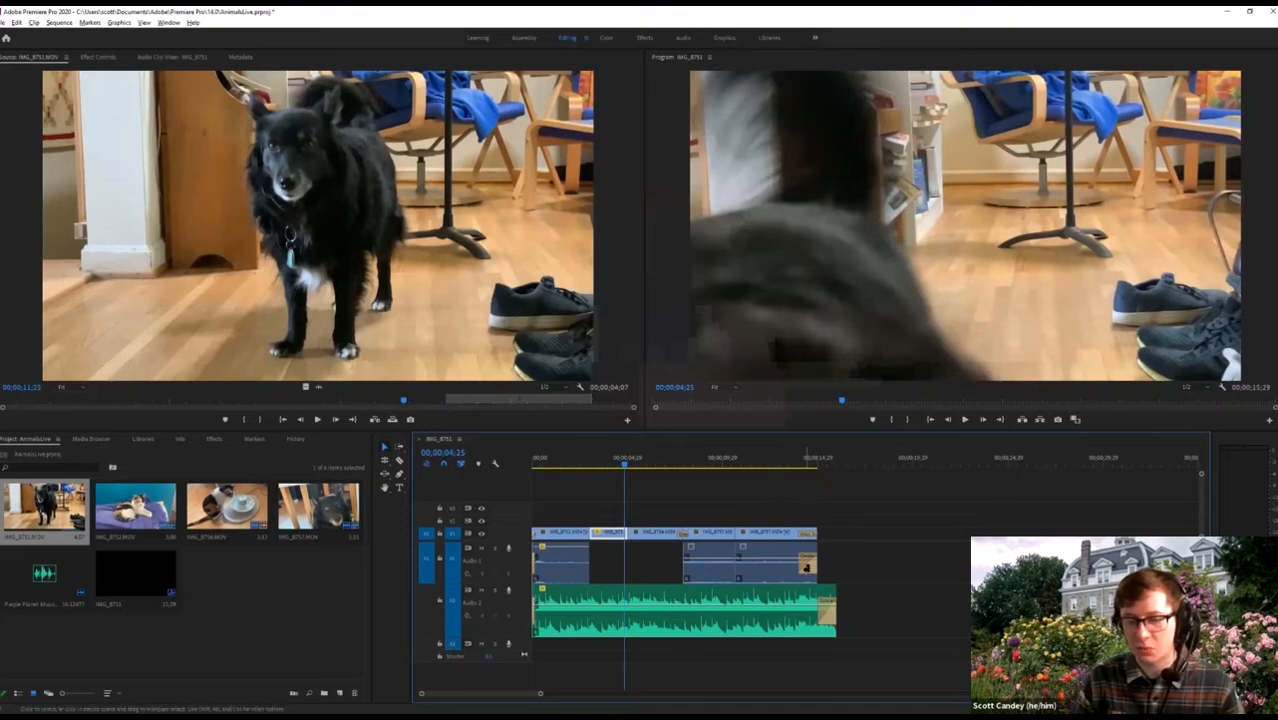
Drag the last video clip's right edge out to the end of the music.
click(648, 532)
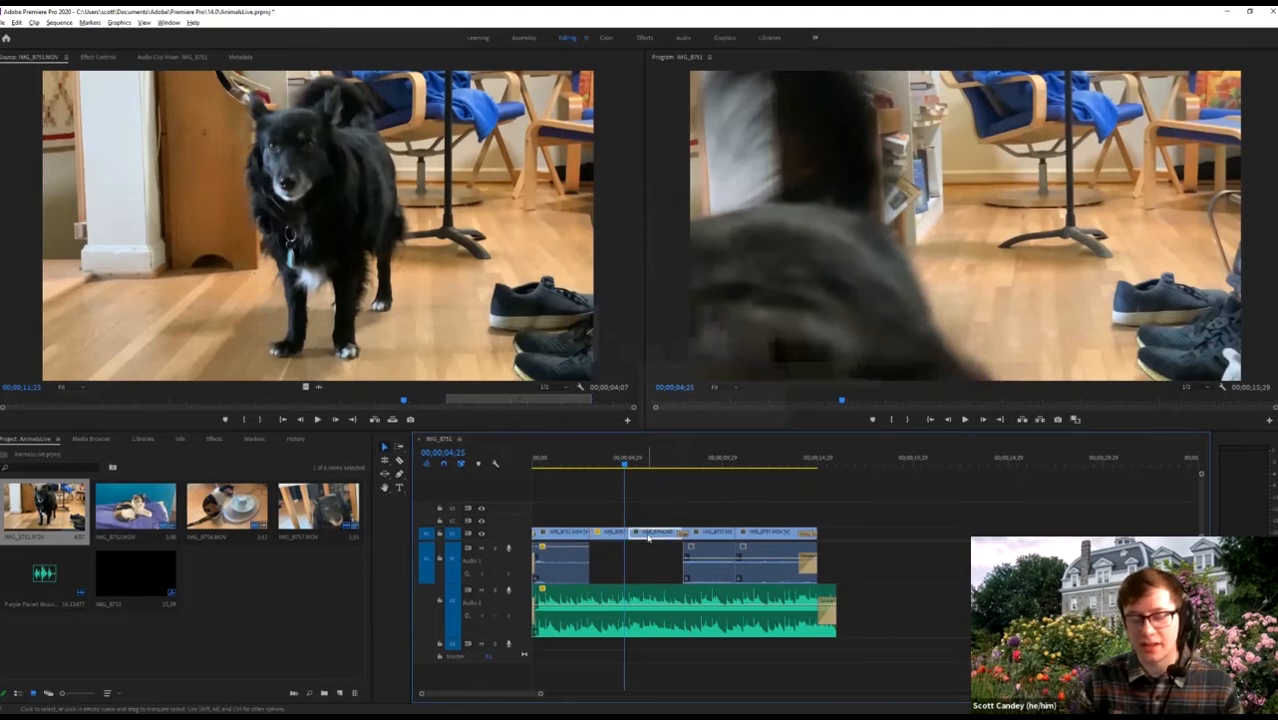
right_click(648, 536)
click(858, 505)
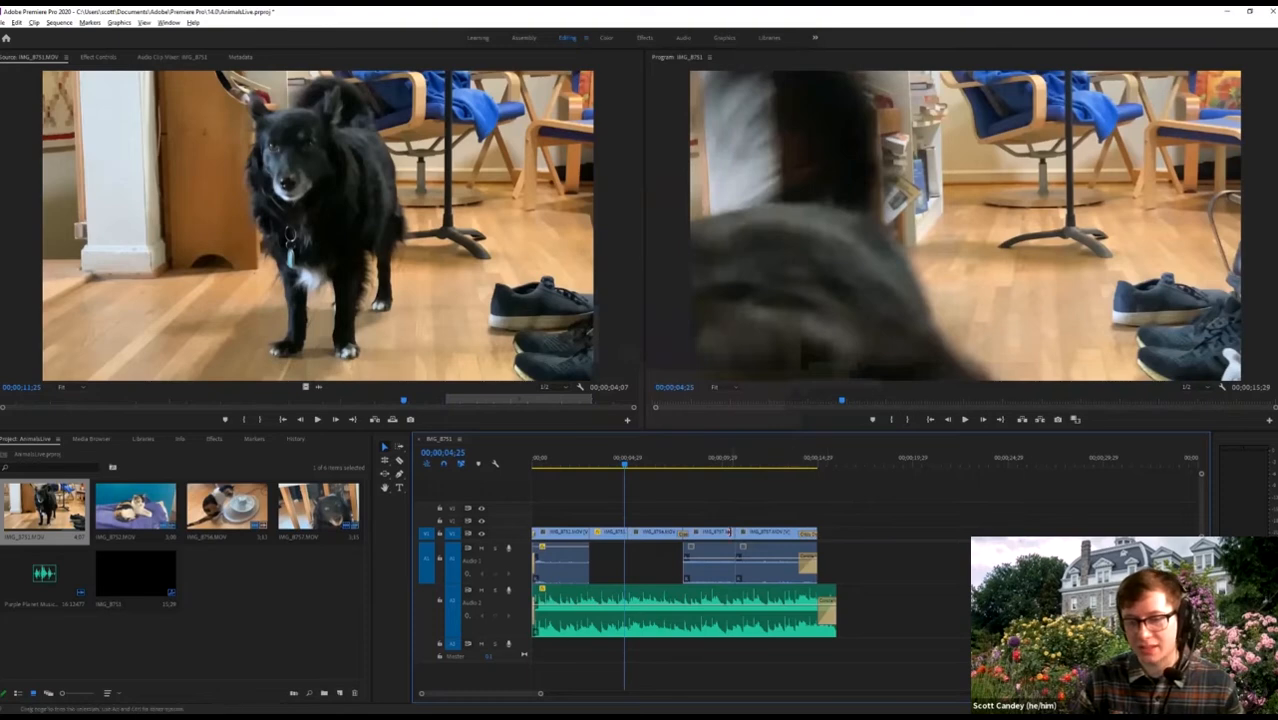
drag(814, 532, 836, 534)
Scrub and play back the end of the sequence to check the lengthened clip.
click(822, 463)
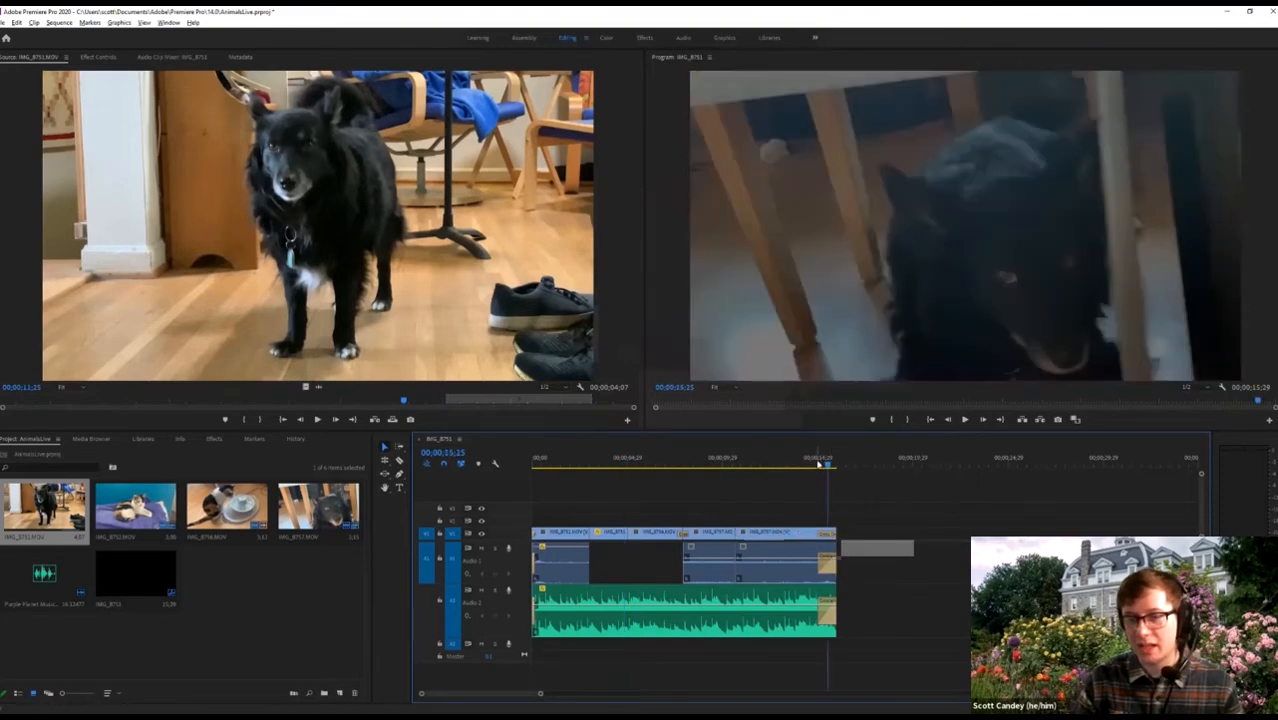
drag(814, 468, 571, 468)
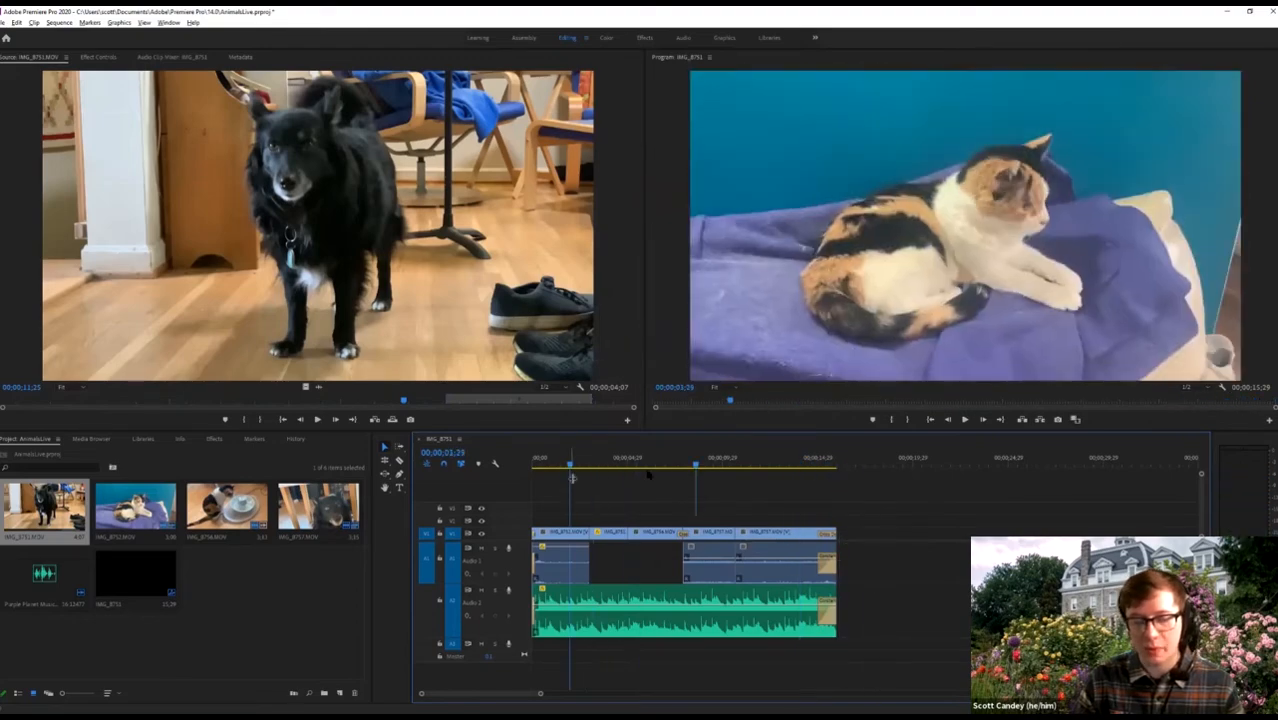
key(space)
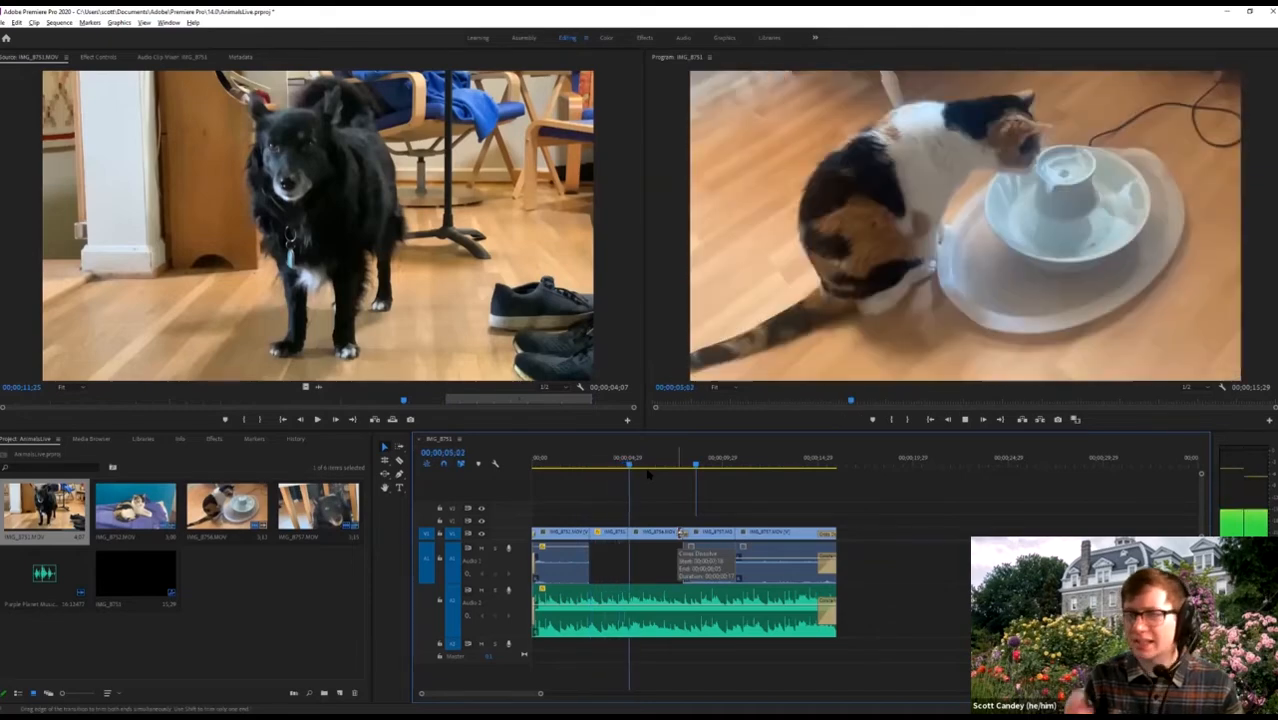
key(space)
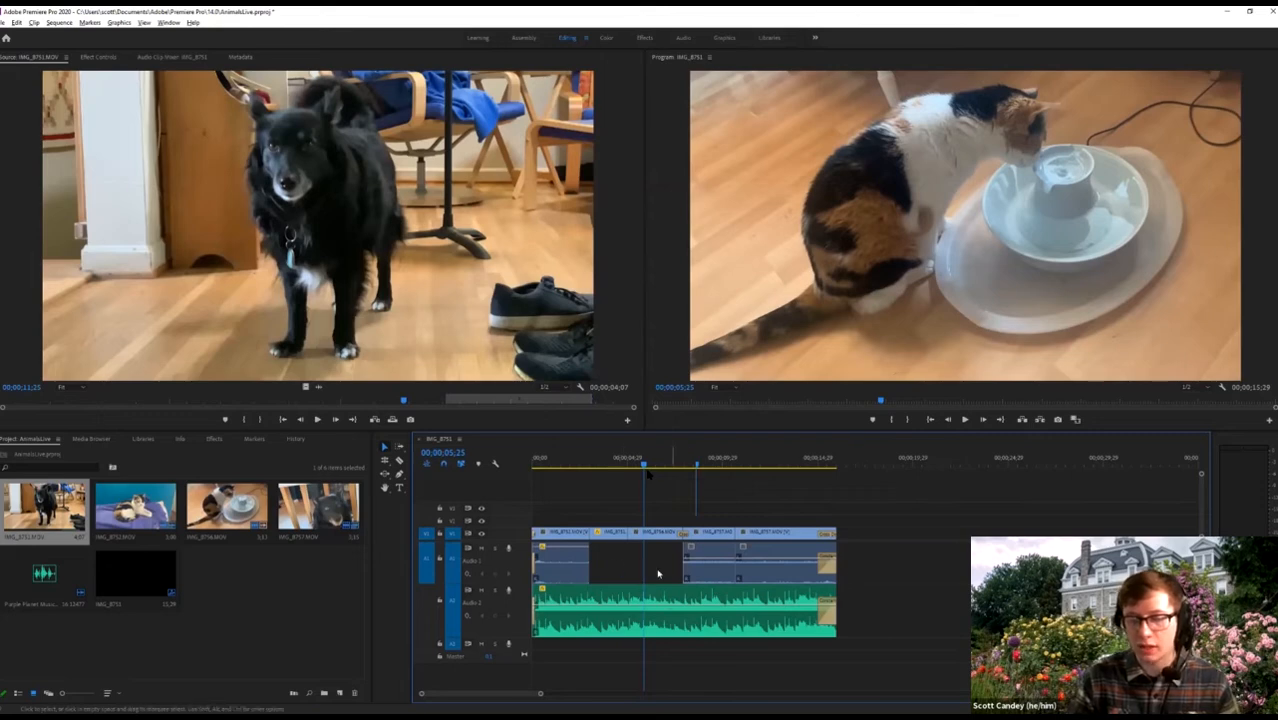
right_click(645, 603)
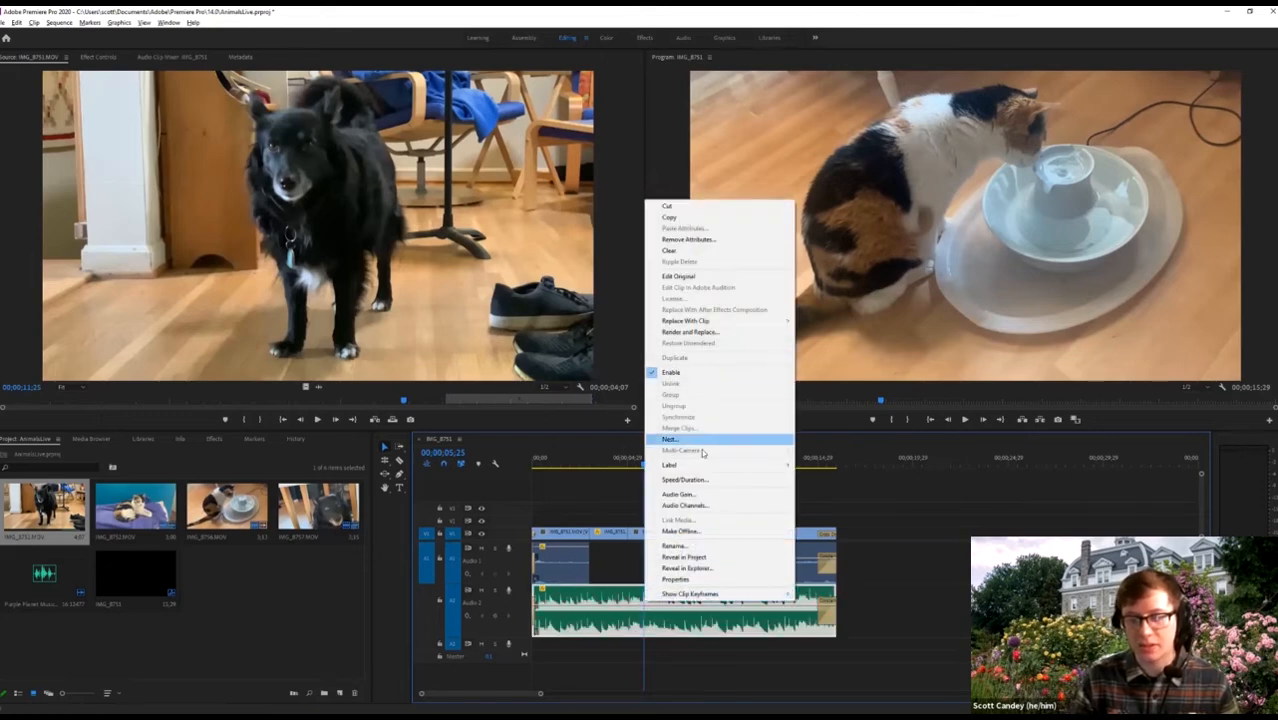
Set the music clip's speed to 106% and play the sequence from the start.
click(697, 480)
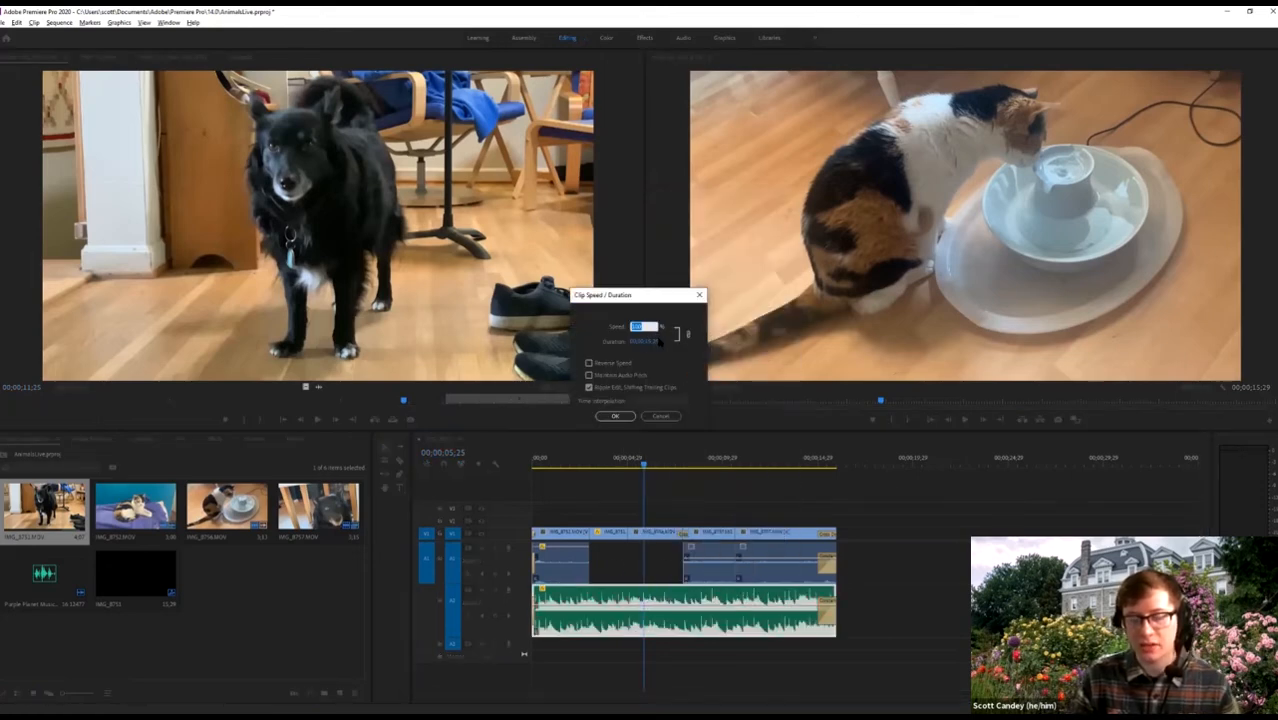
text(106)
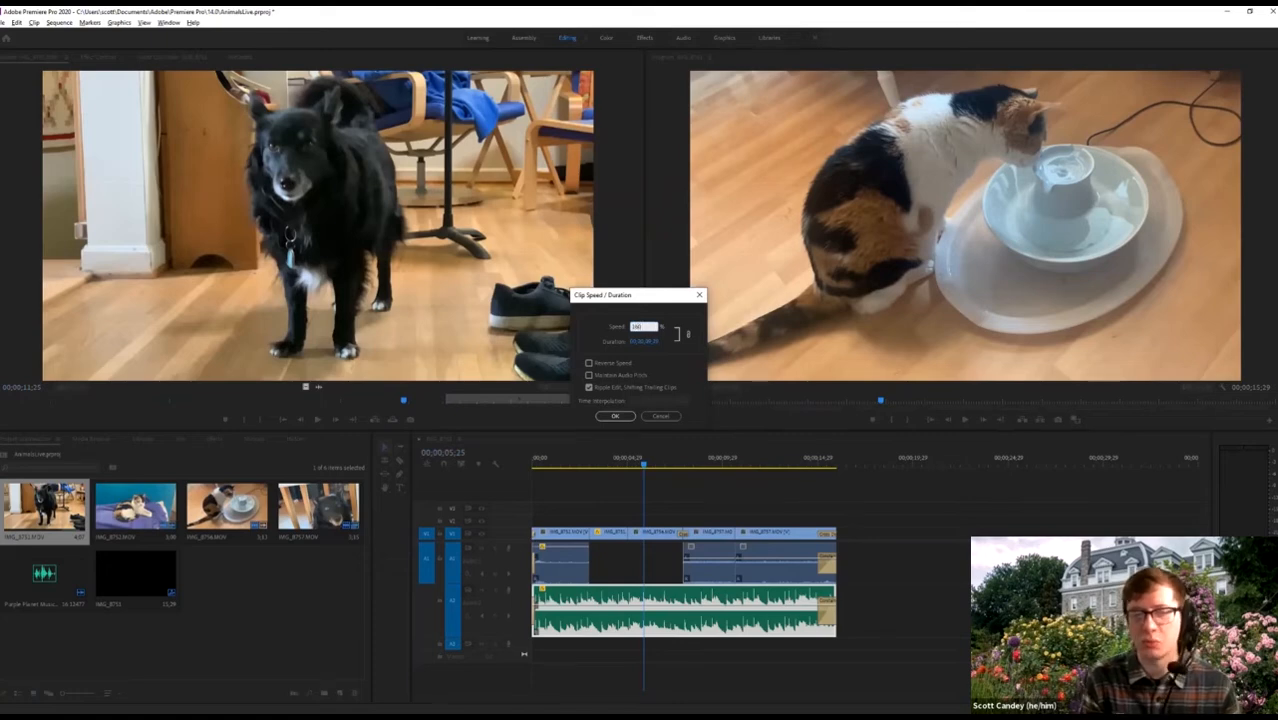
key(Return)
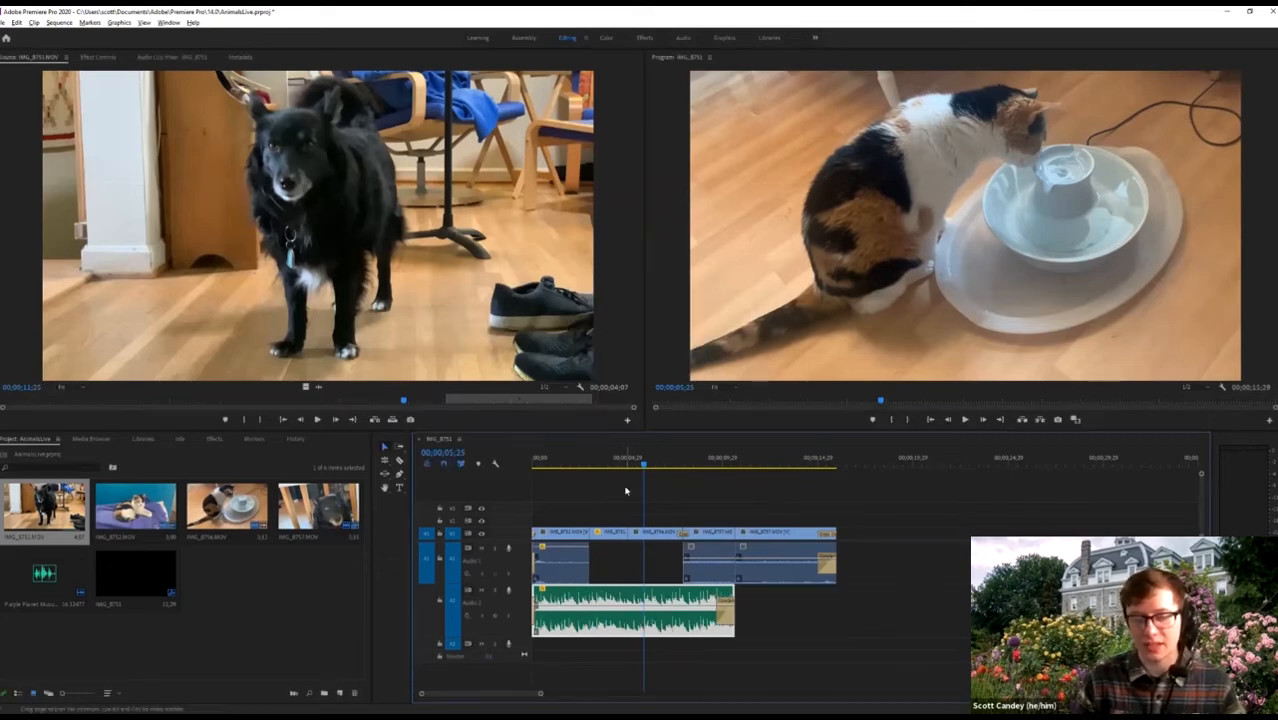
key(Home)
key(space)
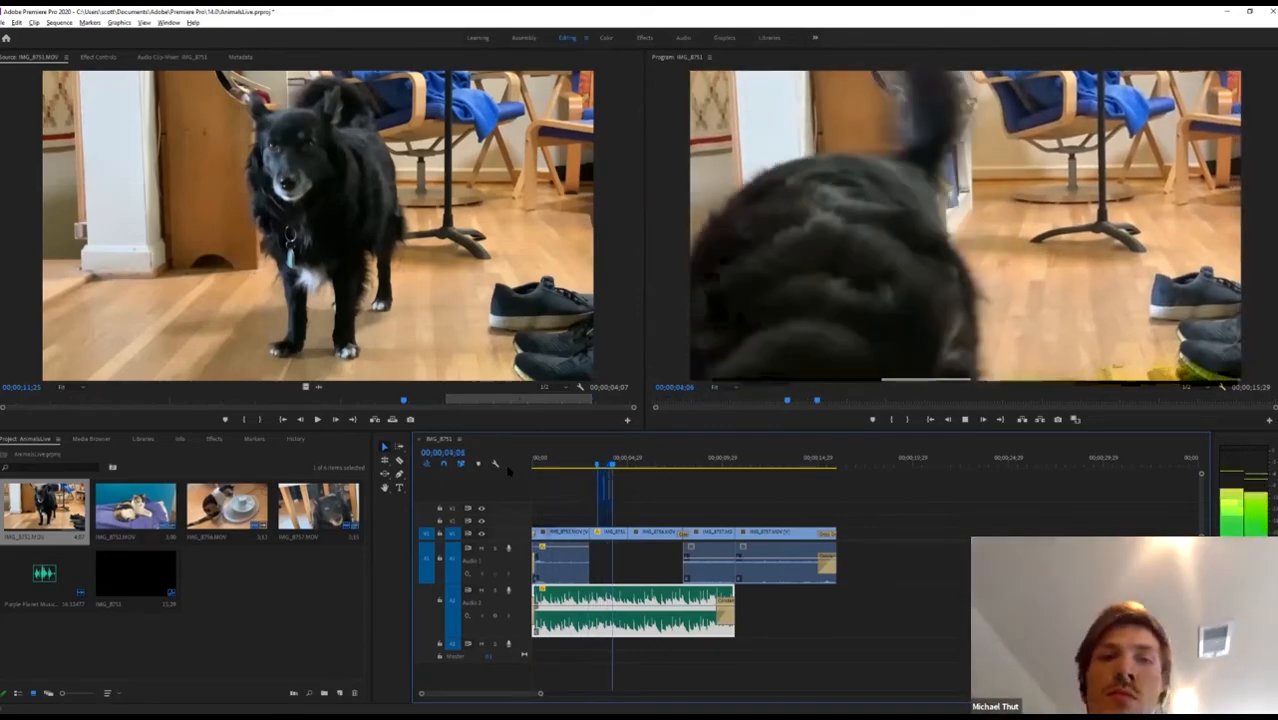
key(space)
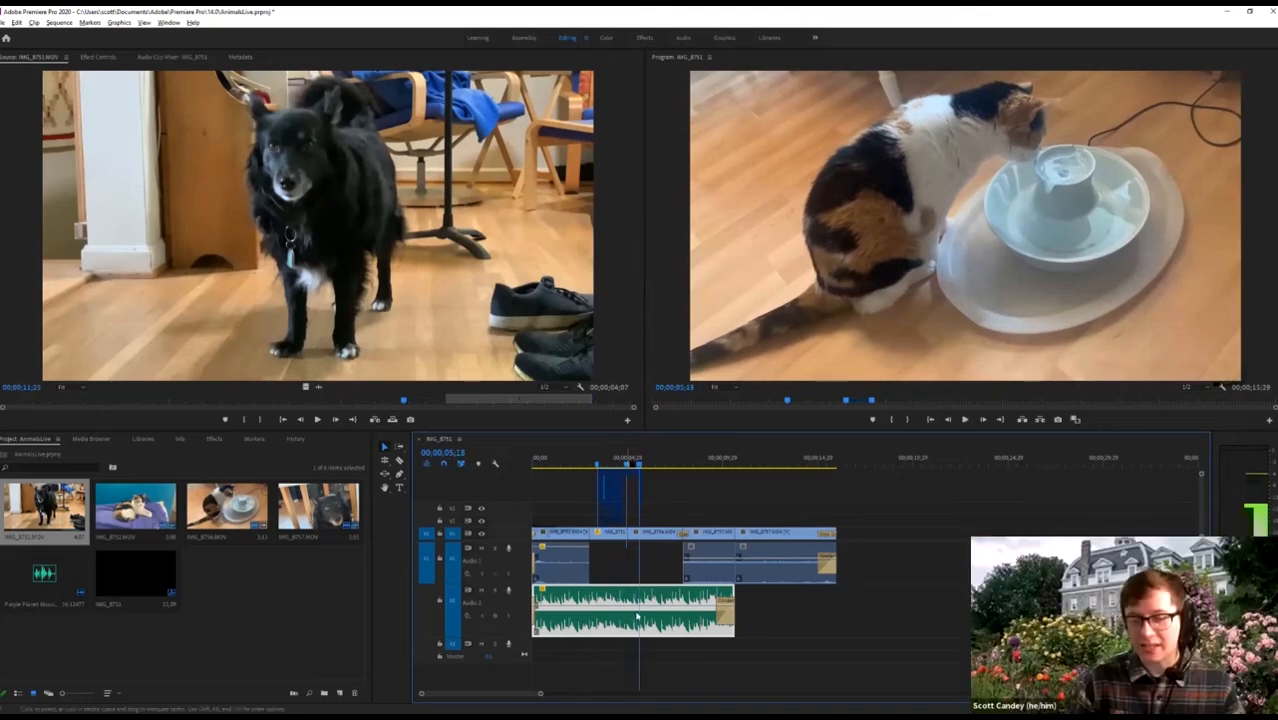
Extend the music to end with the last video clip and clear the In/Out range.
right_click(649, 599)
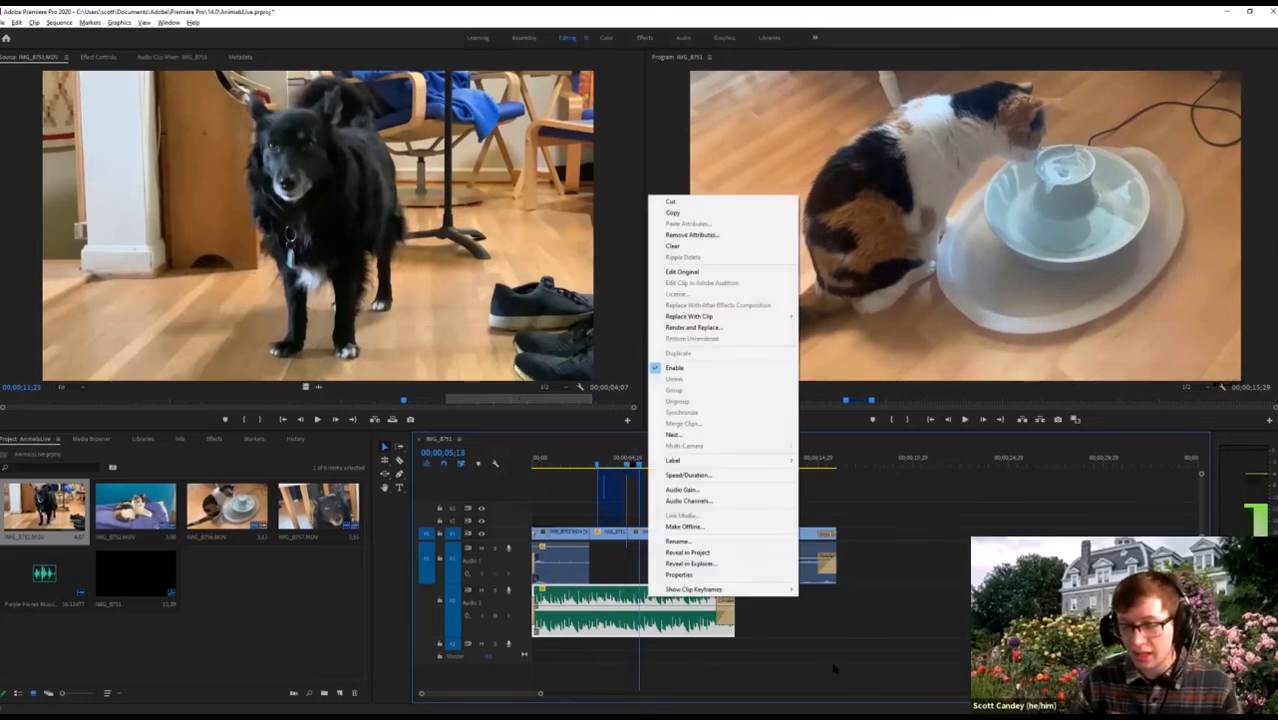
click(831, 637)
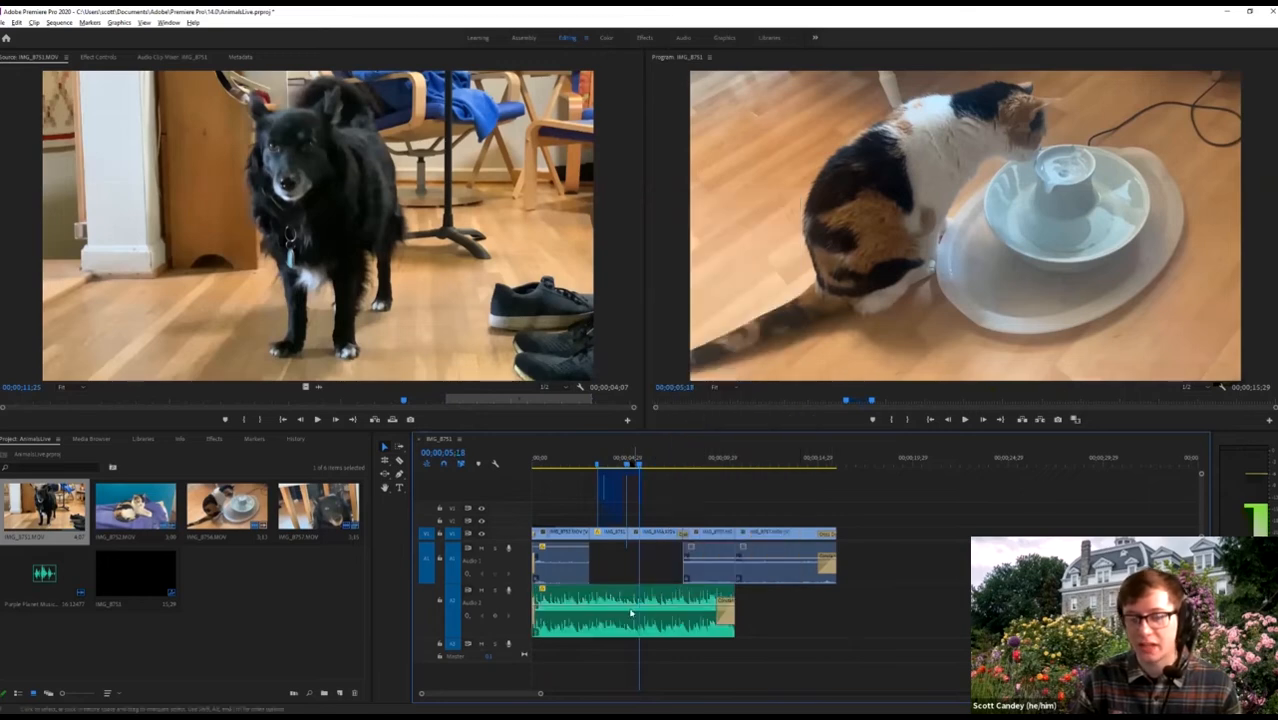
click(685, 601)
drag(733, 603, 836, 603)
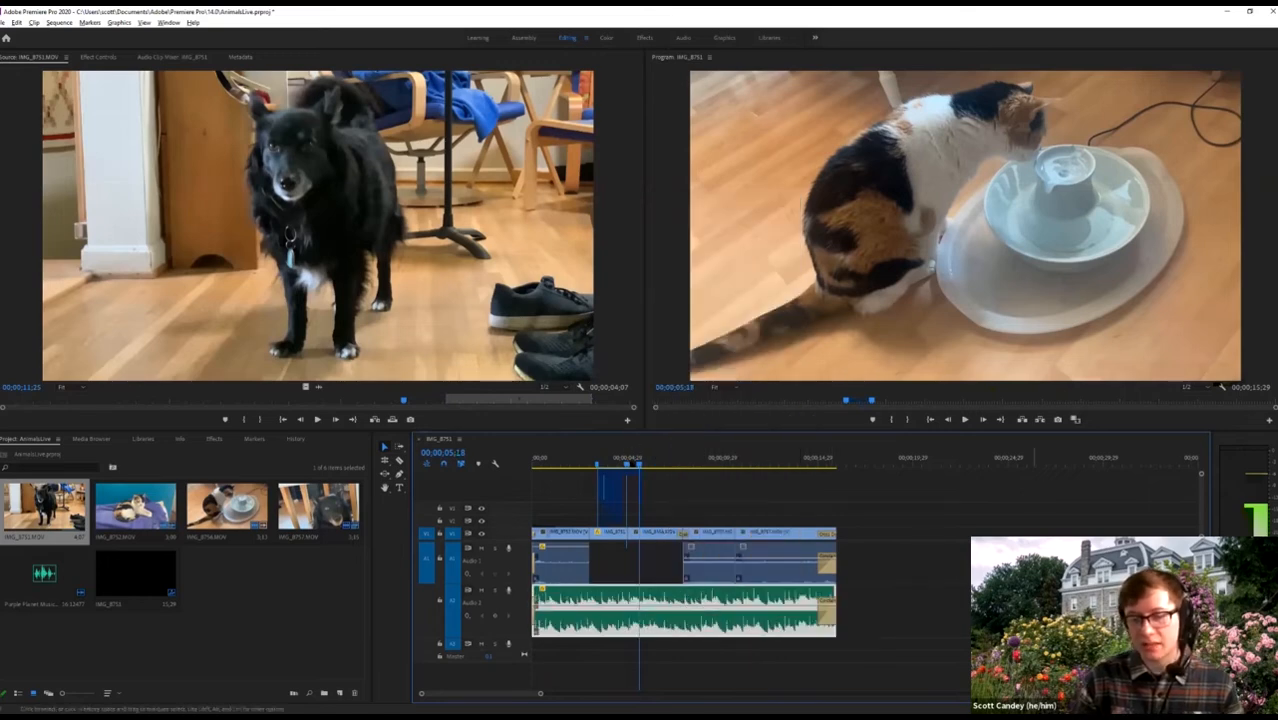
click(875, 604)
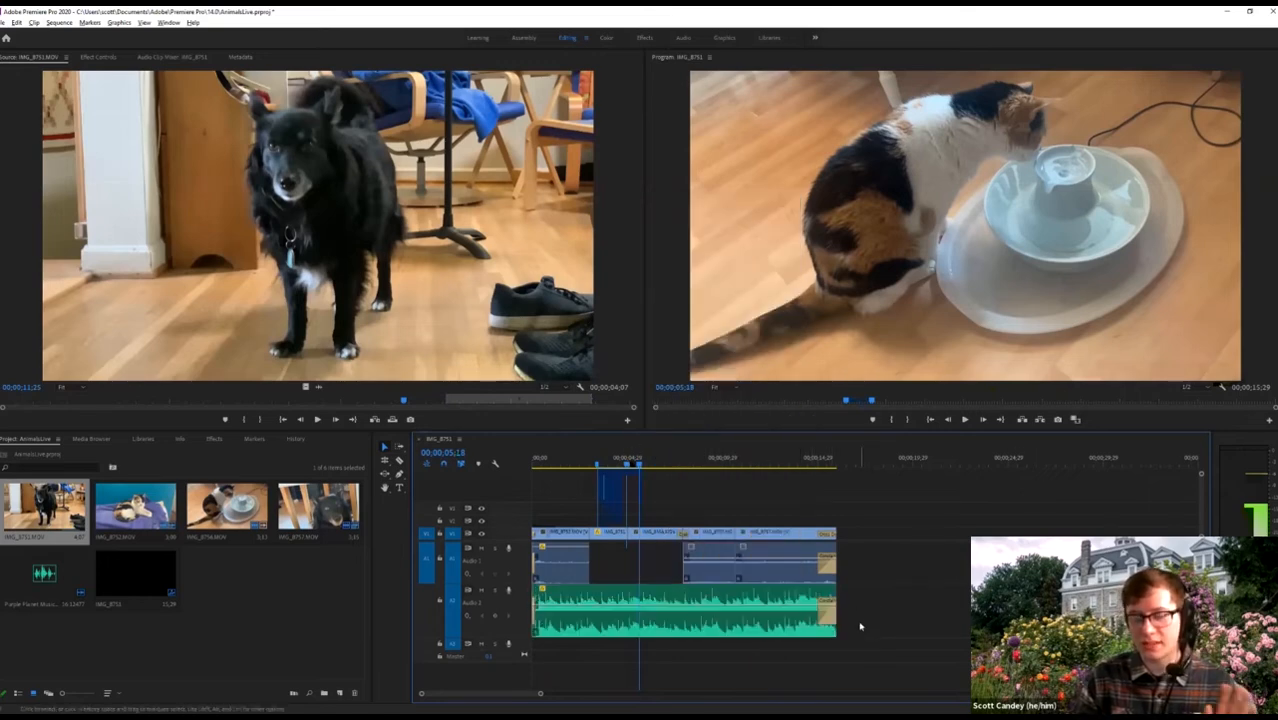
key(ctrl+shift+x)
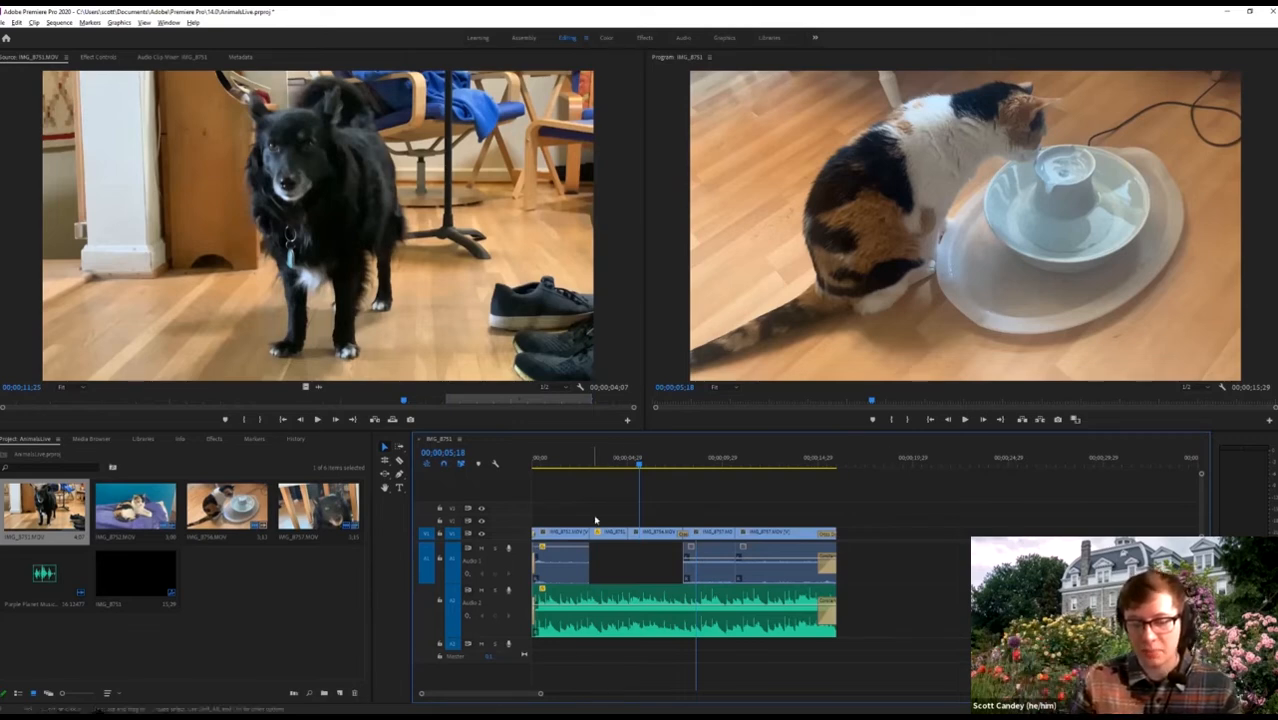
right_click(662, 540)
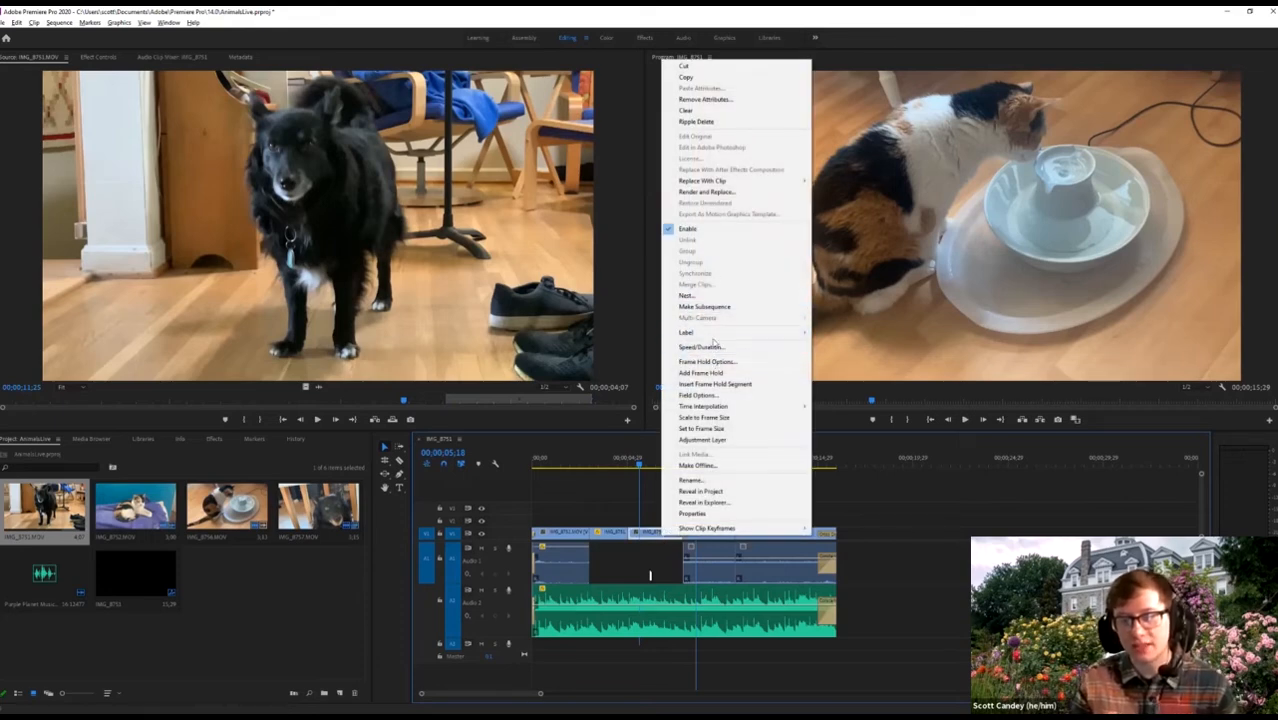
Set the cat-at-the-fountain clip's speed to 75% and play it back.
click(714, 347)
text(75)
key(Return)
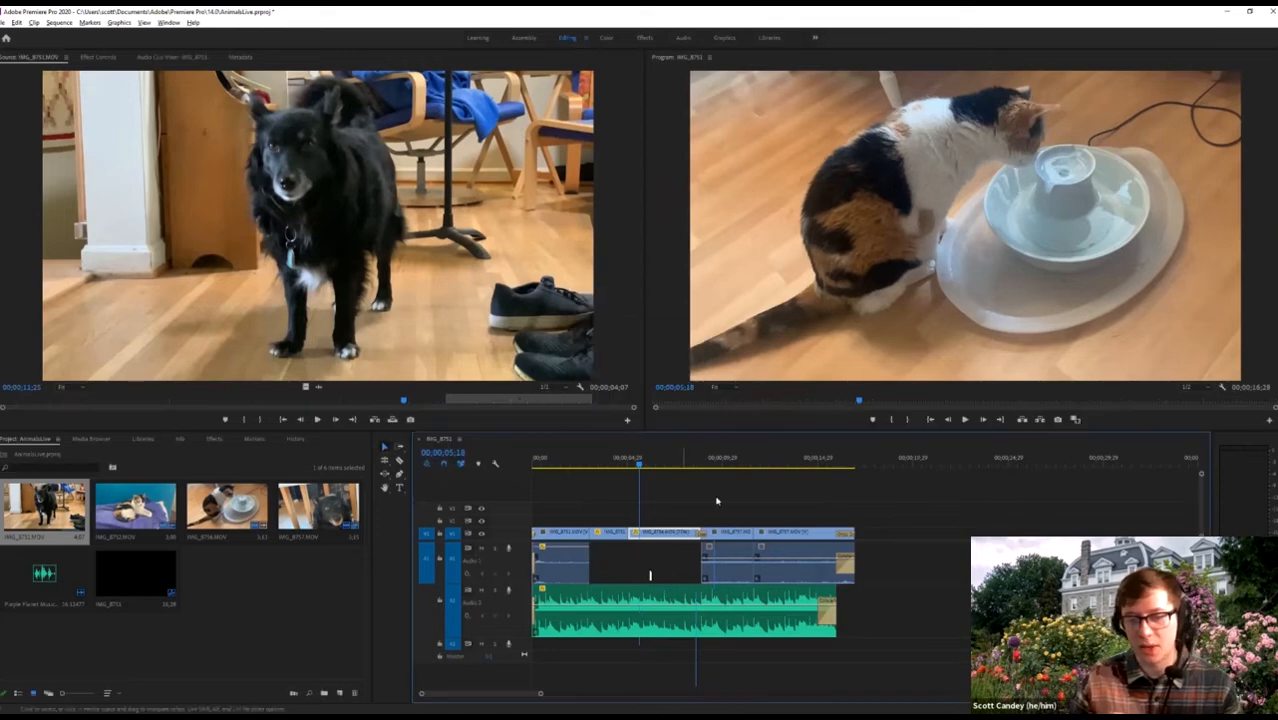
key(space)
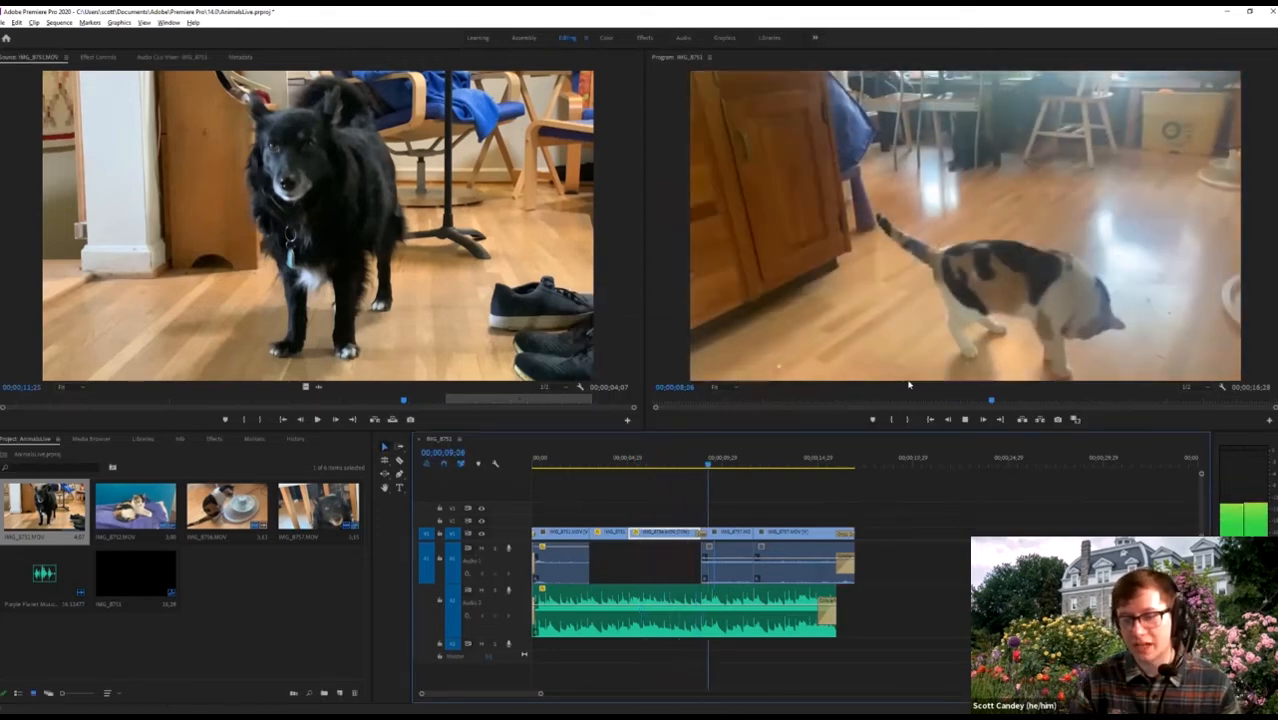
click(636, 465)
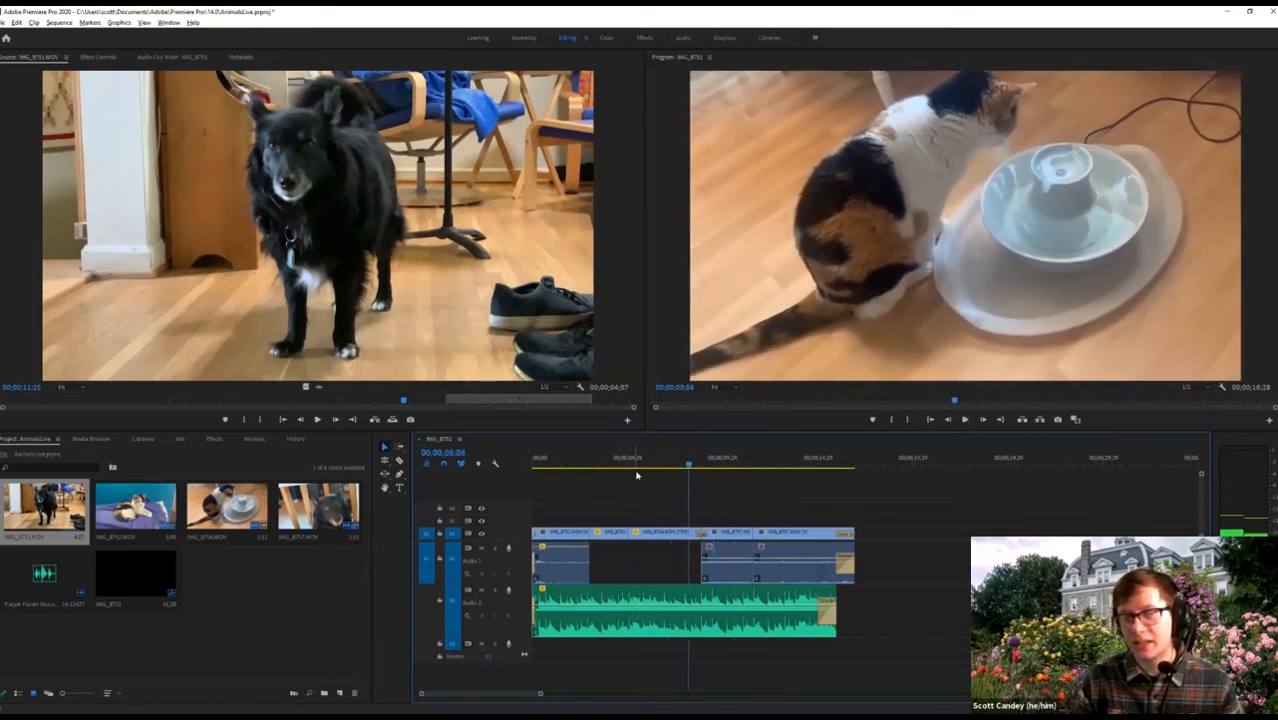
Undo the cat clip's 75% slow-down, play the sequence, and rewind the playhead to the start.
key(w)
drag(638, 461, 561, 468)
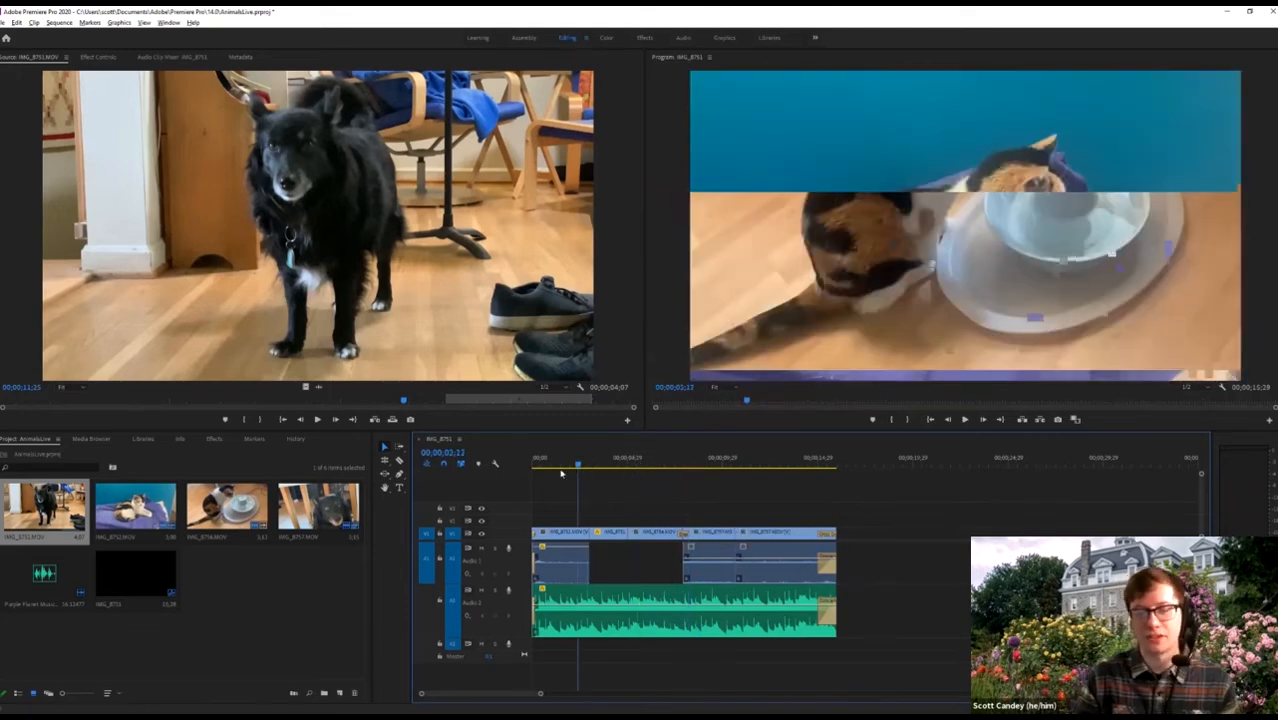
key(space)
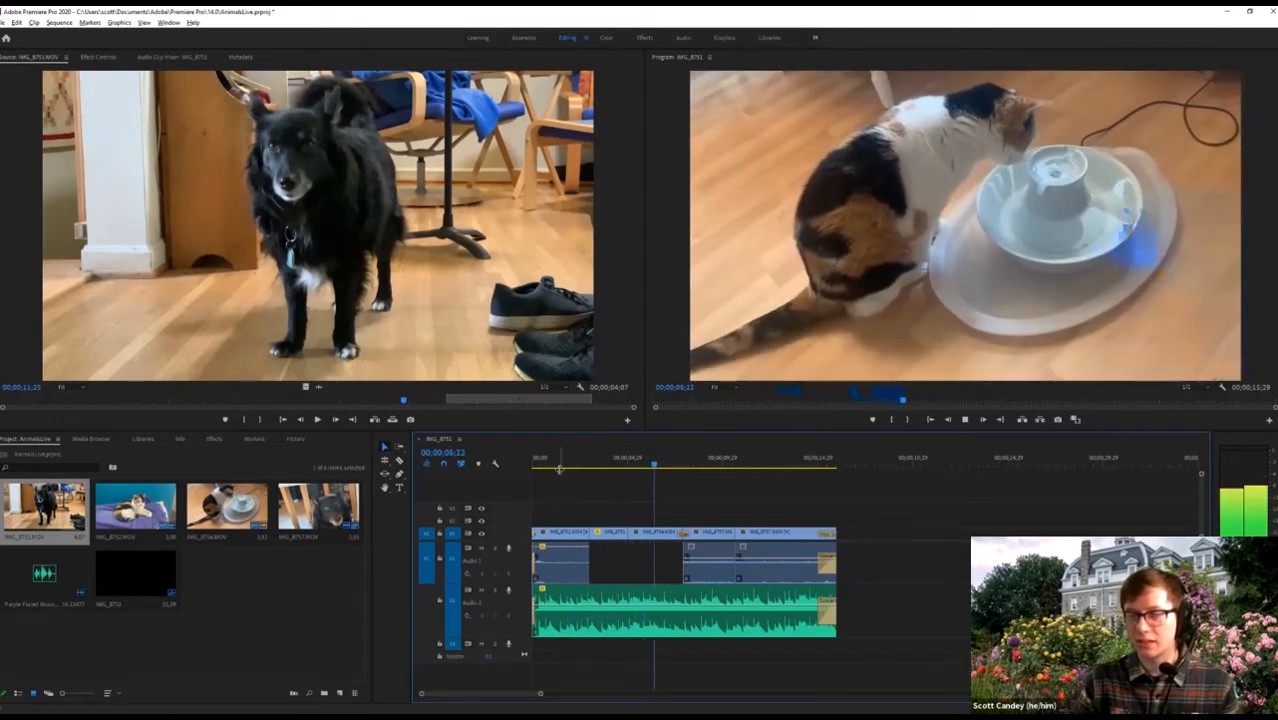
key(space)
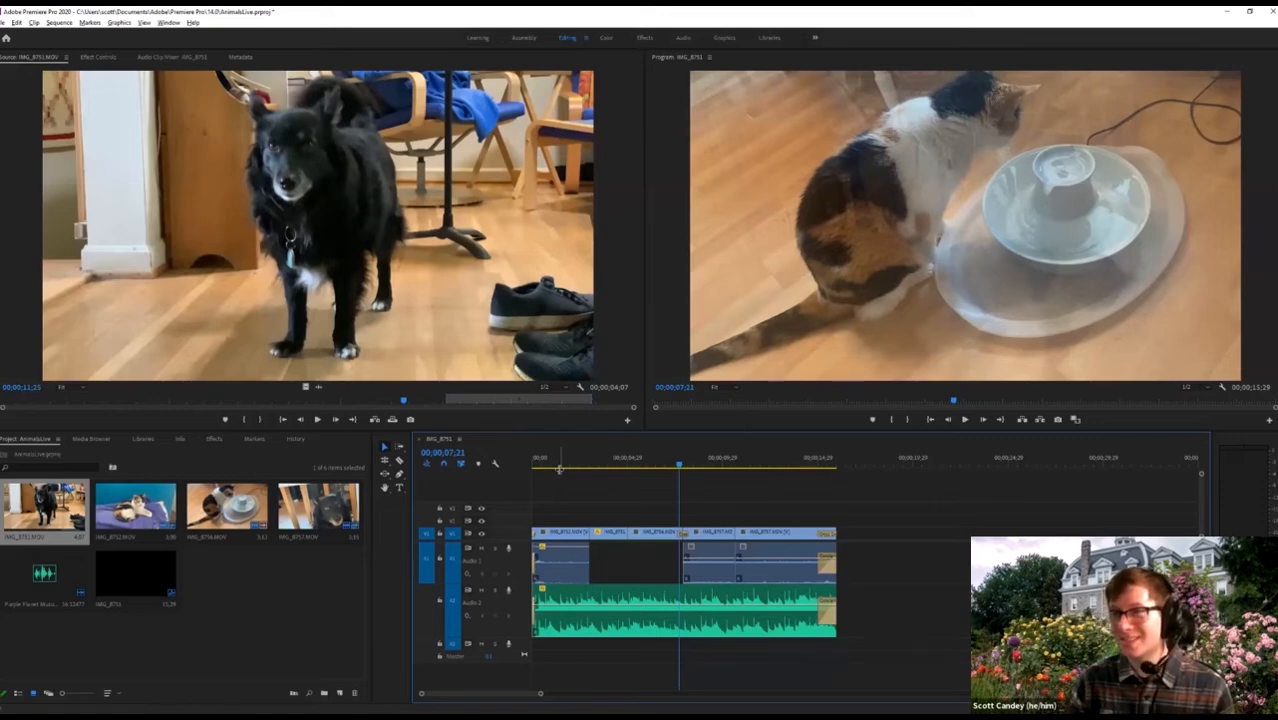
click(609, 464)
drag(585, 465, 530, 465)
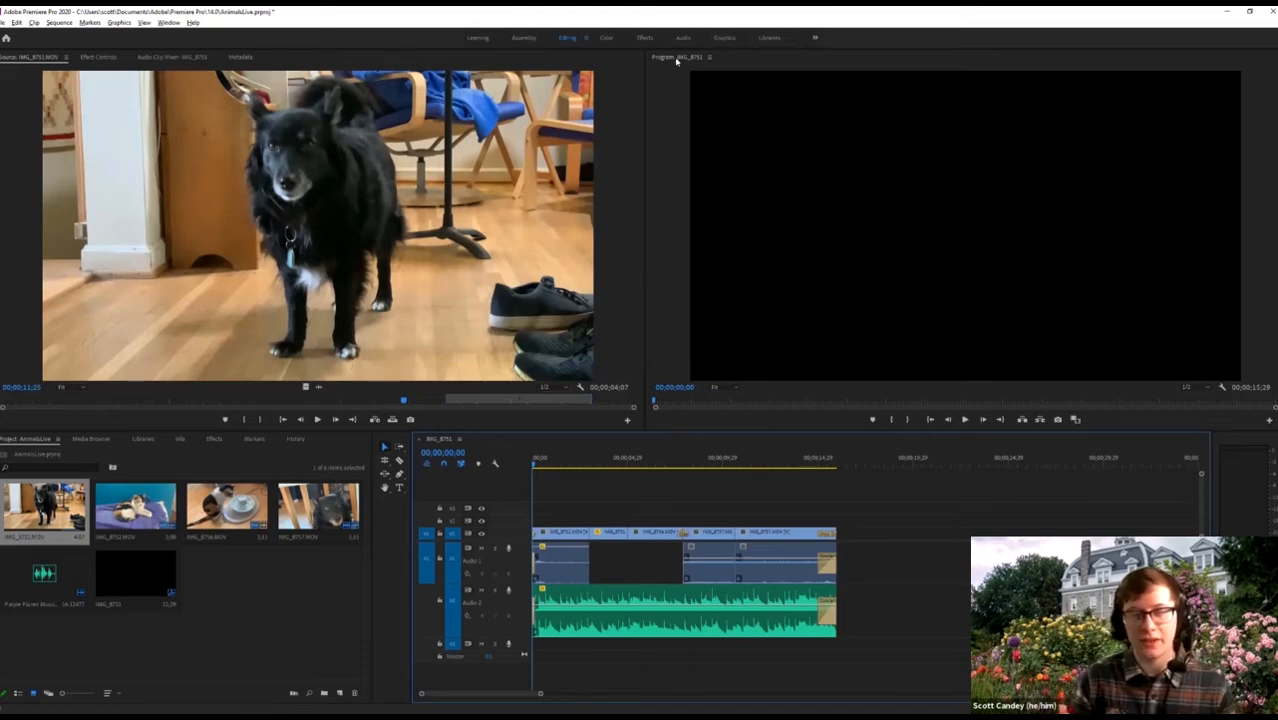
Expand Video Effects > Generate in the Effects panel and select 4-Color Gradient.
click(216, 440)
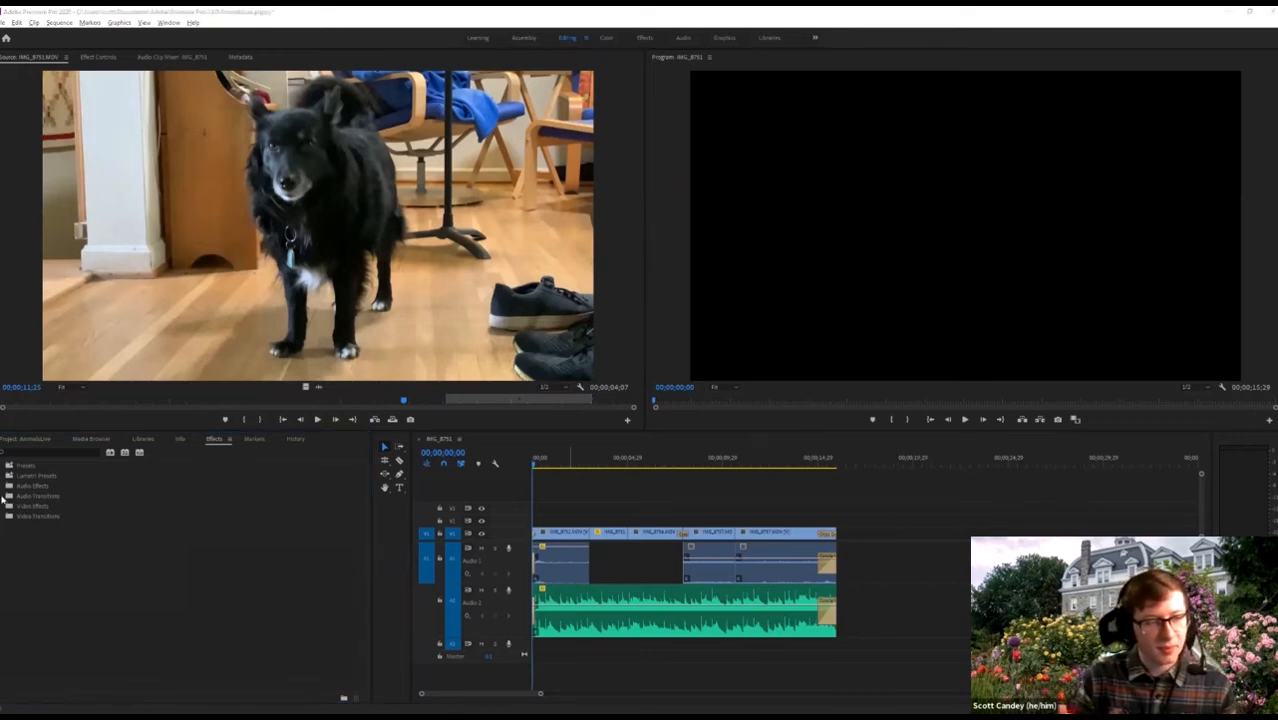
click(3, 506)
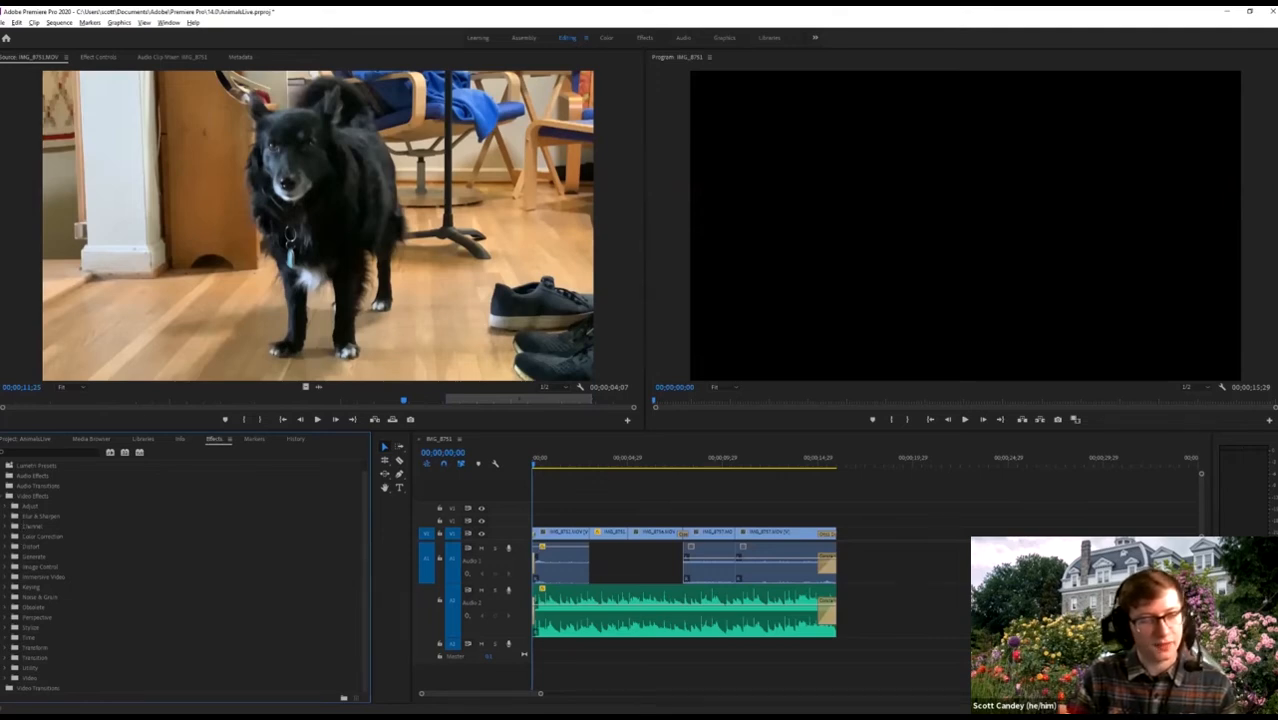
click(45, 440)
click(208, 441)
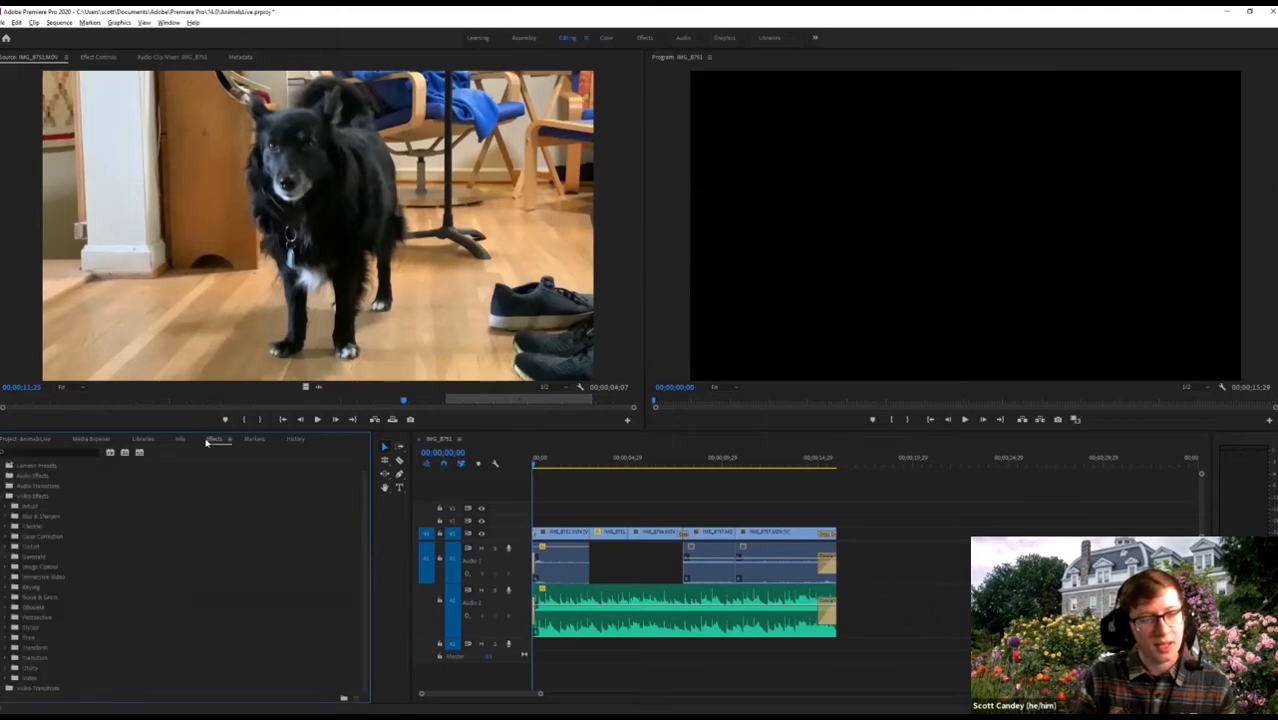
click(6, 557)
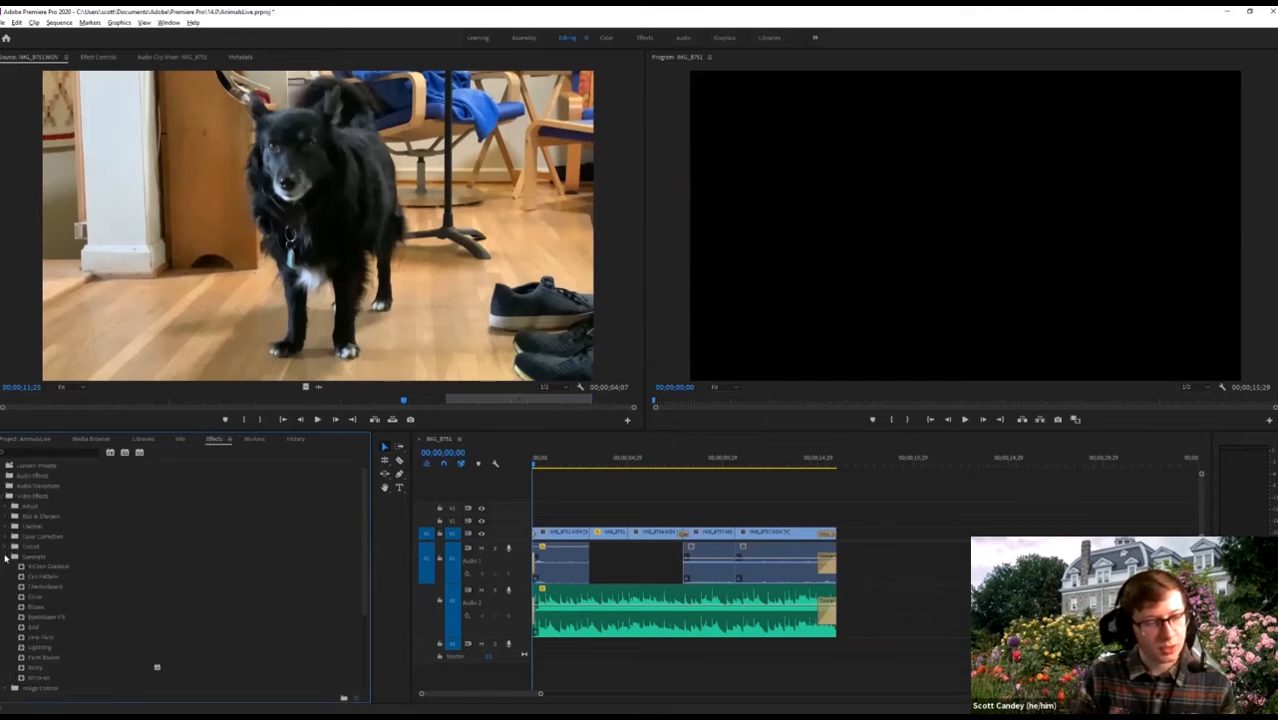
scroll(30, 600, down, 2)
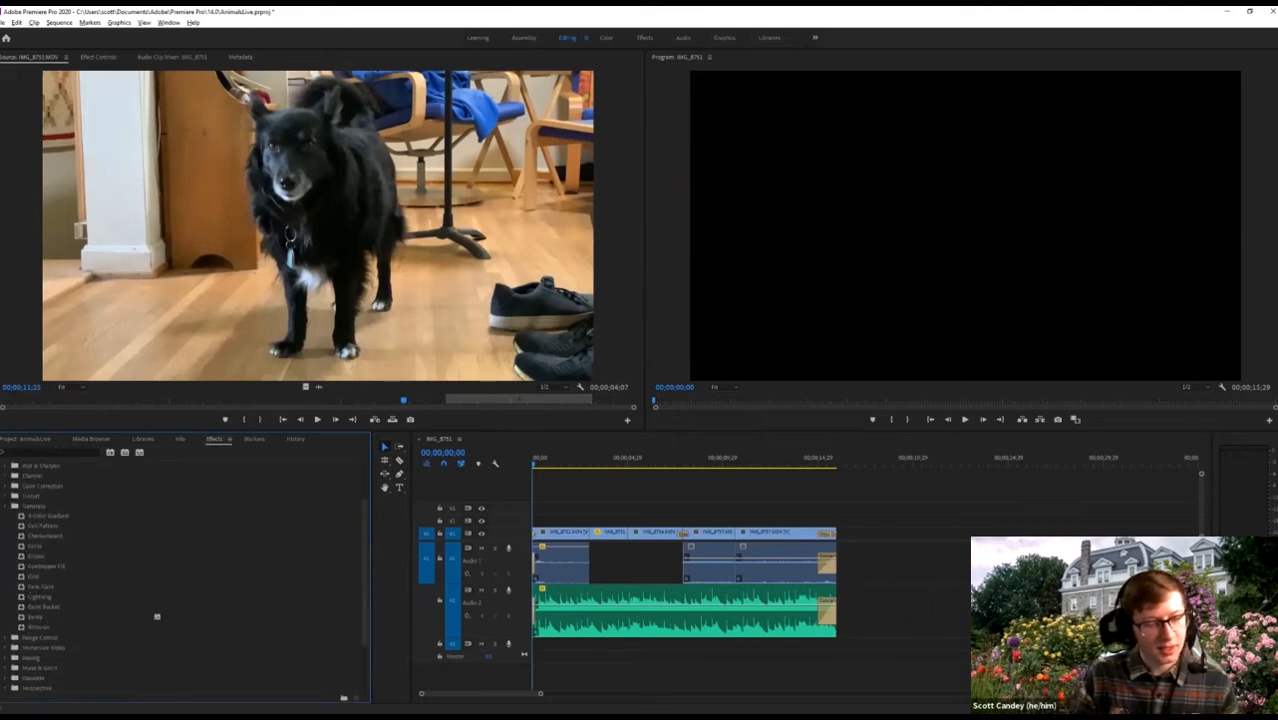
click(28, 627)
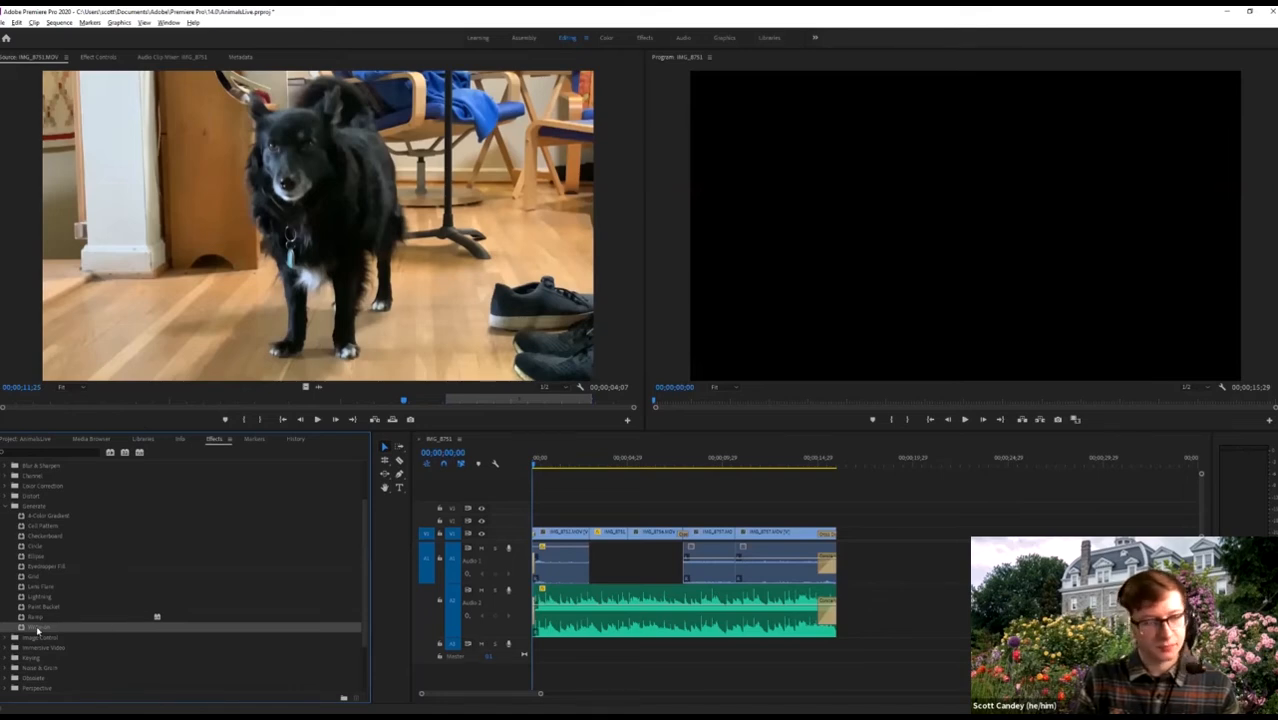
click(21, 516)
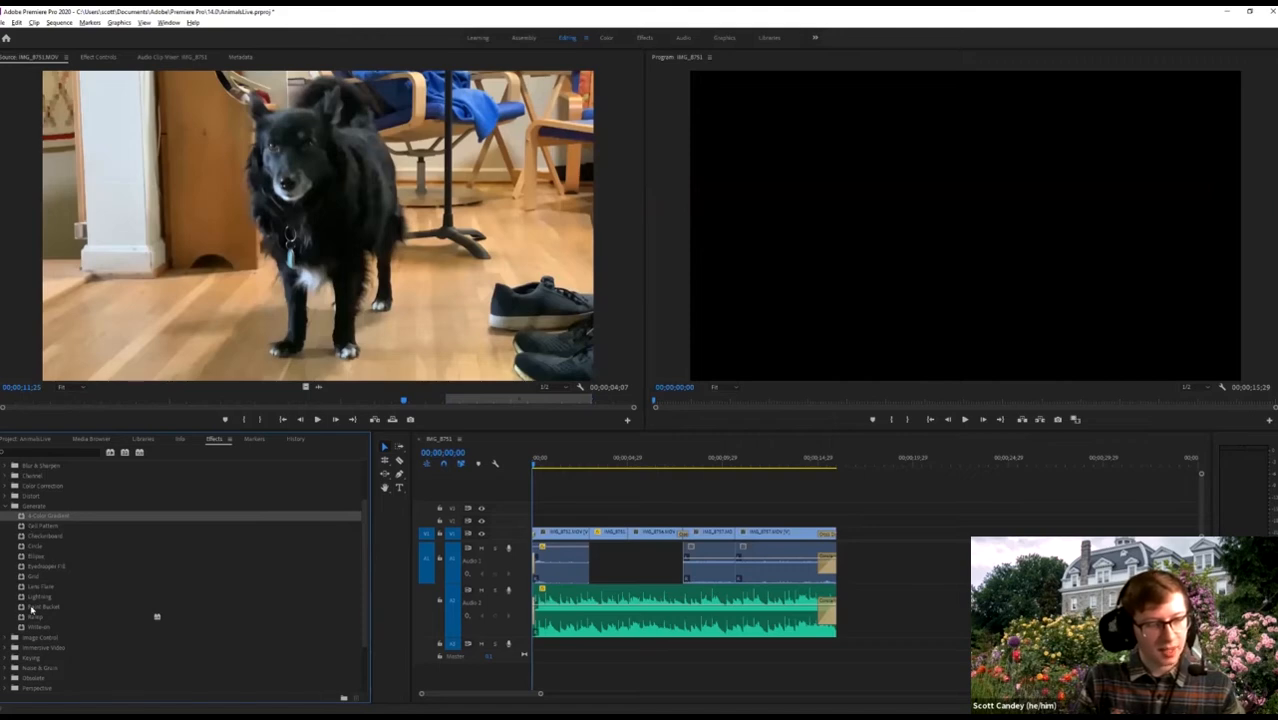
click(20, 537)
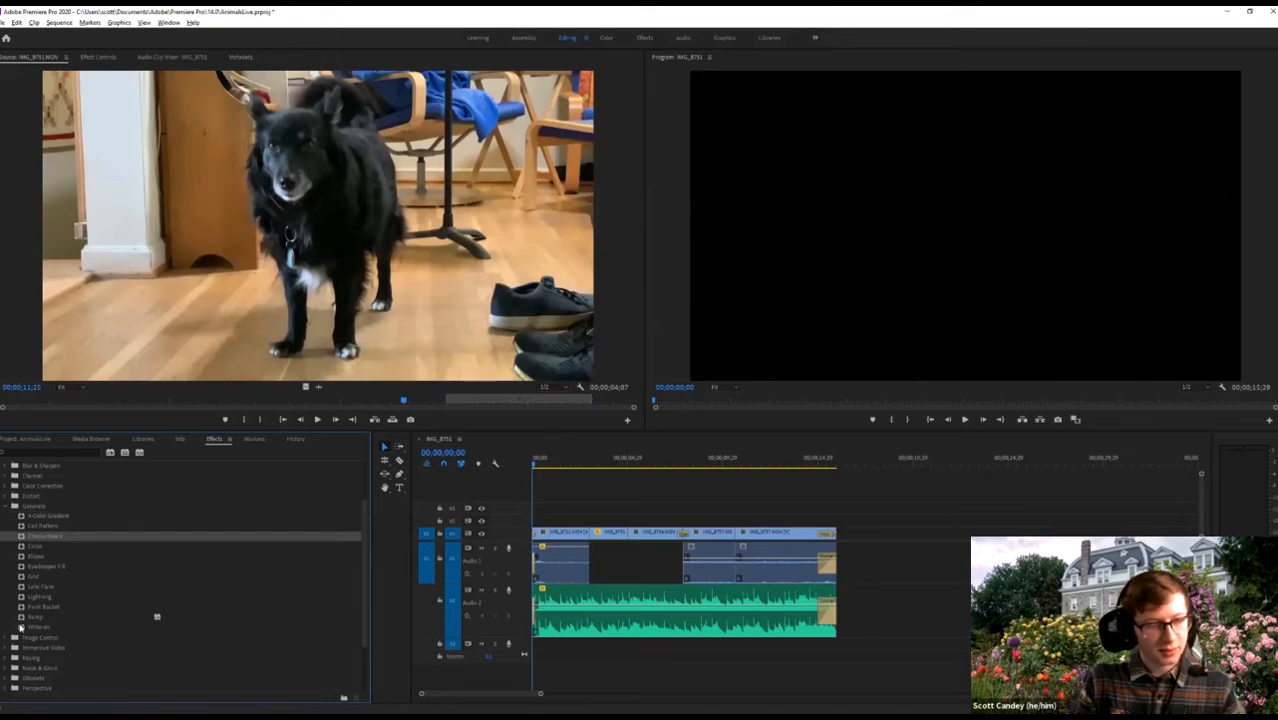
click(20, 518)
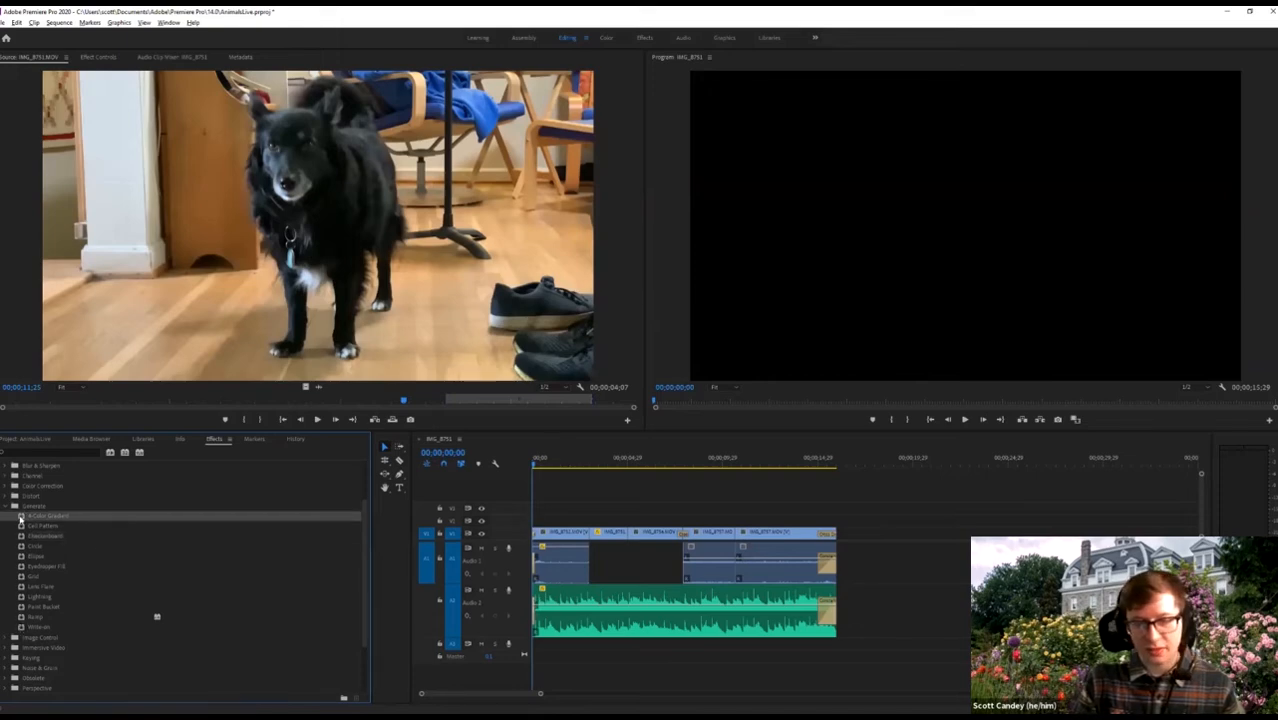
Try 4-Color Gradient on the IMG_8751 clip, comparing playback with and without it.
drag(20, 518, 608, 532)
drag(607, 461, 599, 464)
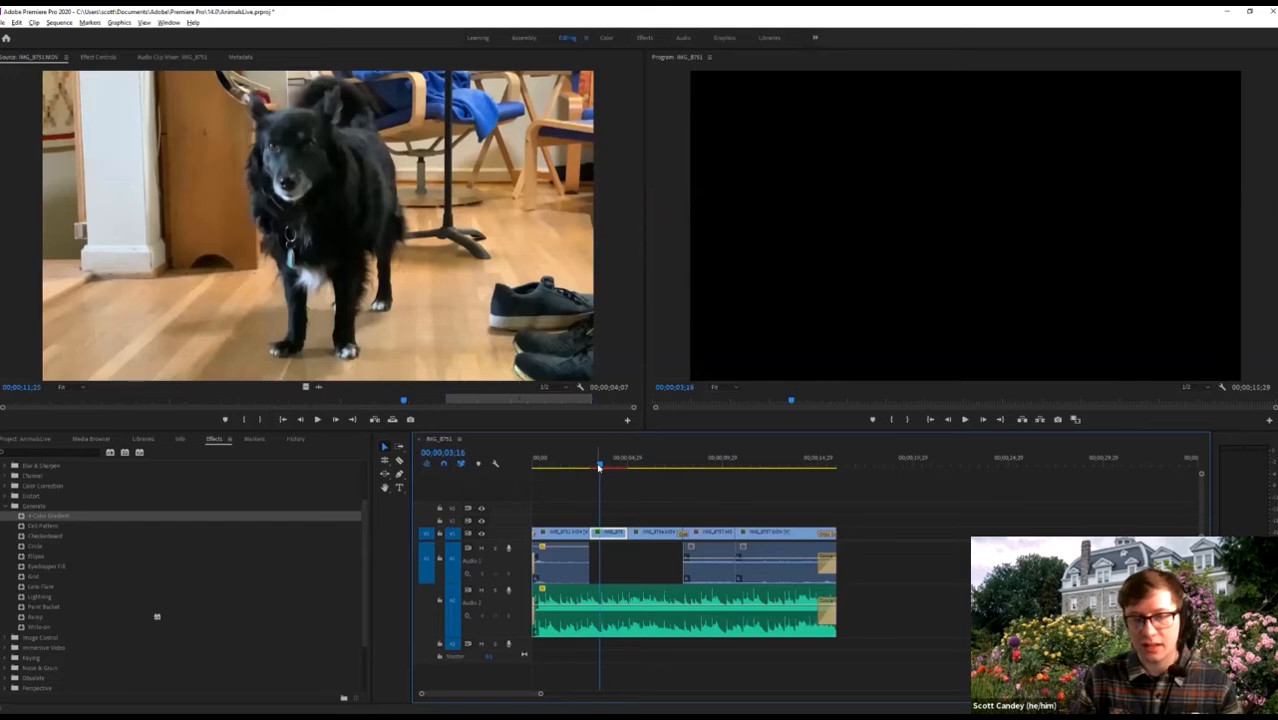
key(space)
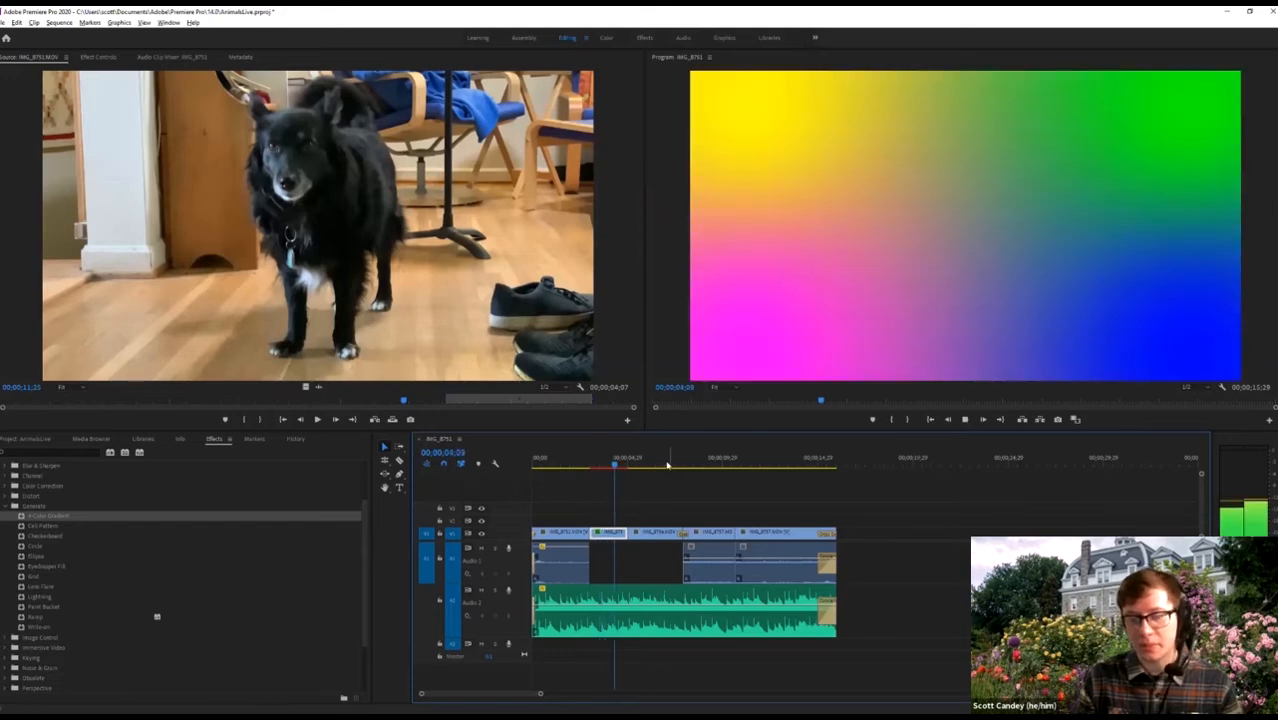
key(space)
key(ctrl+z)
drag(607, 471, 591, 476)
click(599, 464)
key(space)
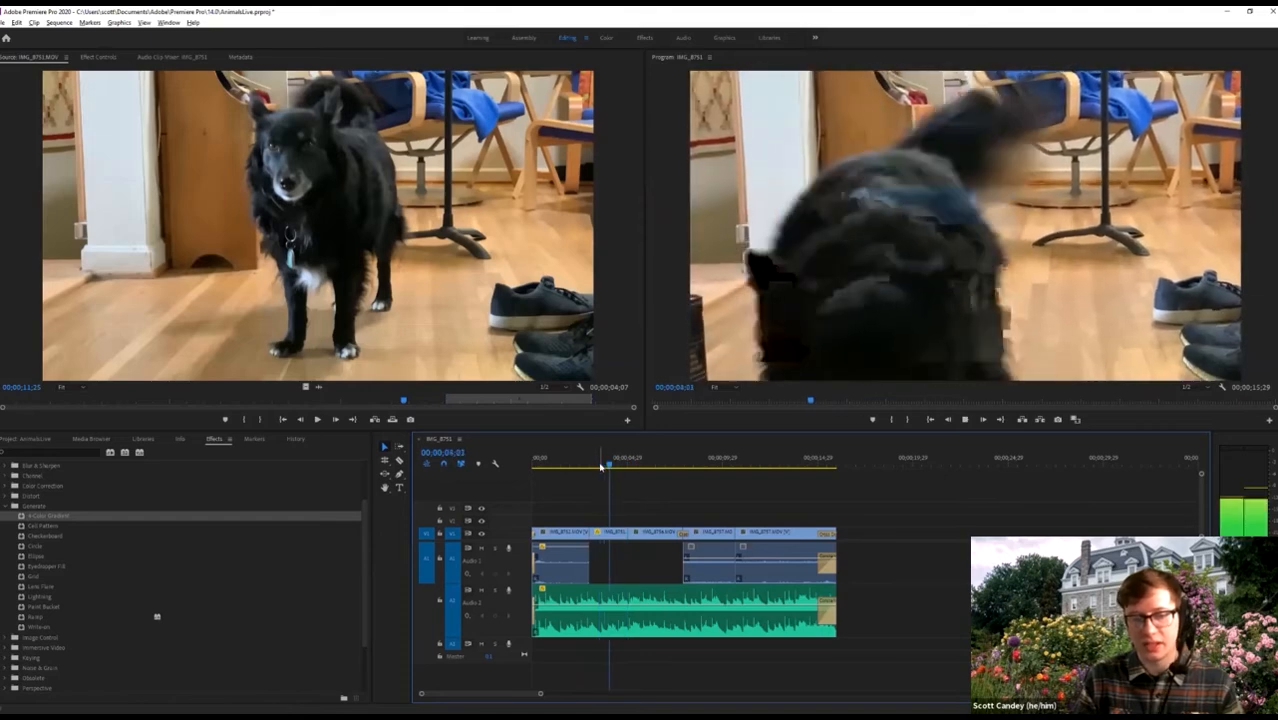
key(space)
key(ctrl+shift+z)
click(591, 463)
Remove the gradient, apply Write-on to the last clip, and preview it.
key(ctrl+z)
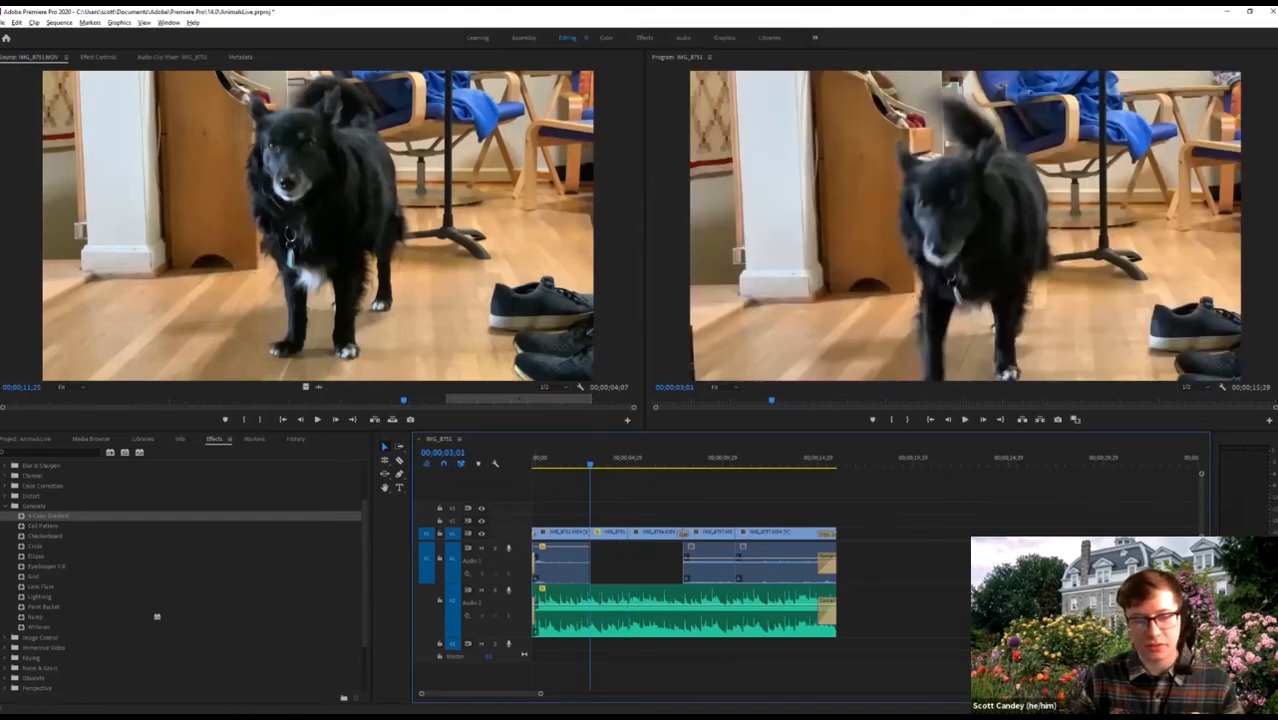
click(21, 627)
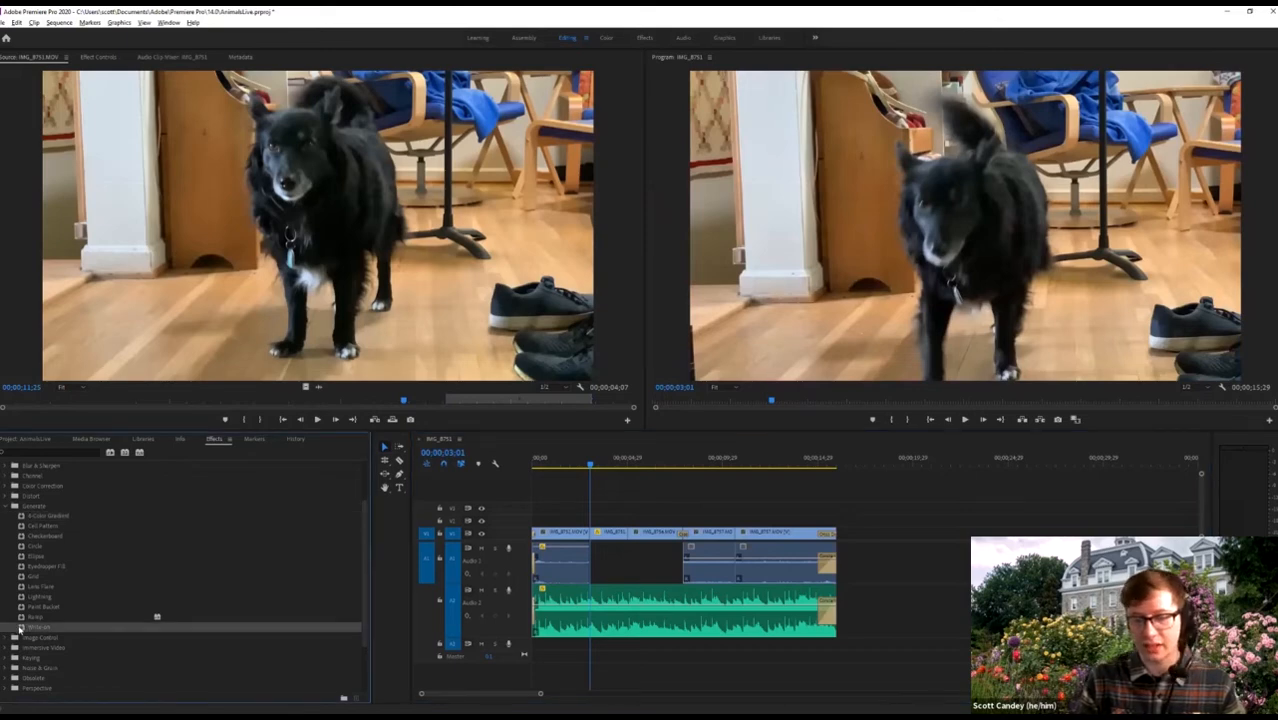
drag(760, 488, 770, 540)
click(771, 463)
key(space)
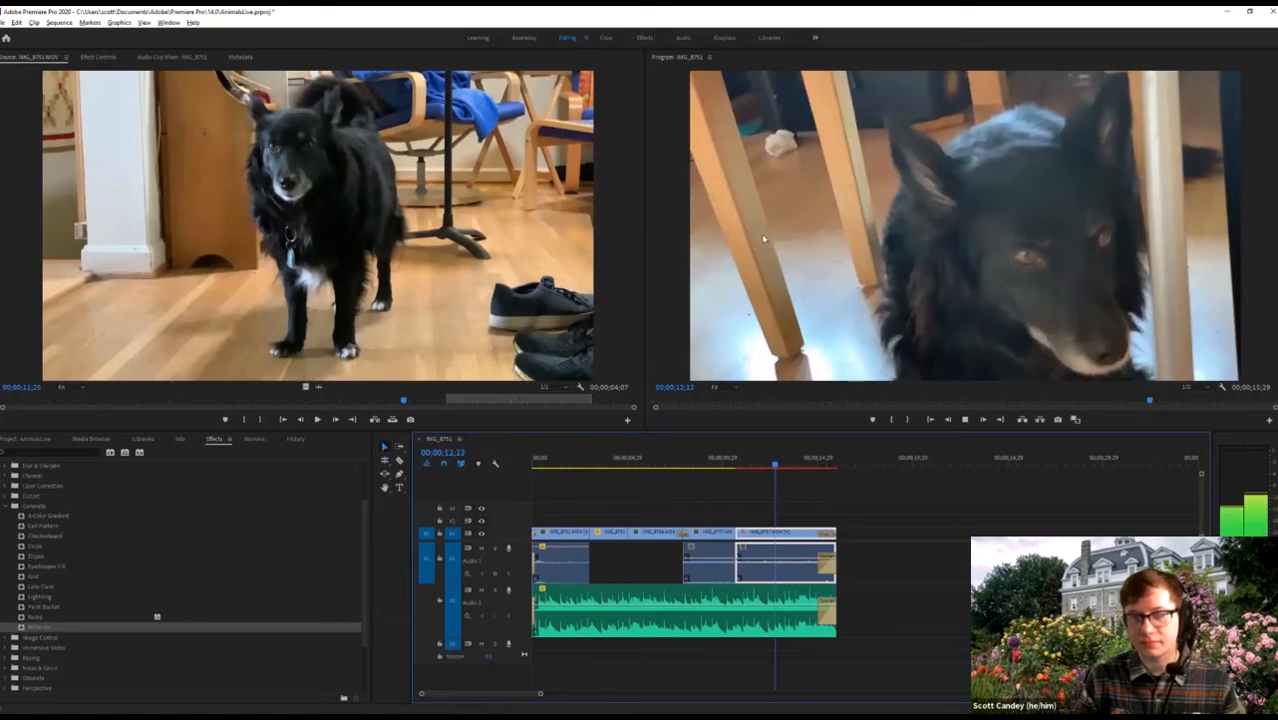
key(space)
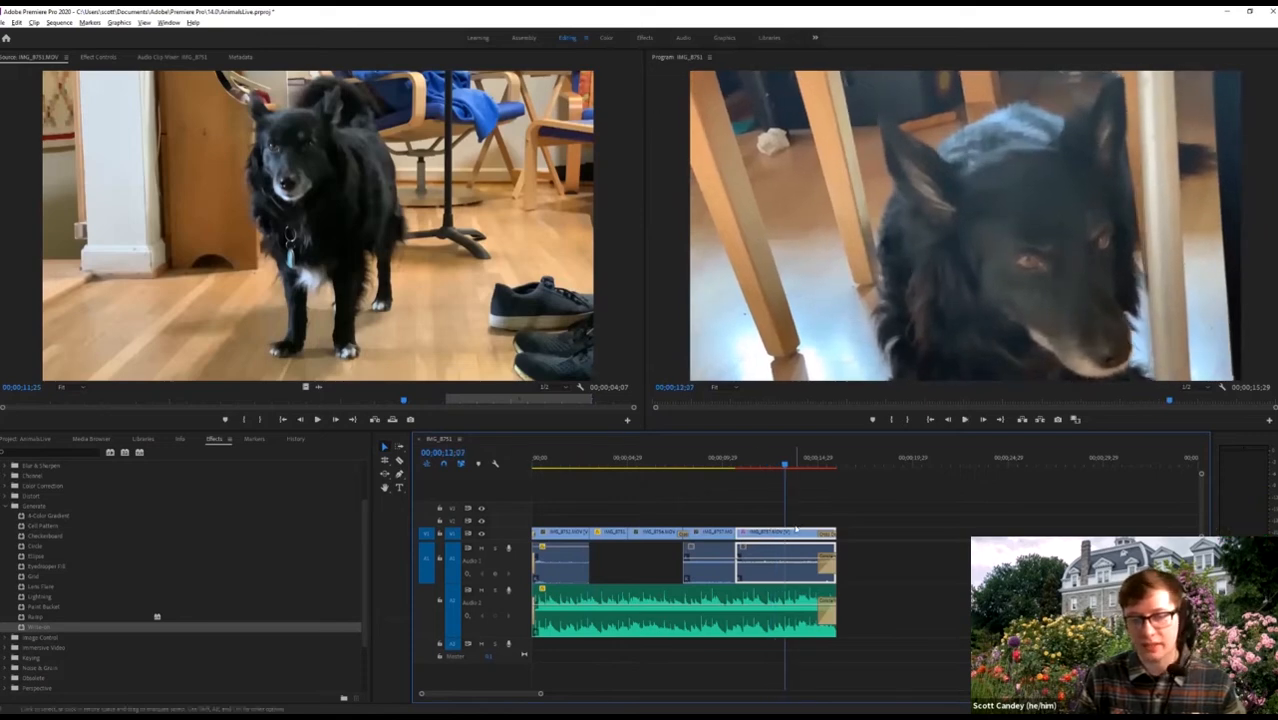
Delete the Write-on effect from the last clip in Effect Controls.
double_click(742, 537)
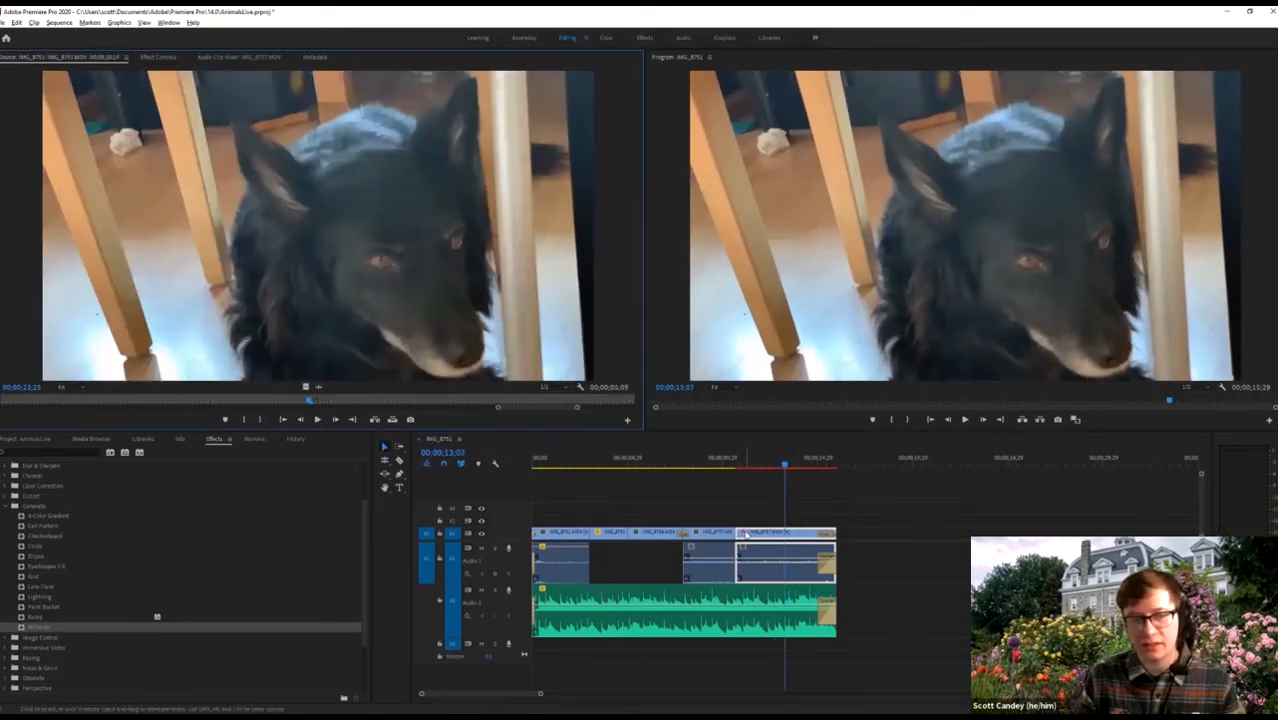
click(160, 60)
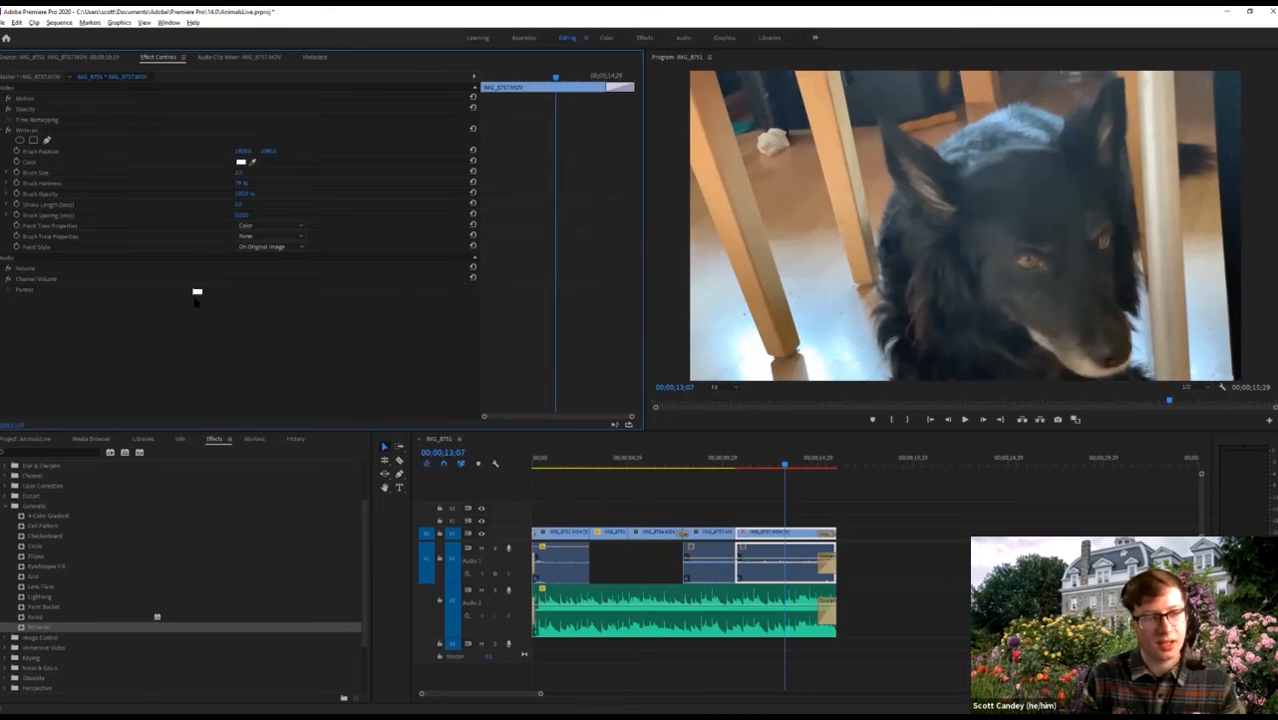
click(40, 132)
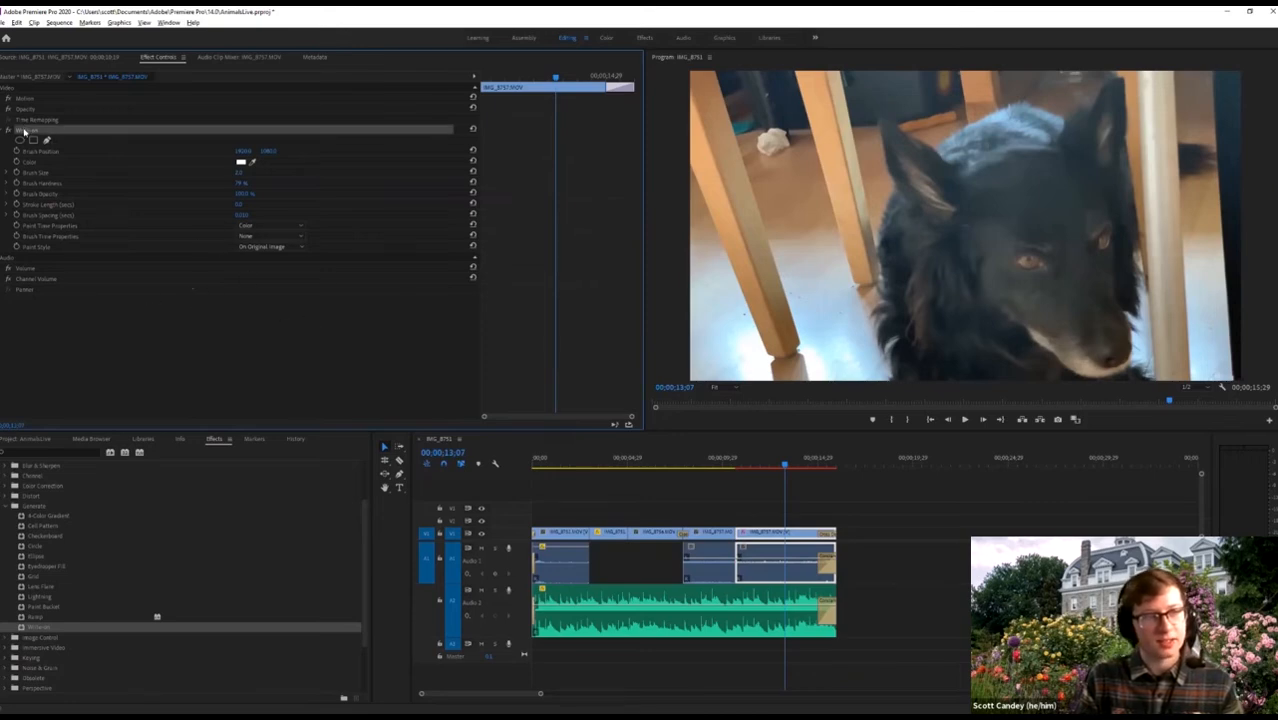
key(Delete)
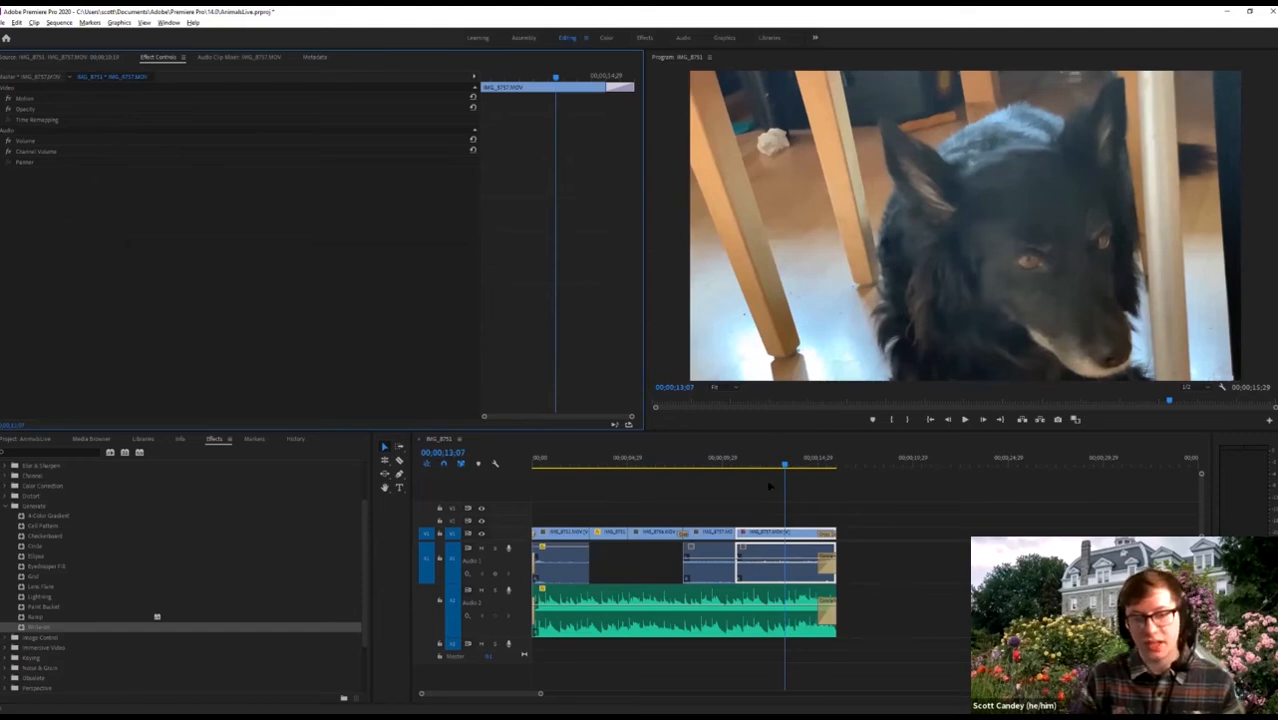
Expand the last clip's Motion, Opacity and Time Remapping settings.
click(719, 512)
click(743, 535)
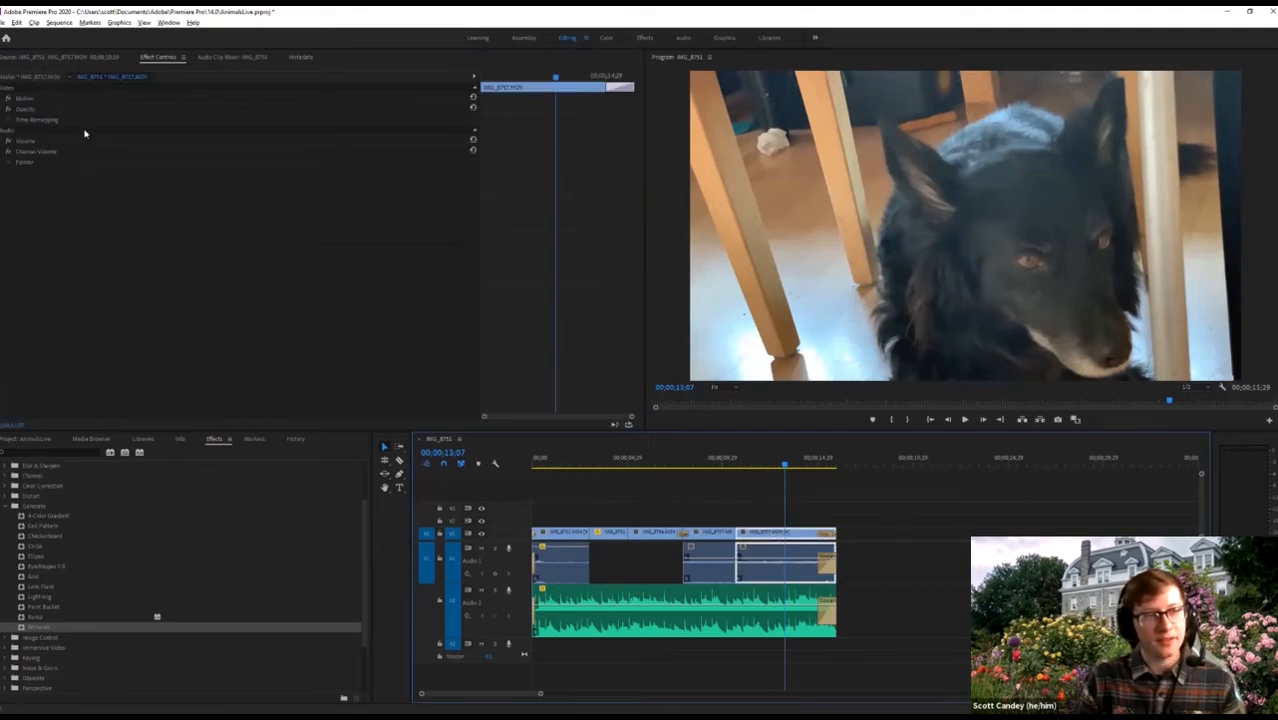
click(7, 99)
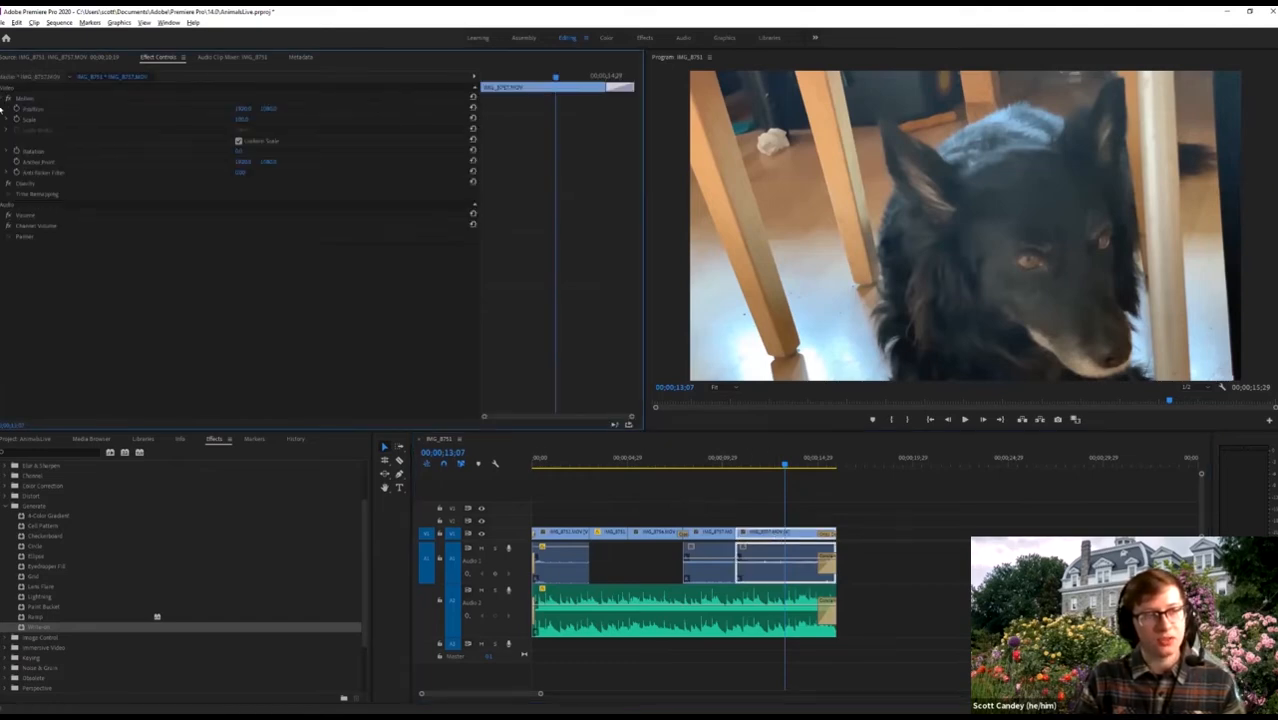
click(6, 185)
click(5, 227)
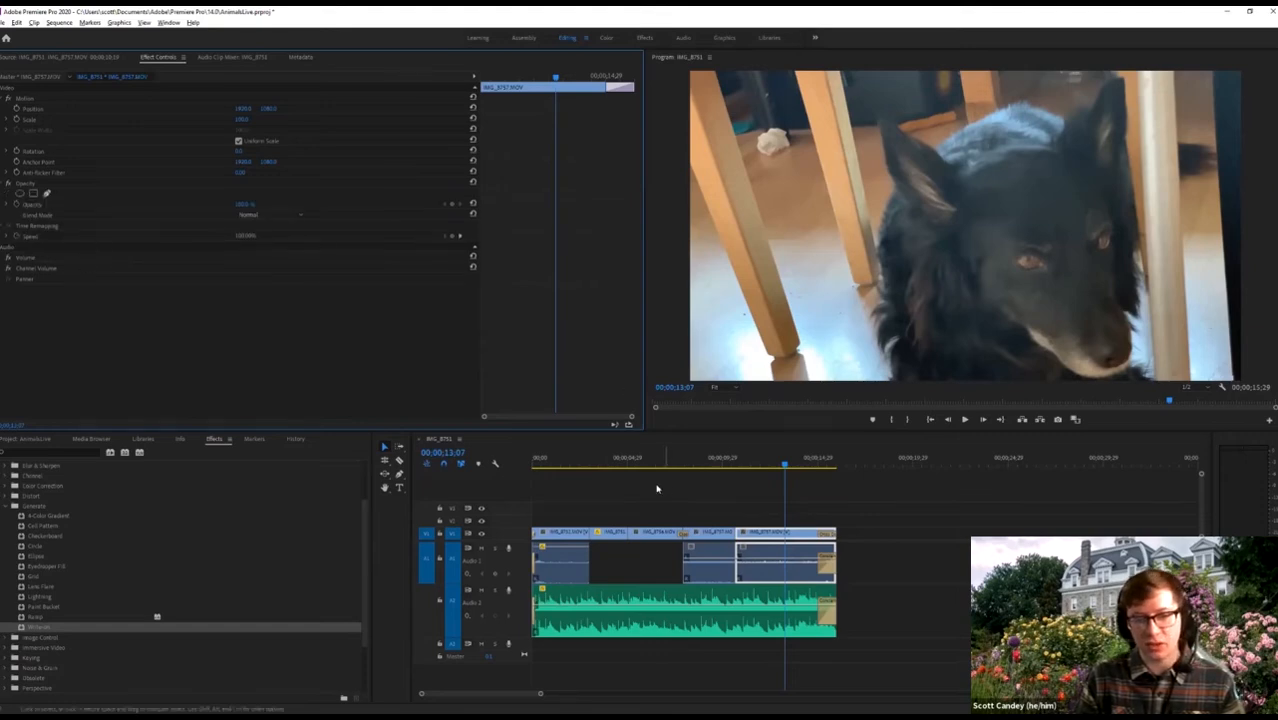
Inspect the black-dog clip's Time Remapping speed graph, then collapse Opacity, Time Remapping and Motion.
click(615, 459)
click(613, 537)
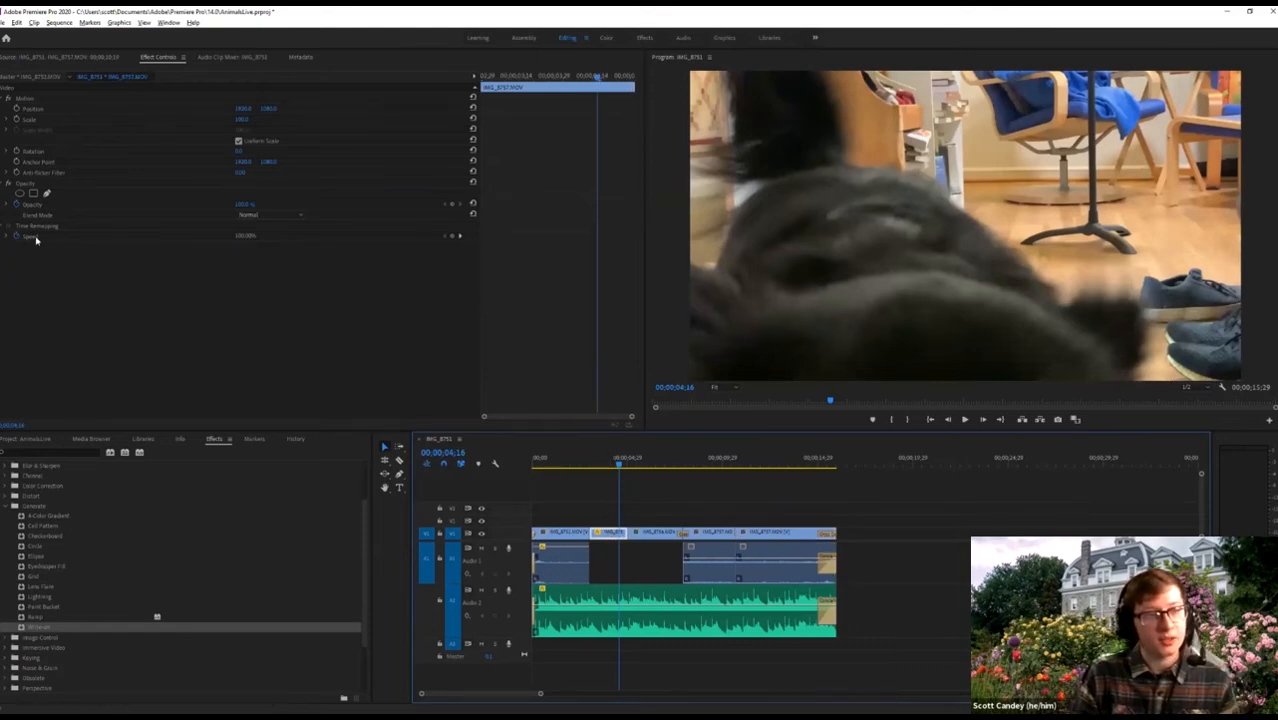
click(244, 237)
click(9, 237)
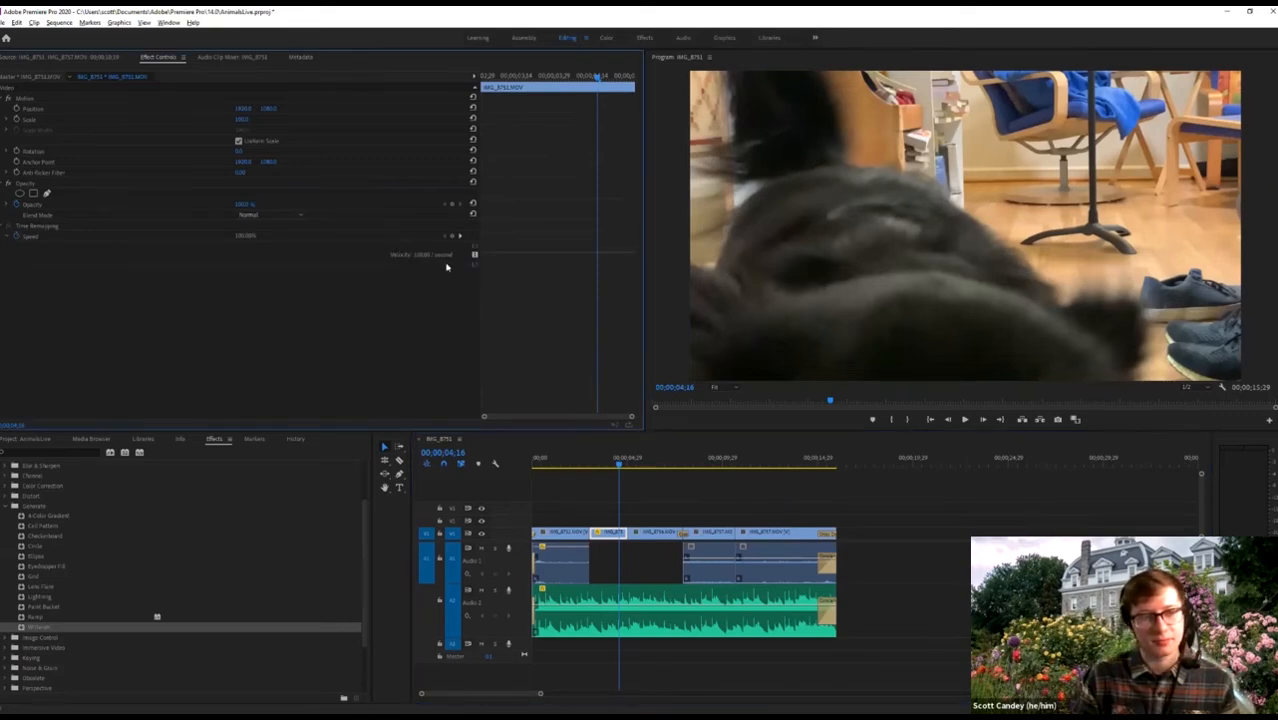
mouse_move(618, 462)
mouse_down()
mouse_move(588, 473)
mouse_move(625, 472)
mouse_up()
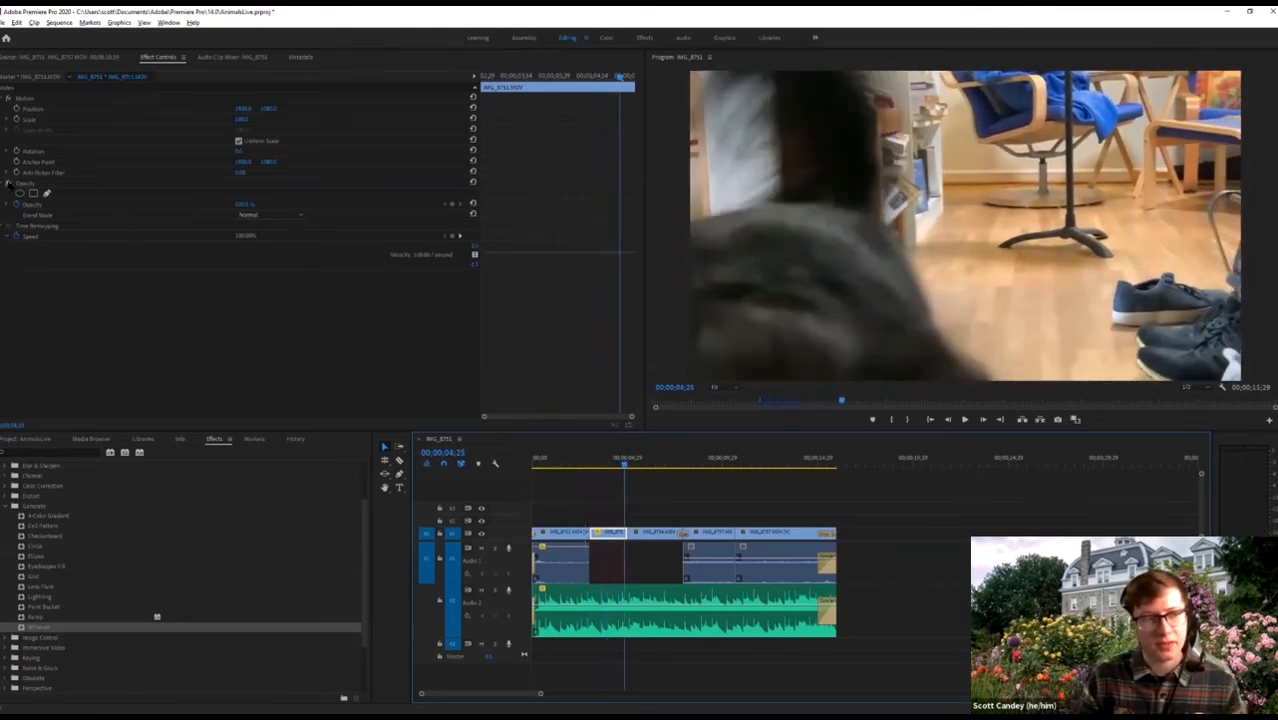
click(7, 184)
click(7, 193)
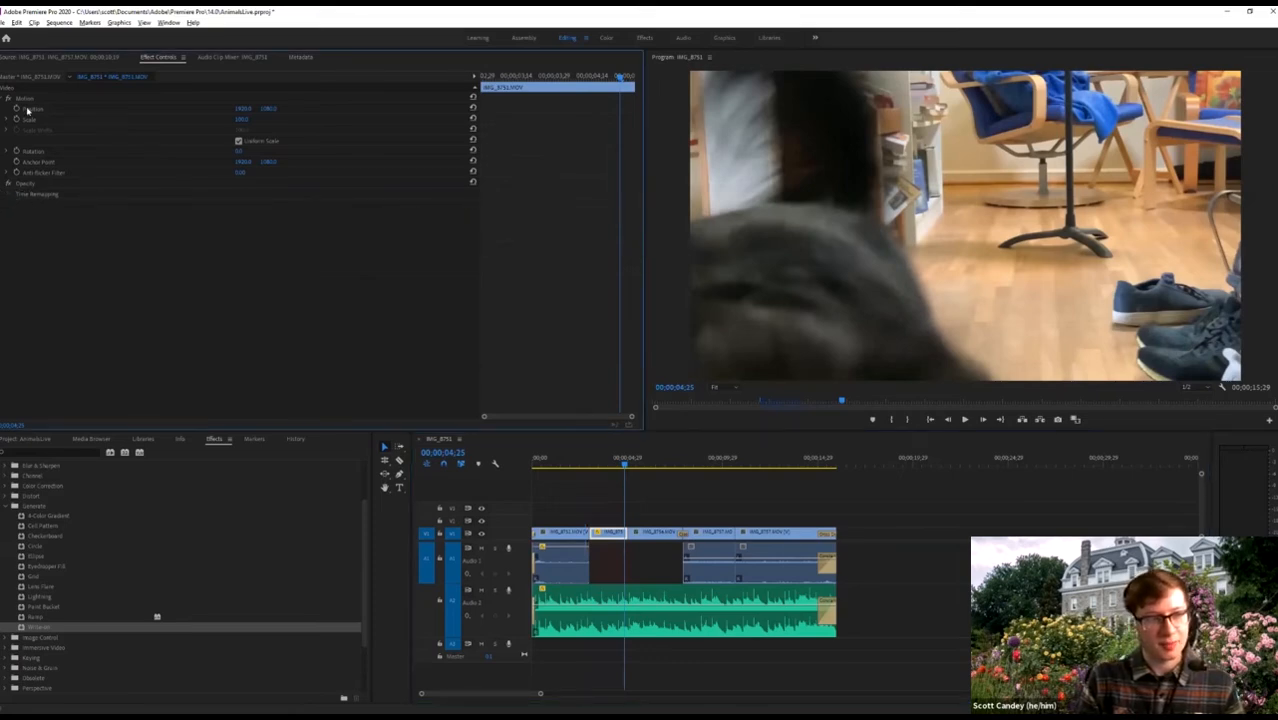
click(7, 98)
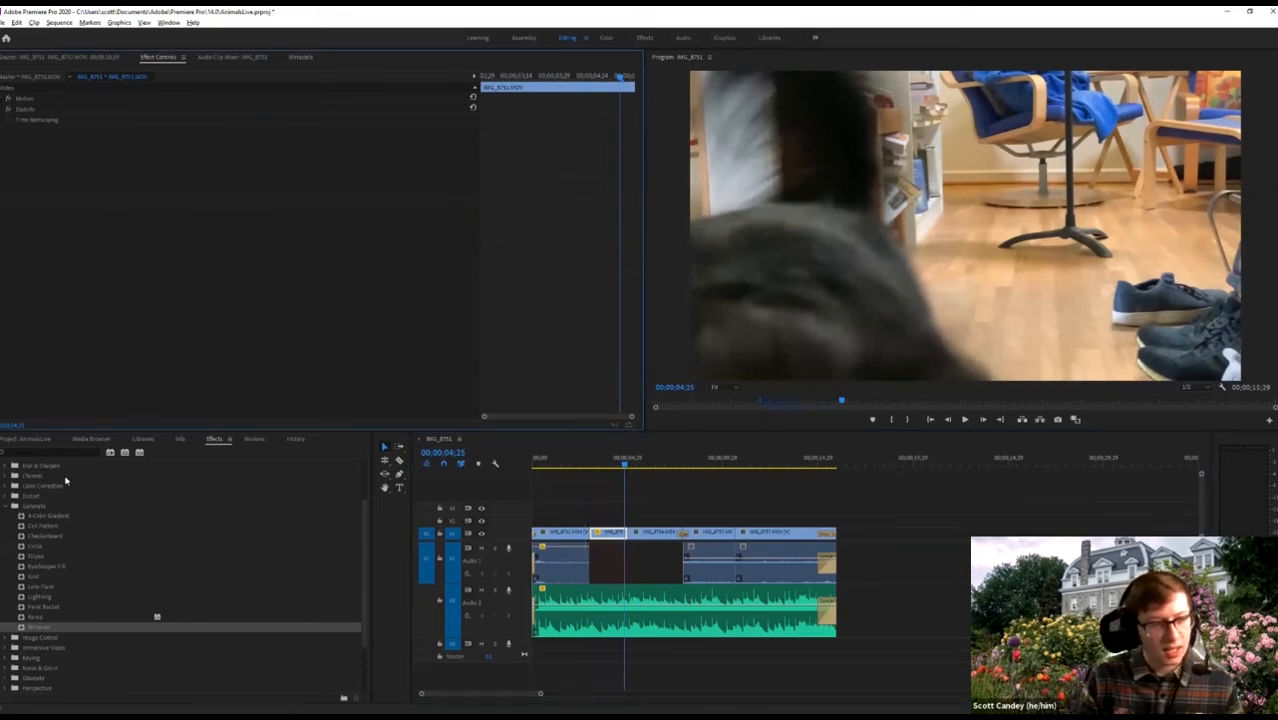
Collapse the Generate effects folder and scroll through the Effects list.
click(6, 508)
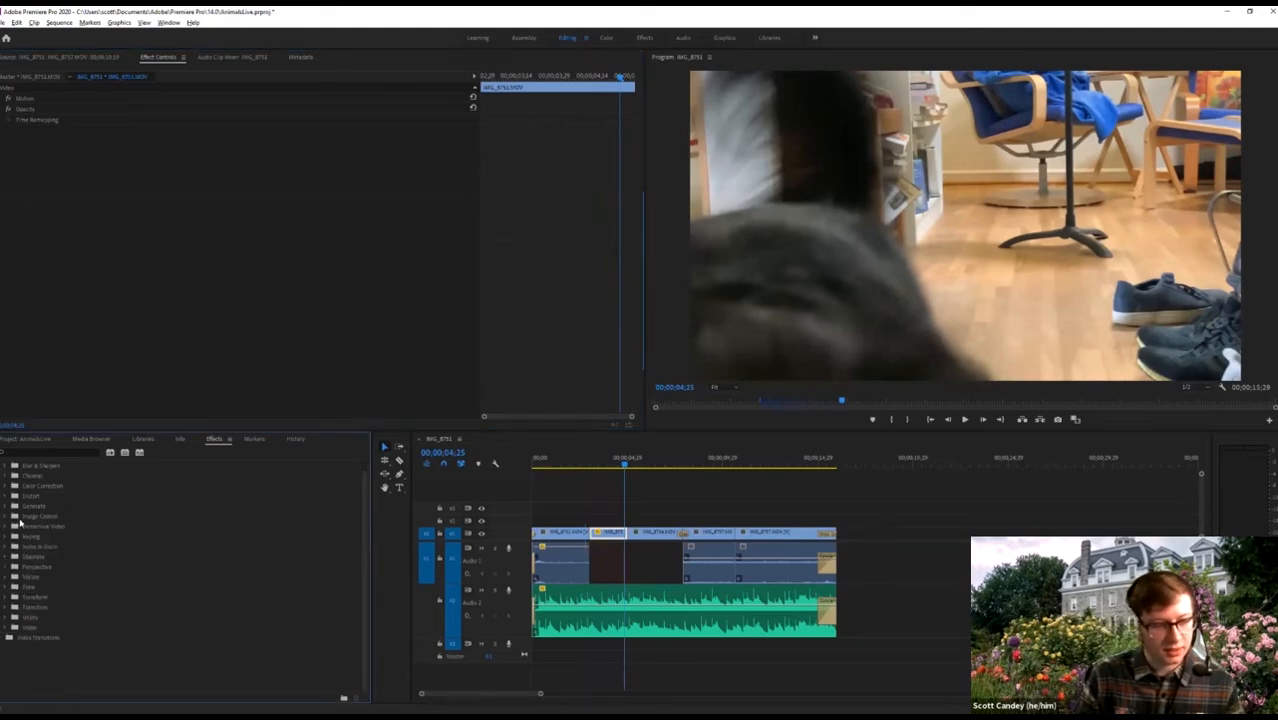
scroll(20, 521, up, 2)
scroll(83, 599, down, 1)
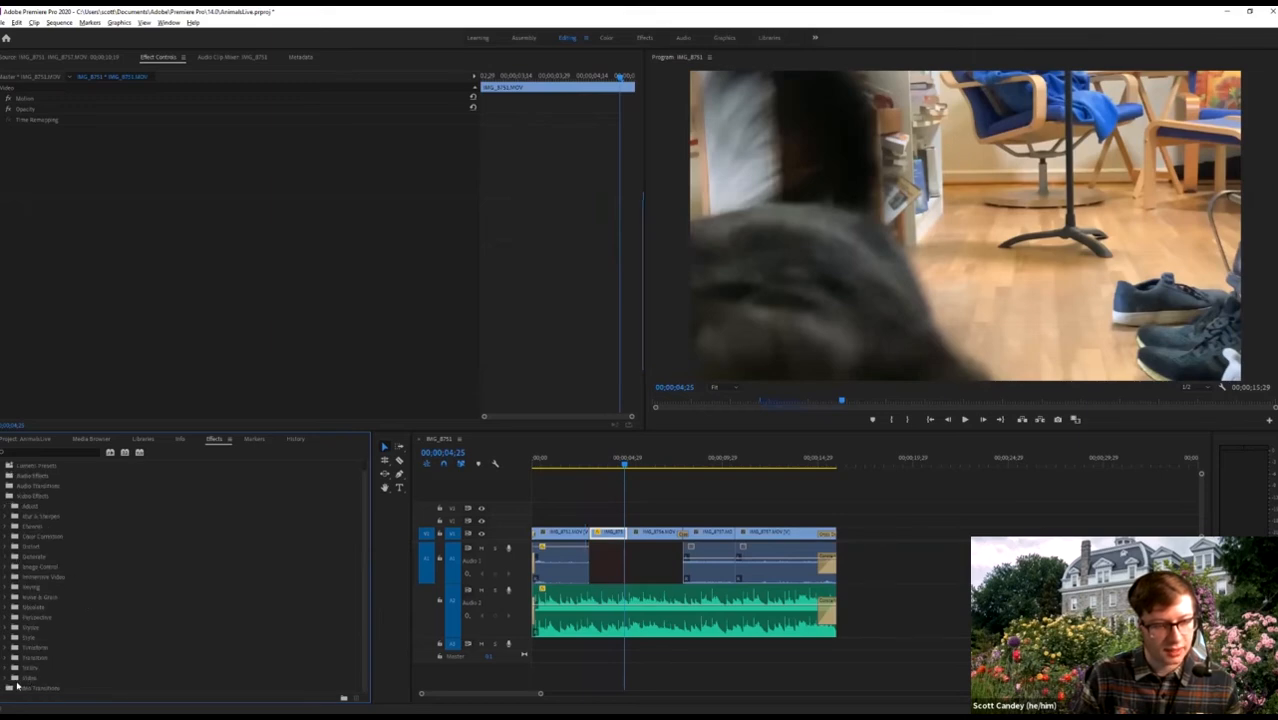
scroll(10, 672, down, 1)
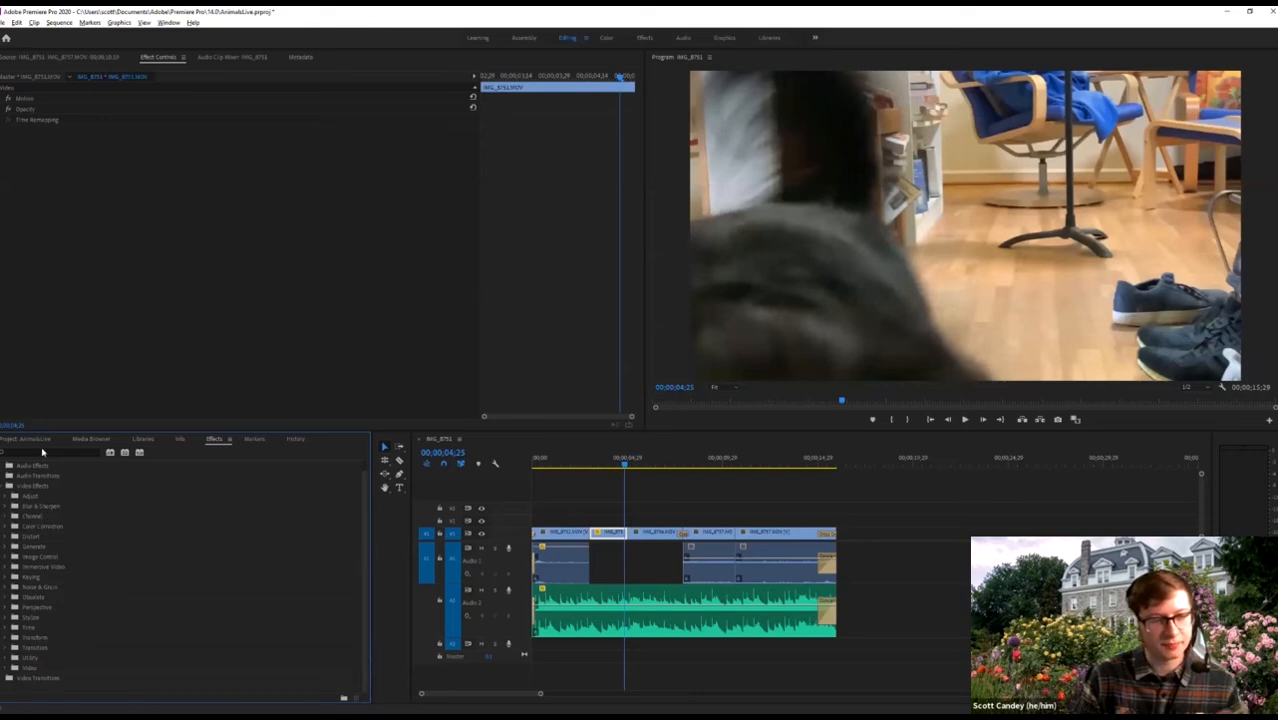
Search the effects for 'text' to find Simple Text, then browse the Animals media folder.
click(42, 453)
text(text)
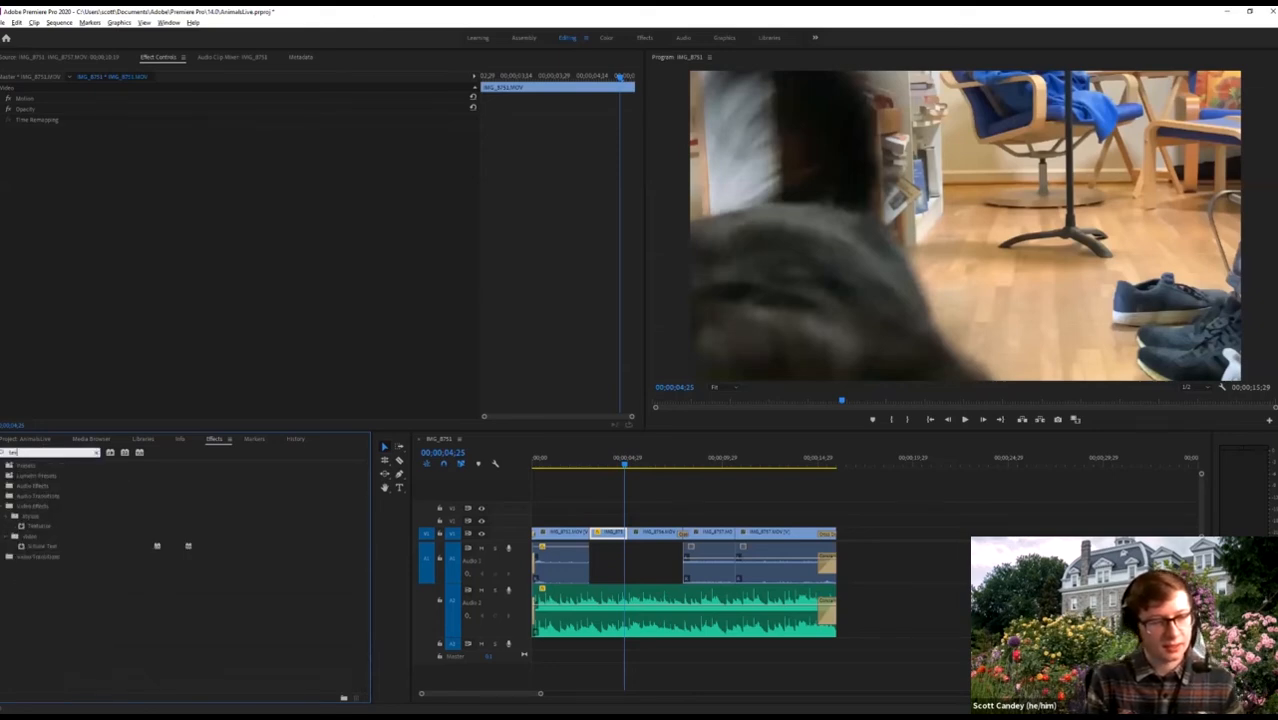
click(21, 548)
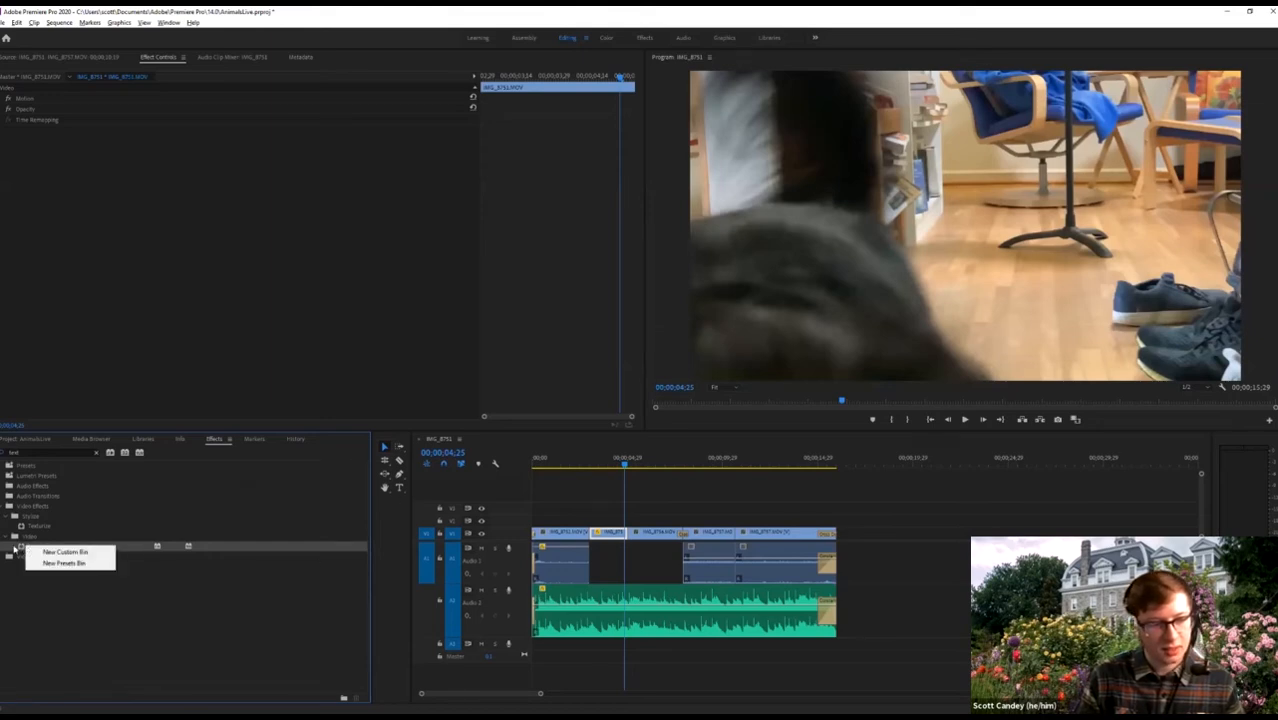
click(12, 548)
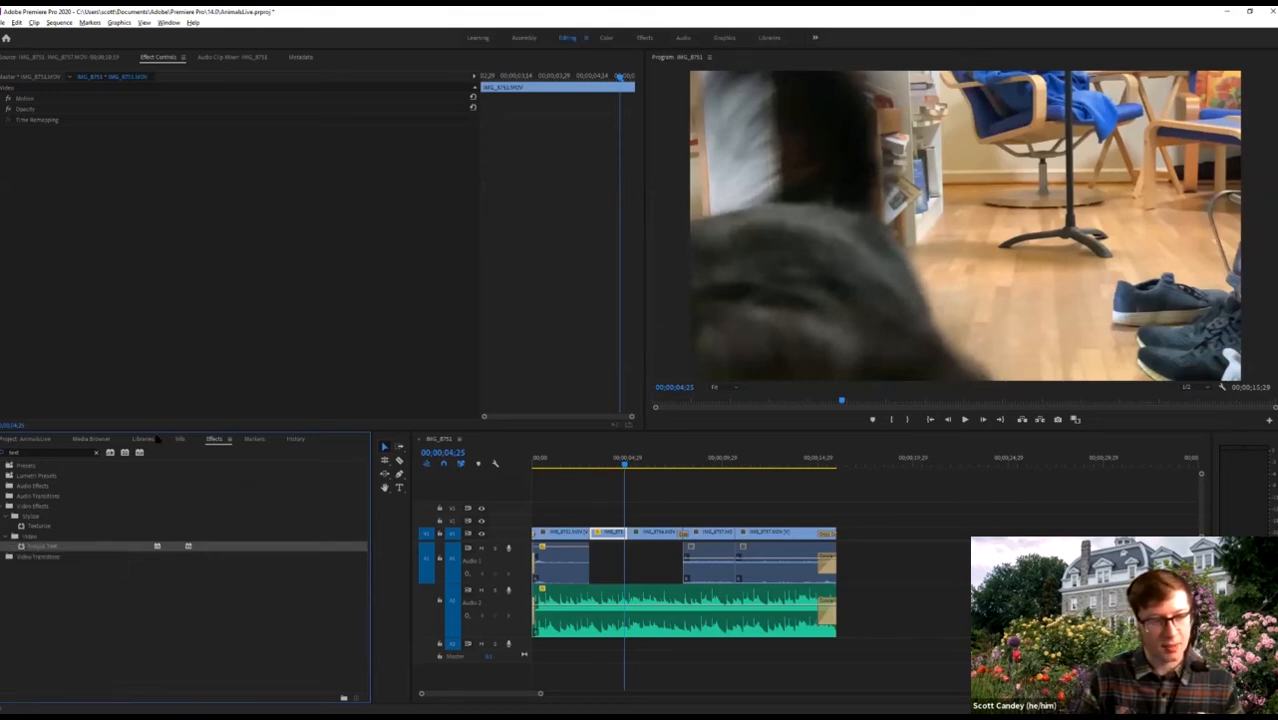
click(92, 439)
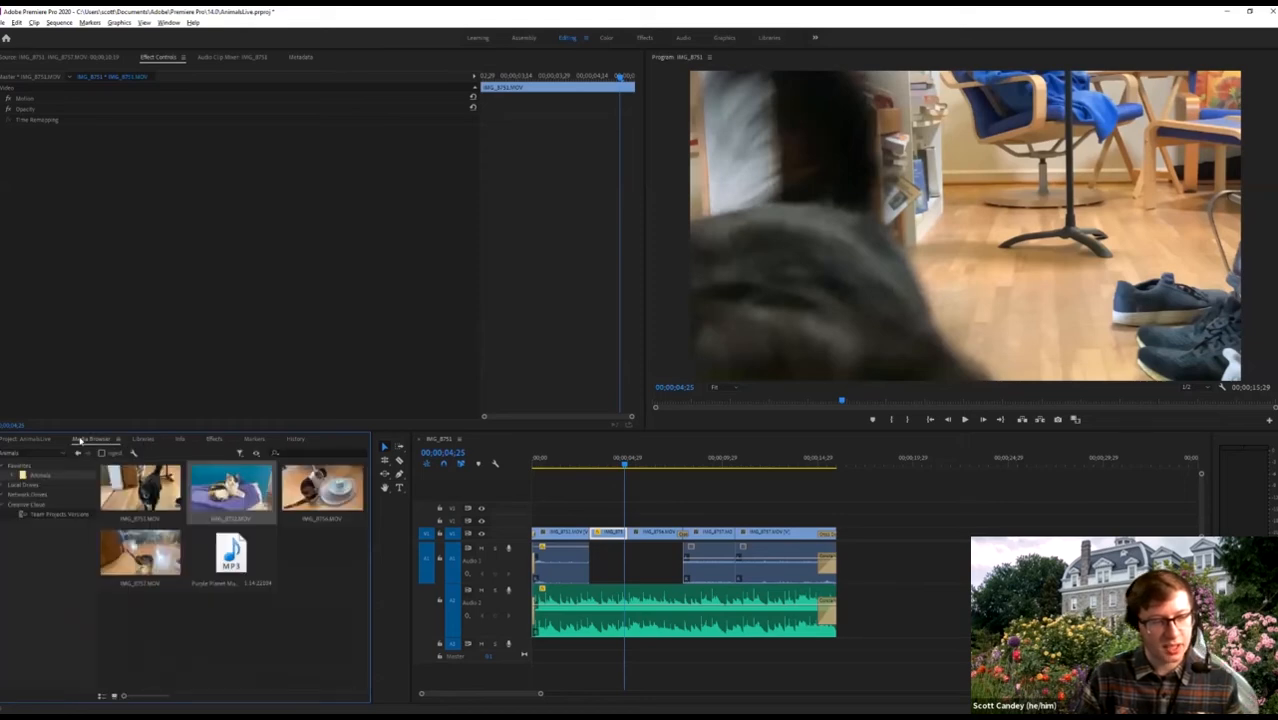
Preview the calico cat clip IMG_8752 and append it to the end of the sequence.
click(10, 439)
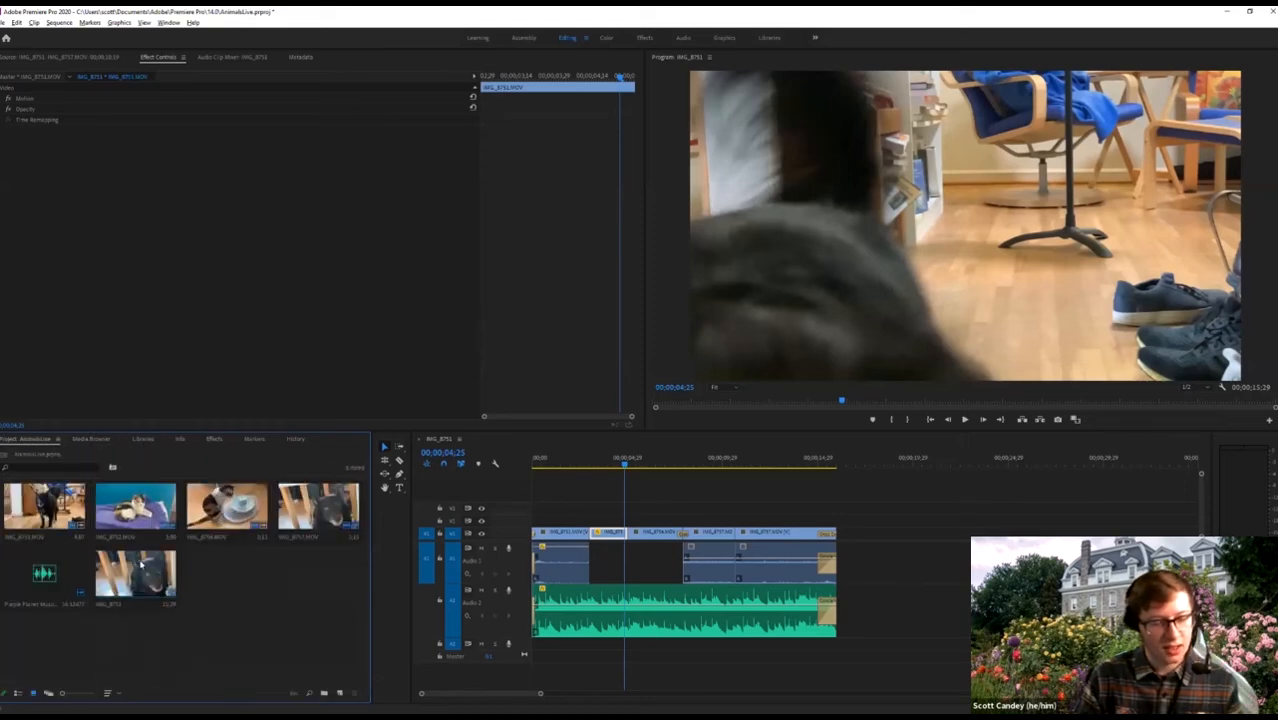
click(329, 508)
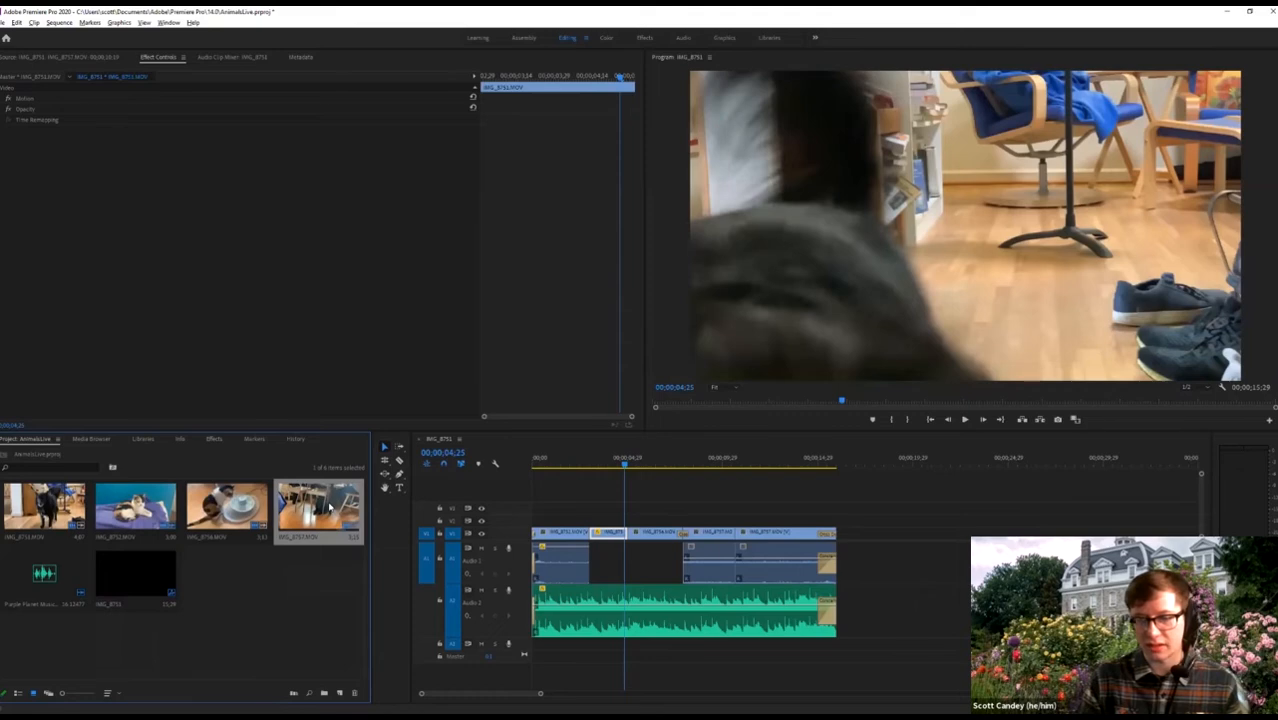
click(868, 516)
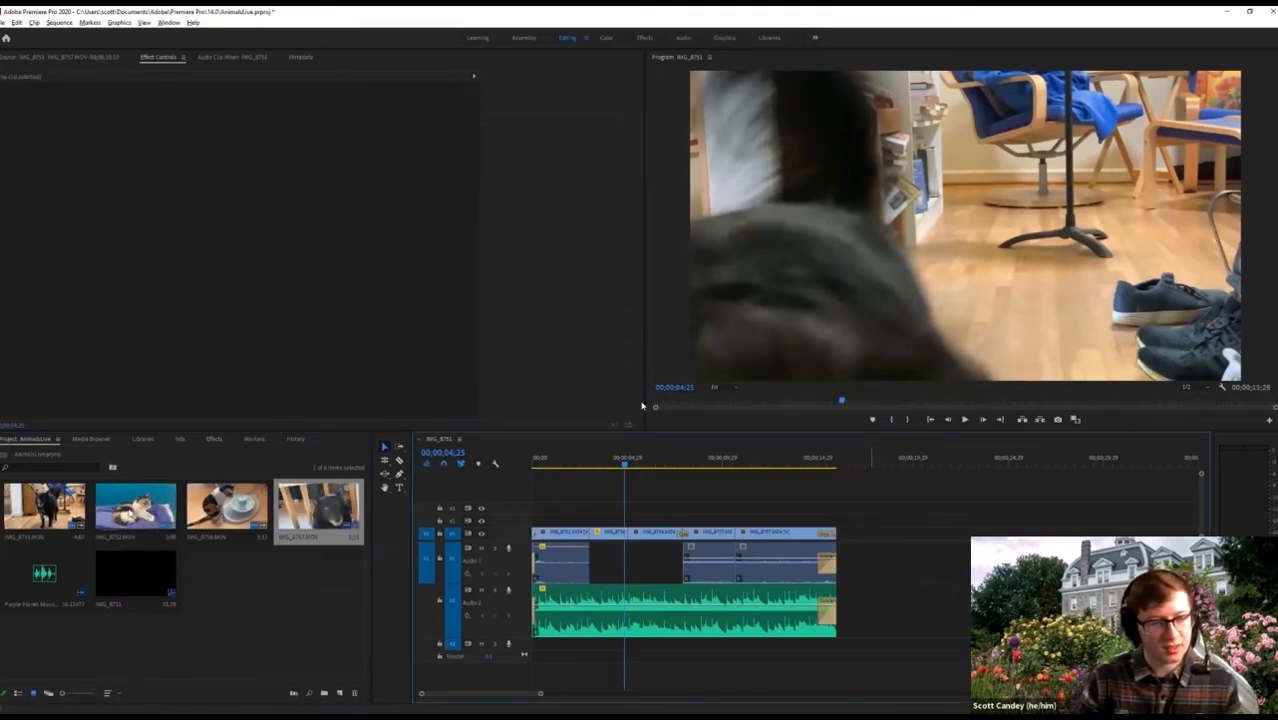
double_click(135, 507)
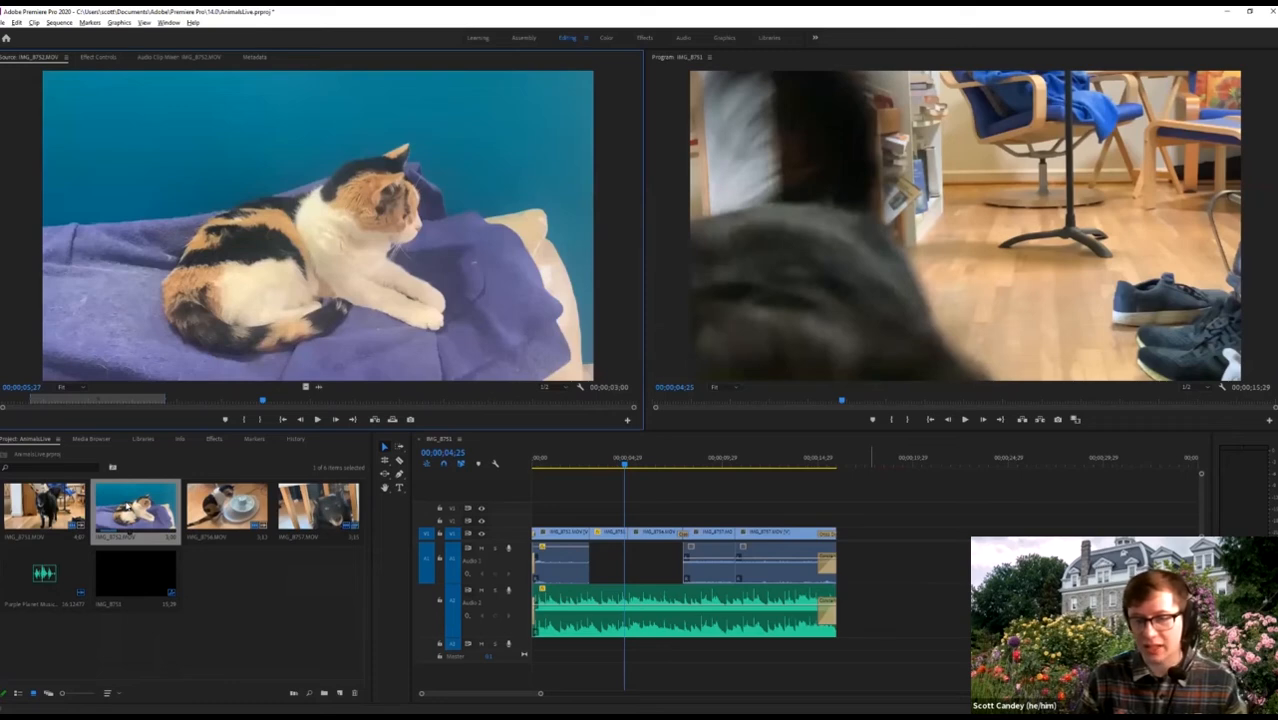
drag(129, 533, 864, 536)
Unlink the new cat clip's audio and delete it, parking the playhead on the clip.
right_click(865, 537)
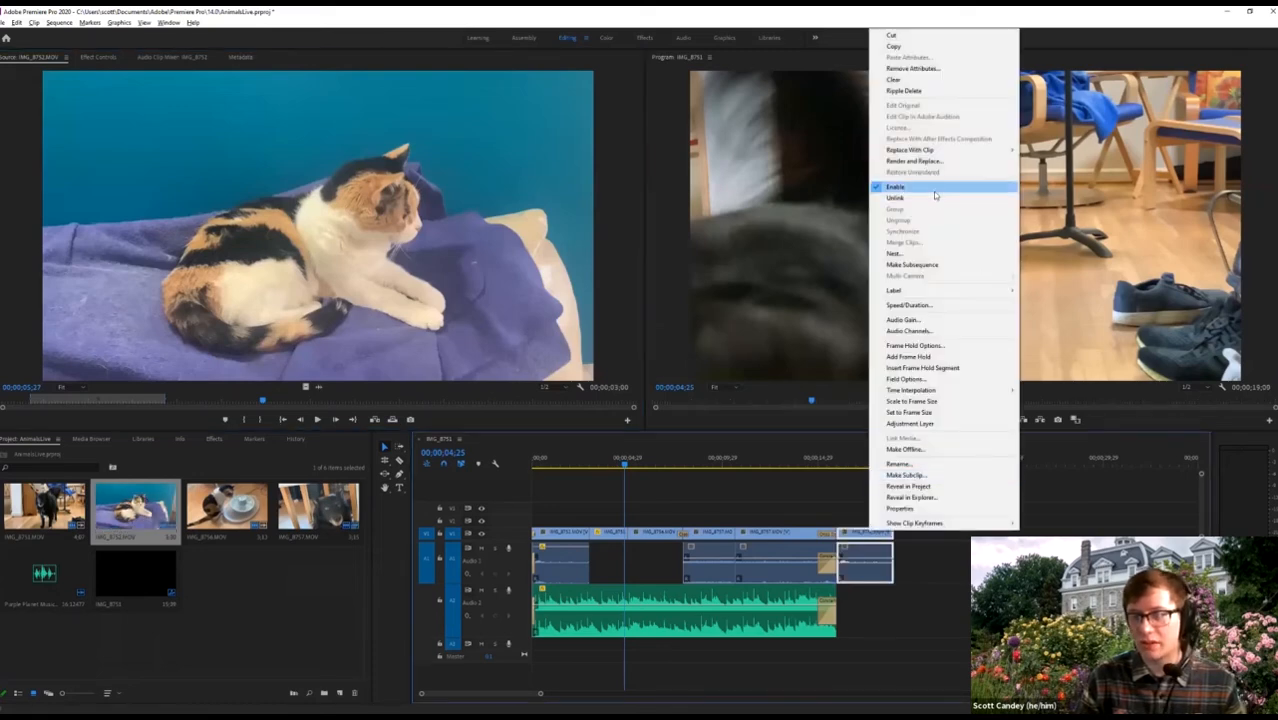
click(934, 197)
click(860, 556)
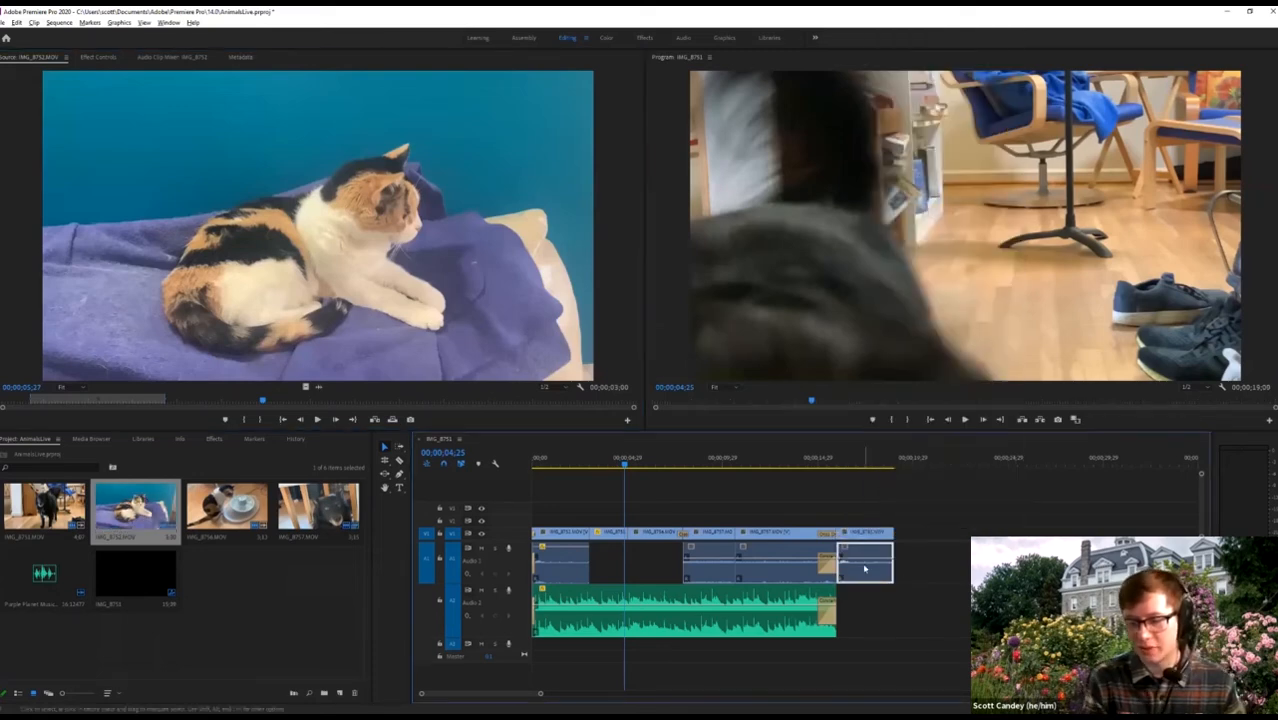
key(Delete)
click(858, 461)
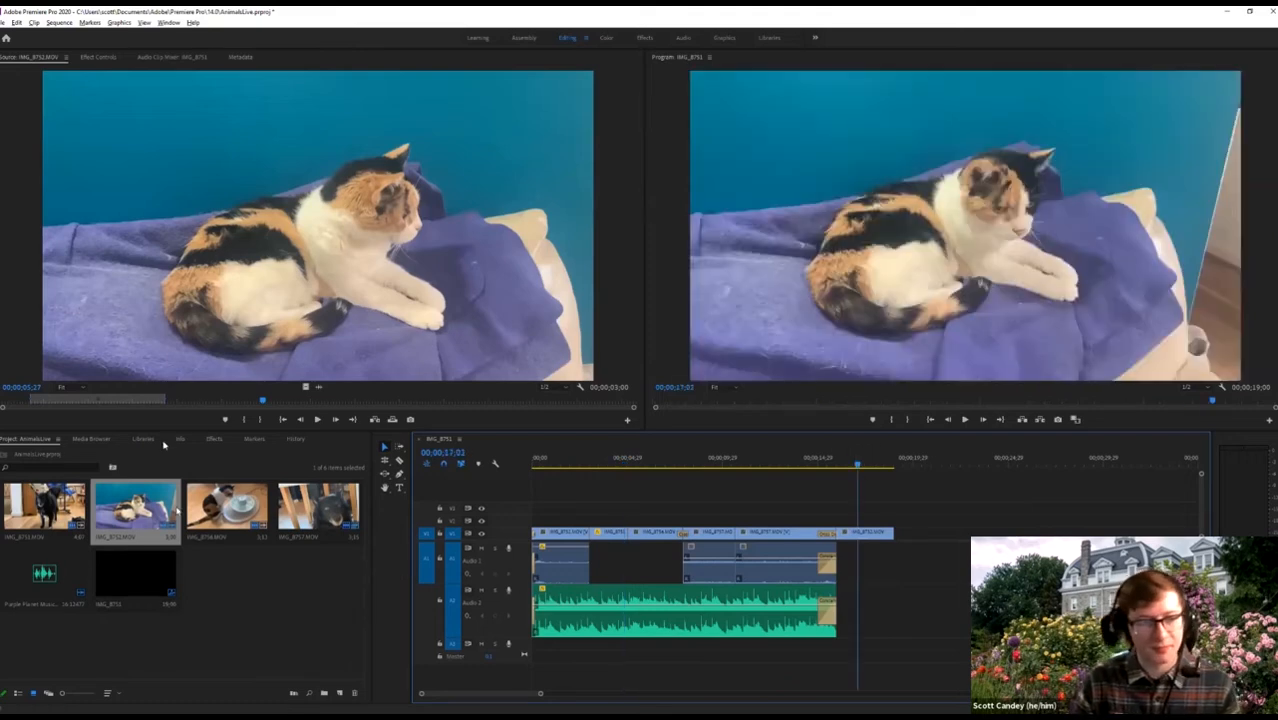
click(213, 439)
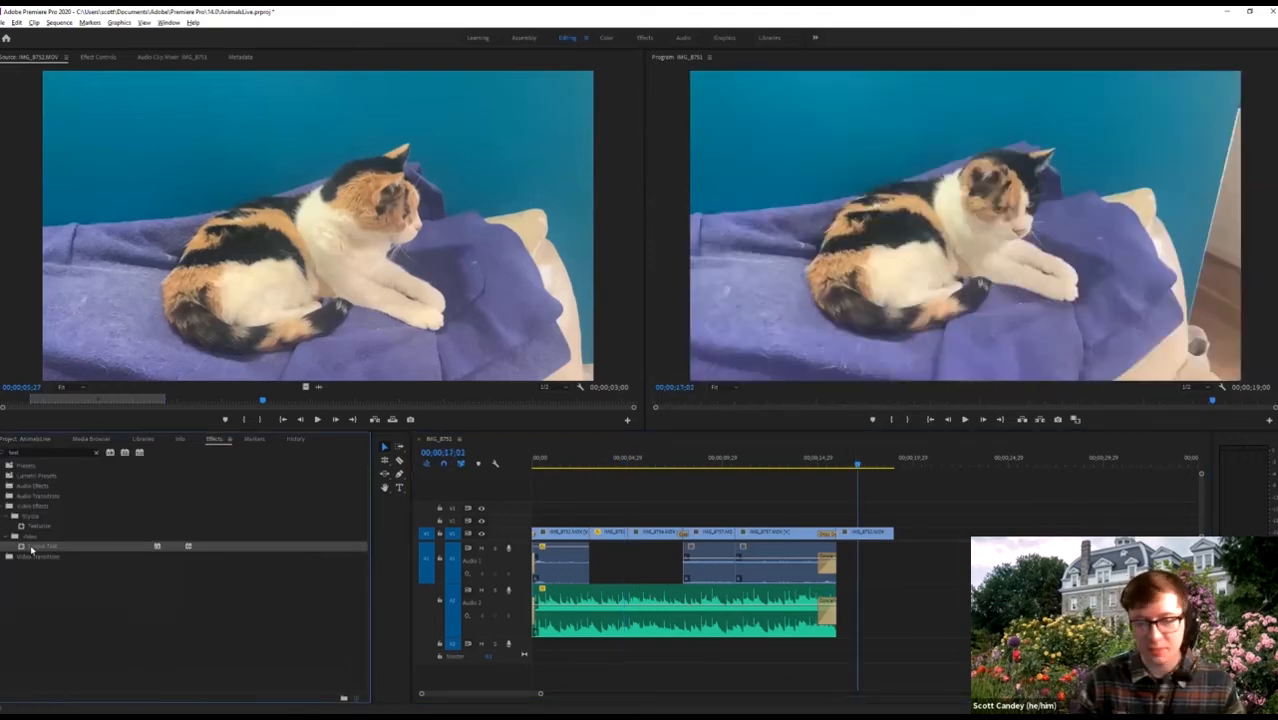
Apply the Simple Text effect to the last cat clip and view its settings.
drag(31, 549, 931, 354)
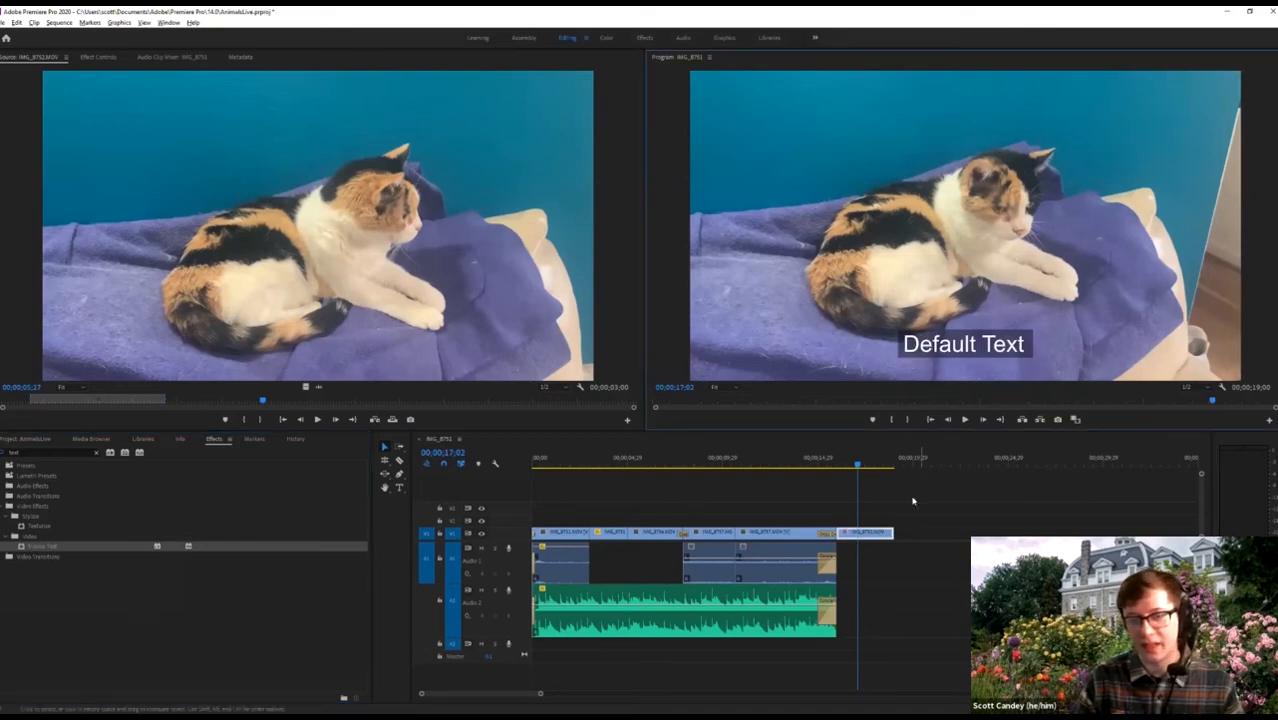
click(865, 537)
click(97, 57)
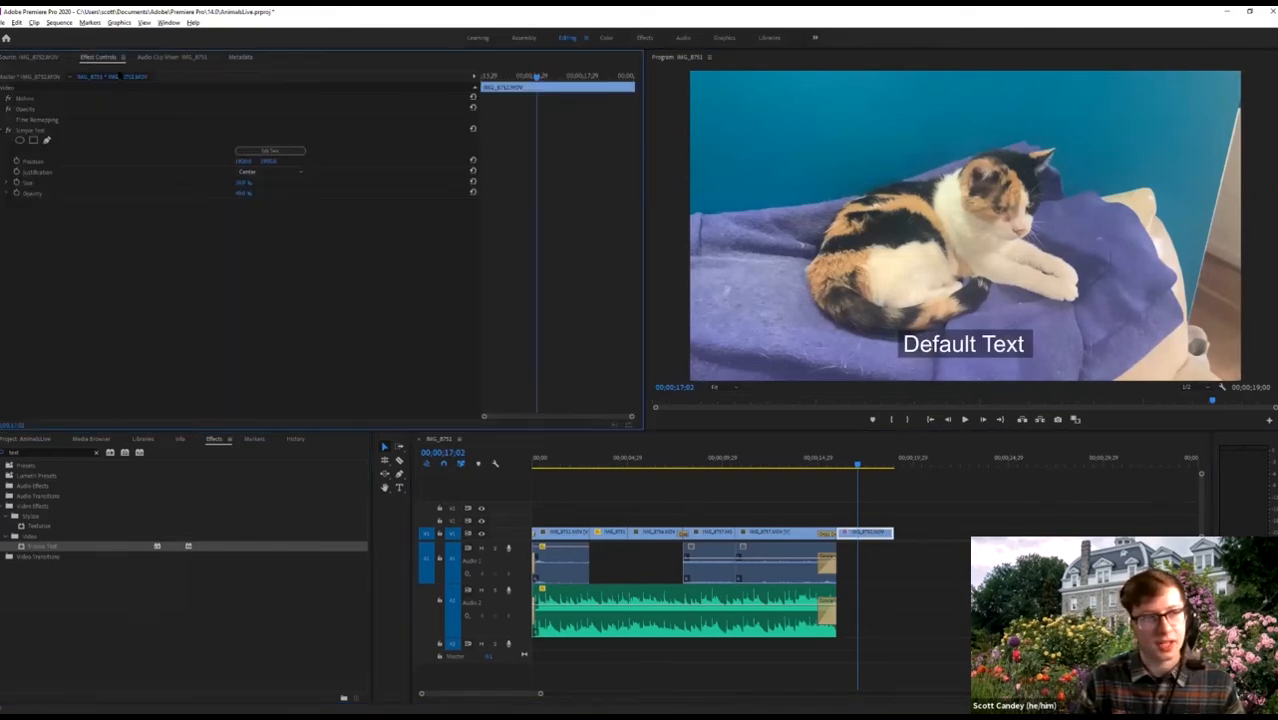
click(276, 150)
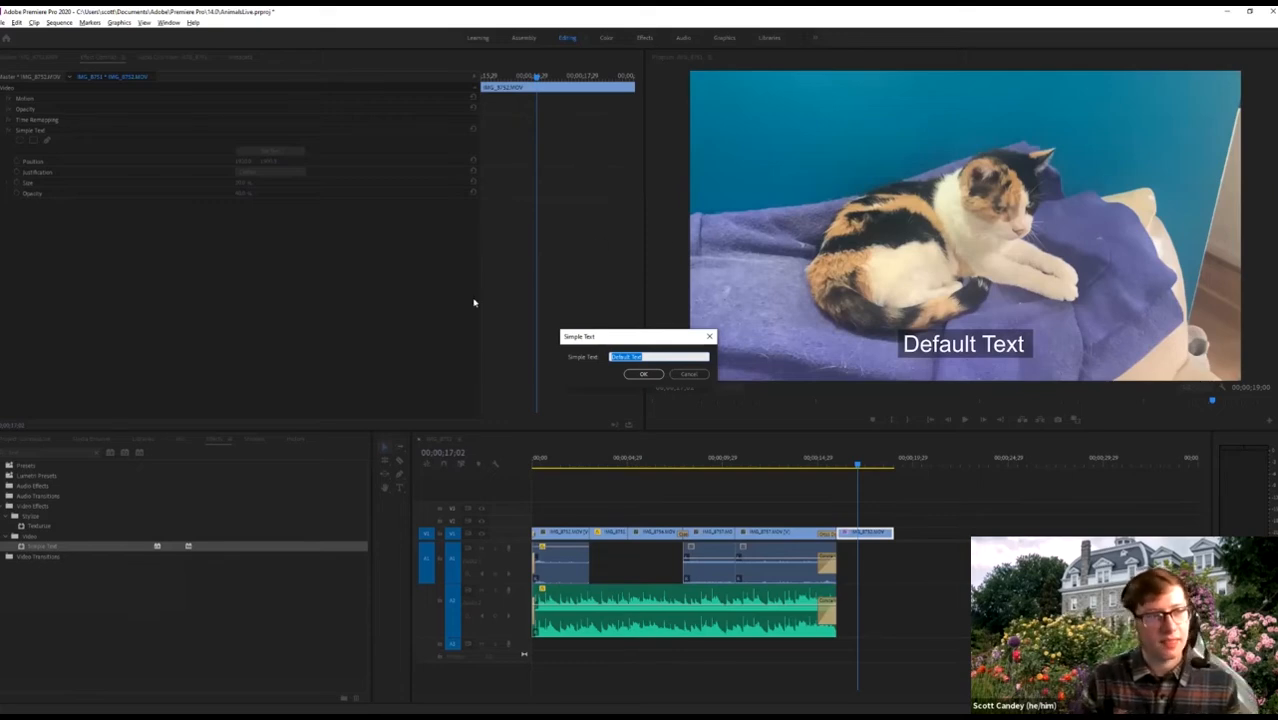
key(Escape)
Preview the Purple Planet Music track, then reload the last cat clip from the sequence.
click(29, 440)
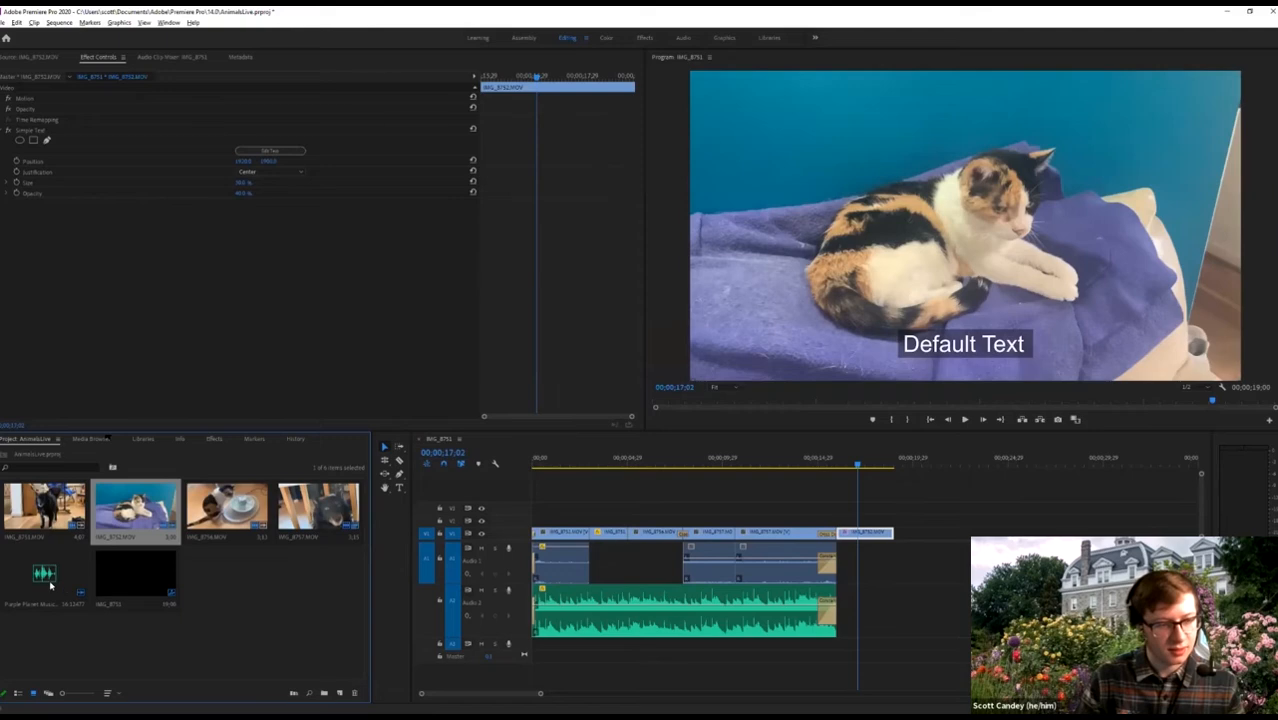
click(50, 584)
double_click(44, 575)
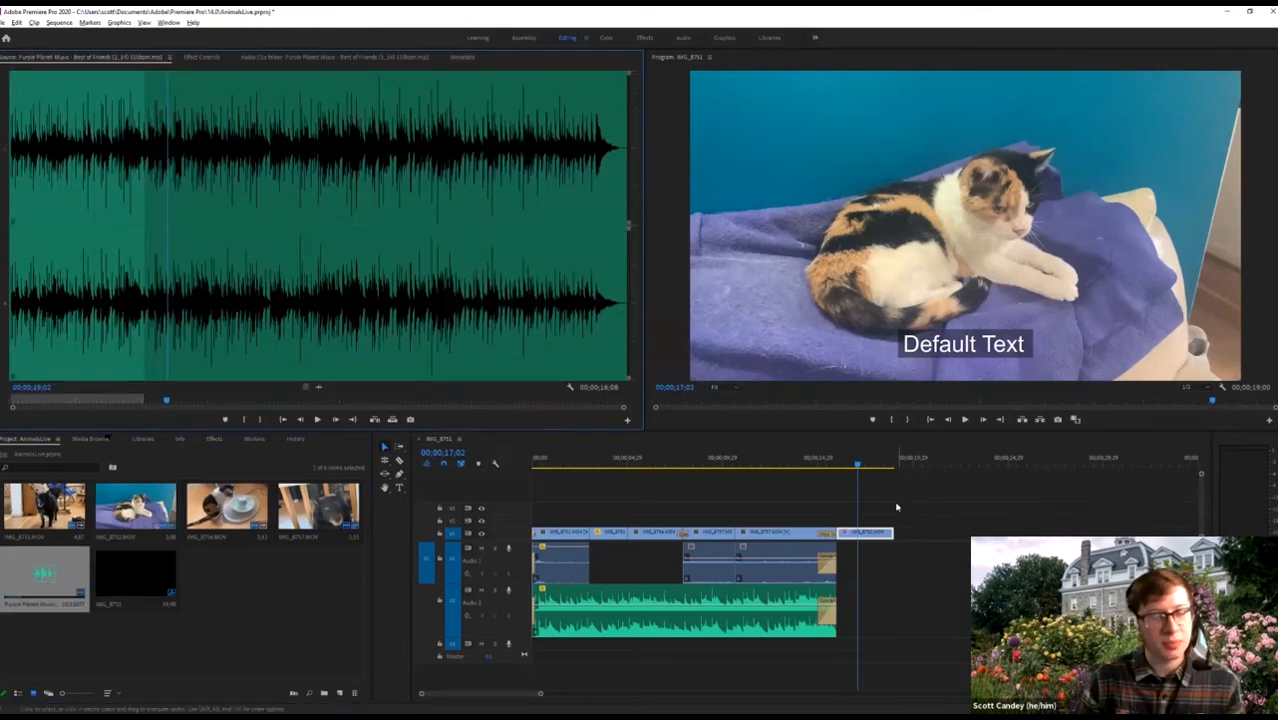
double_click(886, 534)
Set the Simple Text caption to 'Best Of Friends' and play back the clip.
click(158, 57)
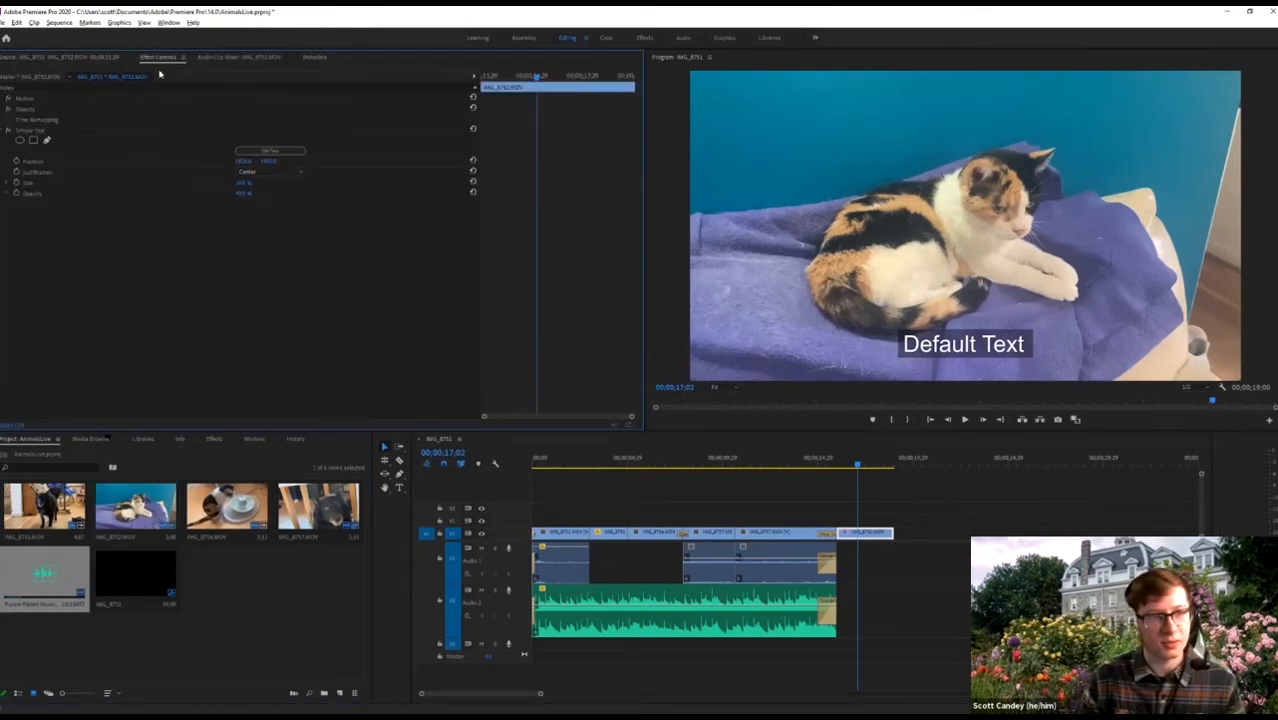
click(258, 151)
text(Bo)
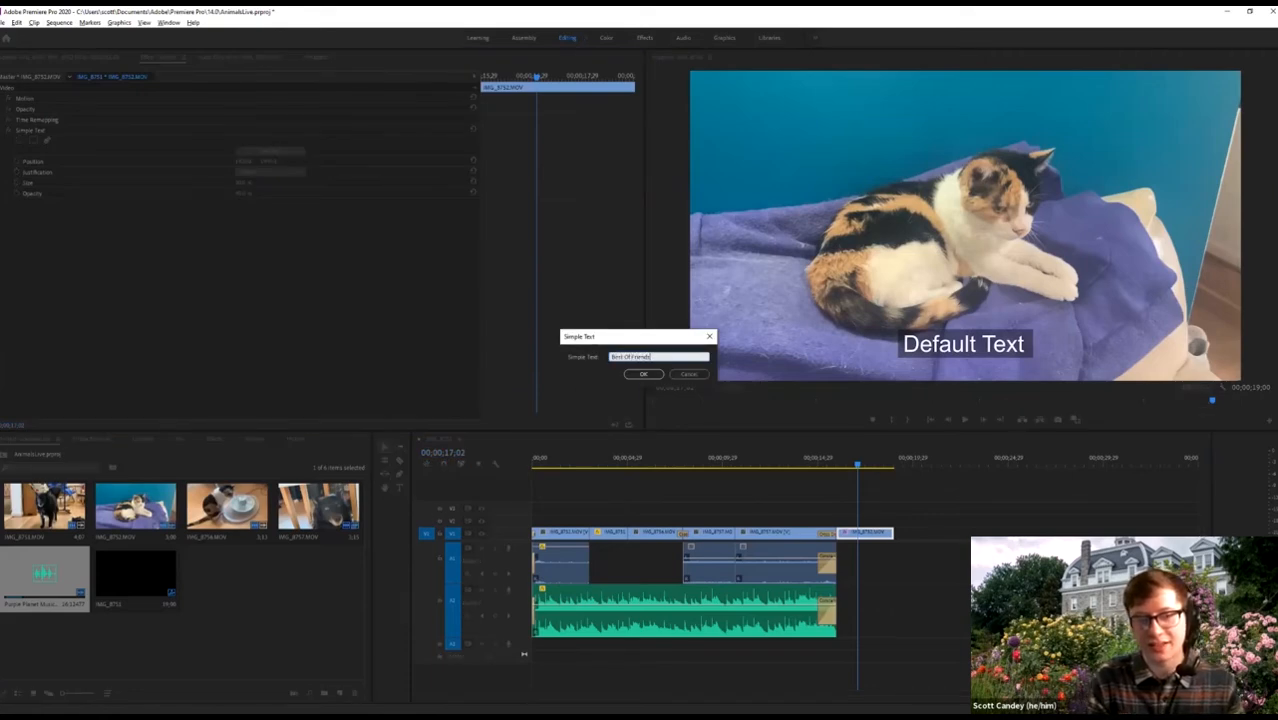
text(st Of Friends)
key(Return)
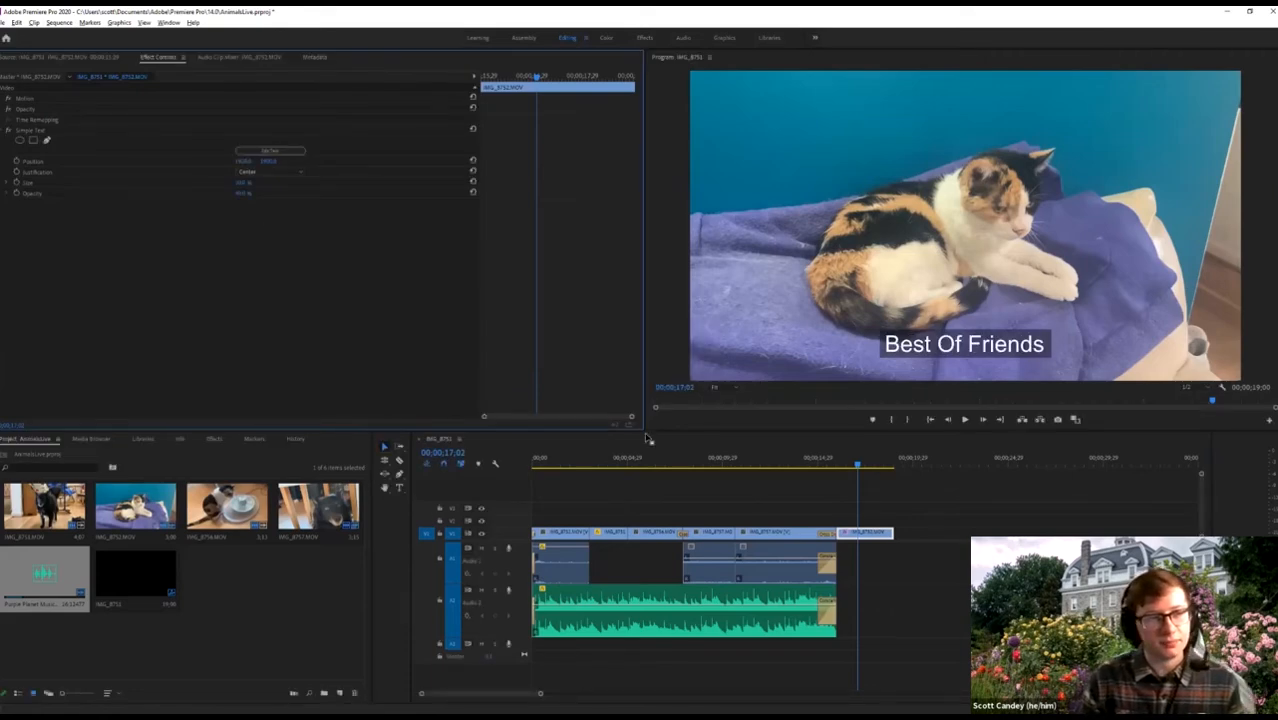
click(842, 462)
key(space)
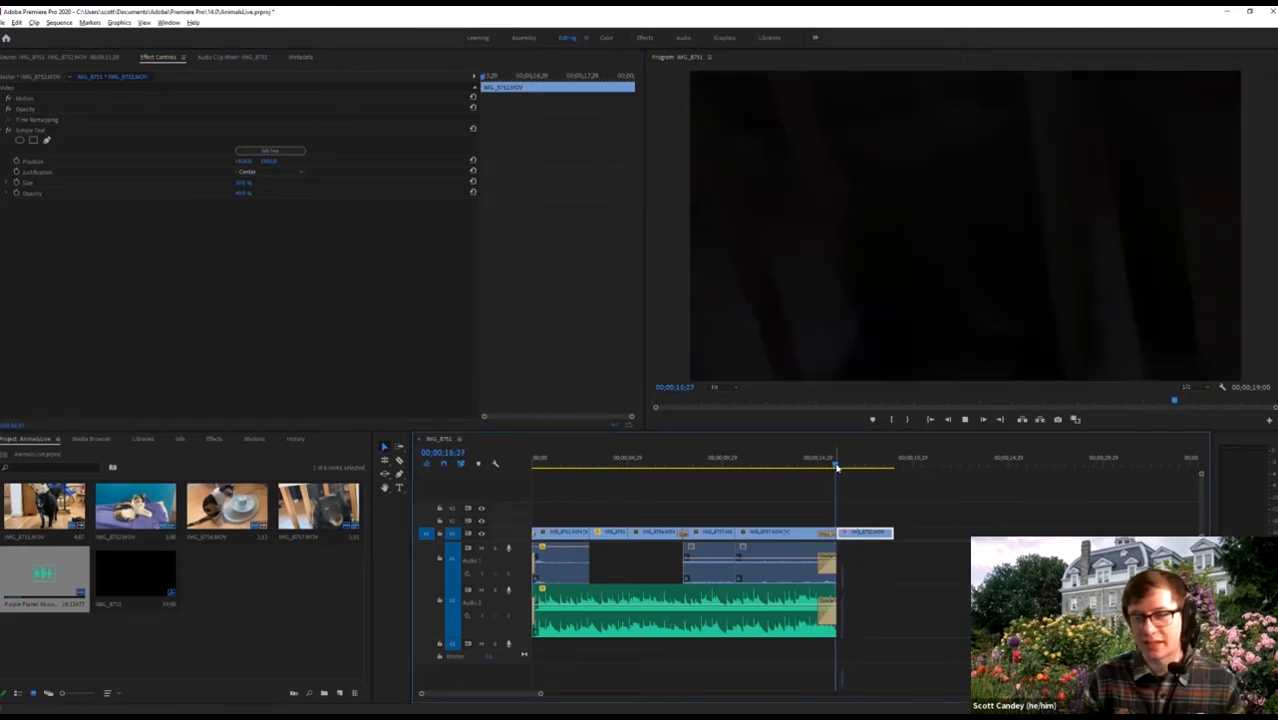
key(space)
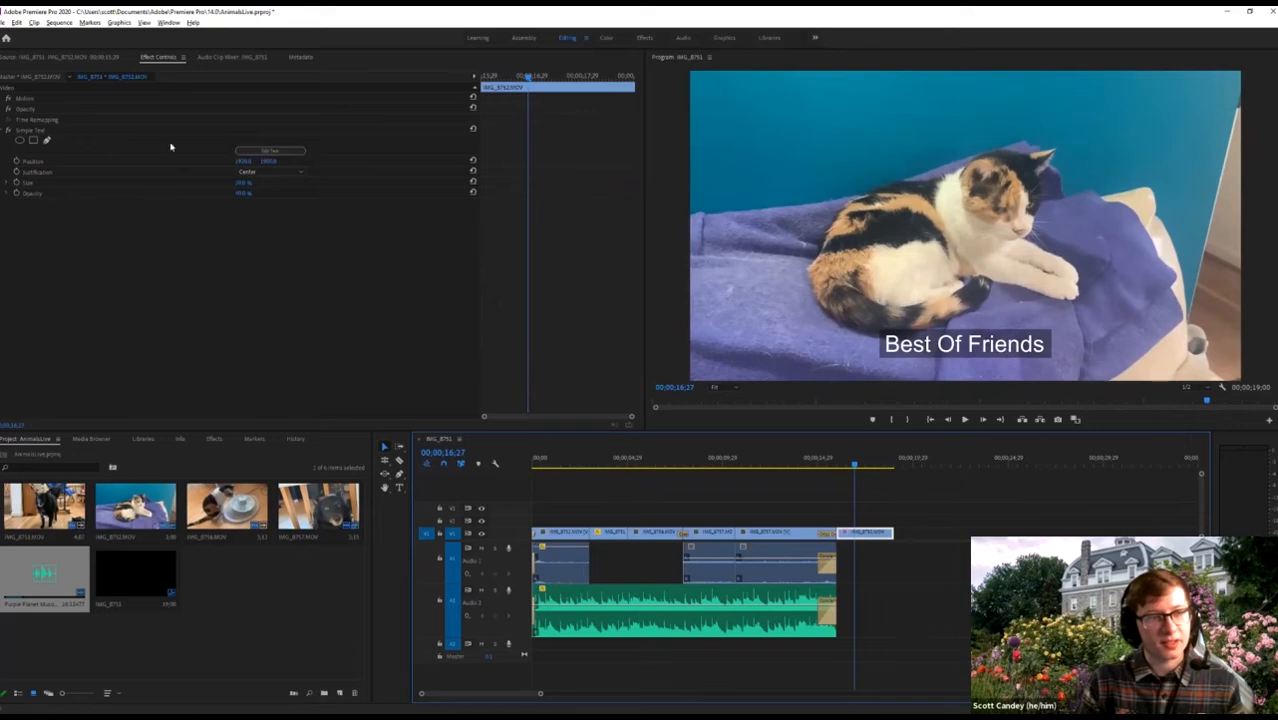
Shift the caption right and up, and change its text to 'Best Of Friends, from Purple-Planet'.
drag(243, 161, 342, 182)
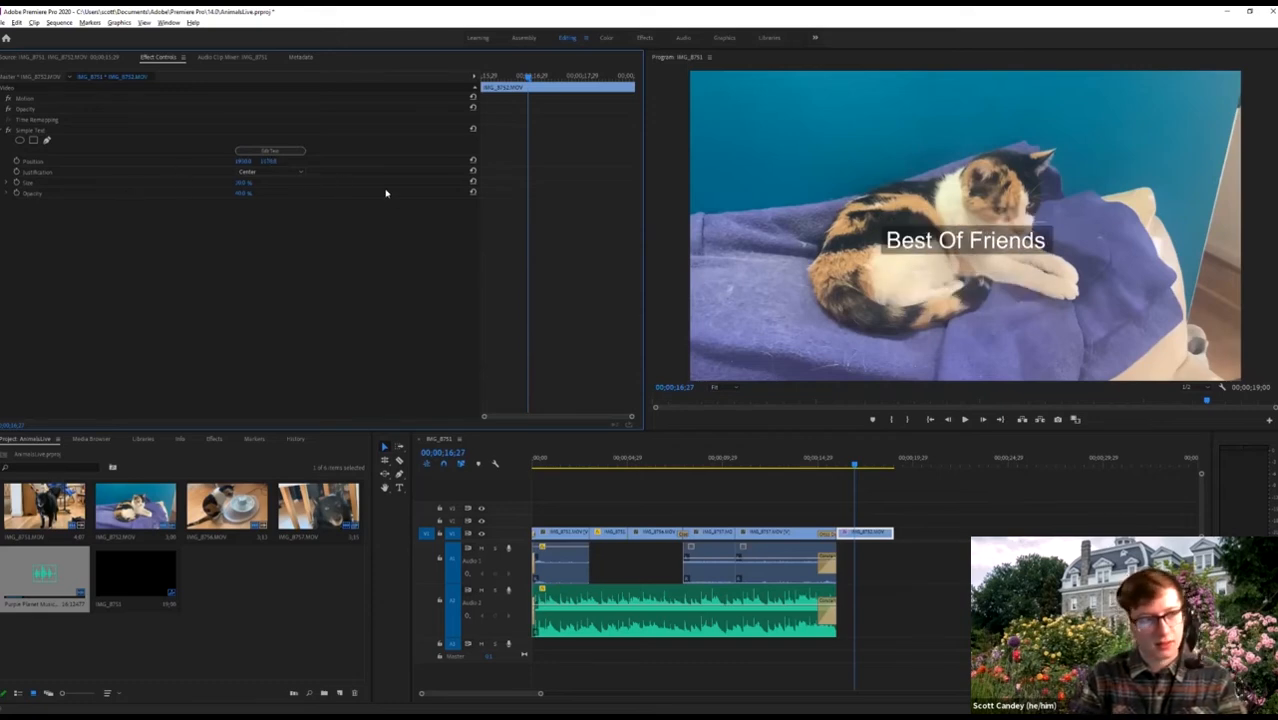
drag(266, 161, 377, 140)
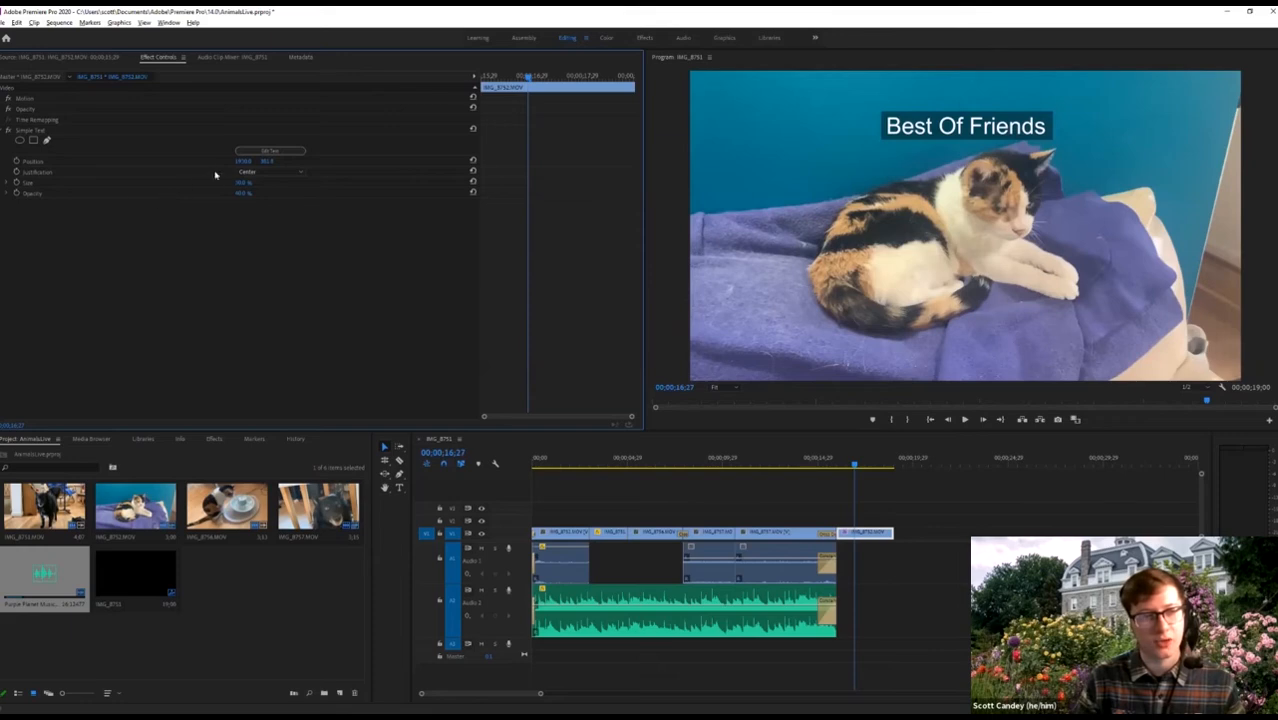
drag(238, 164, 228, 164)
click(291, 155)
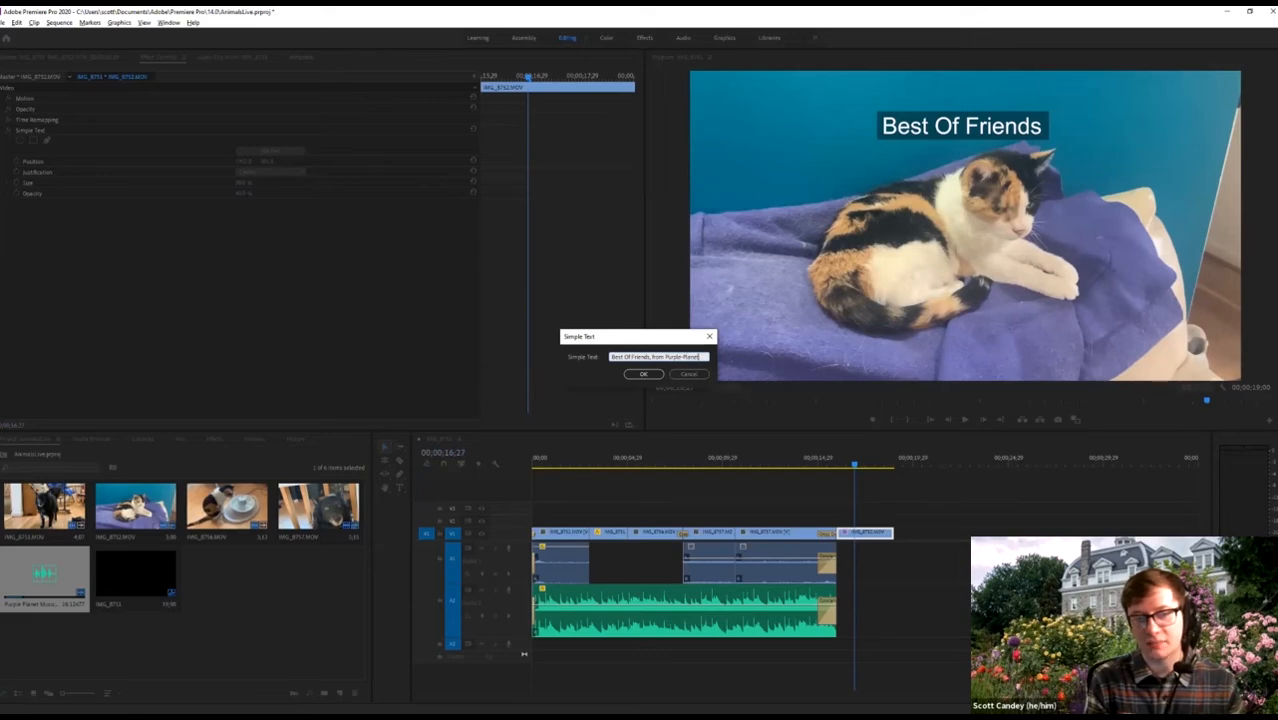
key(Return)
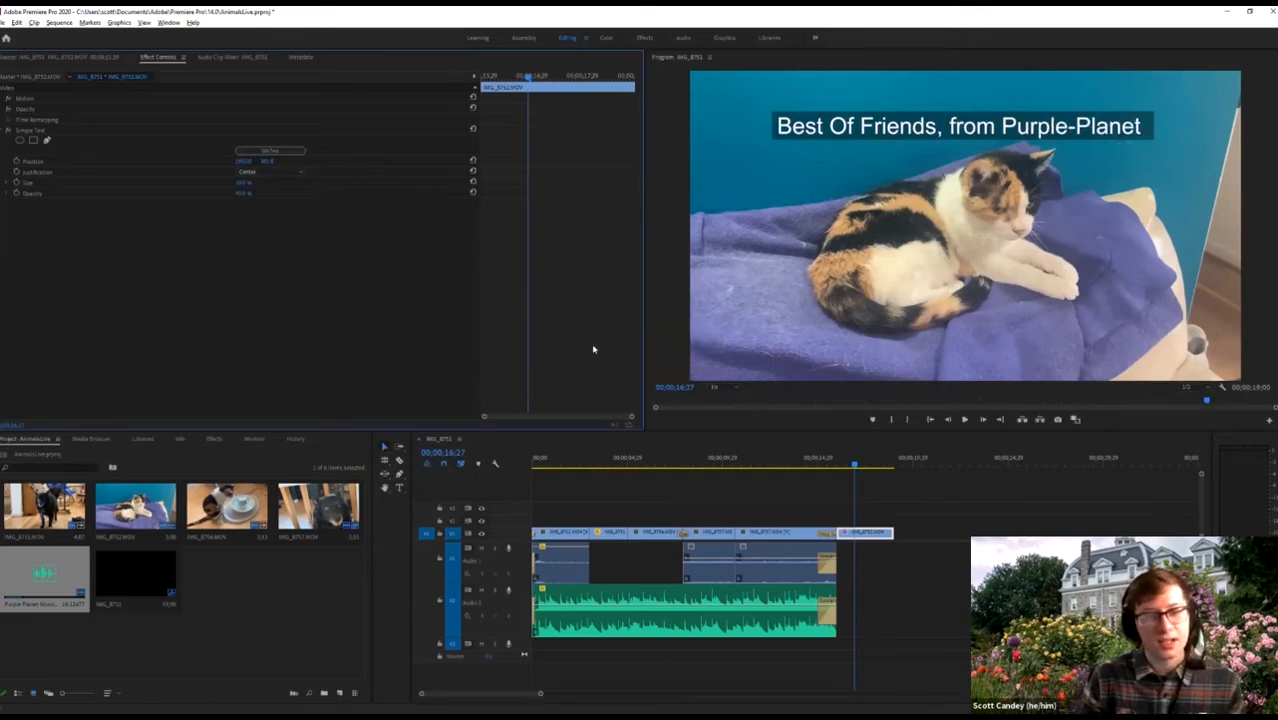
Reposition the caption across the upper middle of the frame over the cat.
drag(265, 163, 538, 162)
drag(235, 162, 148, 171)
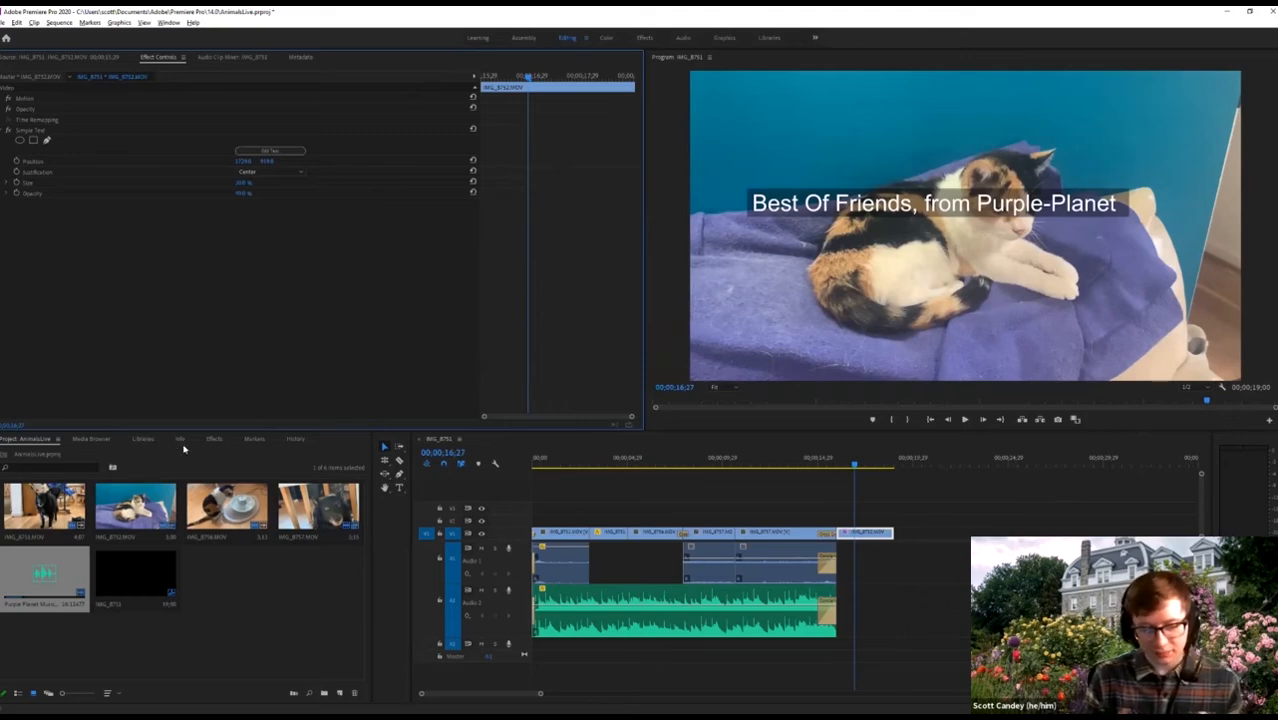
key(shift+3)
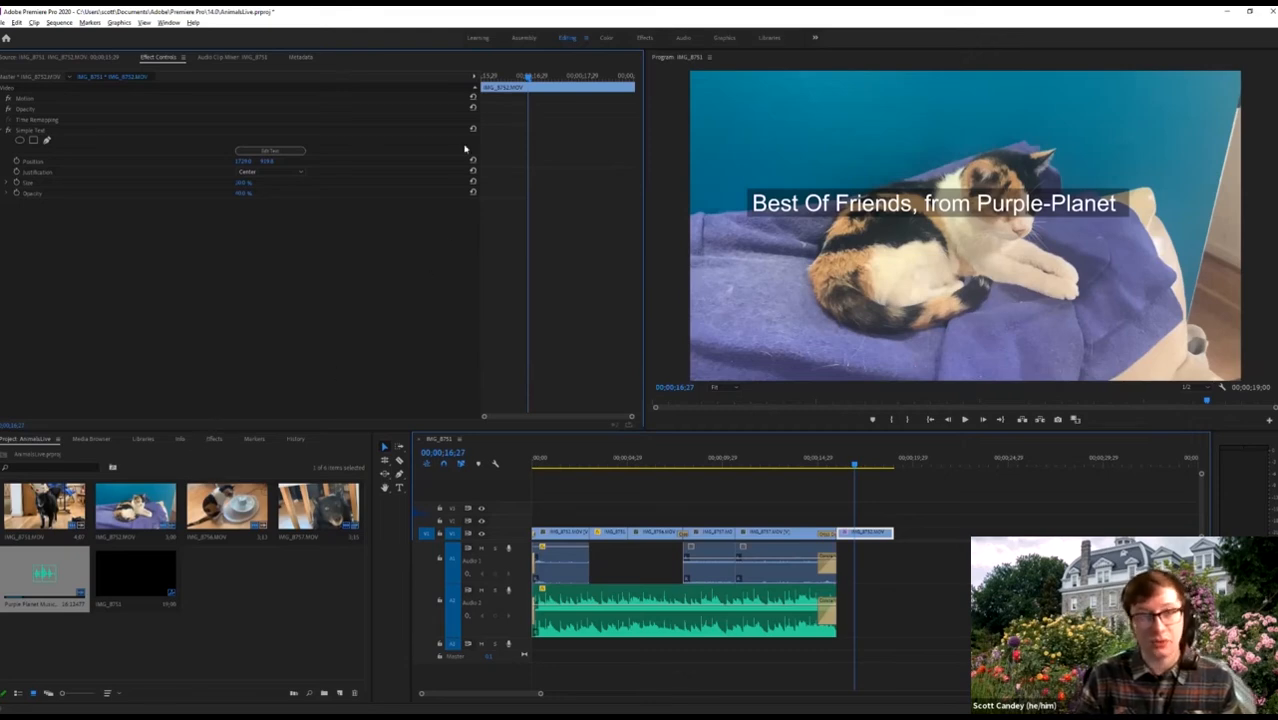
click(723, 38)
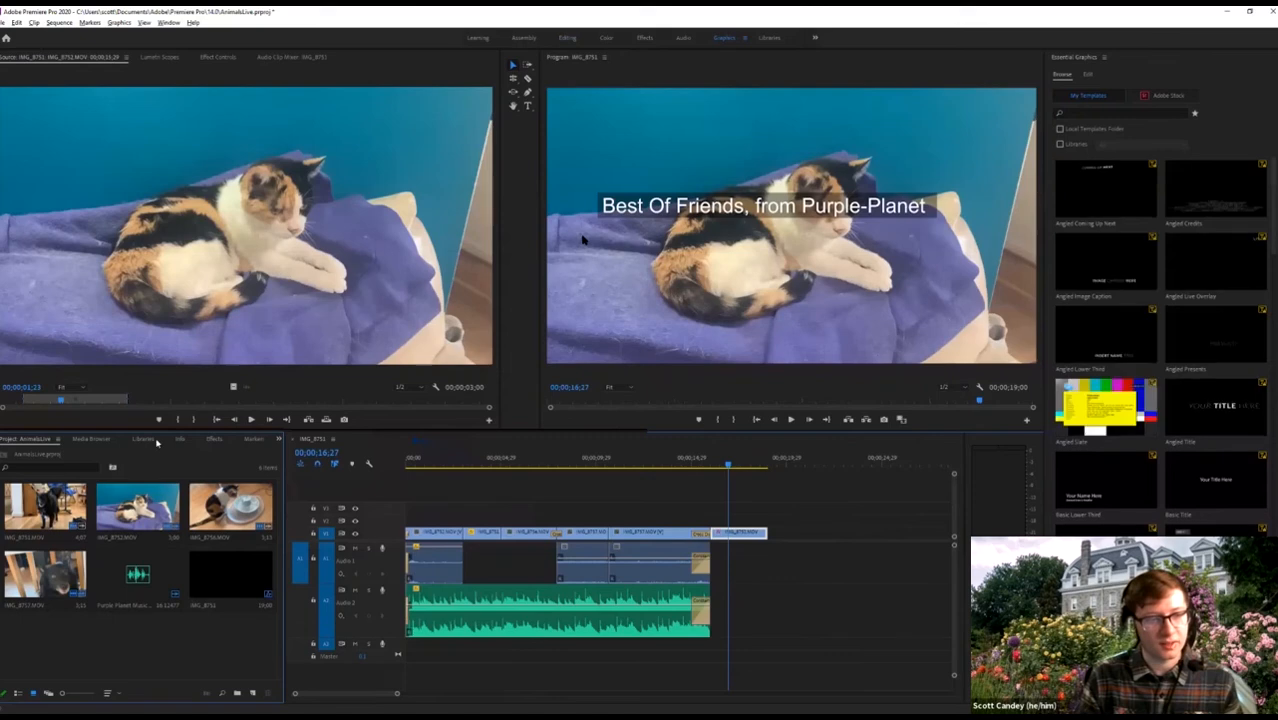
Bring back the Effects list and scroll through it.
click(221, 443)
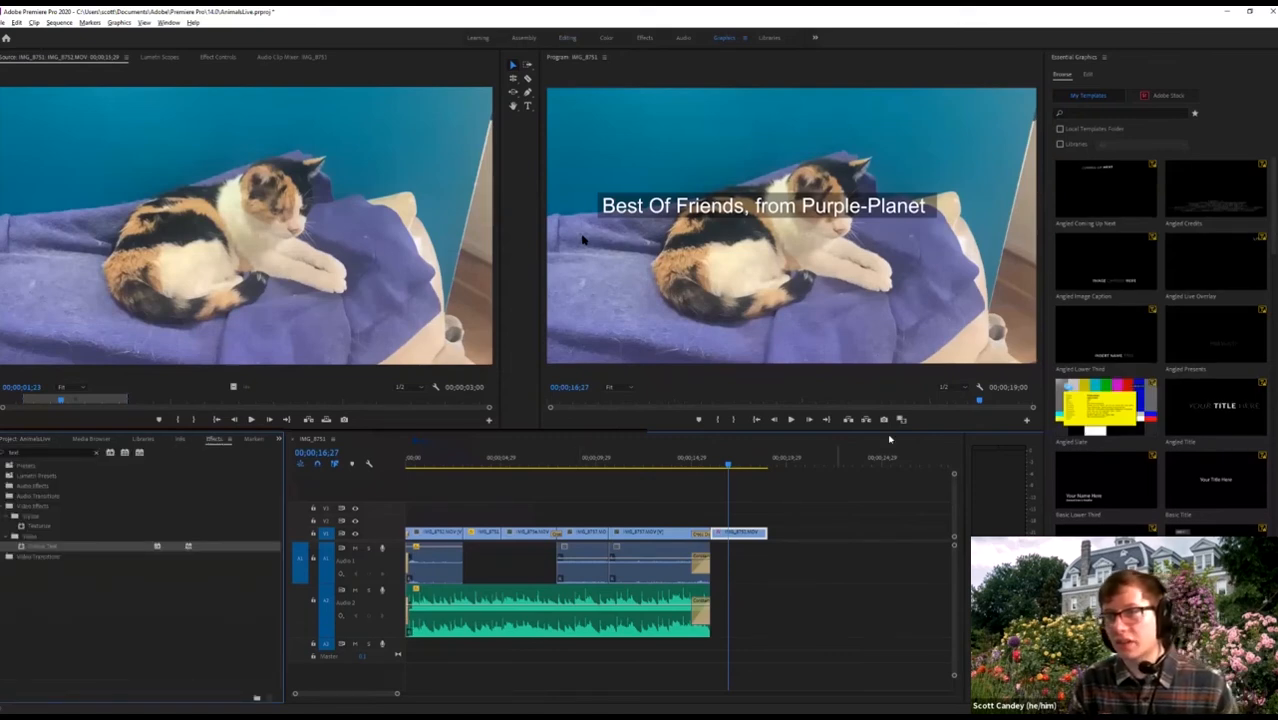
scroll(1160, 330, down, 5)
scroll(1160, 340, down, 10)
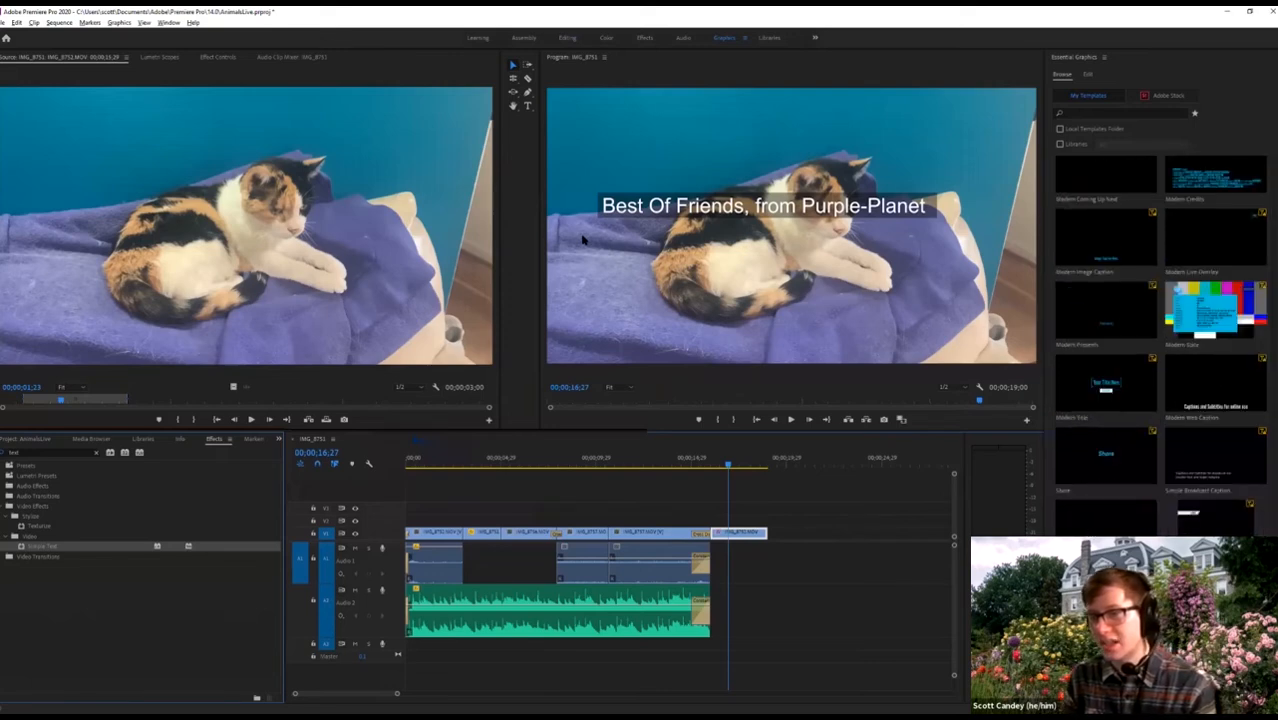
scroll(1110, 397, up, 10)
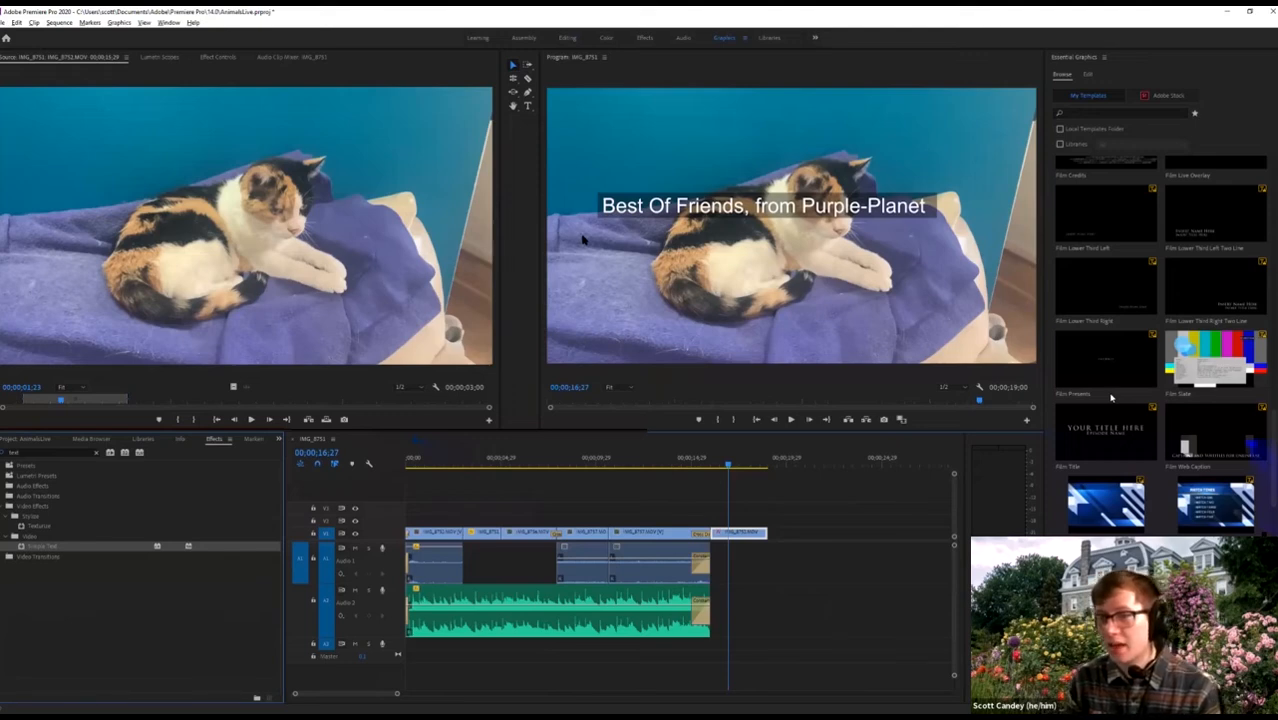
scroll(1110, 397, up, 6)
Delete the captioned cat clip from the end of V1 and move the playhead to the new end.
click(772, 537)
click(744, 535)
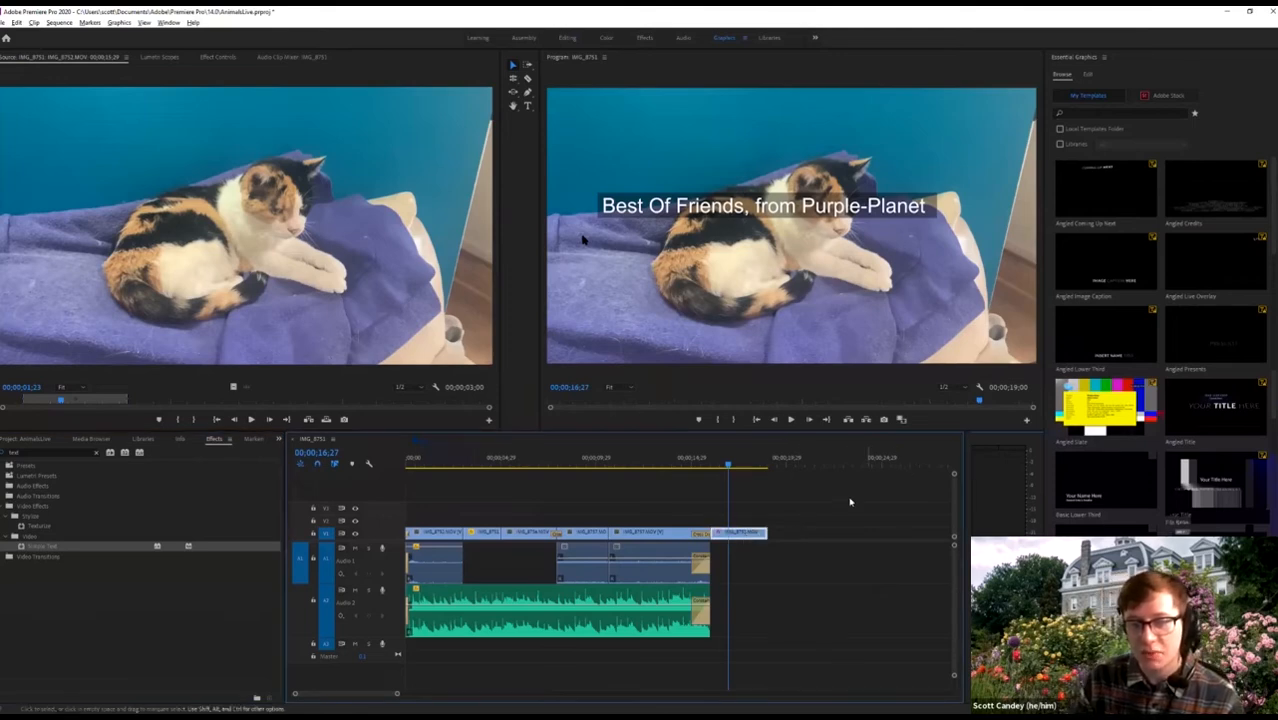
key(Delete)
mouse_move(705, 464)
mouse_down()
mouse_move(676, 467)
mouse_move(728, 465)
mouse_move(707, 465)
mouse_up()
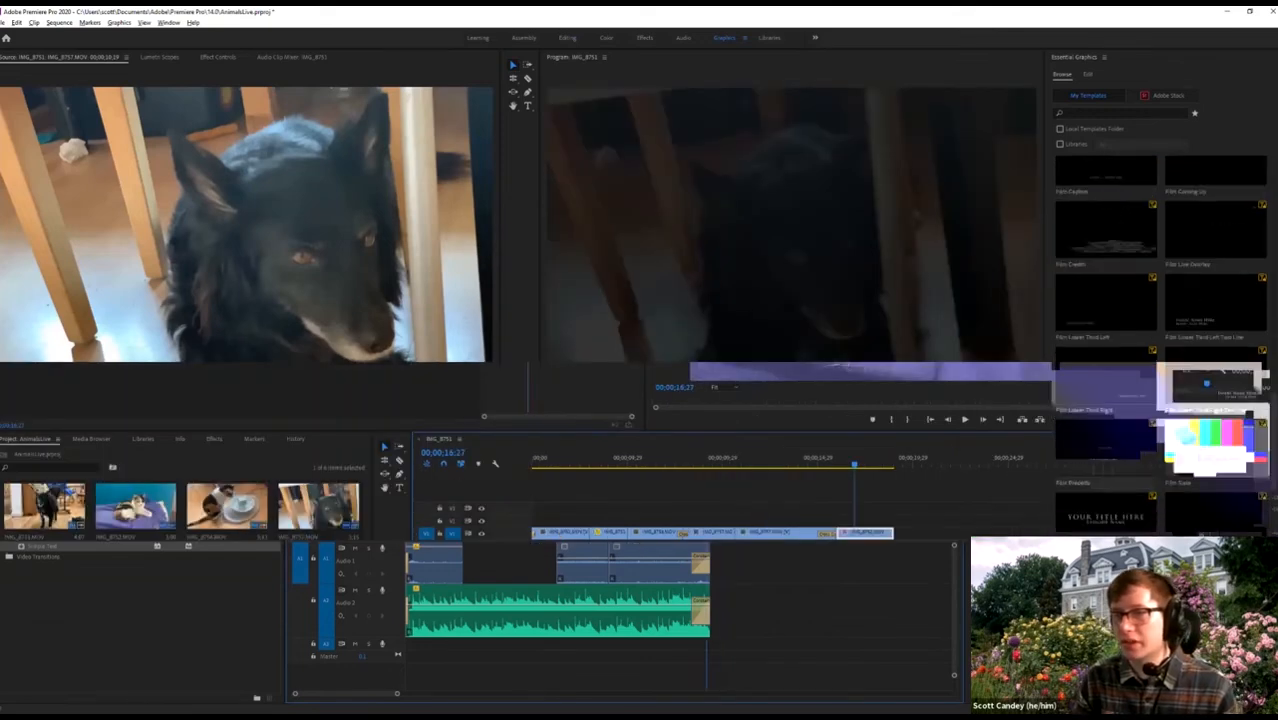
Browse the Essential Graphics templates and place the Film Title template after the last clip.
scroll(1141, 230, down, 5)
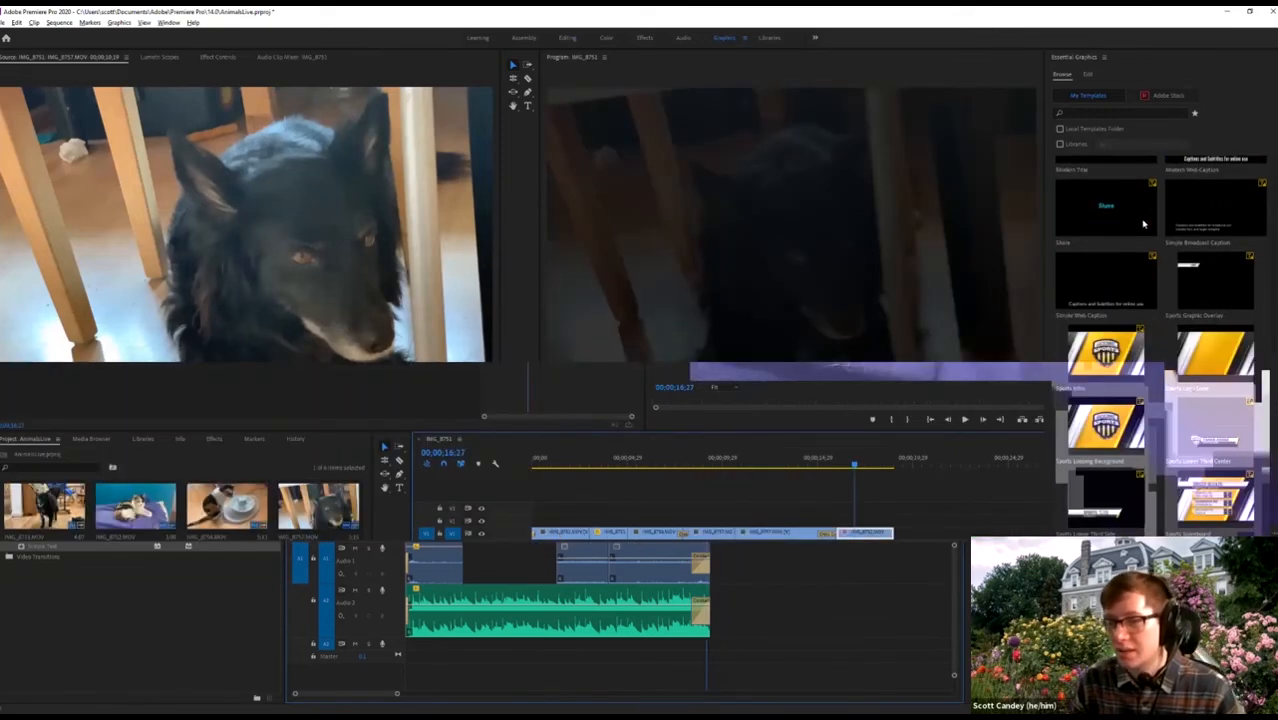
scroll(1137, 422, up, 10)
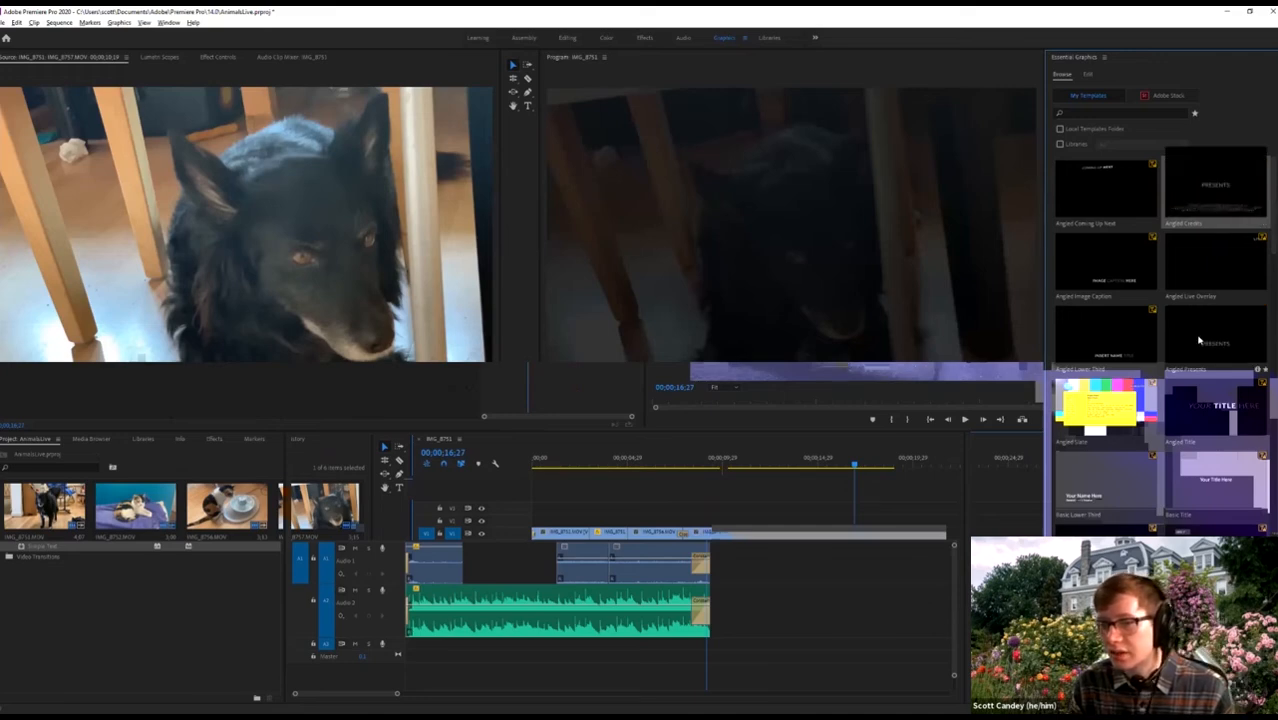
scroll(1199, 340, down, 5)
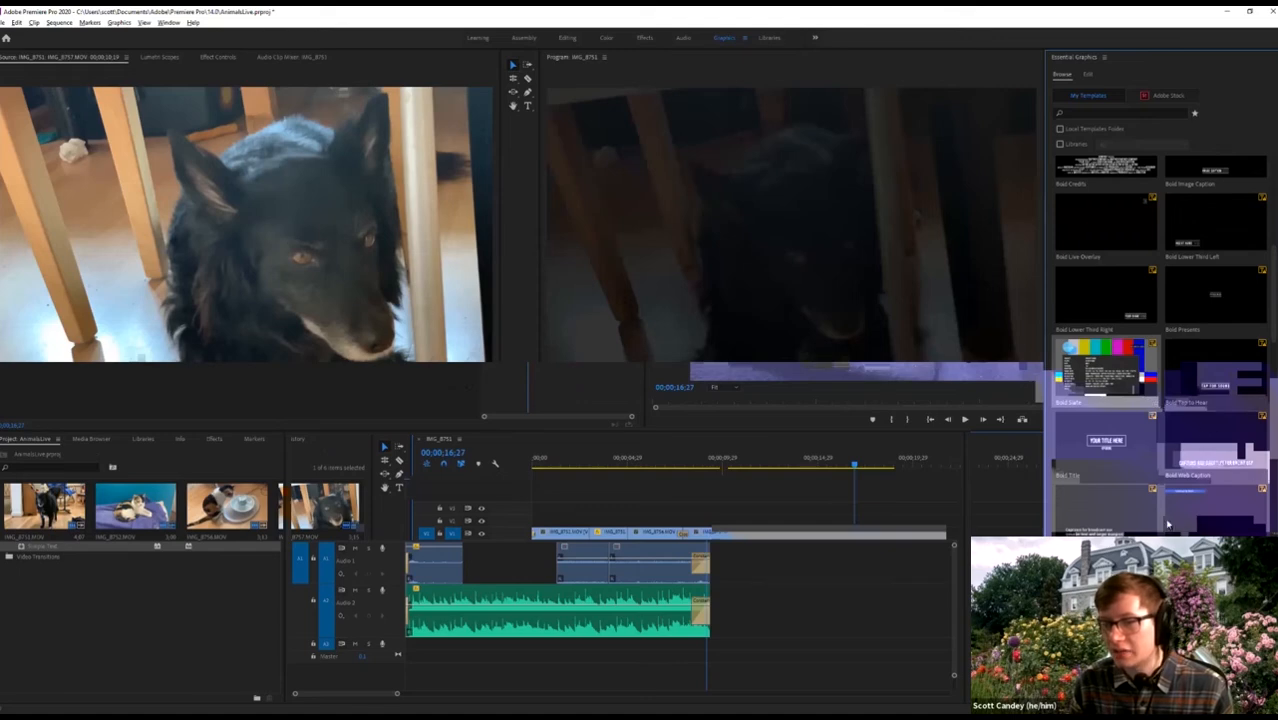
scroll(1160, 450, up, 5)
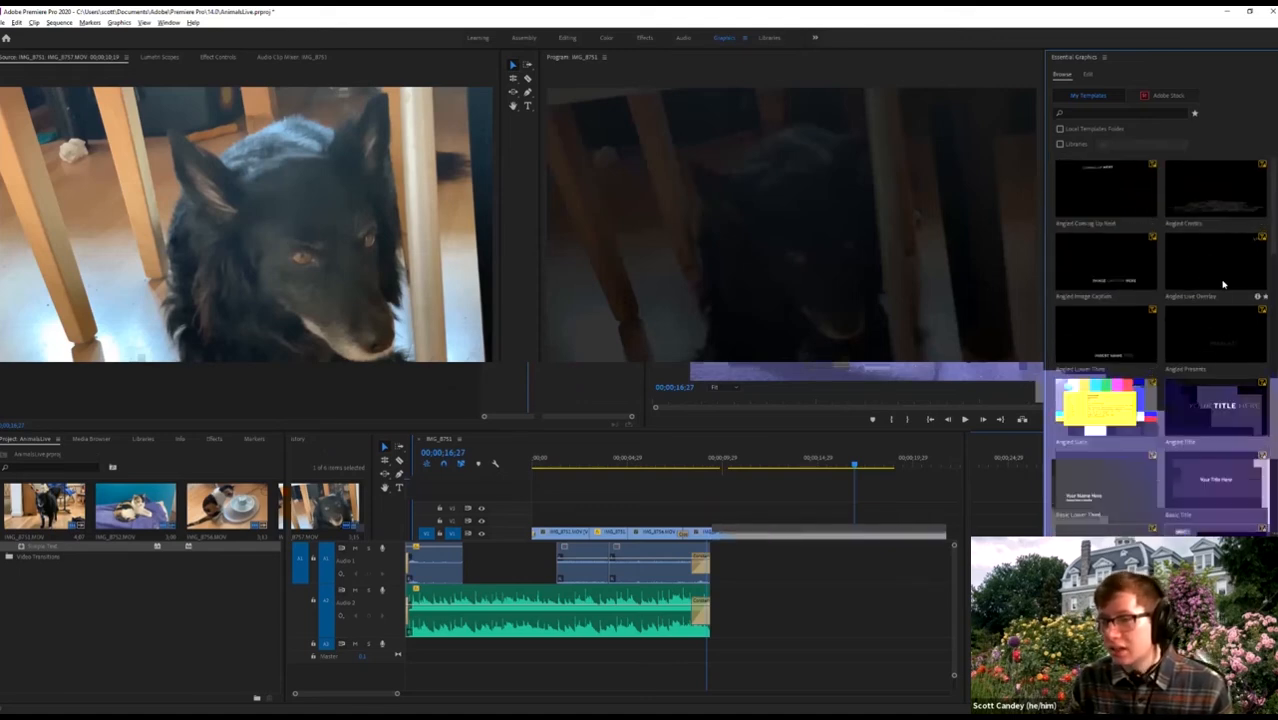
scroll(1222, 290, down, 5)
scroll(1216, 400, down, 5)
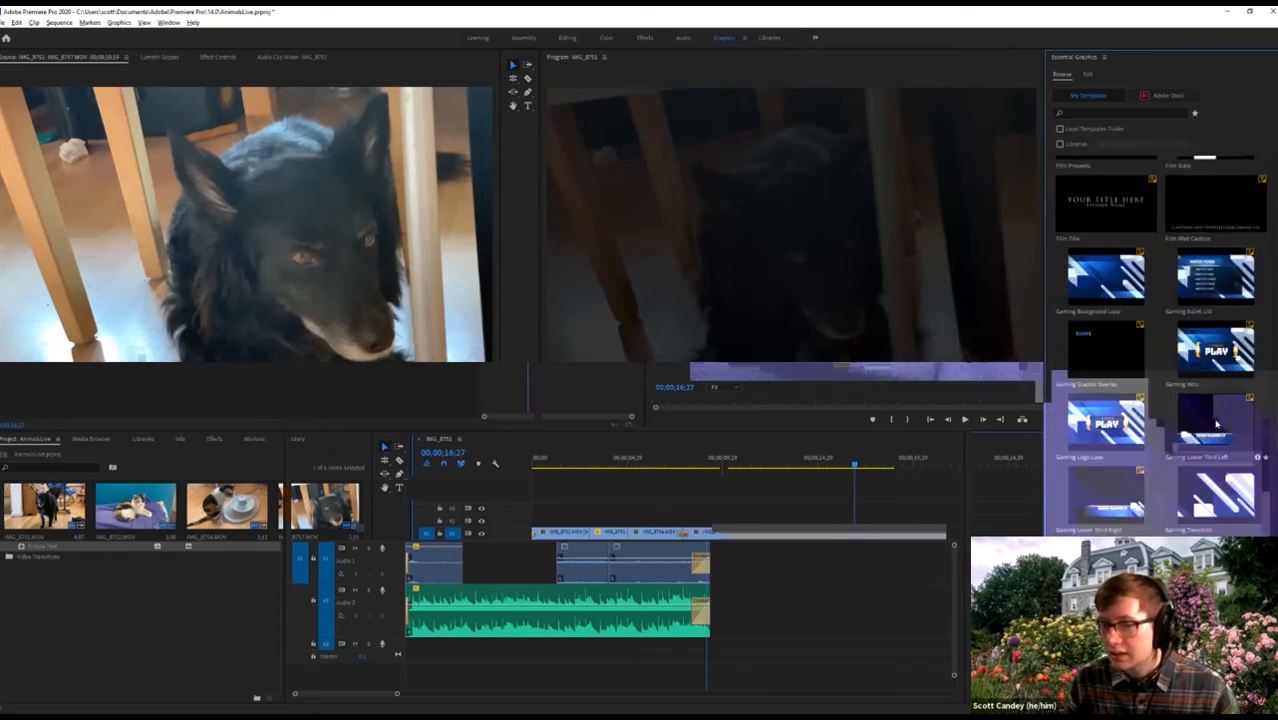
scroll(1216, 425, up, 5)
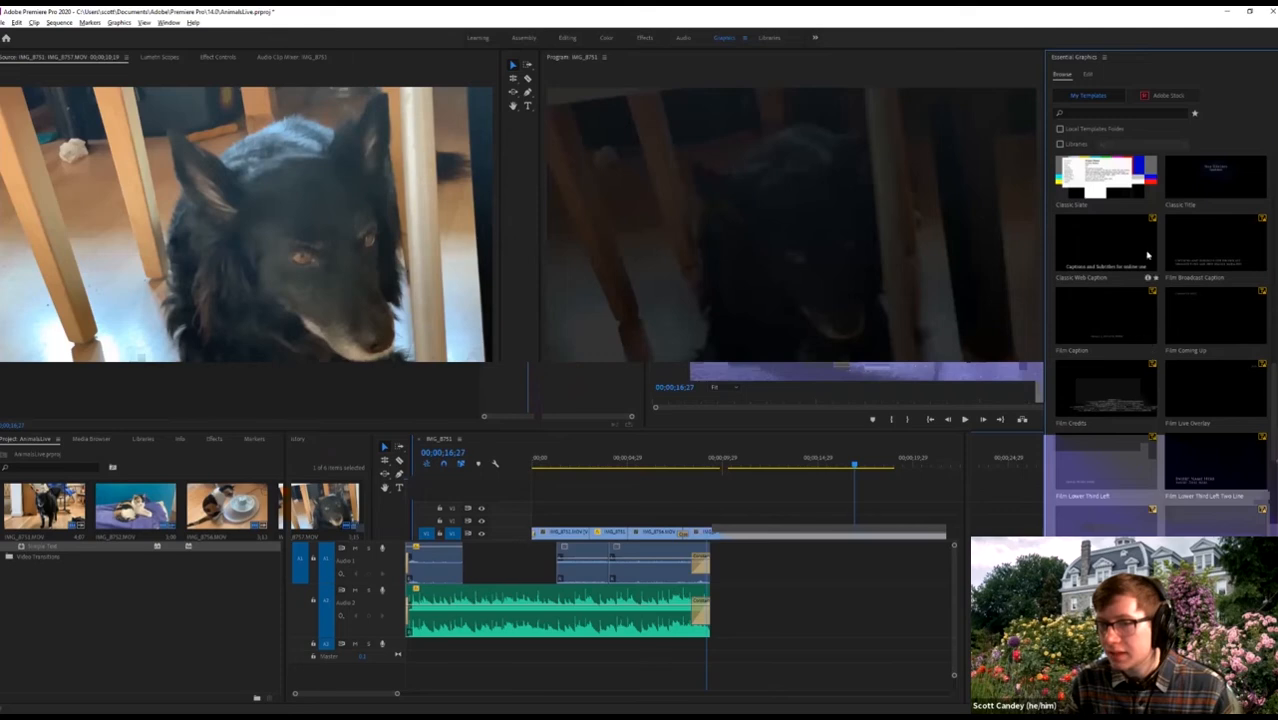
scroll(1148, 300, down, 4)
drag(1121, 351, 720, 538)
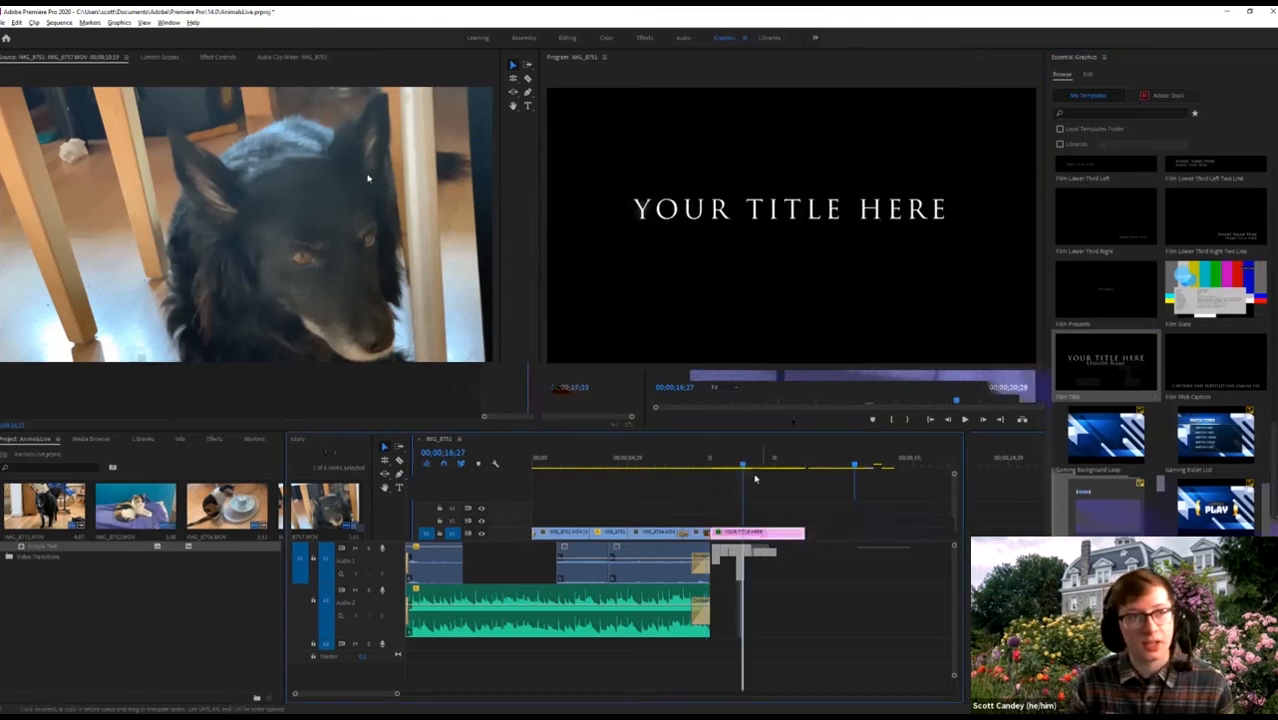
click(233, 63)
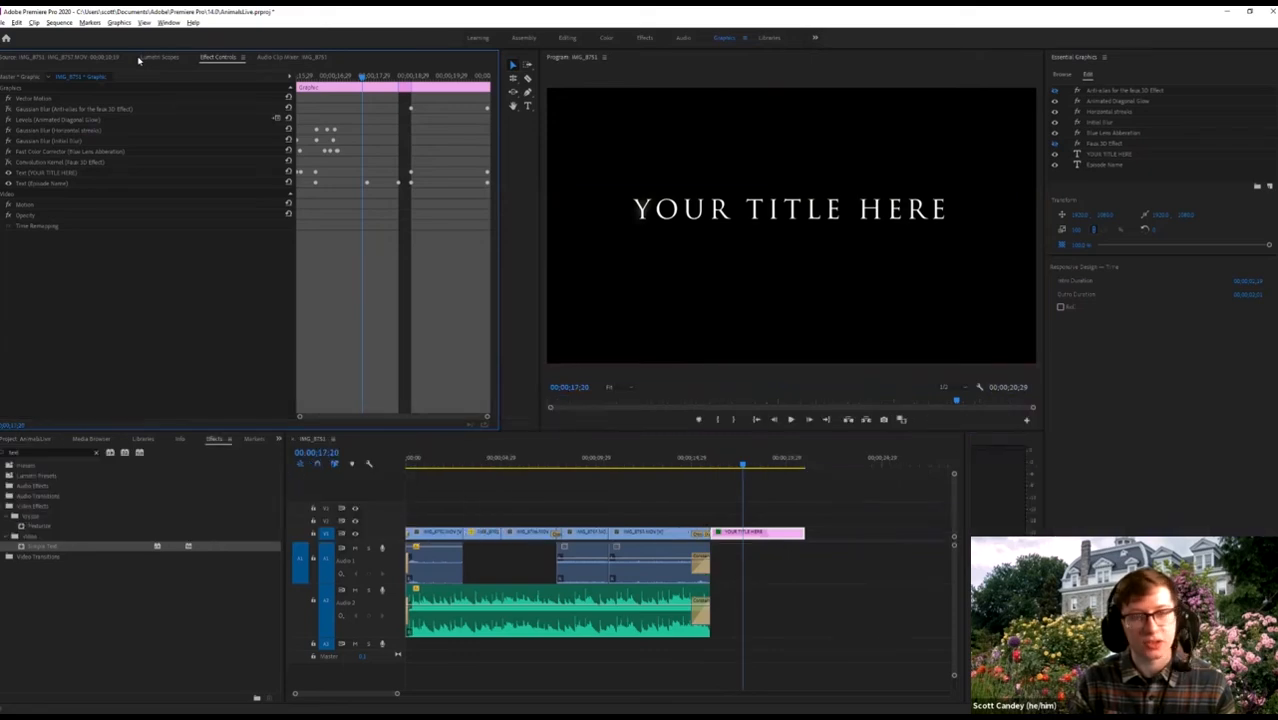
click(720, 466)
key(space)
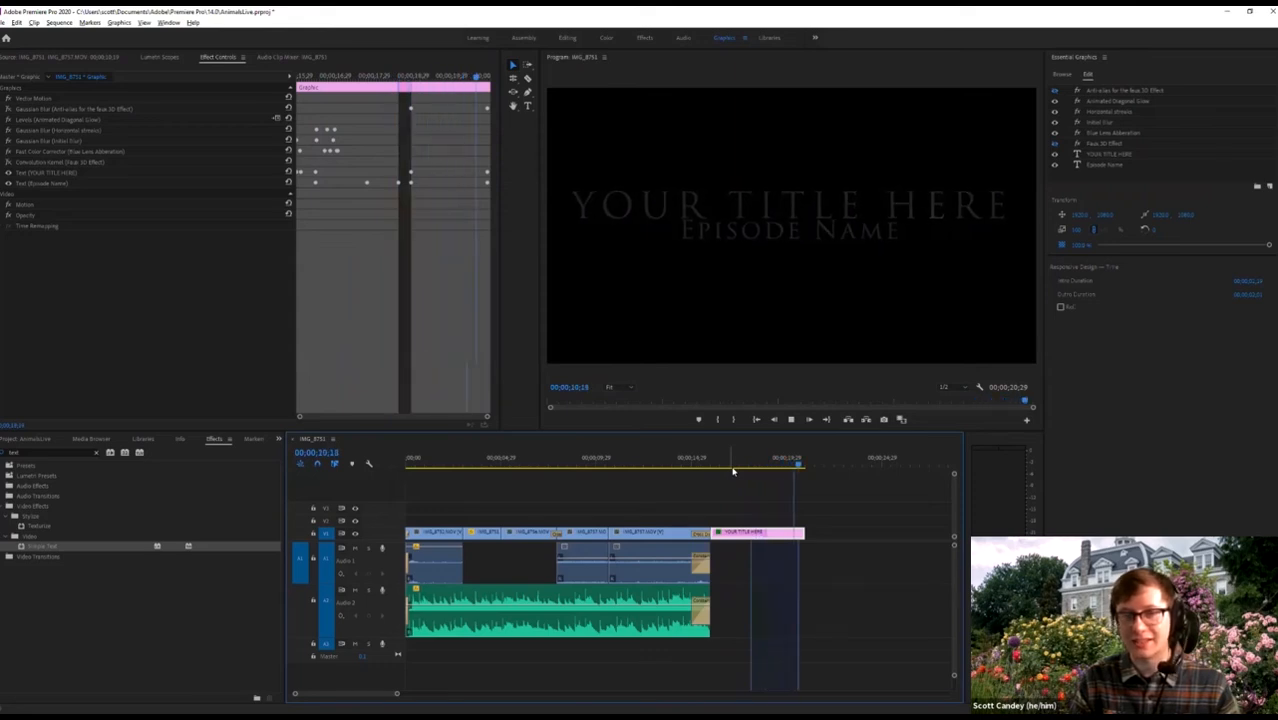
drag(764, 463, 730, 463)
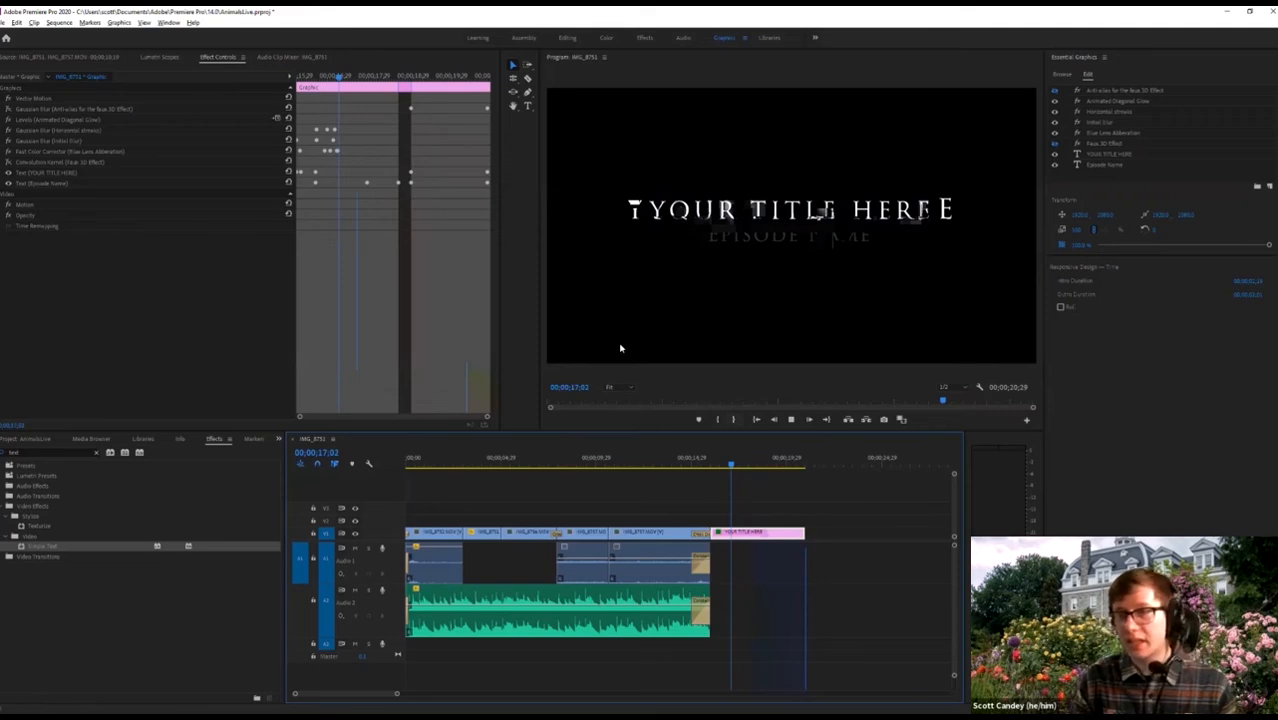
key(space)
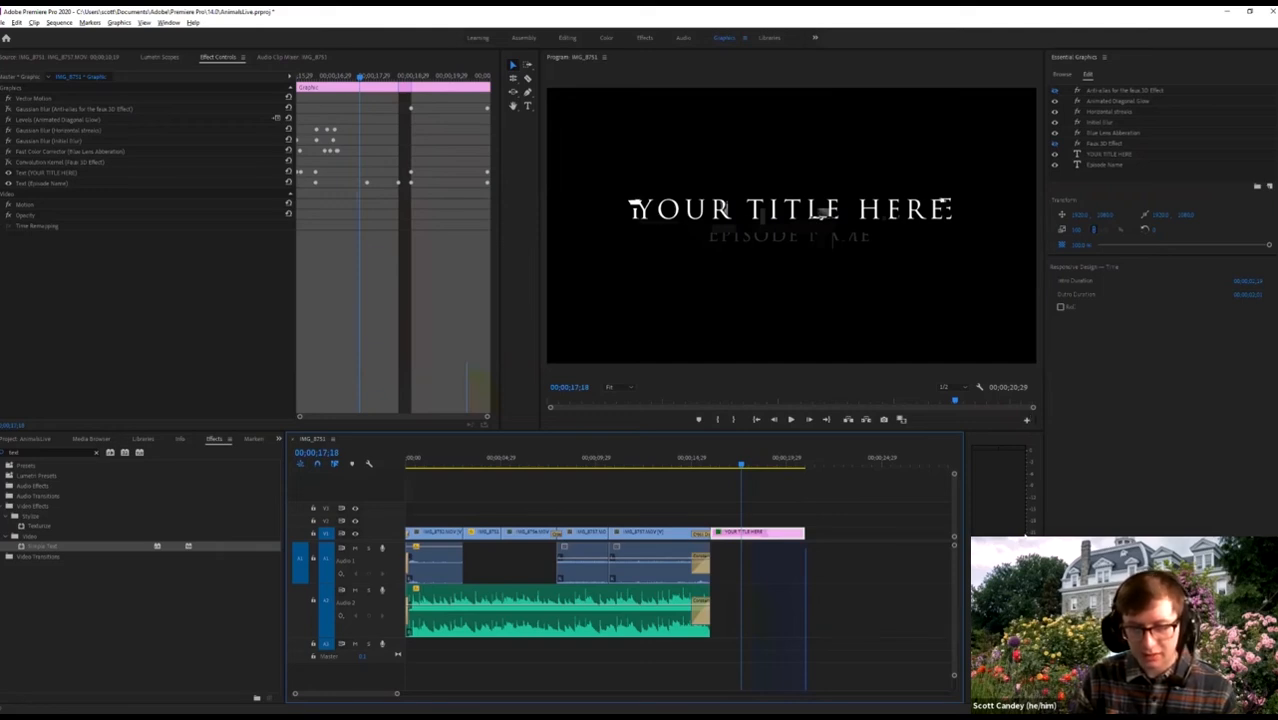
Inspect the title graphic's properties, then open its 'YOUR TITLE HERE' text layer for editing.
right_click(745, 535)
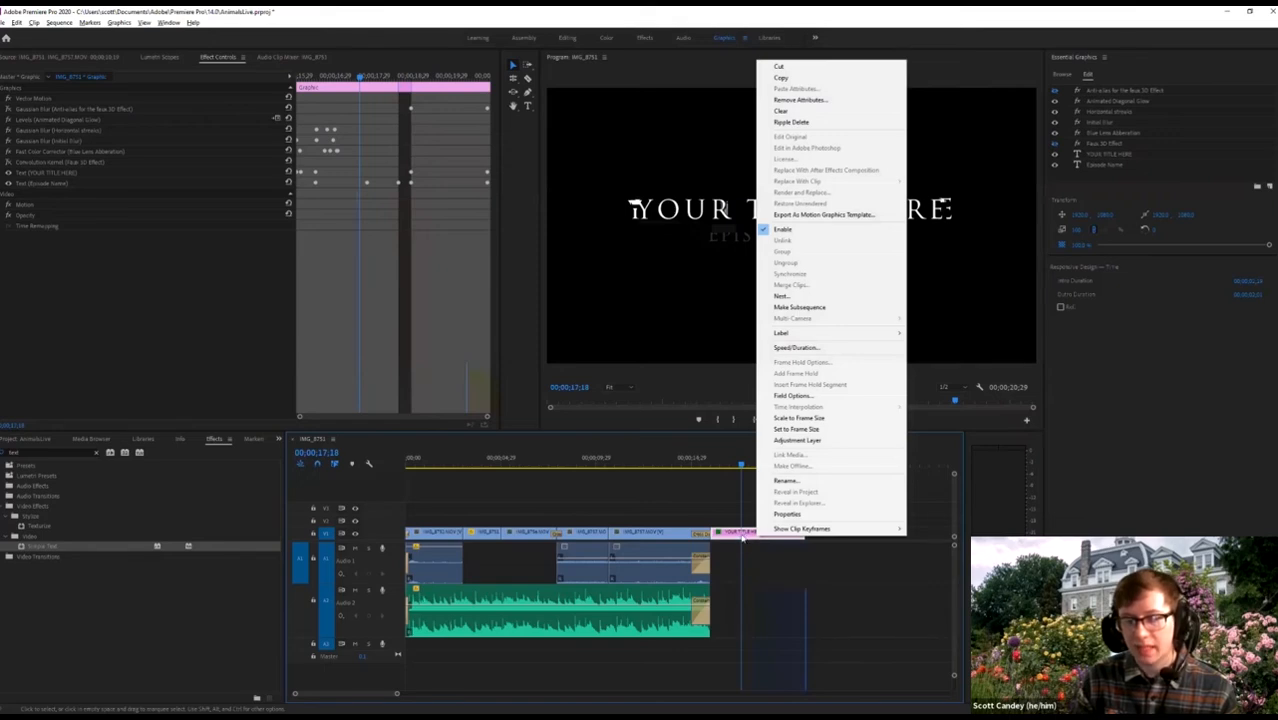
click(745, 535)
right_click(750, 534)
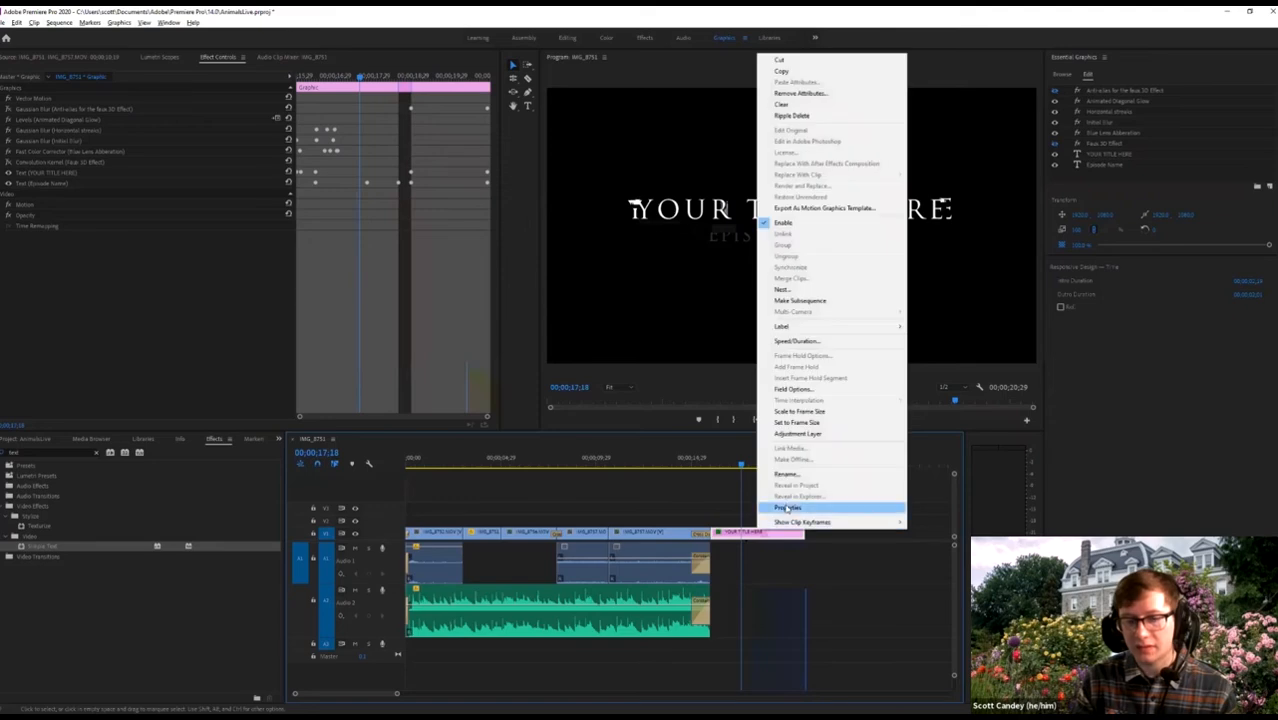
click(787, 513)
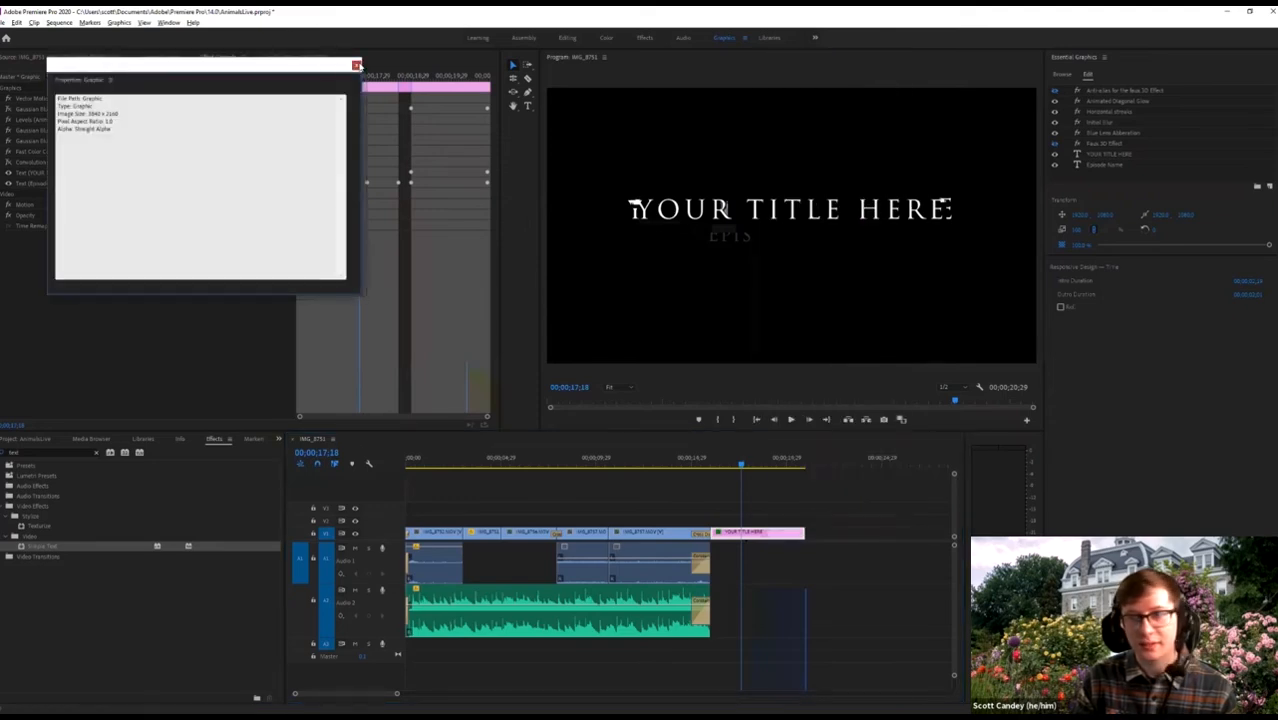
key(Escape)
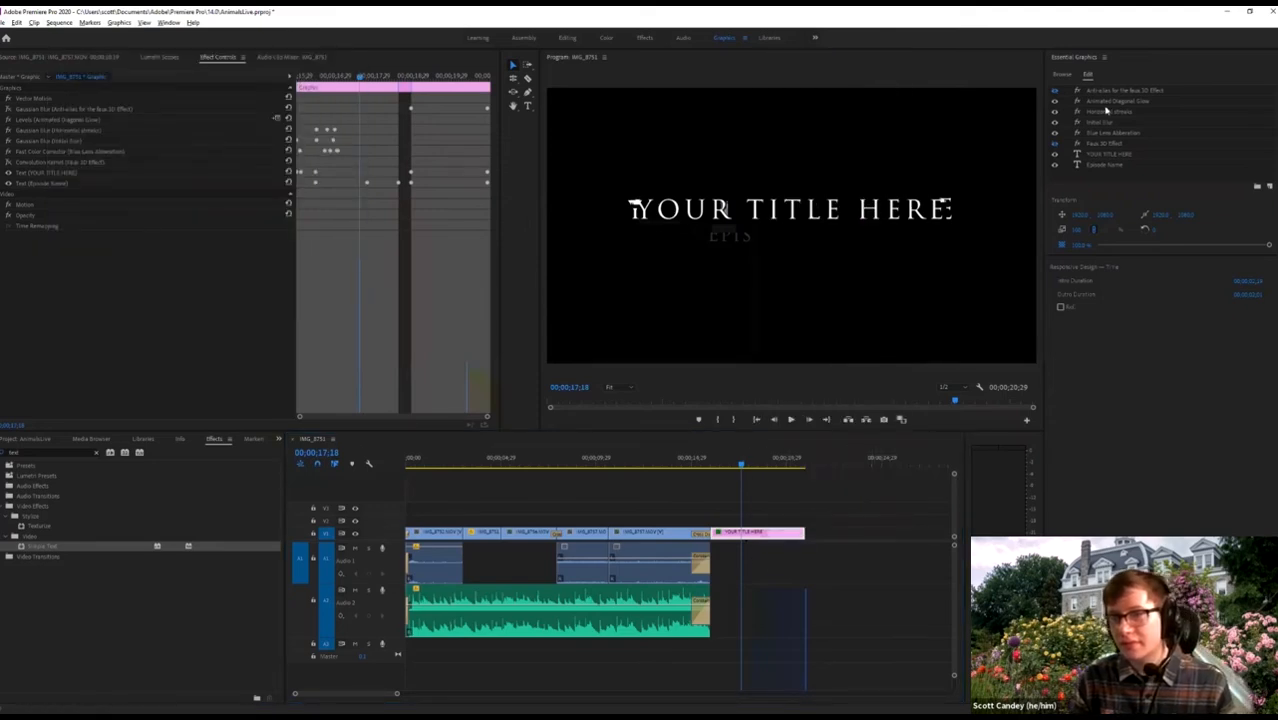
click(1110, 154)
double_click(1110, 154)
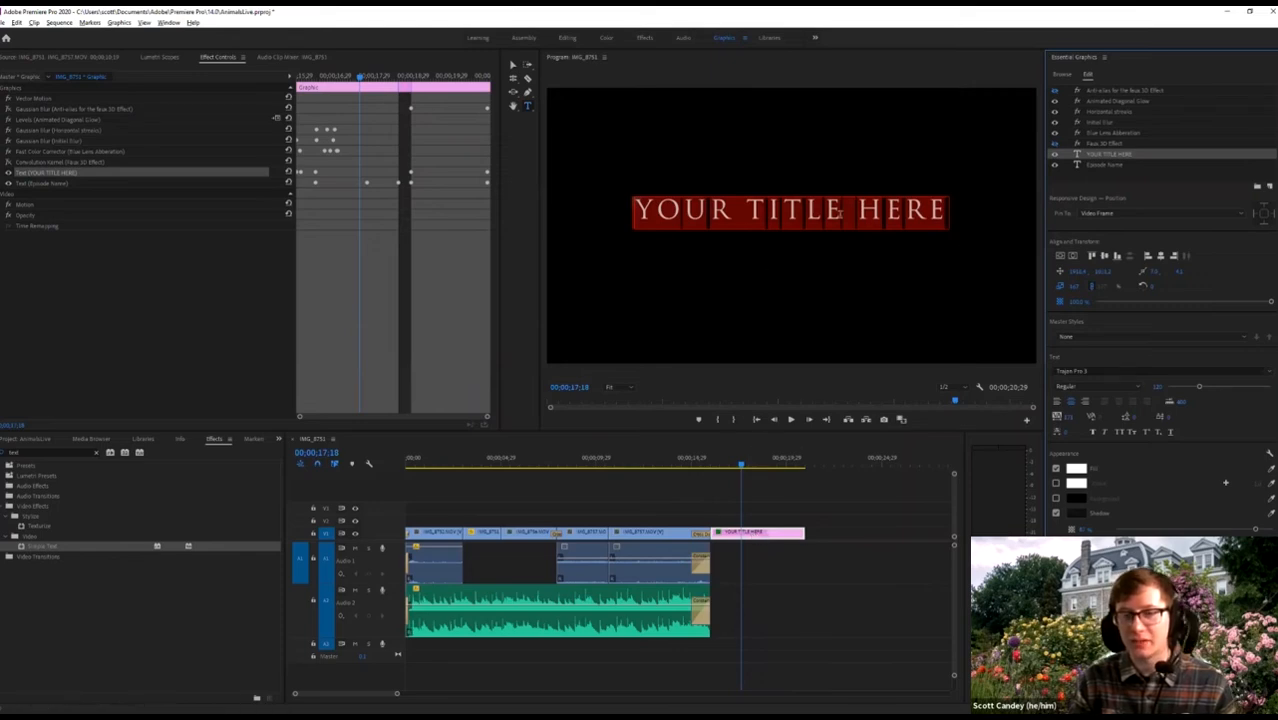
Retitle the card 'Best of Friends' and undo a mistaken 'Photo By' subtitle.
click(880, 226)
text(B)
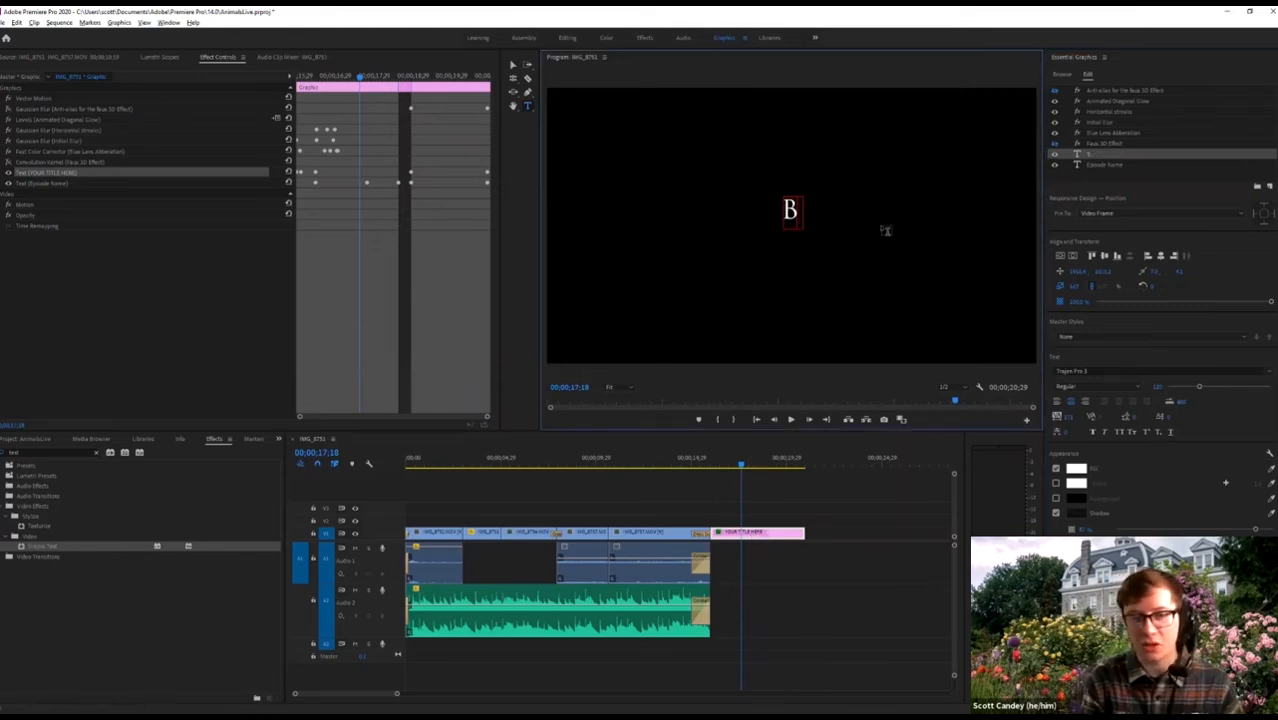
text(est of Friends)
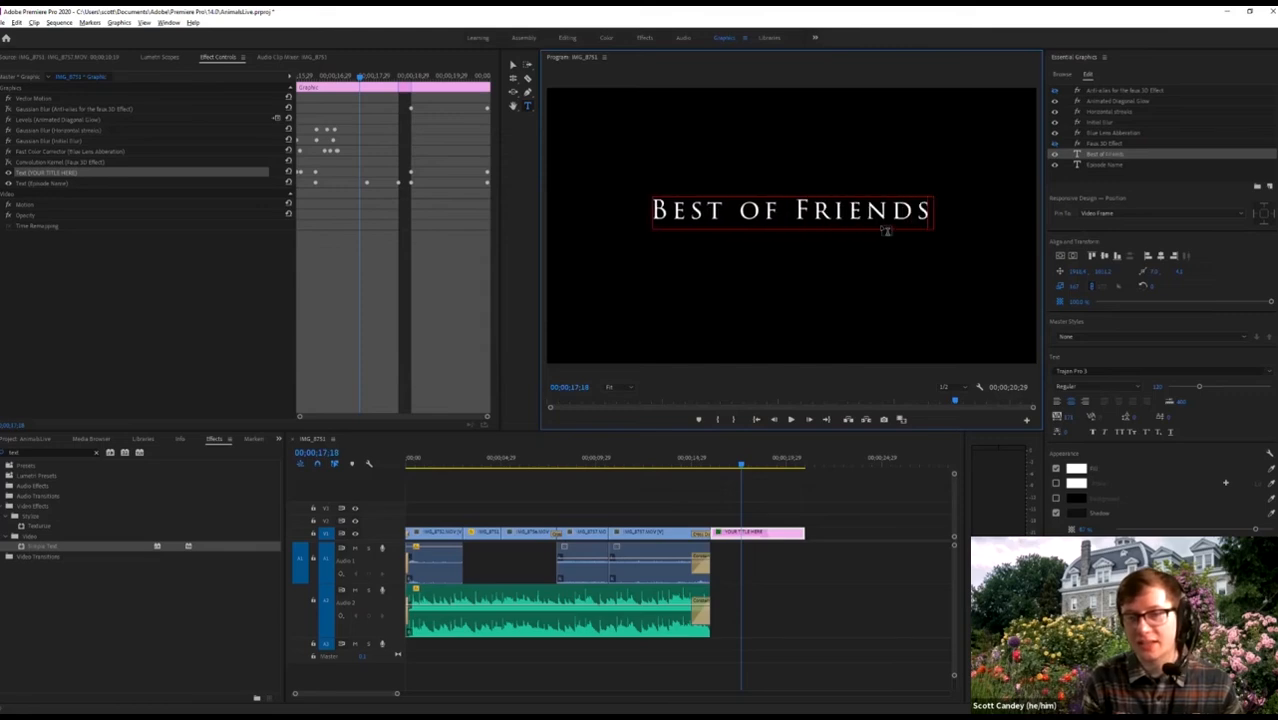
click(1099, 165)
click(812, 234)
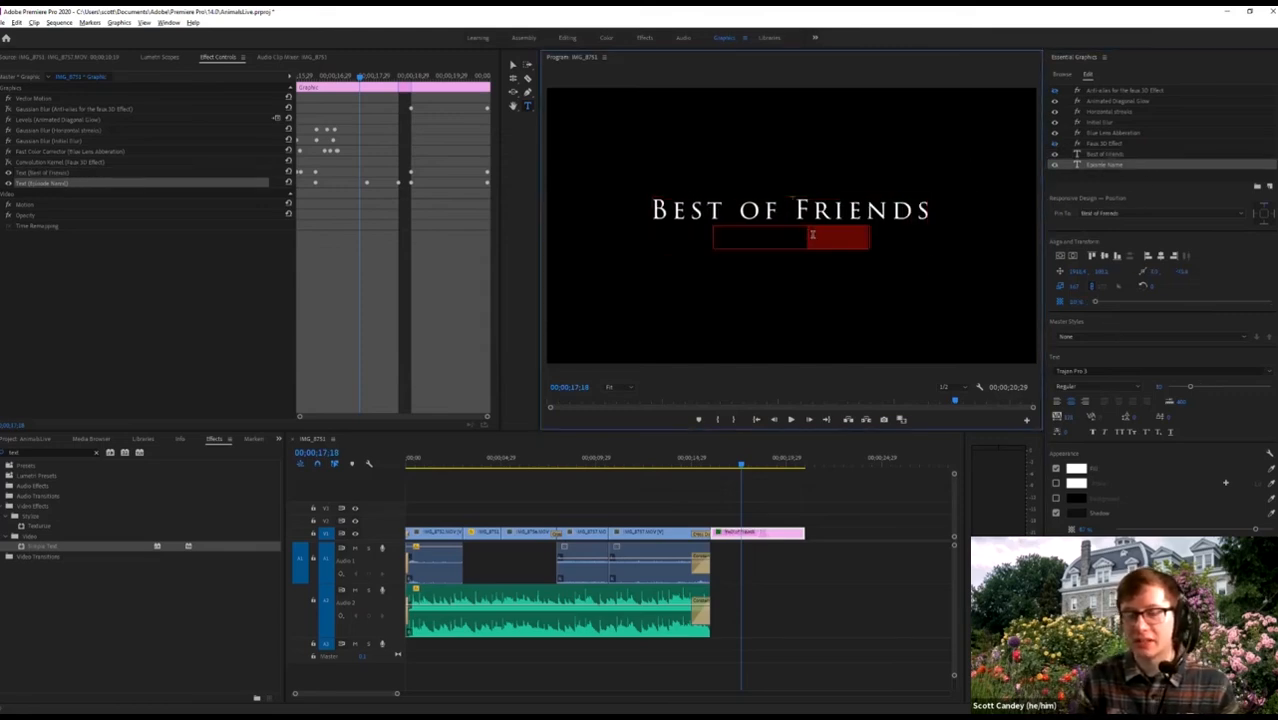
triple_click(813, 235)
text(Photo By)
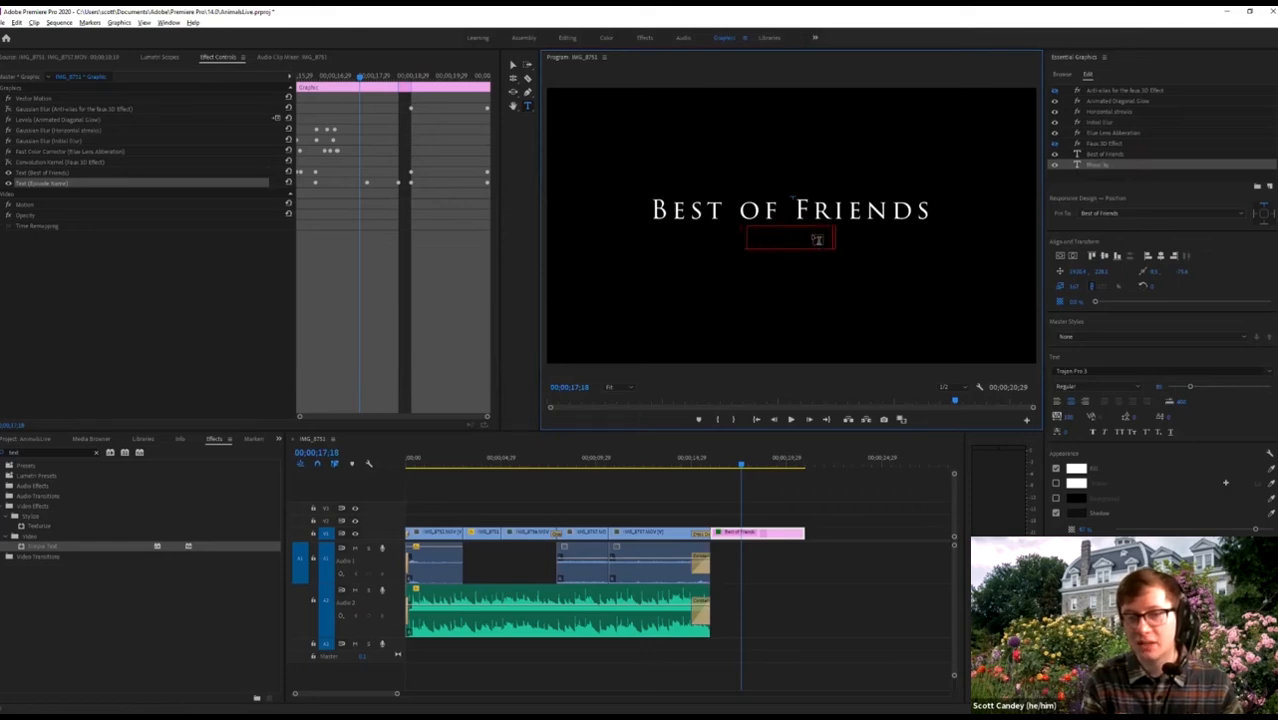
key(ctrl+z)
key(ctrl+z)
key(ctrl+shift+z)
Replace the Episode Name subtitle with 'Music By Purple Planet' on a single line.
click(1123, 166)
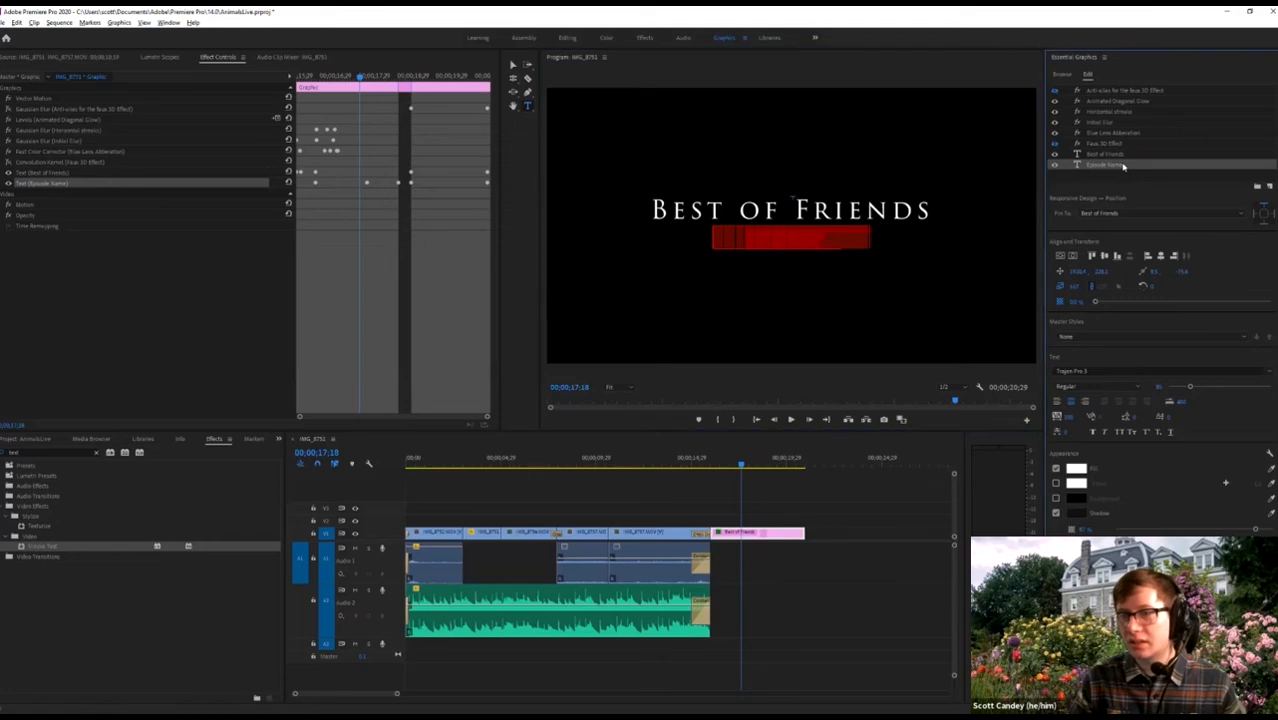
click(813, 277)
key(BackSpace)
text(Rhino the Future)
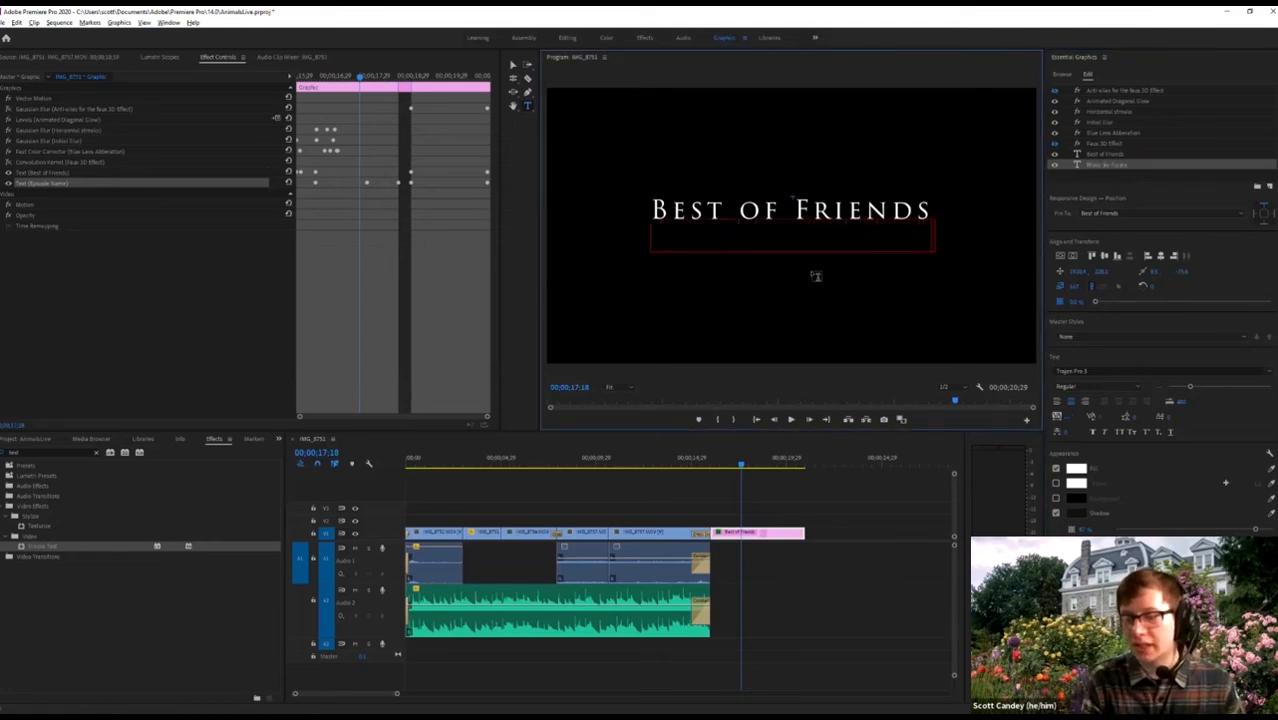
text( Planet)
key(Return)
key(BackSpace)
Play the end of the sequence to preview the title card.
click(720, 461)
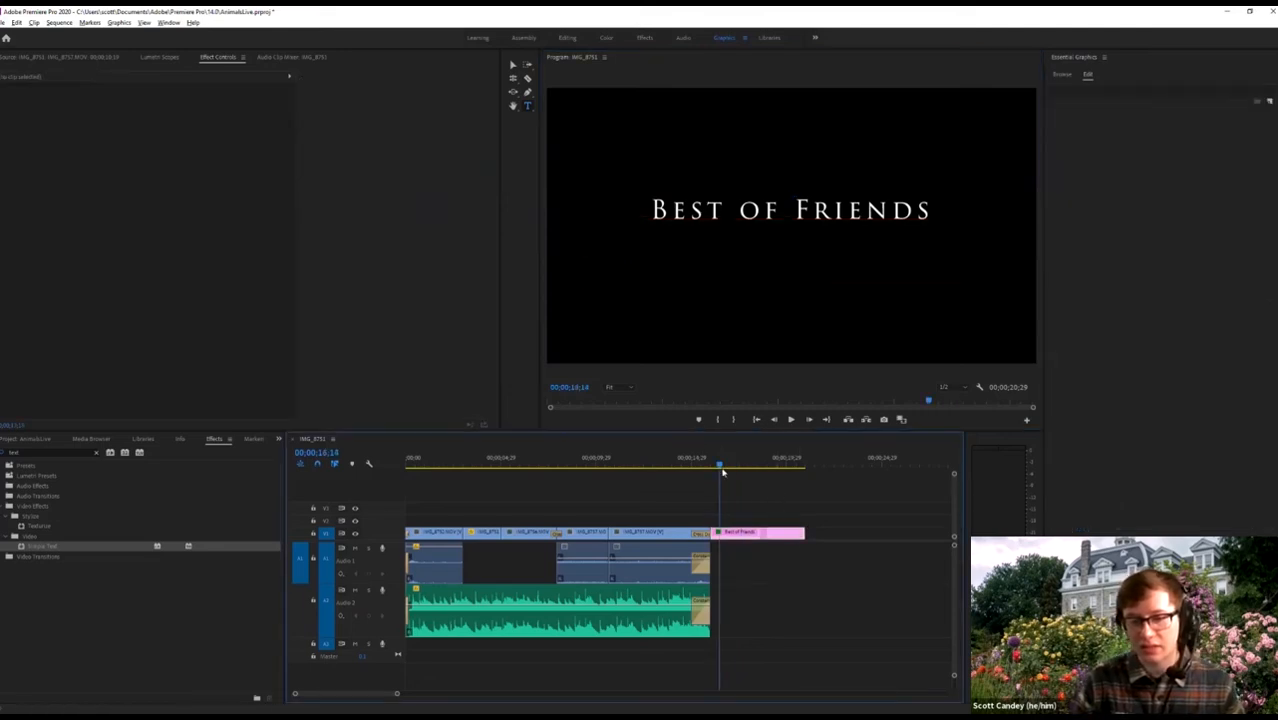
click(700, 464)
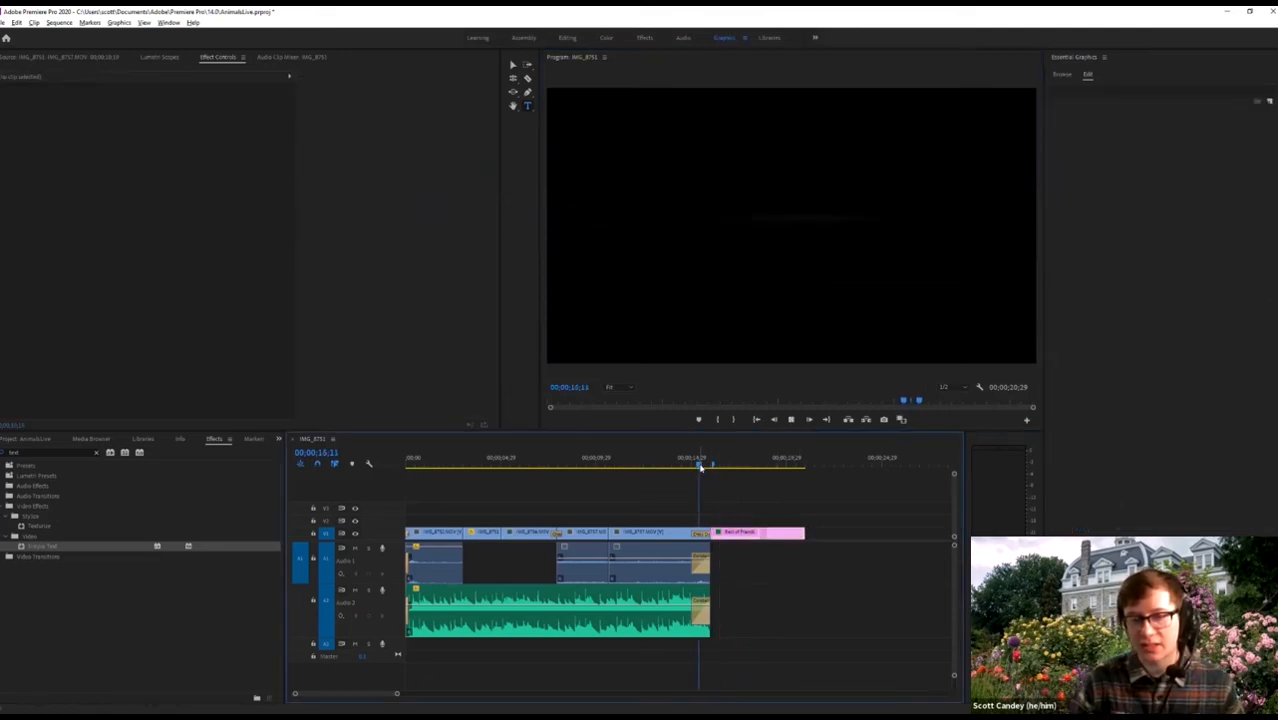
key(space)
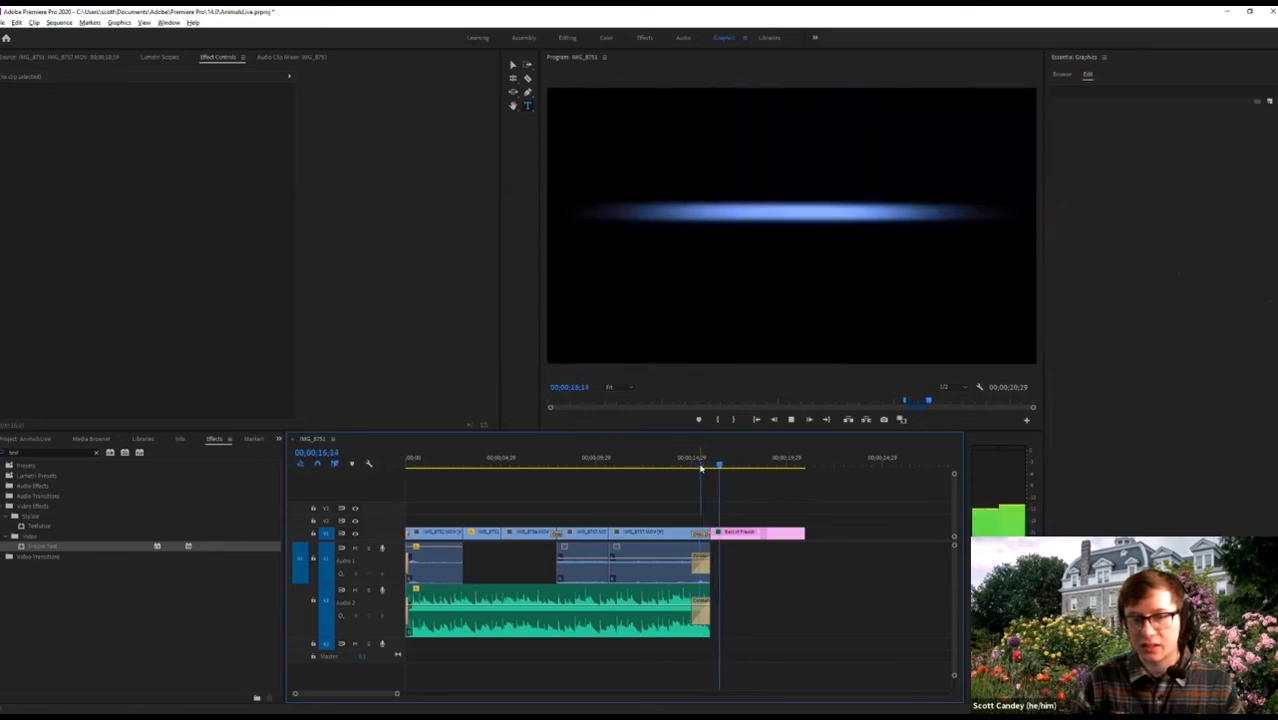
key(space)
Restore the capital M at the start of the 'Music By Purple Planet' subtitle.
click(772, 534)
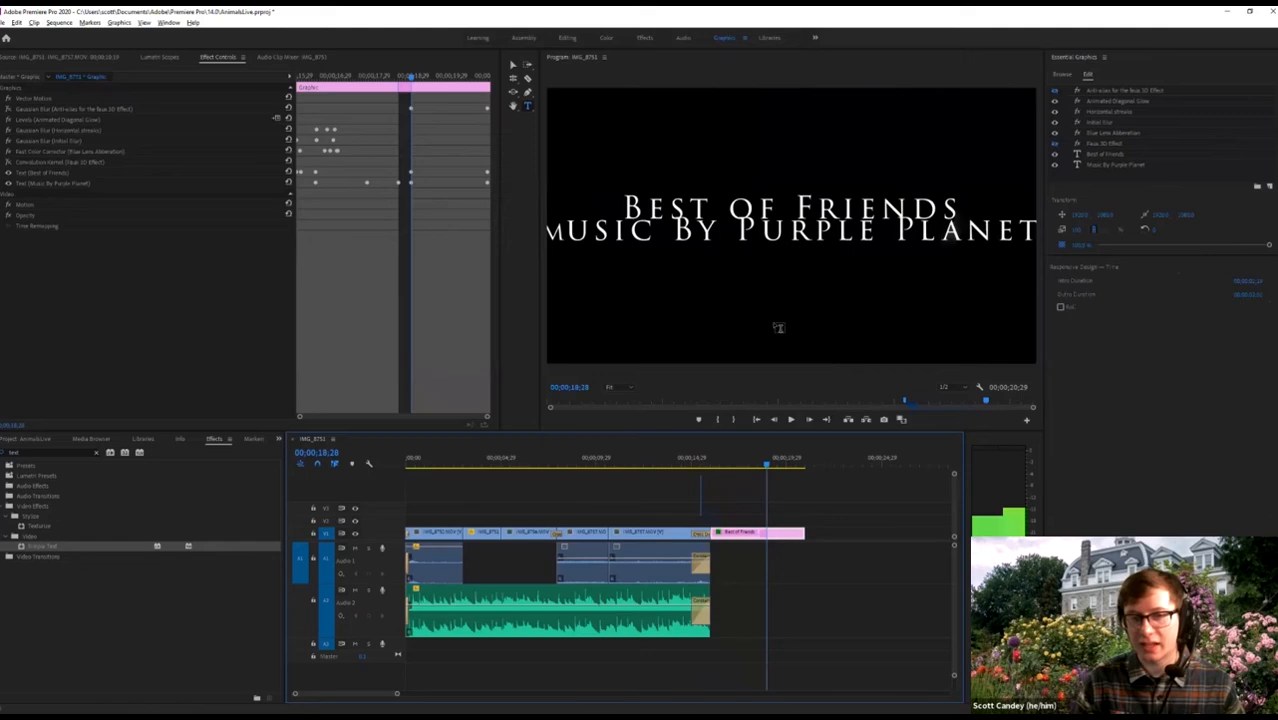
click(1103, 166)
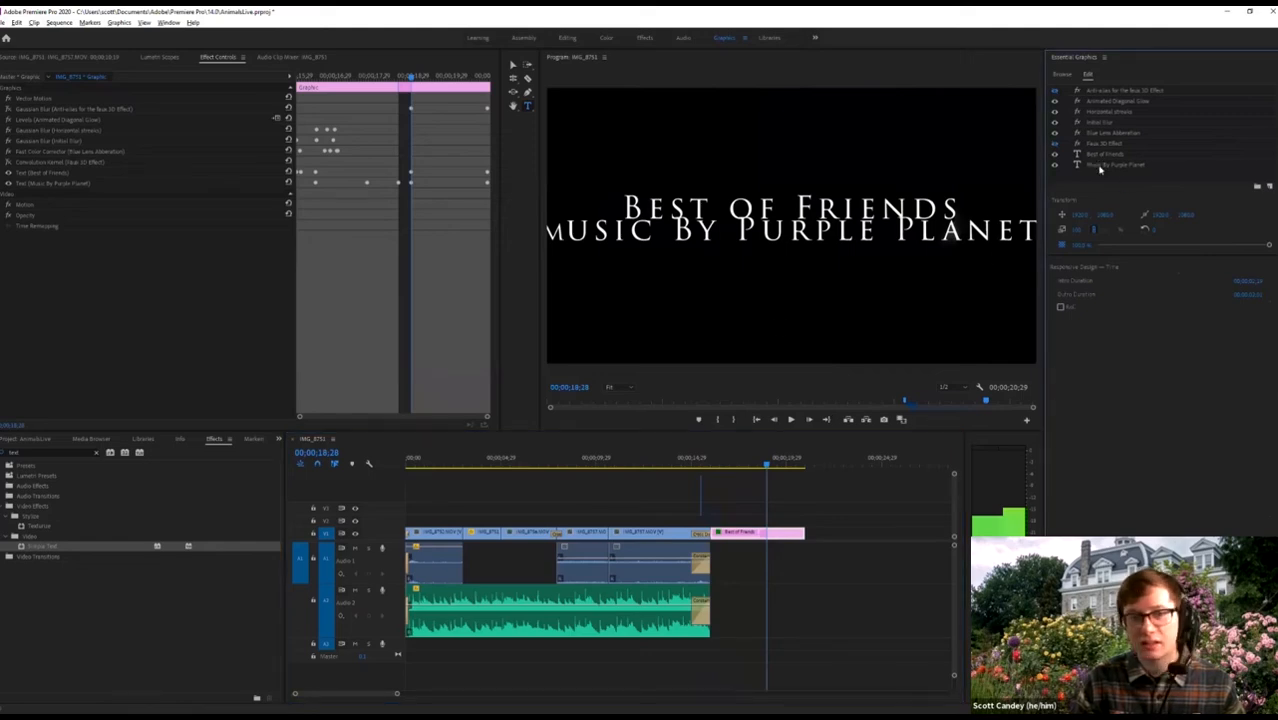
click(1101, 166)
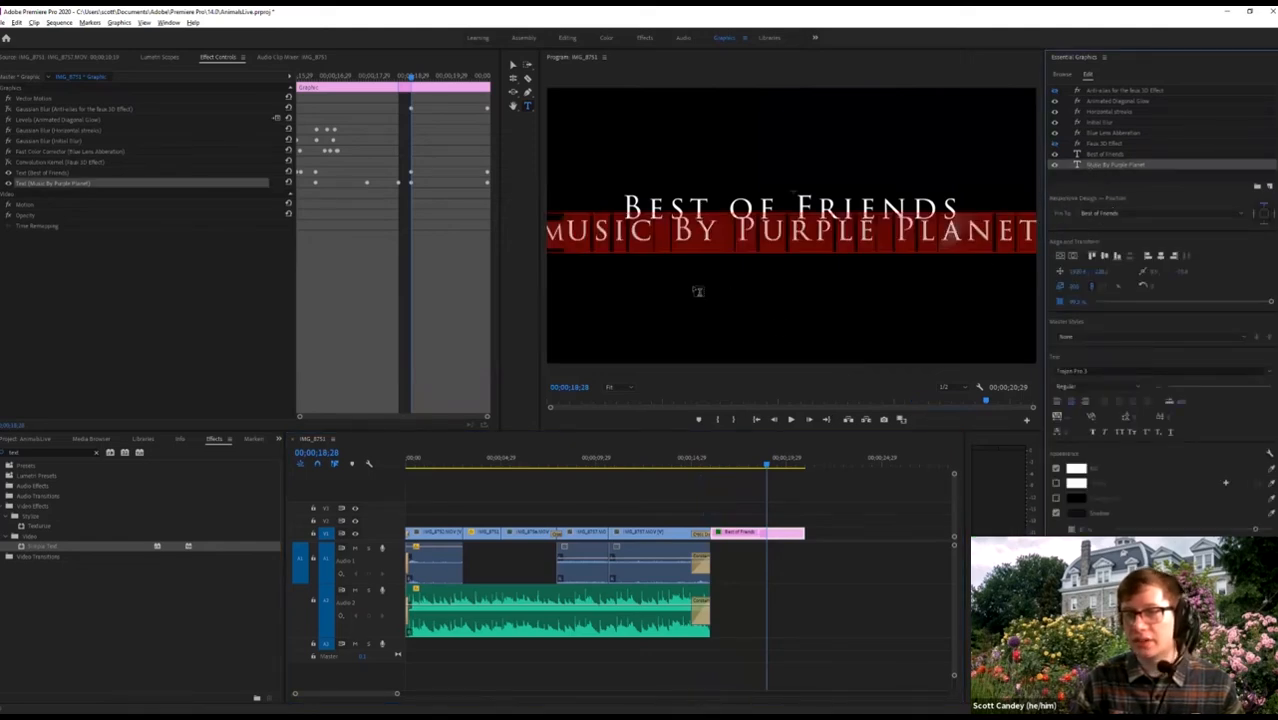
click(572, 232)
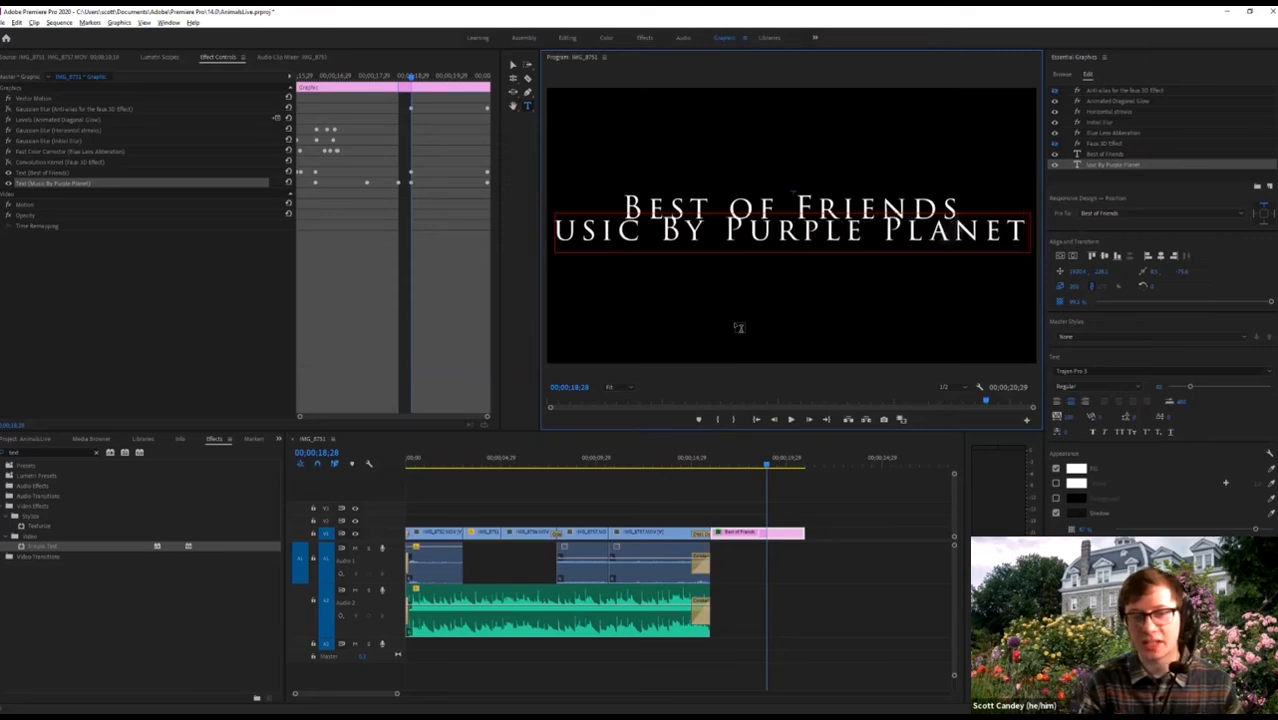
text(M)
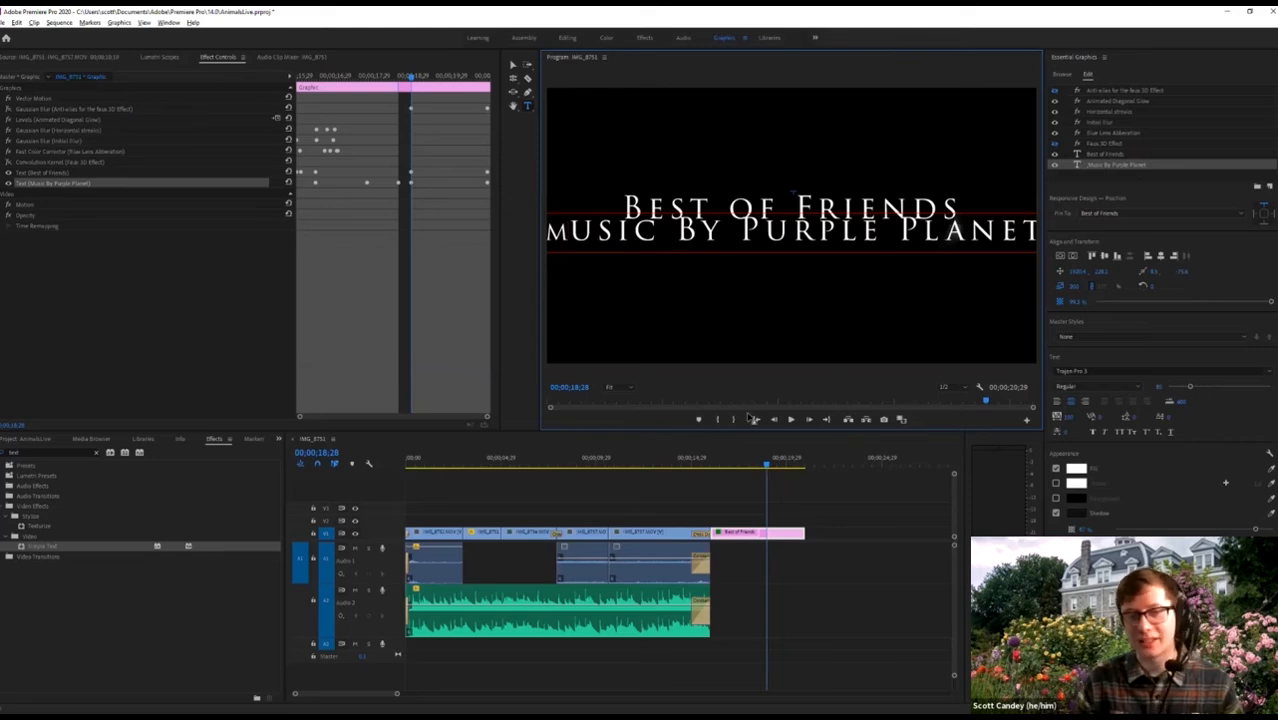
click(727, 466)
click(701, 466)
key(space)
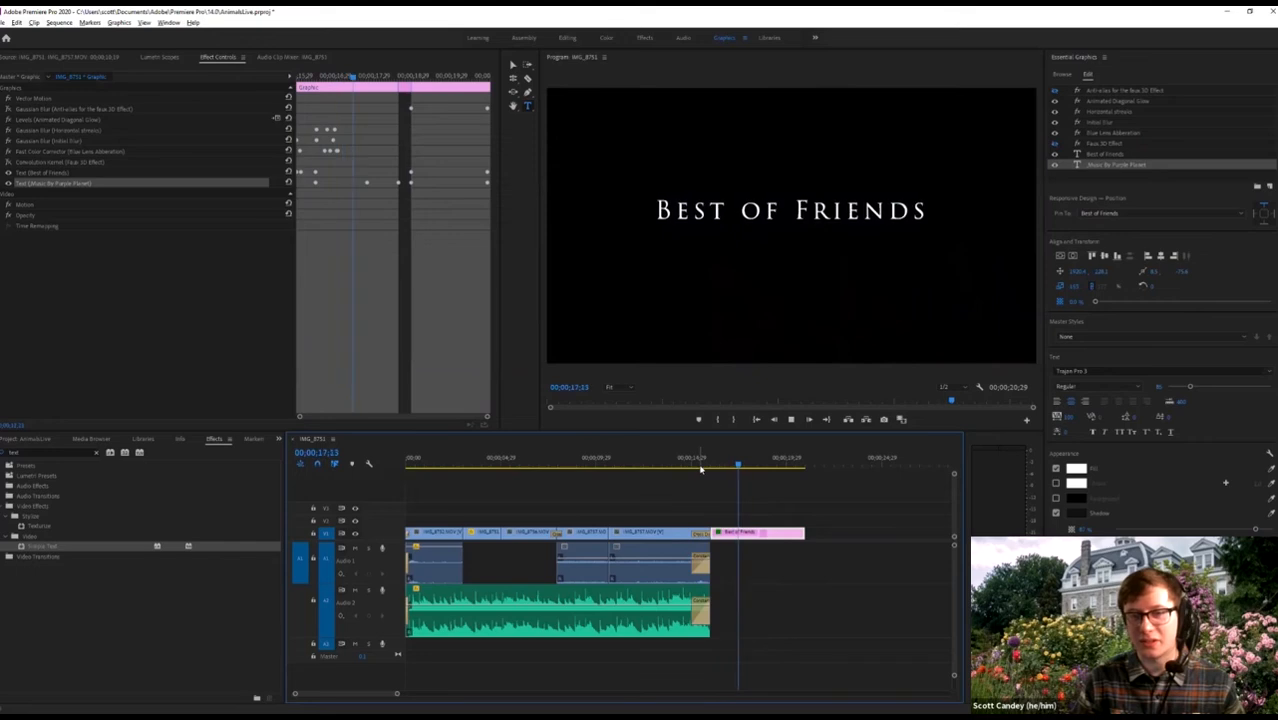
key(space)
click(1093, 170)
click(1094, 168)
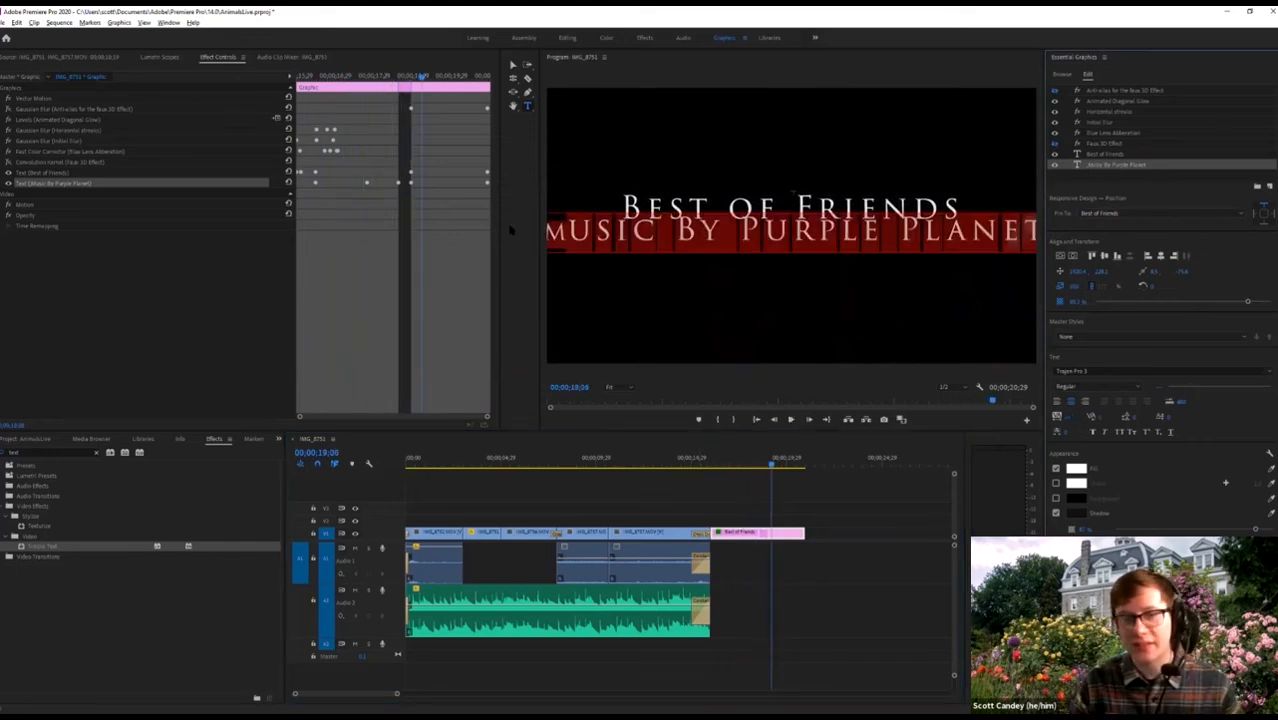
click(792, 191)
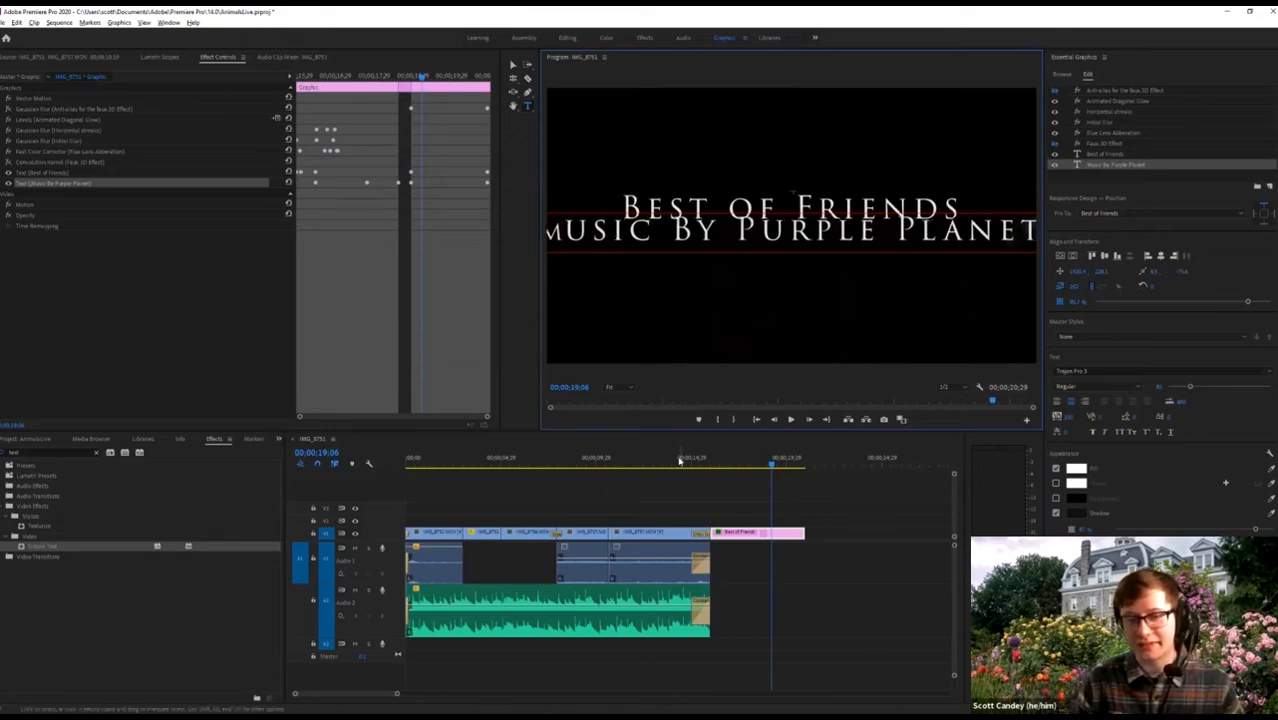
click(714, 466)
key(space)
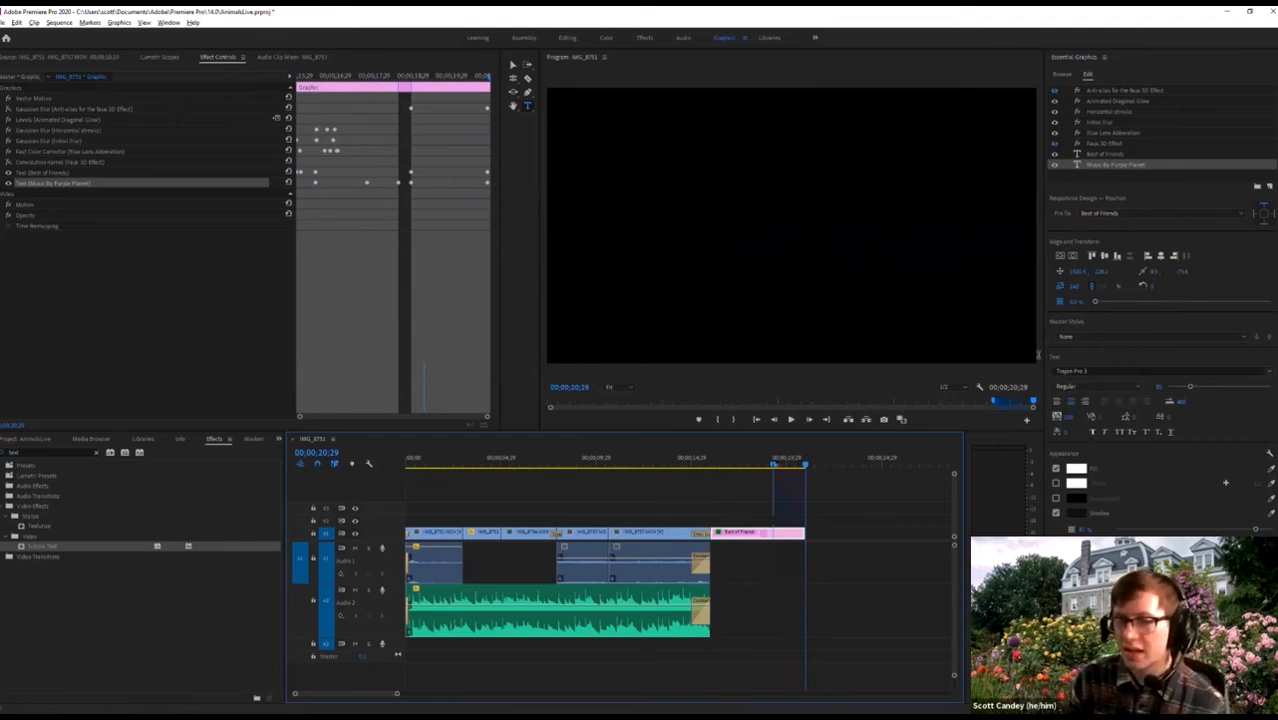
click(783, 465)
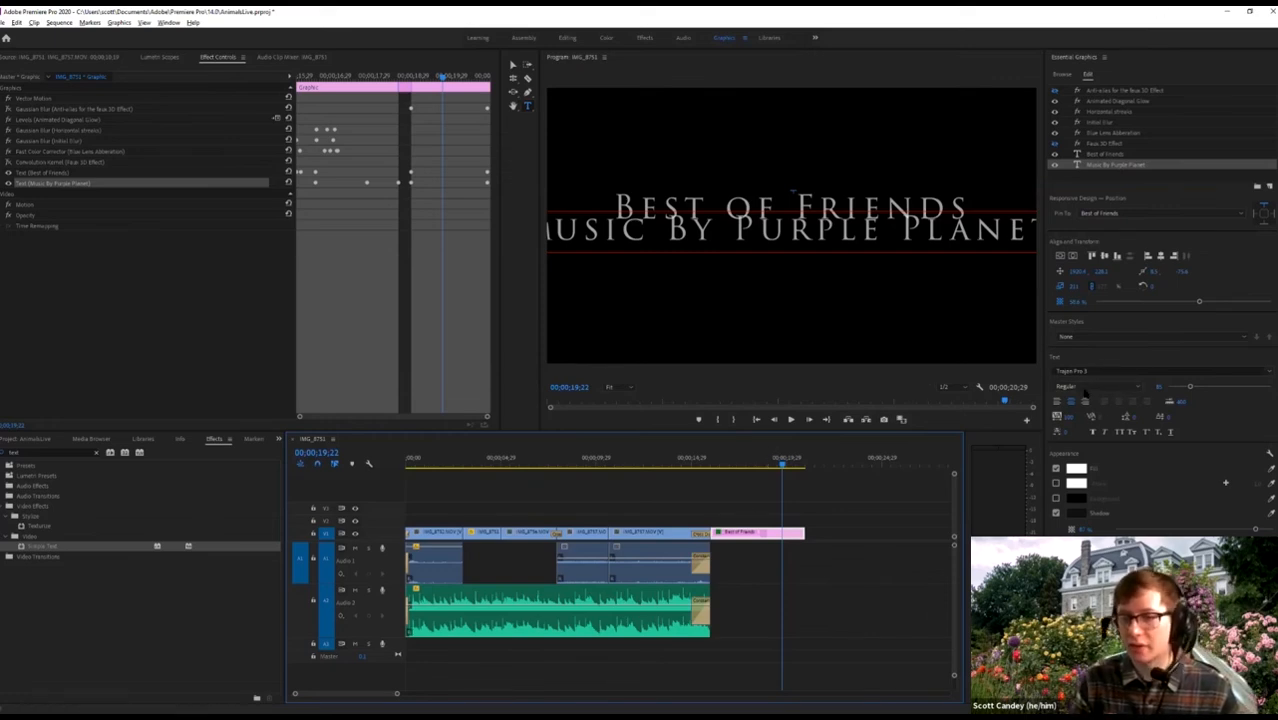
click(1191, 389)
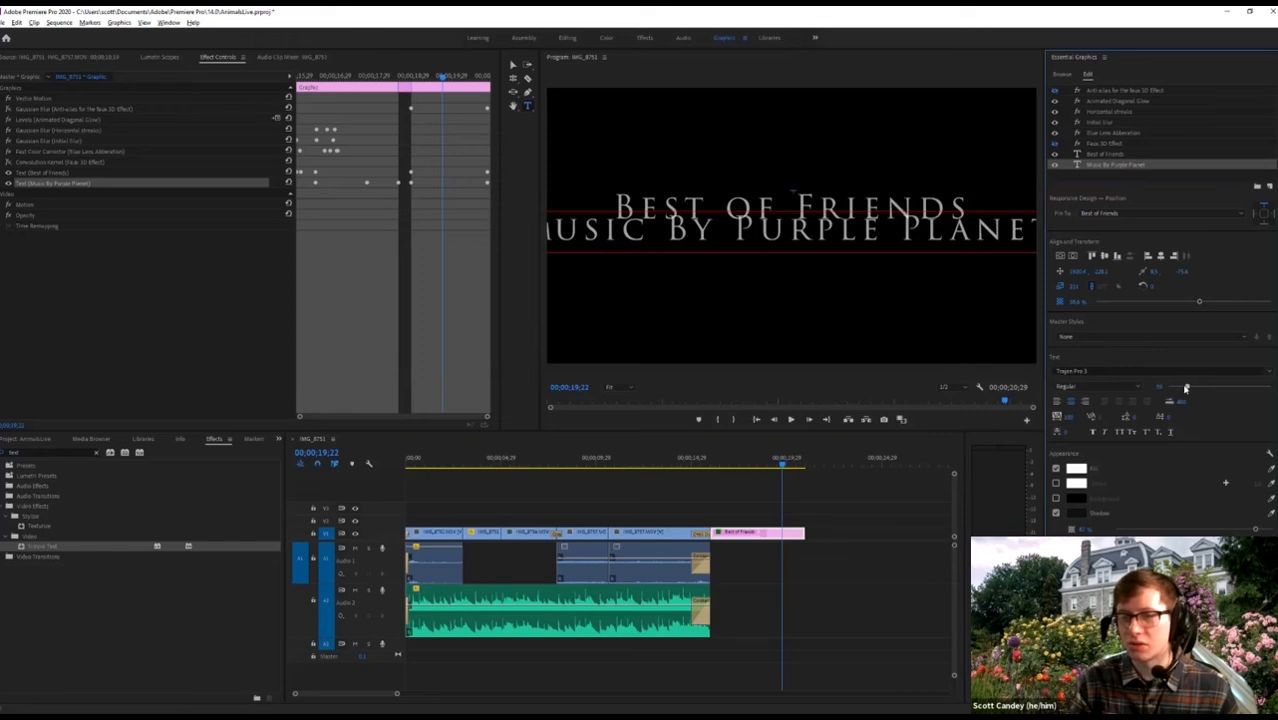
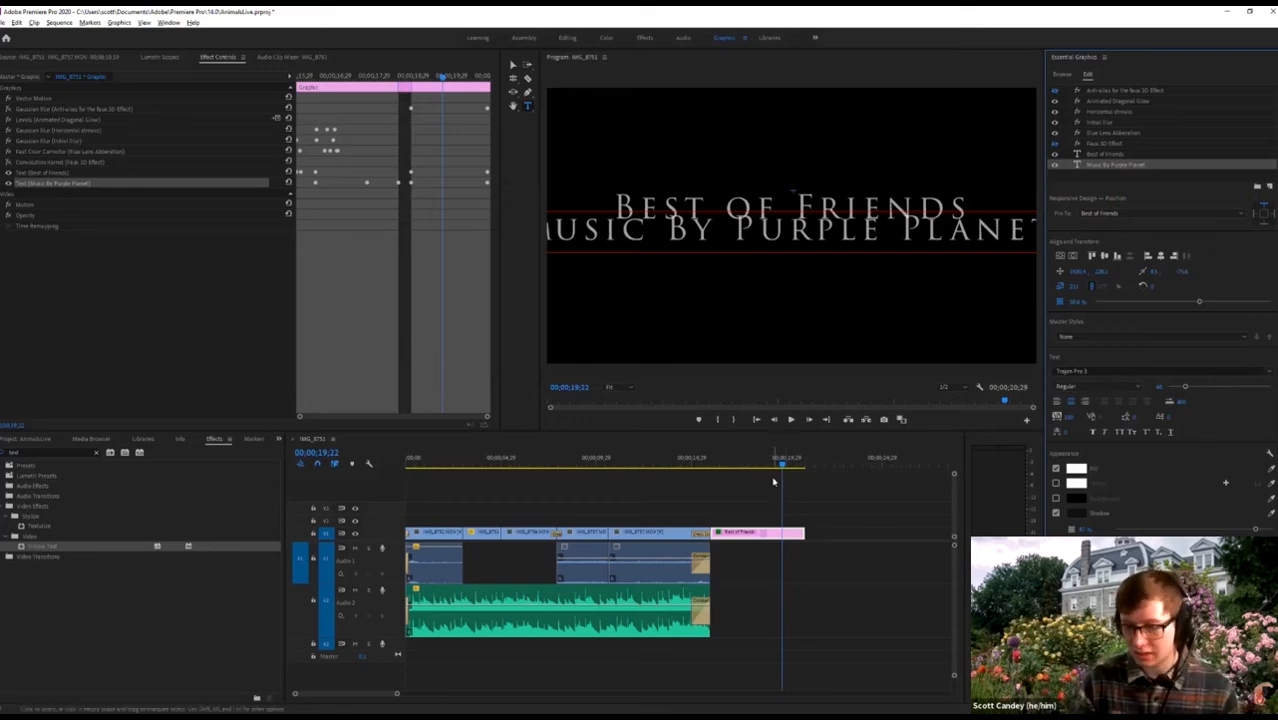
Rewind the playhead to 00;00;00;00 and play the sequence through to the closing title.
drag(776, 470, 406, 496)
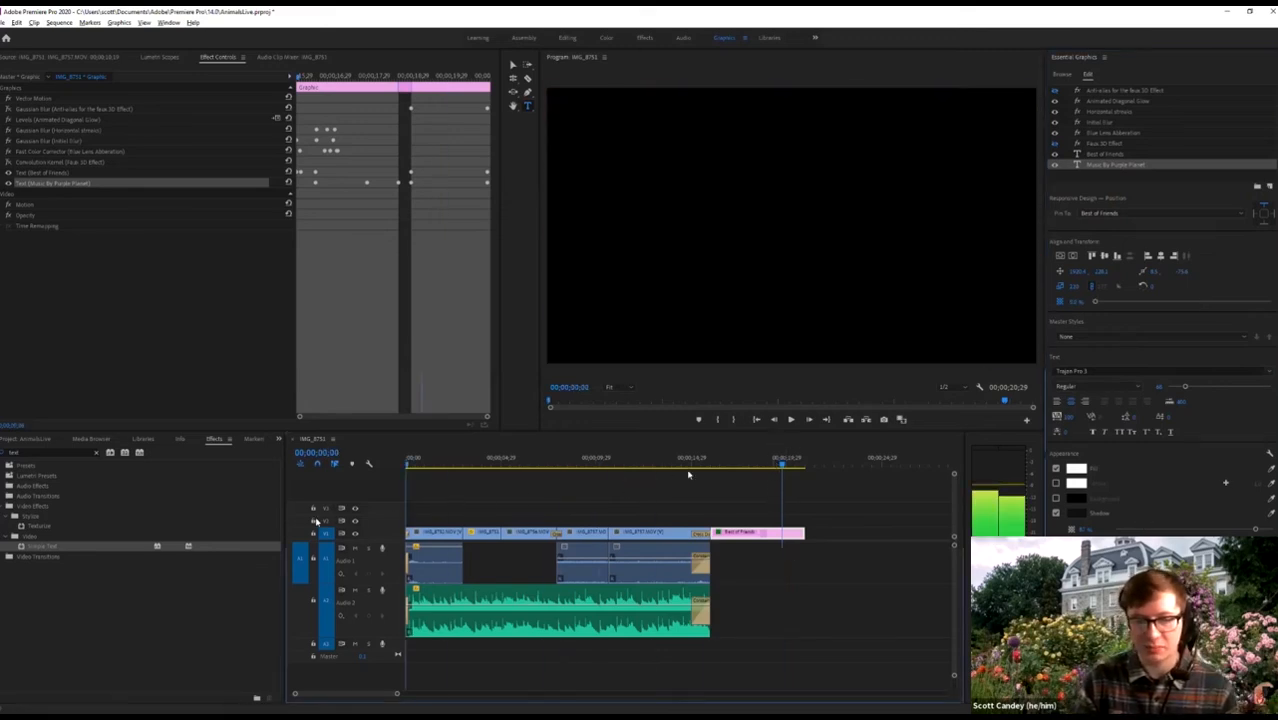
click(721, 465)
key(space)
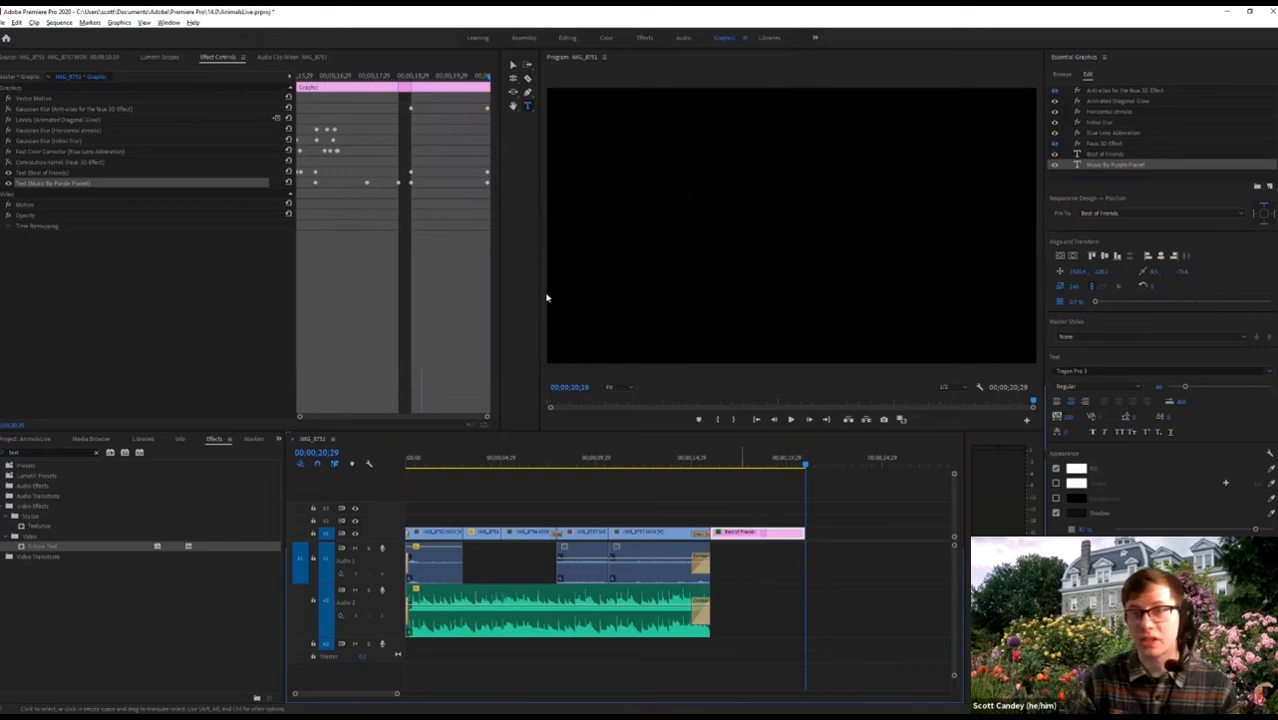
Switch to the Editing workspace and try File > Export > Media.
click(566, 38)
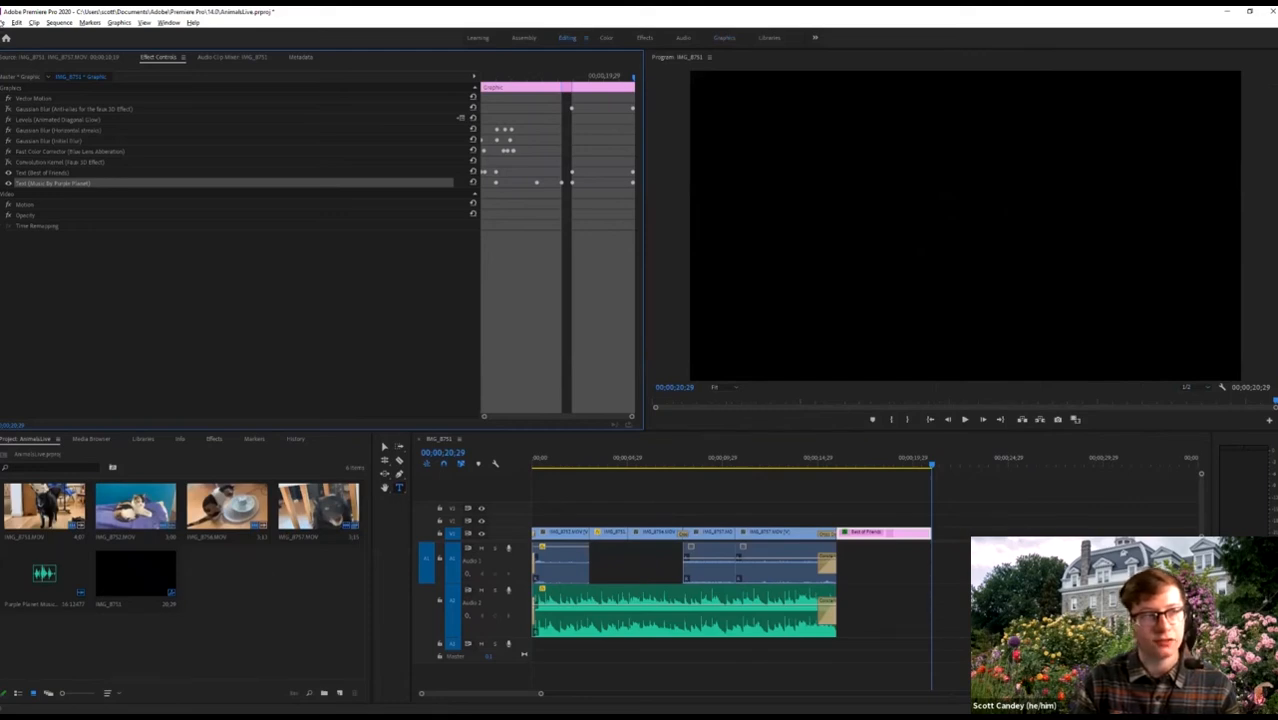
click(5, 22)
mouse_move(52, 308)
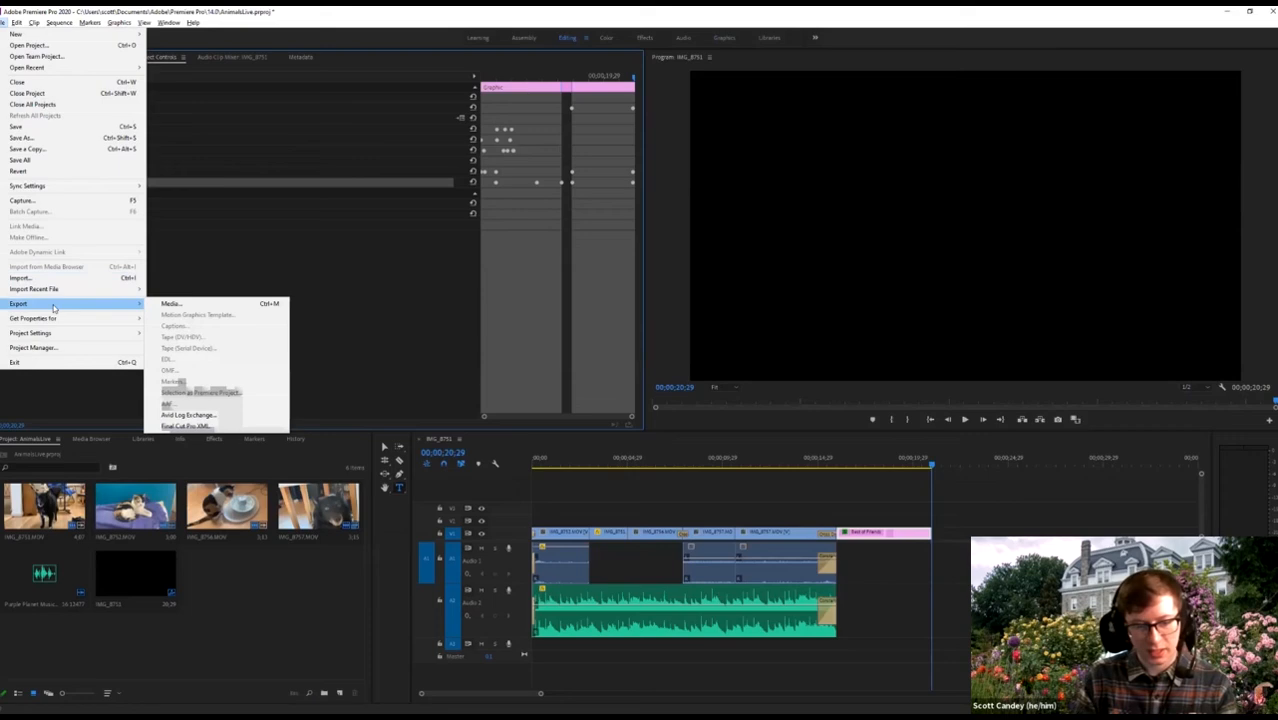
click(171, 304)
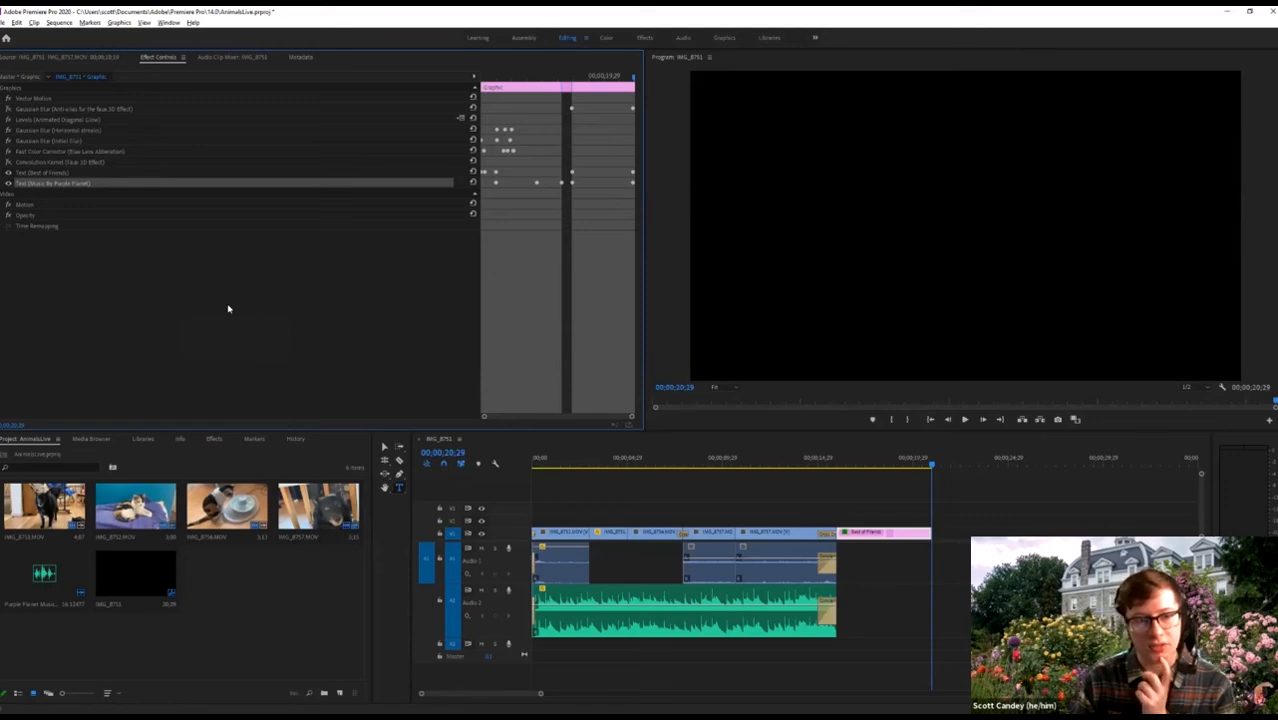
Retry File > Export > Media until Export Settings opens with AVI and the NTSC DV preset.
click(5, 23)
mouse_move(50, 305)
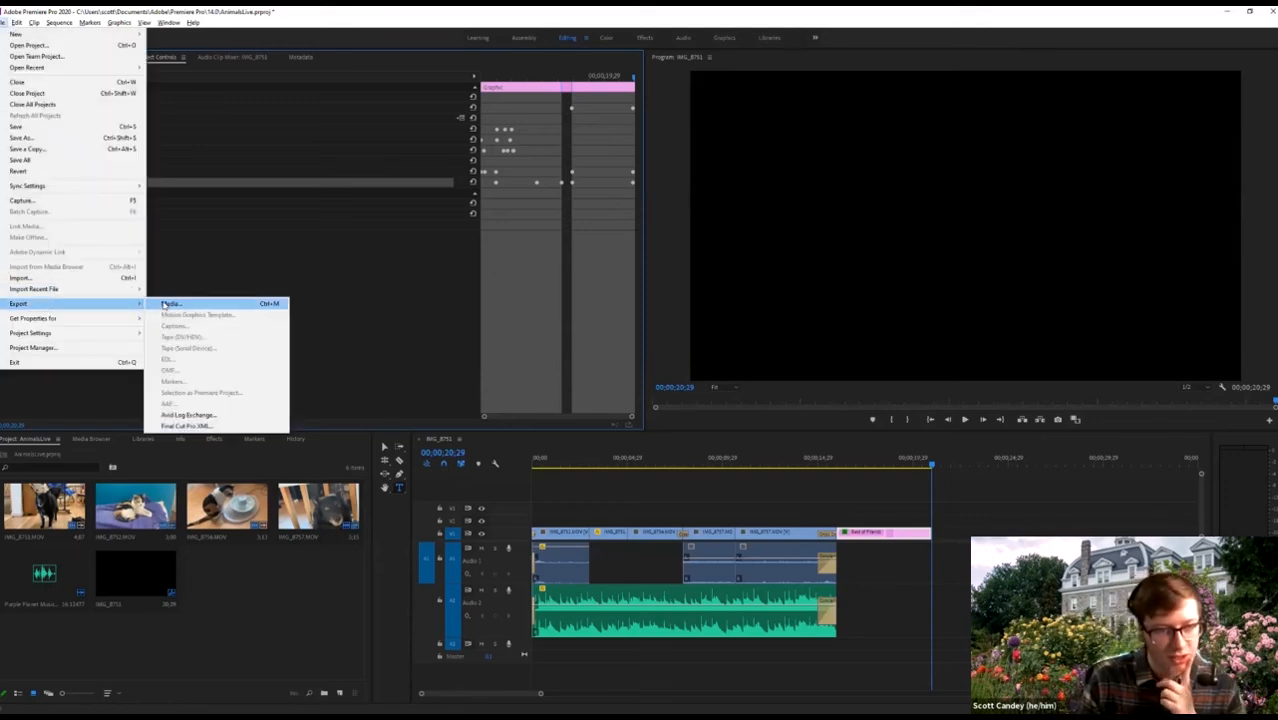
click(165, 304)
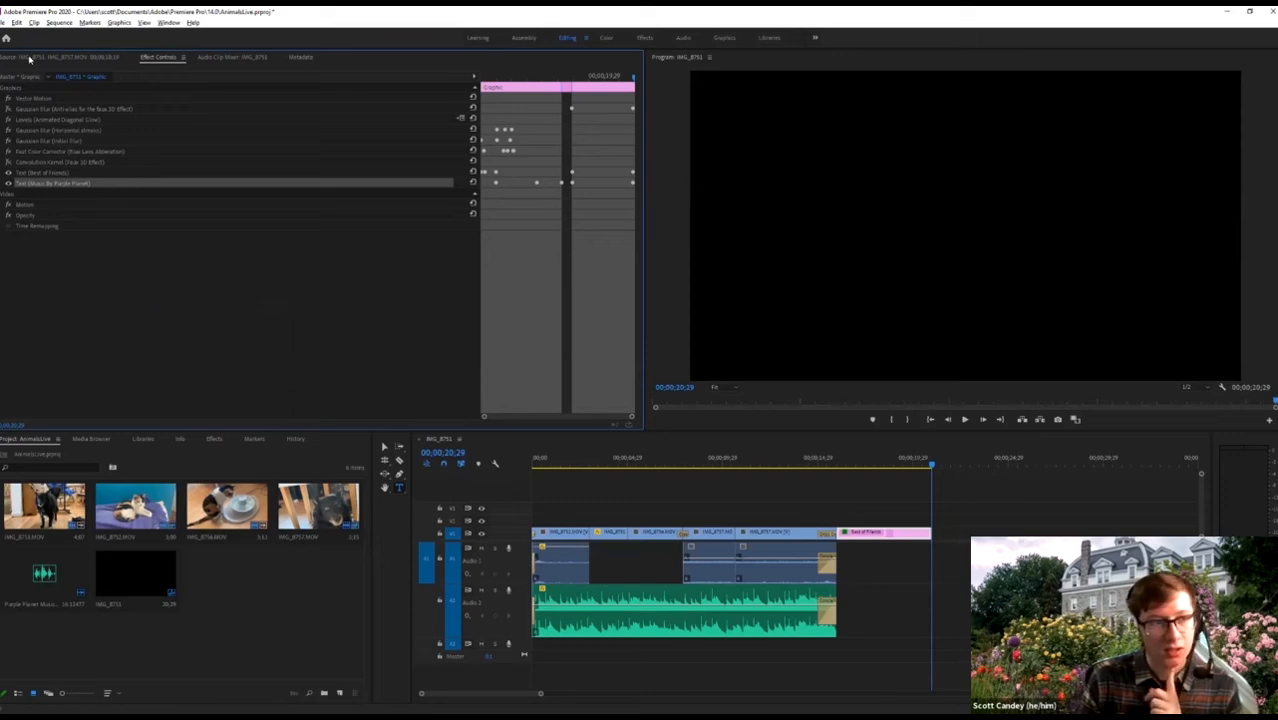
click(29, 58)
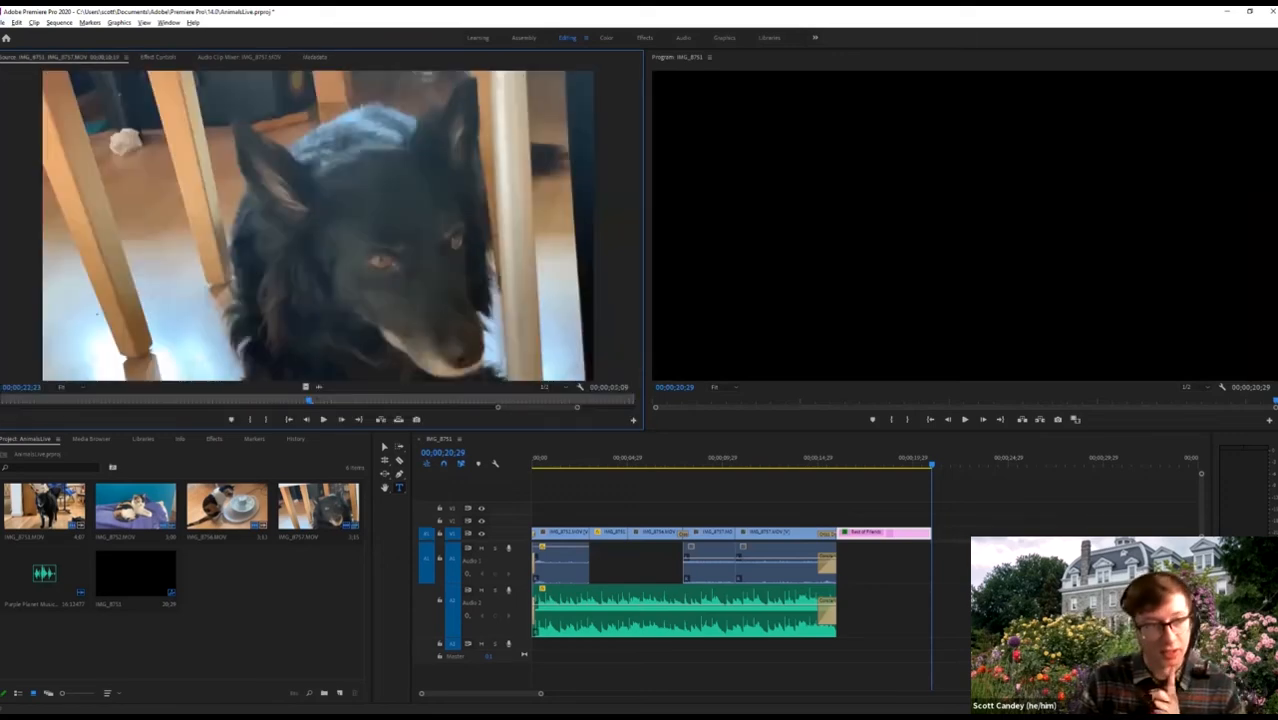
click(5, 23)
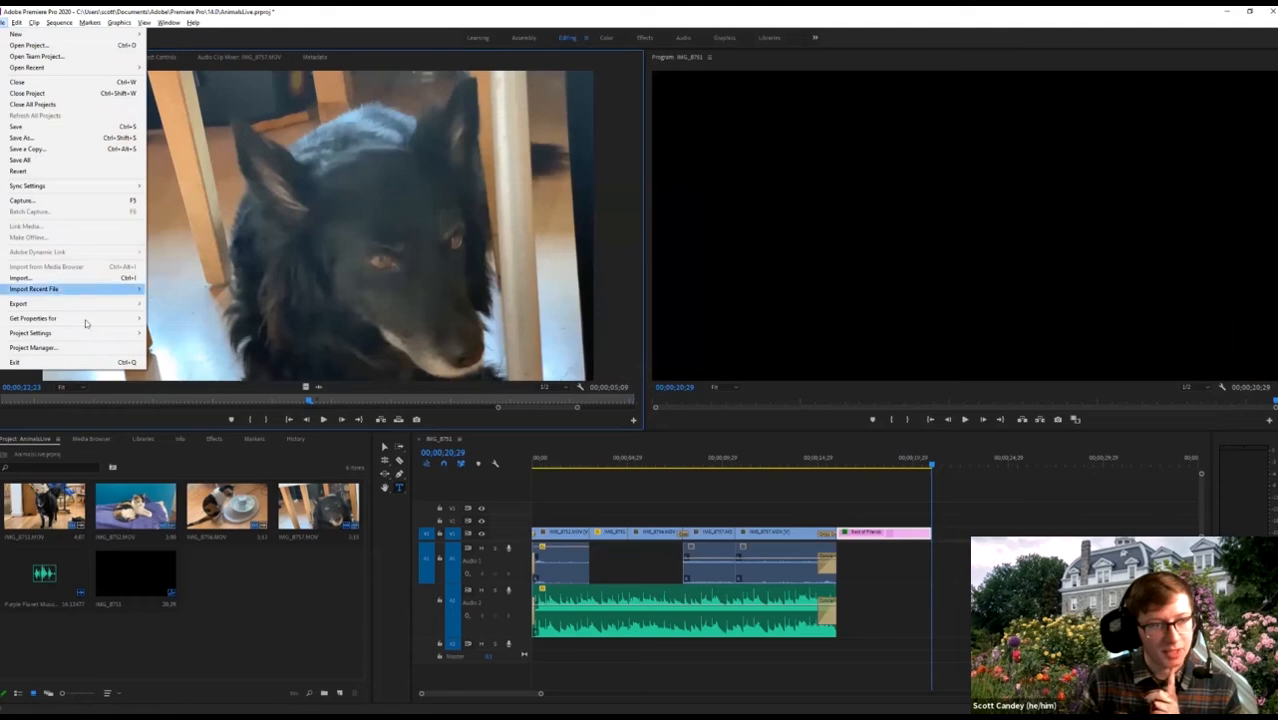
mouse_move(71, 311)
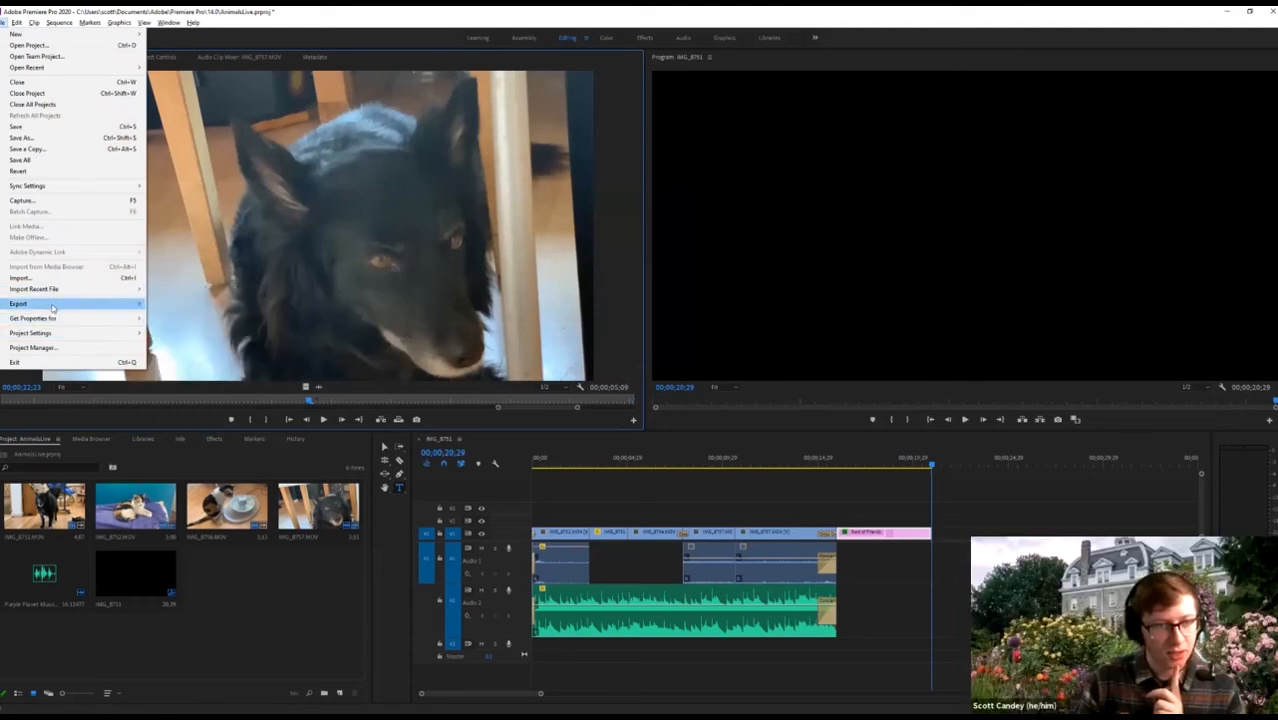
click(198, 308)
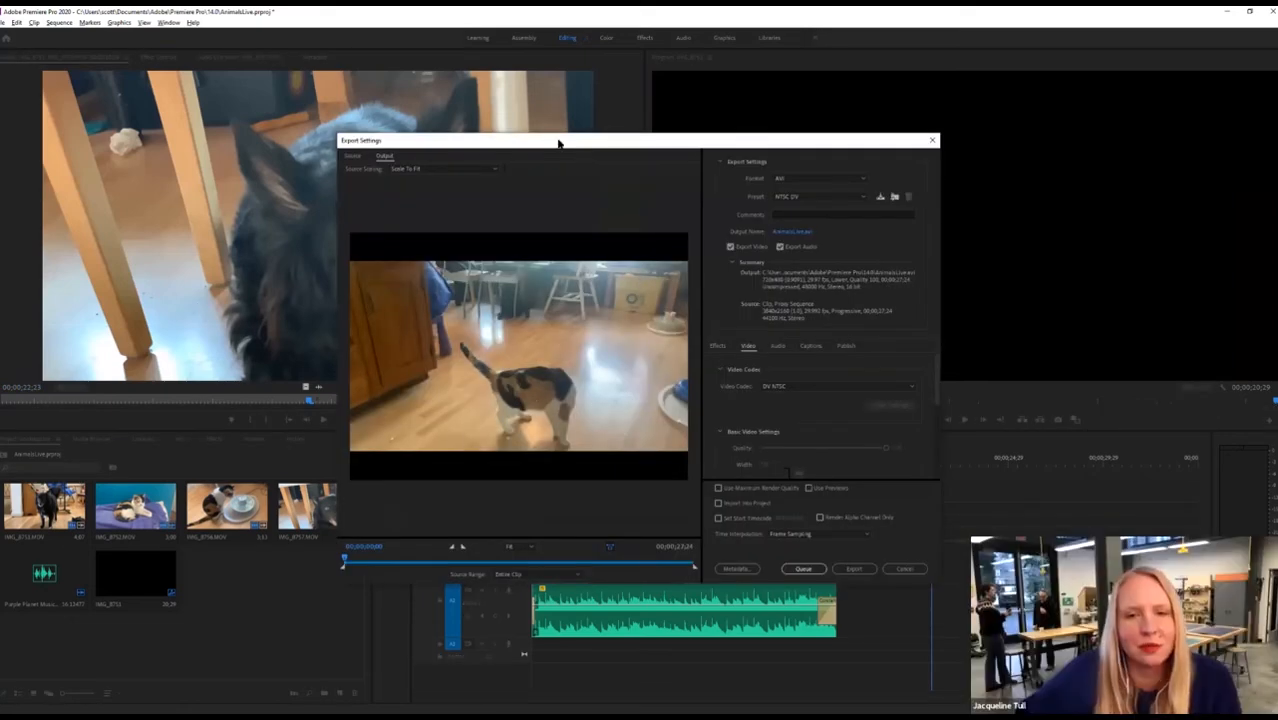
Scrub the export preview to about 12 seconds, check the Source cropping and Source Range options, then cancel.
drag(559, 143, 517, 125)
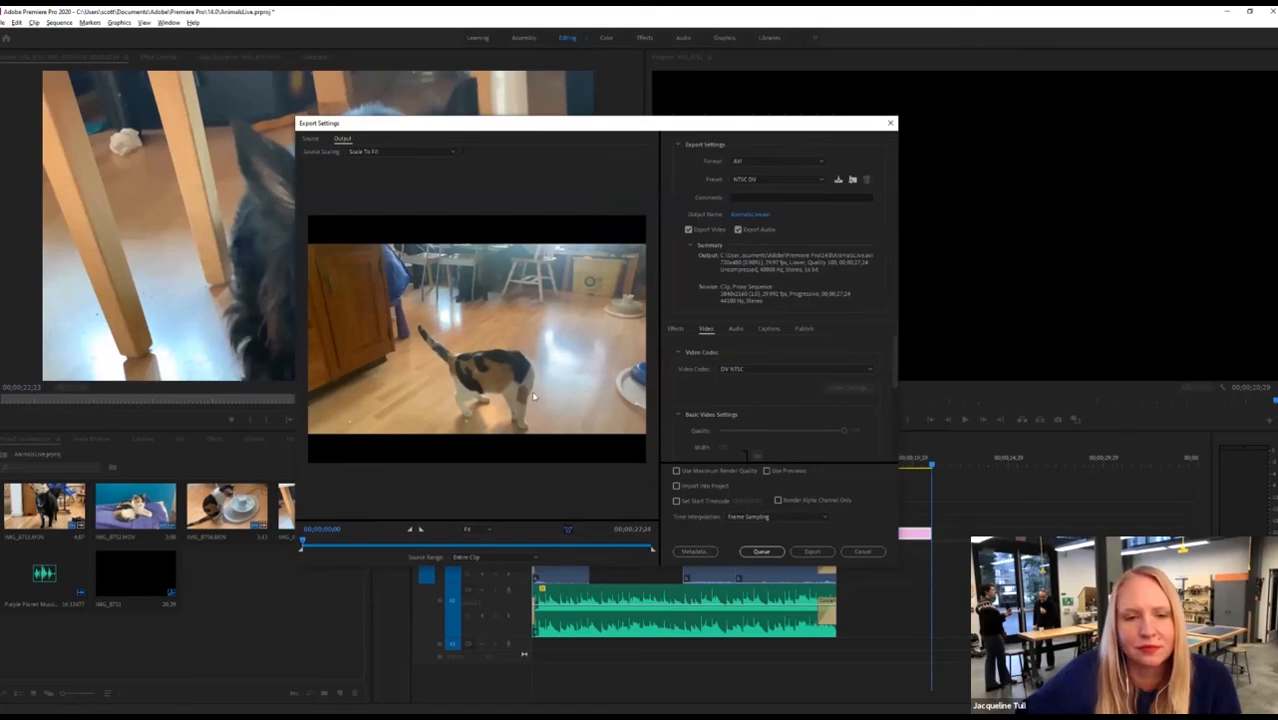
drag(354, 541, 246, 548)
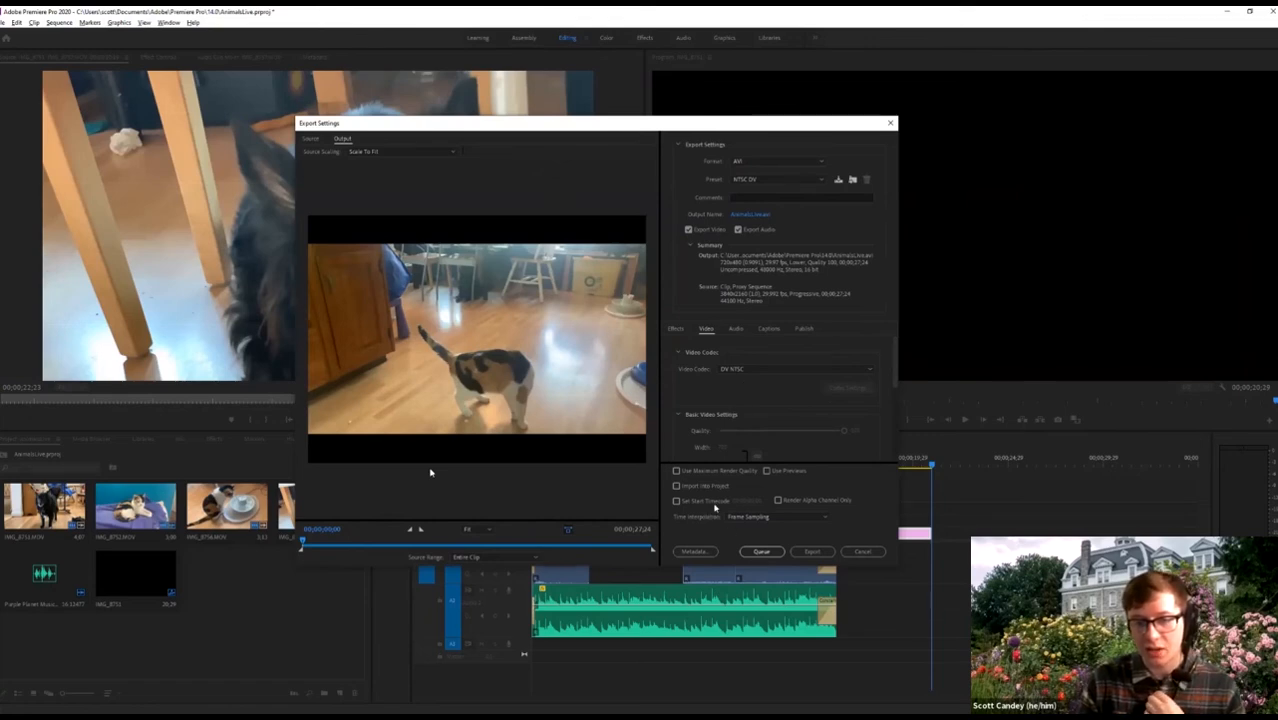
scroll(705, 366, down, 2)
click(311, 139)
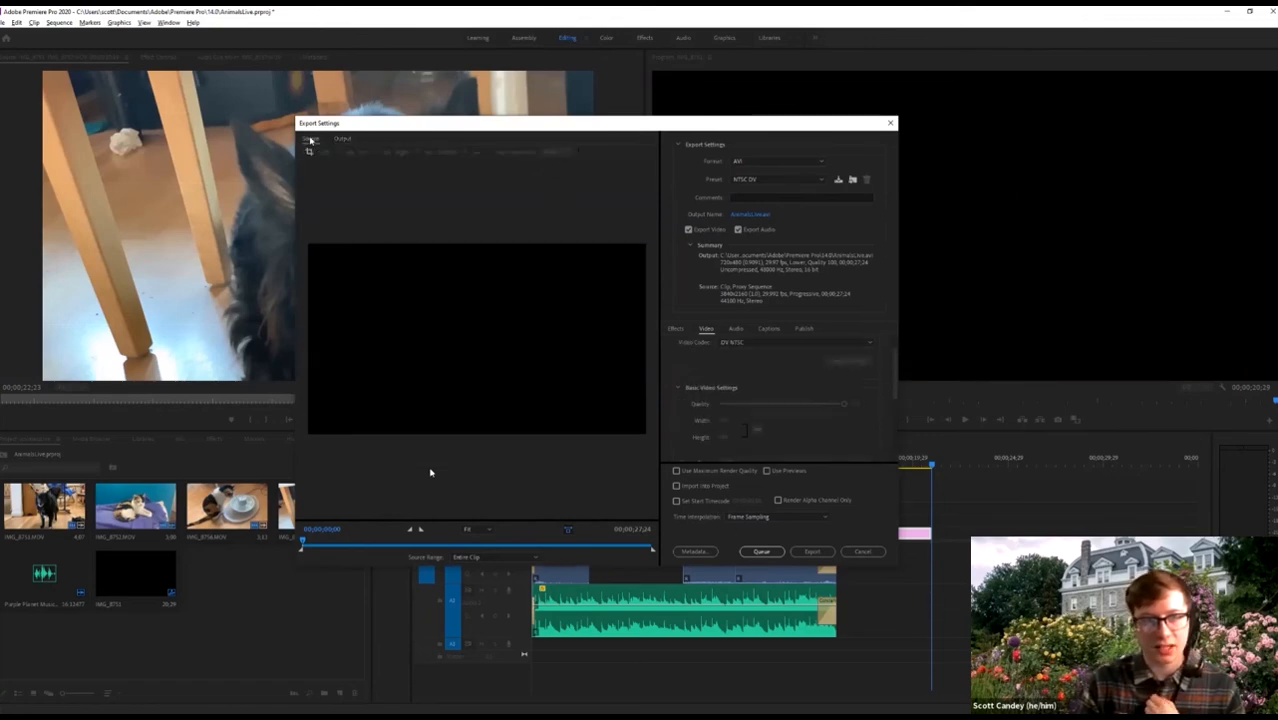
click(456, 542)
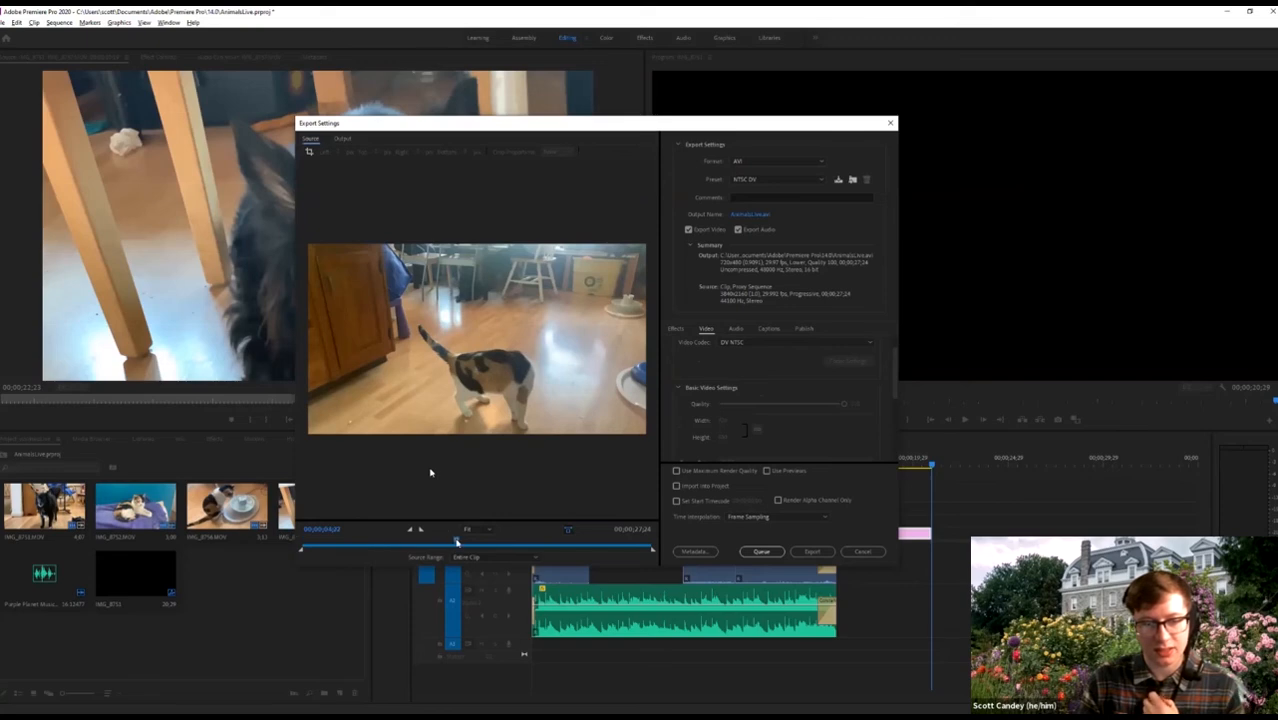
click(493, 558)
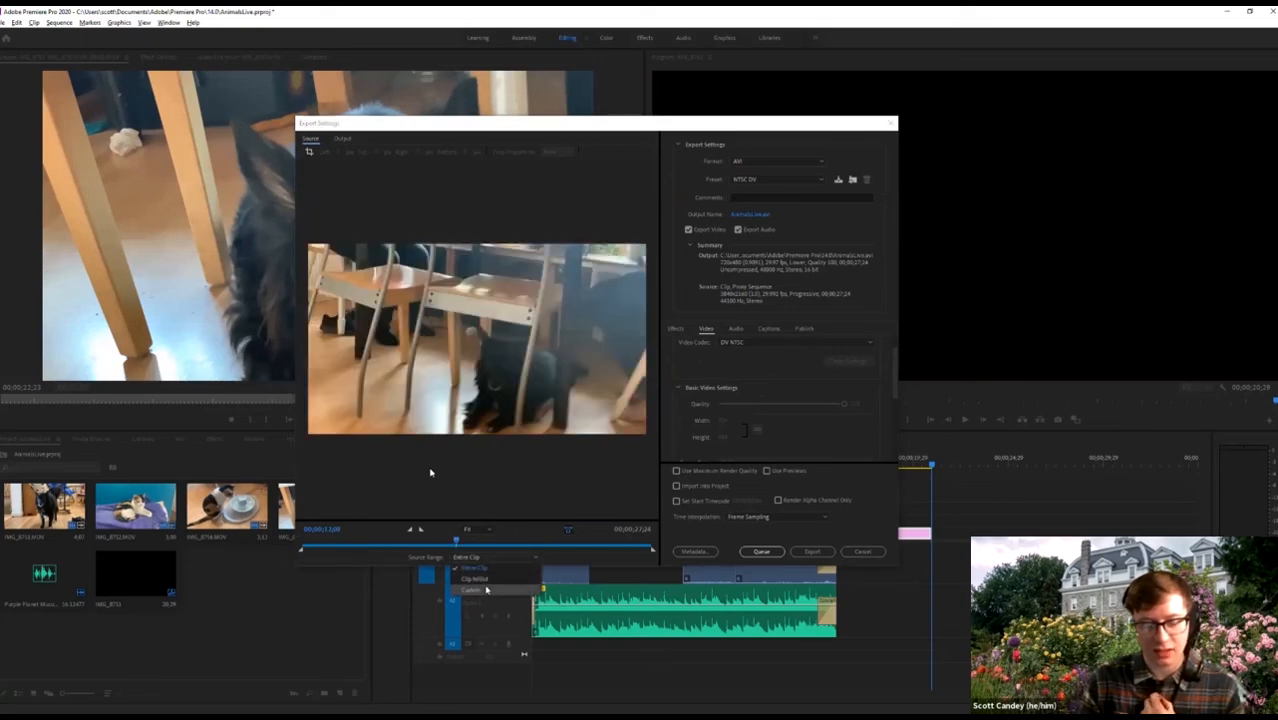
click(876, 550)
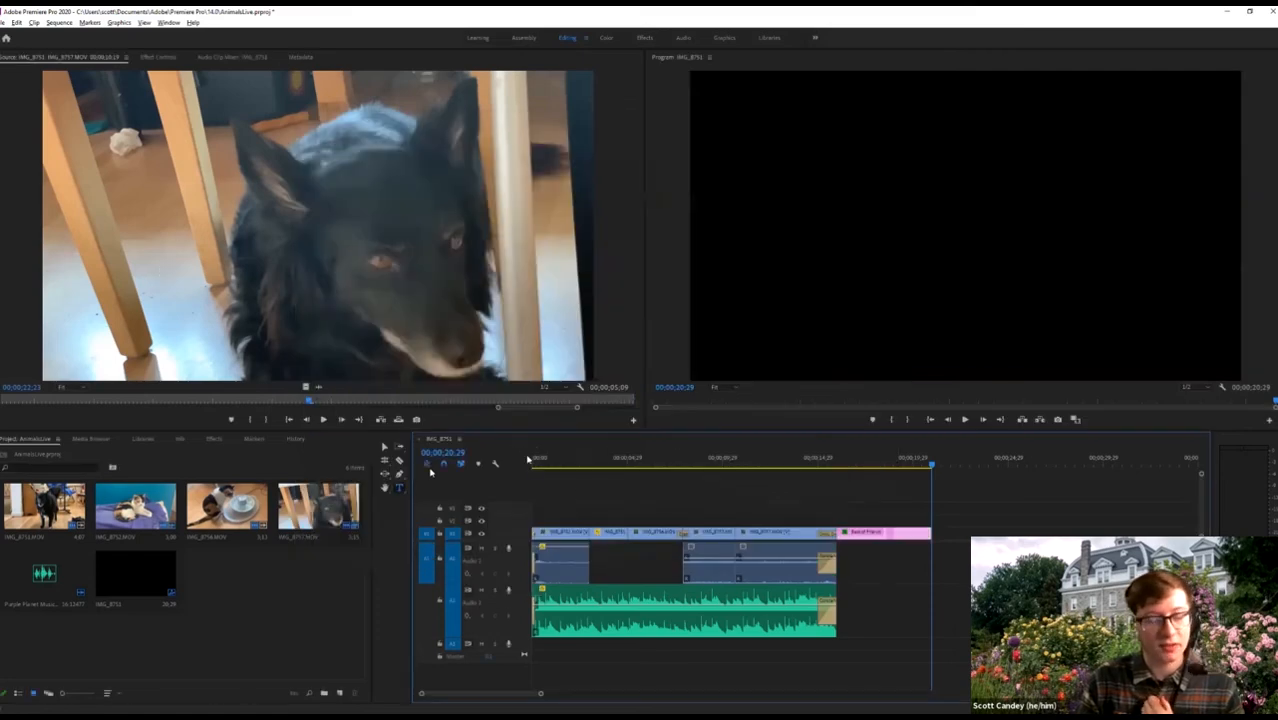
Reopen Export Settings for the sequence and scrub the preview to a cat frame.
click(4, 22)
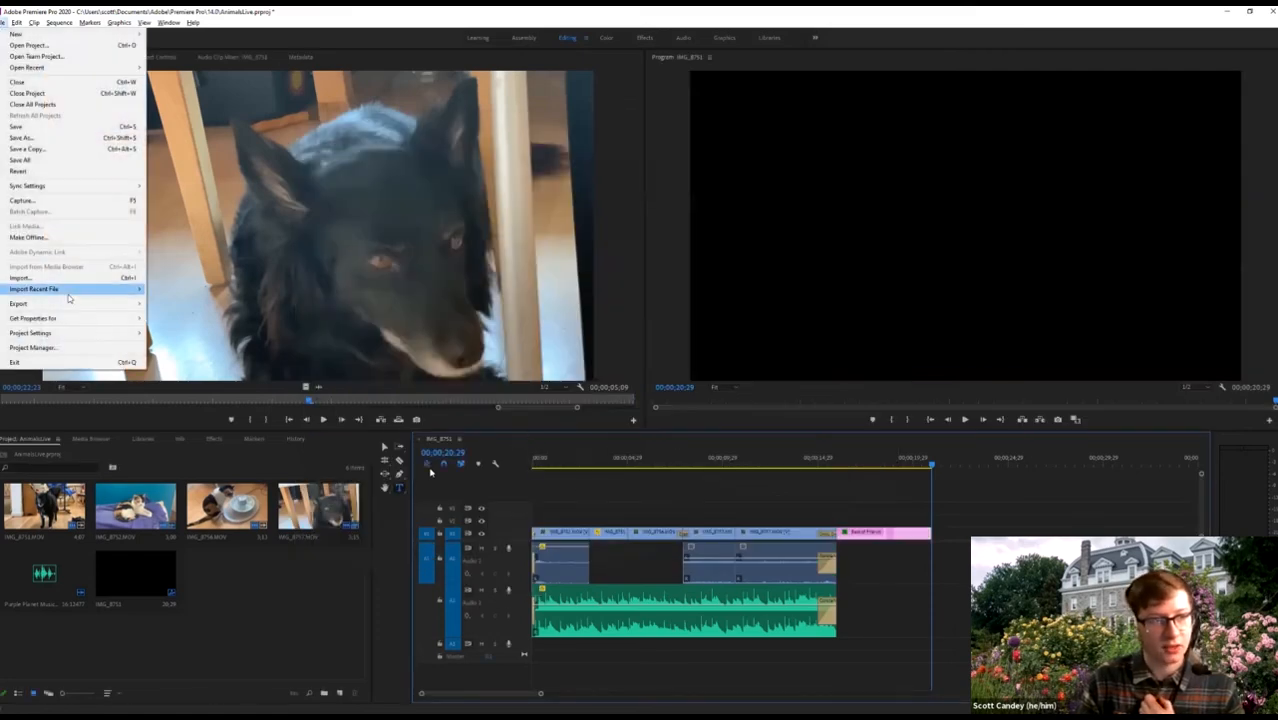
mouse_move(70, 305)
click(172, 305)
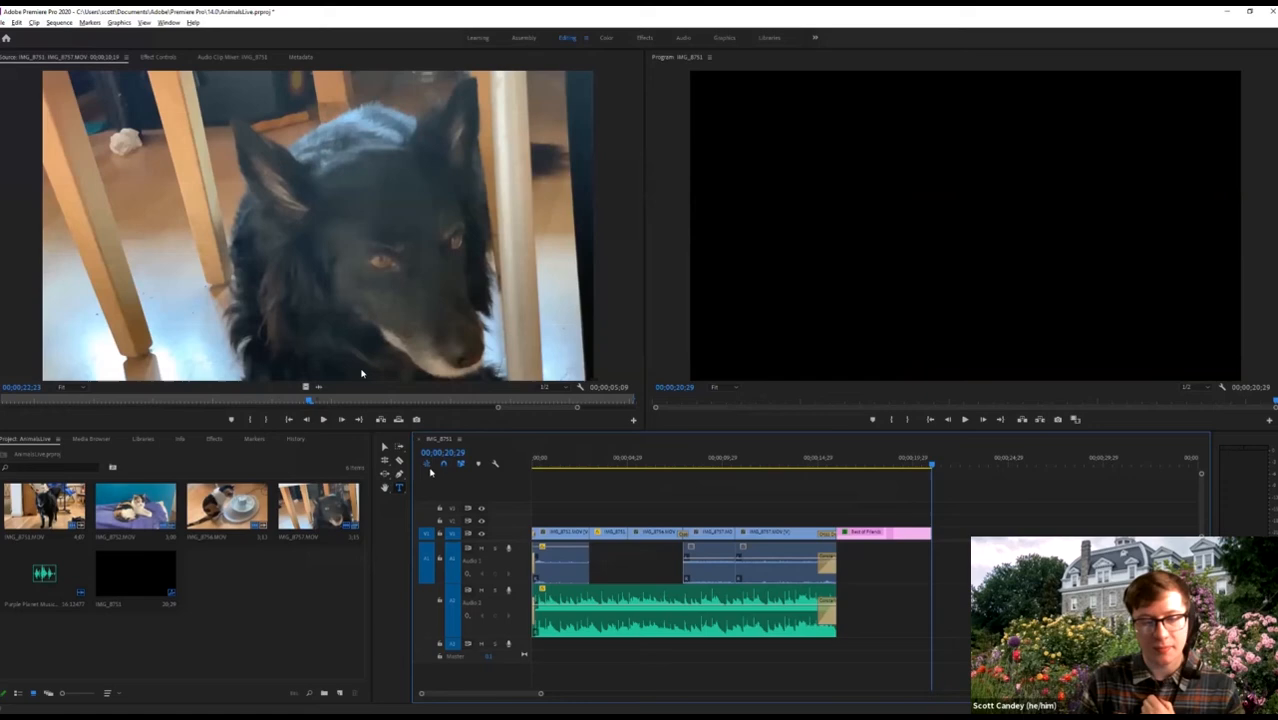
drag(303, 544, 466, 546)
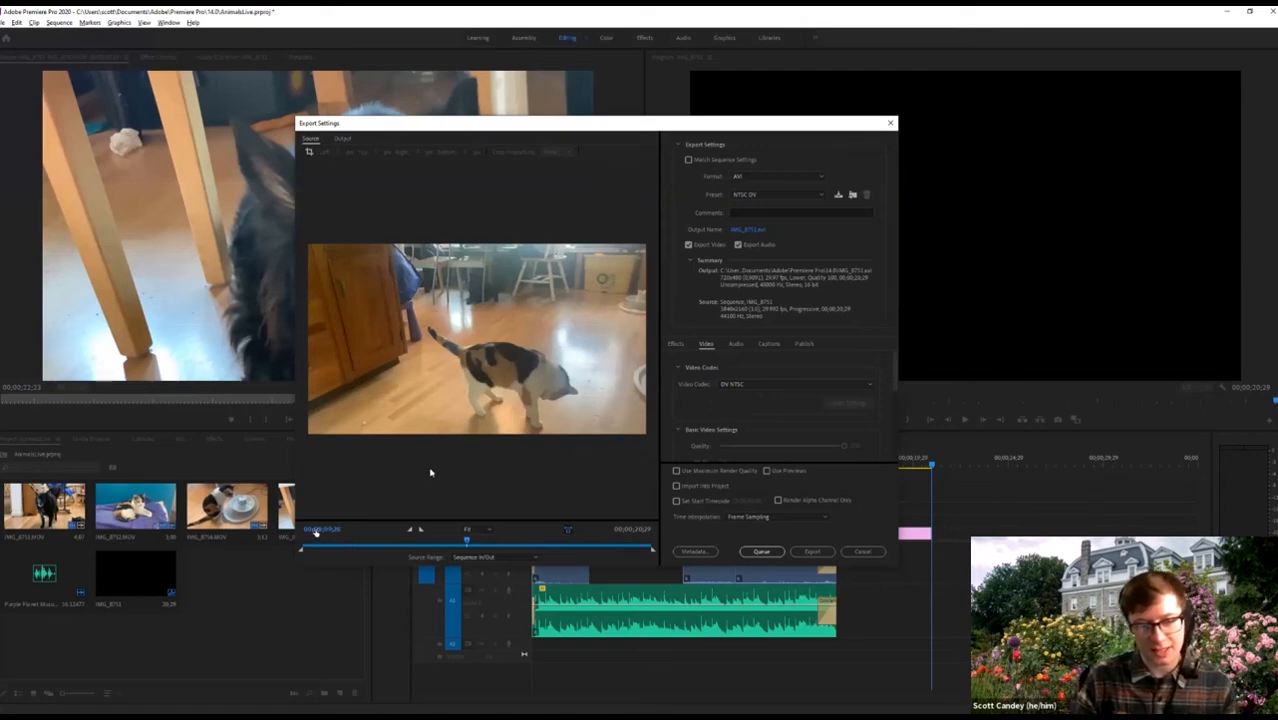
drag(556, 546, 396, 562)
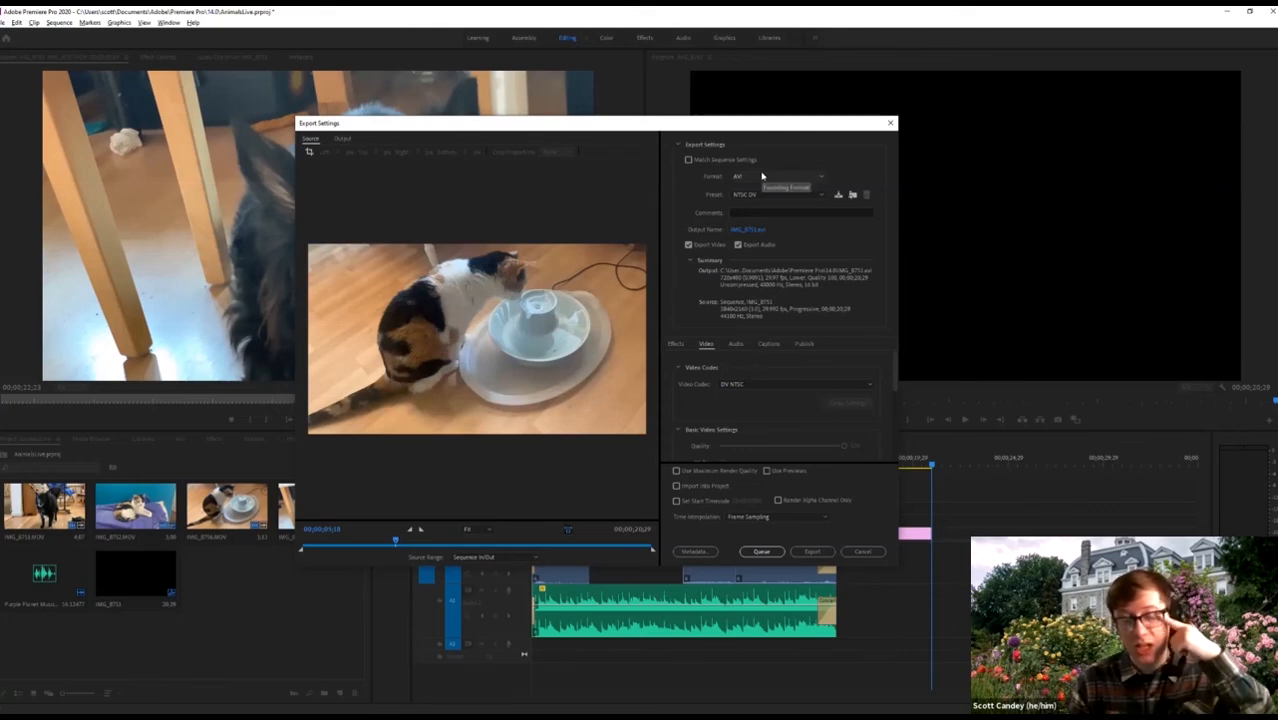
Set the export format to H.264 with the Match Source - High bitrate preset.
click(690, 161)
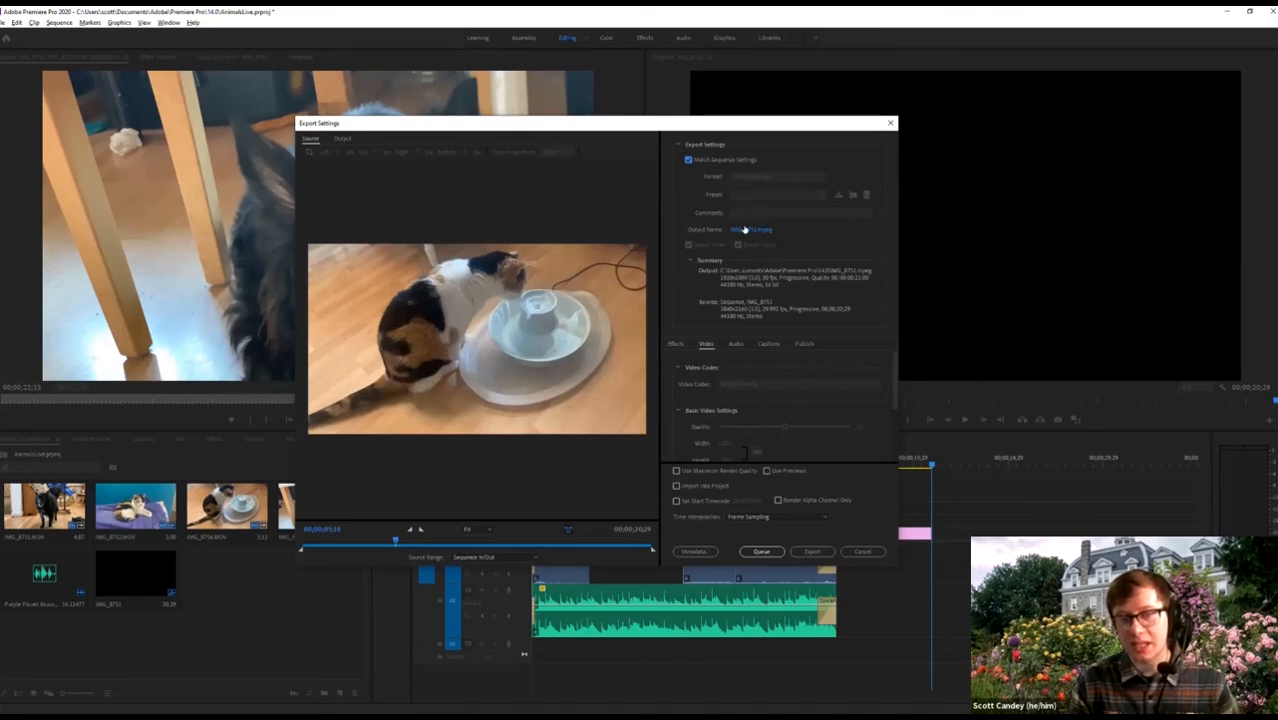
click(689, 160)
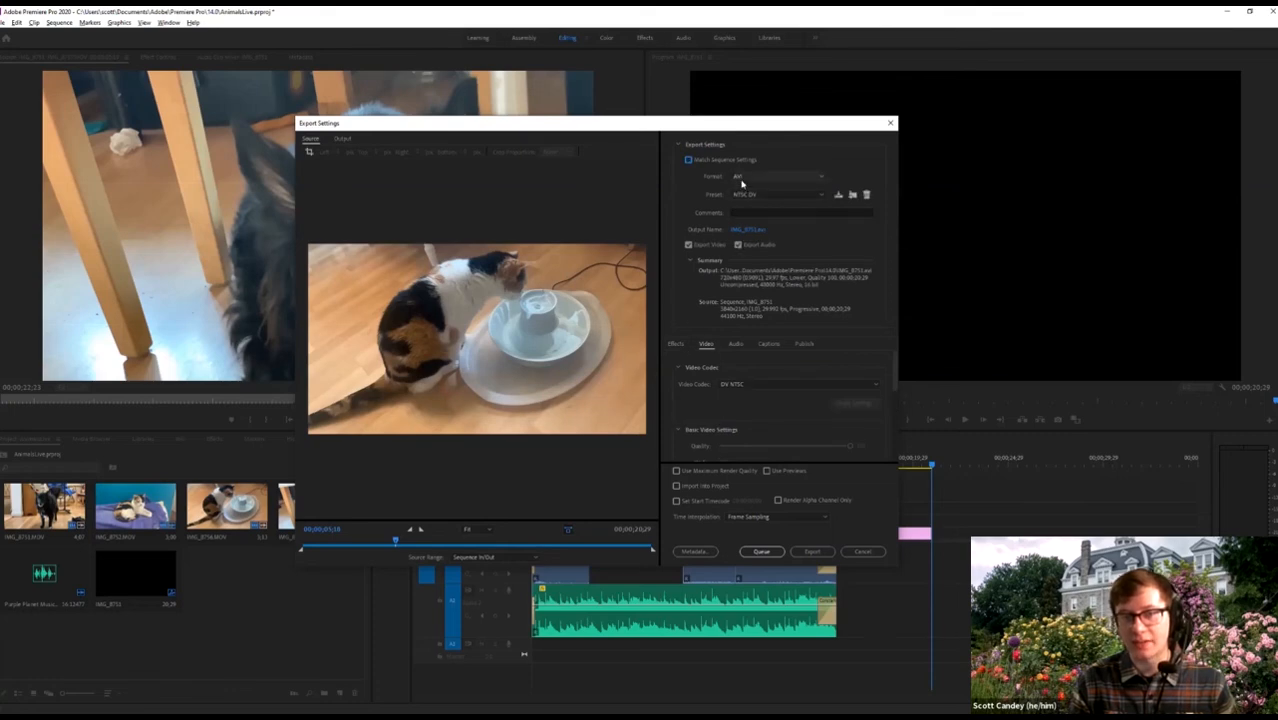
click(742, 180)
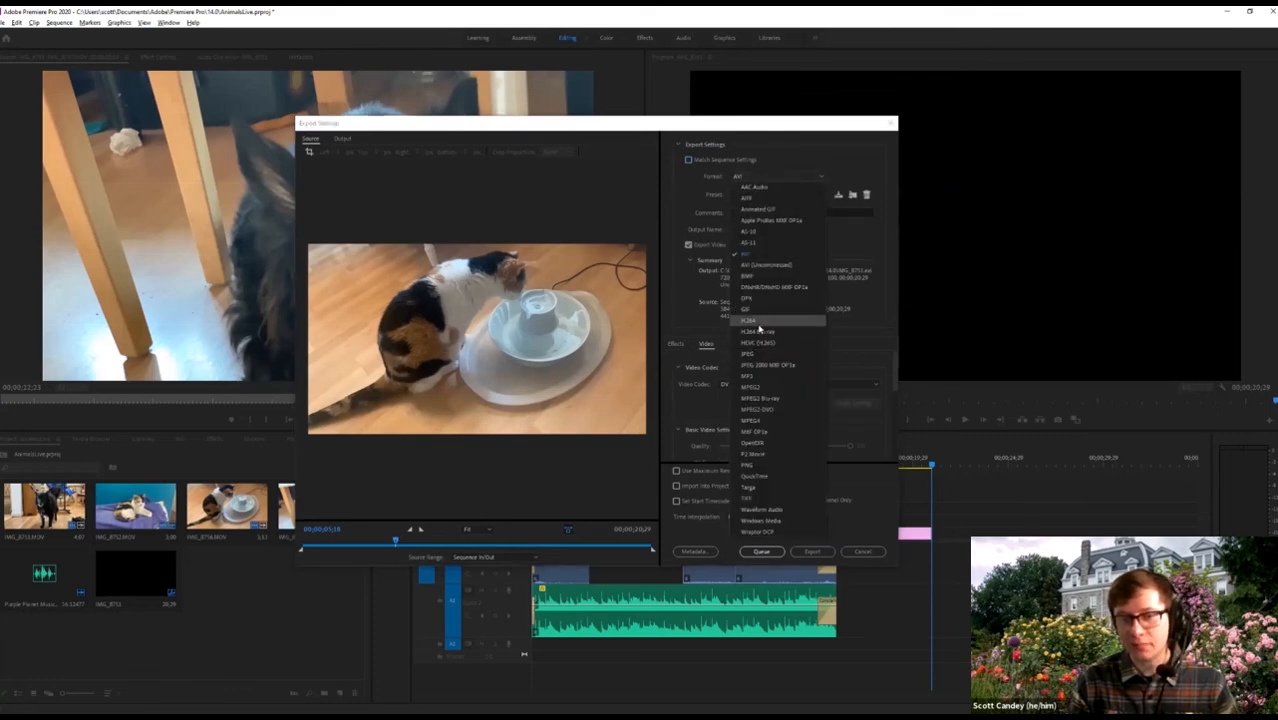
click(756, 323)
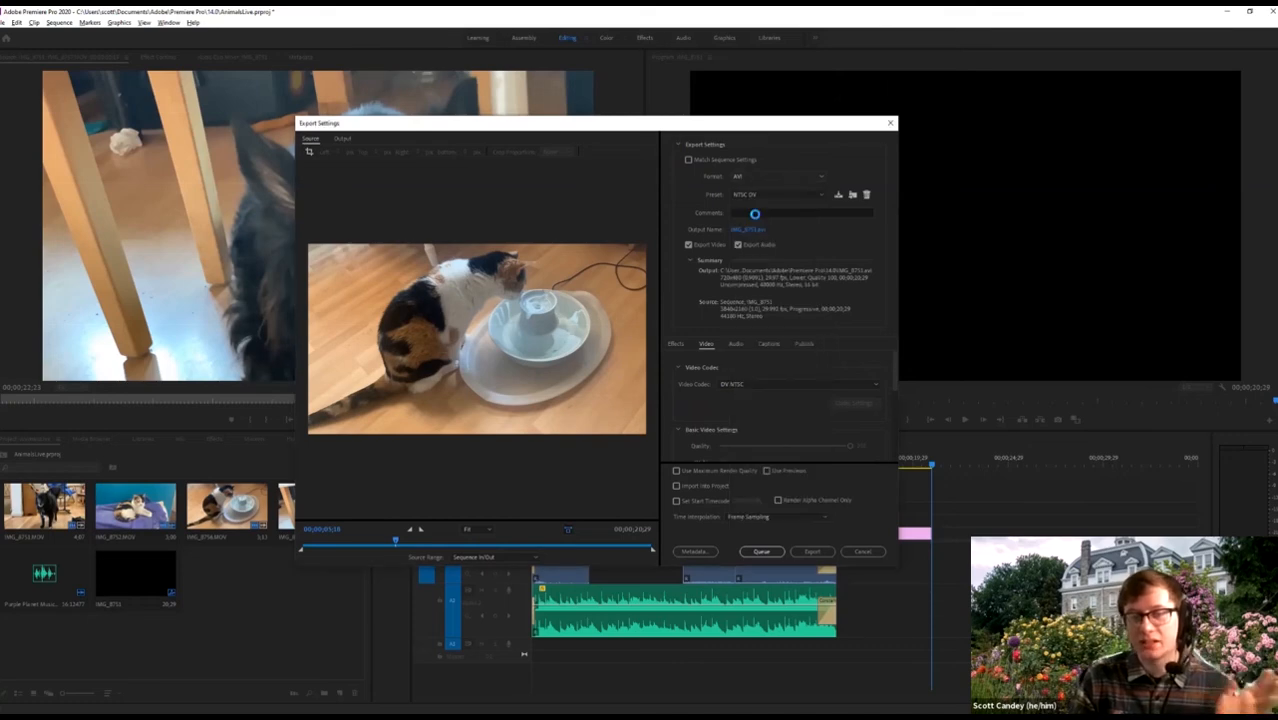
click(742, 183)
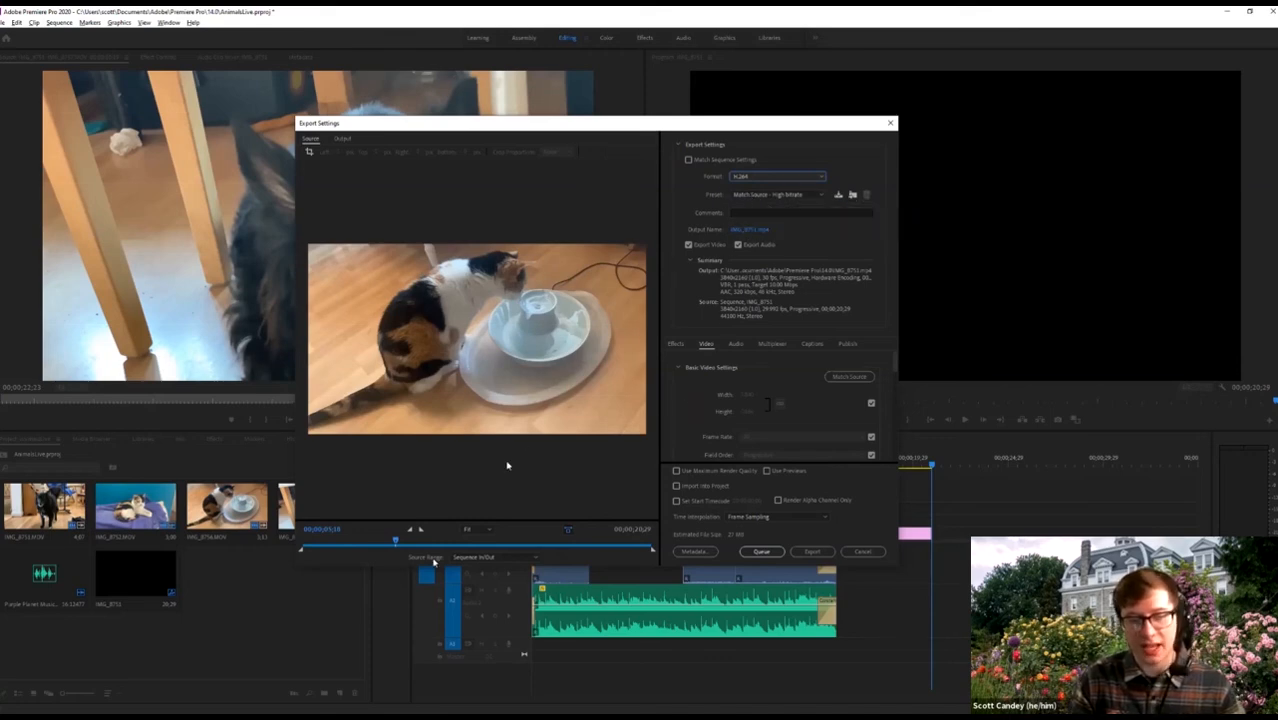
click(604, 543)
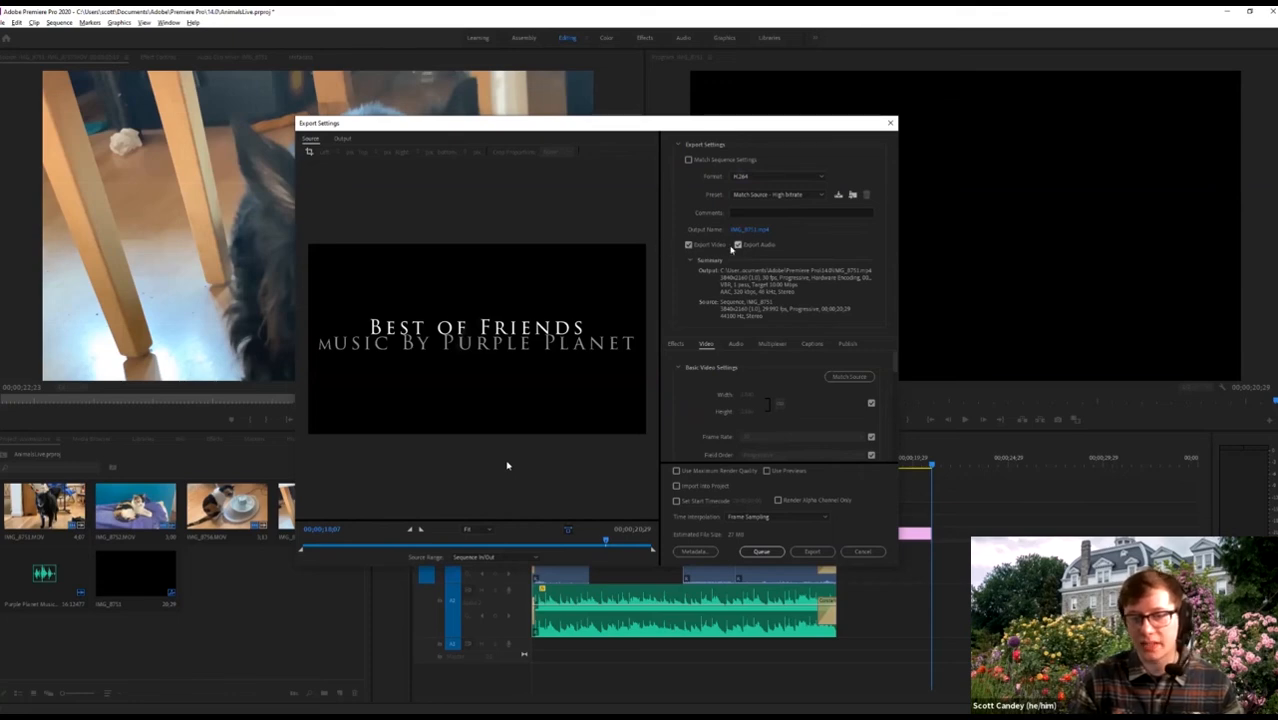
scroll(743, 440, down, 3)
scroll(743, 437, down, 5)
scroll(745, 410, up, 2)
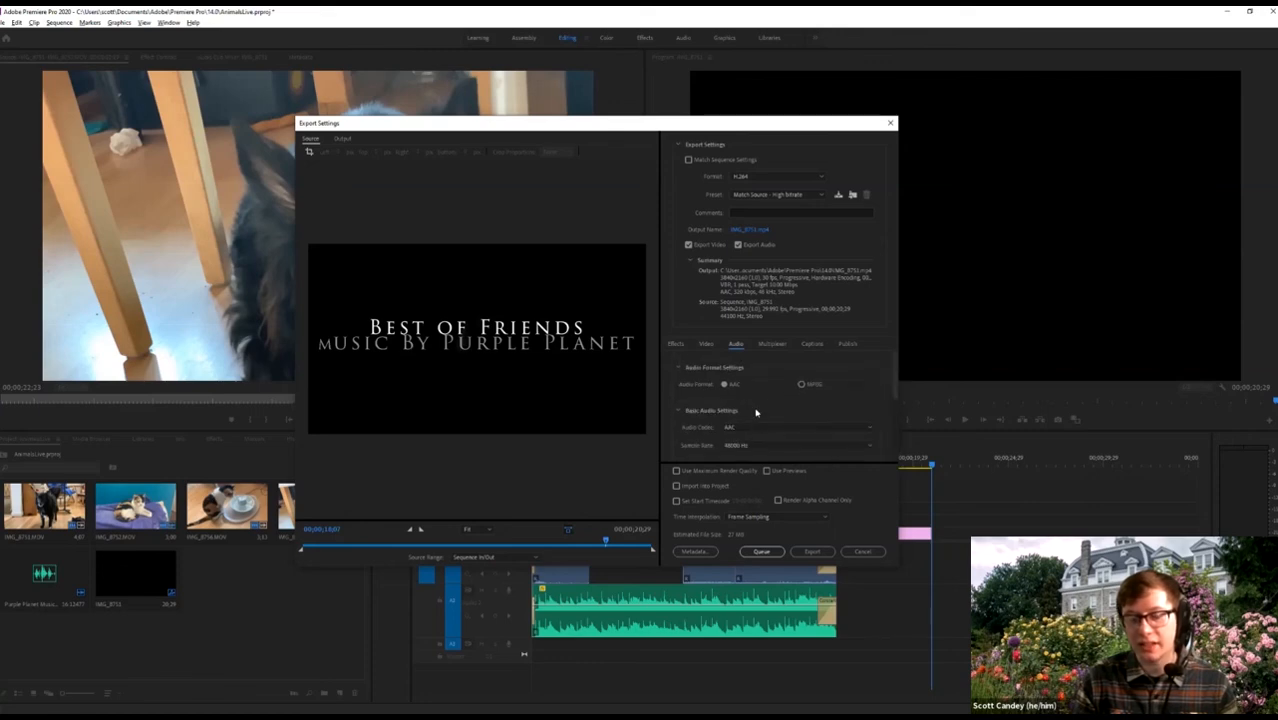
click(672, 344)
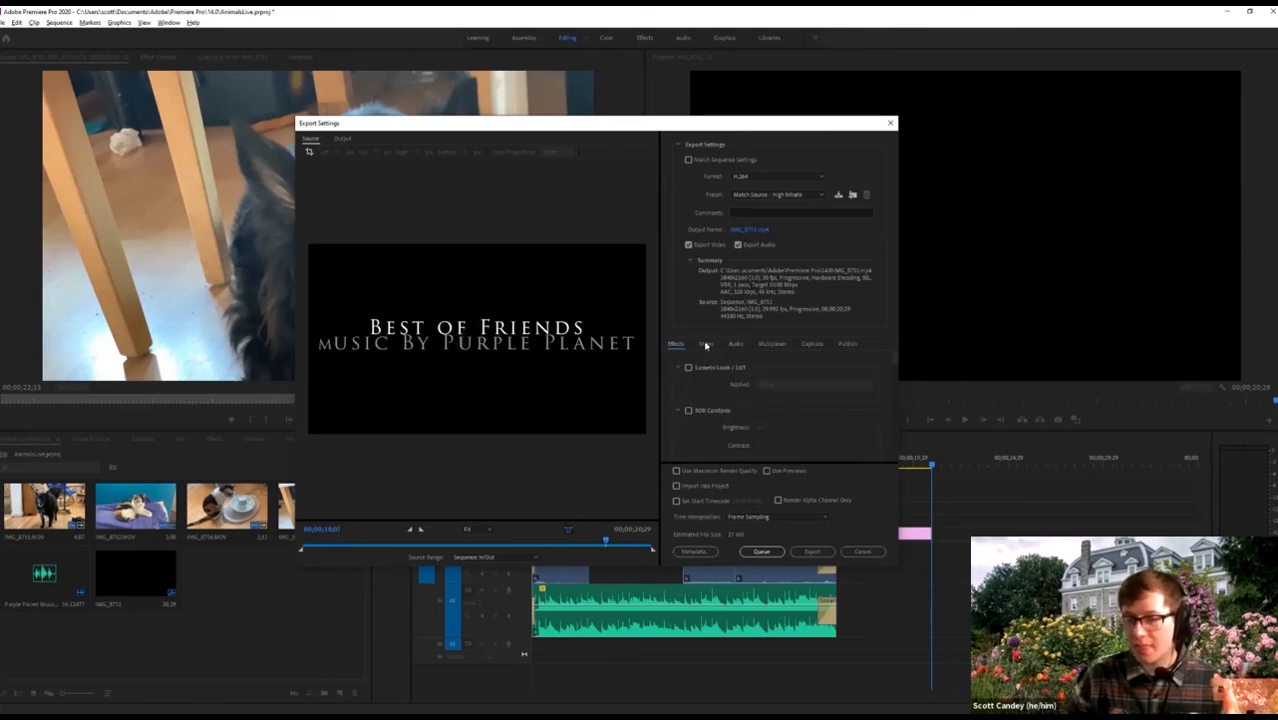
click(731, 345)
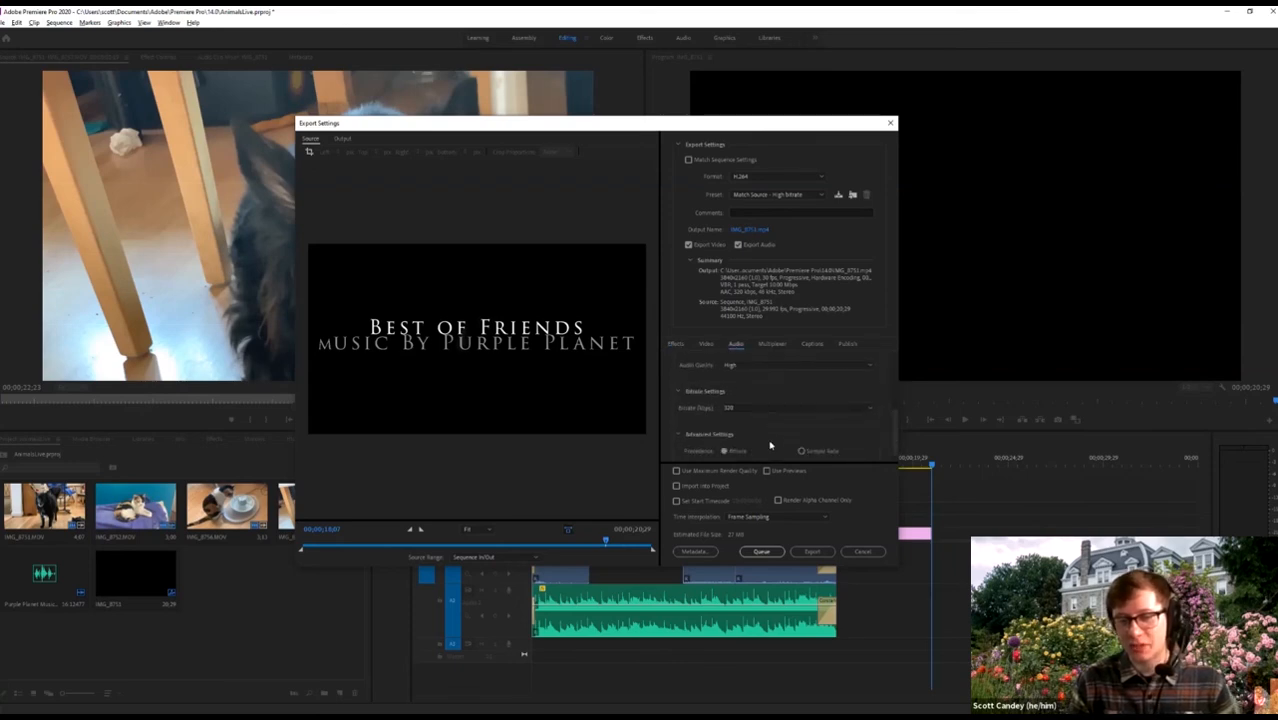
click(773, 343)
click(814, 344)
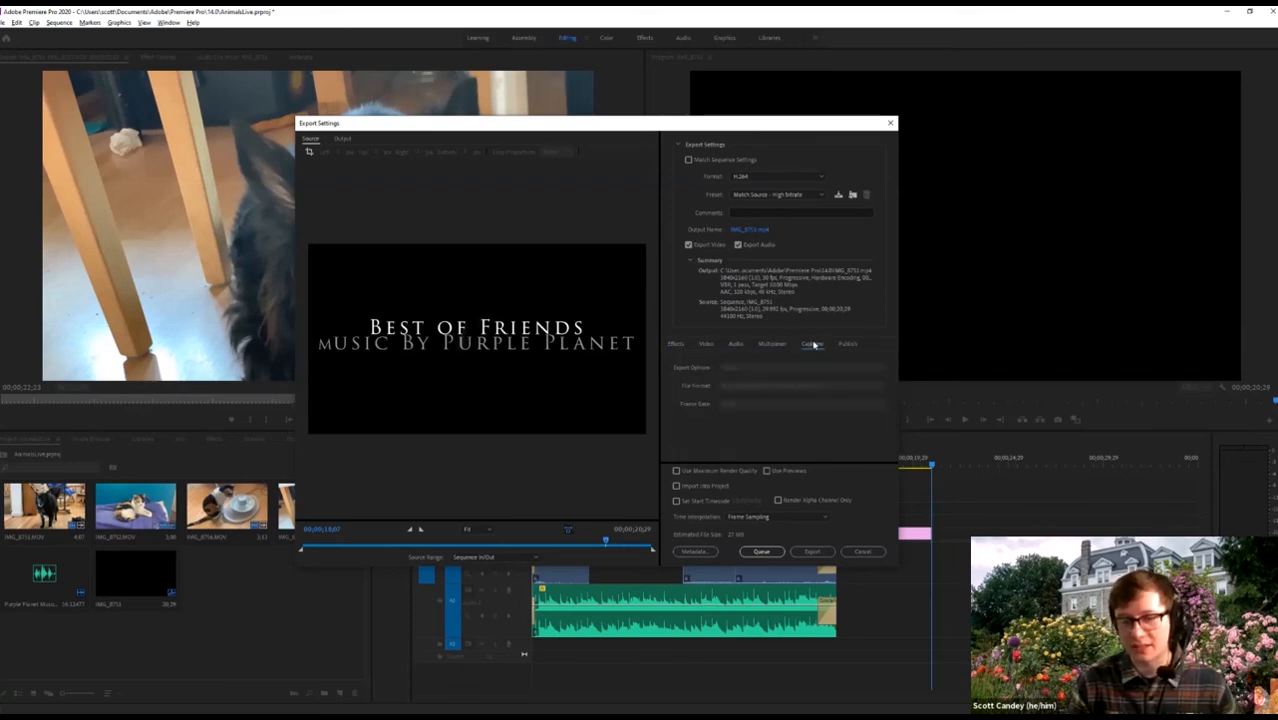
click(846, 344)
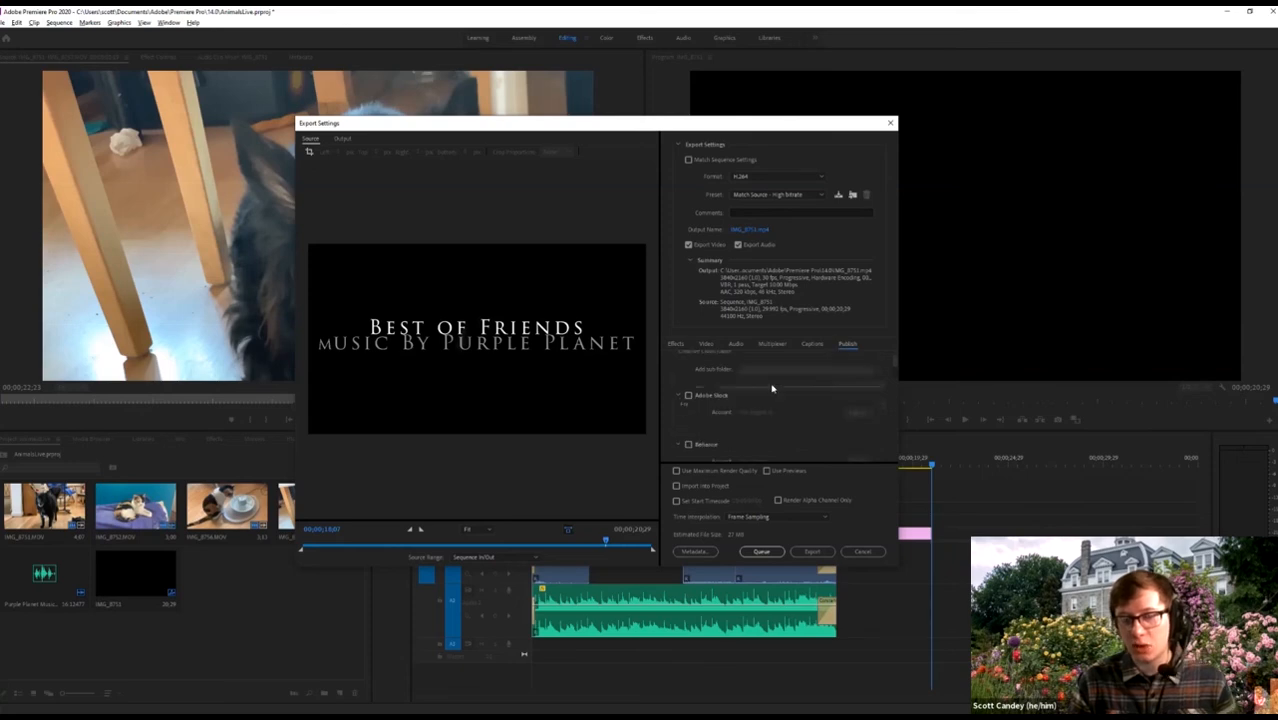
scroll(772, 388, down, 5)
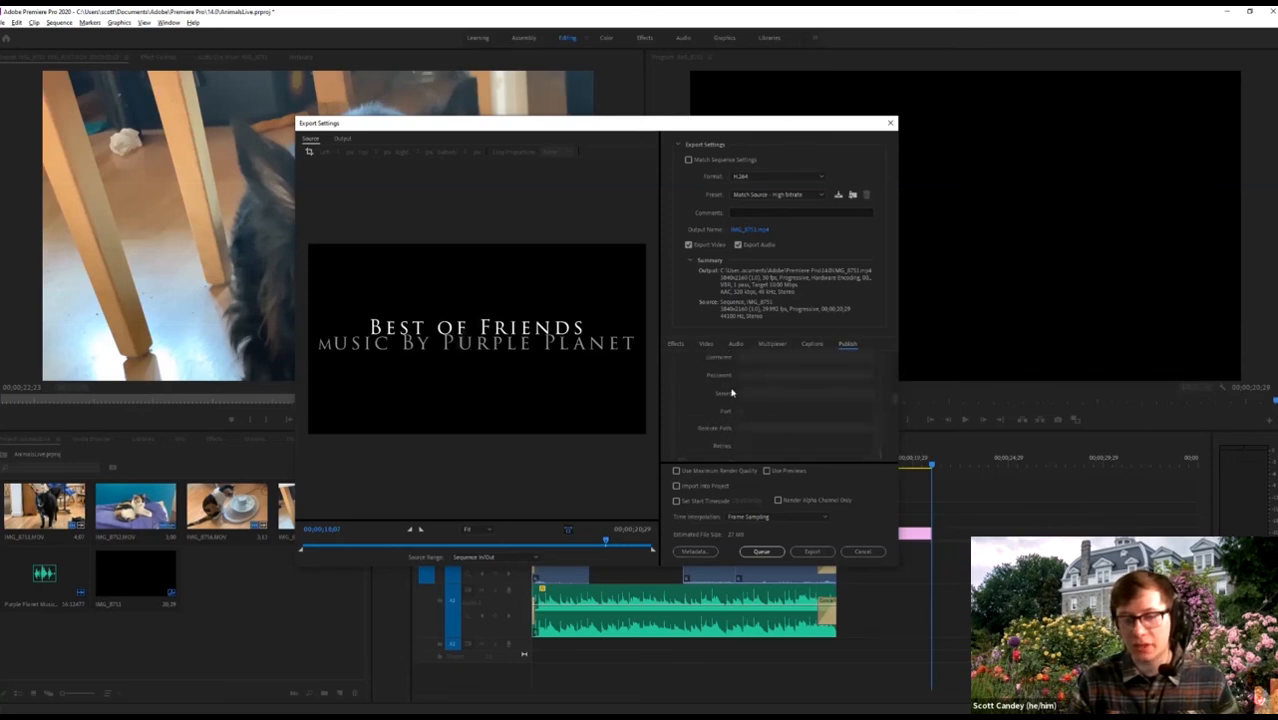
scroll(726, 398, down, 5)
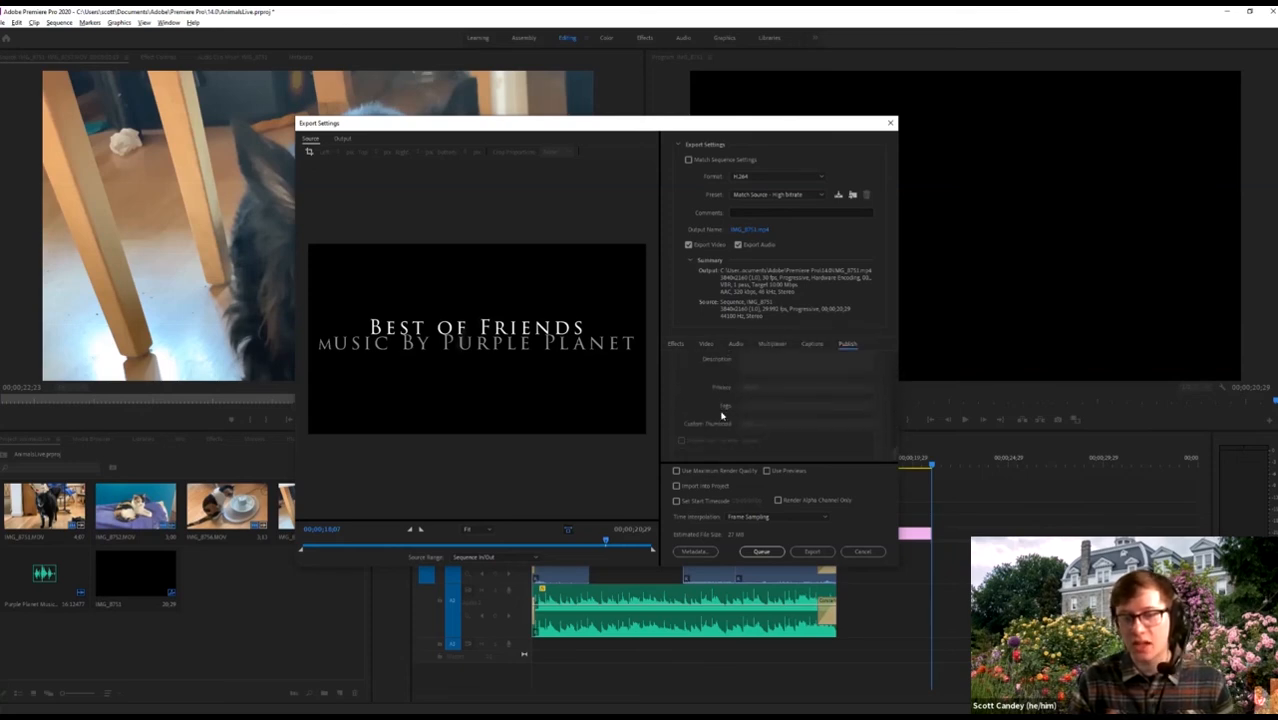
scroll(720, 403, up, 10)
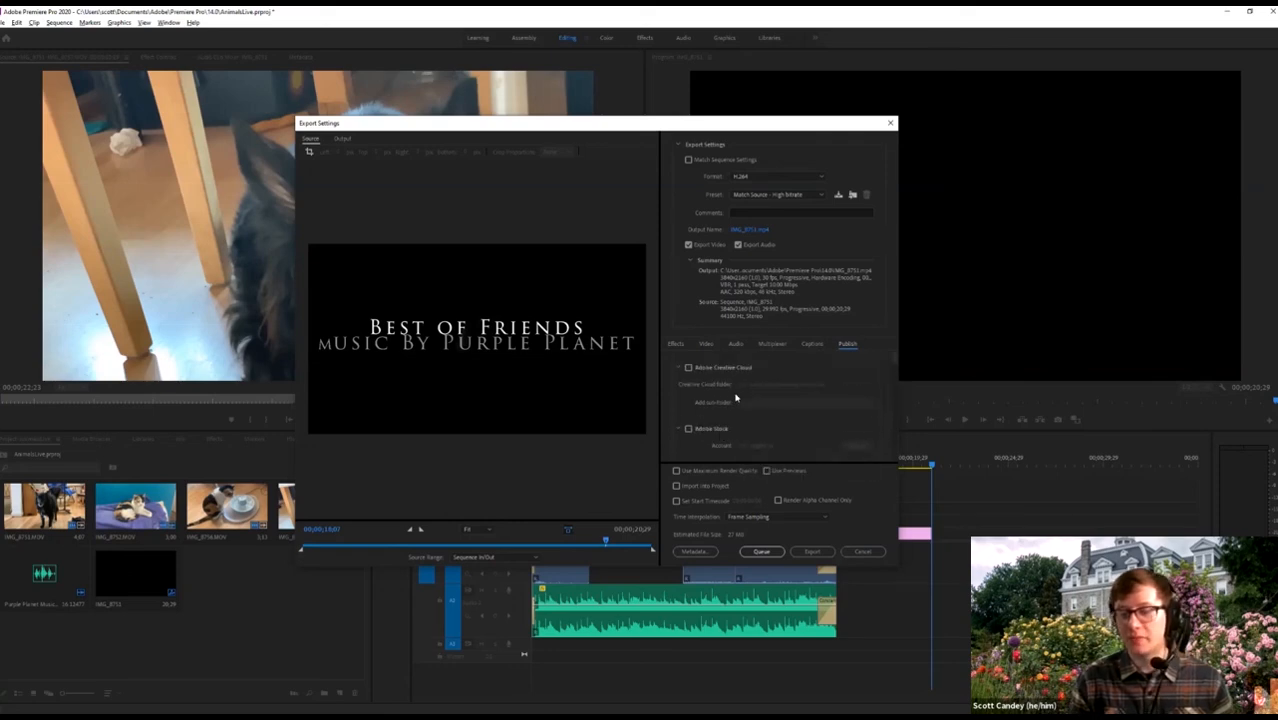
click(705, 344)
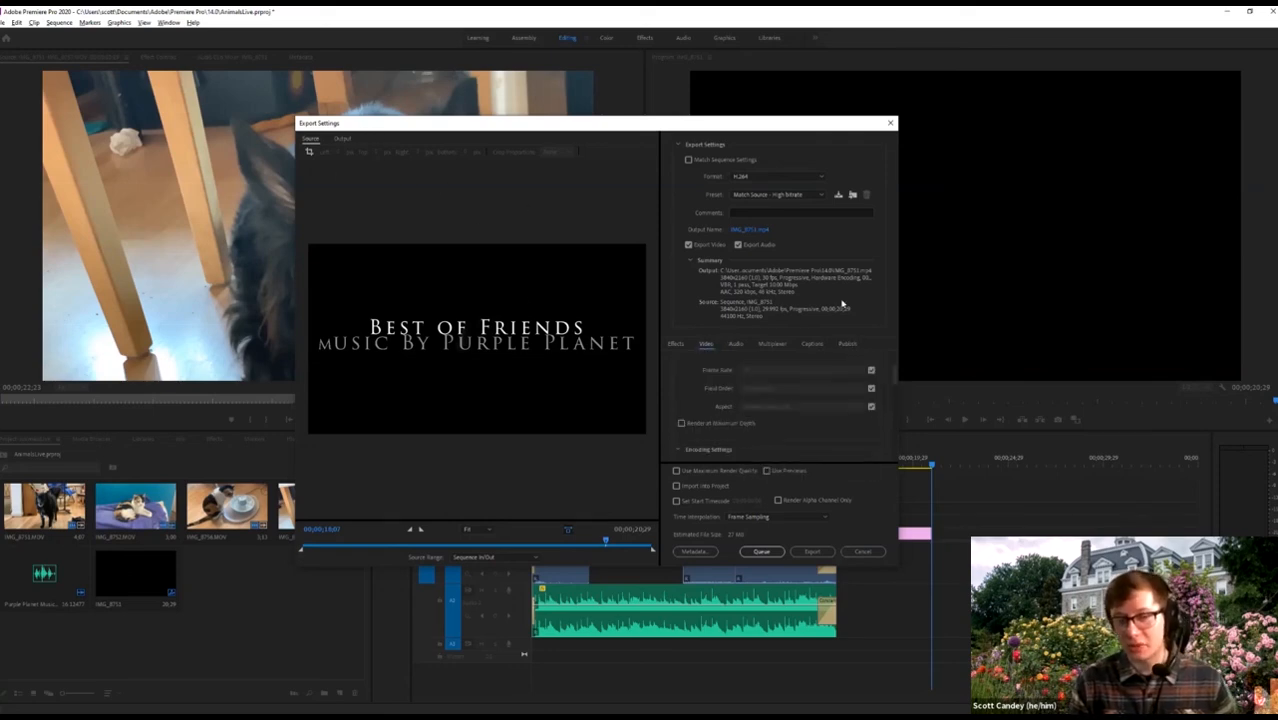
scroll(770, 400, up, 3)
scroll(770, 424, down, 1)
scroll(758, 412, up, 1)
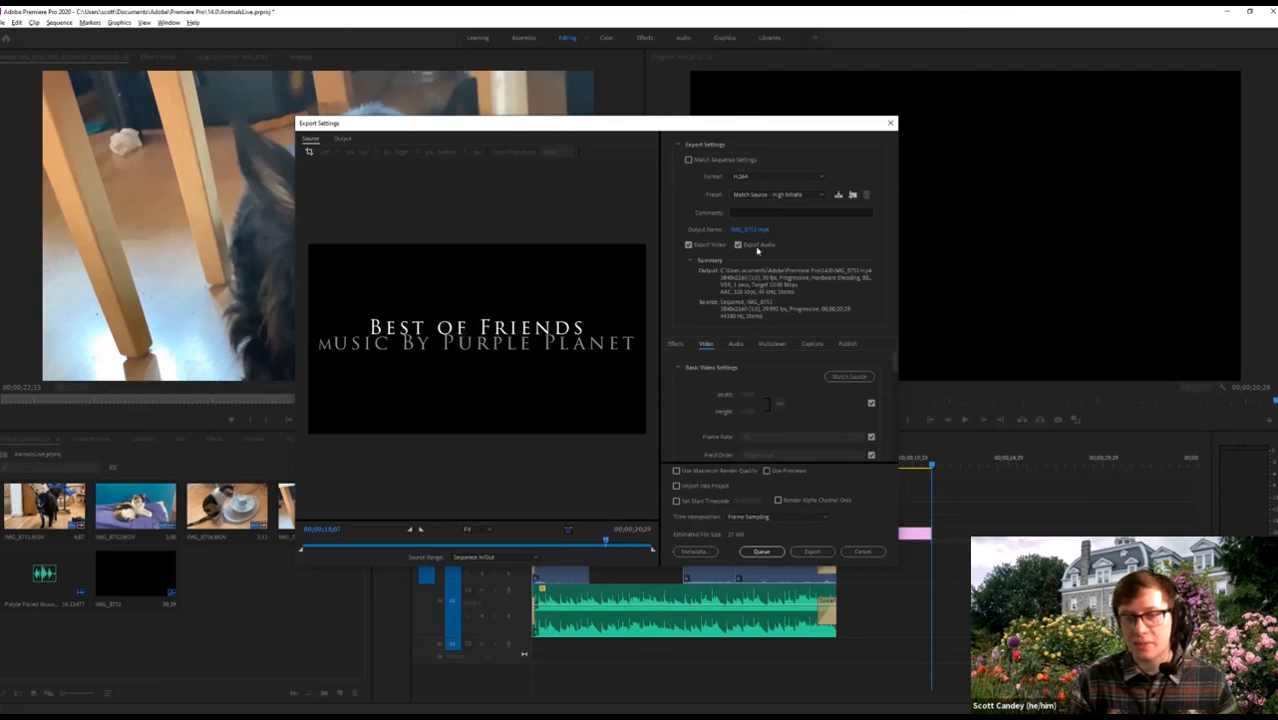
Point the output file to the Desktop and rename it 'animals live.mp4'.
click(752, 231)
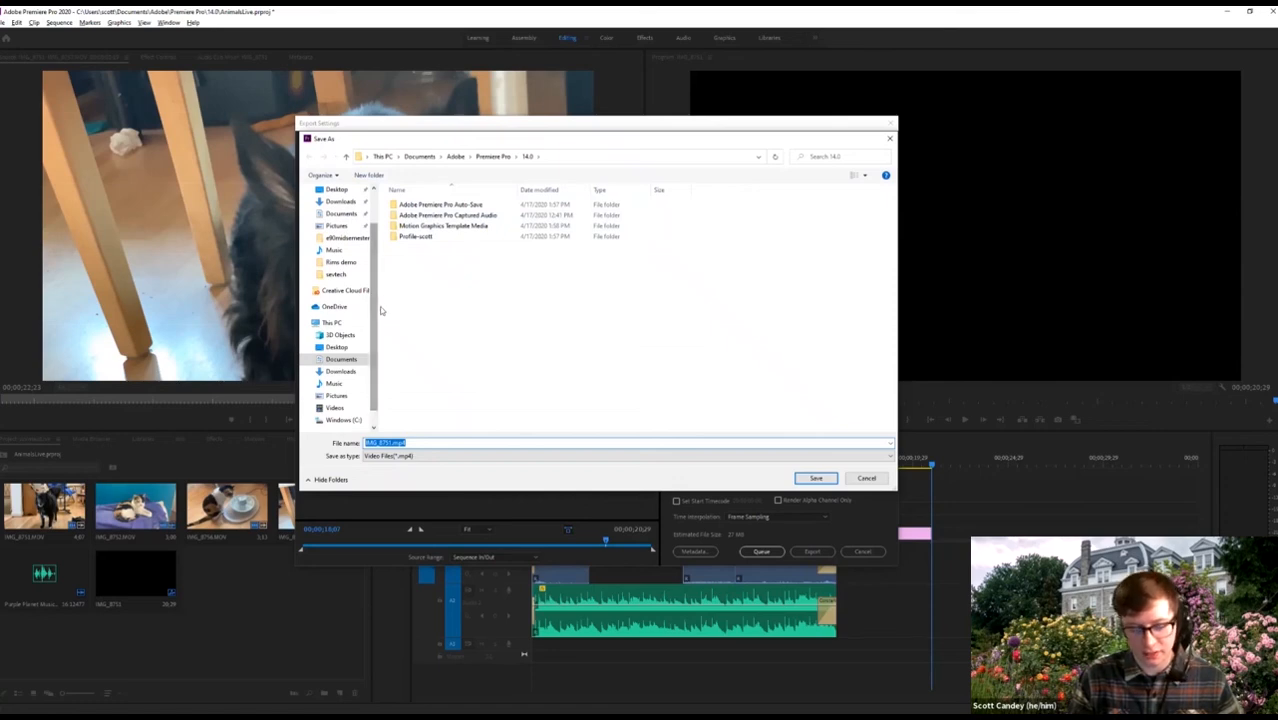
scroll(341, 277, up, 1)
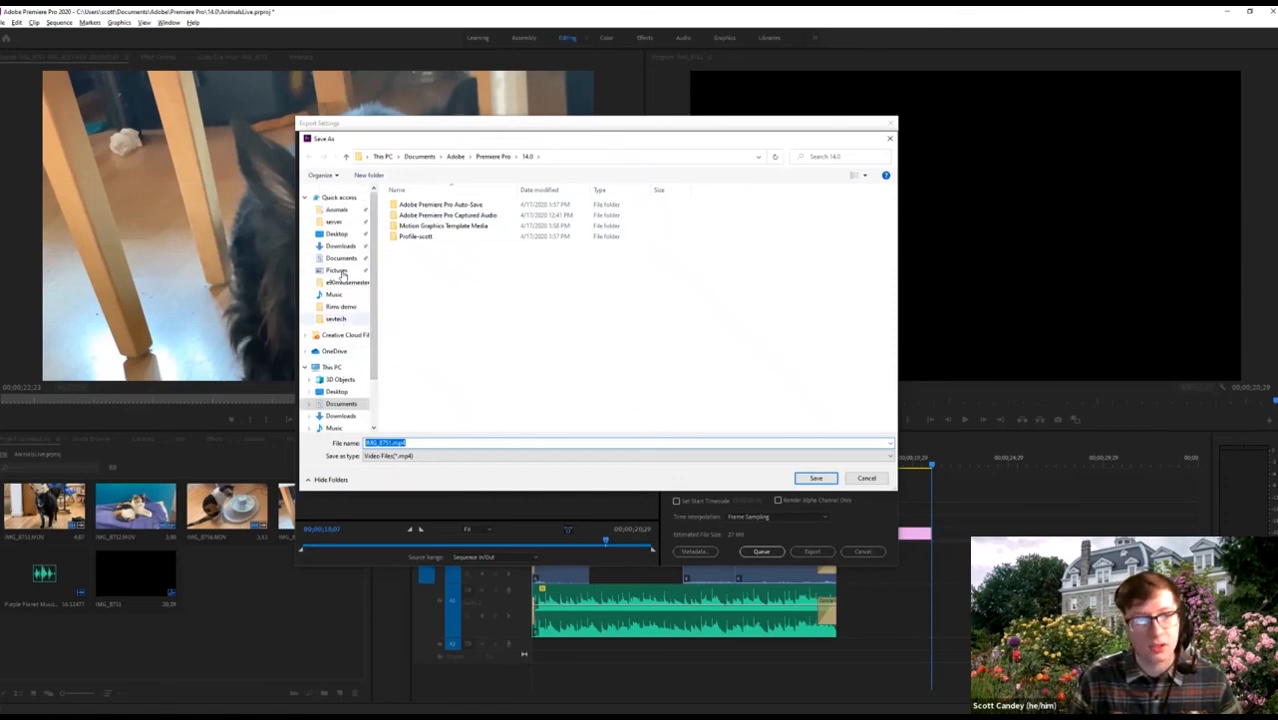
click(338, 210)
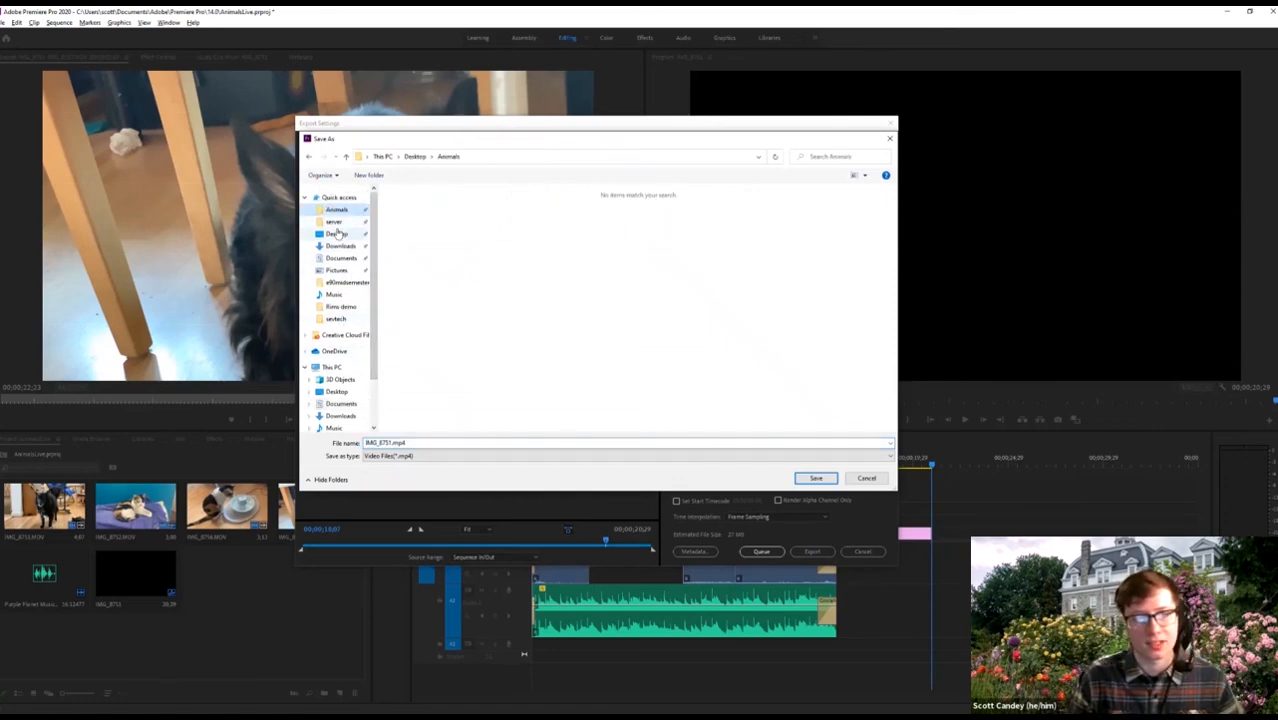
click(339, 235)
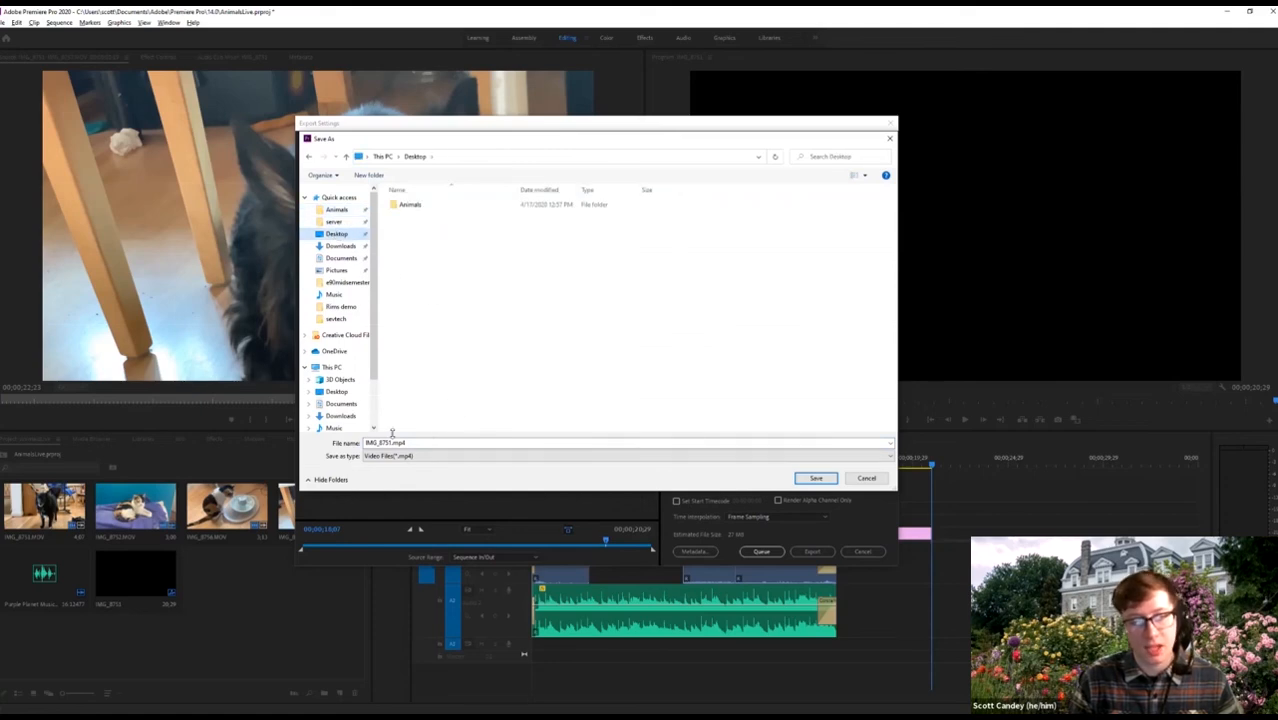
click(392, 443)
click(390, 442)
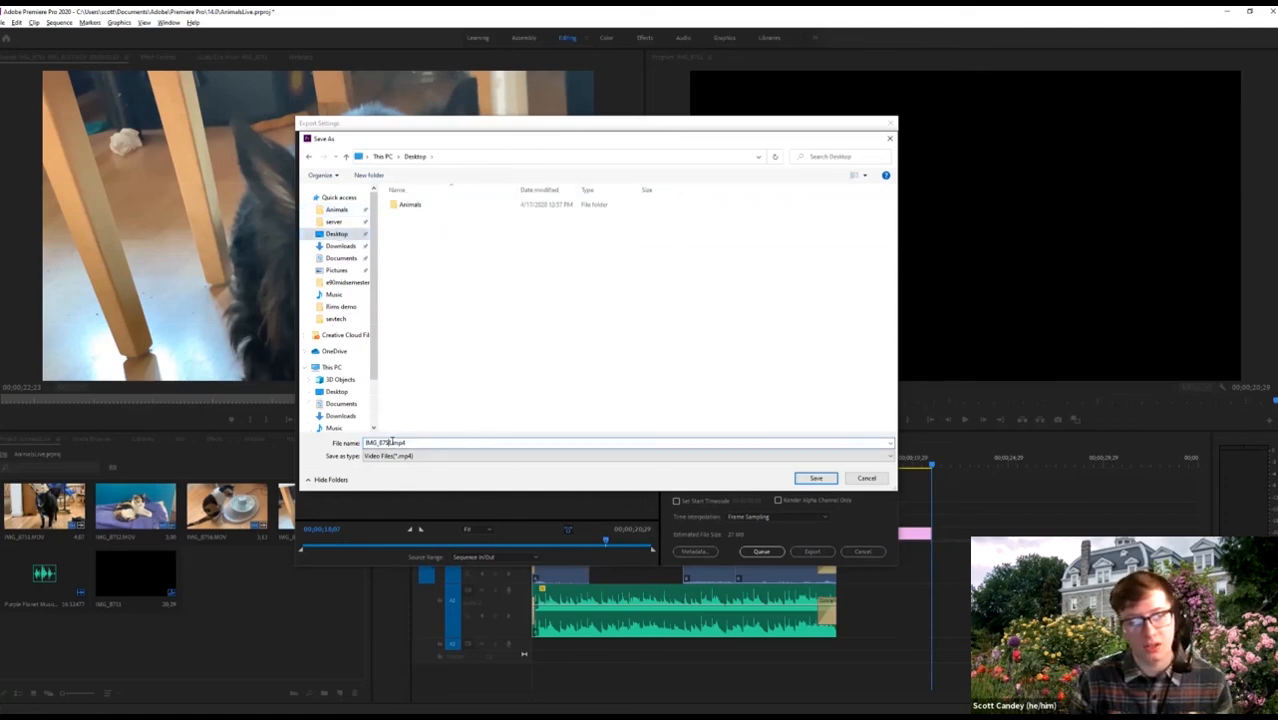
key(BackSpace)
key(BackSpace)
key(BackSpace)
key(BackSpace)
key(BackSpace)
key(BackSpace)
key(BackSpace)
key(BackSpace)
text(animals)
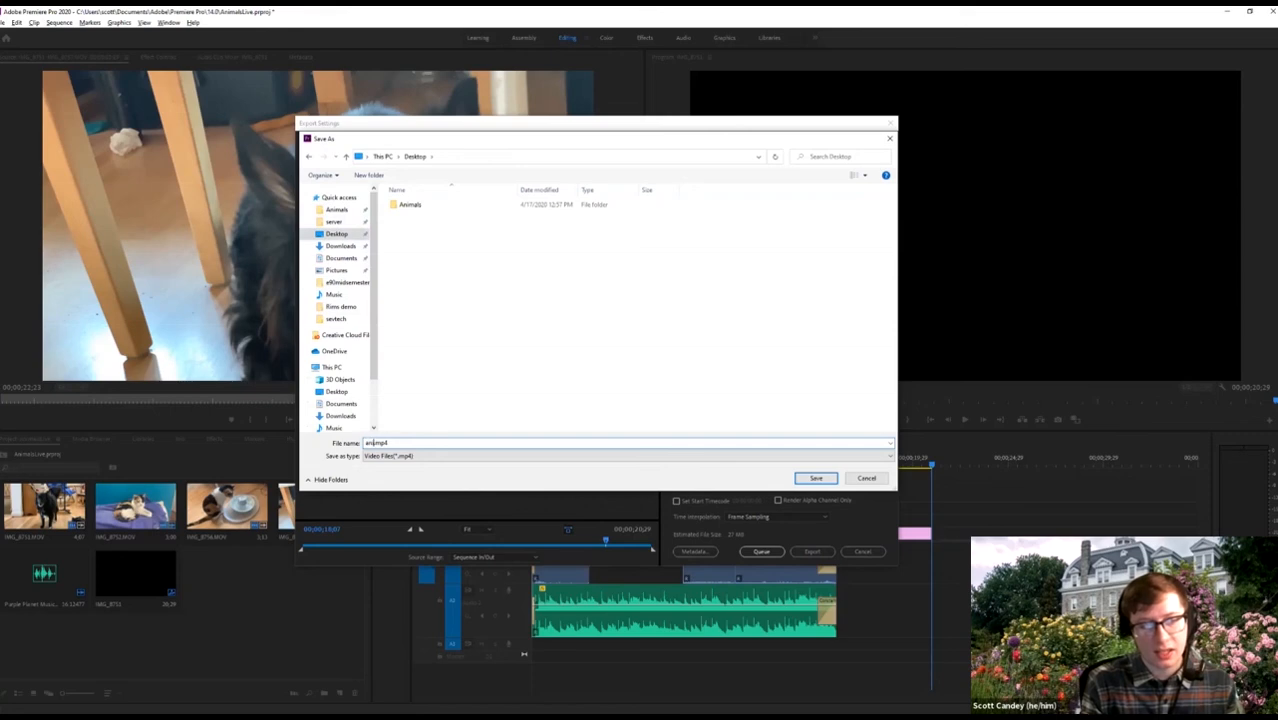
text( live)
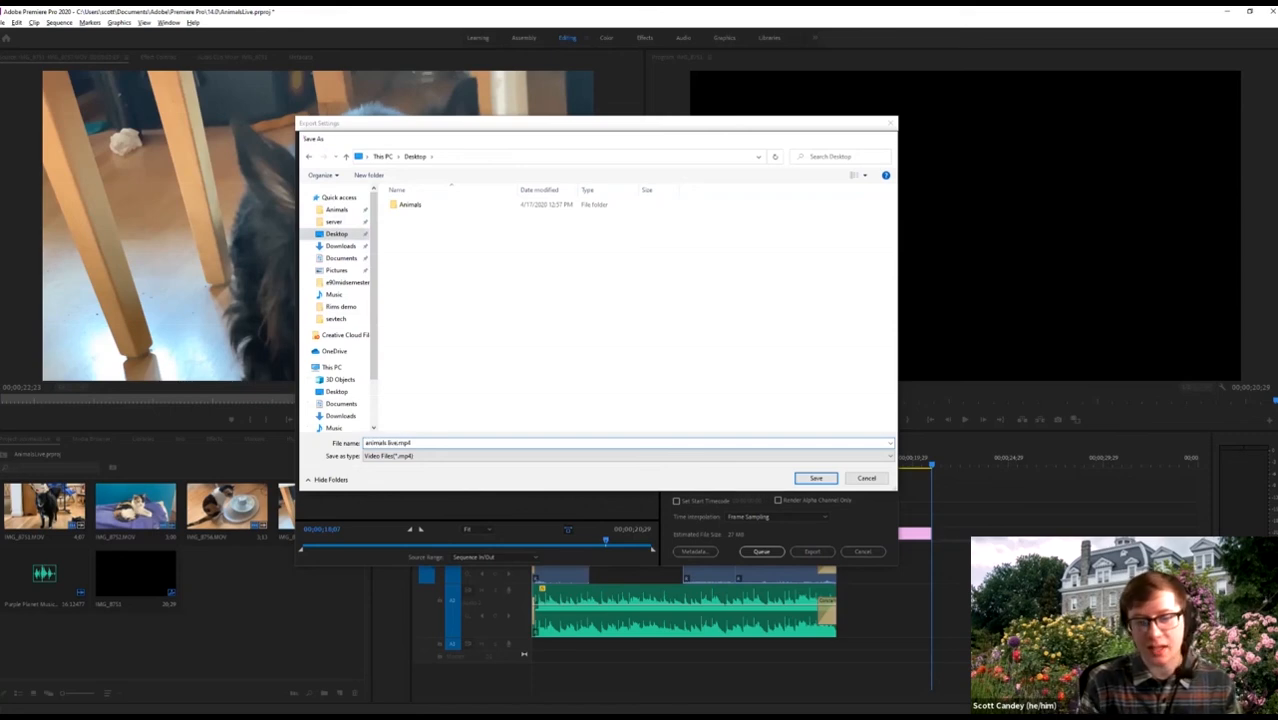
key(Return)
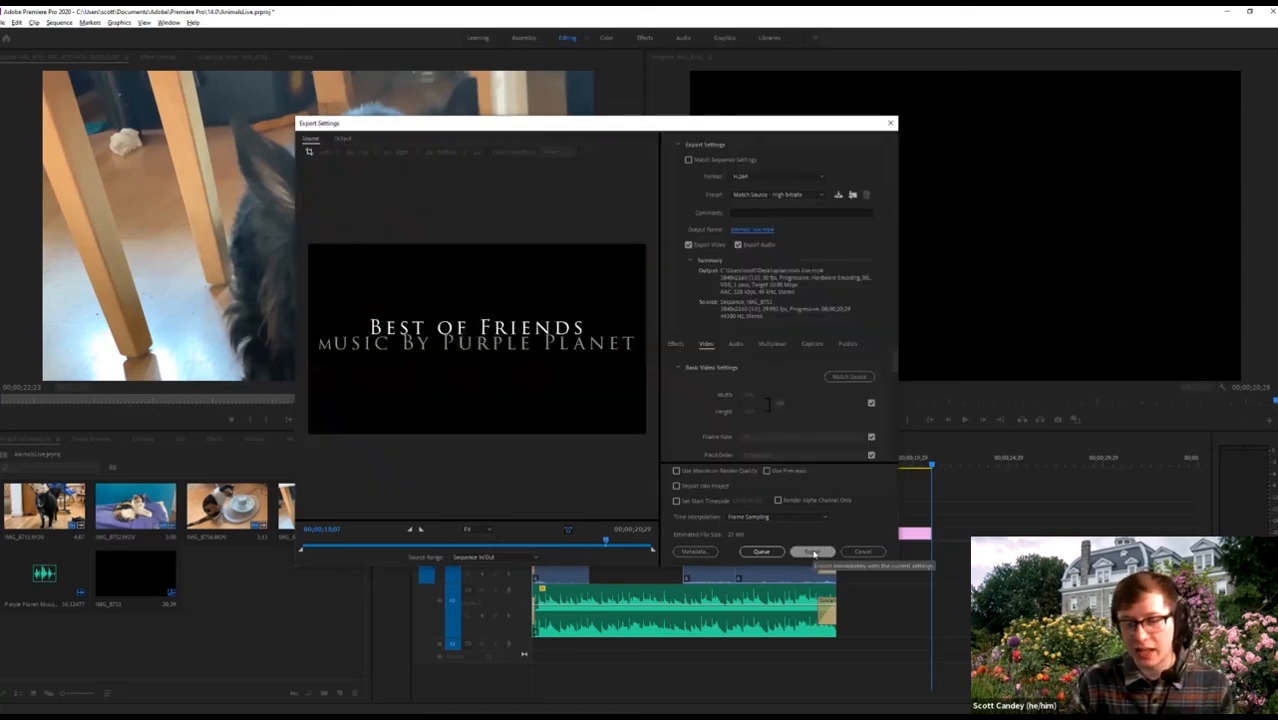
Export the sequence to animals live.mp4 and wait for rendering to finish.
click(813, 552)
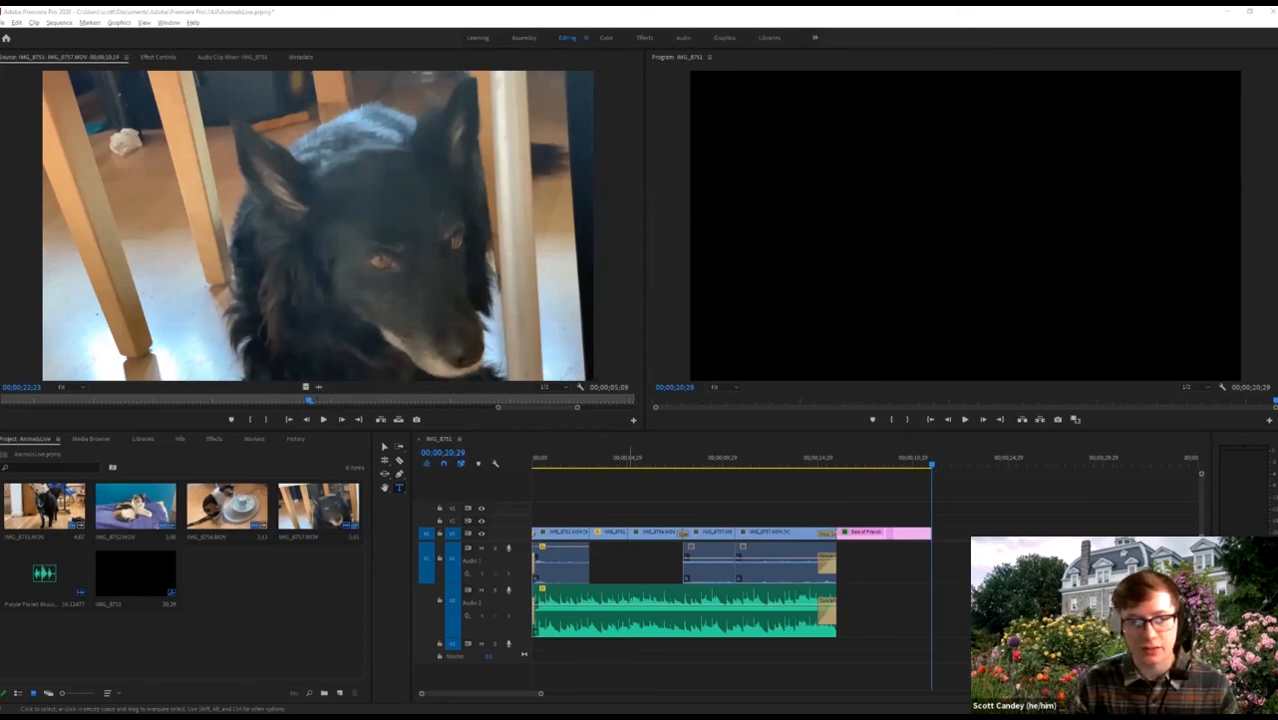
Play the exported 'animals live' video in Movies & TV, then return to Premiere Pro.
key(alt+Tab)
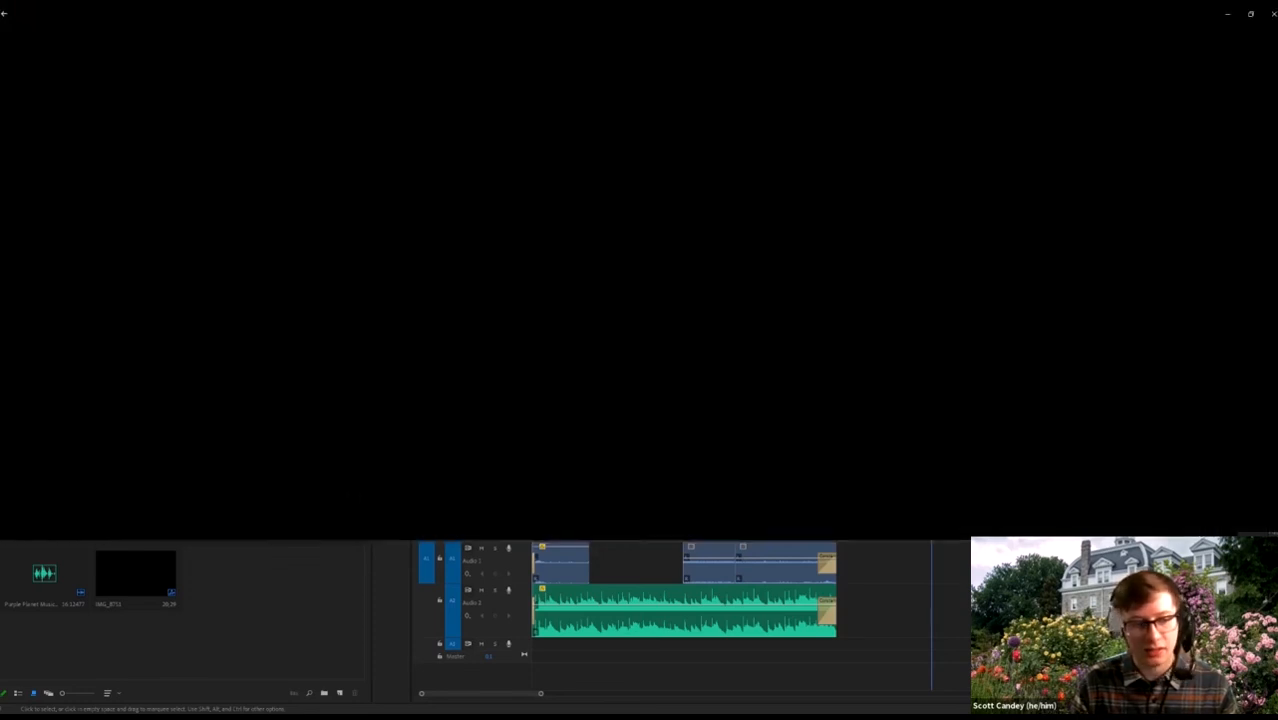
click(636, 694)
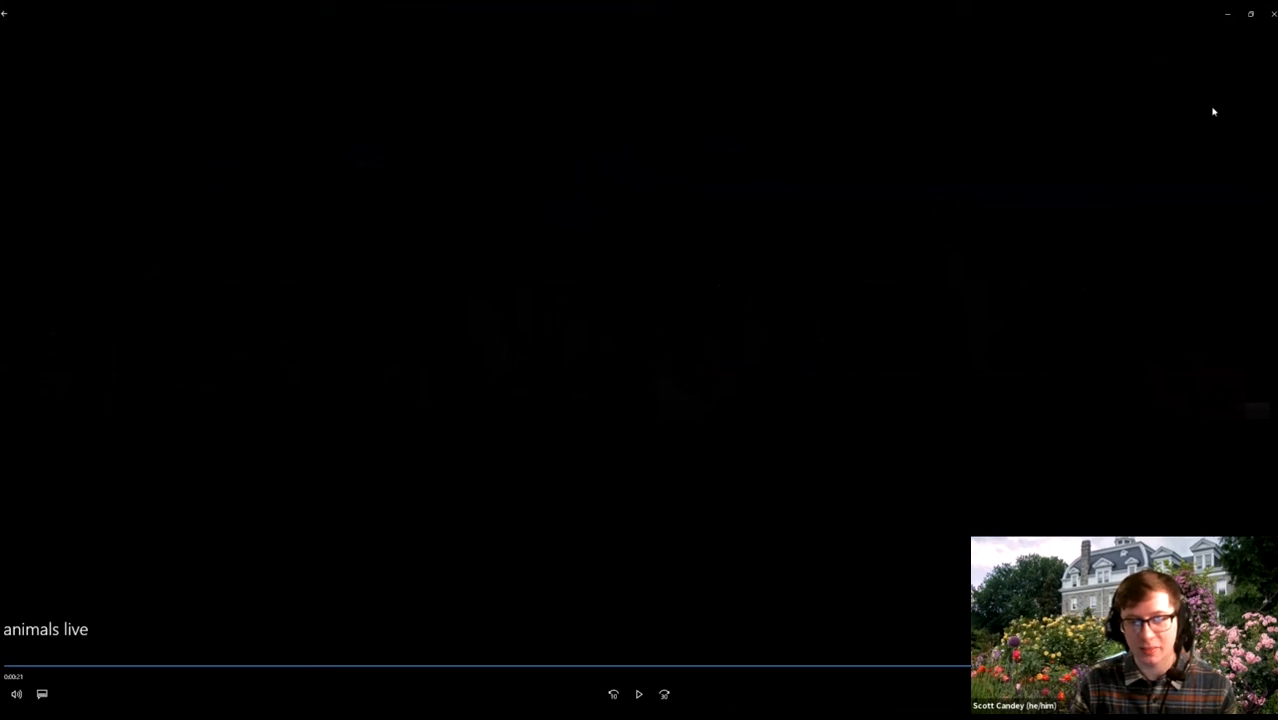
key(alt+Tab)
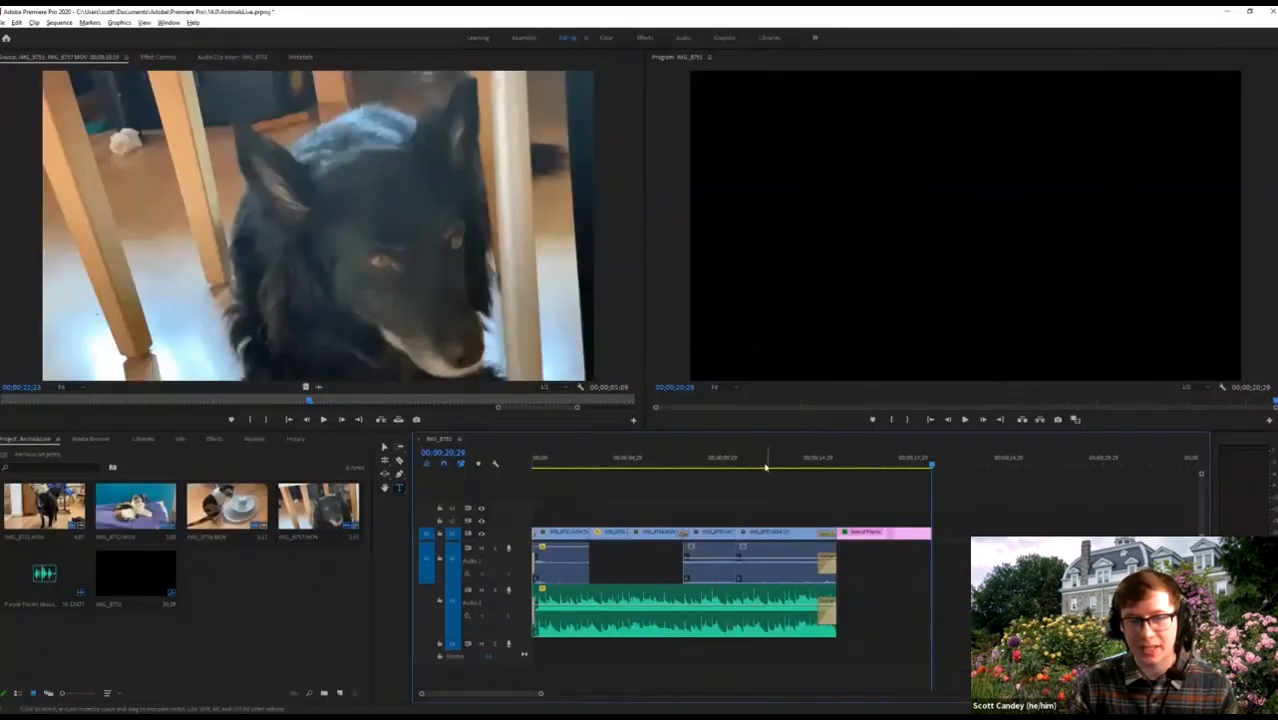